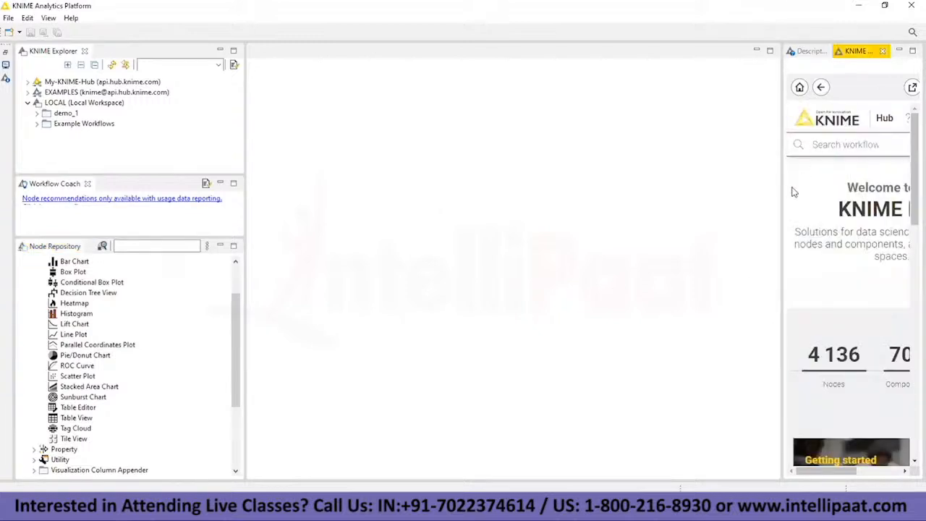
Step: Widen the node description area and examine the Conditional Box Plot node's description, dialog options, control options and ports
left_click_drag(782, 186, 634, 186)
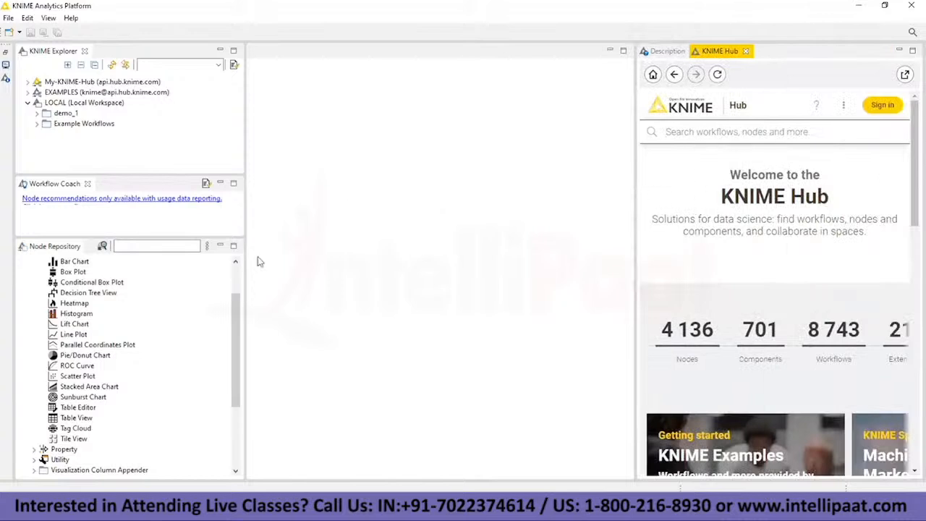
left_click(71, 272)
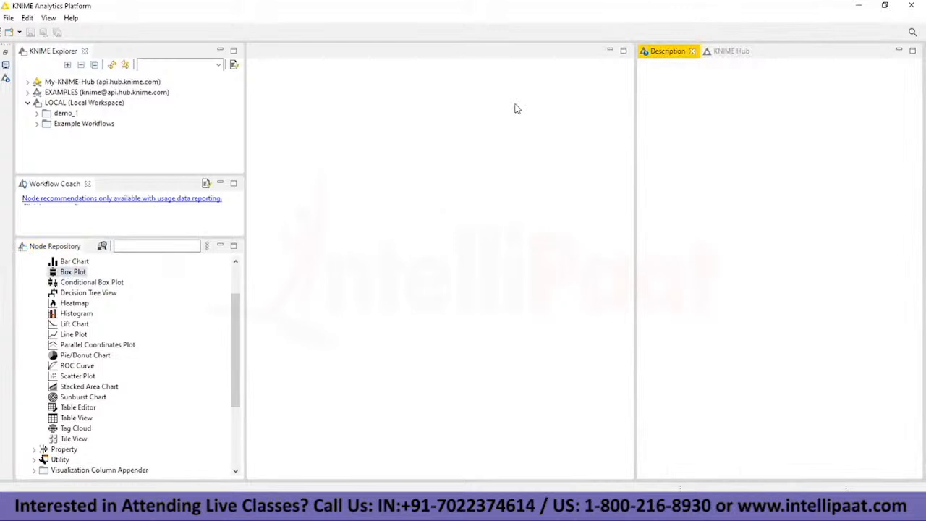
left_click(211, 283)
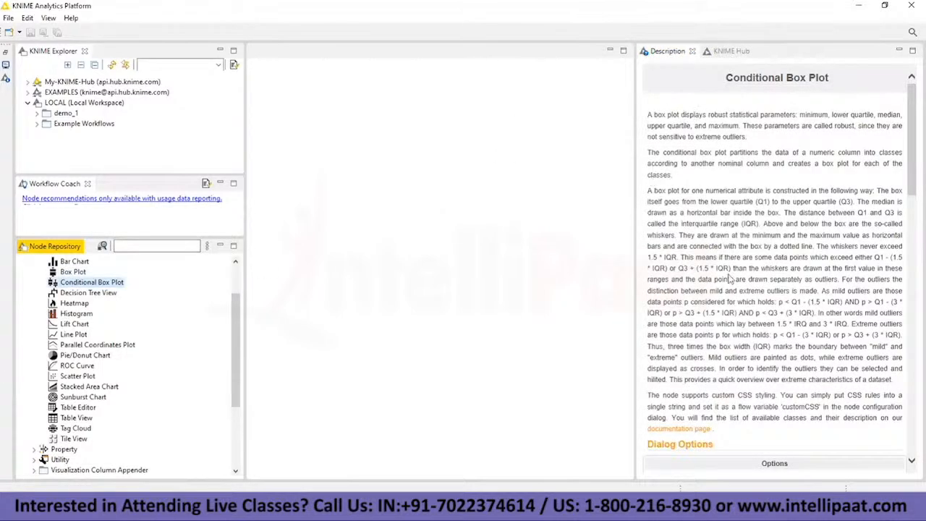
left_click_drag(634, 186, 533, 187)
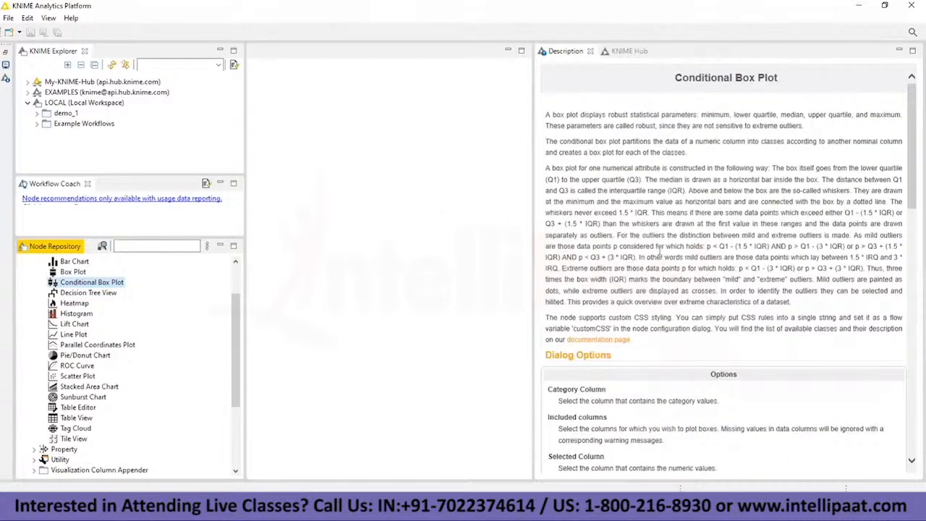
scroll(641, 253, "down", 5)
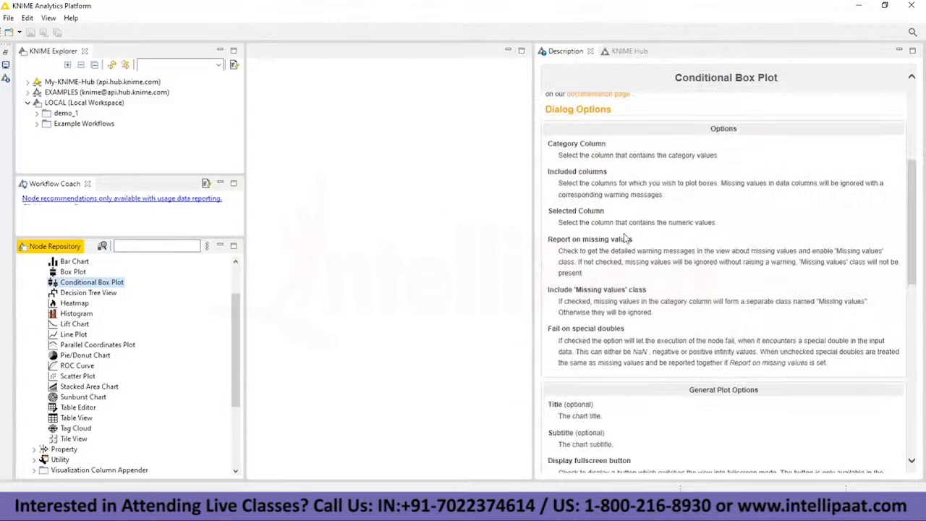
scroll(706, 224, "down", 4)
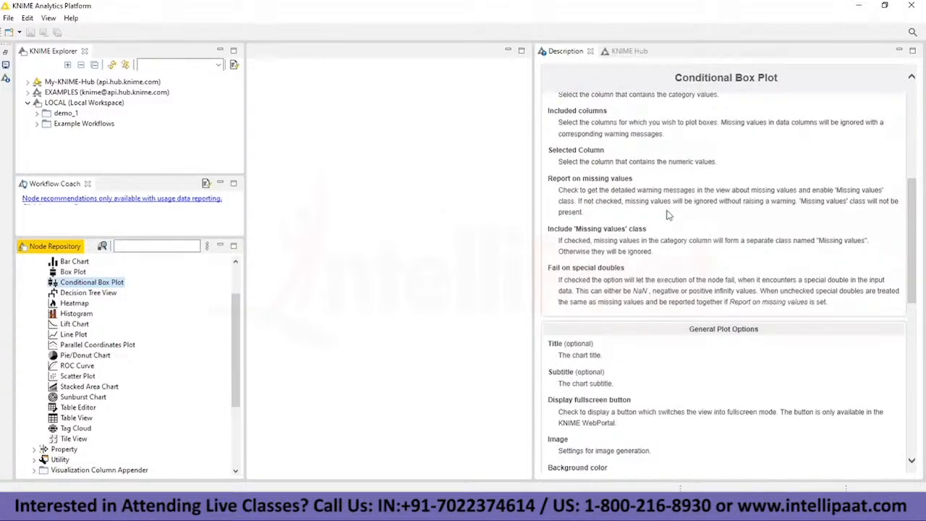
scroll(686, 233, "down", 3)
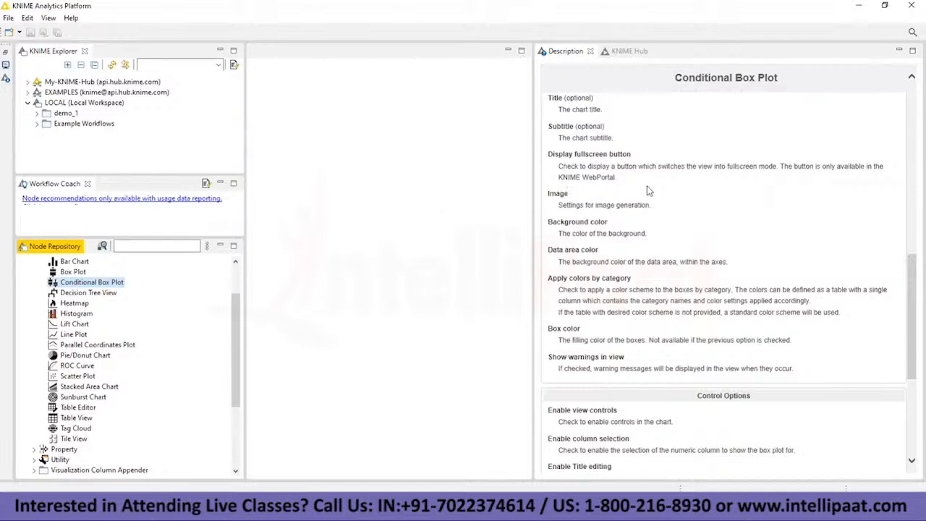
scroll(655, 227, "down", 5)
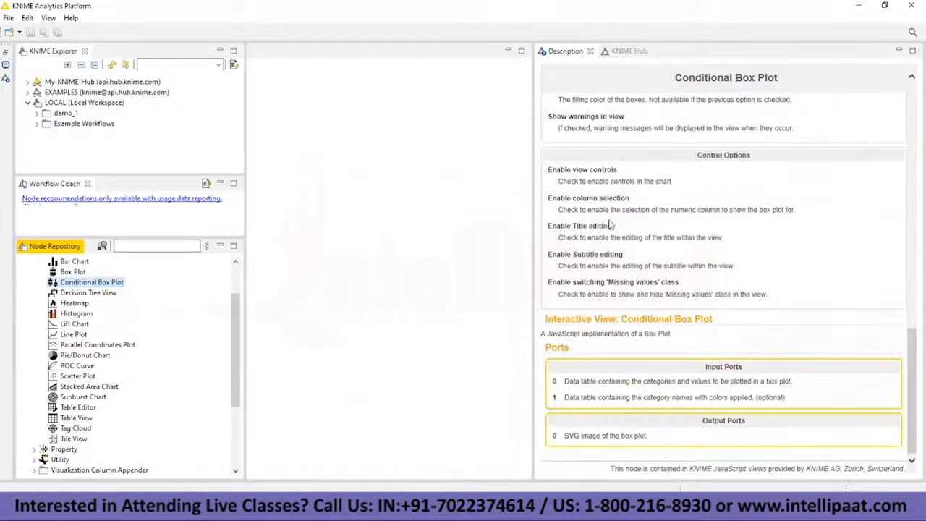
scroll(610, 225, "up", 12)
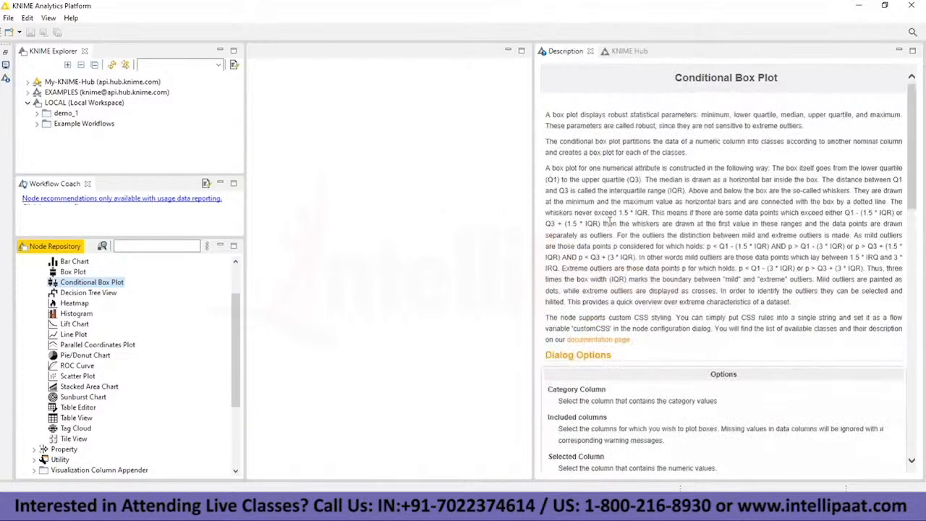
Step: Show the Heatmap node's description and enlarge the workflow editor area on both sides
left_click(74, 303)
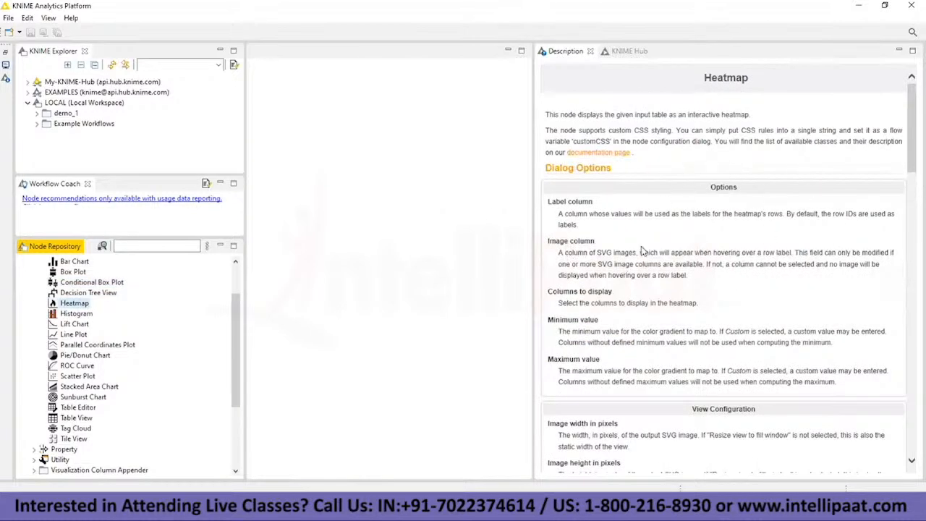
left_click_drag(604, 171, 710, 169)
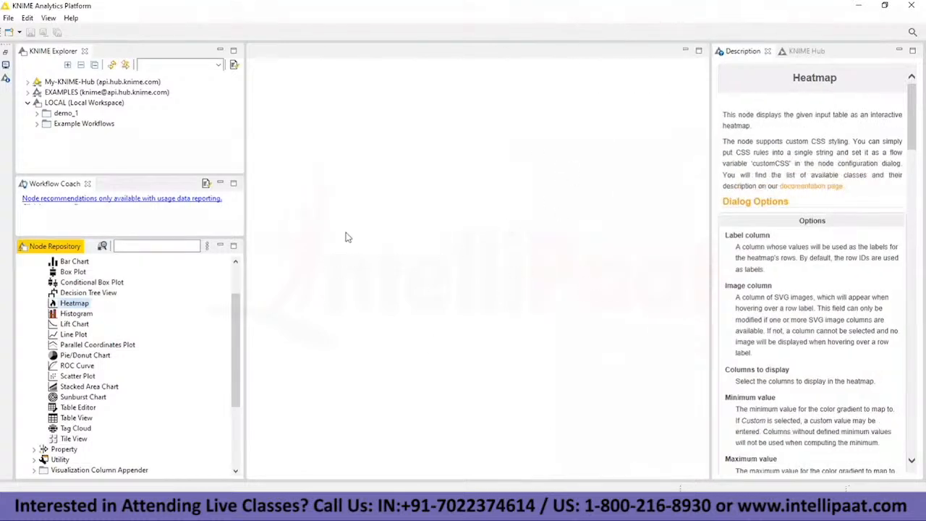
left_click_drag(244, 206, 227, 207)
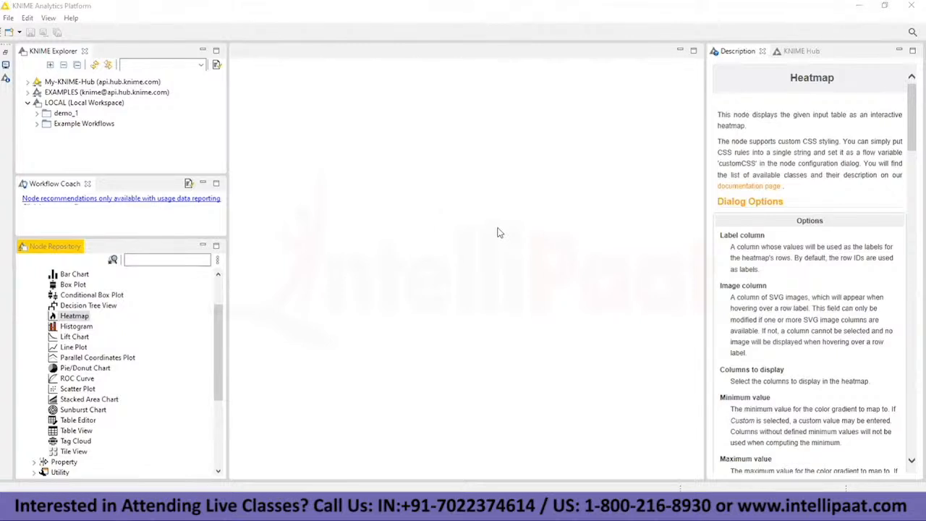
left_click(6, 19)
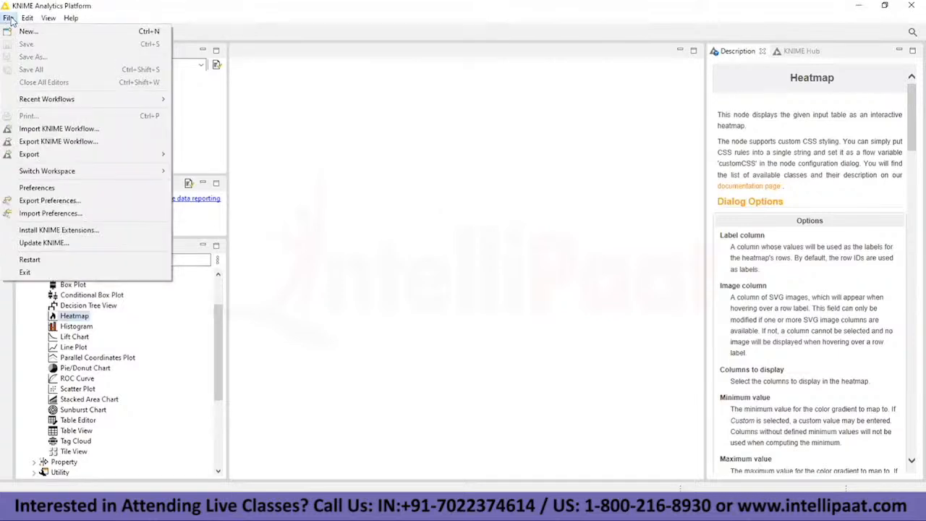
left_click(80, 31)
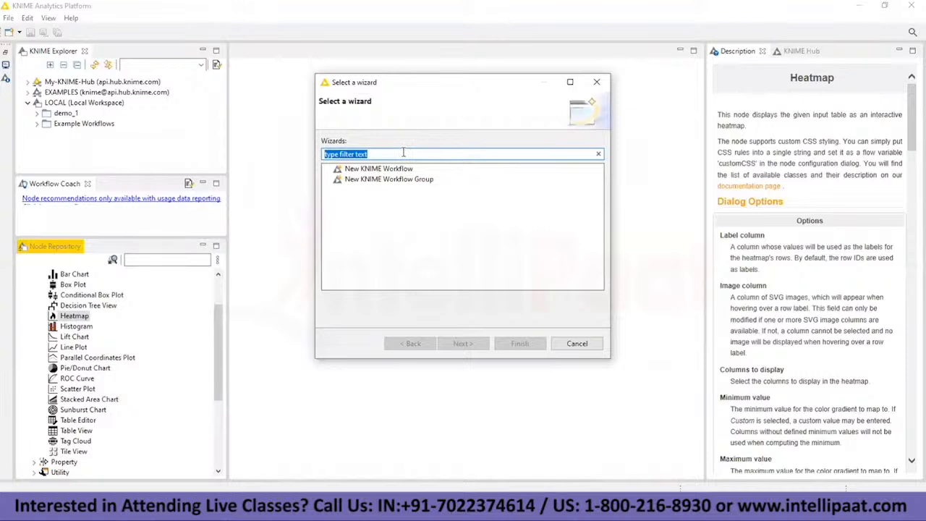
left_click(597, 81)
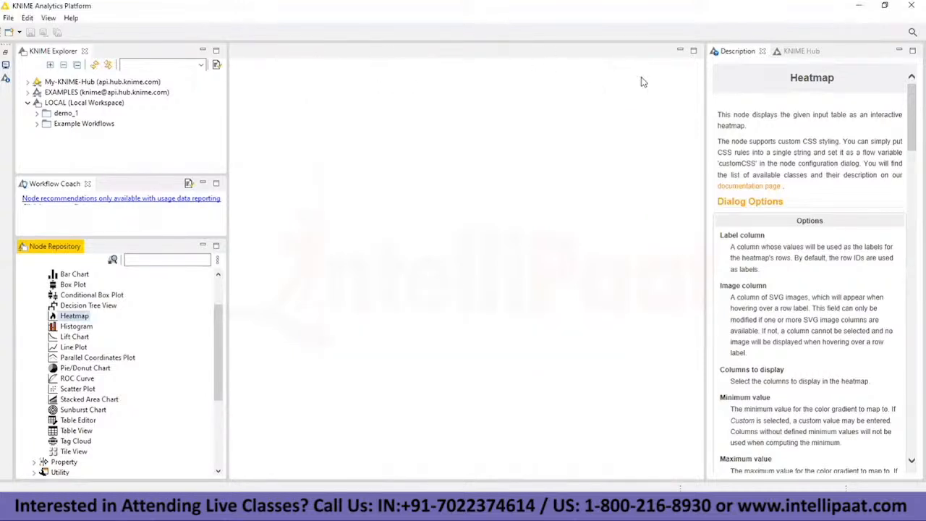
Step: Create a new KNIME workflow named Webinar_demo_1 in the LOCAL workspace and widen its editor area
left_click(61, 105)
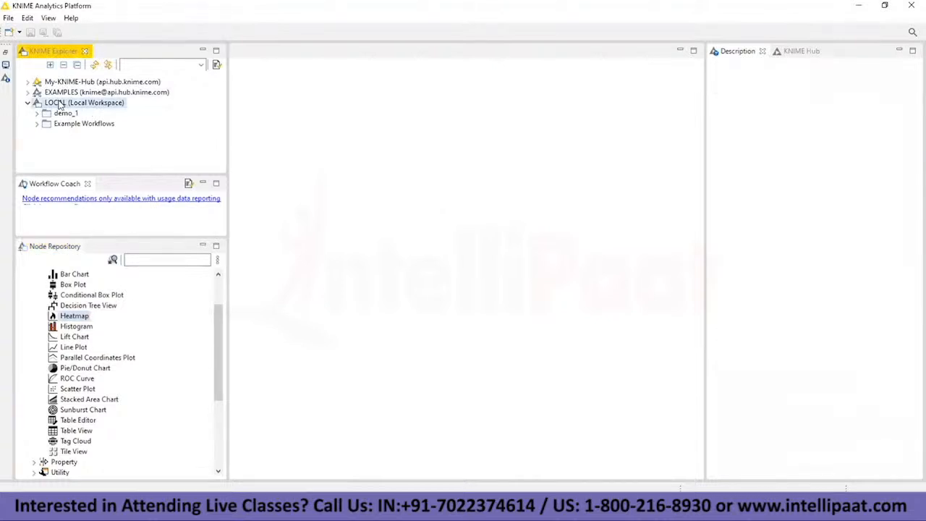
right_click(60, 105)
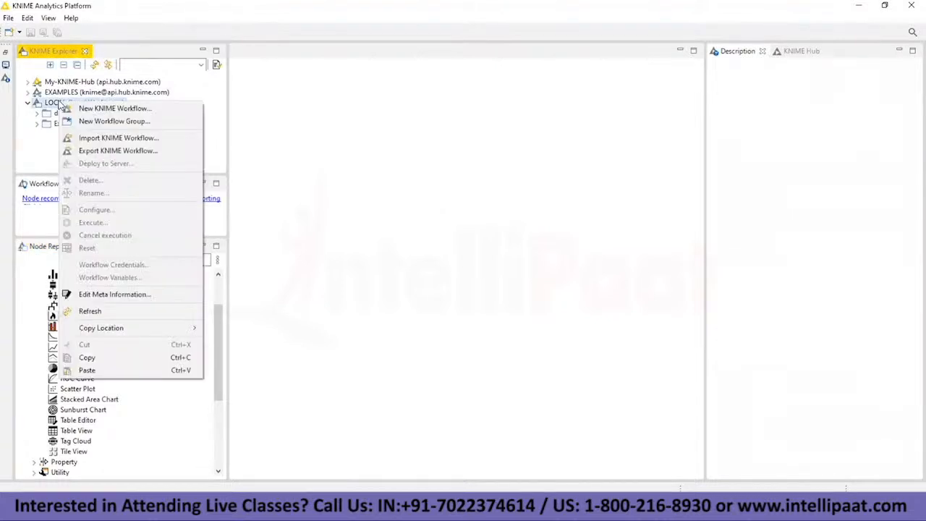
left_click(107, 108)
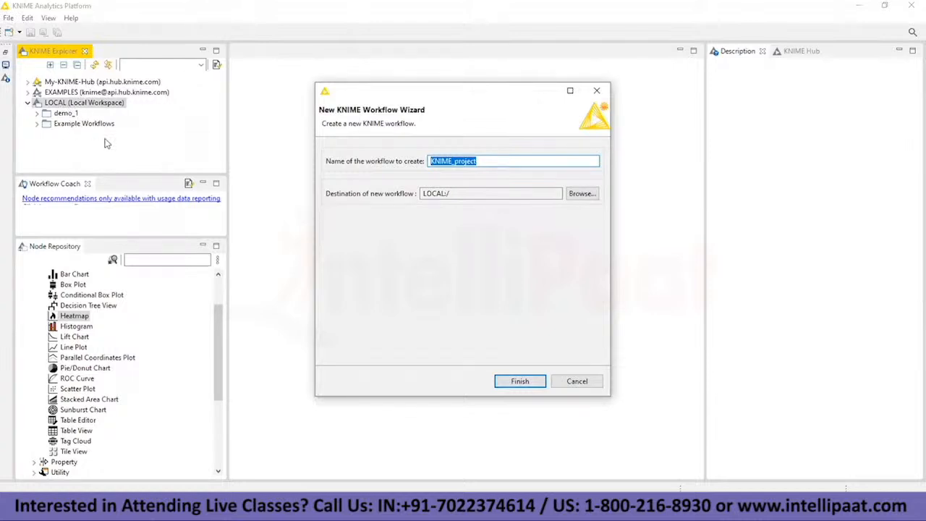
type("Webinar_demo_1")
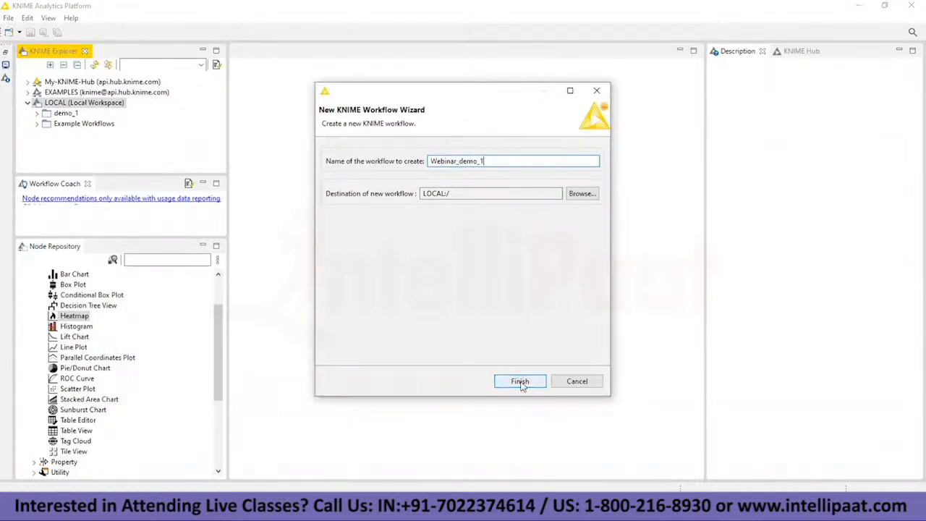
left_click(521, 382)
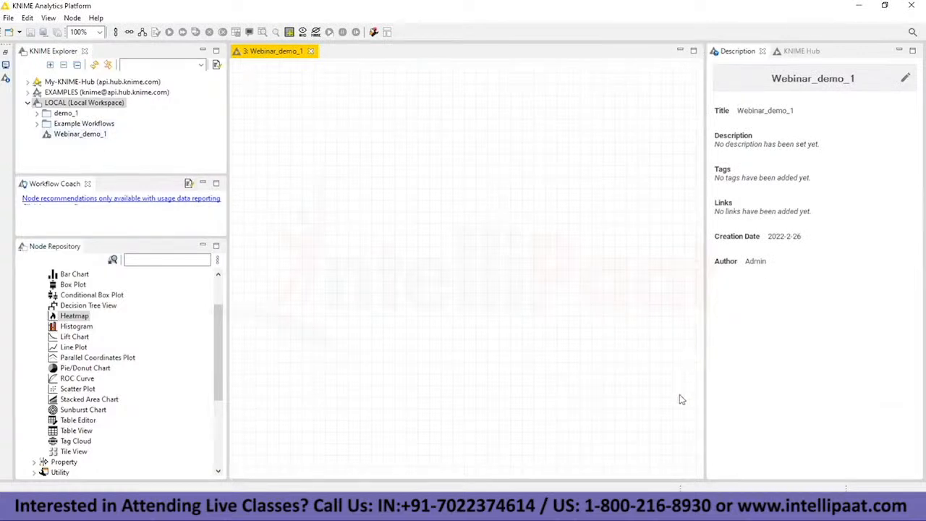
left_click_drag(704, 249, 747, 250)
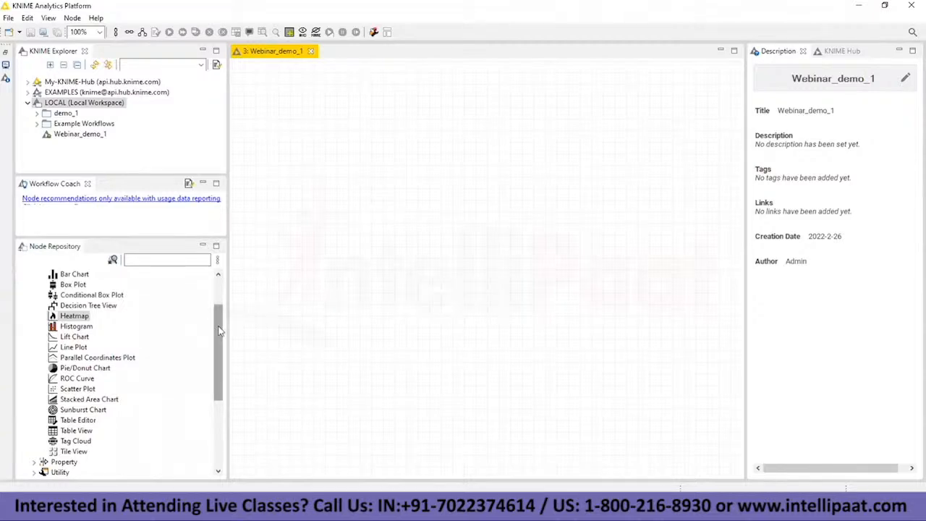
Step: Switch to the notes window, add the line "# Import the Data." and minimize the notes
left_click_drag(221, 321, 221, 298)
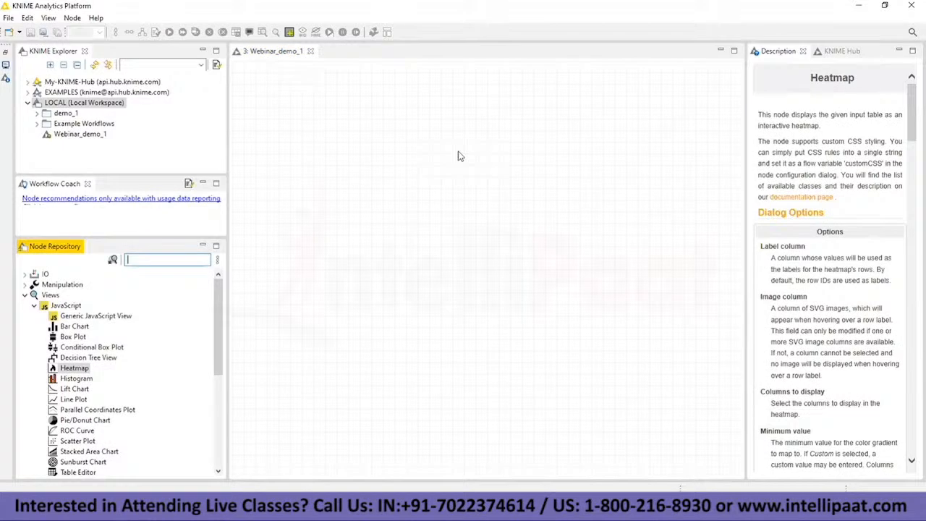
key("alt+Tab")
left_click(286, 419)
key("Return")
key("Return")
type("# Import the Data.")
key("Return")
key("Return")
left_click(859, 6)
Step: Search the node repository for file reader and Excel nodes and clear the search text
left_click(158, 260)
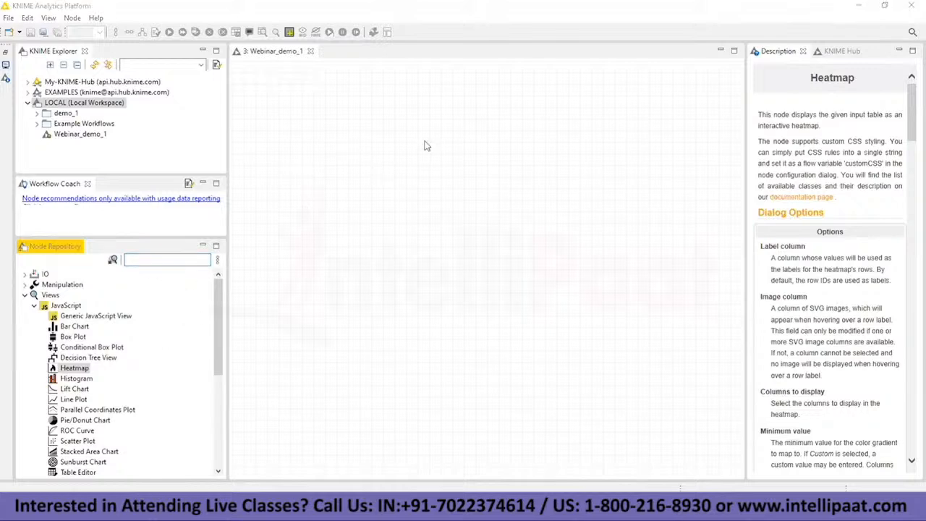
left_click(181, 258)
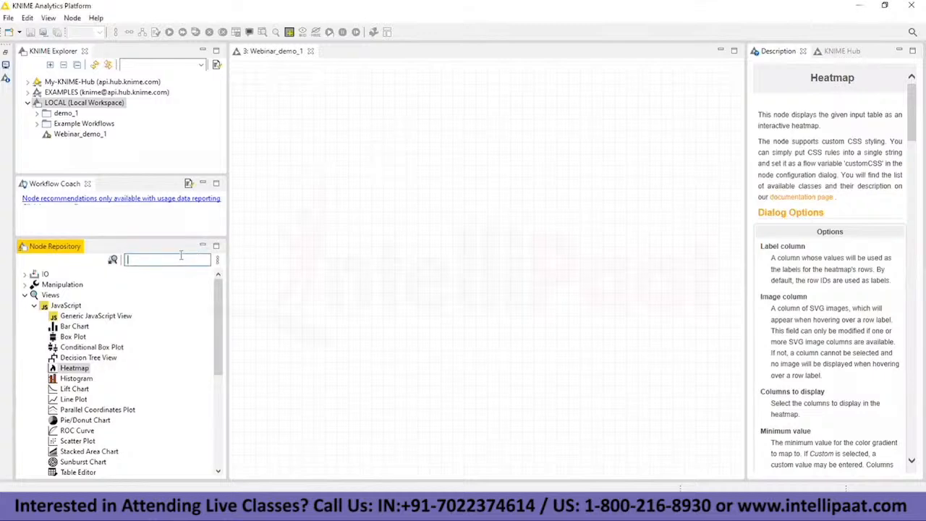
type("file re")
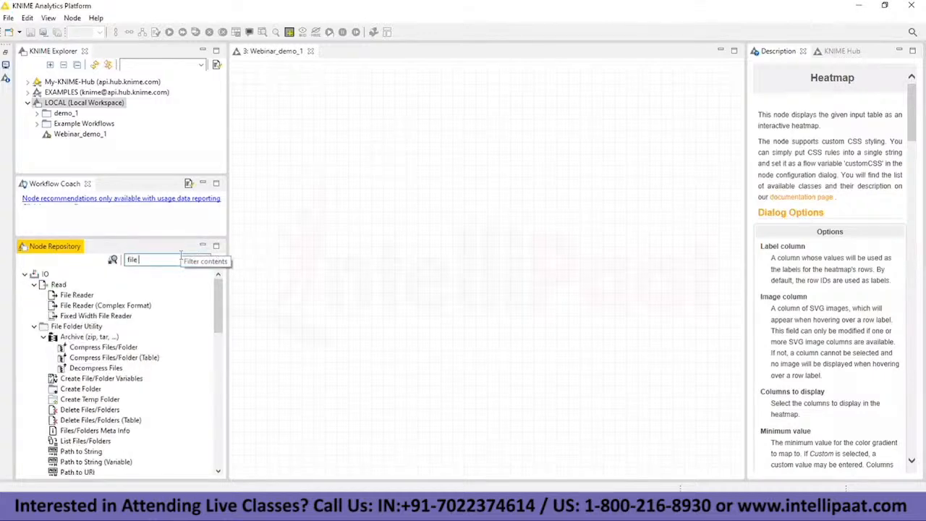
type("ade")
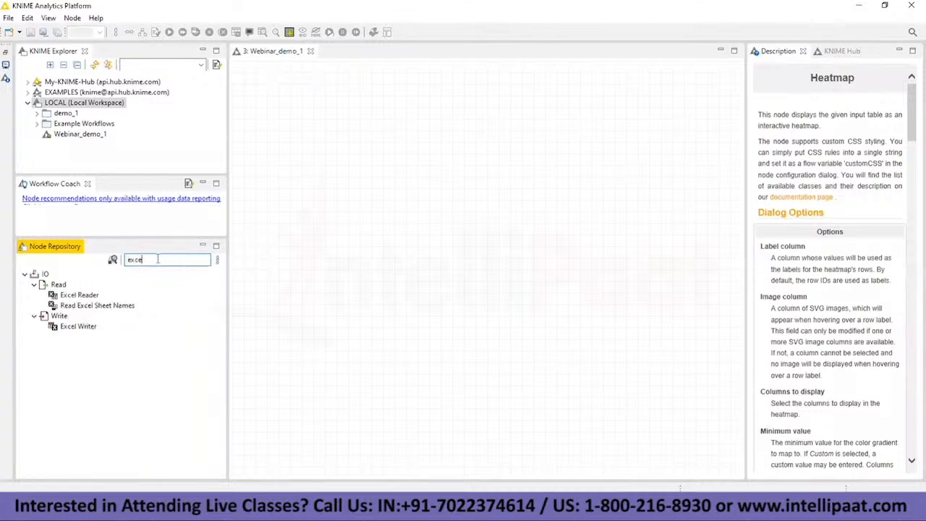
key("BackSpace")
key("BackSpace")
key("BackSpace")
key("BackSpace")
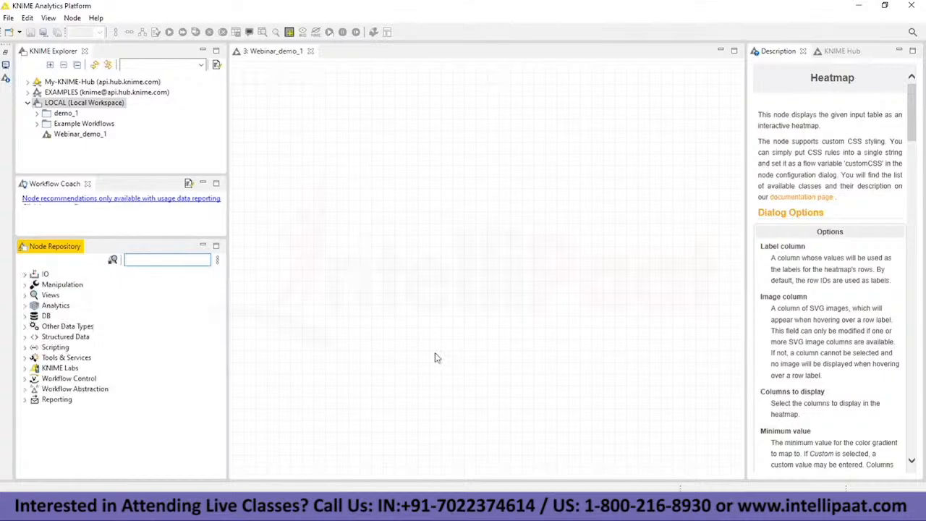
Step: Switch to the data folder and open vgsales.csv in WPS Office
key("alt+Tab")
left_click_drag(512, 162, 503, 147)
double_click(275, 215)
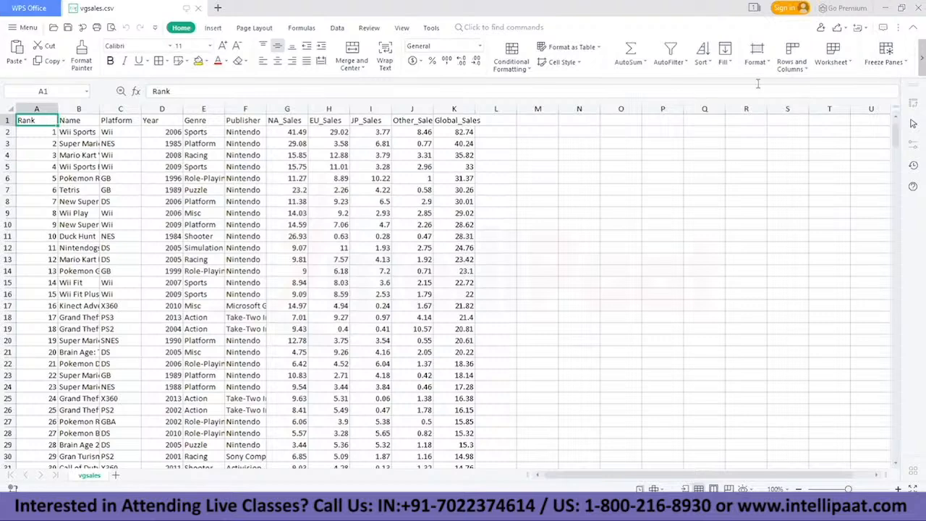
Step: Examine the entries in the Rank, Name, Platform and Year columns of the vgsales sheet
left_click(50, 131)
key("Down")
key("Right")
key("Down")
key("Down")
key("Down")
key("Up")
key("Up")
key("Up")
key("Up")
key("Up")
key("Right")
key("Right")
key("Down")
key("Down")
key("Down")
key("Down")
key("Down")
key("Down")
key("Down")
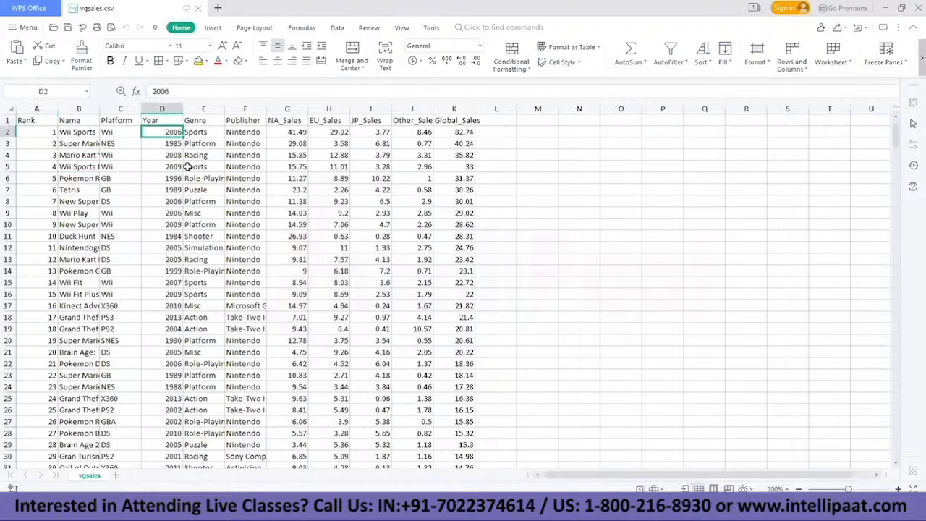
key("Up")
key("Up")
key("Up")
key("Up")
key("Up")
key("Up")
key("Up")
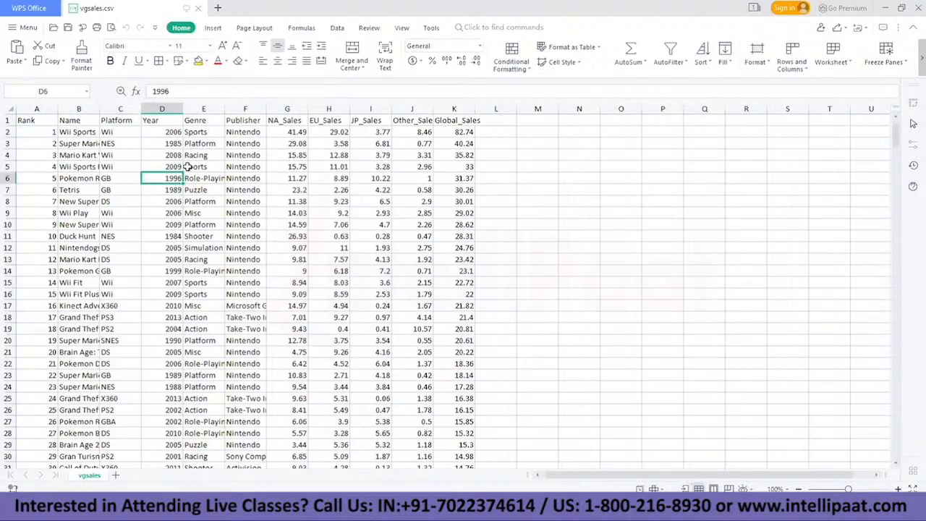
Step: Examine the entries in the Genre column of the vgsales sheet
key("Right")
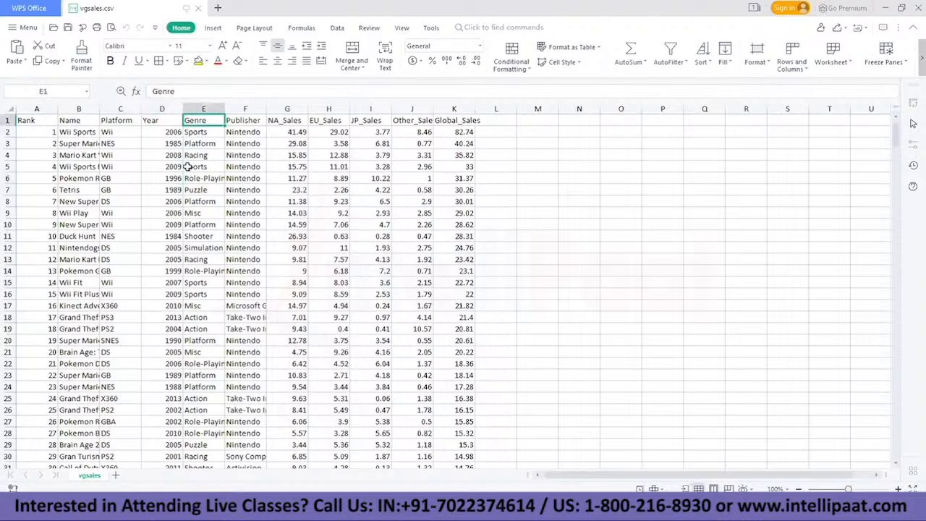
key("Down")
key("Down")
key("Down")
key("Down")
key("Down")
key("Down")
key("Down")
key("Down")
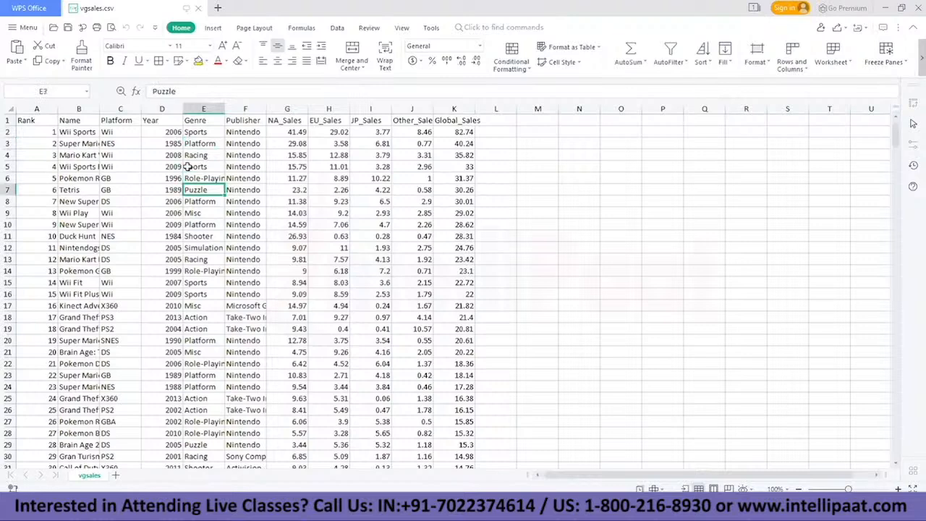
key("Down")
key("Down")
key("Down")
key("Up")
key("Up")
key("Up")
key("Up")
key("Up")
key("Up")
key("Up")
key("Up")
key("Up")
key("Up")
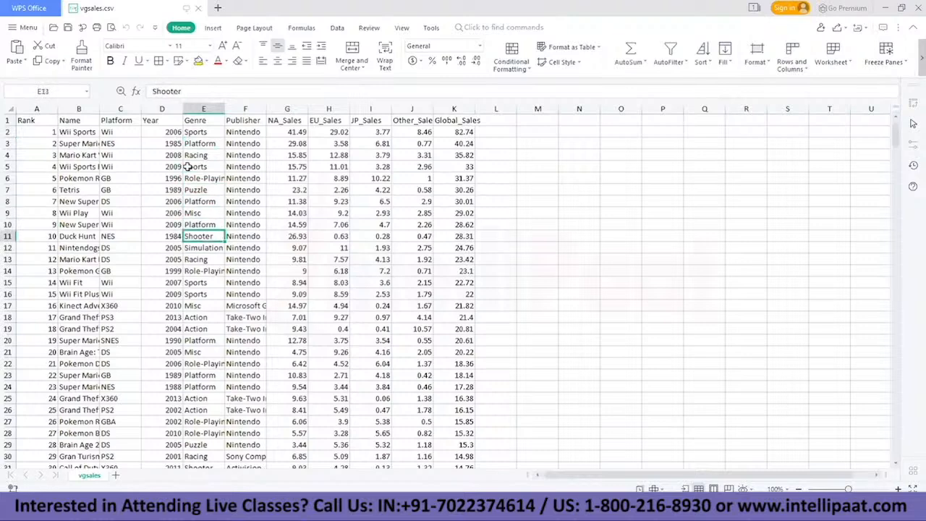
key("Down")
key("Down")
key("Down")
key("Down")
key("Down")
key("Down")
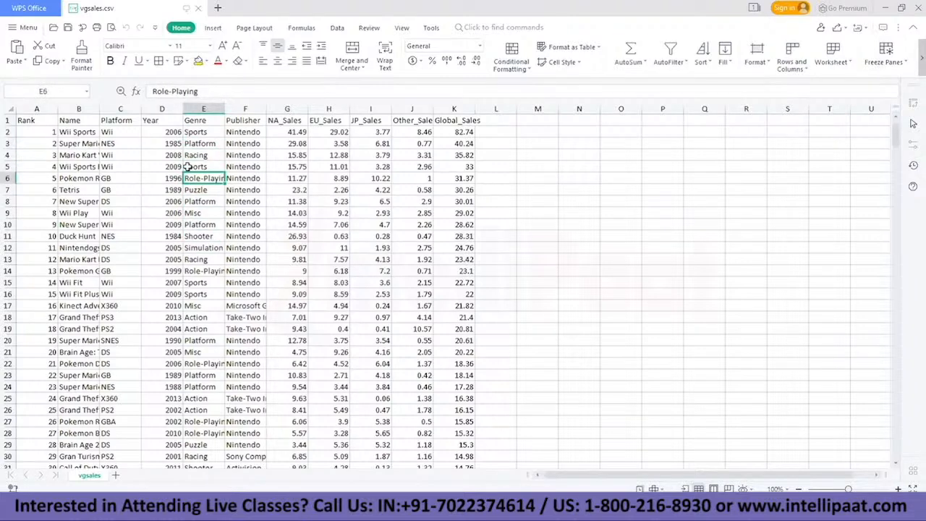
key("Up")
key("Up")
key("Up")
key("Up")
key("Up")
key("Up")
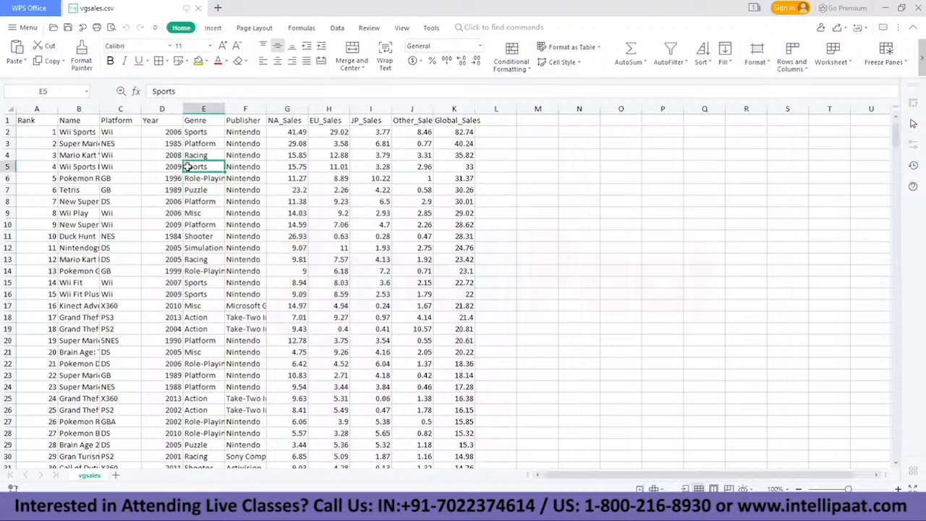
Step: Examine the entries in the Publisher column of the vgsales sheet
key("Up")
key("Right")
key("Down")
key("Down")
key("Down")
key("Down")
key("Down")
key("Down")
key("Down")
key("Down")
key("Down")
key("Down")
key("Up")
key("Up")
key("Up")
key("Up")
key("Up")
key("Up")
key("Up")
key("Up")
key("Up")
key("Up")
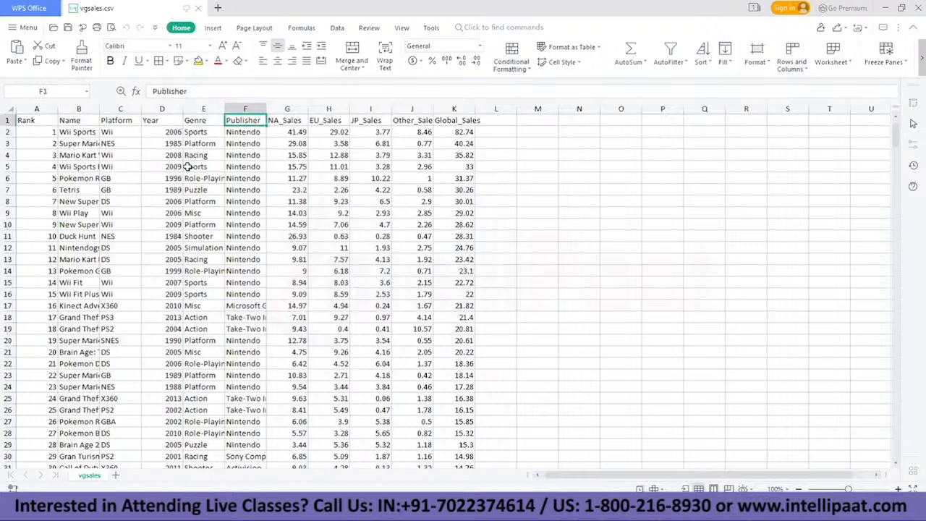
Step: Examine the NA_Sales, EU_Sales, JP_Sales, Other_Sales and Global_Sales columns and skim the rows further down the sheet
key("Right")
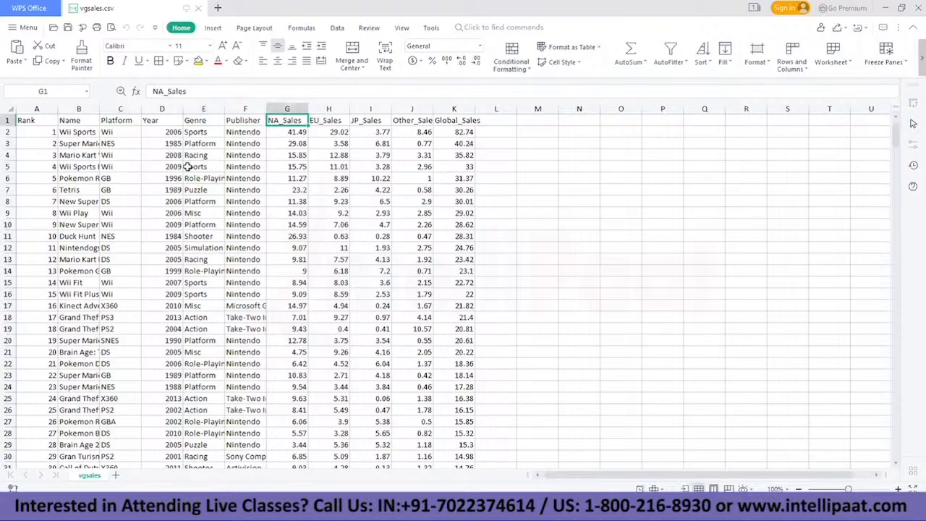
key("Right")
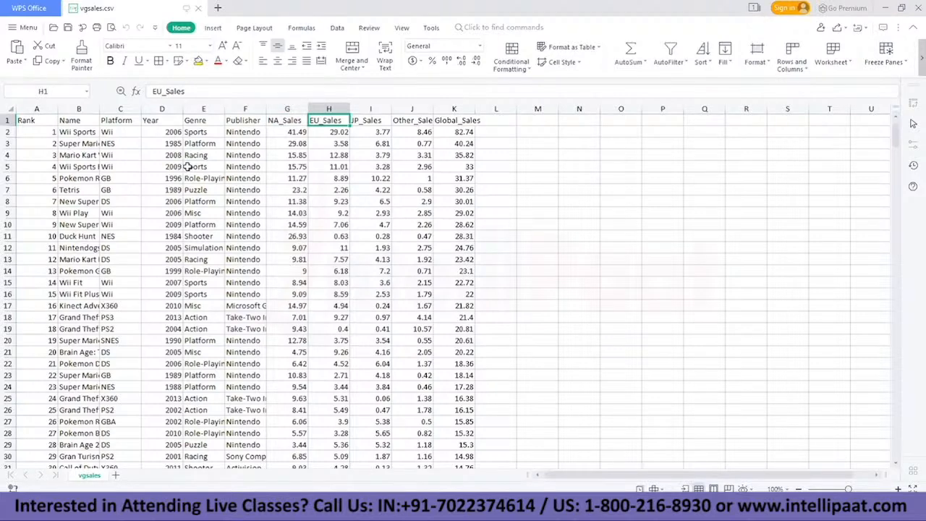
key("Right")
key("Right")
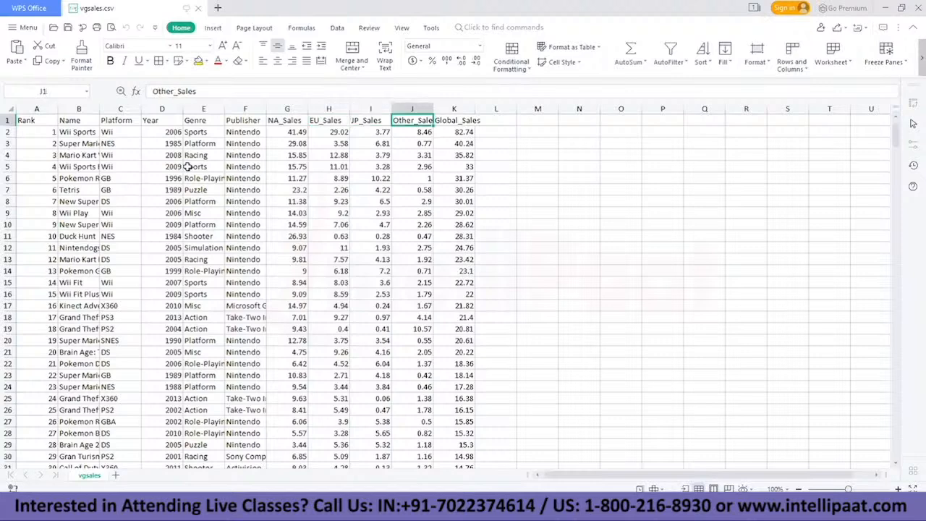
key("Right")
key("Down")
key("Down")
key("Down")
key("Down")
key("Down")
key("Down")
key("Down")
key("Down")
key("Down")
key("Up")
key("Up")
key("Up")
key("Up")
key("Up")
key("Up")
key("Up")
key("Up")
key("Up")
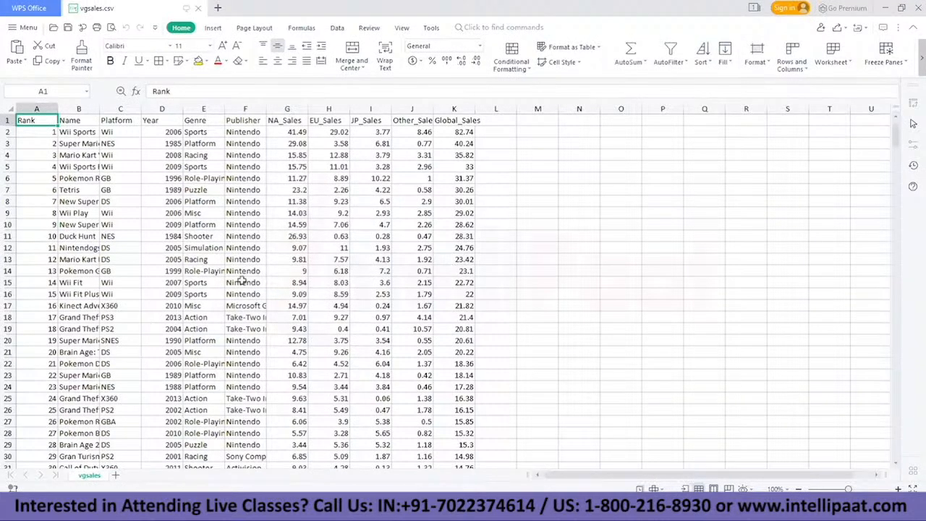
scroll(243, 281, "down", 3)
scroll(243, 281, "down", 12)
scroll(247, 275, "up", 14)
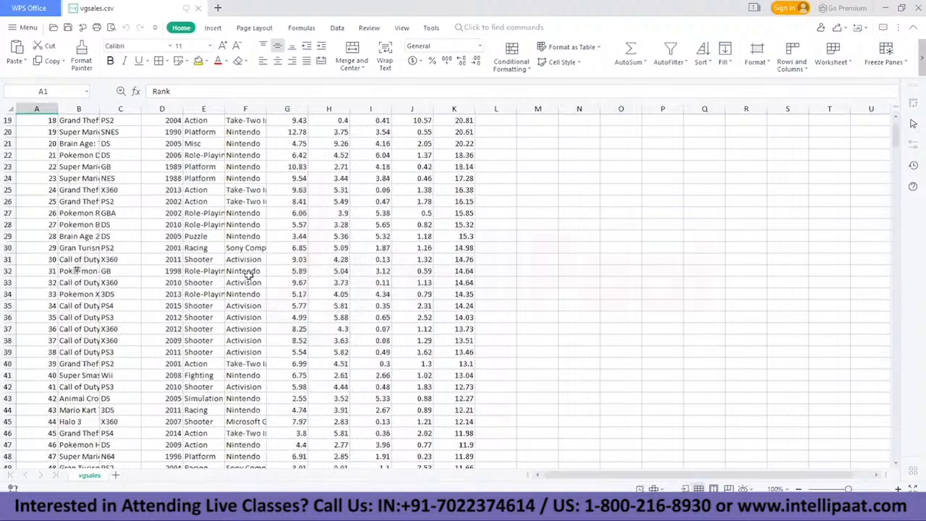
scroll(246, 274, "up", 1)
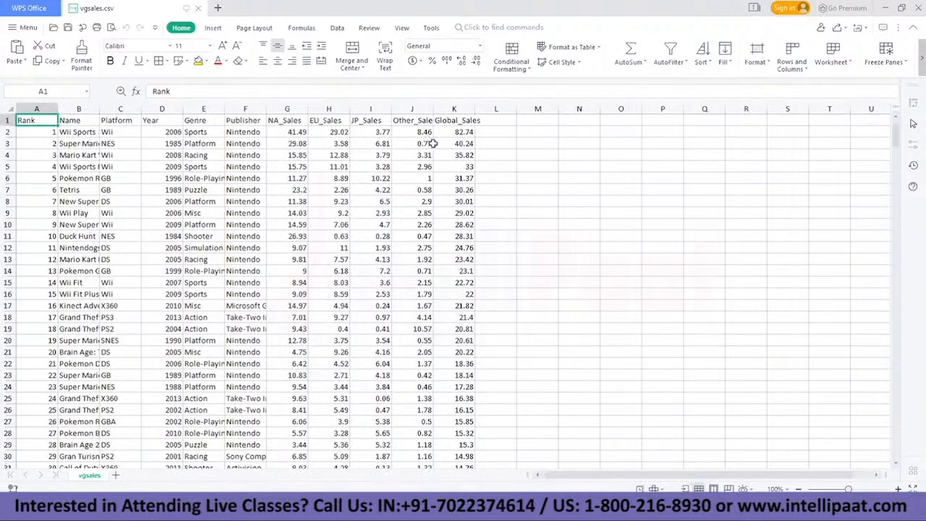
Step: Switch back to KNIME, search the node repository for "file read" and add a File Reader node to the Webinar_demo_1 canvas
left_click(885, 8)
left_click(131, 259)
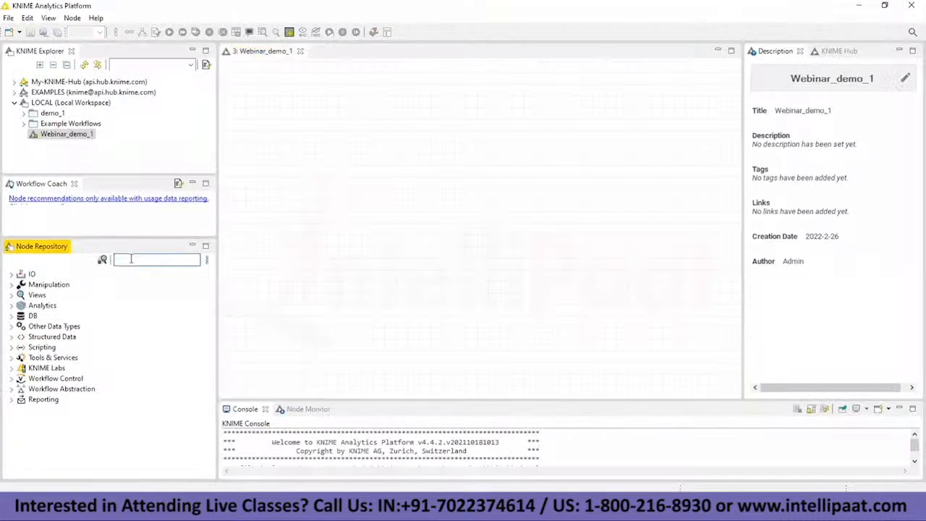
type("file")
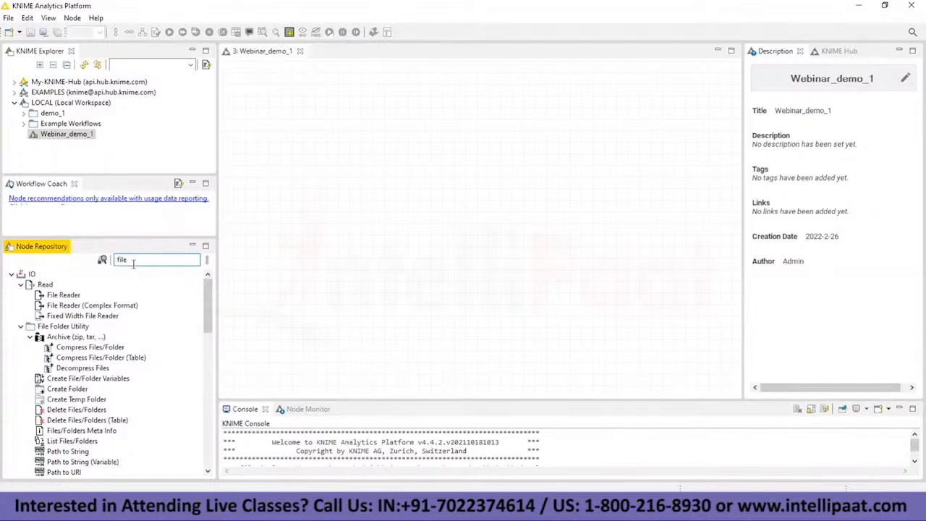
type("read")
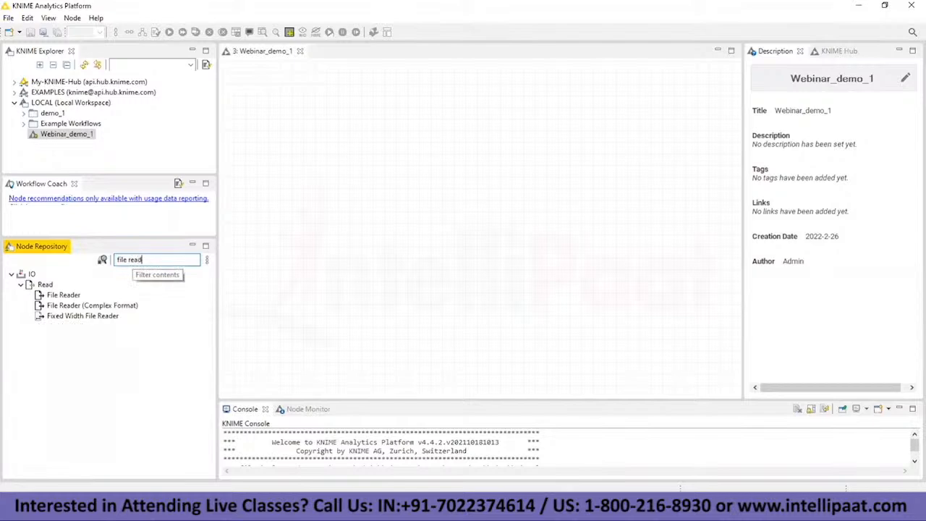
type("r")
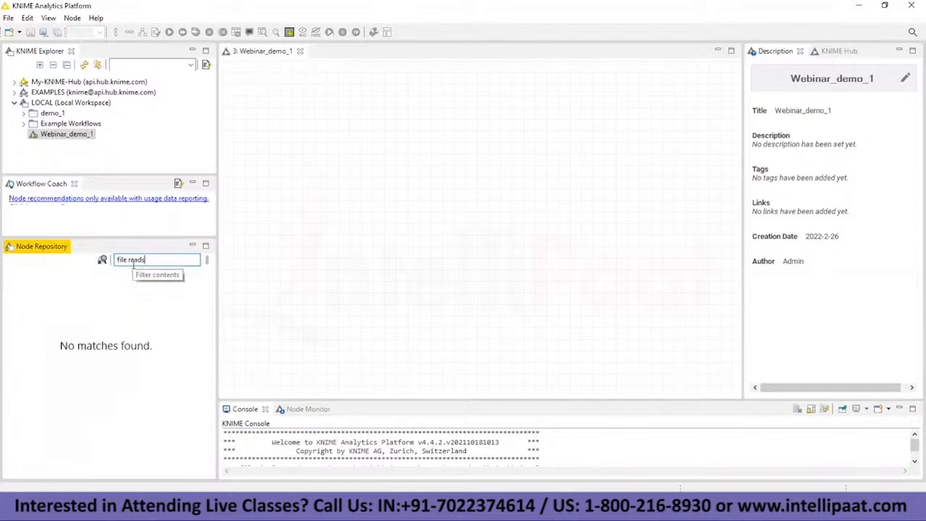
key("BackSpace")
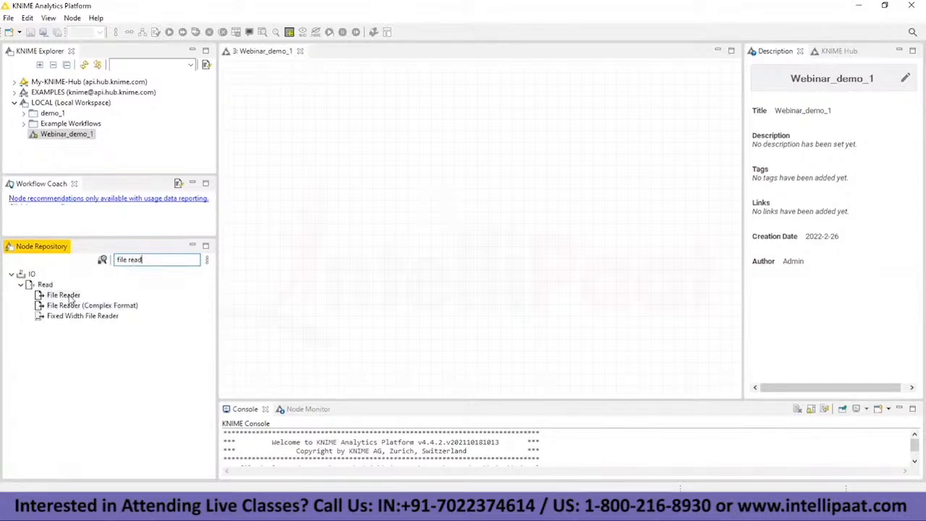
left_click_drag(66, 297, 342, 188)
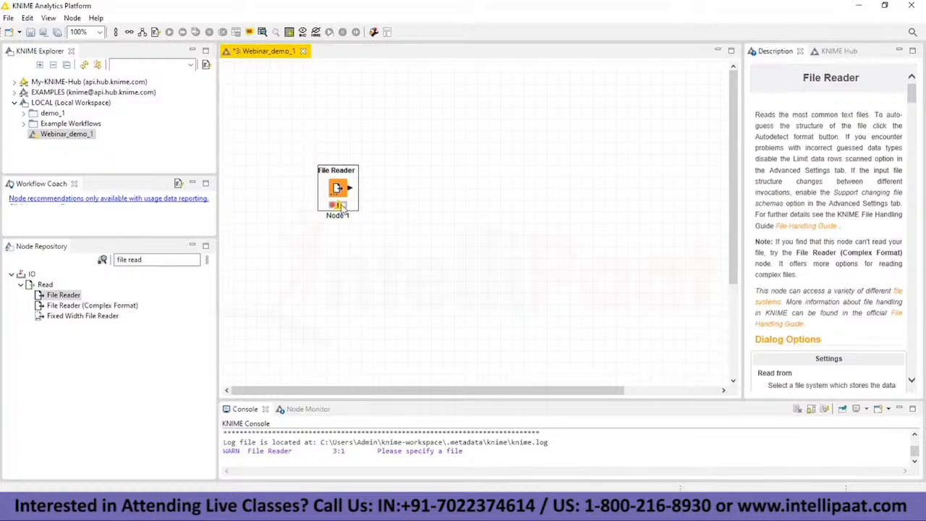
Step: Replace the File Reader node's label with "Importing the vgDatset"
mouse_move(342, 207)
left_click(338, 215)
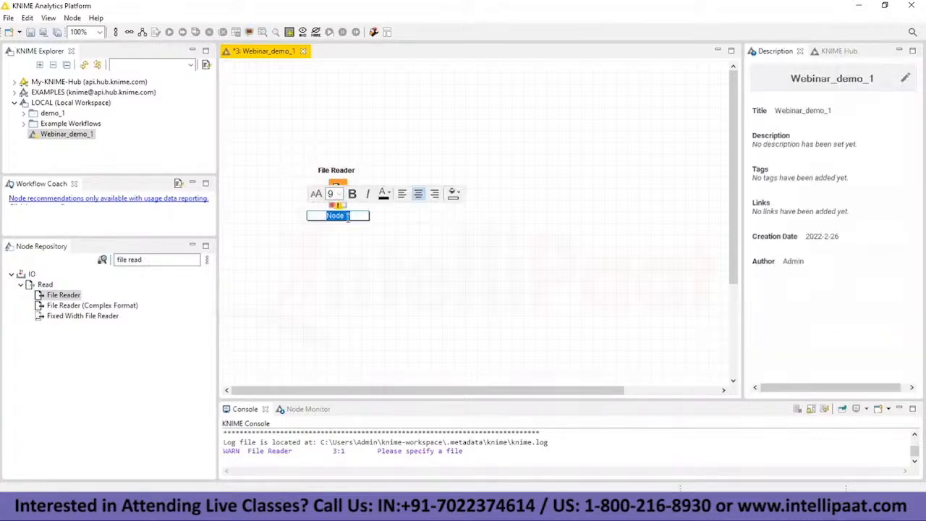
key("BackSpace")
type("in")
type("porting the")
type(" D")
type("vgDataset")
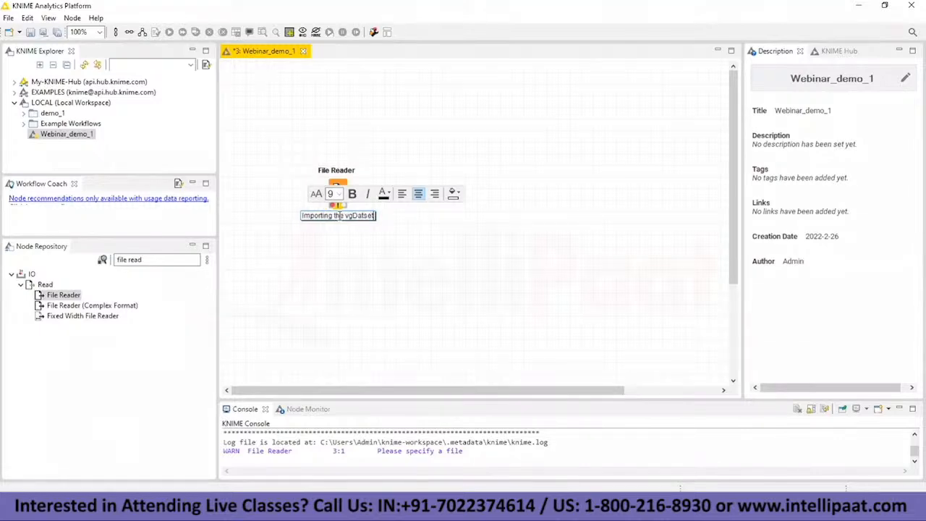
key("Return")
left_click(381, 238)
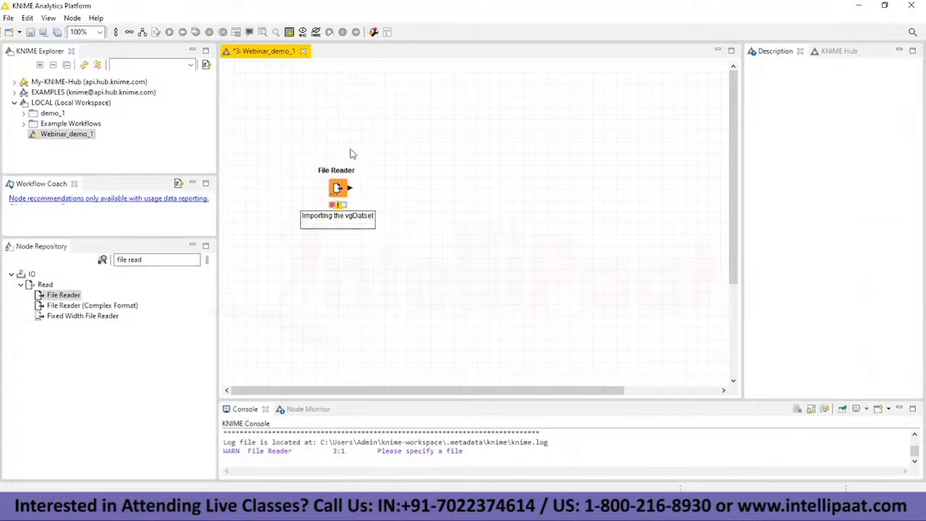
Step: Select the File Reader node and widen the description area to view its documentation
left_click(337, 190)
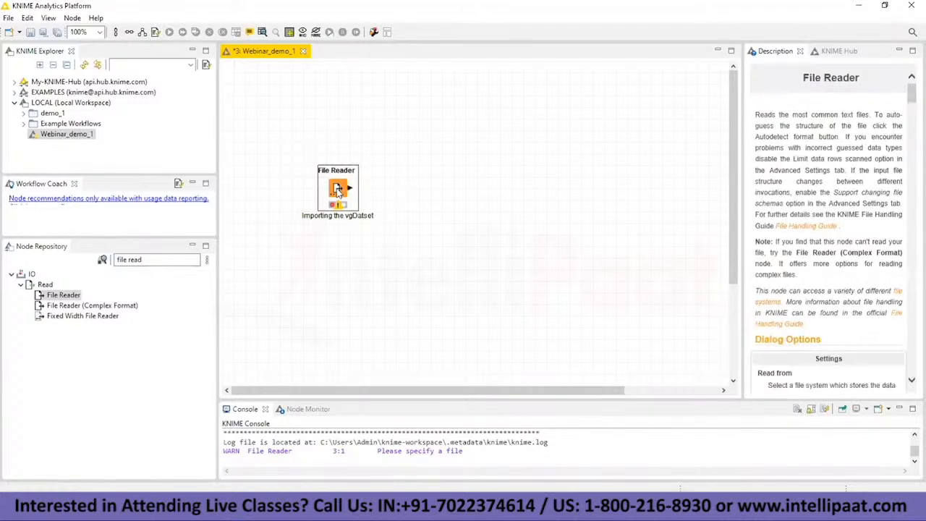
left_click_drag(738, 298, 508, 293)
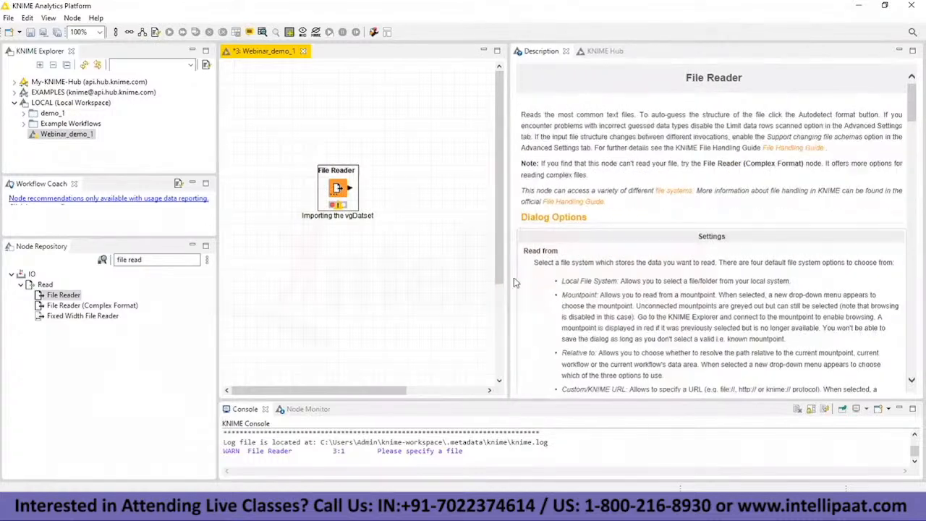
left_click(434, 224)
left_click(336, 187)
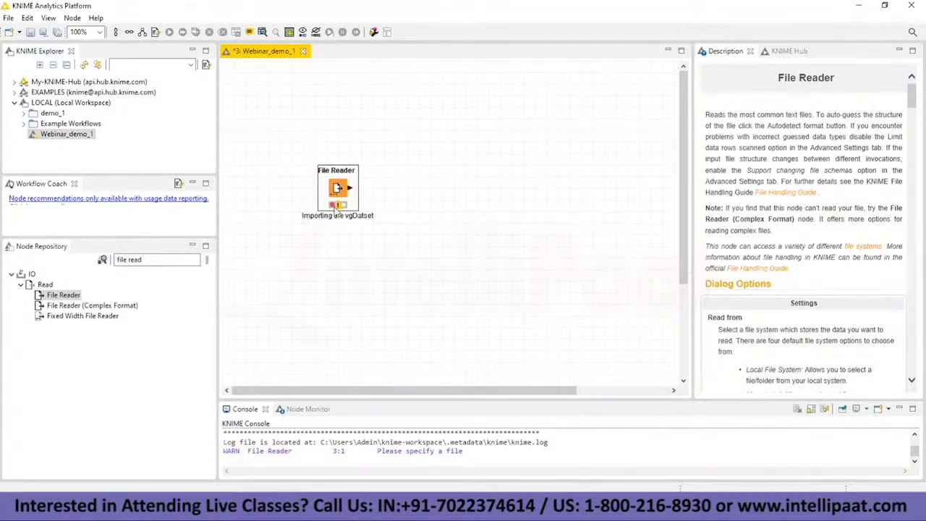
mouse_move(338, 207)
right_click(334, 177)
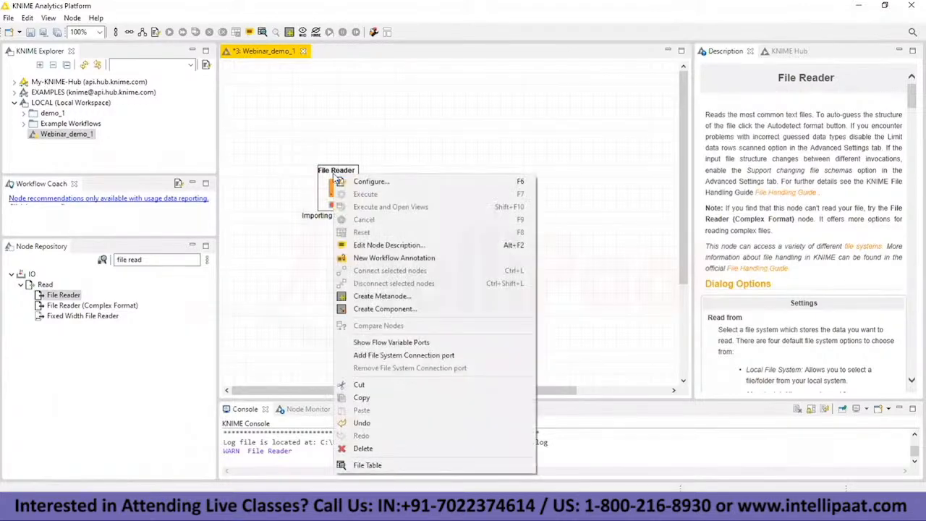
left_click(379, 184)
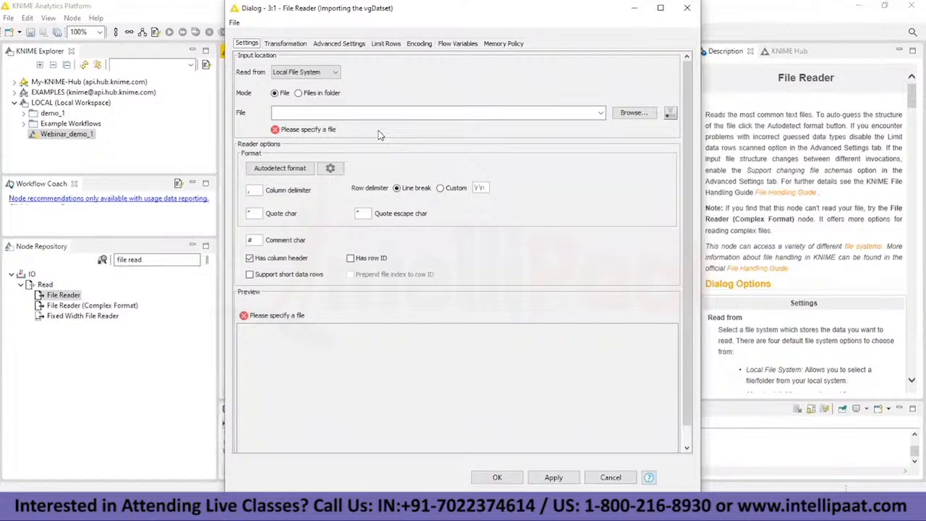
left_click(687, 8)
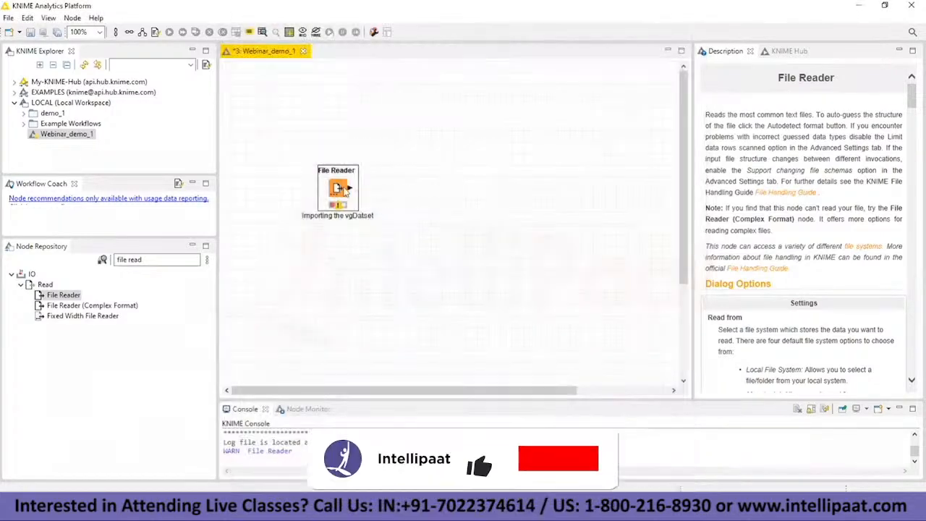
Step: Open the File Reader node's configuration and choose Local File System as the location to read from
right_click(348, 183)
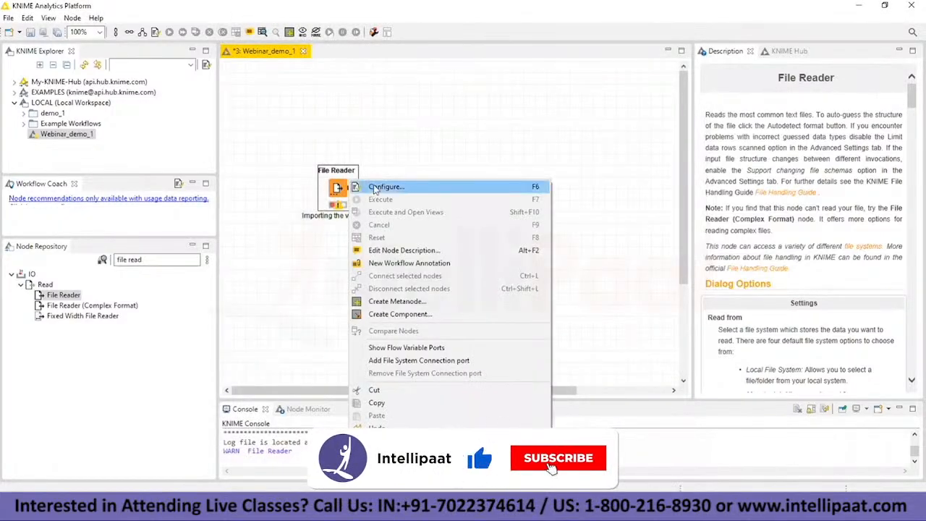
left_click(375, 187)
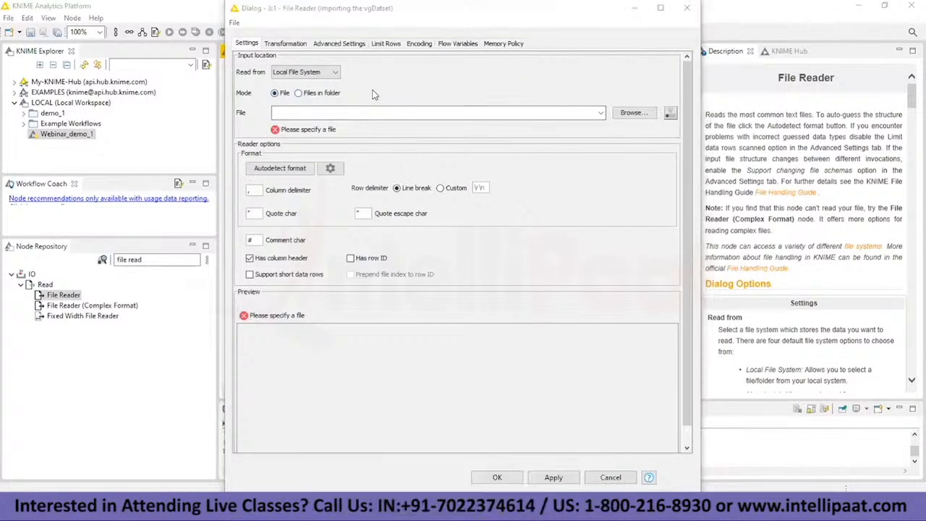
left_click(334, 75)
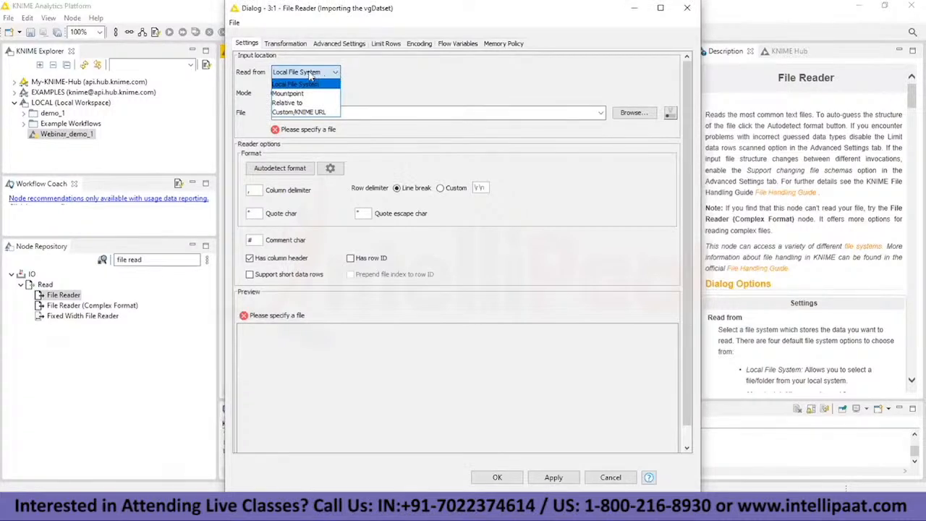
left_click(313, 87)
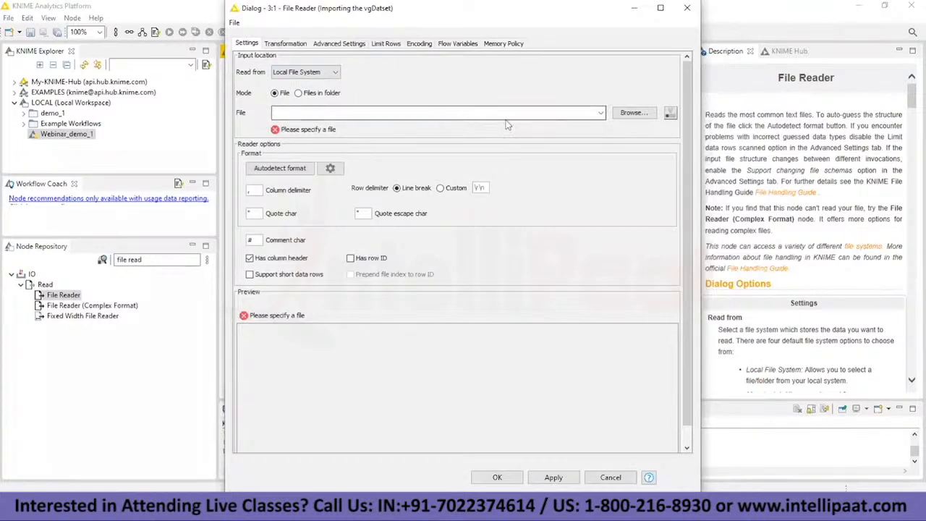
Step: Browse to the Knime_compute folder on the Desktop and choose vgsales.csv as the File Reader's input file
left_click(633, 113)
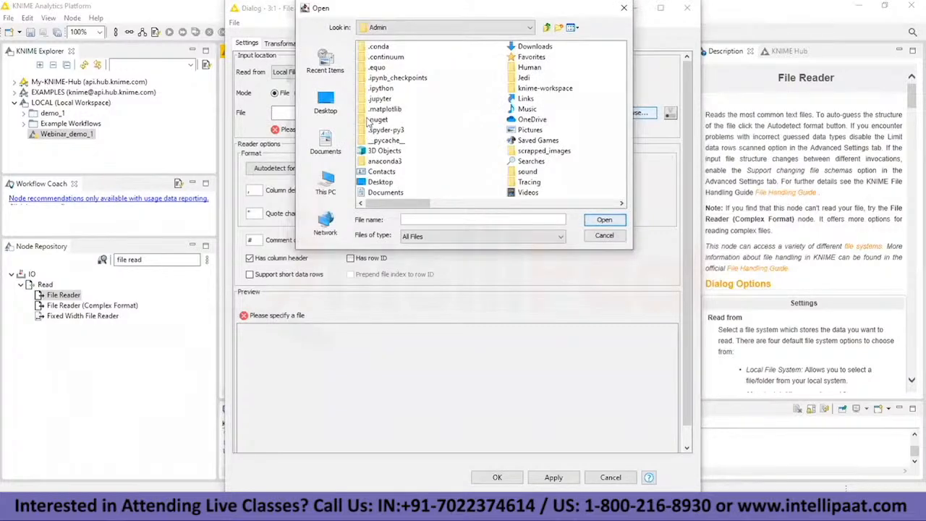
left_click(325, 102)
scroll(420, 118, "down", 4)
scroll(420, 120, "up", 4)
scroll(416, 129, "down", 1)
scroll(414, 133, "up", 1)
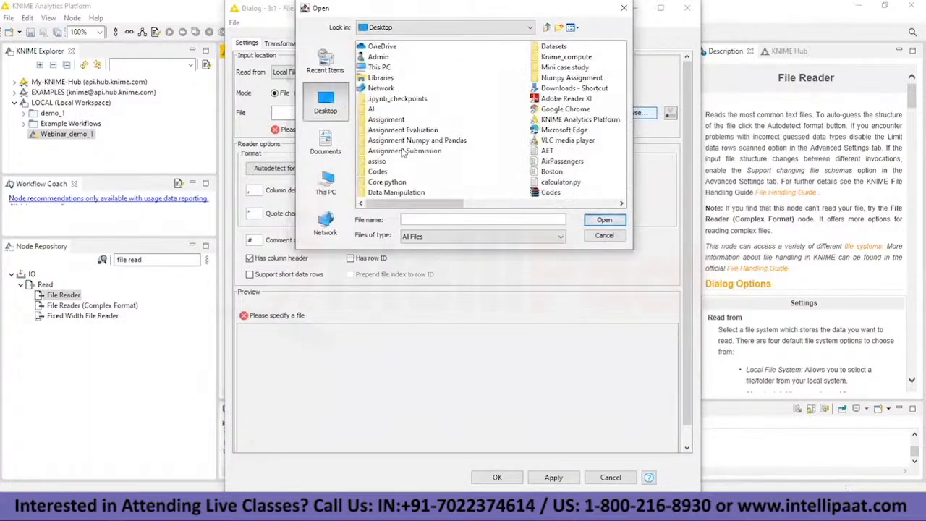
scroll(403, 144, "down", 1)
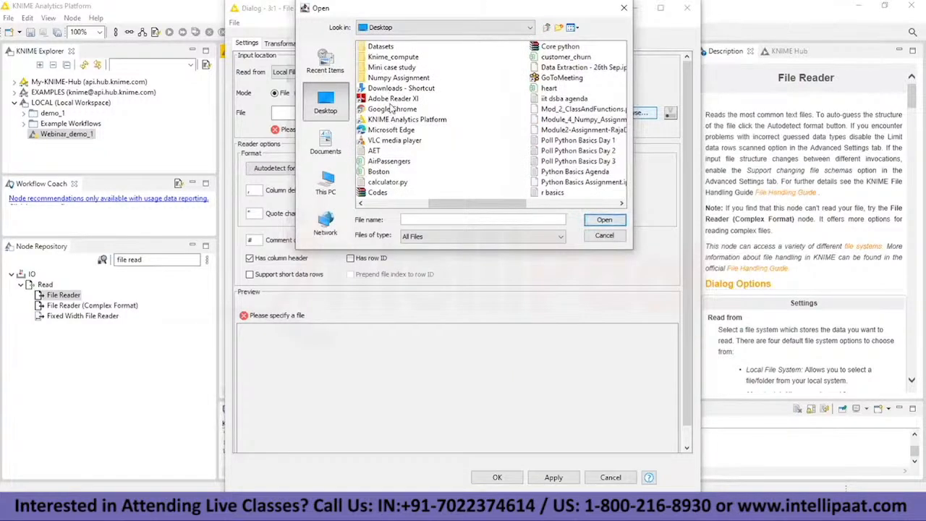
double_click(391, 58)
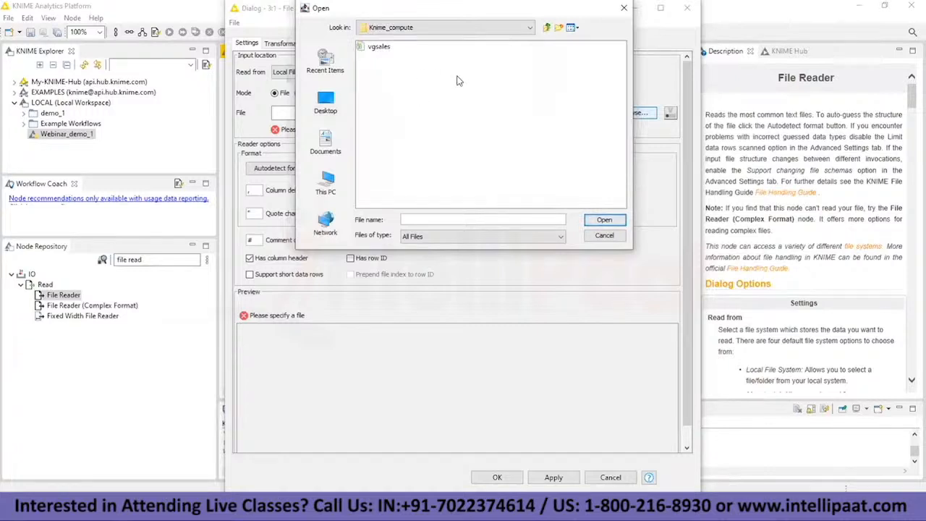
left_click(365, 49)
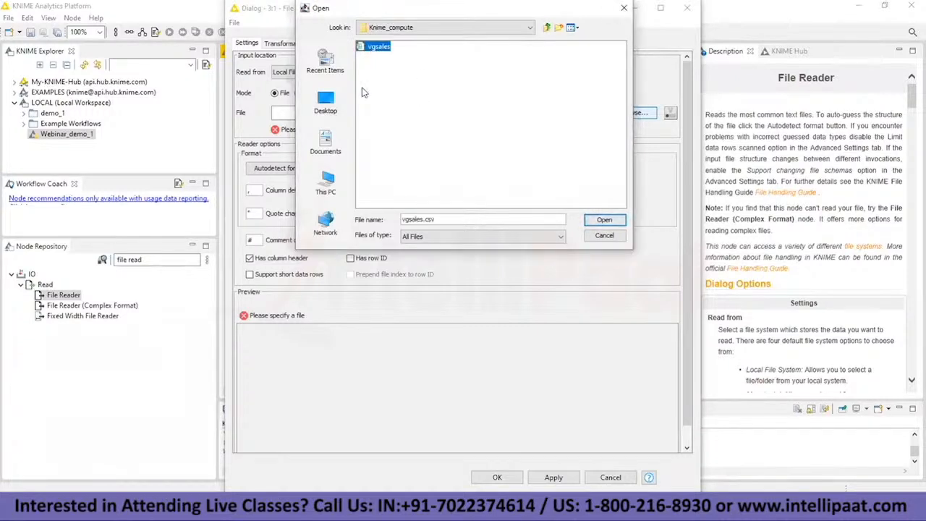
left_click(603, 220)
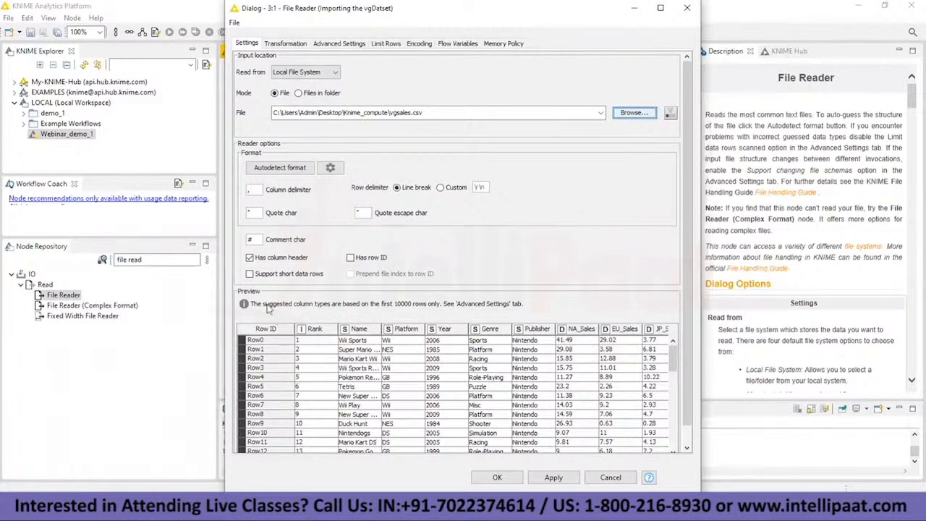
scroll(272, 312, "down", 2)
scroll(273, 316, "down", 2)
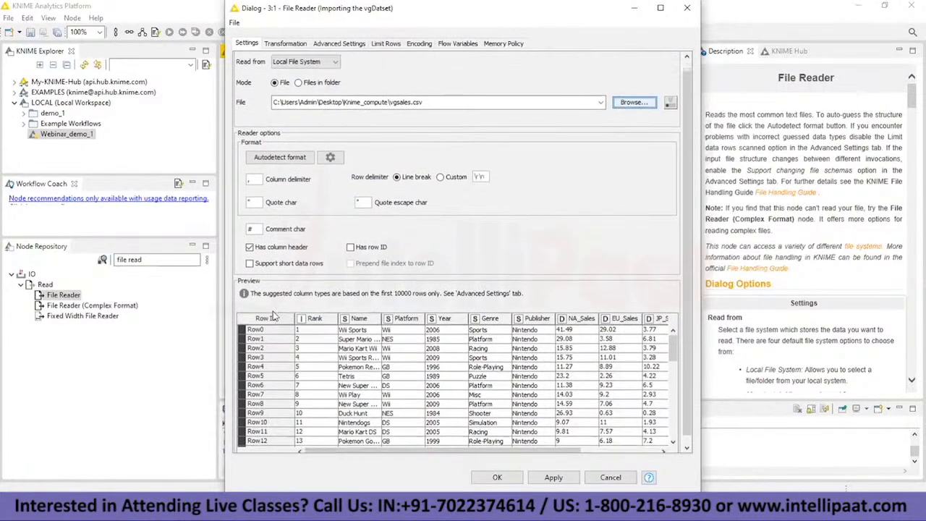
Step: Change the File Reader's input file to customer_churn.csv from the Desktop
left_click(626, 102)
left_click(383, 28)
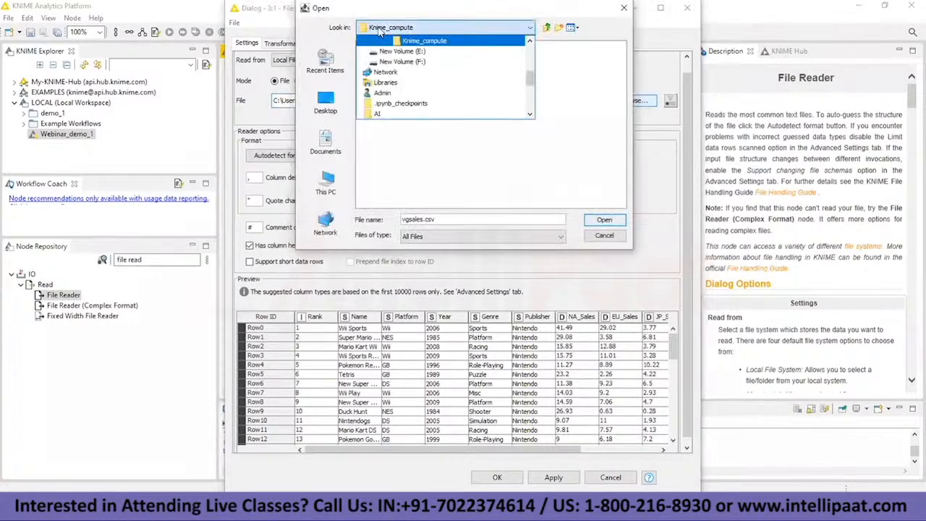
left_click(391, 52)
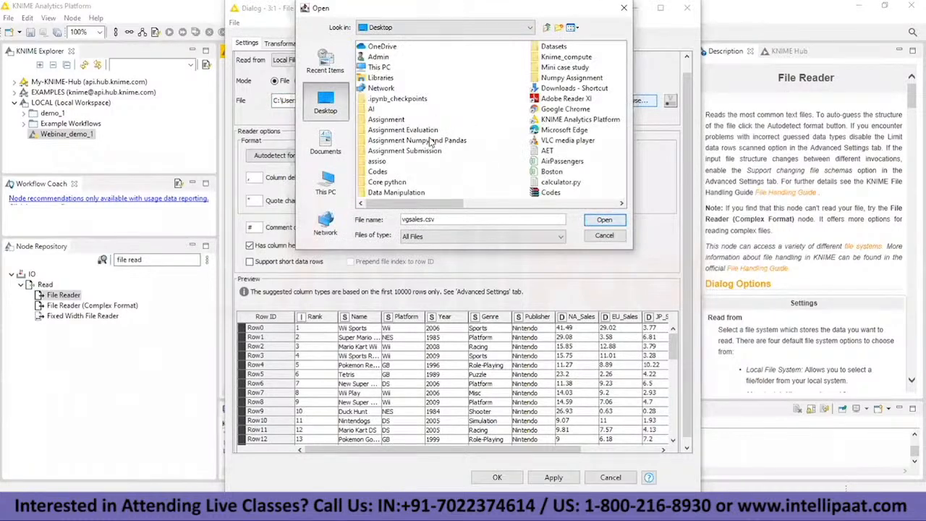
scroll(467, 129, "down", 2)
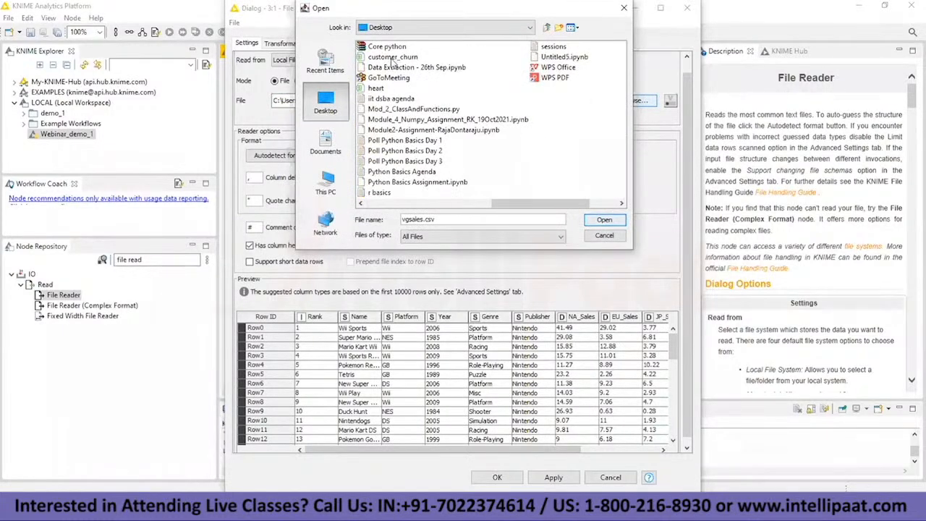
left_click(392, 58)
left_click(604, 220)
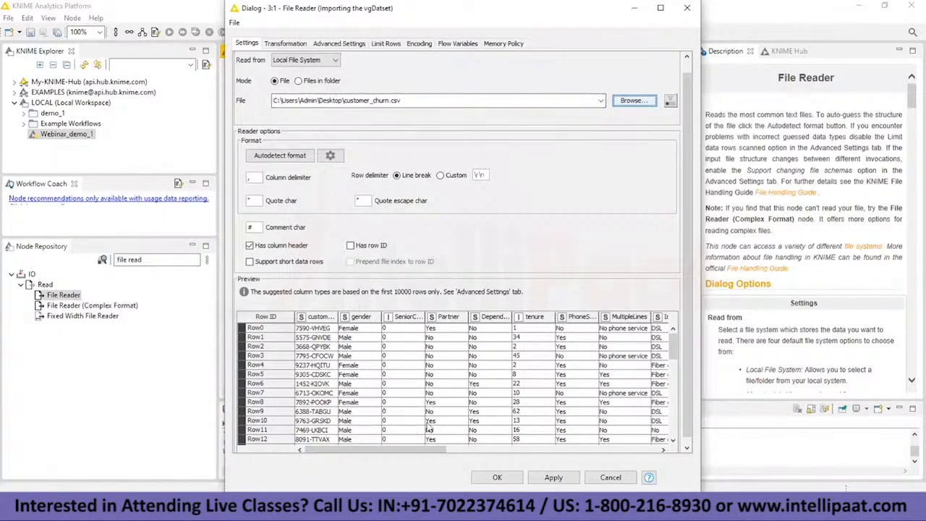
Step: Set the input file back to vgsales.csv from the Knime_compute folder
left_click(632, 100)
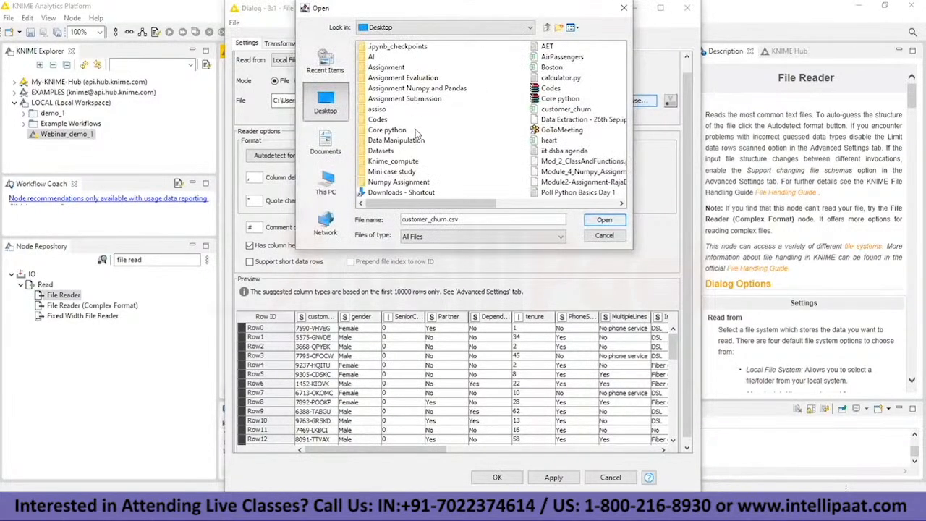
double_click(393, 161)
left_click(377, 45)
left_click(604, 219)
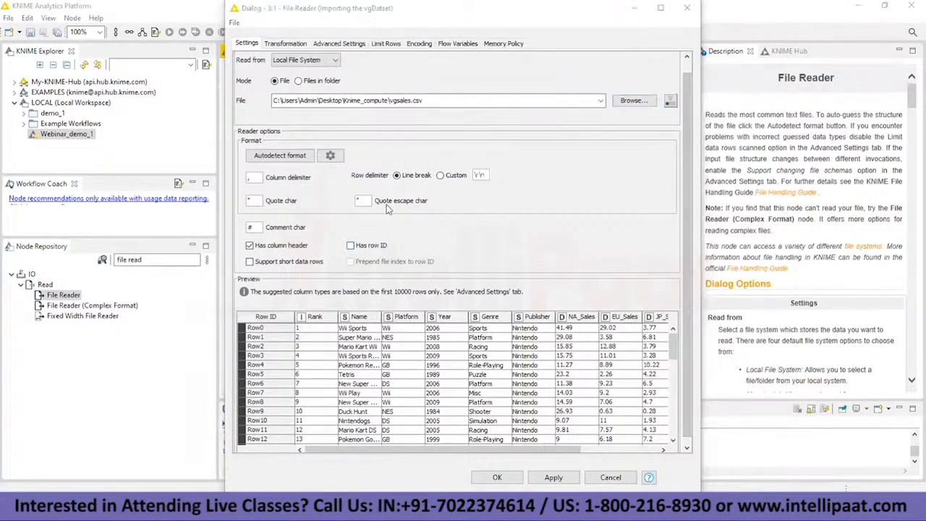
Step: Inspect the preview's Row ID and Rank values, enable the Has row ID option to compare, and disable it again
left_click(303, 331)
left_click(268, 334)
left_click(269, 353)
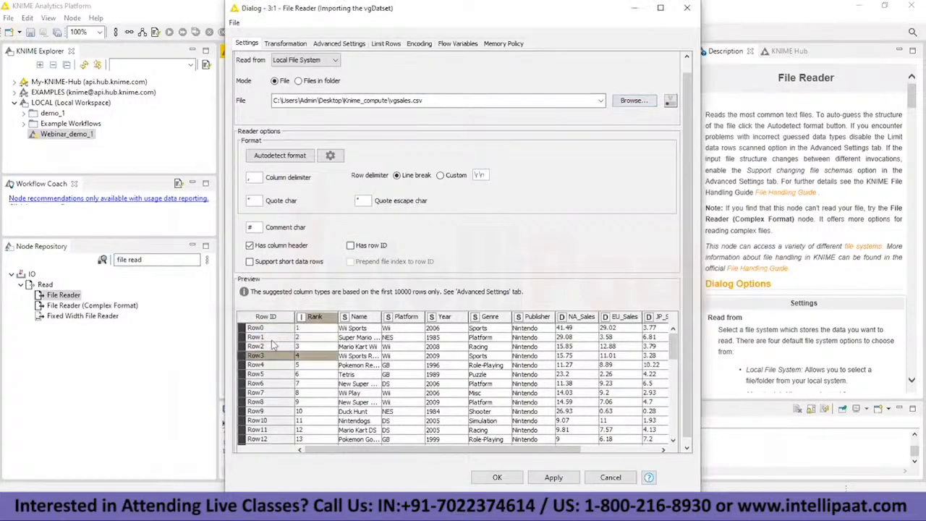
left_click(275, 338)
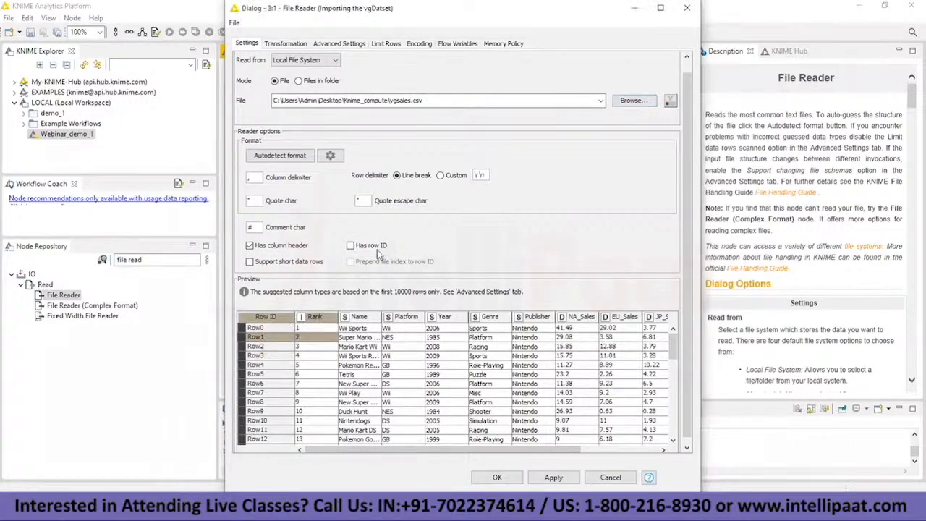
left_click(351, 246)
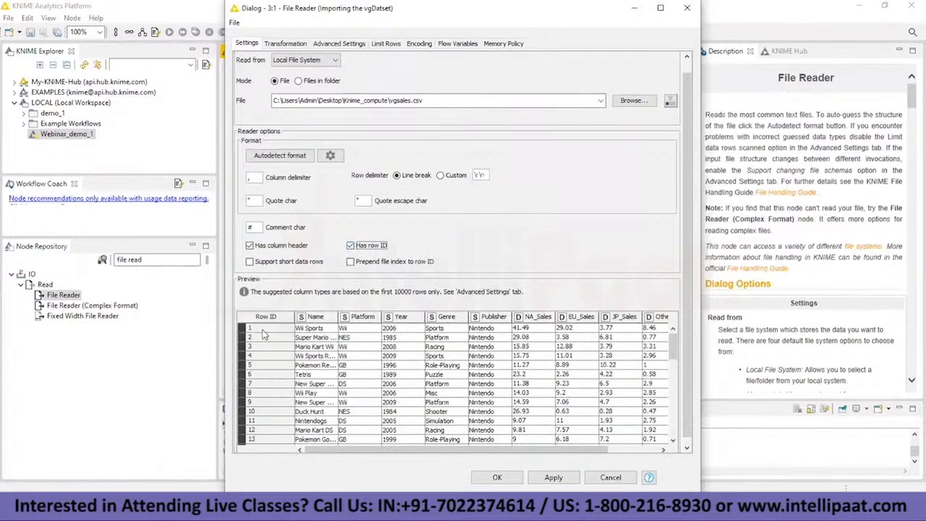
left_click(351, 245)
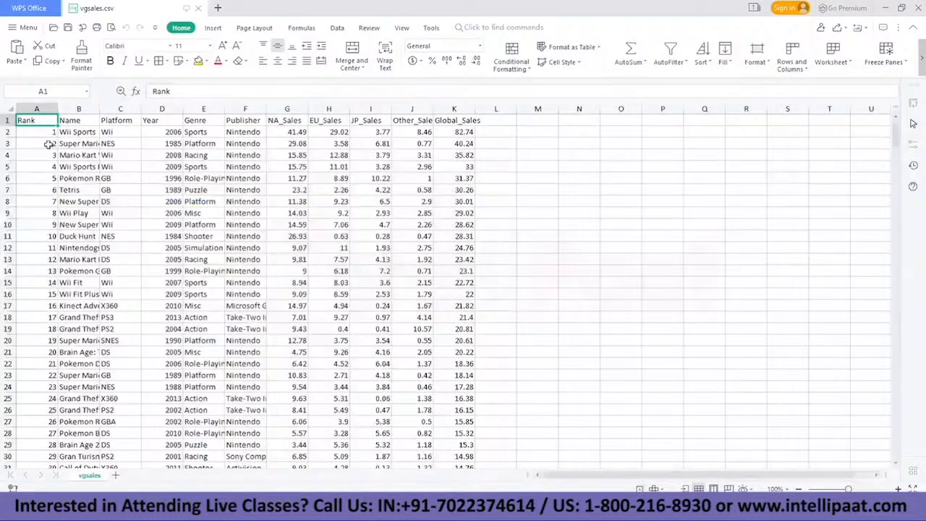
Step: In the vgsales.csv spreadsheet in WPS Office, select the Rank values in A2:A23, and return to KNIME
left_click(50, 137)
left_click(45, 124)
left_click_drag(45, 133, 48, 375)
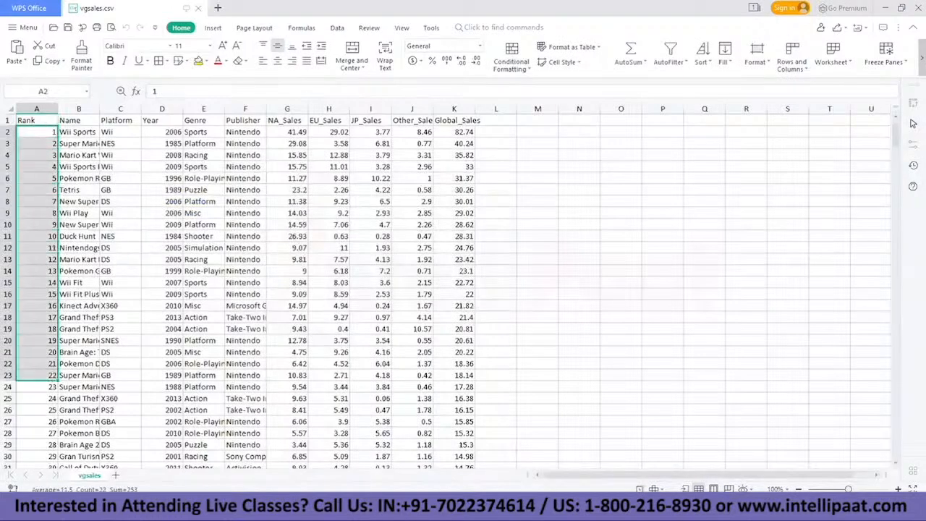
left_click(518, 451)
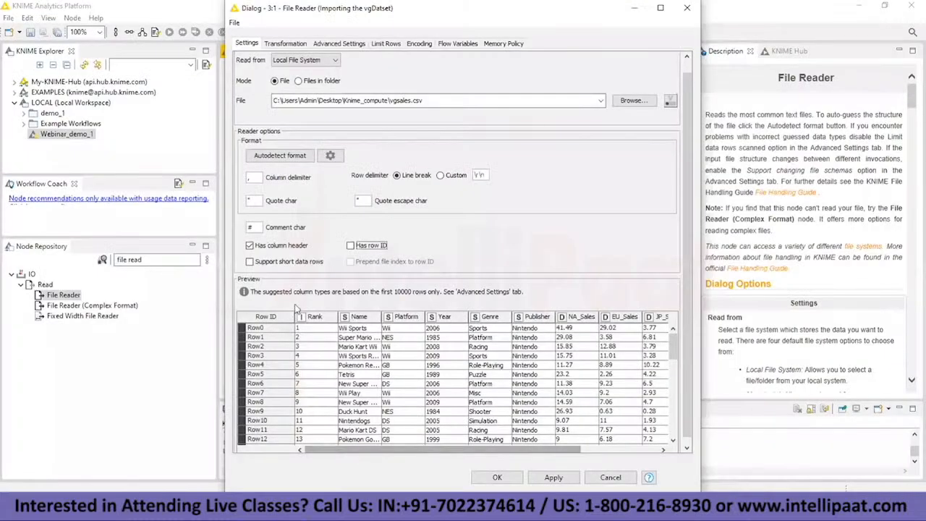
Step: Turn Has row ID back on to preview the Rank values as row IDs, turn it off, and review the preview rows
left_click(351, 246)
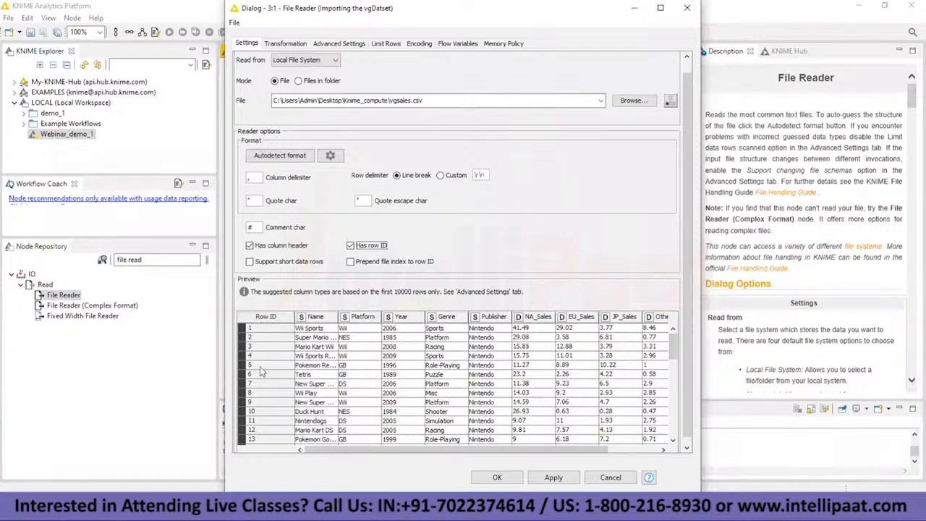
scroll(264, 372, "down", 3)
scroll(266, 370, "up", 3)
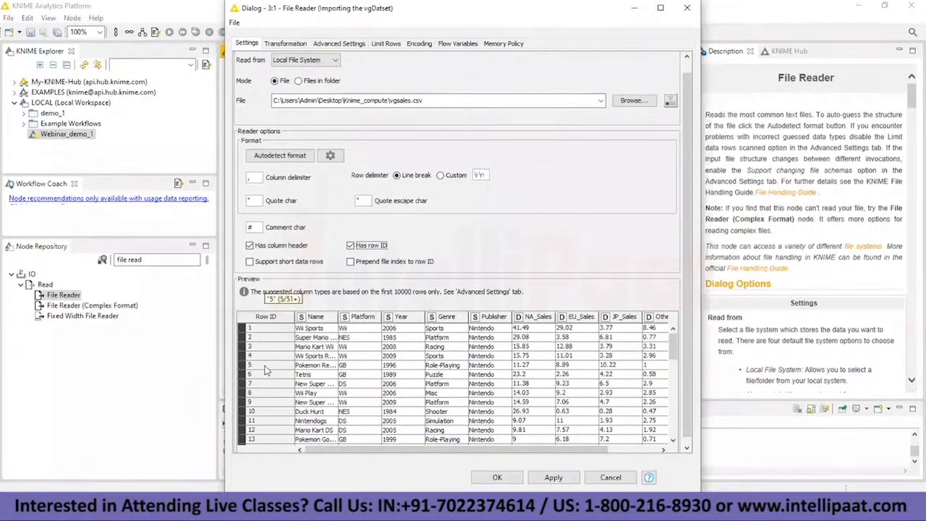
left_click(351, 246)
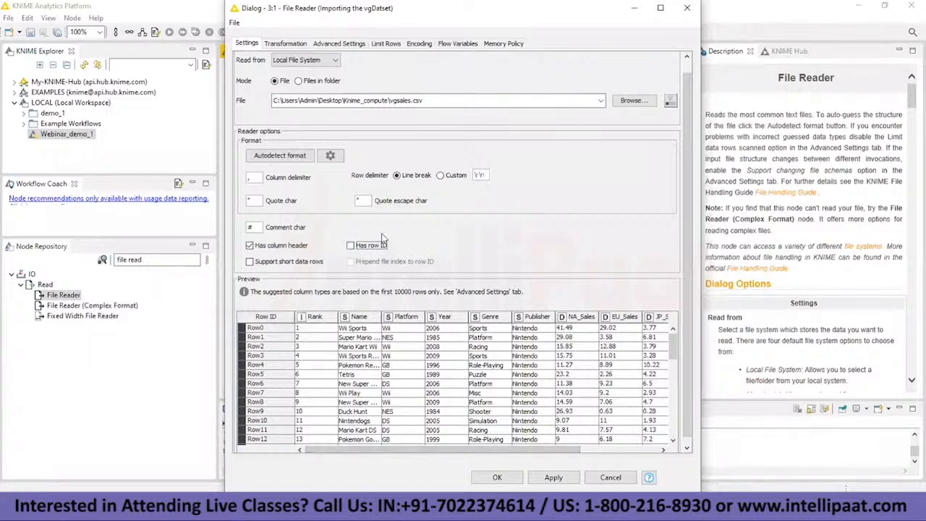
left_click_drag(348, 450, 297, 438)
scroll(424, 370, "down", 2)
scroll(423, 370, "down", 5)
scroll(423, 370, "up", 7)
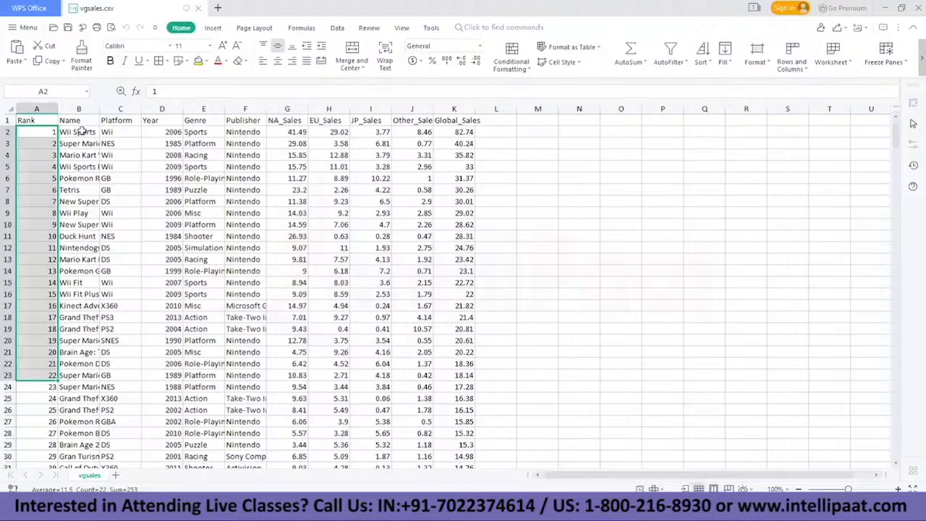
Step: Go through the header cells from Rank to Global_Sales in the vgsales.csv spreadsheet in WPS Office, and return to KNIME
left_click(62, 123)
left_click(45, 125)
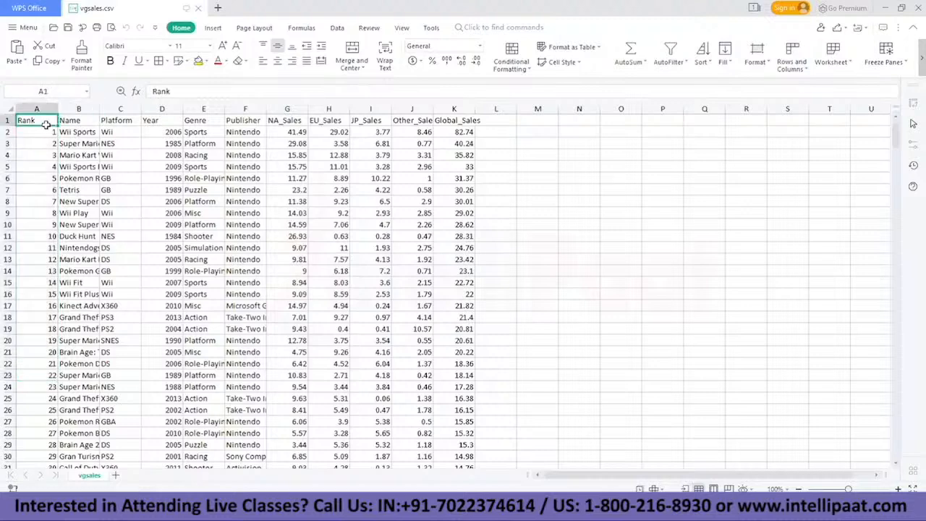
key("Right")
key("Right")
key("Right")
key("Right")
key("Right")
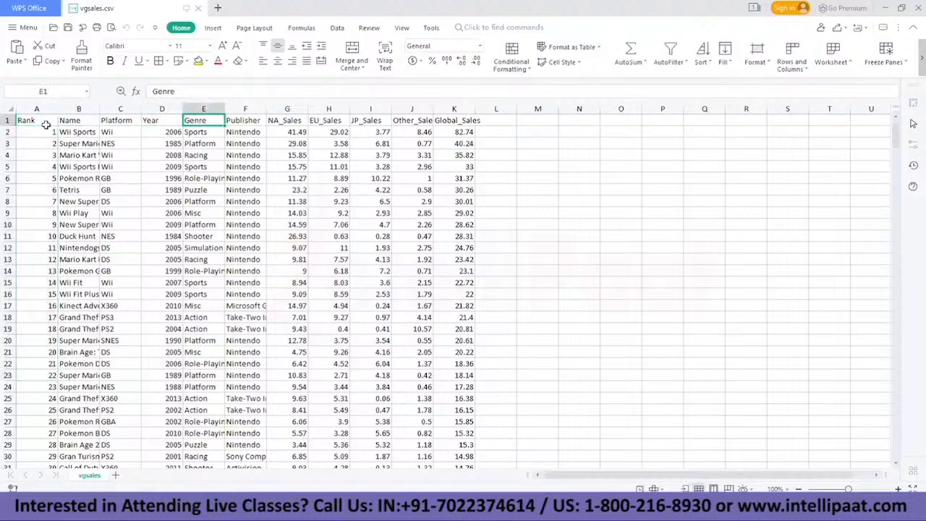
key("Left")
key("Right")
key("Right")
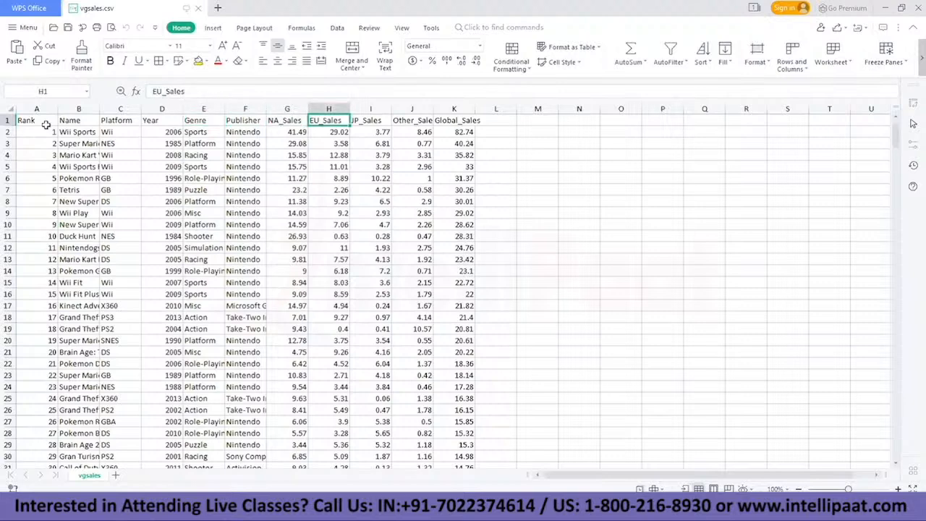
key("Right")
key("Right")
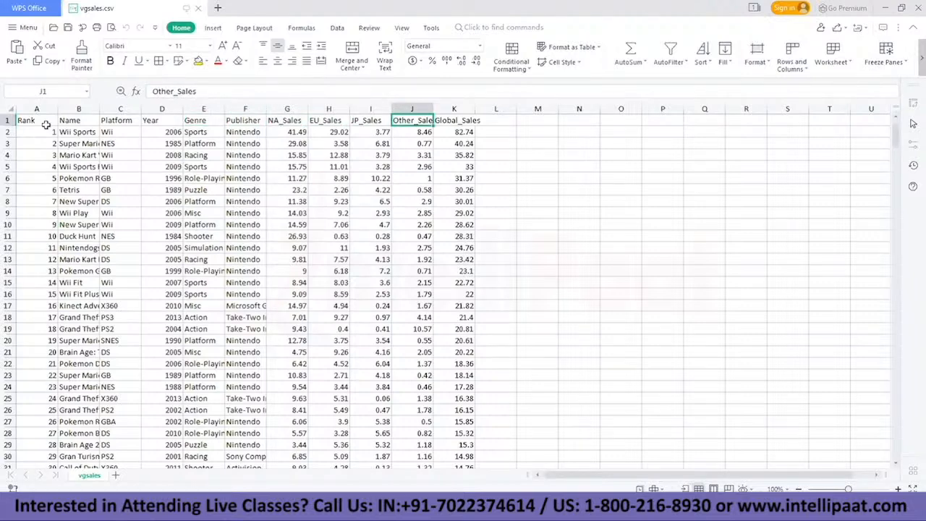
key("Right")
key("Right")
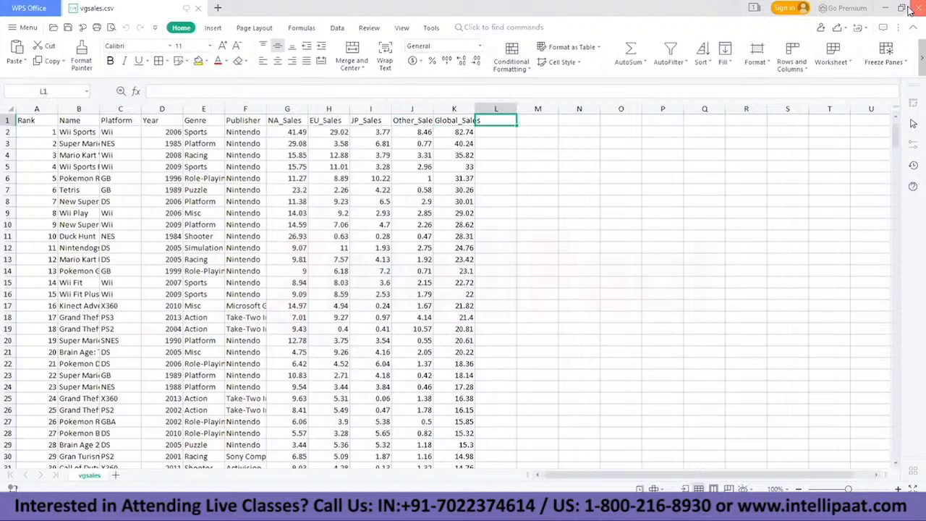
left_click(886, 4)
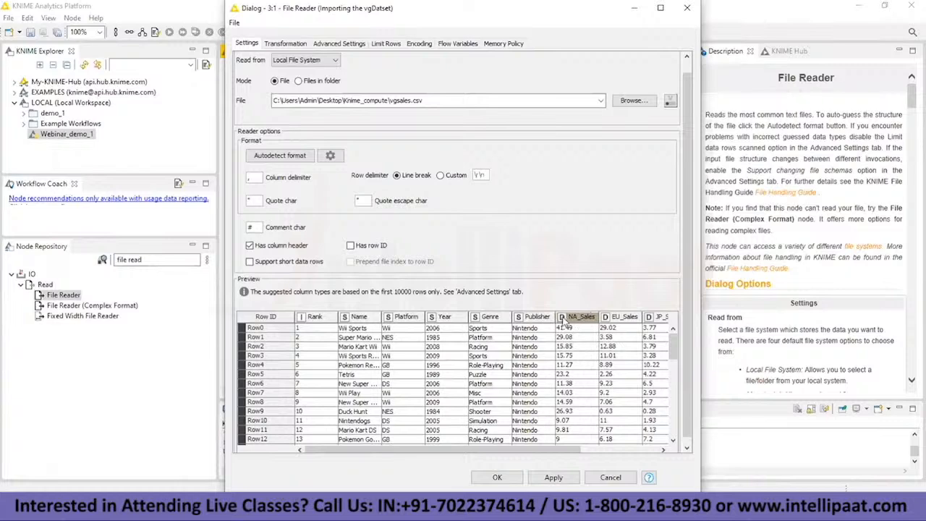
Step: Examine the column types and values in the File Reader preview across to the Global_Sales column
left_click_drag(577, 450, 628, 450)
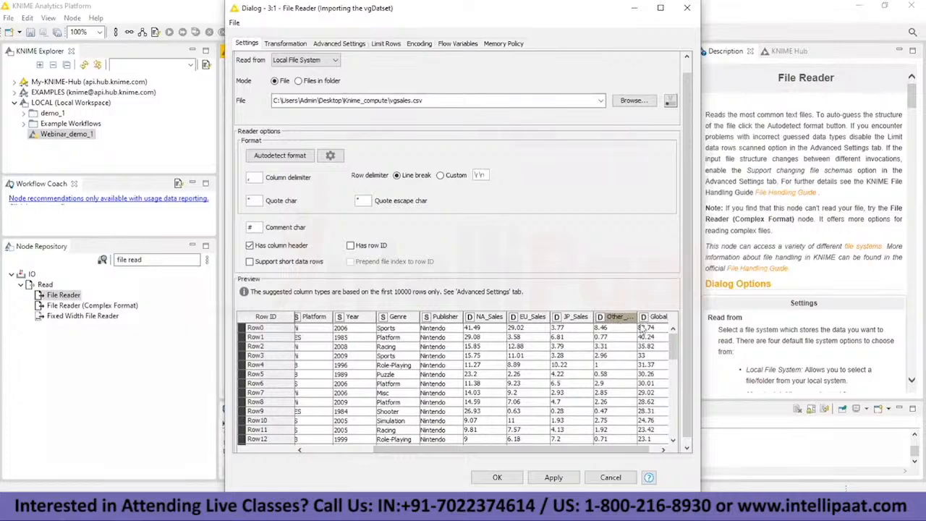
left_click_drag(593, 445, 650, 440)
left_click(636, 428)
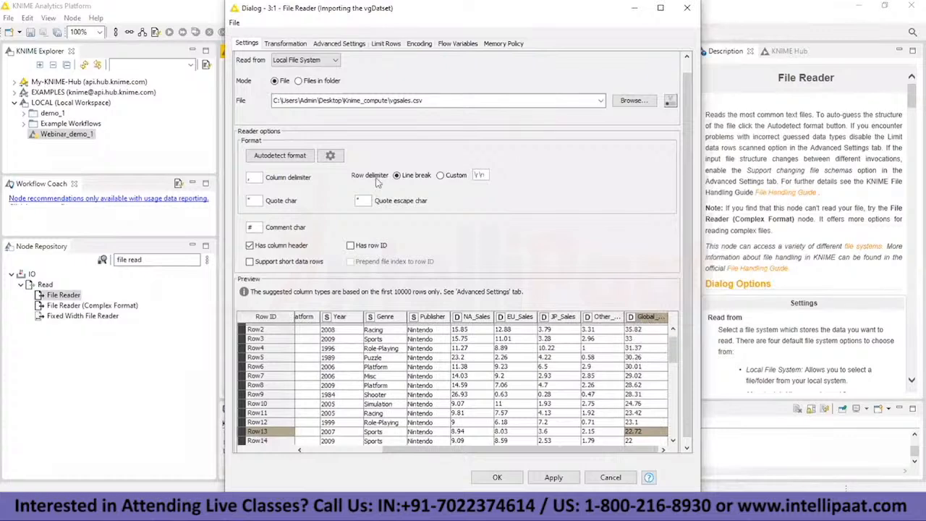
key("alt+Tab")
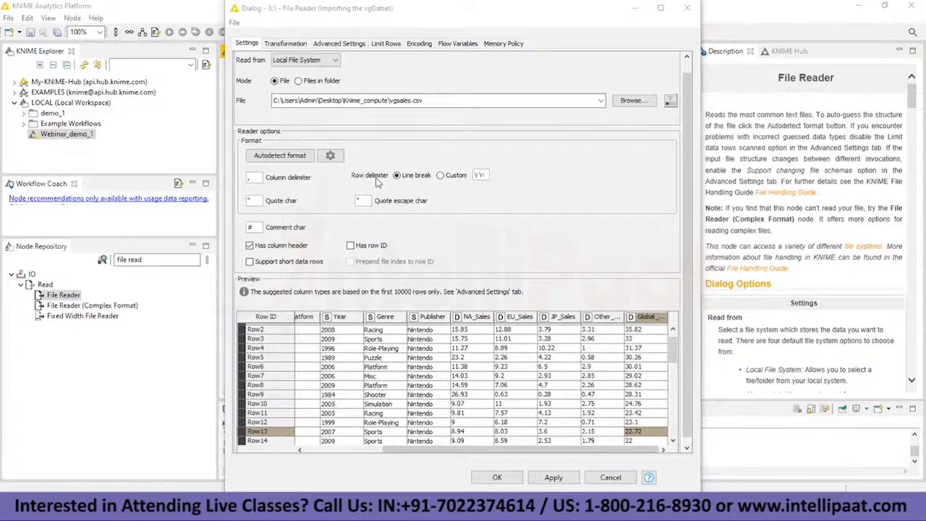
left_click(496, 213)
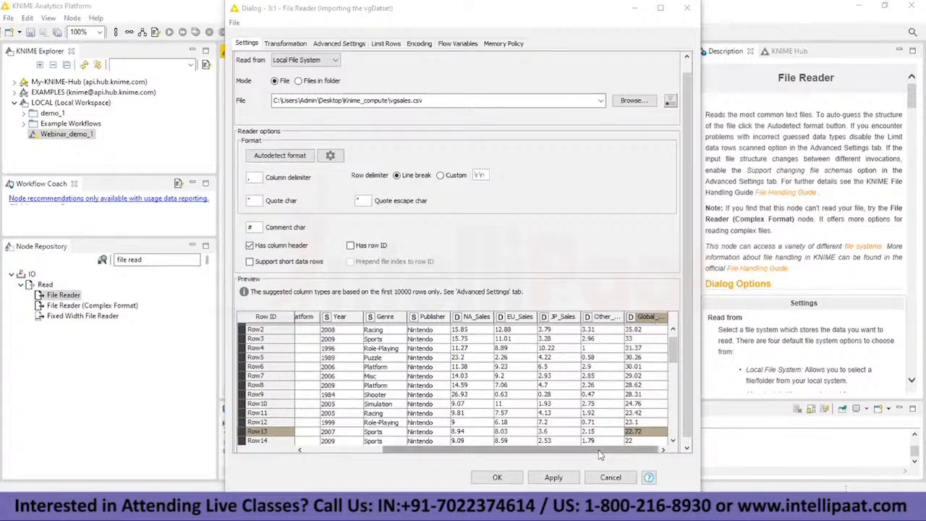
Step: Apply the File Reader settings for vgsales.csv and close the configuration
left_click_drag(542, 451, 464, 452)
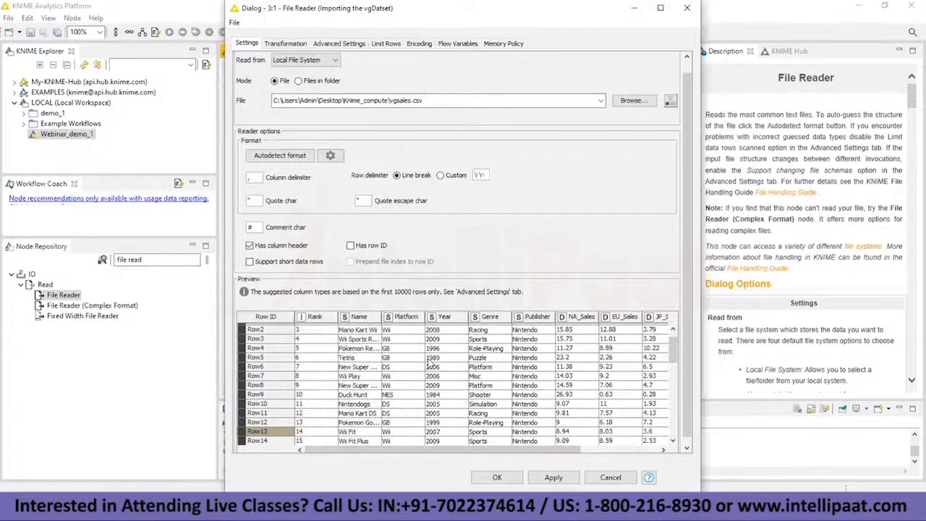
scroll(430, 364, "up", 1)
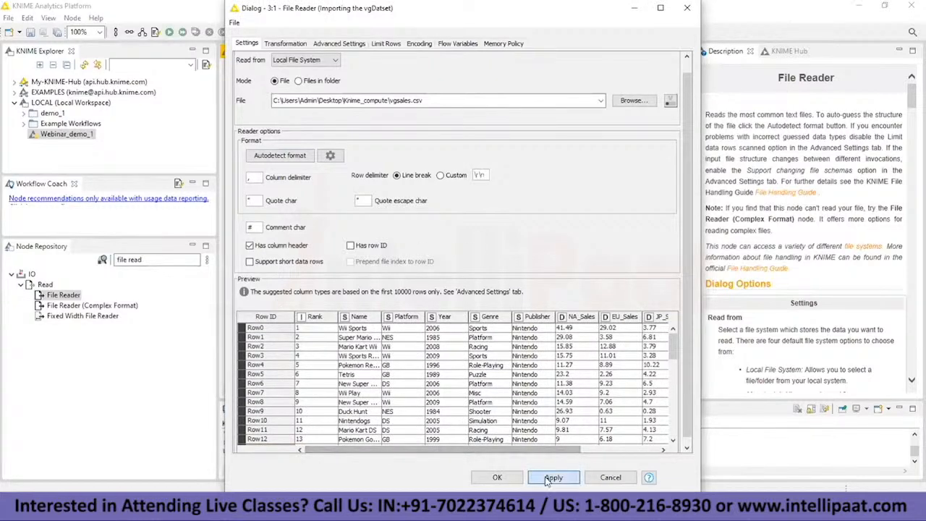
left_click(497, 477)
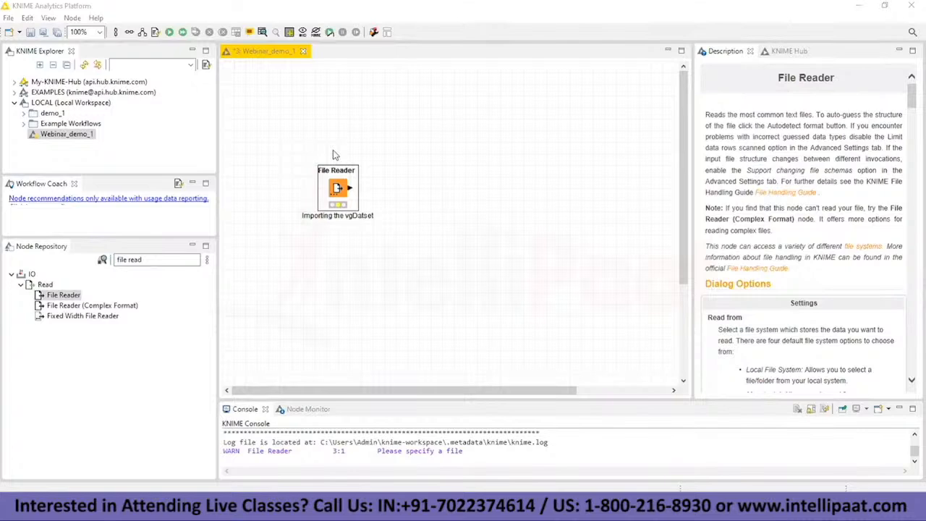
Step: Execute the File Reader node and review the imported rows in its File Table output
right_click(337, 188)
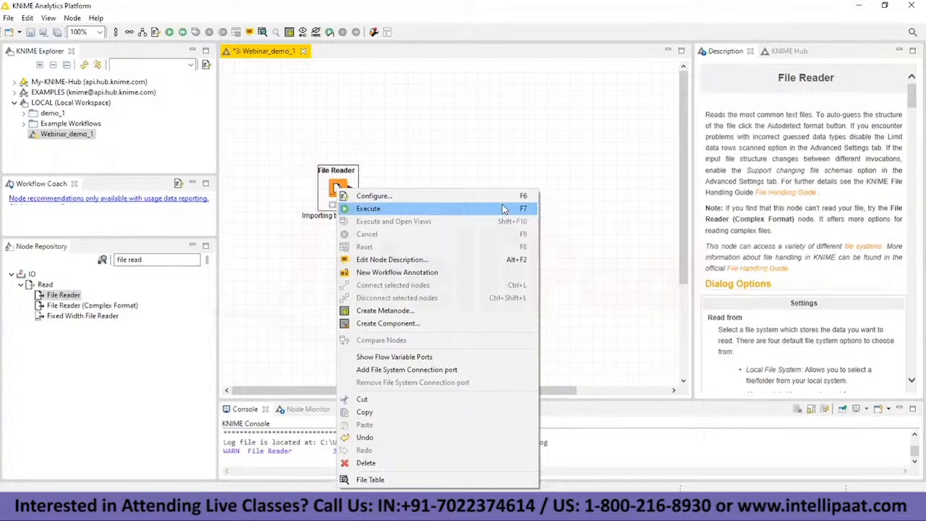
left_click(365, 210)
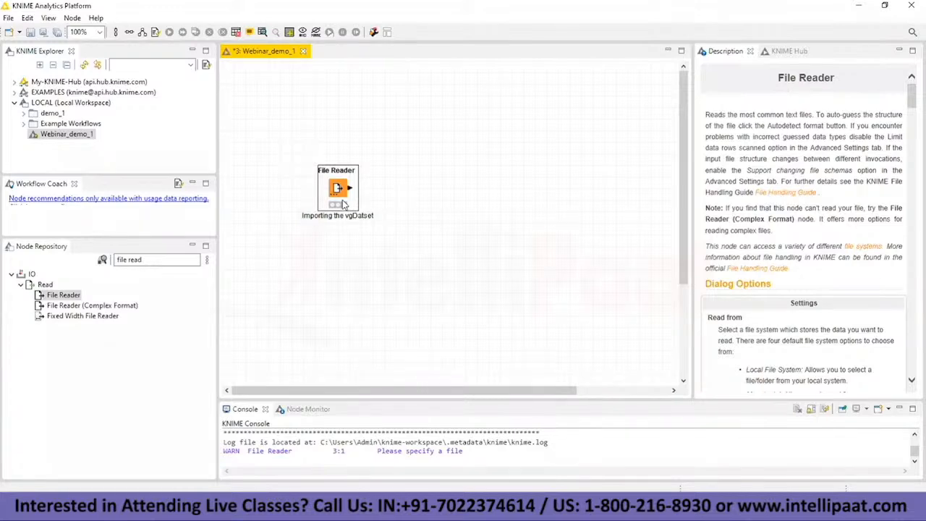
right_click(348, 189)
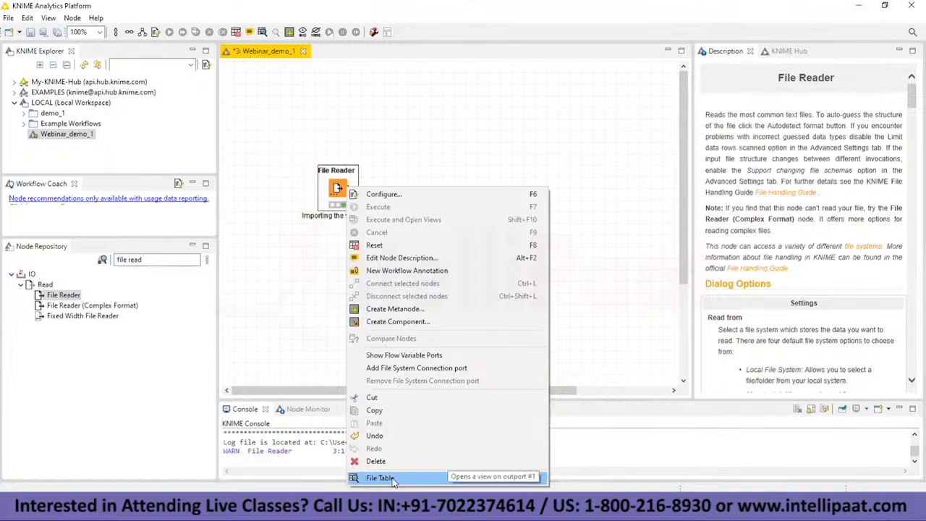
left_click(380, 478)
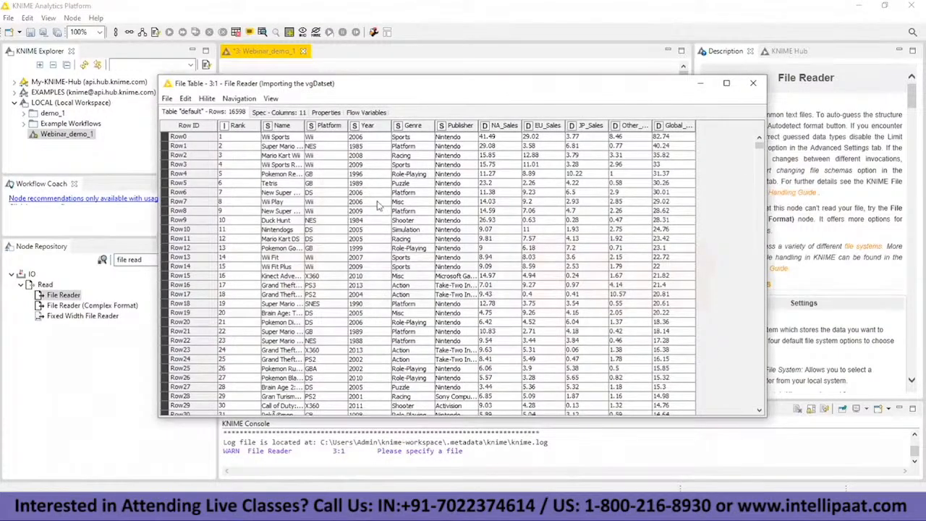
scroll(233, 235, "down", 20)
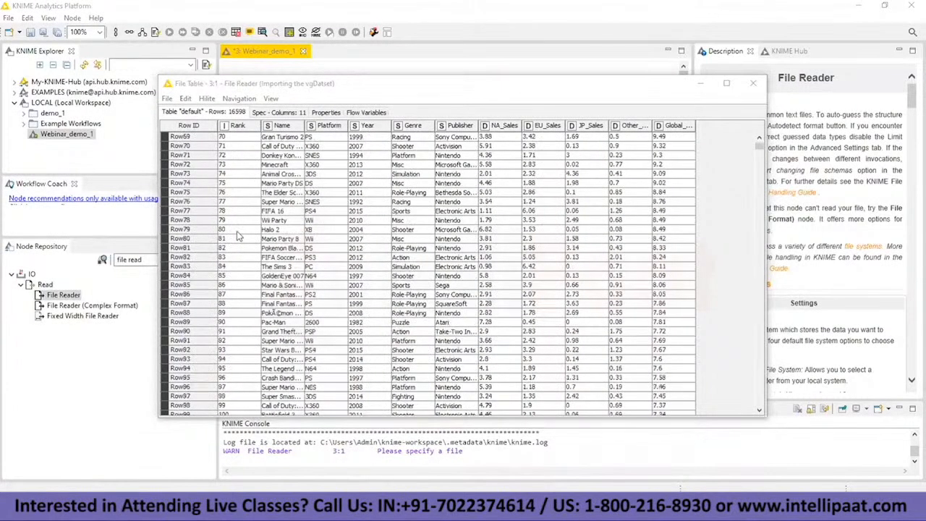
scroll(241, 235, "up", 20)
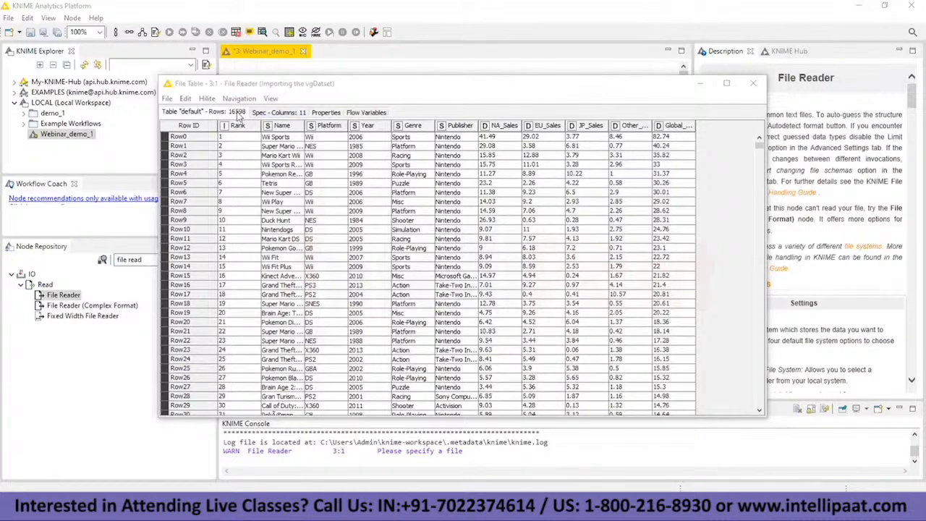
scroll(243, 275, "down", 5)
scroll(274, 165, "up", 4)
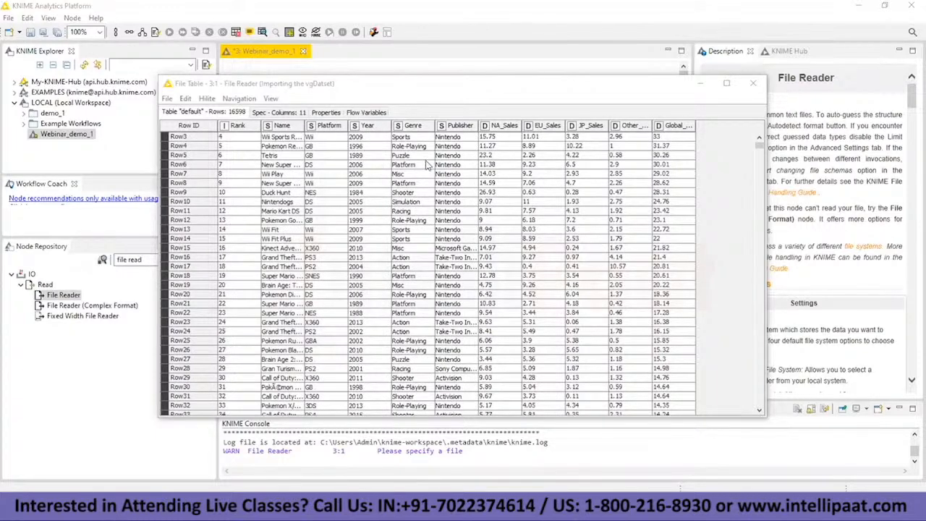
key("Escape")
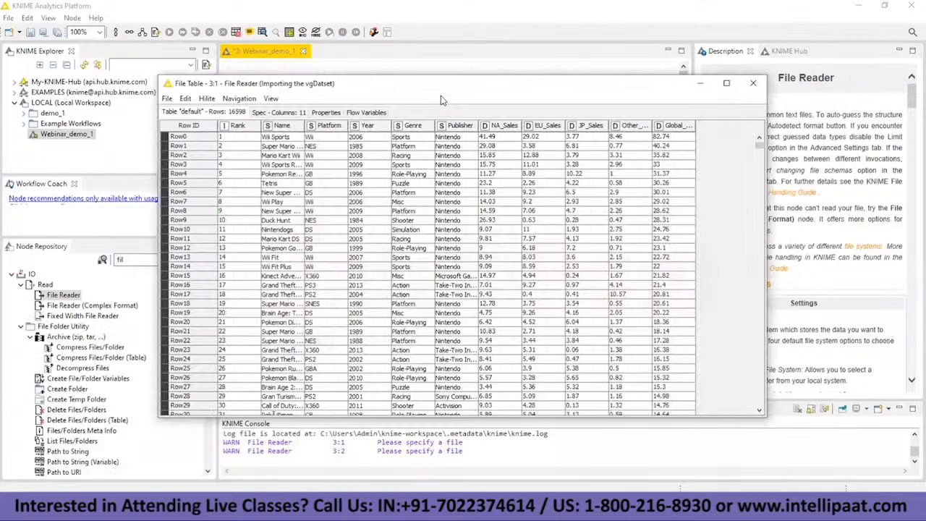
Step: Switch to the Notepad notes and replace the meeting-time line at the end with "# Task 1"
left_click(496, 510)
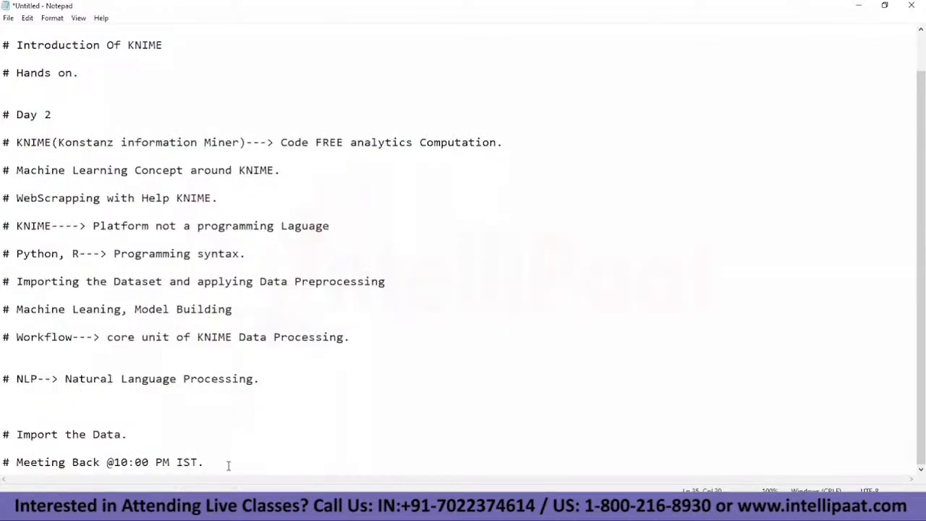
left_click_drag(219, 463, 20, 463)
key("BackSpace")
key("BackSpace")
type("Task 1")
key("Return")
Step: Add the line "# Read the Data" below the Task 1 heading
type("# ")
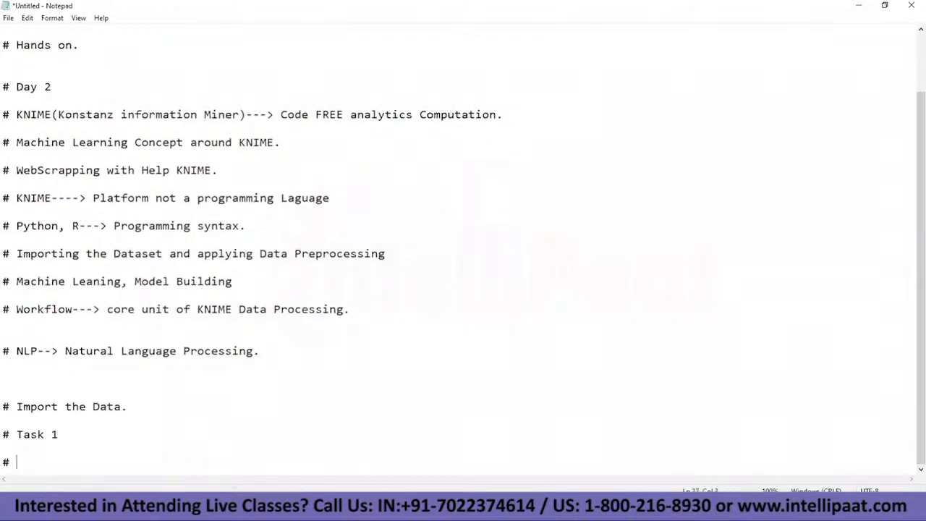
type("Read the Data")
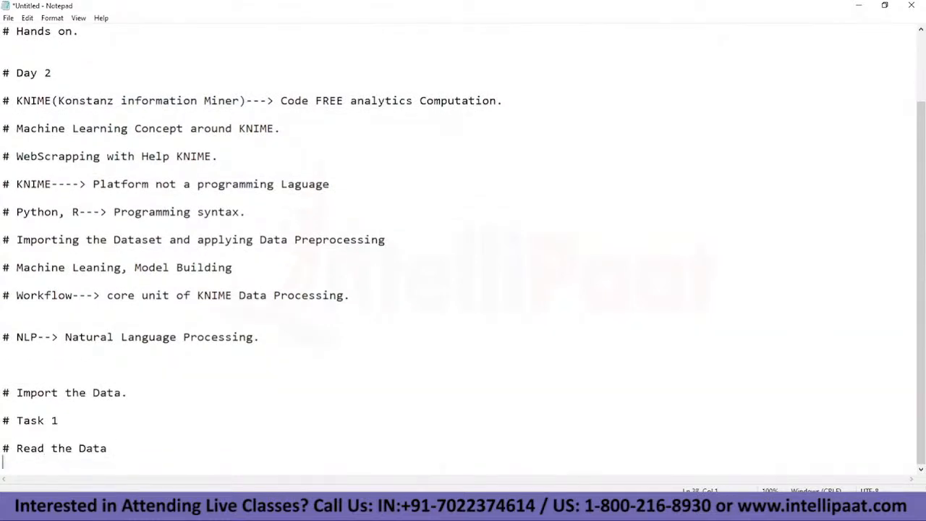
key("Return")
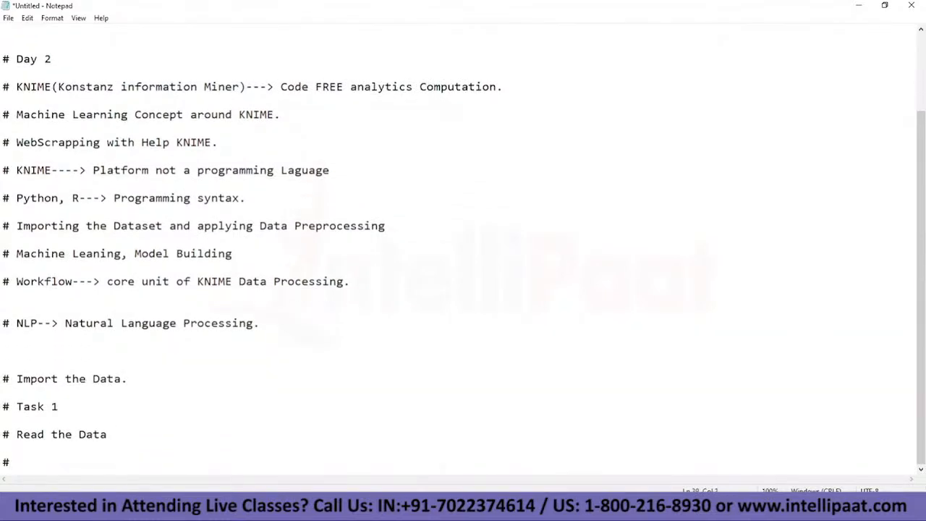
Step: Add the task line "# Remove the column sales except the Global one." below the read-data line
type("Remove the colu")
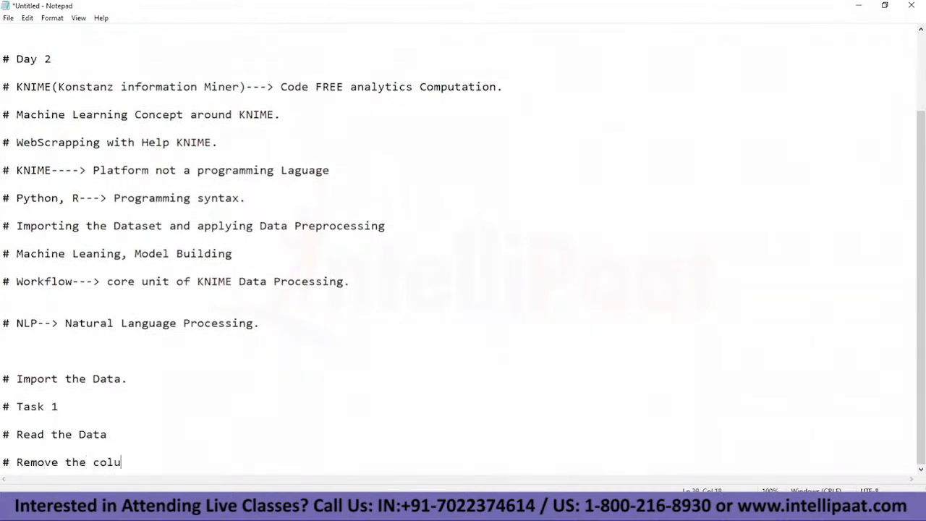
type("mn salea")
key("BackSpace")
key("BackSpace")
type("es except the Global one.")
key("Return")
key("Return")
Step: Add the task line "# Limit data from 2012." below the column-removal line
type("#")
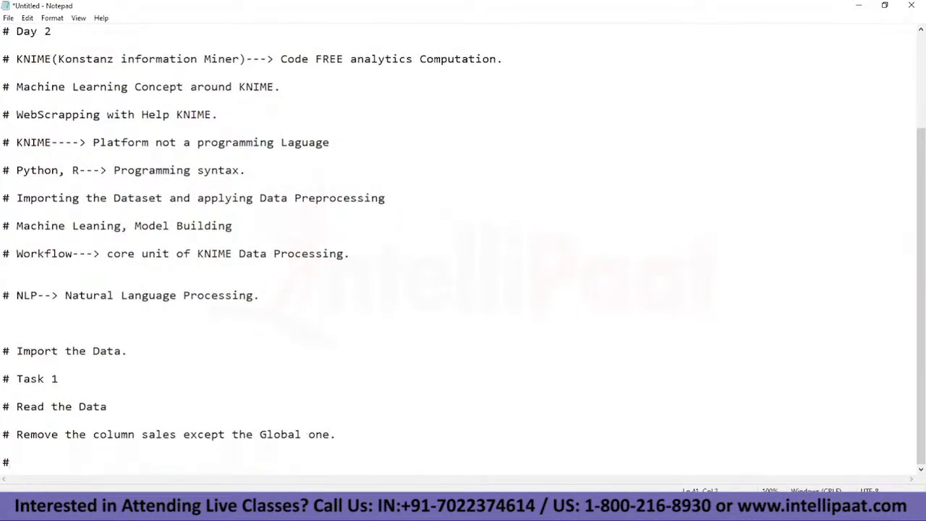
type(" Limit from 201")
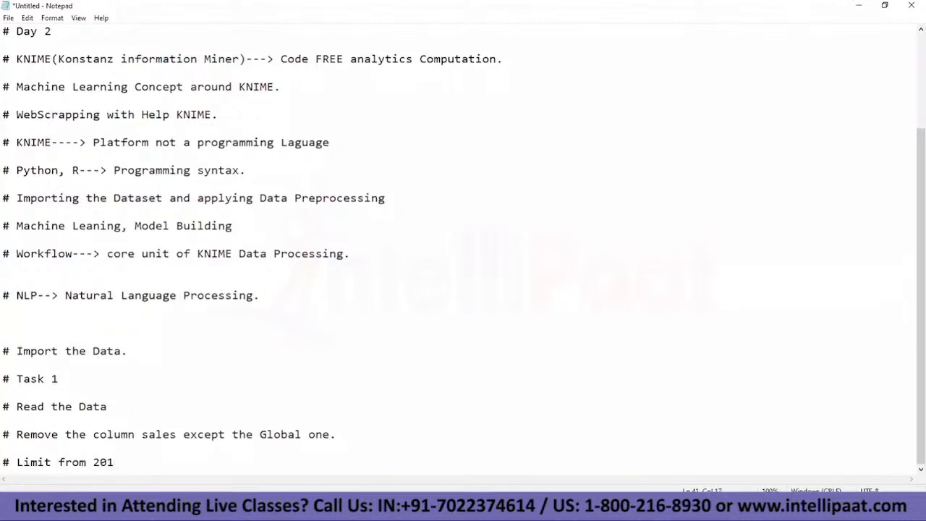
type("2")
key("Return")
key("Return")
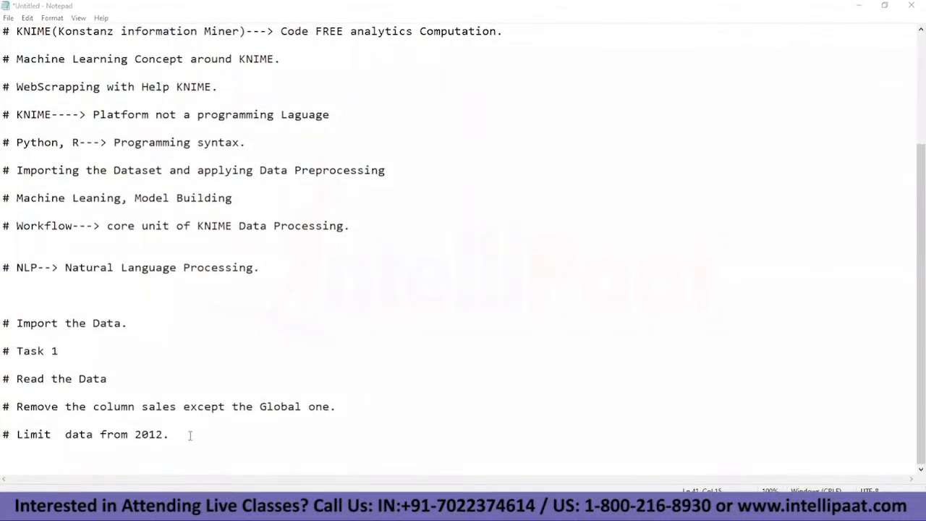
left_click(191, 435)
key("Return")
key("Return")
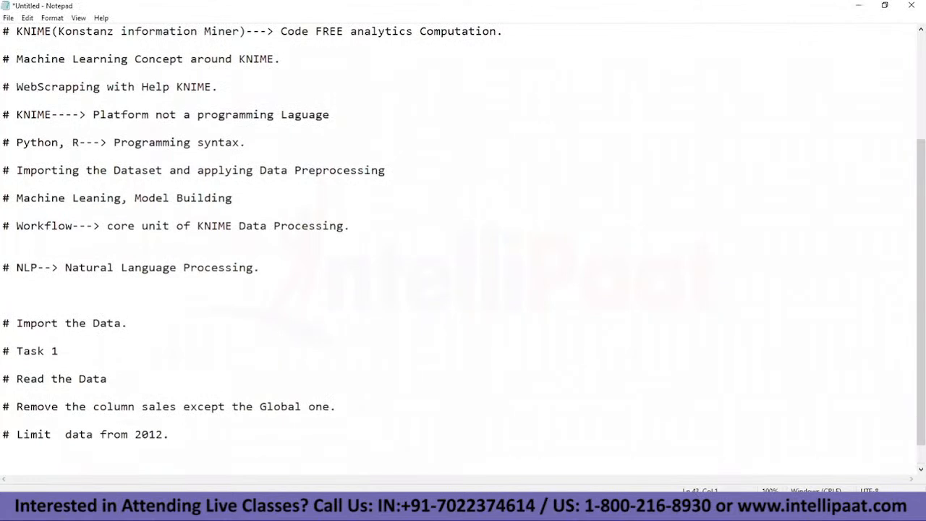
Step: Add the task line "# Grouping functionality" below the 2012 data limit
type("# Grouping fun")
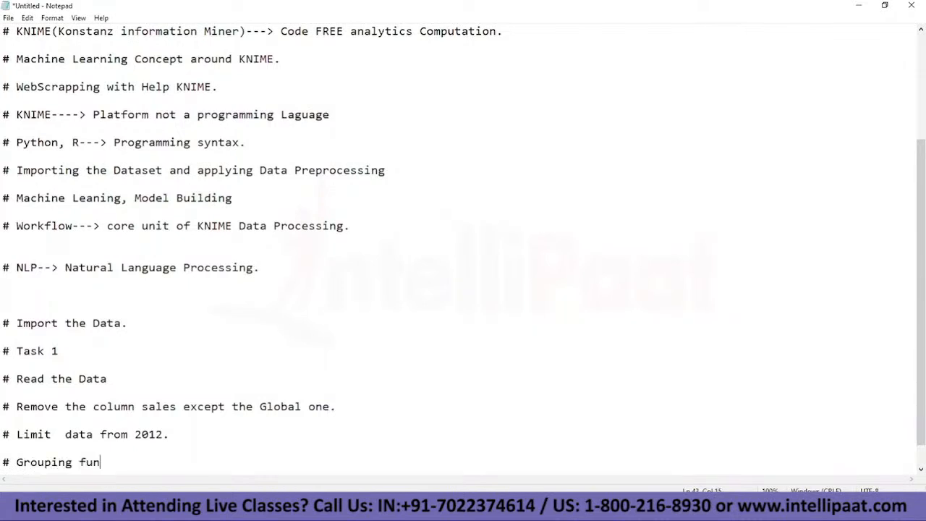
type("ctionality")
key("Return")
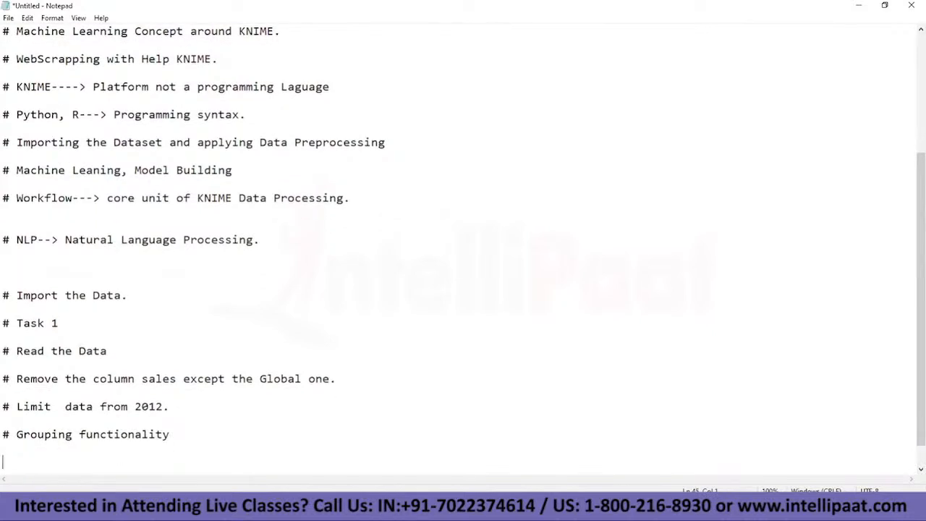
Step: Add the line "# Data Genre(categories)" below the grouping line
type("# Data Genre(categ")
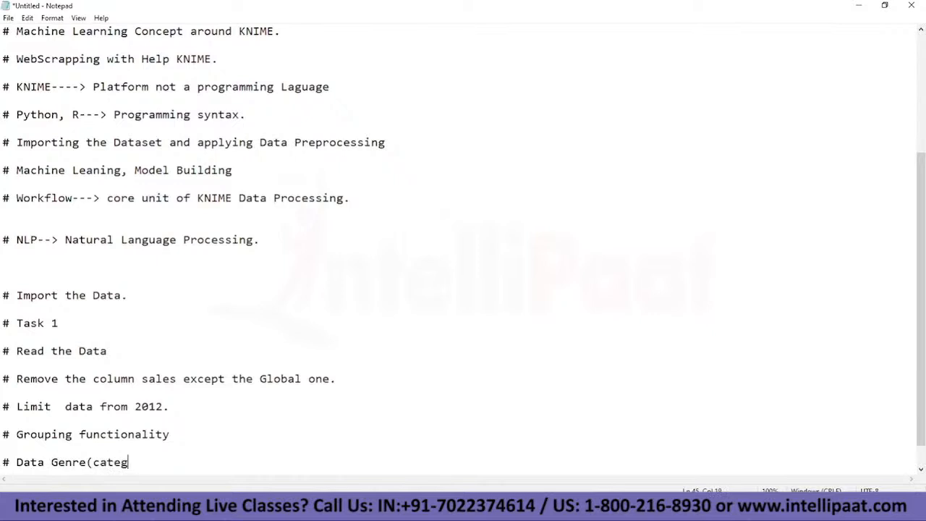
type("ories)")
key("Return")
key("Return")
Step: Add the question "# What is the count of games in specific Category?" below the genre line
type("# Count ,")
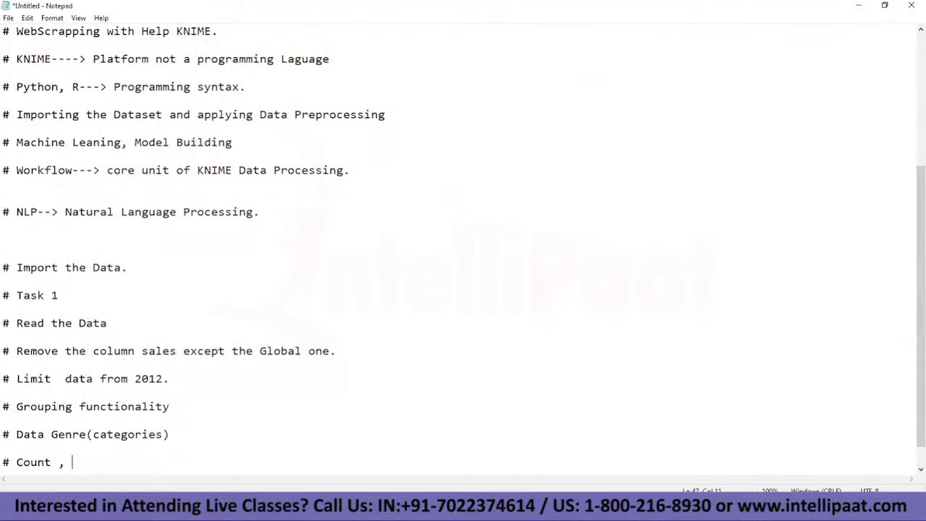
key("BackSpace")
key("BackSpace")
key("BackSpace")
key("BackSpace")
key("BackSpace")
key("BackSpace")
key("BackSpace")
key("BackSpace")
type("What is the count o")
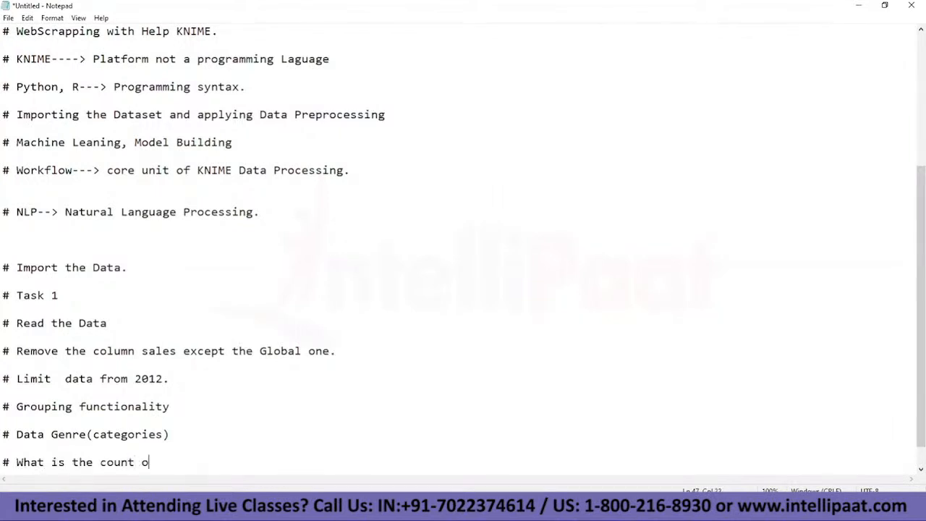
type("f games in specific Category")
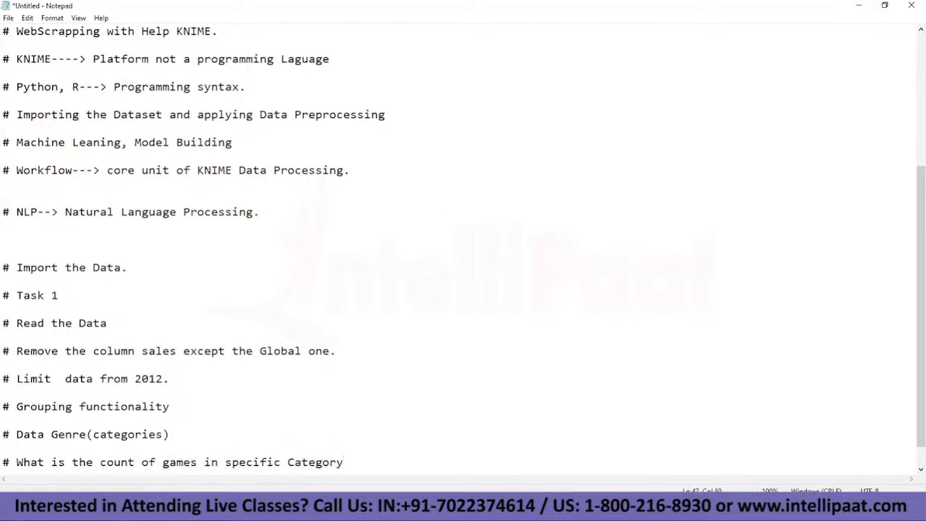
type("?")
key("Return")
key("Return")
Step: Add the question "# What is the average sales from different category?" below the game-count question
type("#")
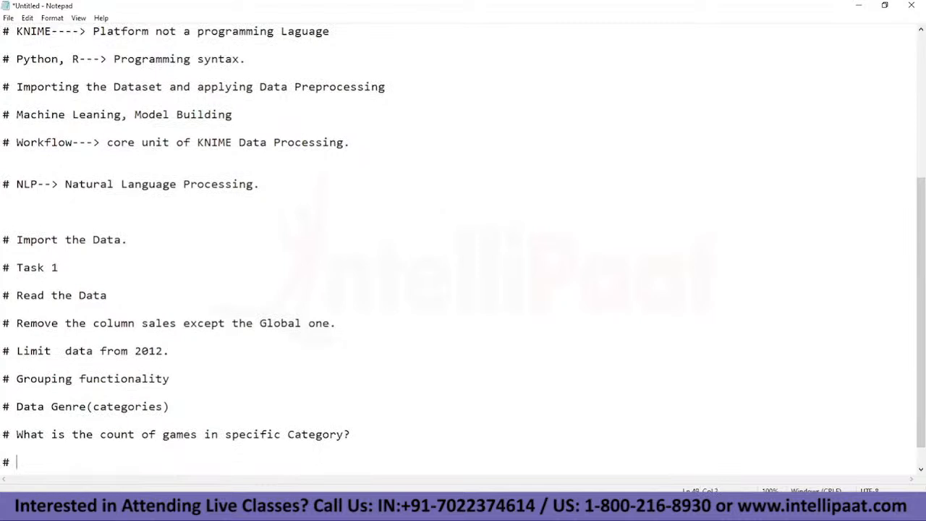
type(" What is the avera")
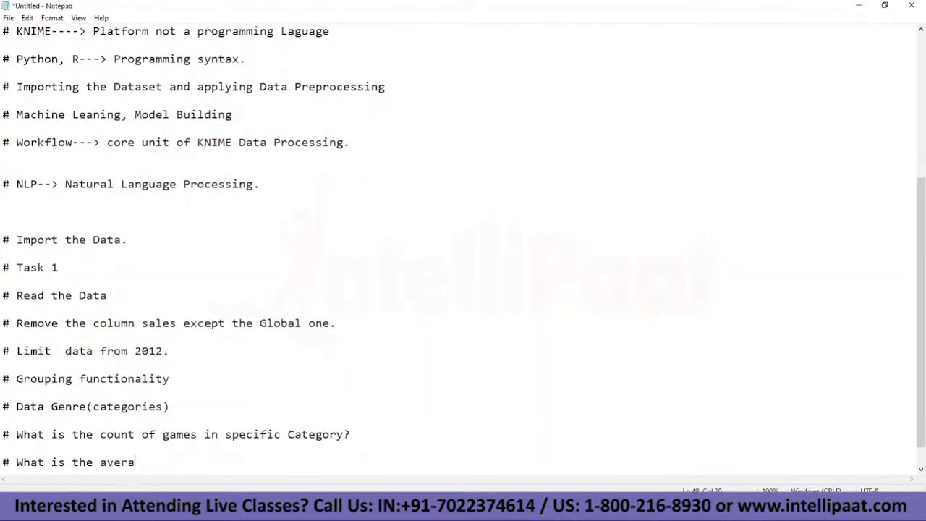
type("ge sales from")
type(" dif")
key("BackSpace")
type("di")
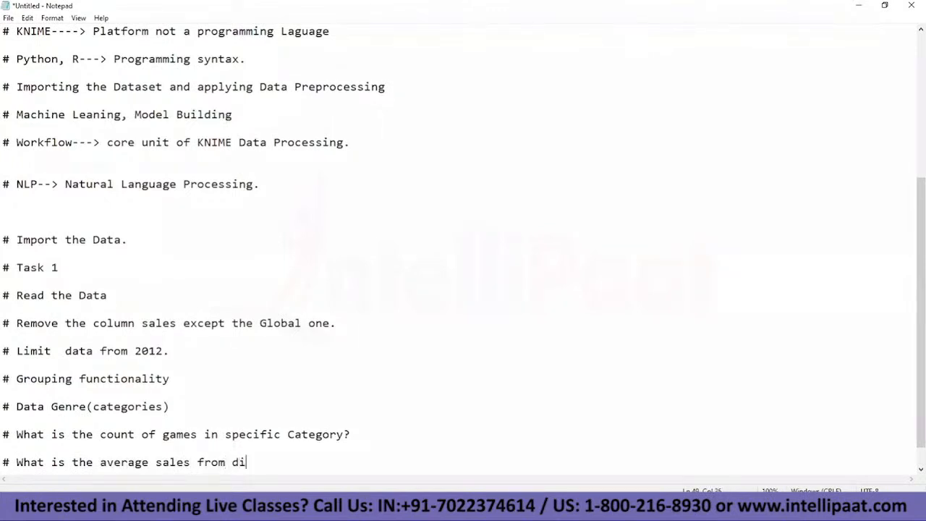
type("fferent category?")
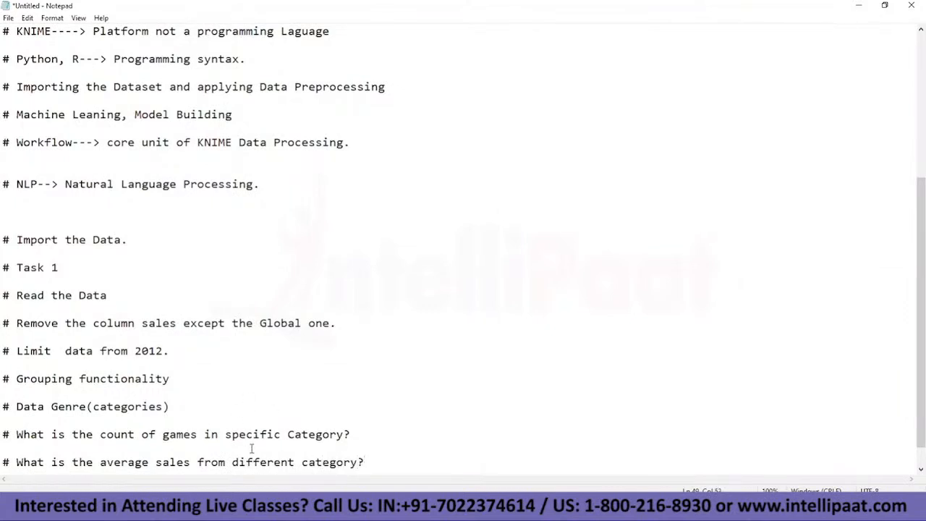
key("Return")
key("Return")
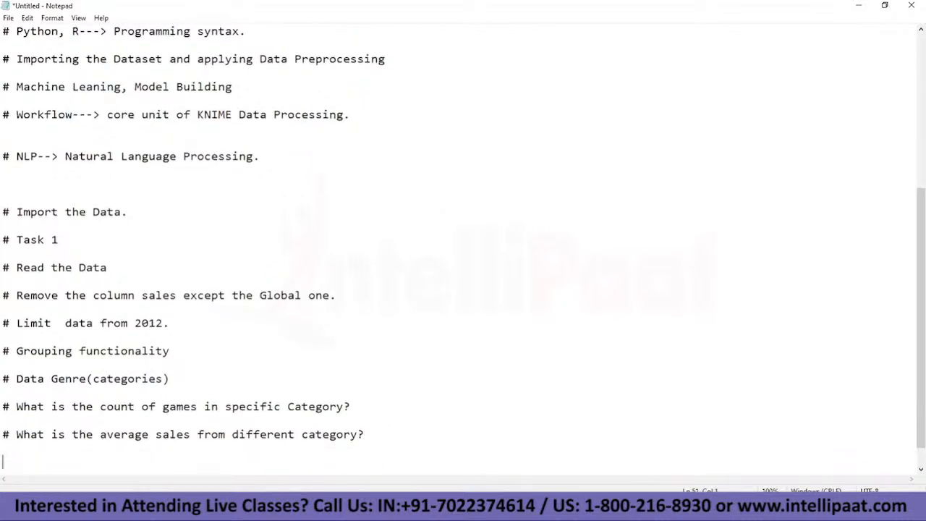
Step: Add the line "# Plots." at the end and extend the Task 1 heading with "(First workflow)."
type("# Plots.")
left_click_drag(3, 239, 72, 238)
left_click(89, 239)
type("(First workflow).")
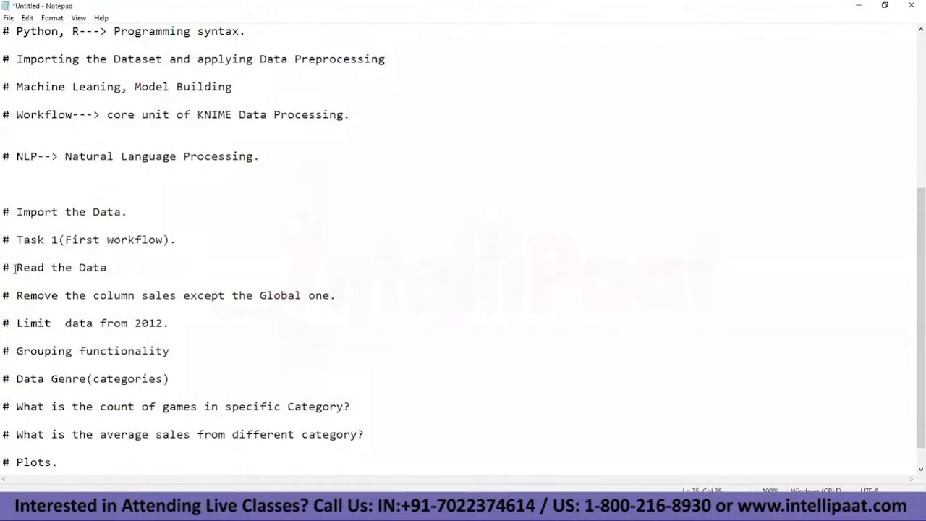
Step: Extend the "# Read the Data" line with "from csv file"
left_click_drag(2, 267, 118, 267)
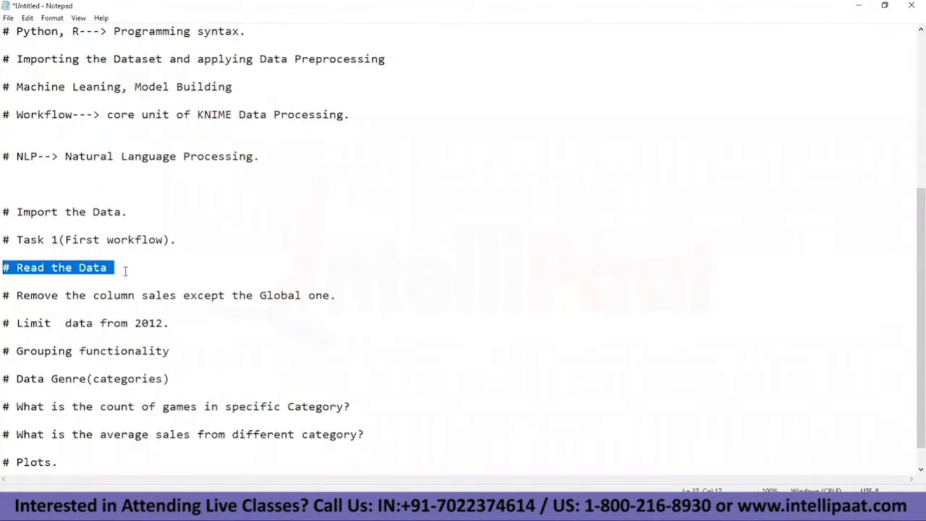
left_click(123, 268)
type("from csv file")
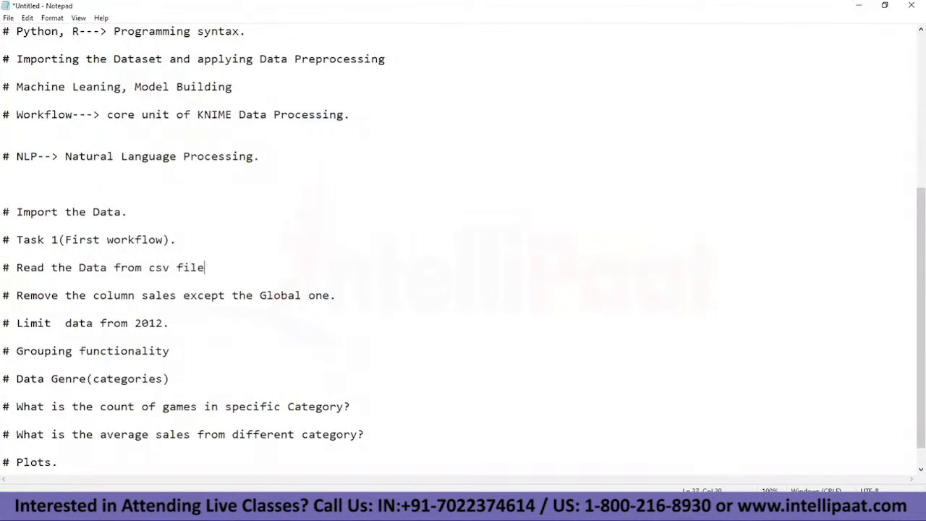
Step: Insert the line "# Writing the data in a csv or execel?" above "# Plots.", with a blank line between them
left_click(45, 457)
left_click(60, 447)
key("Return")
type("# Writing the")
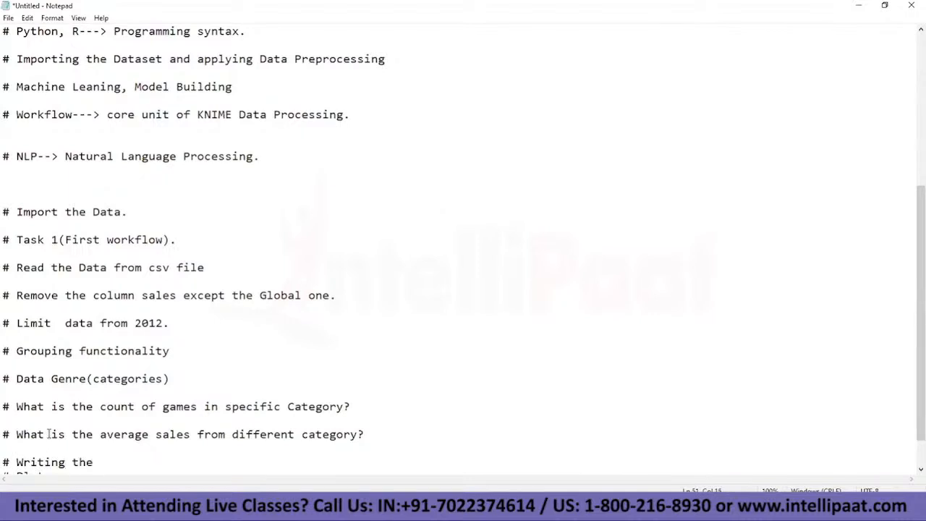
scroll(130, 414, "down", 1)
left_click_drag(16, 365, 207, 364)
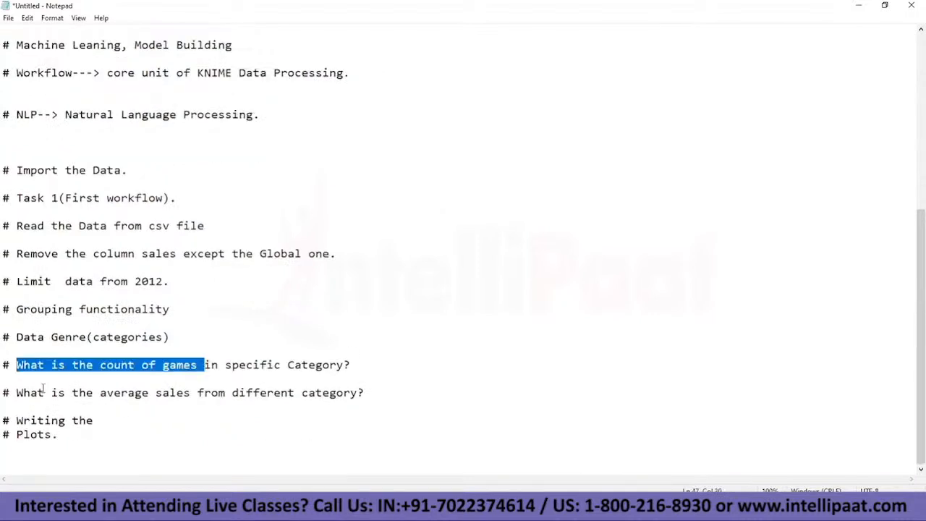
left_click_drag(43, 391, 176, 392)
left_click(133, 423)
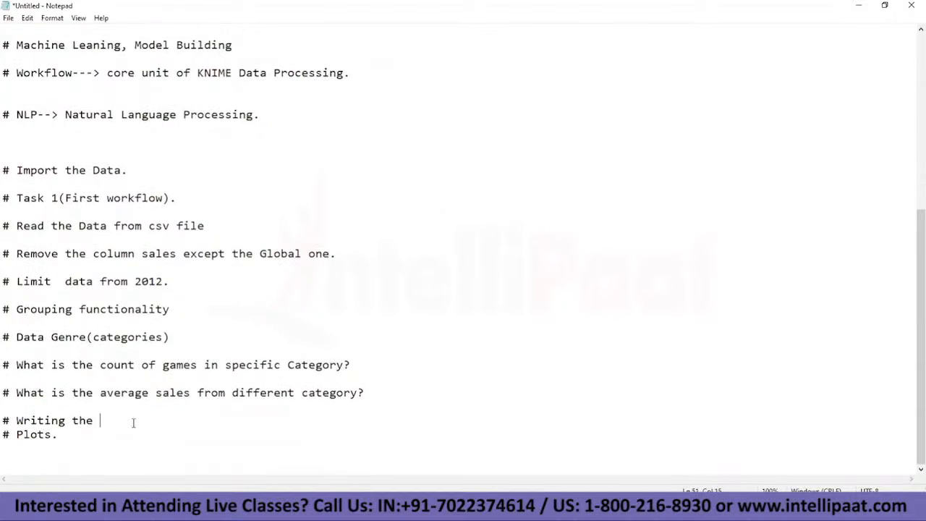
type("data in a csv or execel")
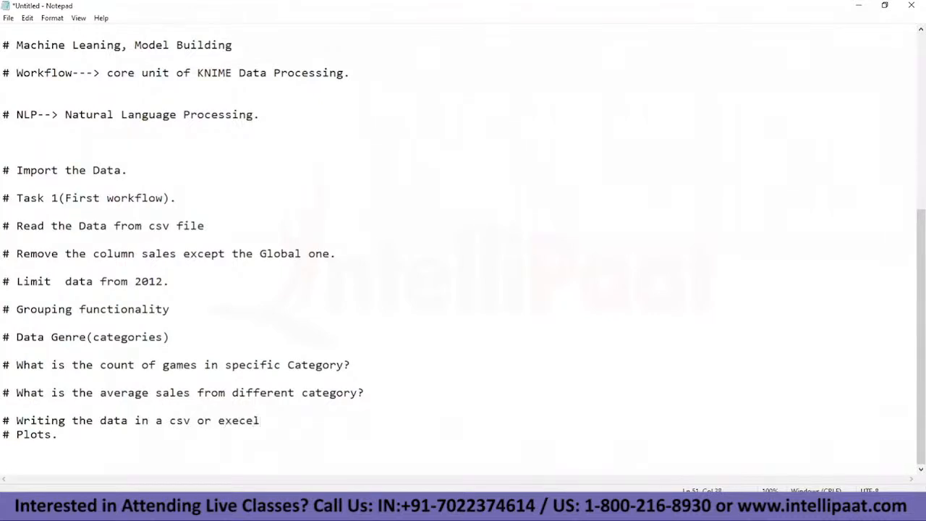
type("?")
key("Return")
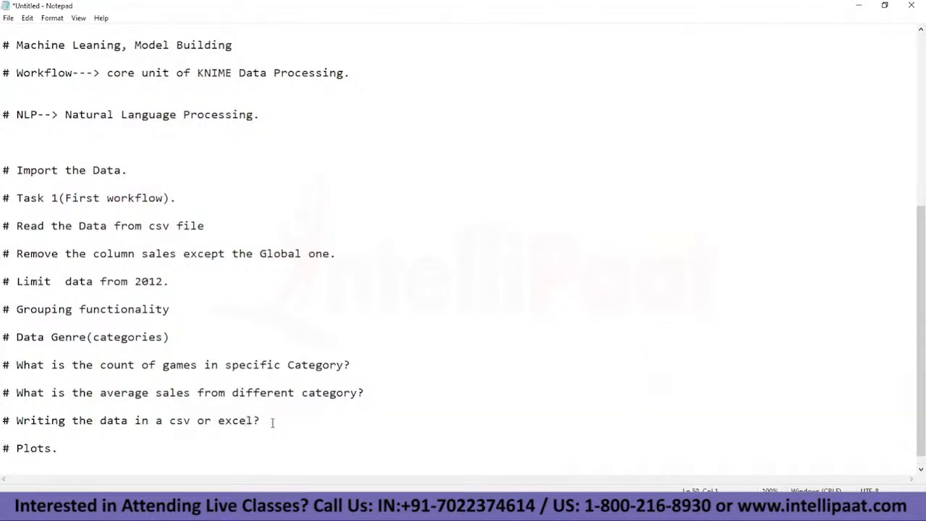
Step: Correct "execel" to "excel" in the data-writing task line and switch to KNIME Analytics Platform
left_click(271, 423)
mouse_move(524, 507)
left_click(516, 469)
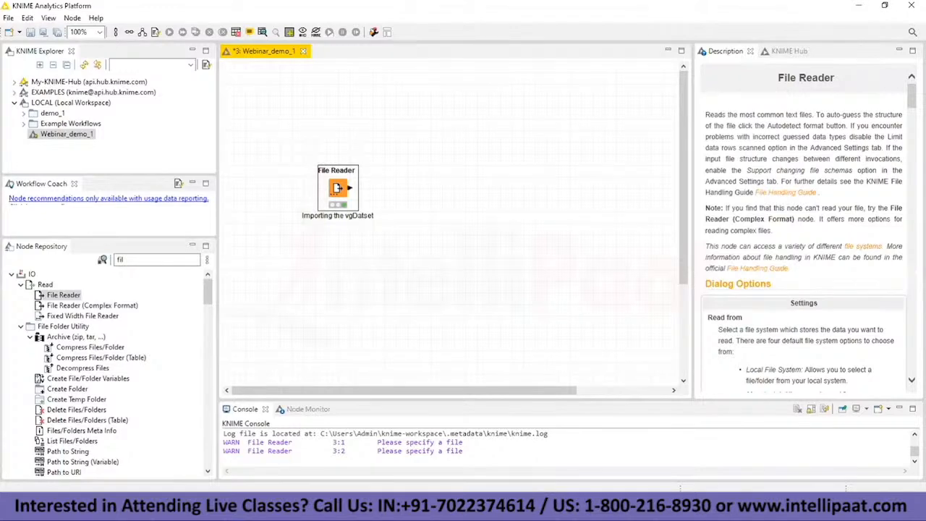
Step: Compare the sales columns in the File Reader's output table with the column-removal task in the Notepad list
mouse_move(554, 507)
left_click(620, 443)
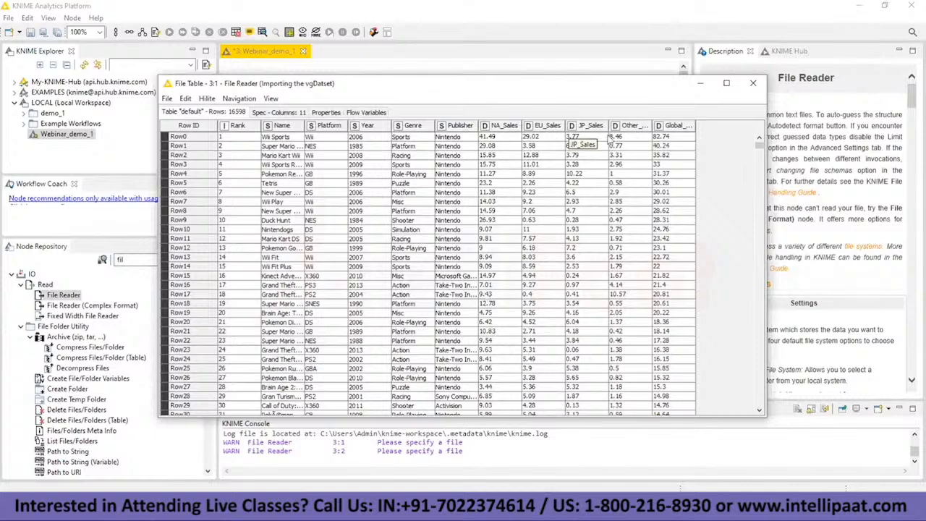
key("alt+Tab")
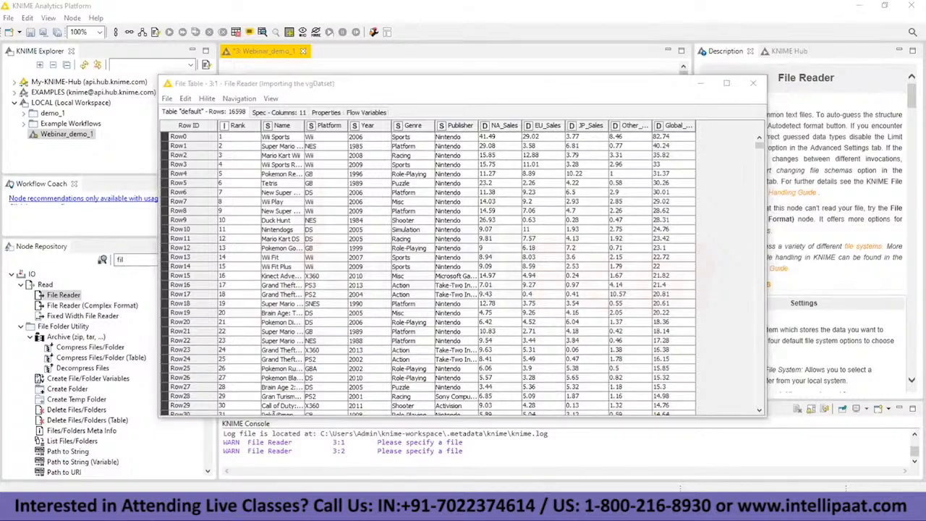
left_click_drag(11, 253, 304, 255)
left_click(291, 255)
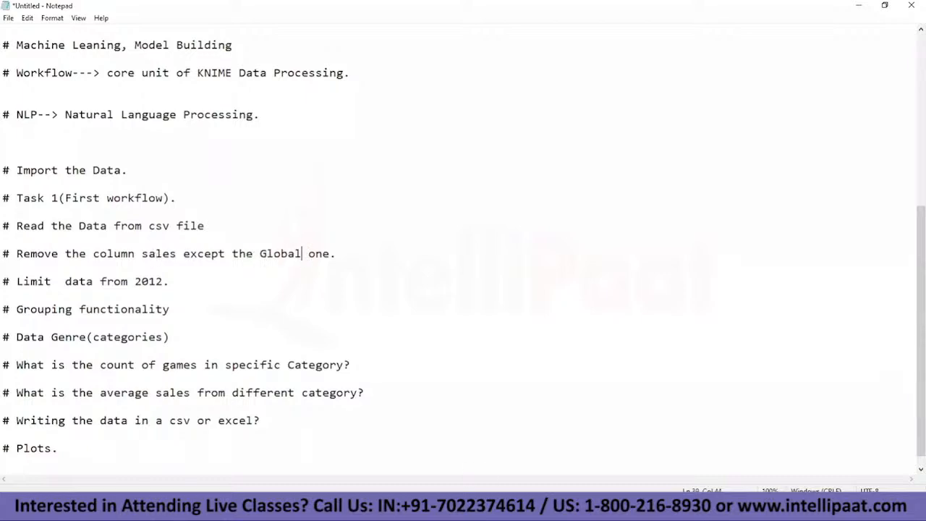
left_click(583, 472)
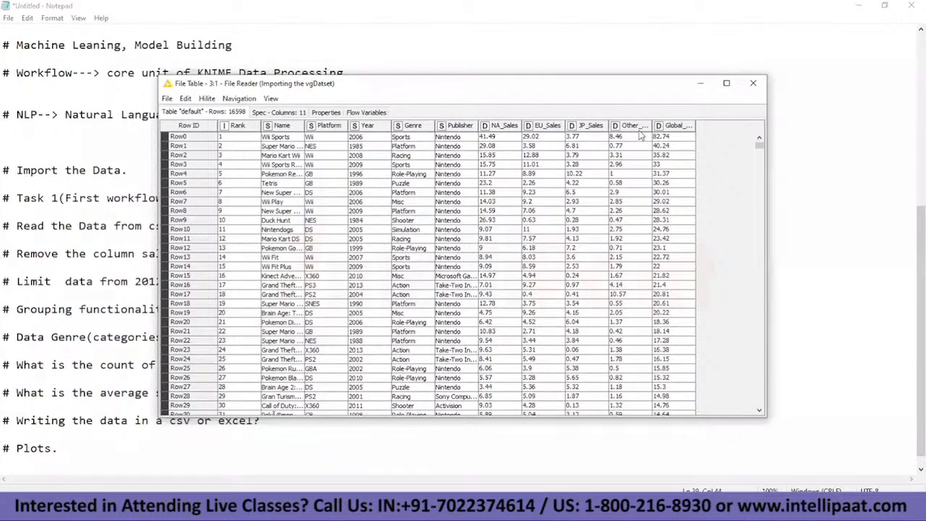
left_click(680, 127)
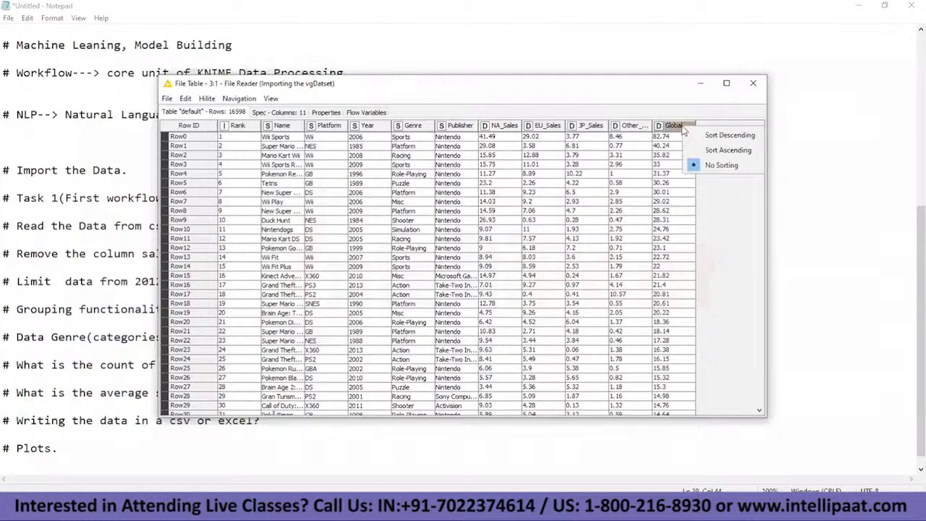
left_click(662, 111)
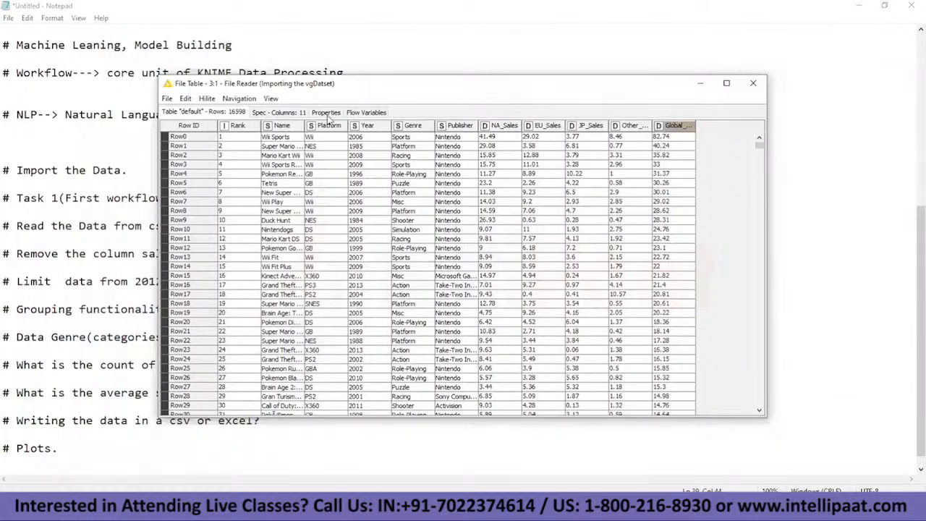
left_click(701, 83)
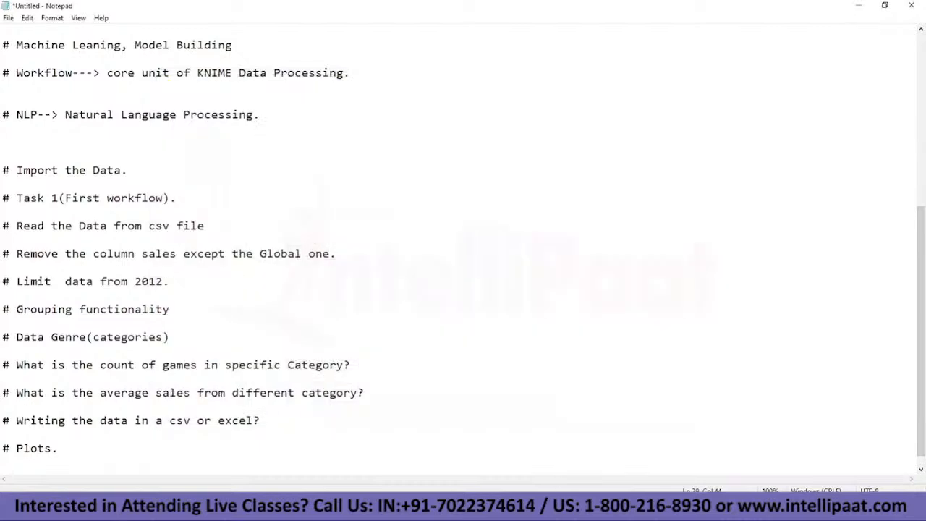
Step: In KNIME, search the node repository for "column filter", add a Column Filter node beside the File Reader and connect the File Reader's output to it
left_click(505, 482)
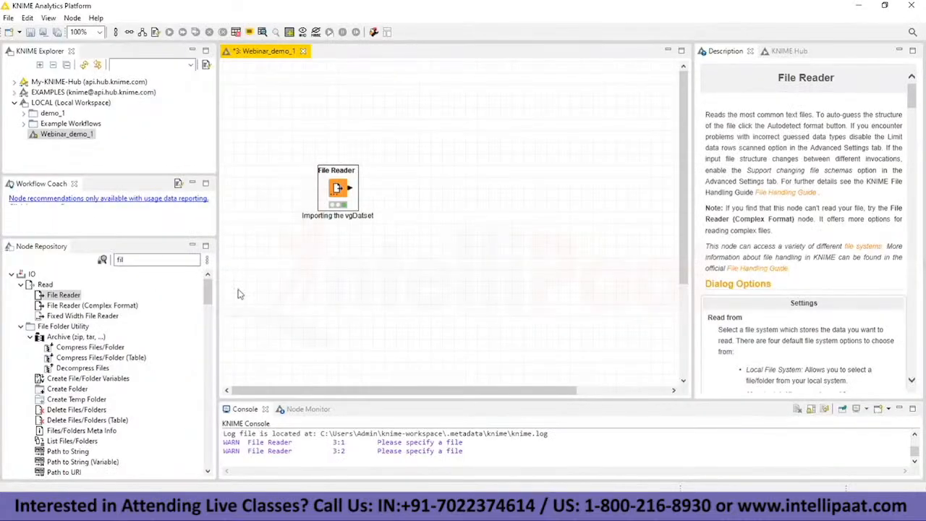
left_click(161, 262)
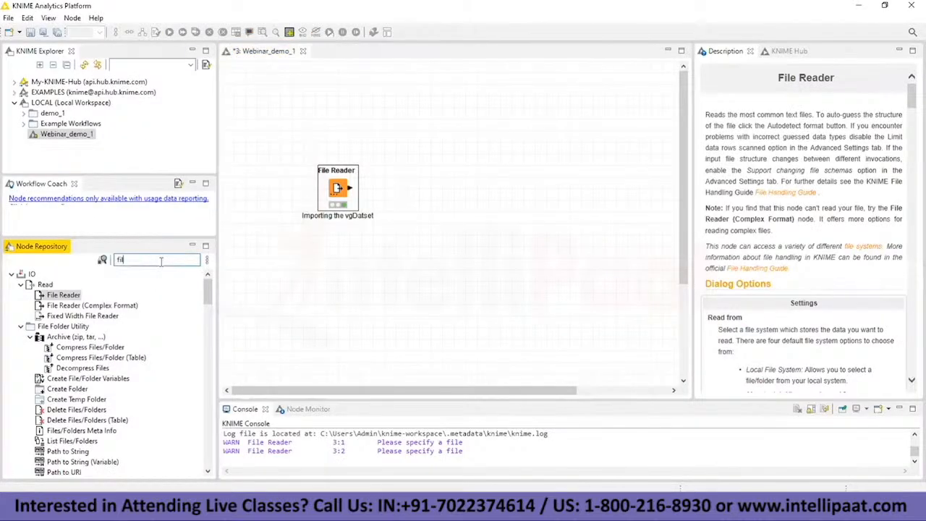
key("BackSpace")
key("BackSpace")
key("BackSpace")
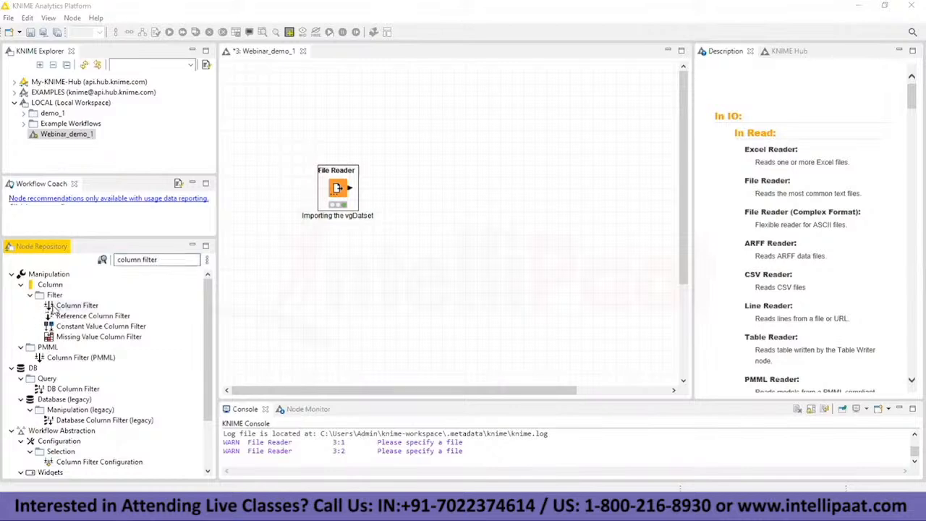
left_click_drag(65, 307, 456, 197)
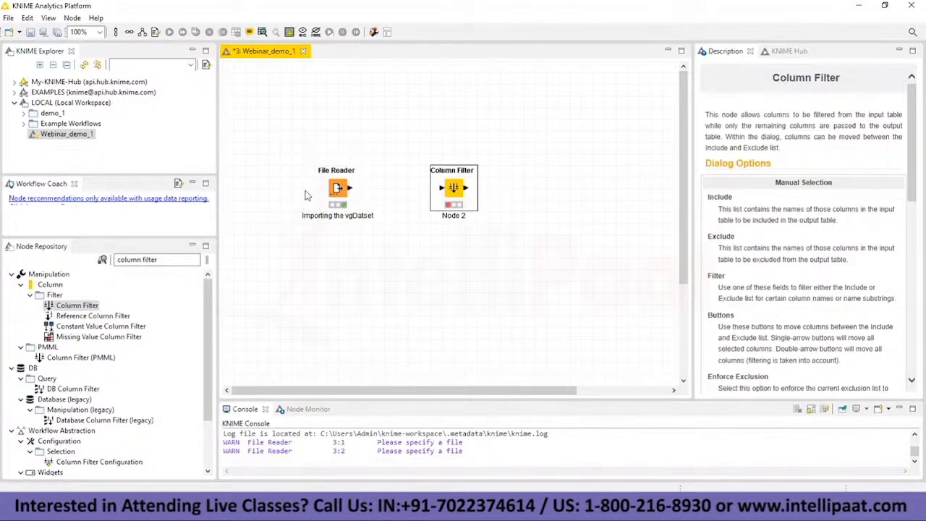
left_click(349, 190)
left_click_drag(349, 189, 446, 188)
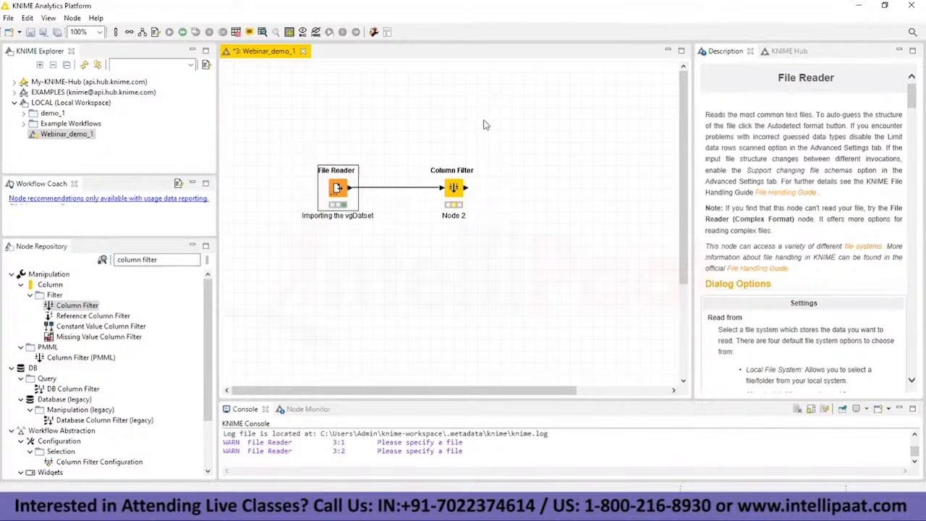
Step: Label the Column Filter node "filtering the sales columns" and open its configuration
right_click(457, 194)
left_click(483, 194)
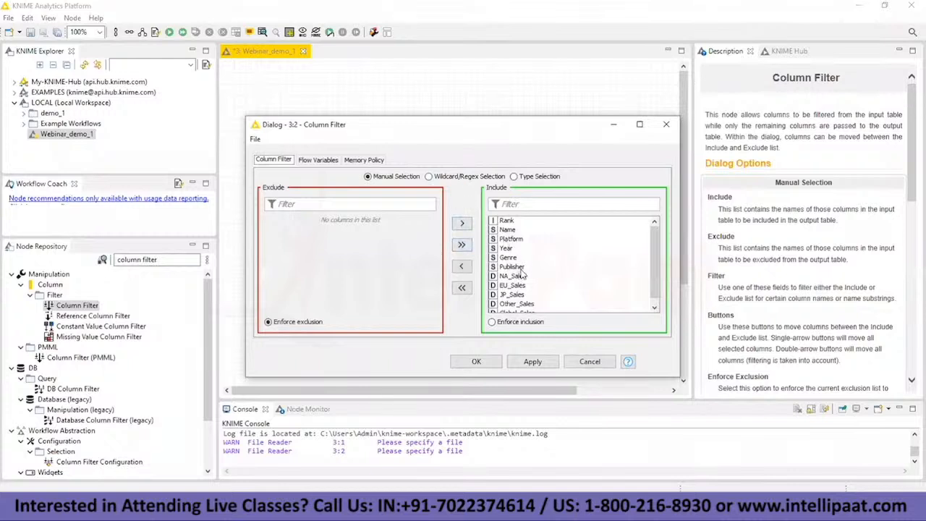
scroll(519, 272, "down", 1)
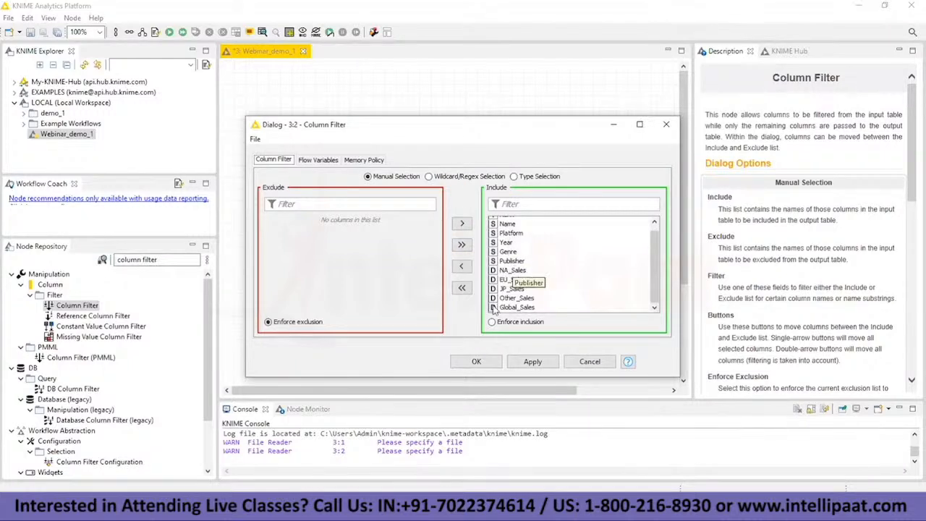
scroll(516, 311, "up", 1)
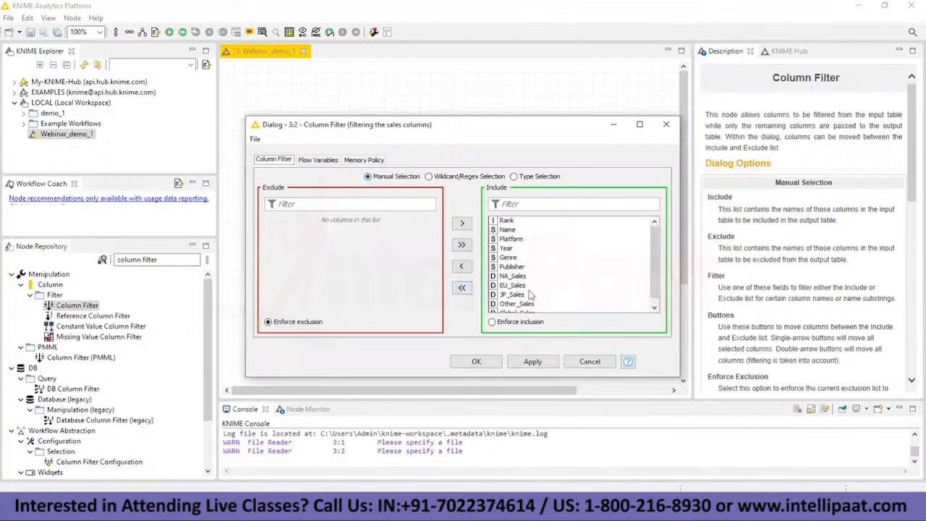
Step: Exclude NA_Sales, EU_Sales, JP_Sales and Other_Sales in the Column Filter's manual selection and accept the configuration
scroll(533, 295, "down", 1)
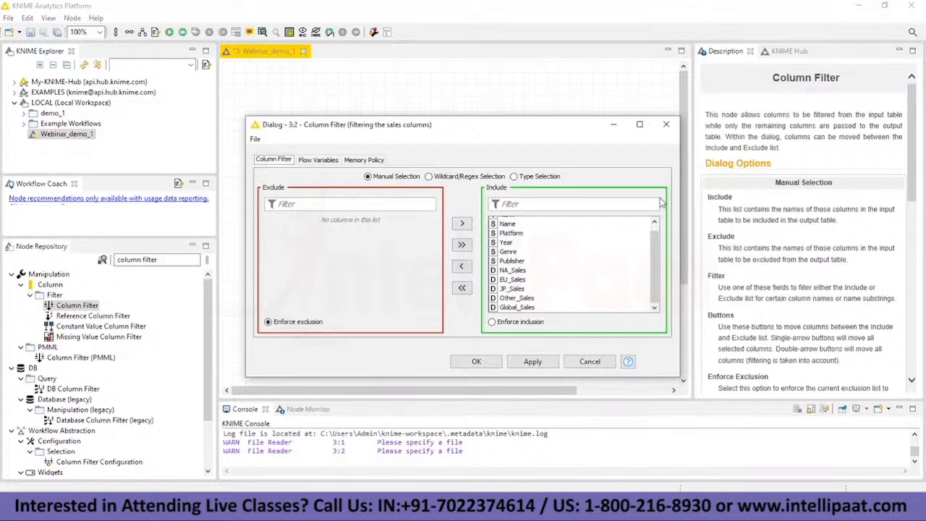
left_click(321, 98)
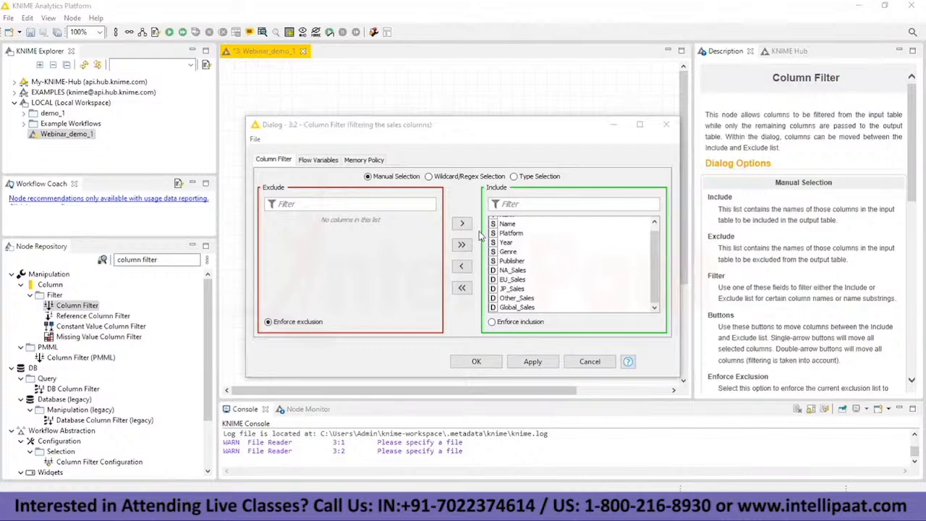
left_click(509, 272)
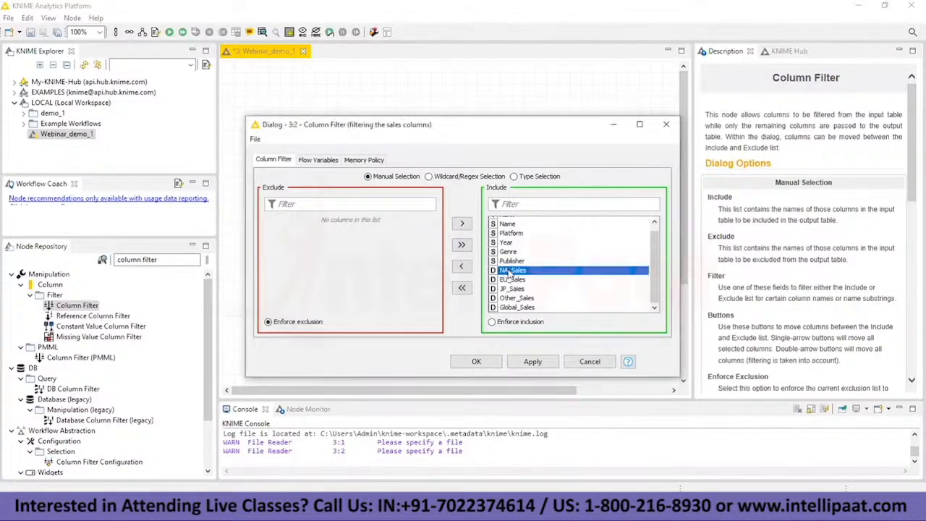
left_click(461, 269)
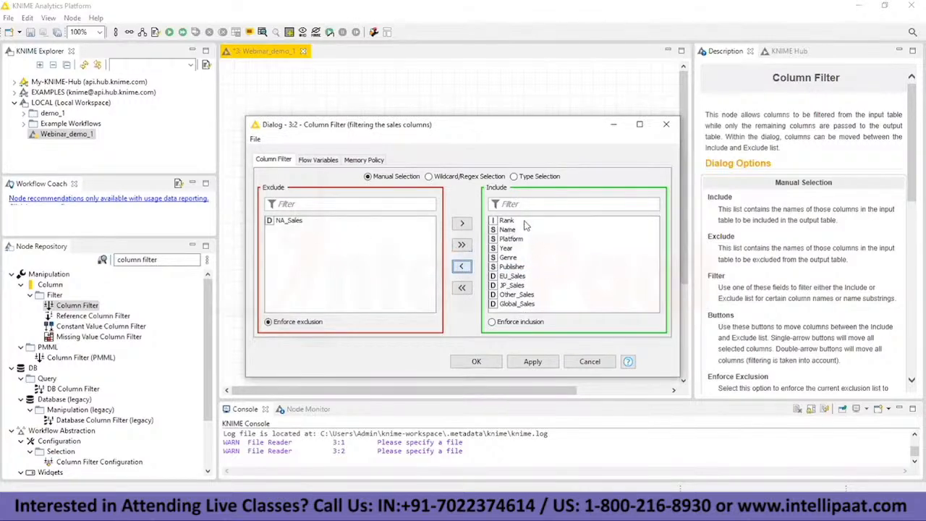
left_click(513, 277)
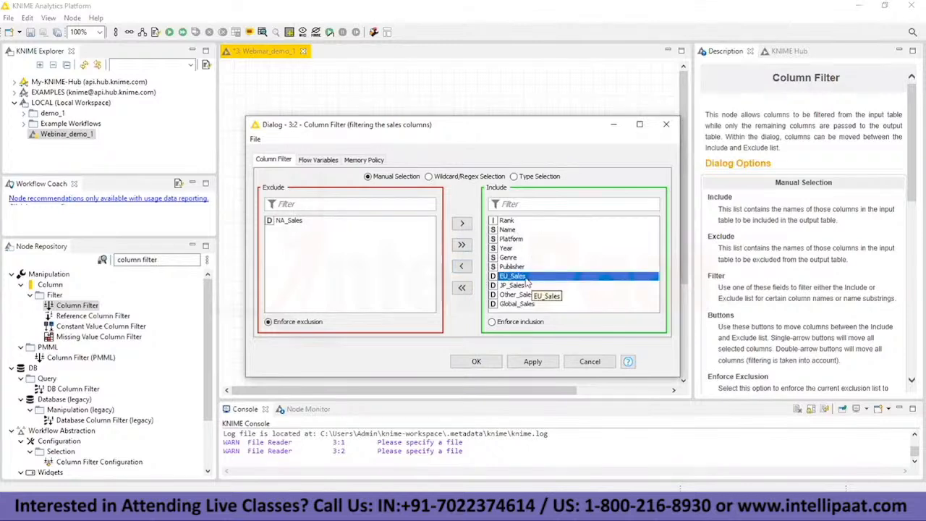
left_click(461, 266)
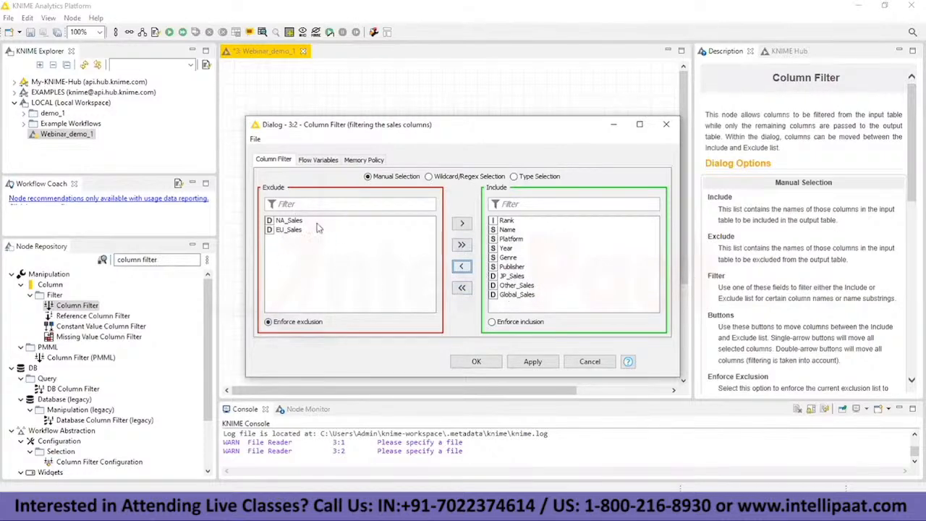
left_click(498, 277)
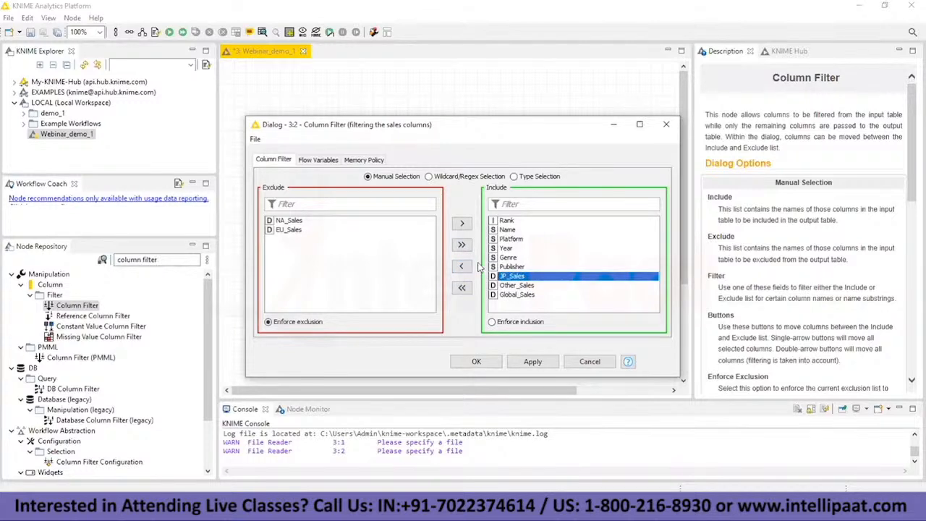
left_click(465, 268)
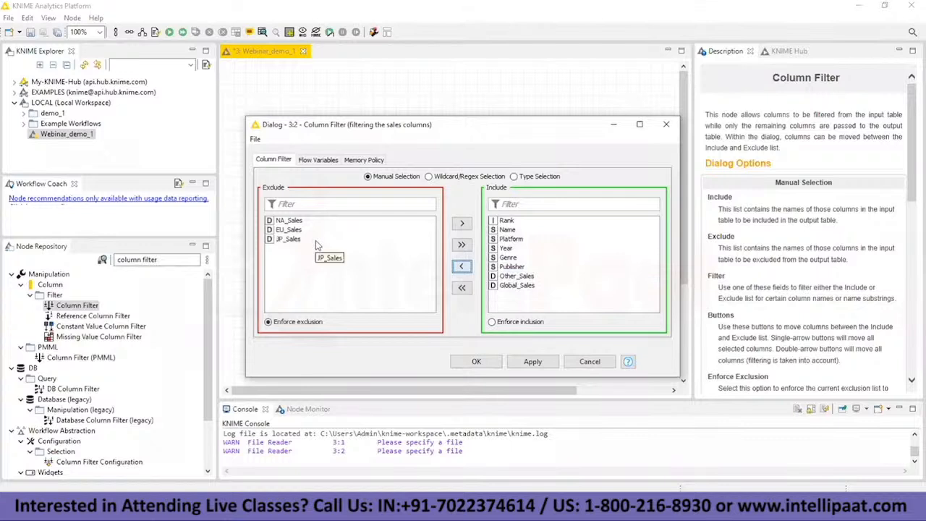
left_click(508, 276)
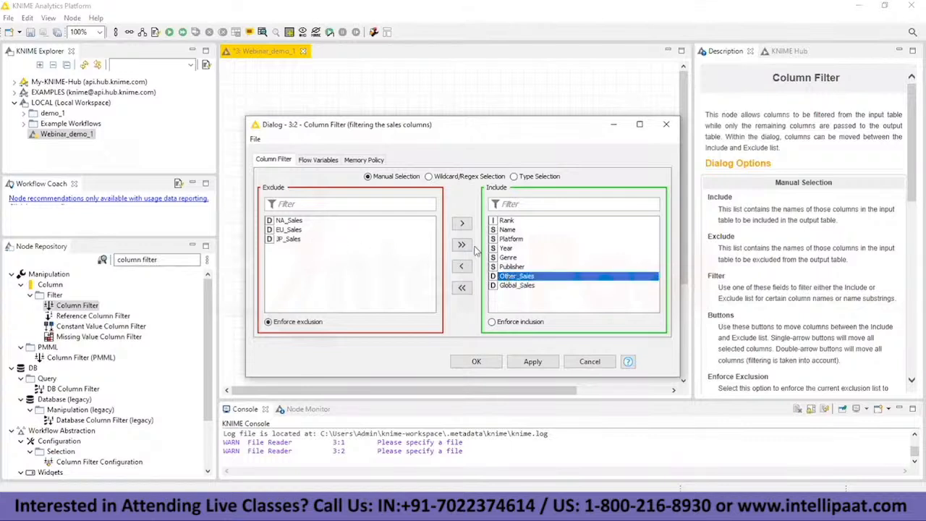
left_click(462, 266)
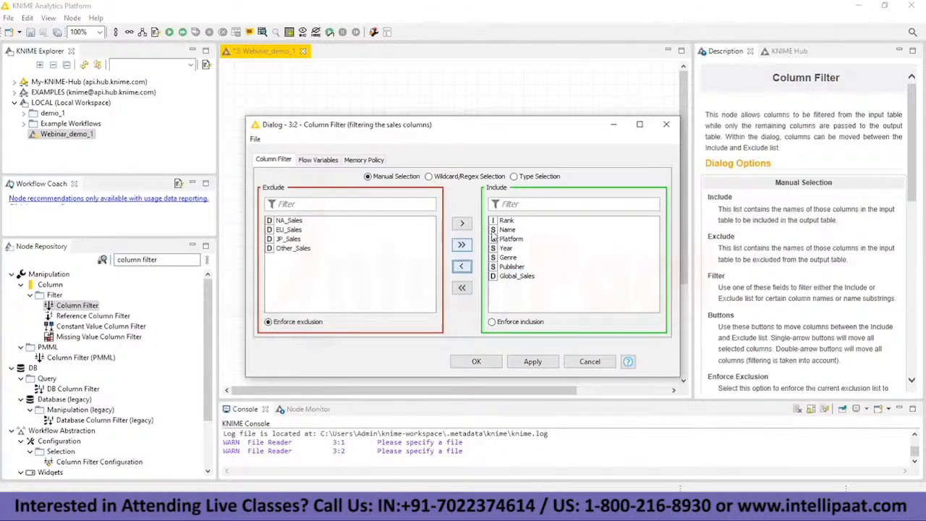
left_click(417, 105)
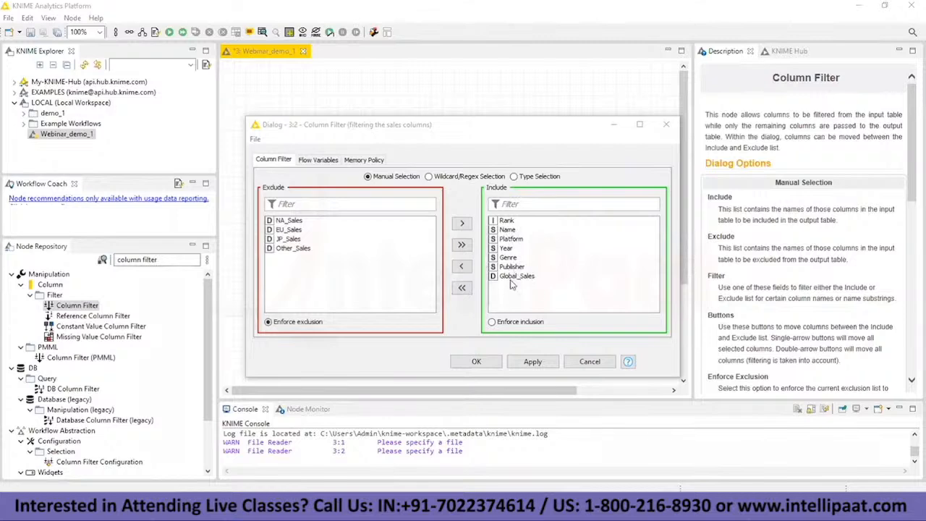
left_click(489, 362)
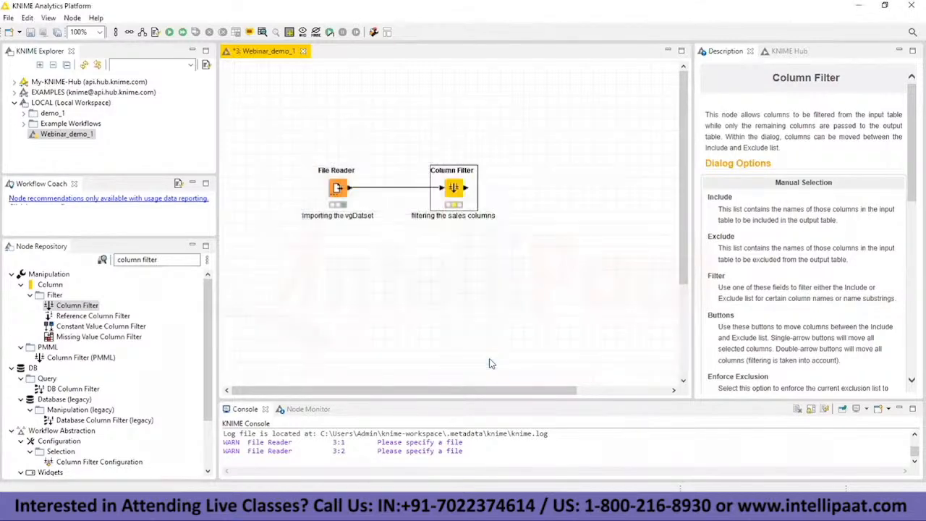
Step: Execute the Column Filter node and clear the node selection
right_click(454, 191)
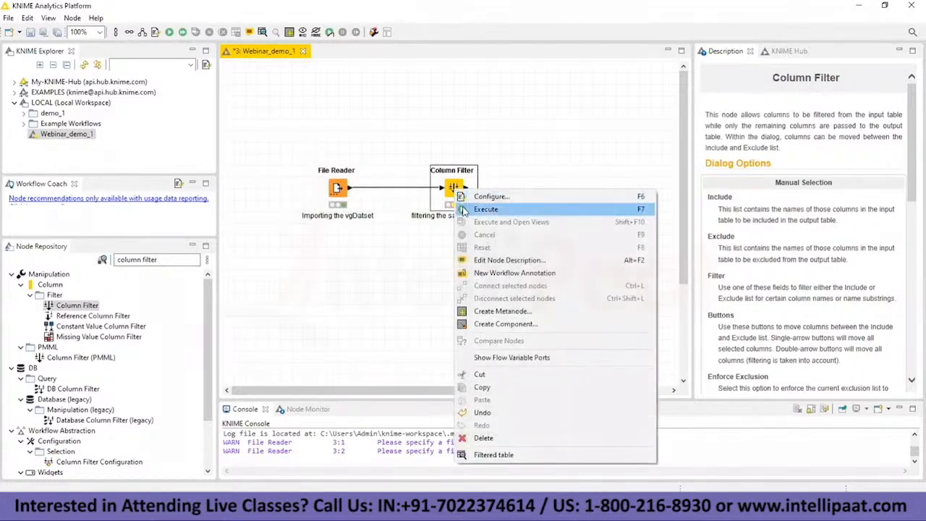
left_click(464, 209)
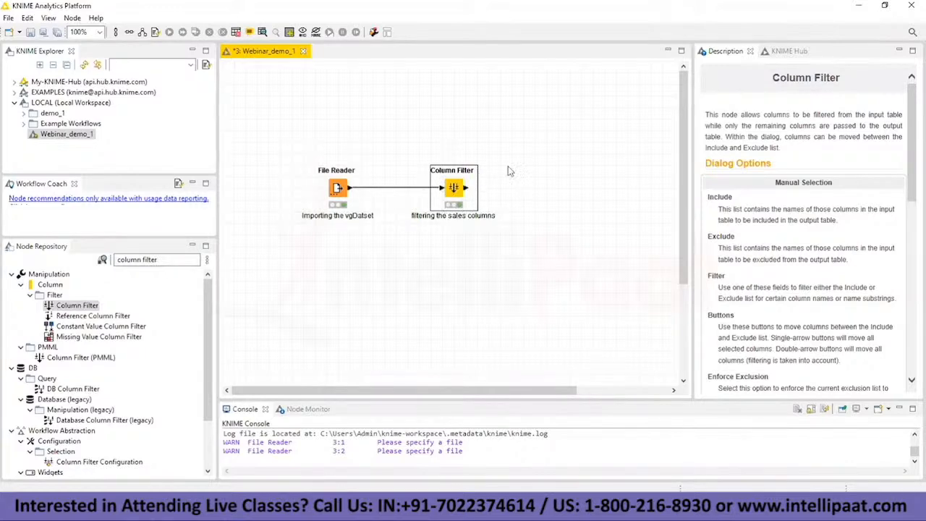
left_click(493, 196)
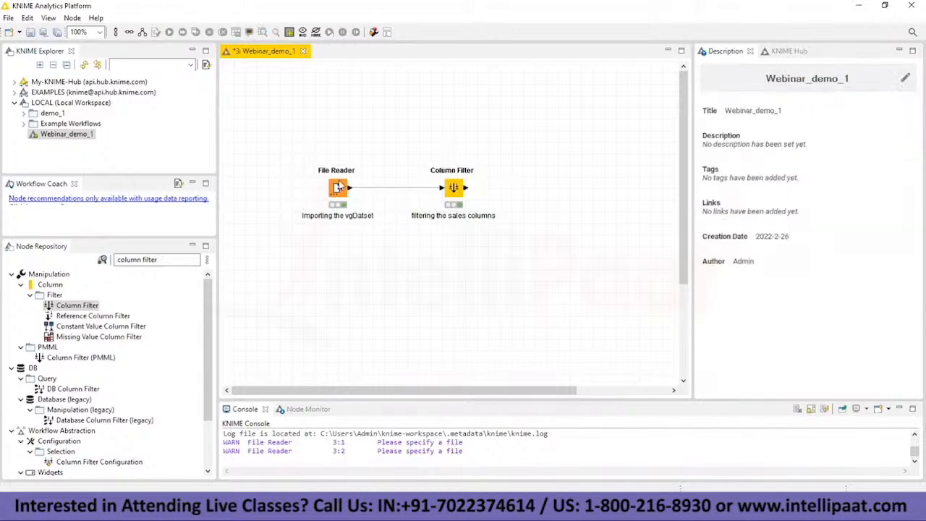
Step: Move the File Reader node further left and place the Column Filter node closer to it and slightly lower
left_click_drag(341, 187, 282, 187)
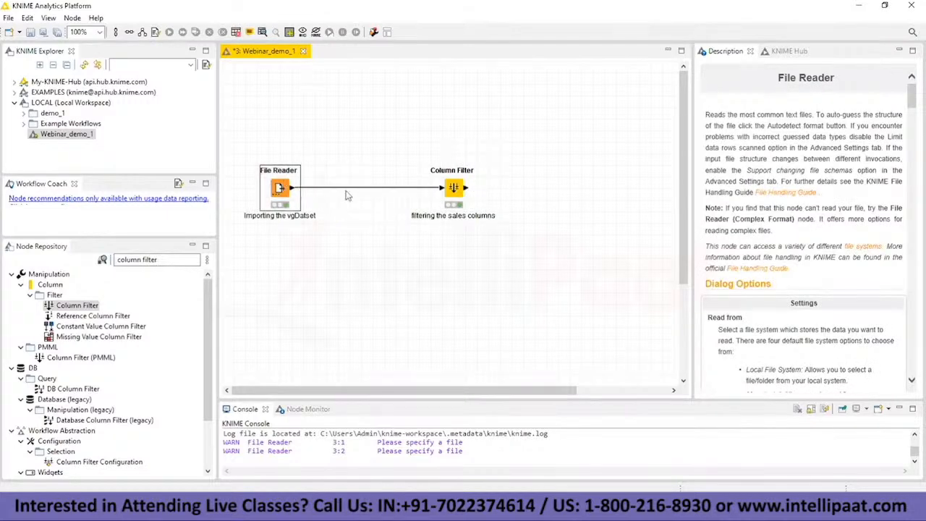
left_click_drag(461, 190, 394, 212)
left_click(395, 210)
Step: Open the Column Filter's filtered table and check which columns remain
right_click(397, 206)
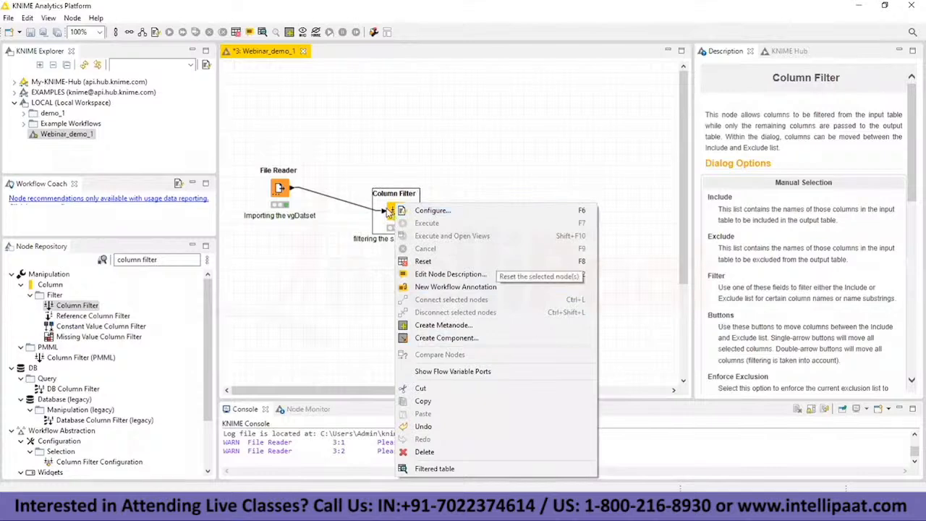
left_click(434, 469)
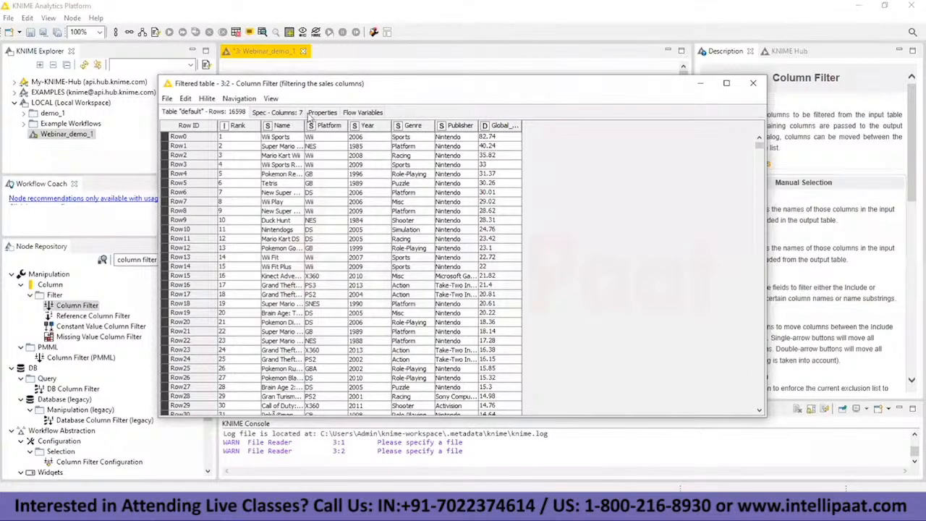
key("alt+Tab")
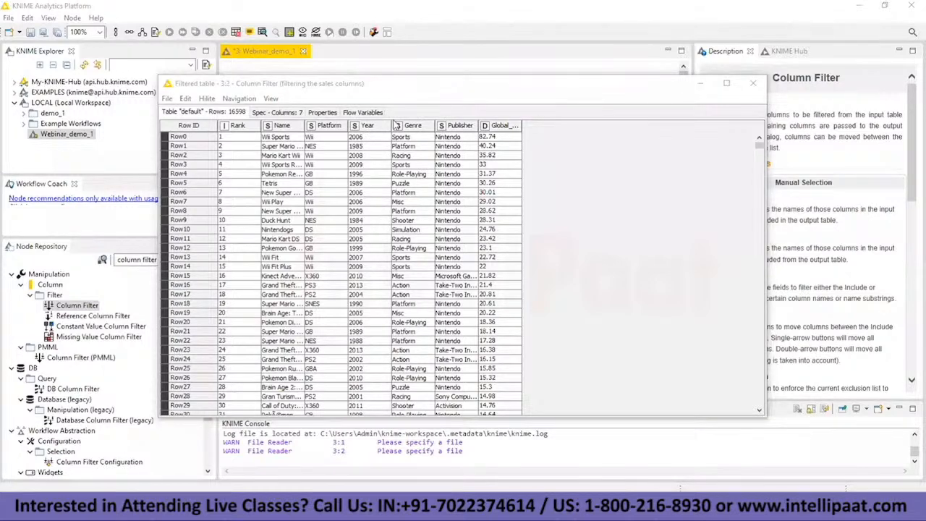
key("alt+Tab")
left_click(206, 184)
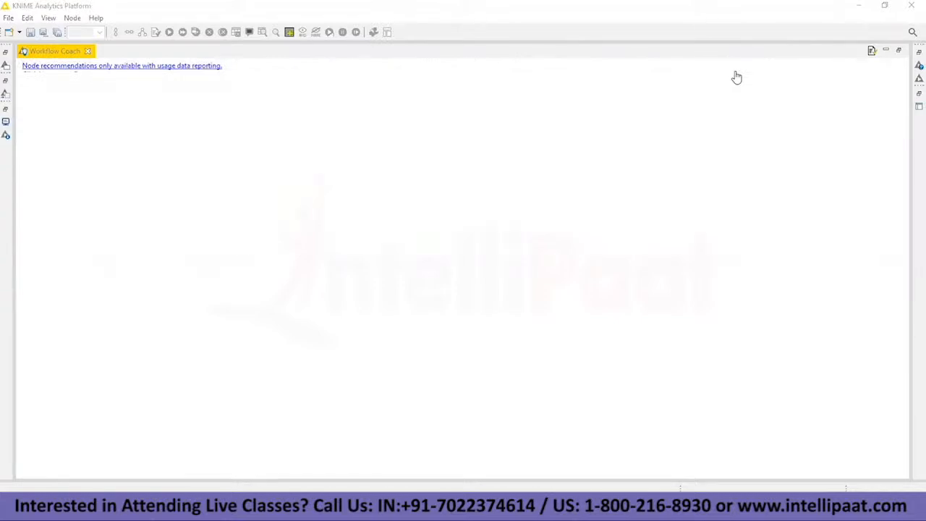
left_click(899, 50)
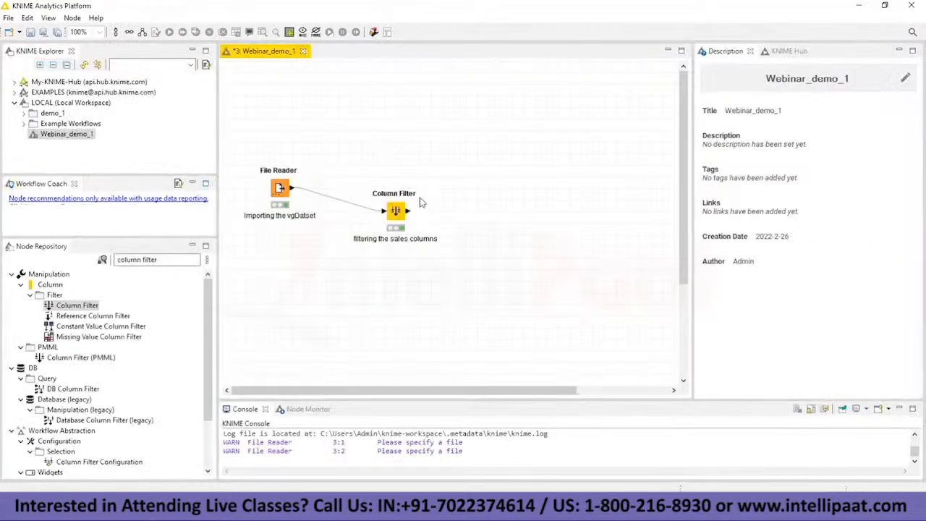
Step: Bring the Column Filter's filtered table back into view, look over its columns and minimize it
left_click(396, 212)
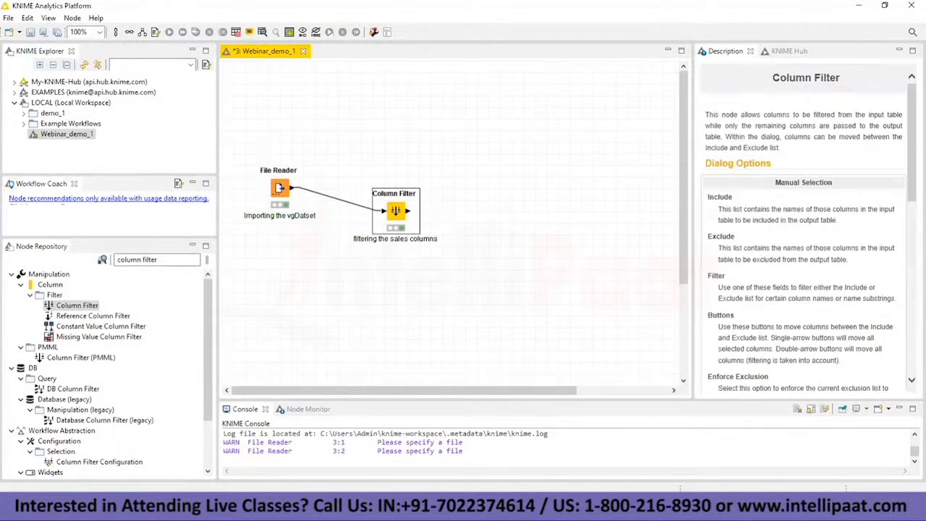
left_click(555, 507)
left_click(693, 463)
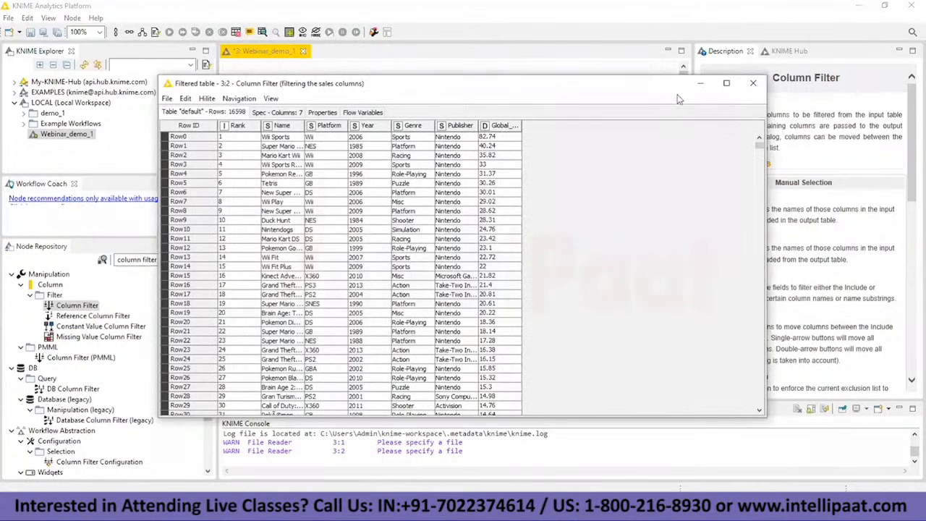
left_click(701, 85)
Step: Switch to the Notepad task list and highlight the "Limit data from 2012." task, especially its "from 2012." part
key("alt+Tab")
left_click_drag(5, 281, 171, 282)
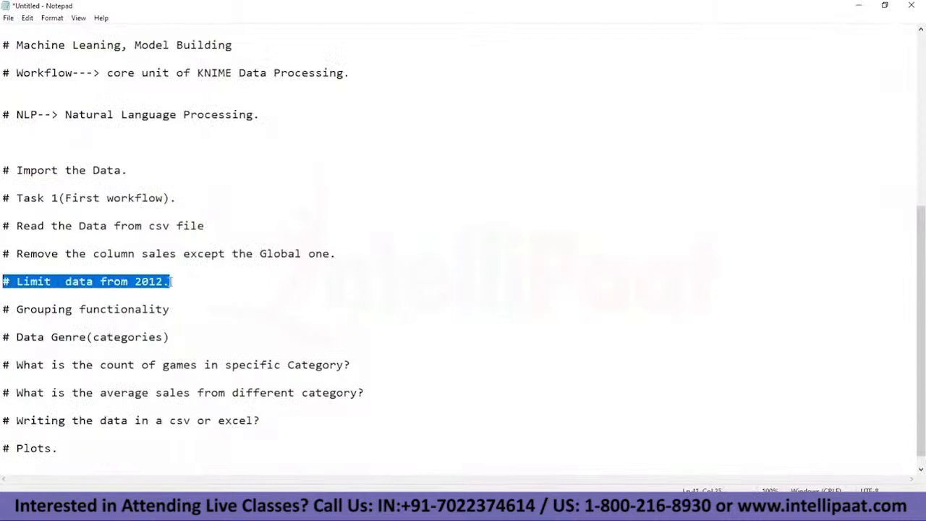
left_click(138, 281)
left_click_drag(100, 282, 169, 282)
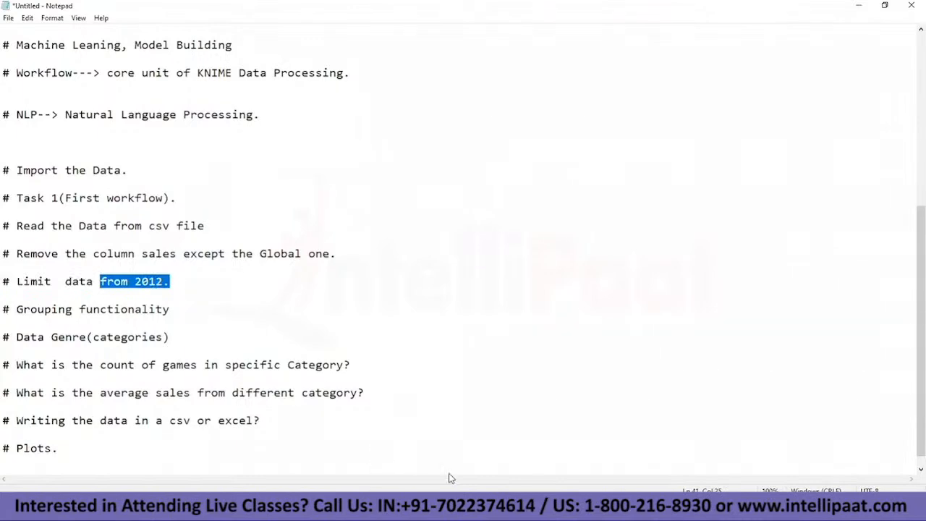
mouse_move(557, 507)
Step: Return to KNIME, review the rows of the filtered table against the 2012 task and minimize the table
left_click(429, 455)
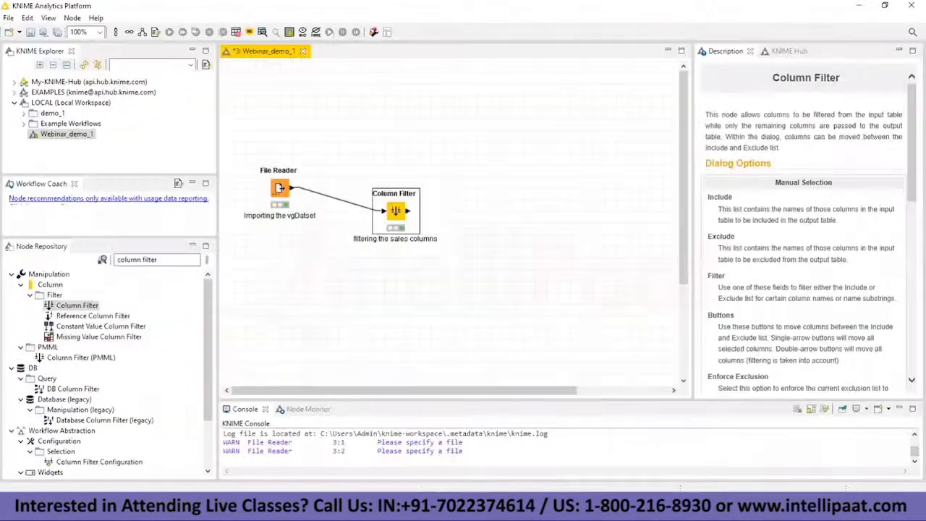
left_click(628, 456)
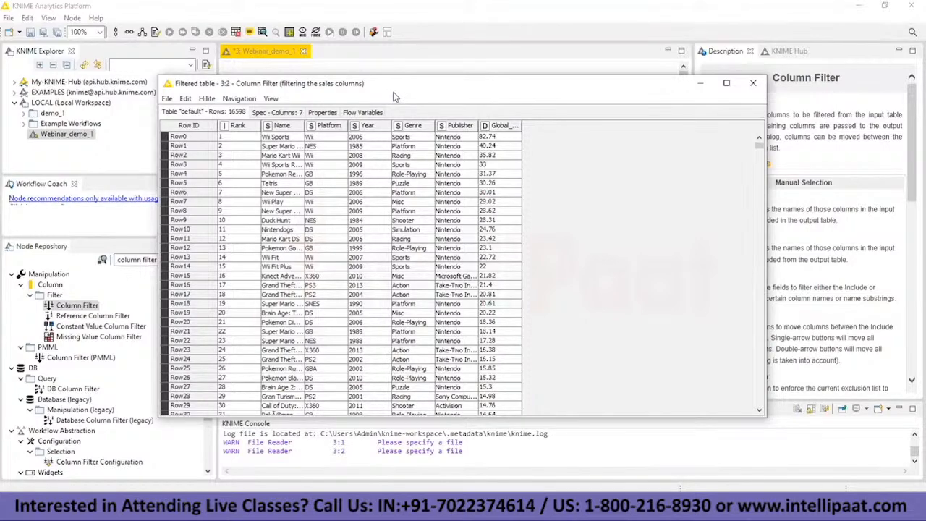
key("alt+Tab")
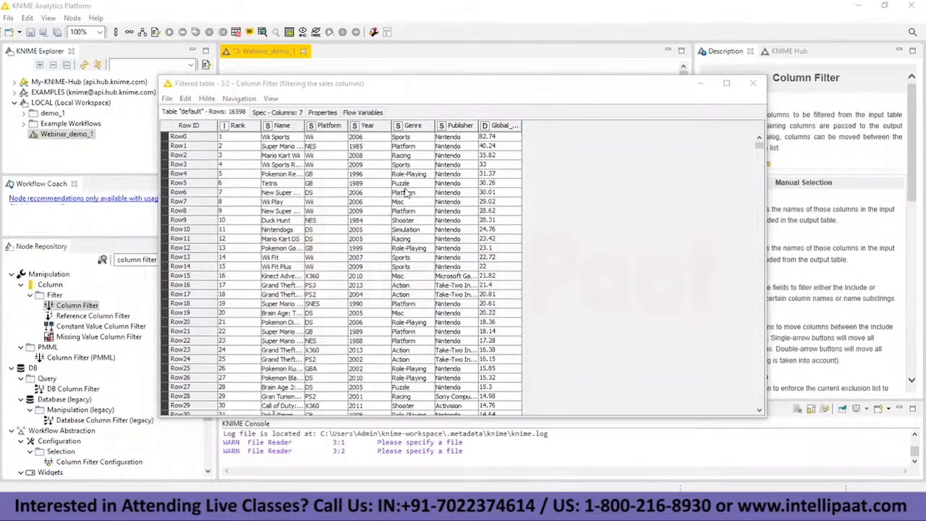
left_click(704, 85)
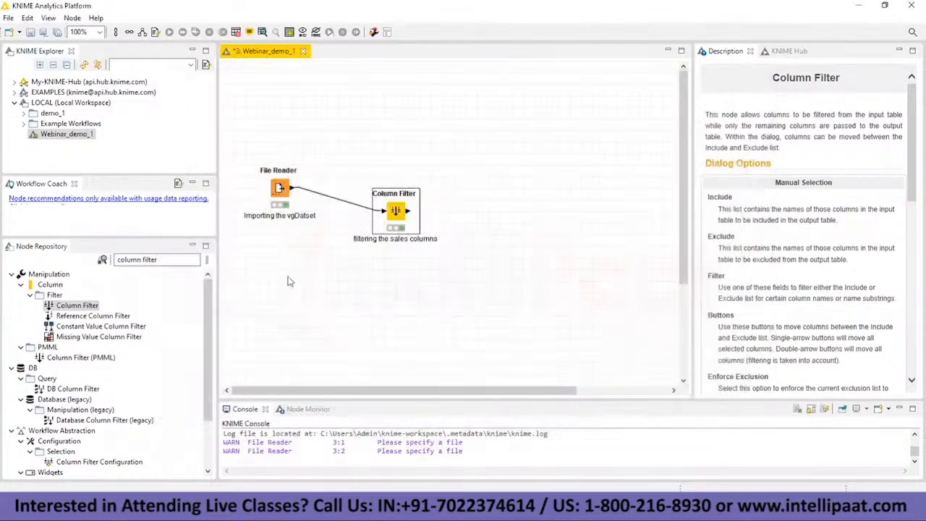
Step: Search the node repository for "row filter", add a Row Filter node to the workflow and connect the Column Filter's output to it
left_click(162, 260)
key("BackSpace")
key("BackSpace")
key("BackSpace")
key("BackSpace")
key("BackSpace")
key("BackSpace")
key("BackSpace")
key("BackSpace")
key("BackSpace")
type("row filter")
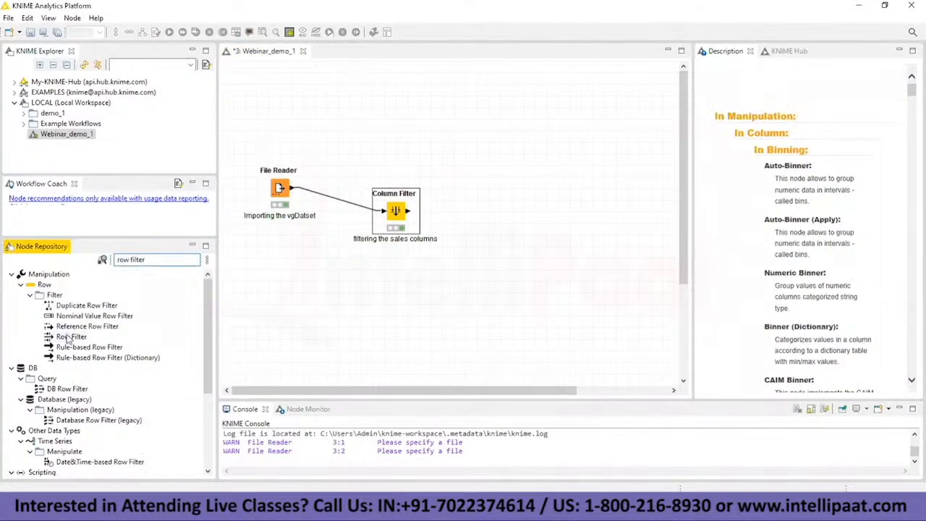
left_click_drag(67, 337, 506, 230)
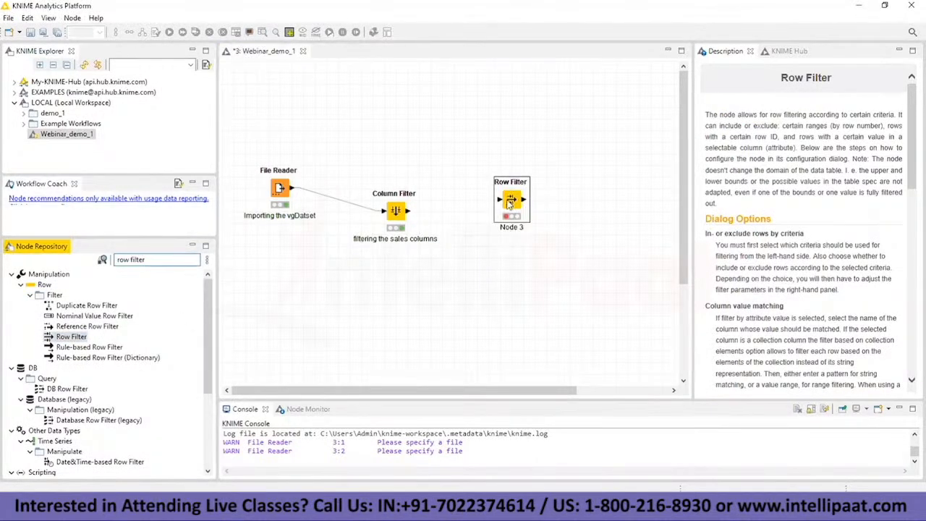
left_click(407, 212)
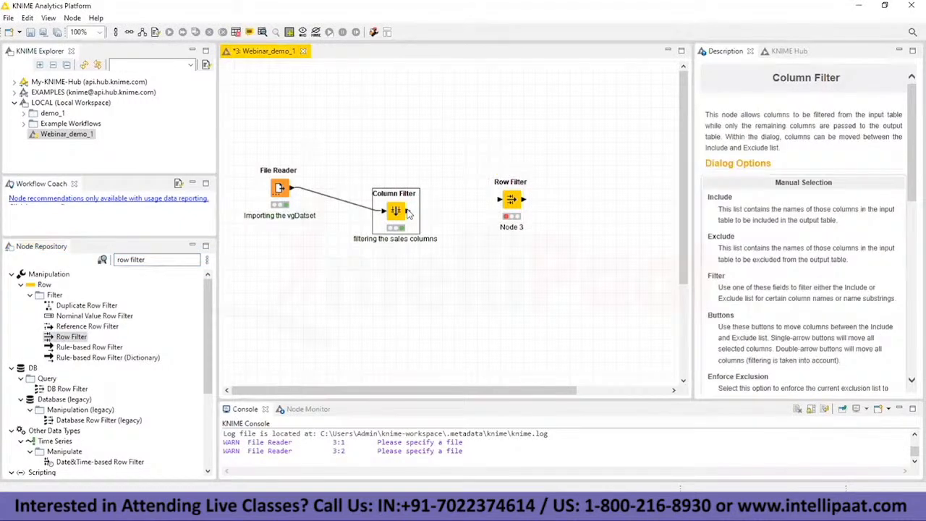
left_click_drag(422, 213, 500, 203)
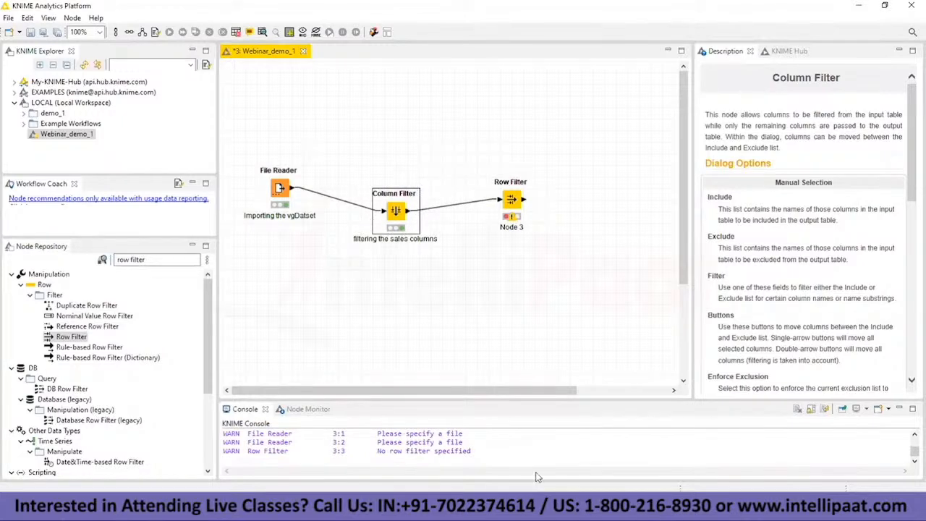
Step: Recheck the filtered table's columns, and choose Year as the column to test in the Row Filter's configuration
left_click(680, 464)
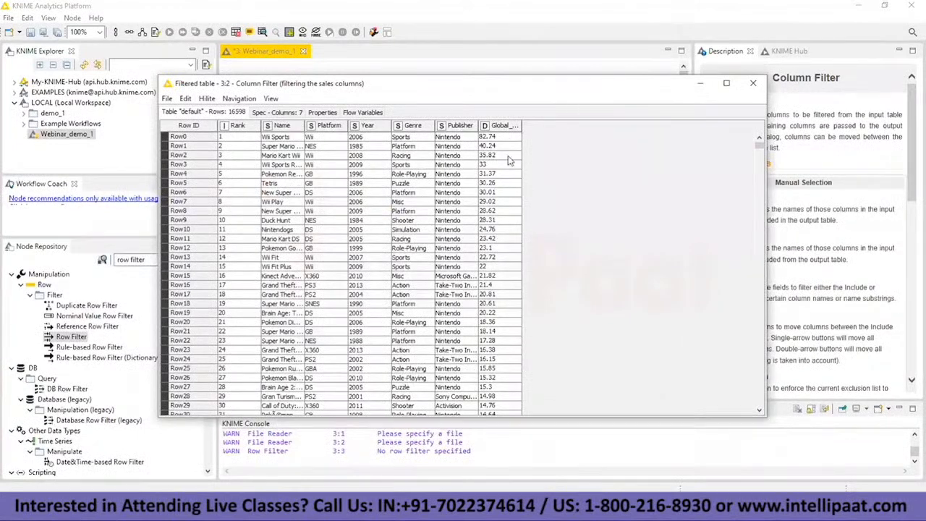
left_click(700, 84)
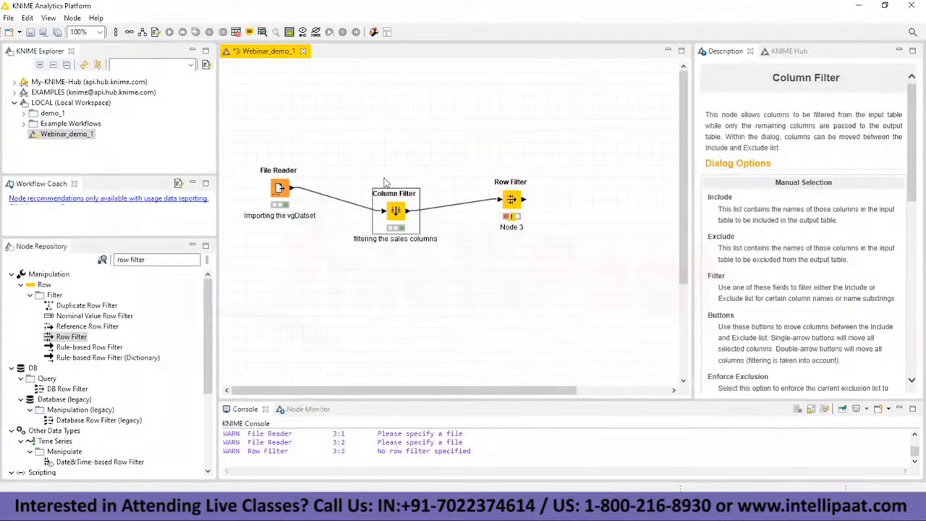
right_click(511, 201)
left_click(554, 208)
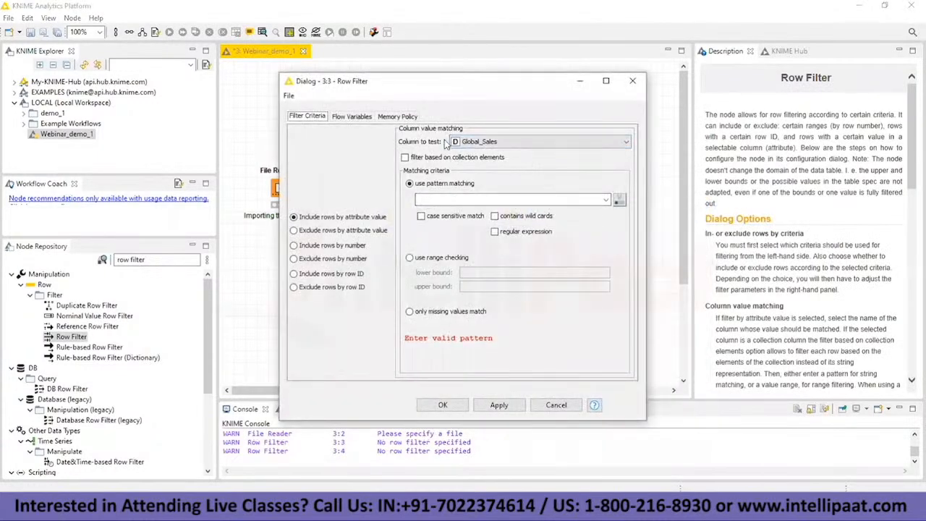
left_click(469, 142)
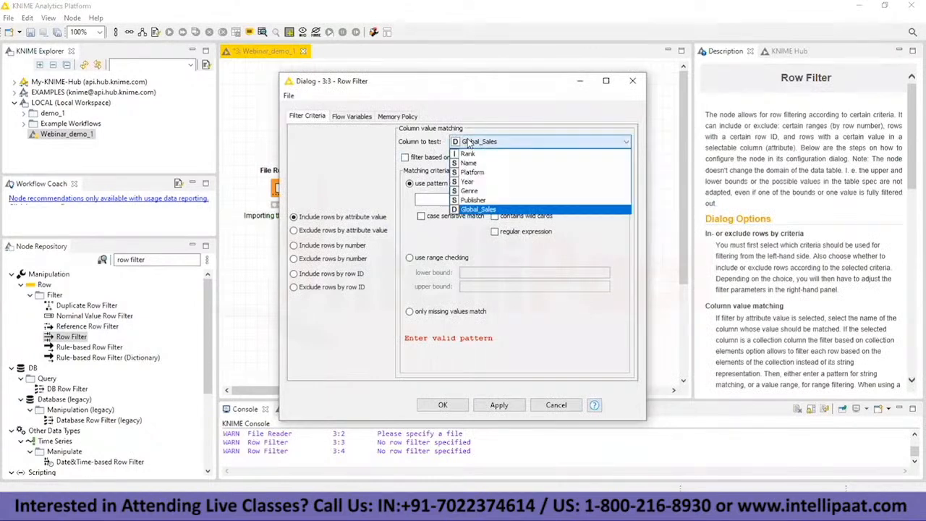
left_click(480, 181)
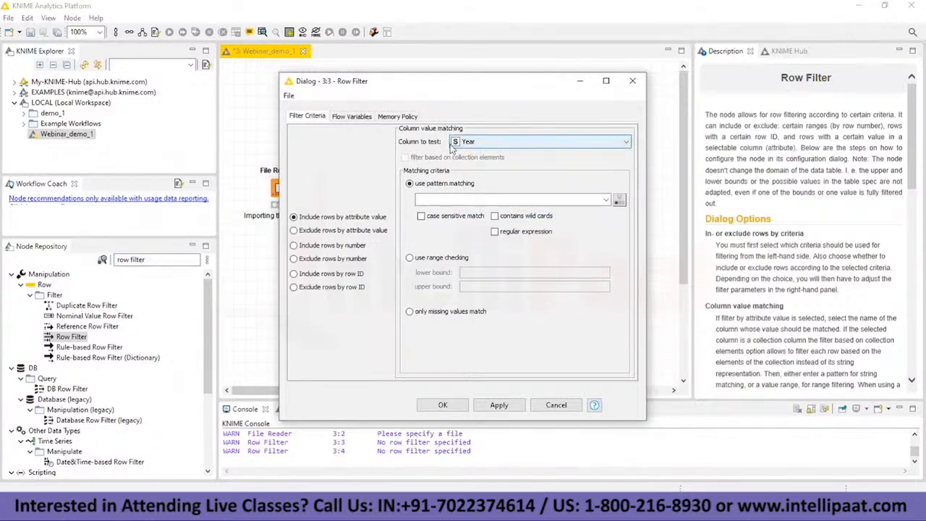
Step: Enable range checking in the Row Filter with lower and upper bounds of 2012 and accept the configuration
key("alt+Tab")
left_click(403, 105)
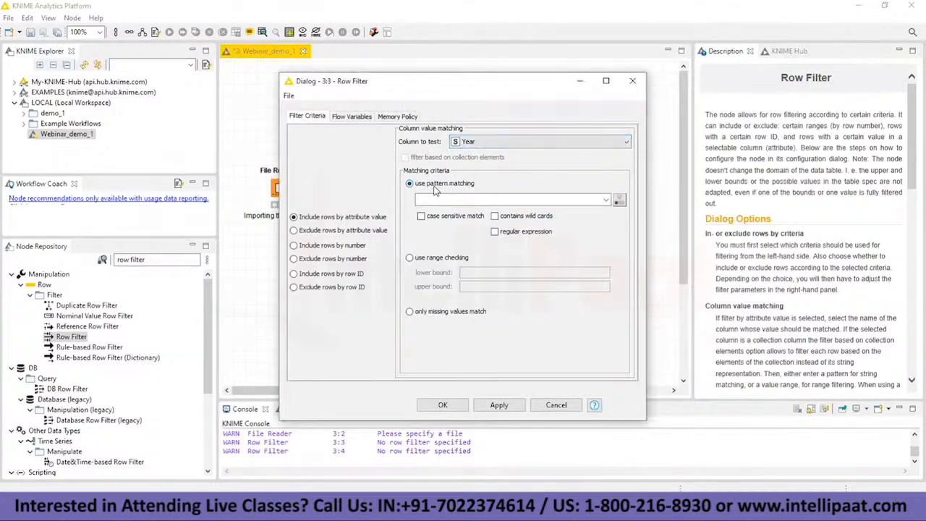
left_click(426, 260)
left_click(479, 272)
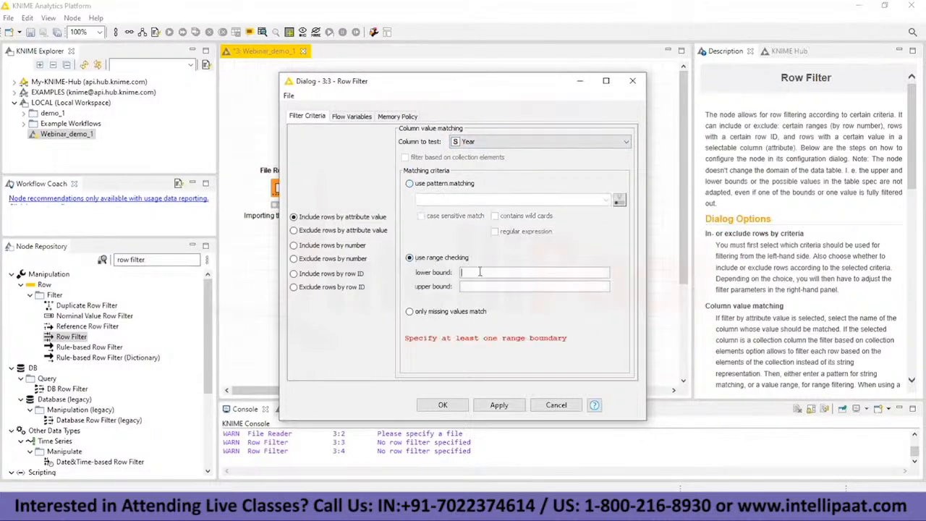
type("2012")
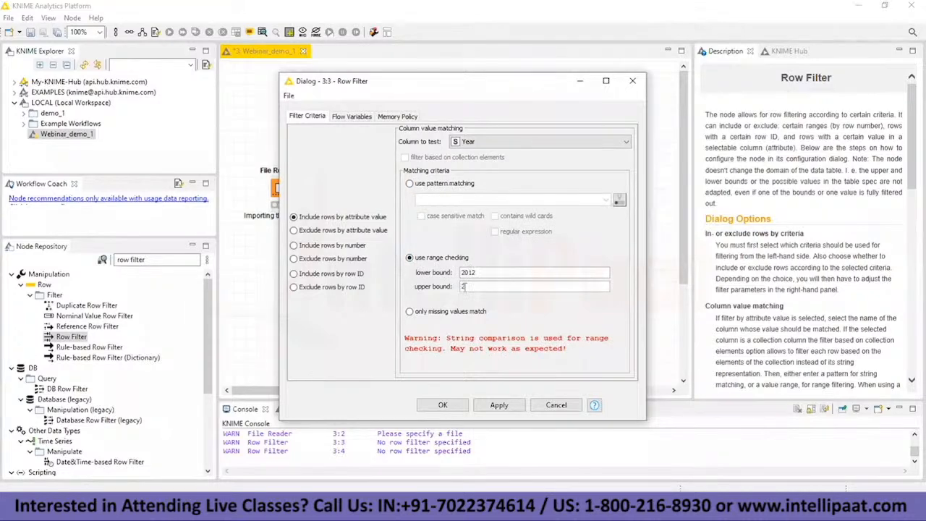
left_click(465, 287)
type("2013")
left_click(443, 405)
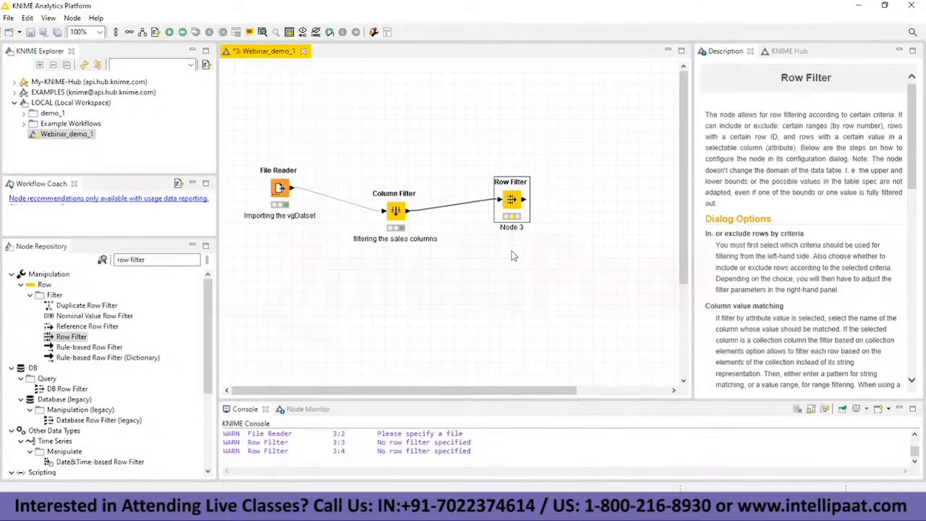
Step: Execute the Row Filter node, and reopen its configuration to check the Year column's data type
right_click(512, 206)
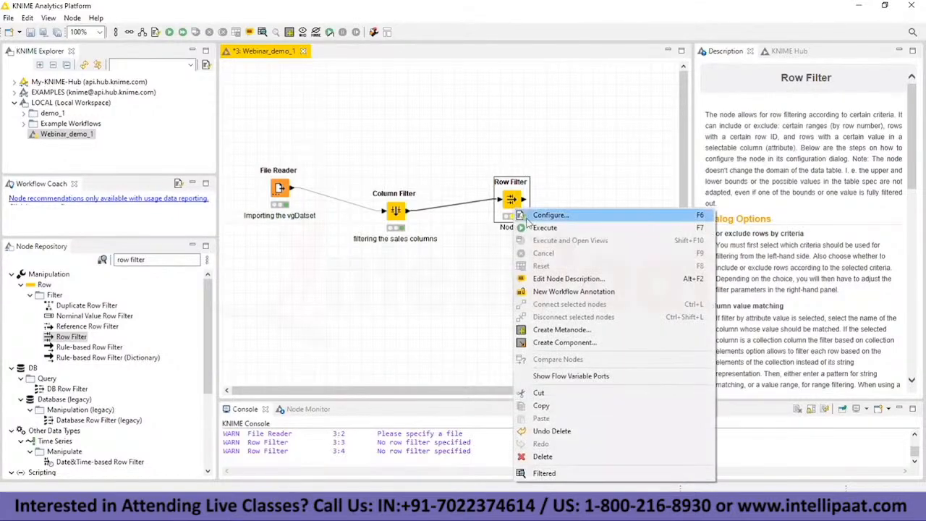
left_click(540, 285)
double_click(513, 202)
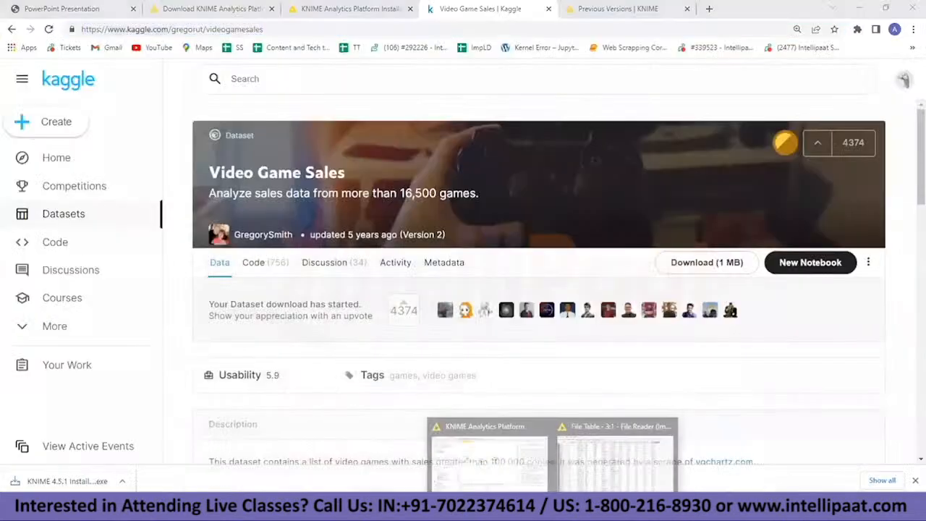
left_click(604, 420)
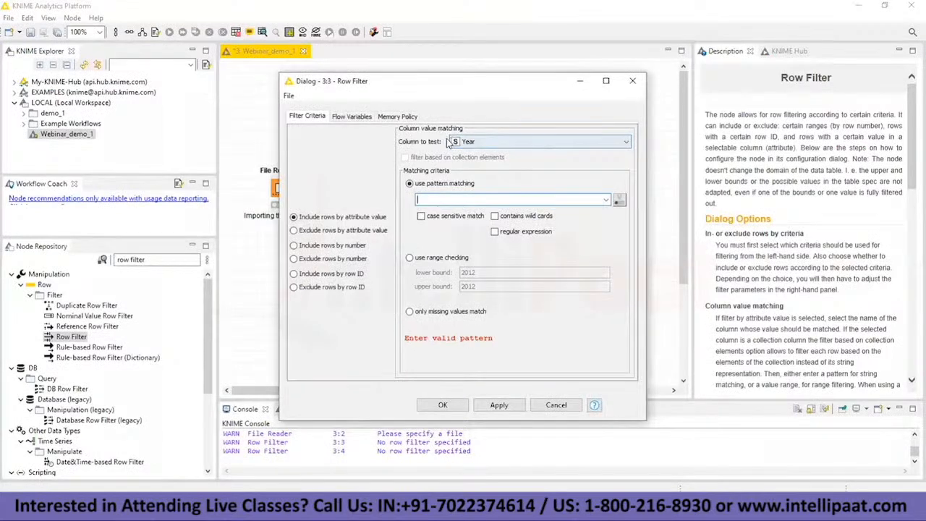
left_click(632, 80)
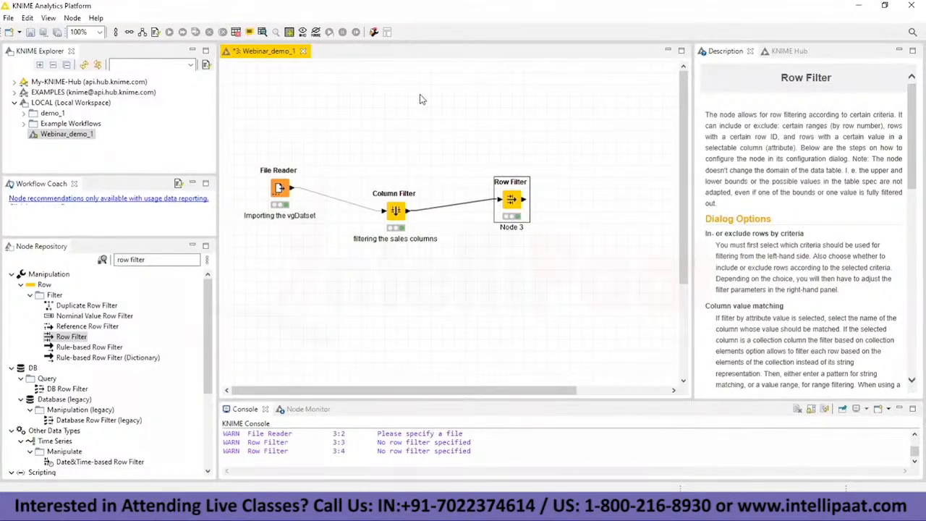
Step: Find the String To Number node, insert it between Column Filter and Row Filter, and move Row Filter further along to make room
left_click(151, 261)
key("BackSpace")
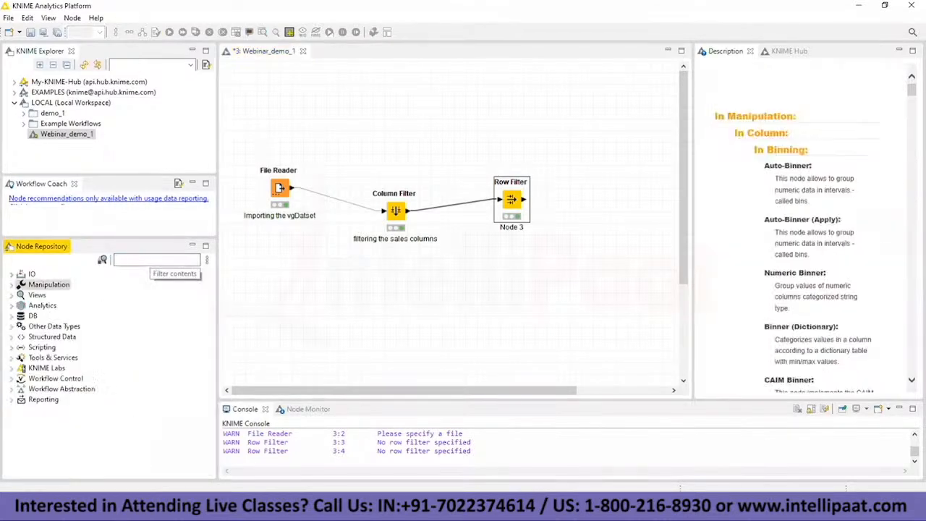
type("string to n")
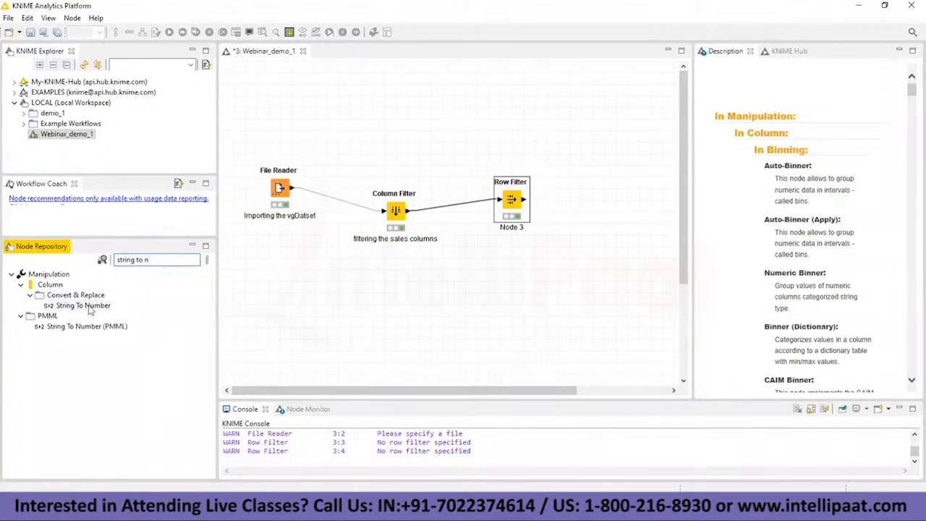
left_click_drag(83, 305, 466, 209)
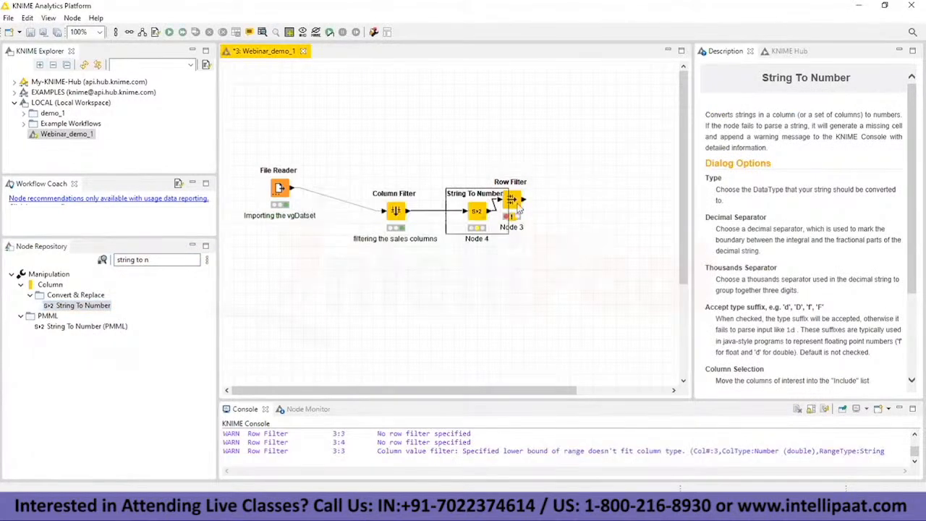
left_click_drag(558, 213, 558, 213)
Step: Open the Column Filter's filtered table to check the column types and close it
left_click(397, 214)
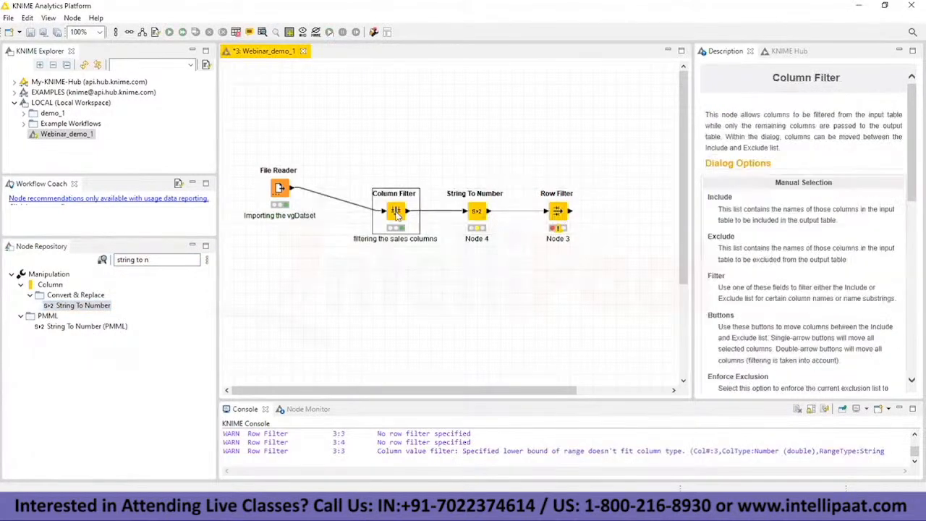
right_click(396, 214)
left_click(462, 478)
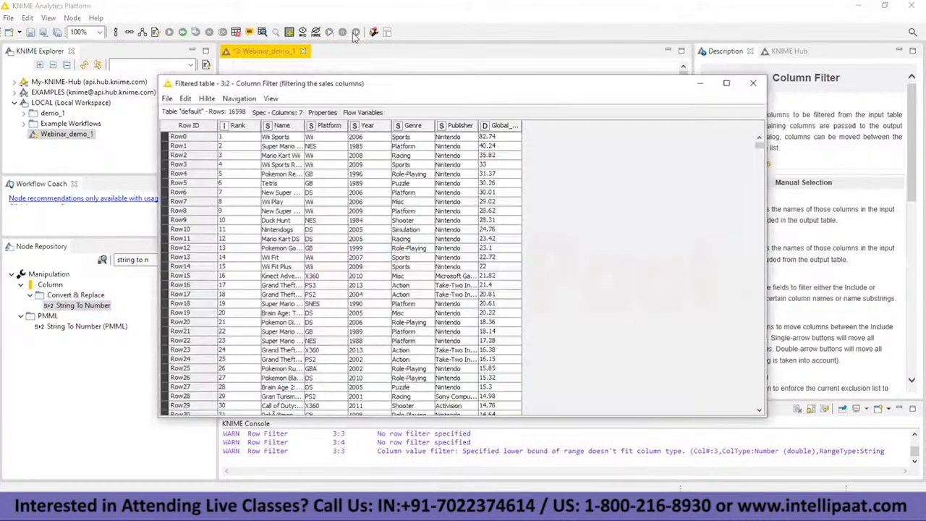
key("alt+F4")
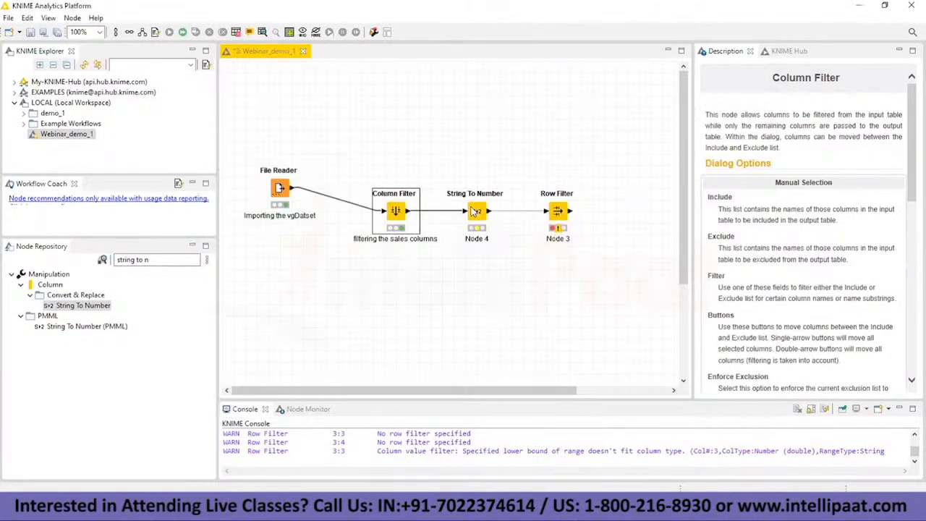
Step: Open the String To Number node's configuration and include only the Year column for conversion, excluding all the others
right_click(476, 211)
left_click(490, 215)
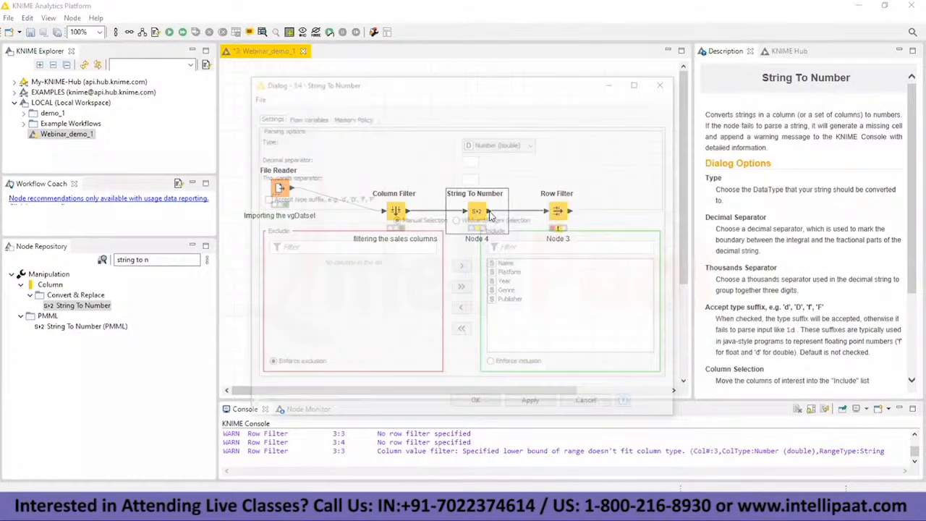
left_click(504, 283)
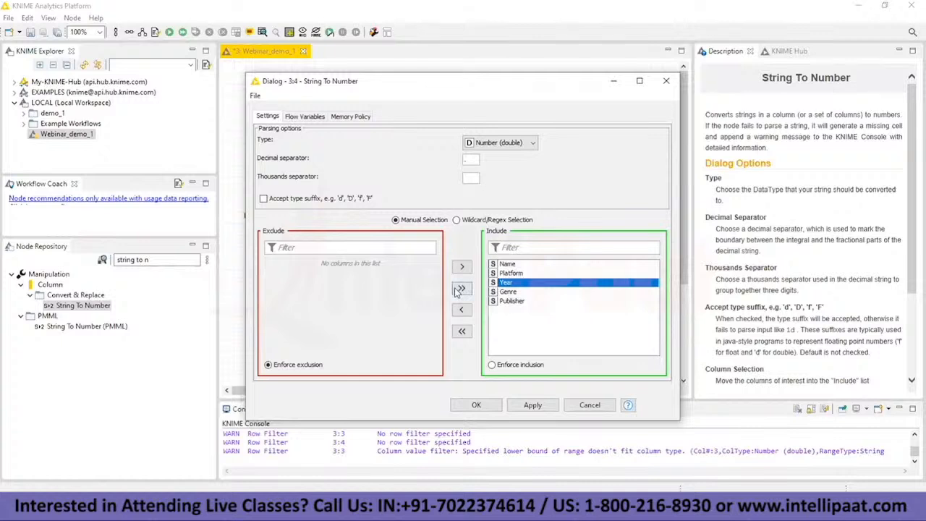
left_click(462, 331)
left_click(282, 284)
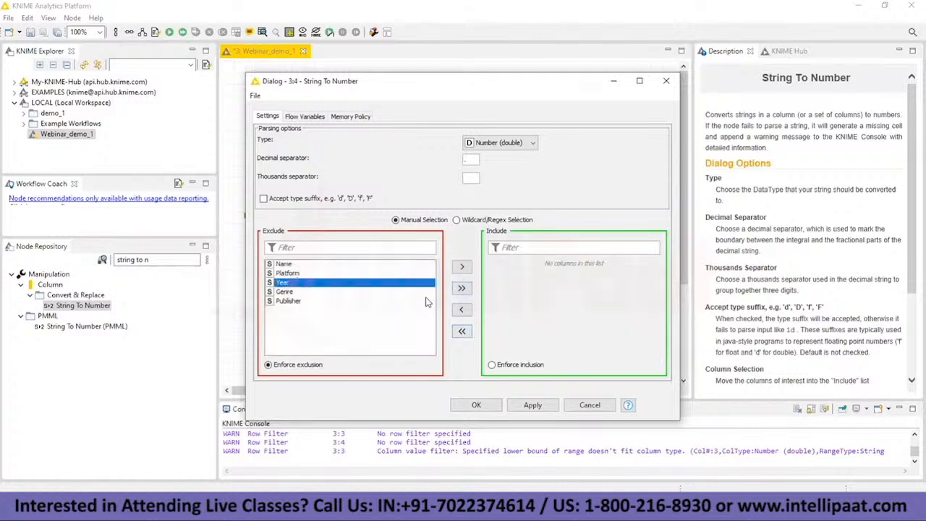
left_click(461, 288)
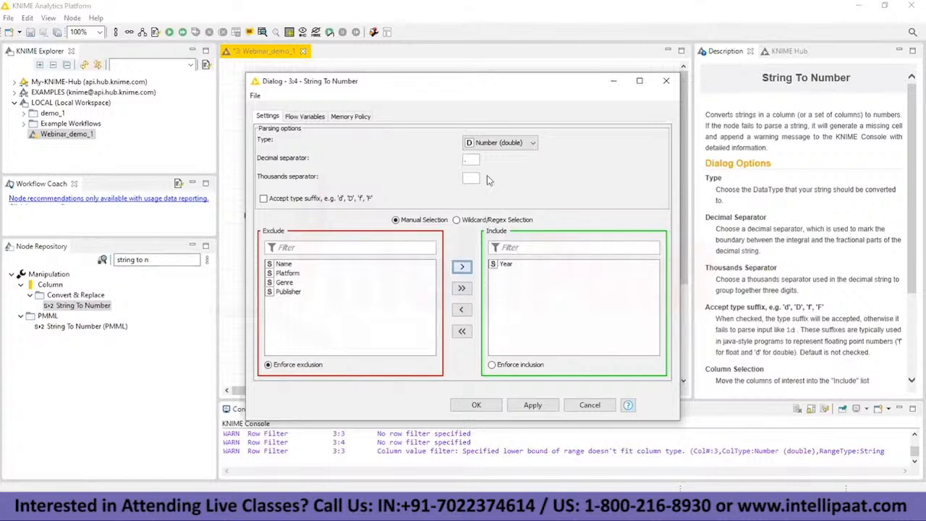
Step: Set the String To Number conversion type to Number (integer) and accept the configuration
left_click(517, 144)
left_click(513, 165)
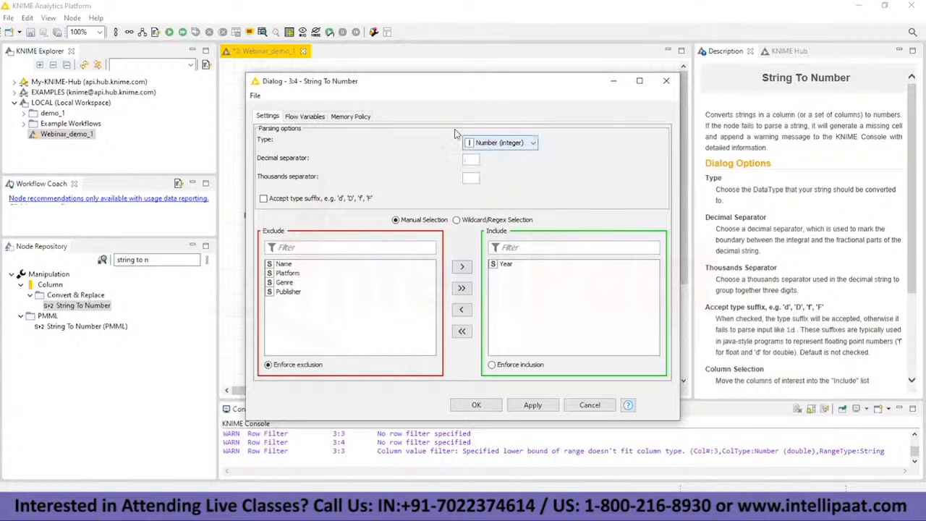
left_click(501, 143)
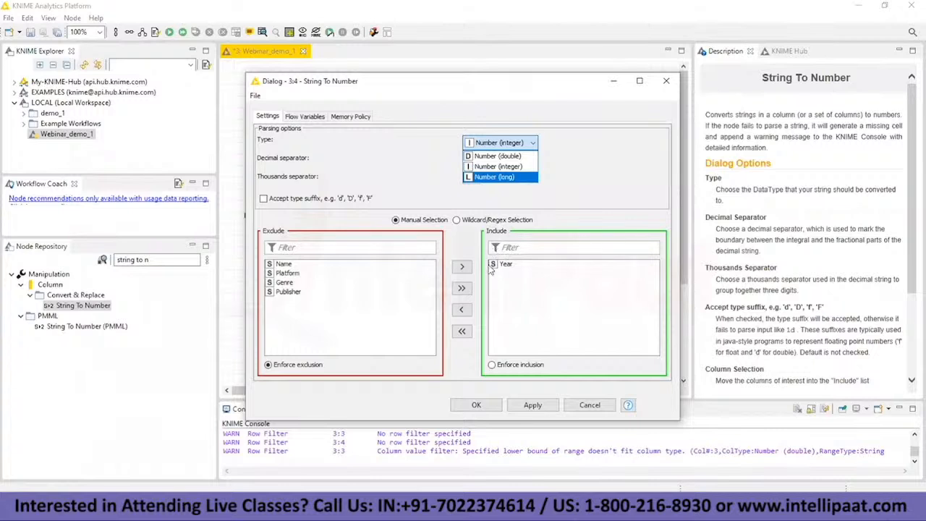
left_click(495, 167)
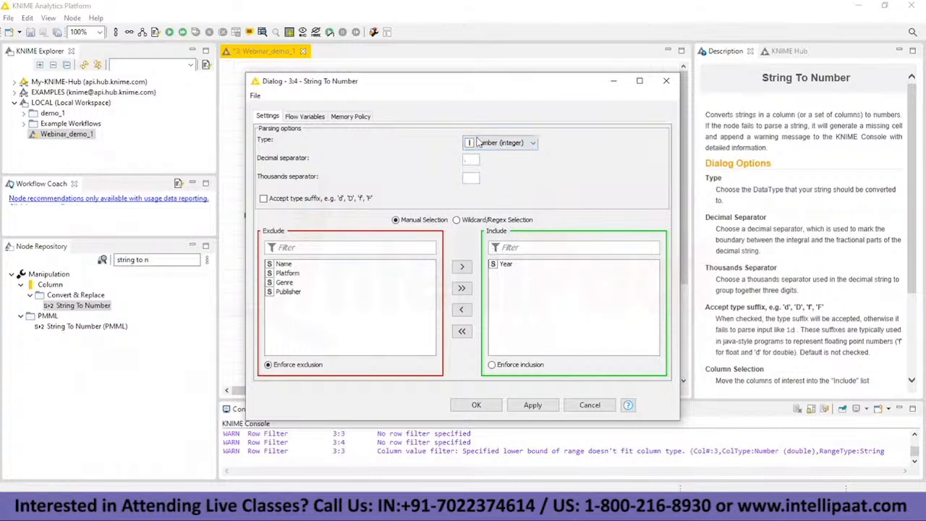
left_click(476, 405)
Step: Execute the String To Number node, check the Year column's type in its transformed table, and close the table
right_click(479, 215)
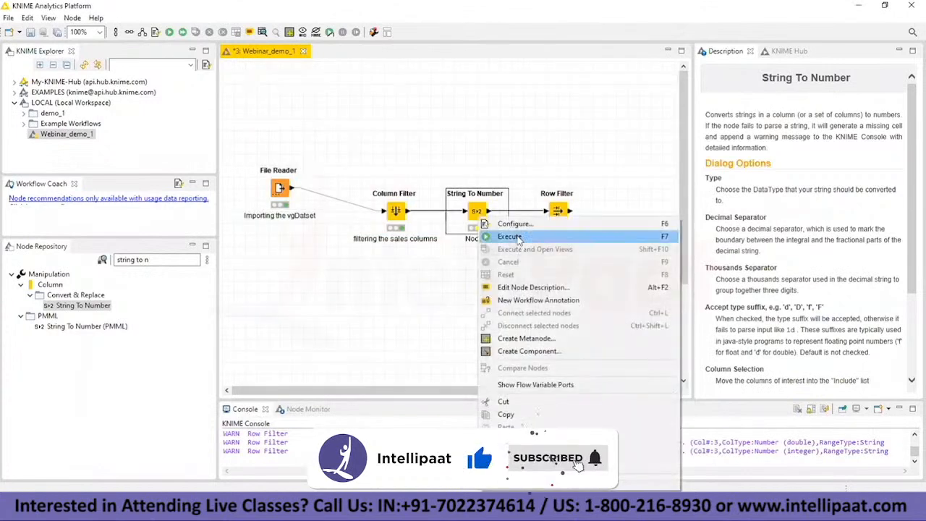
left_click(519, 239)
right_click(484, 213)
left_click(545, 479)
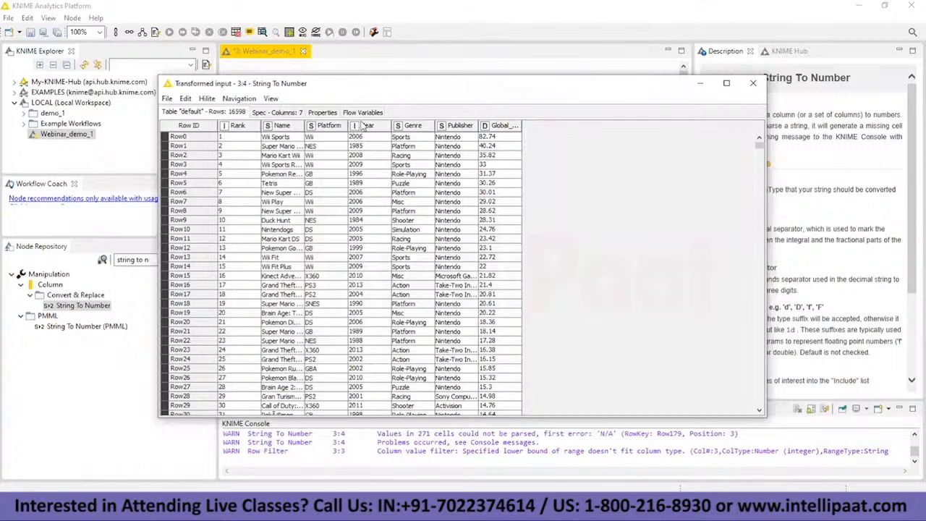
left_click(744, 84)
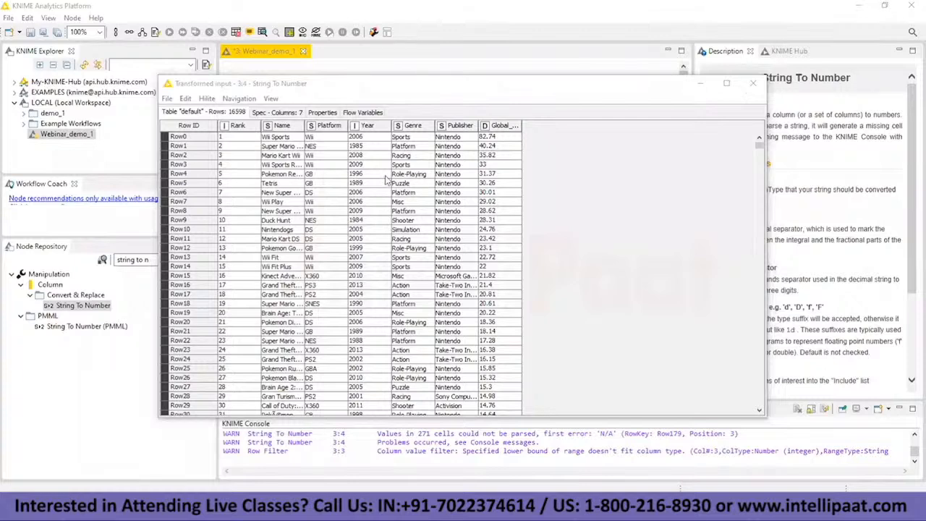
Step: Reopen the Row Filter configuration, accept the Year range of 2012 to 2012 again, and execute the node
left_click(562, 214)
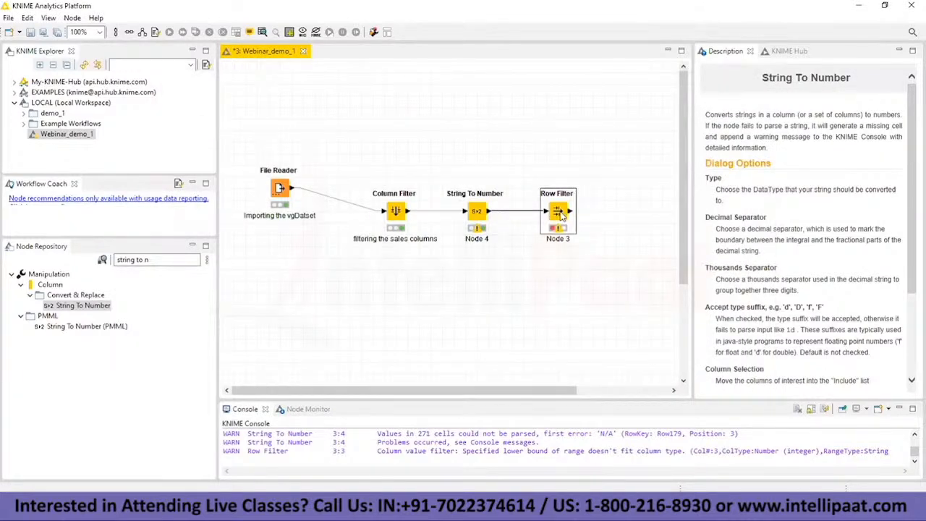
right_click(562, 215)
left_click(600, 217)
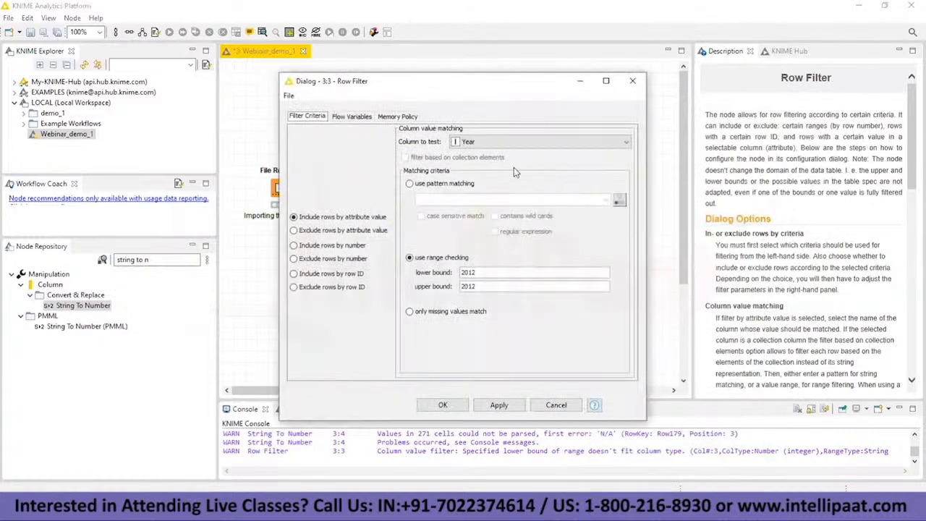
left_click(443, 405)
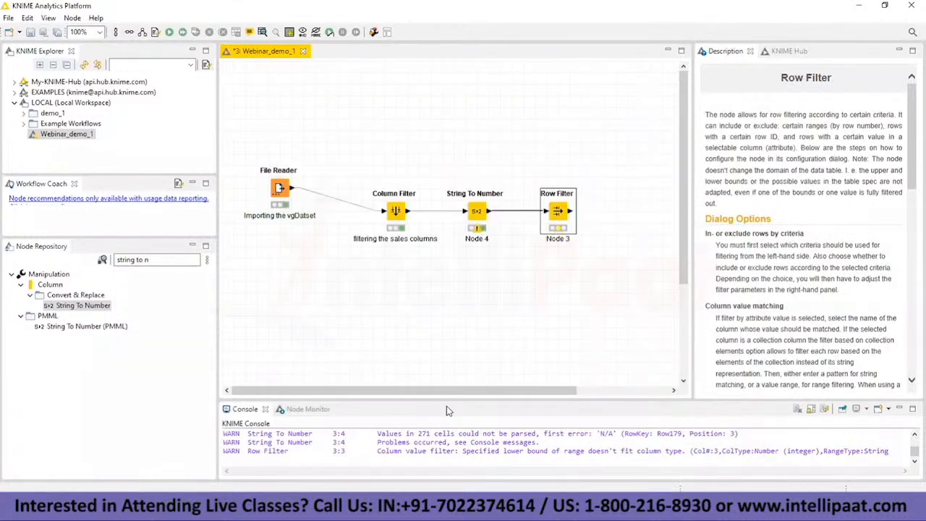
right_click(562, 212)
left_click(600, 227)
Step: Open the Row Filter's filtered table and look through its rows to check the Year values
right_click(562, 223)
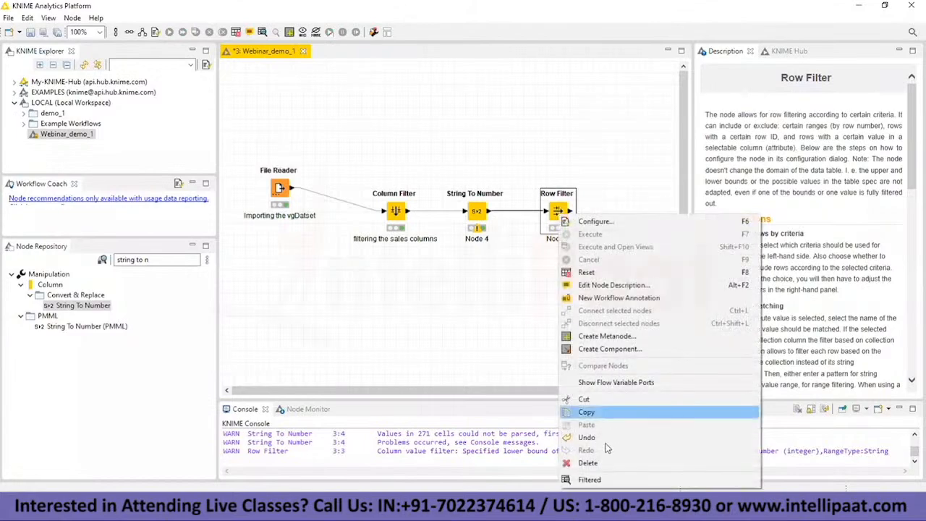
left_click(587, 480)
scroll(346, 197, "down", 4)
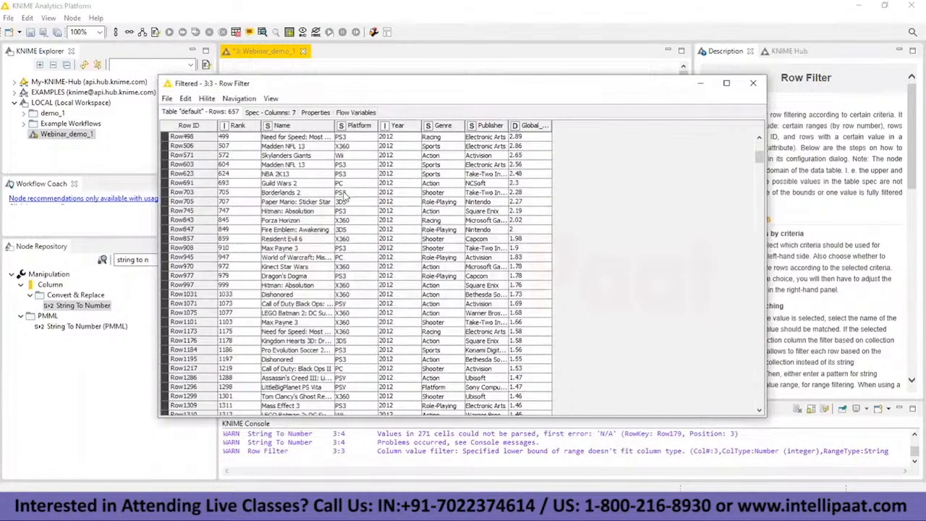
scroll(310, 155, "up", 4)
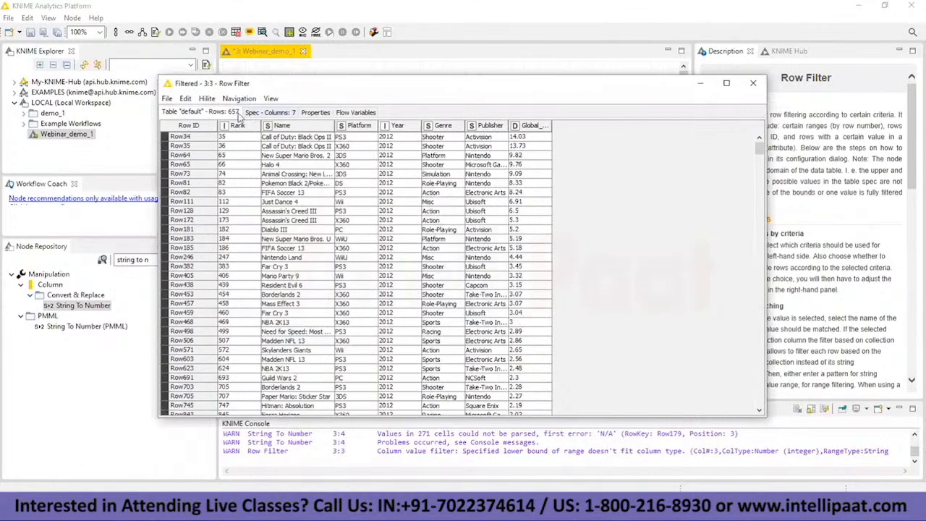
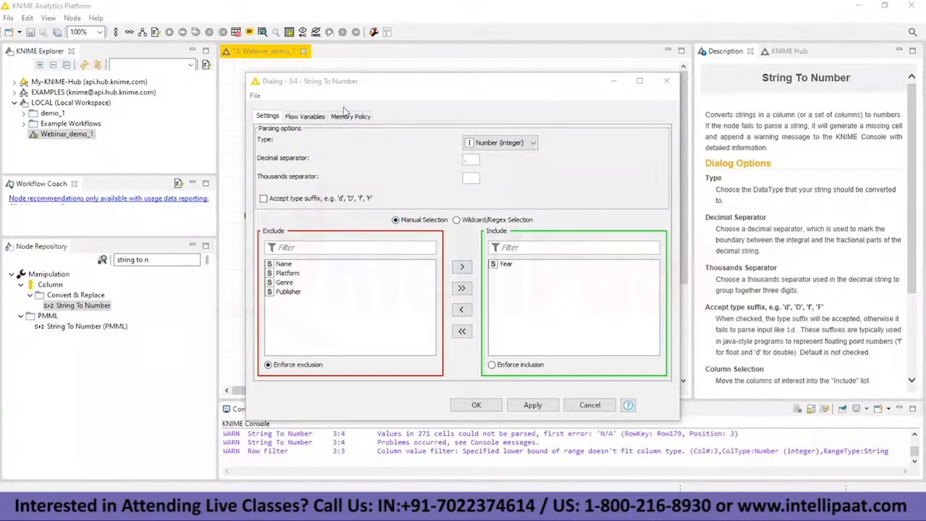
Step: Close the String To Number configuration, open the Row Filter configuration, and look through the Column Filter's filtered table
key("Escape")
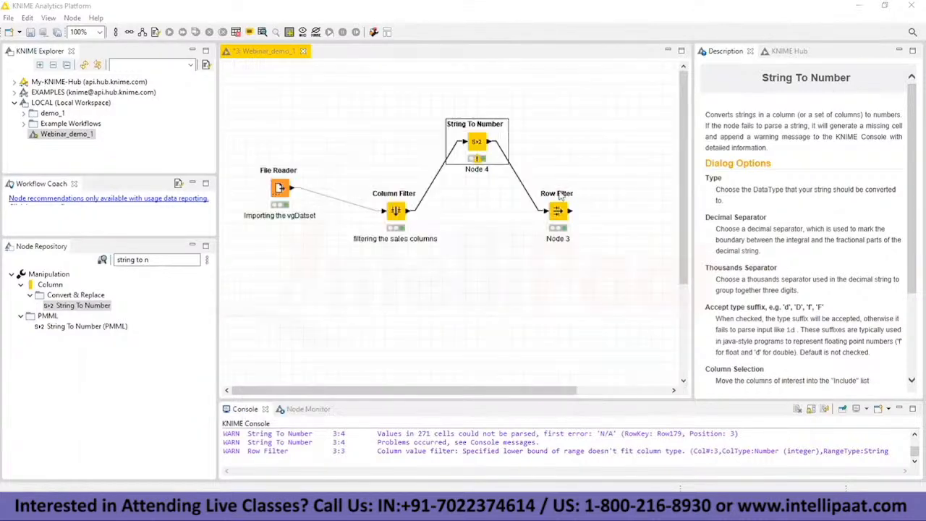
right_click(557, 212)
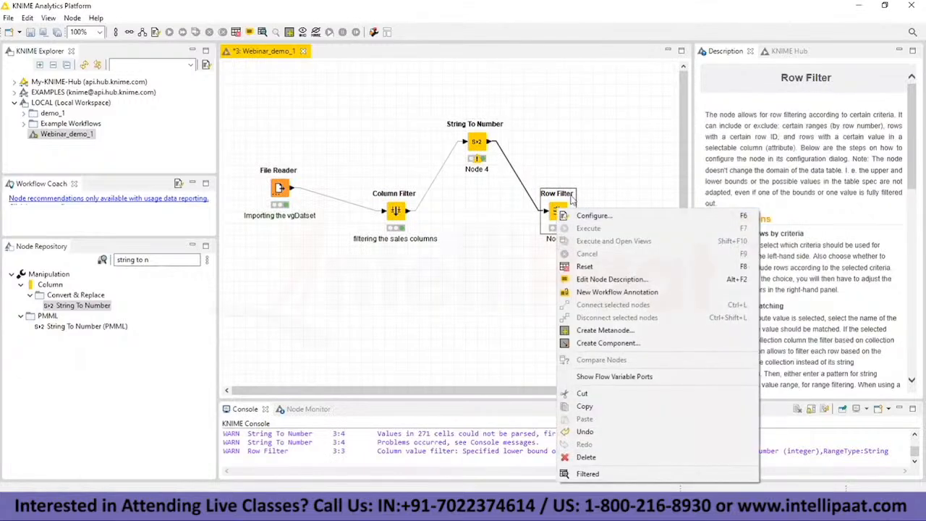
left_click(585, 219)
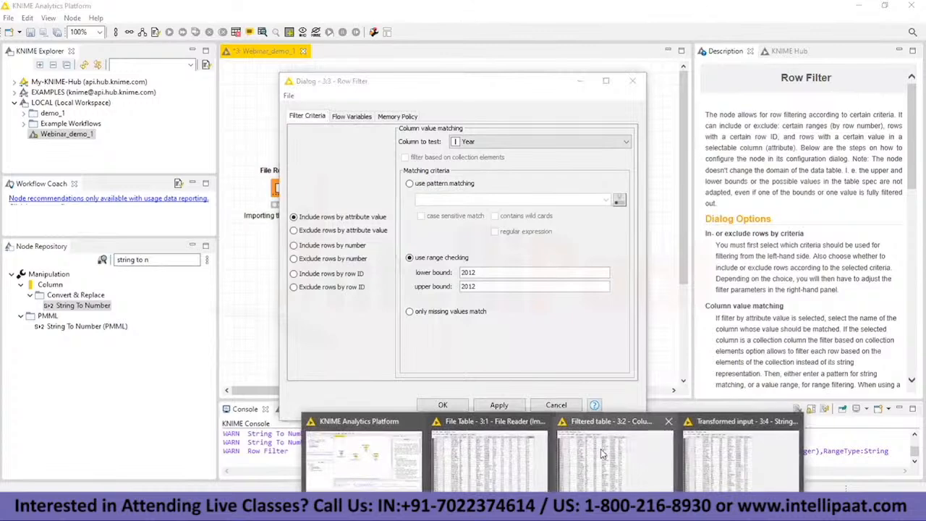
left_click(376, 470)
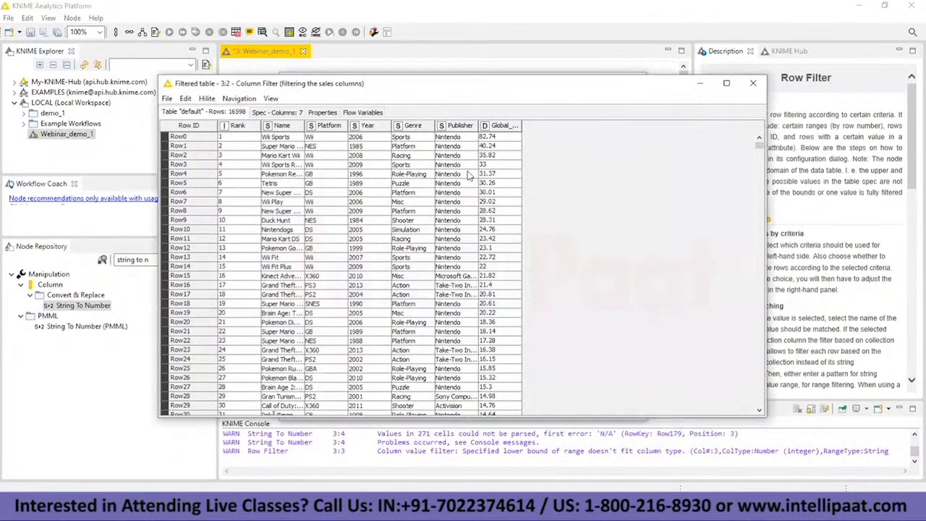
scroll(352, 172, "down", 10)
scroll(381, 210, "up", 10)
scroll(369, 264, "down", 6)
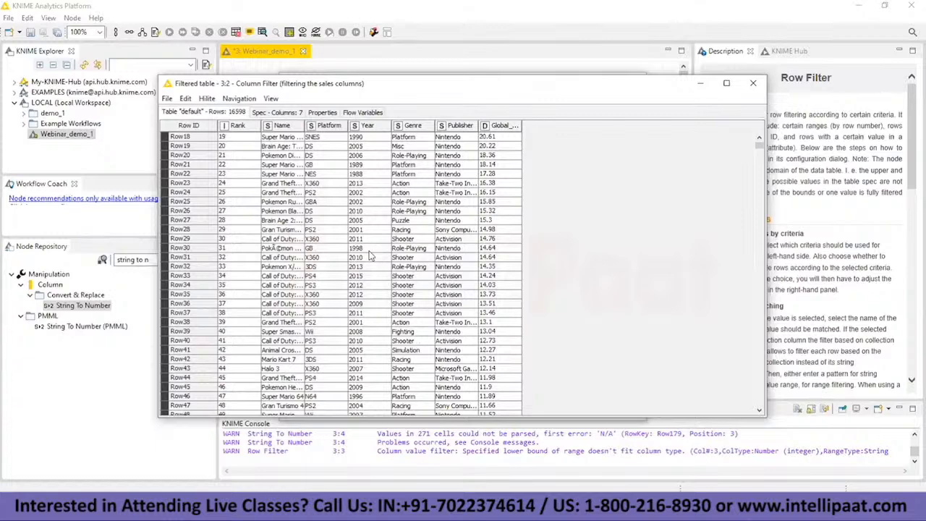
scroll(370, 252, "up", 6)
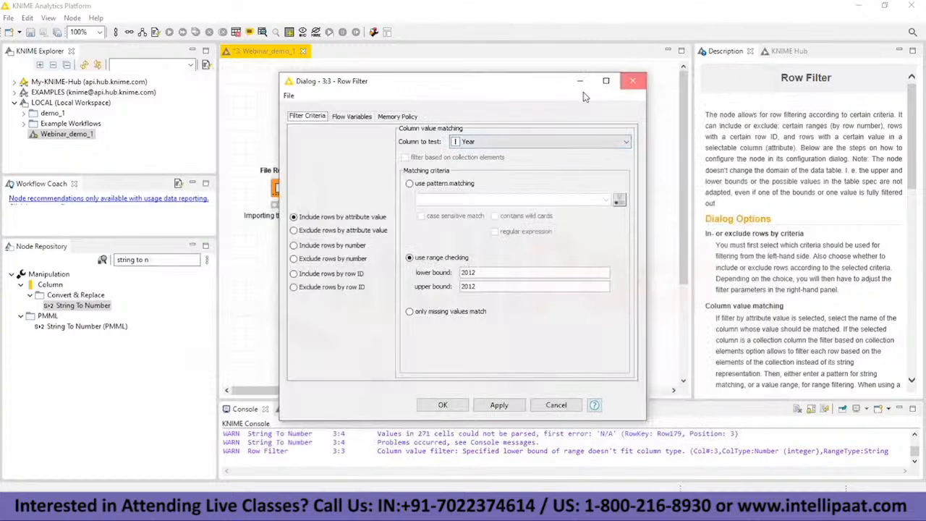
left_click(612, 79)
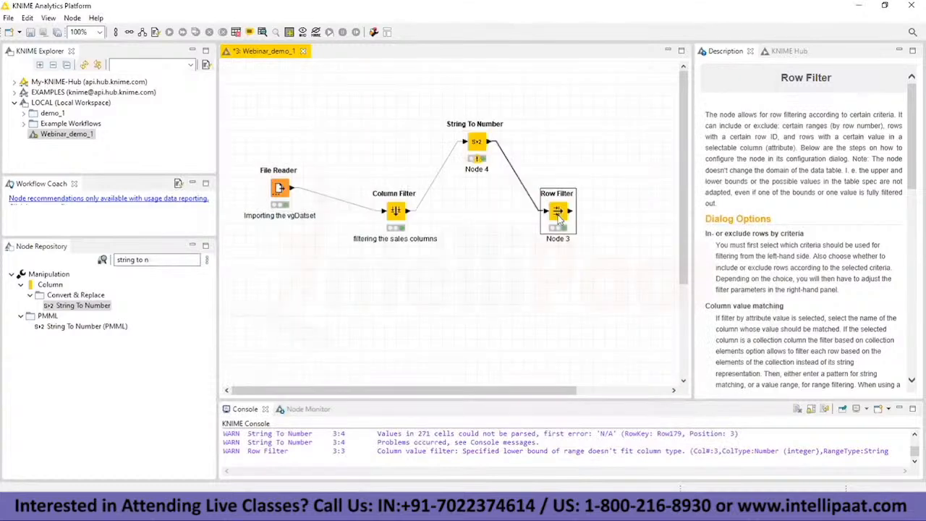
Step: Reopen the Row Filter configuration and review its available test columns and the 2012 lower and upper bounds for Year
right_click(561, 210)
left_click(588, 211)
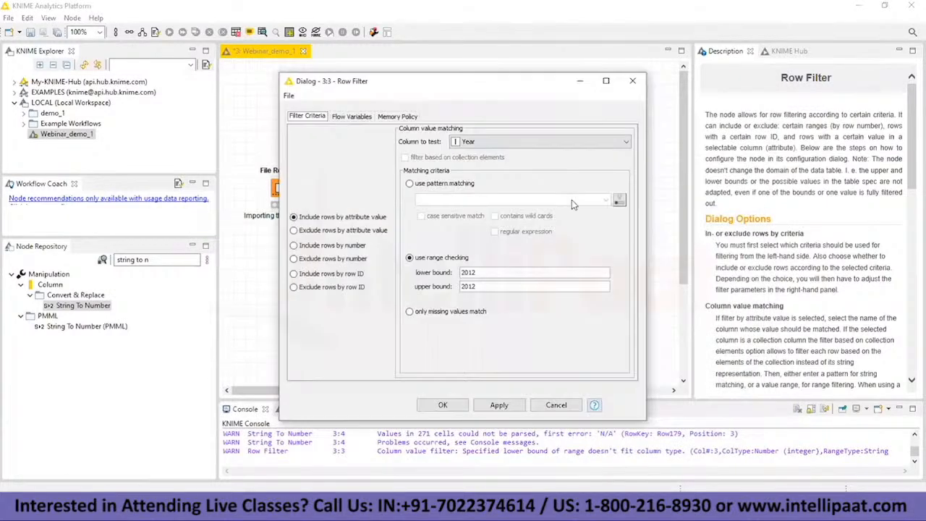
left_click(463, 141)
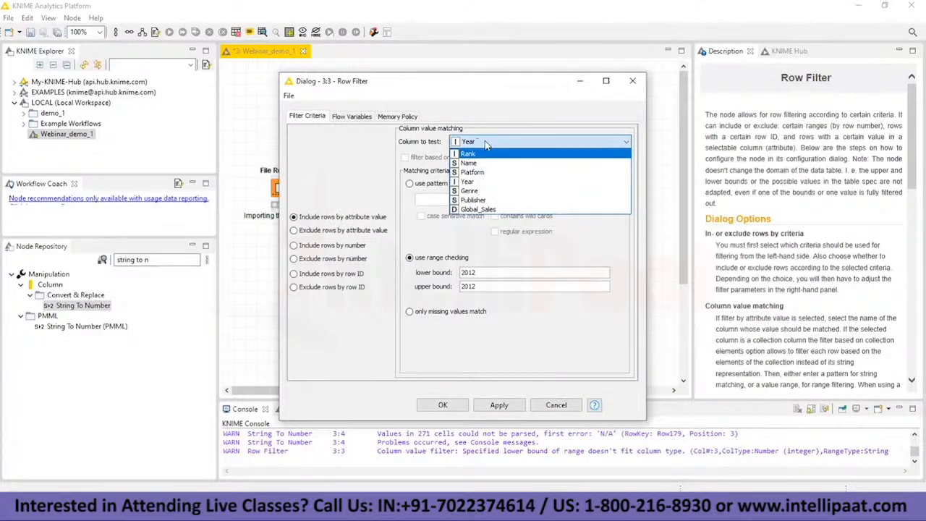
left_click(485, 144)
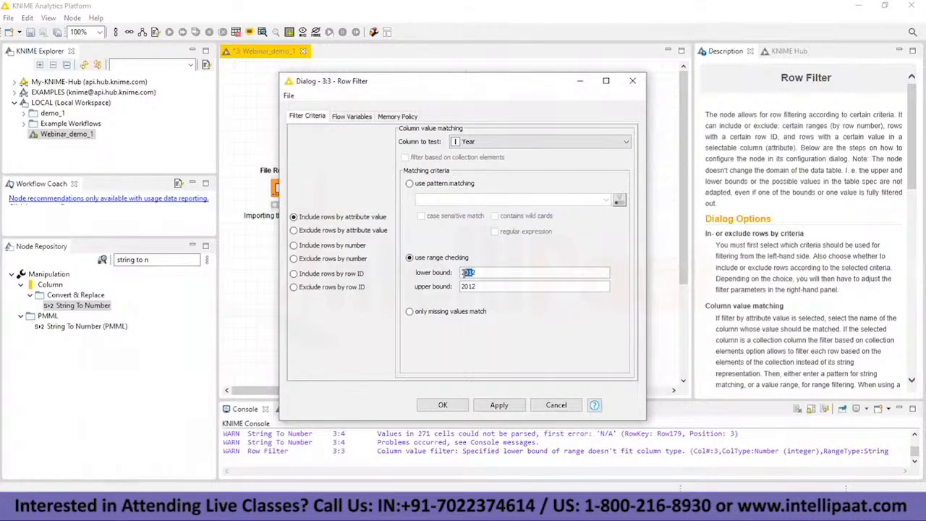
left_click(472, 287)
left_click_drag(484, 272, 465, 272)
left_click_drag(484, 285, 462, 287)
mouse_move(479, 272)
left_mouse_down()
mouse_move(461, 274)
mouse_move(471, 287)
left_mouse_up()
Step: Switch to the Notepad notes, add "- 2" after 2012 in the data-limit line, and return to KNIME
key("alt+Tab")
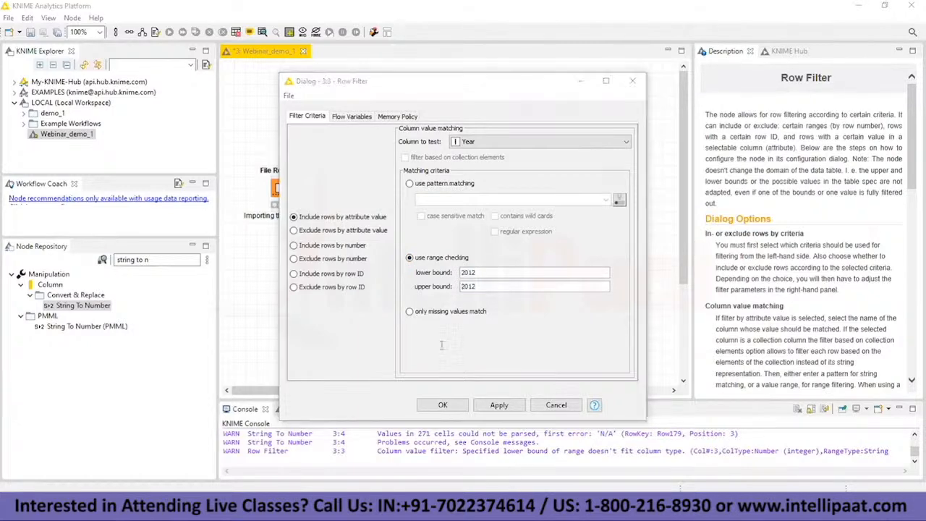
left_click(164, 282)
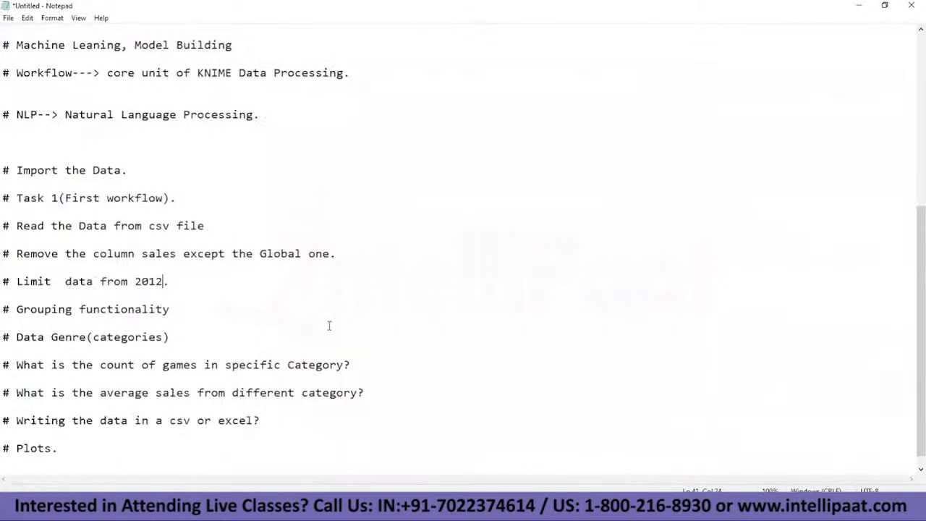
type("- 2015")
key("alt+Tab")
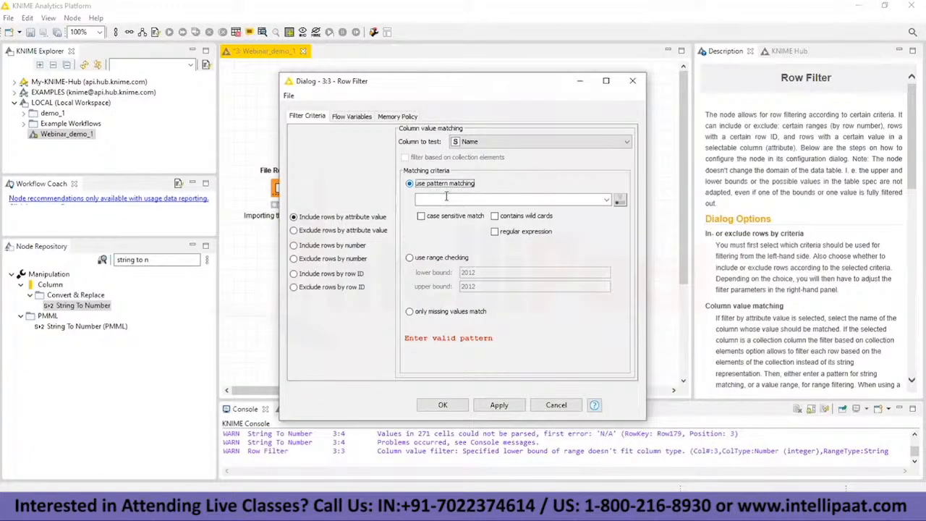
Step: Consult the Column Filter's table for game names, set the Row Filter's Name pattern to Super with case-sensitive matching, and accept the node reset
left_click(453, 201)
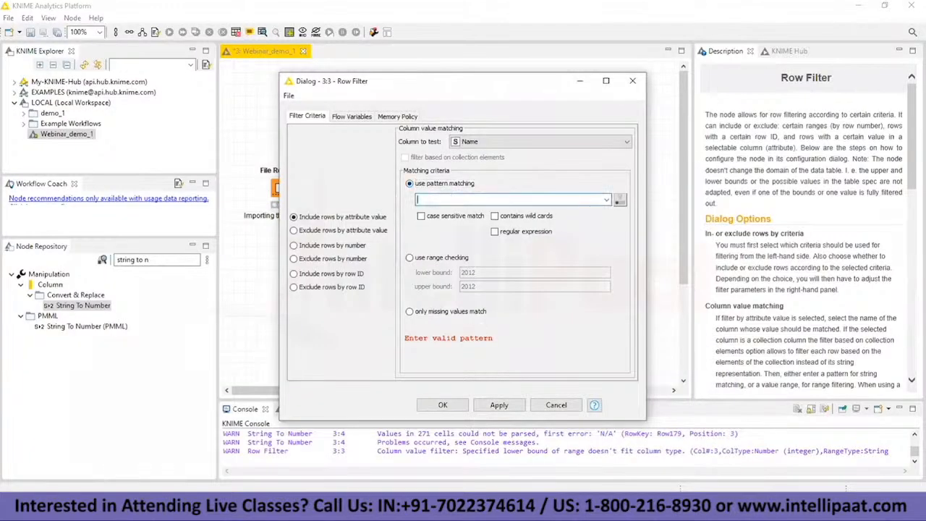
left_click(553, 507)
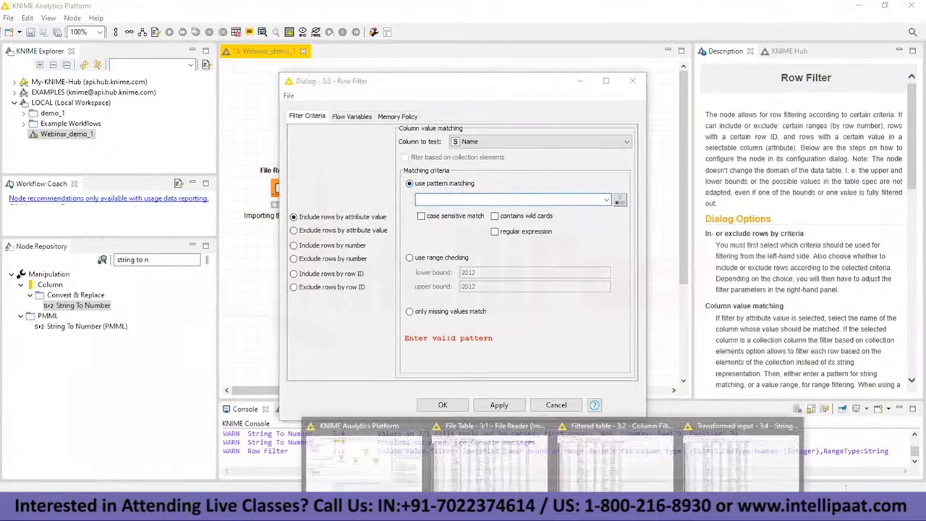
left_click(604, 448)
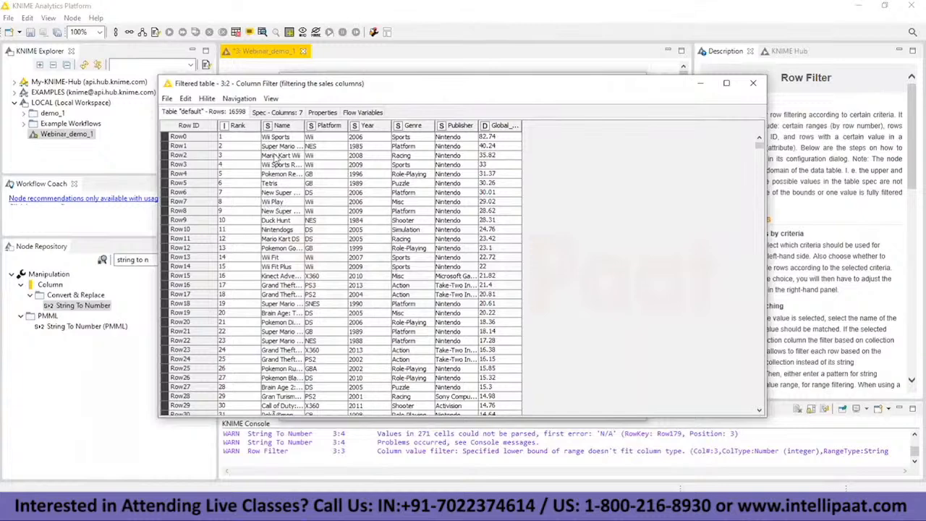
left_click(699, 82)
type("Super")
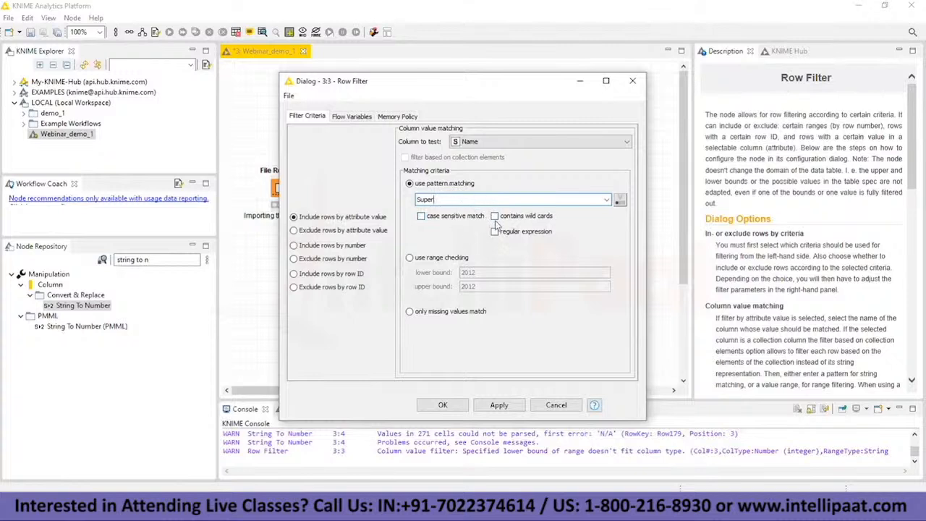
left_click(421, 216)
left_click(443, 404)
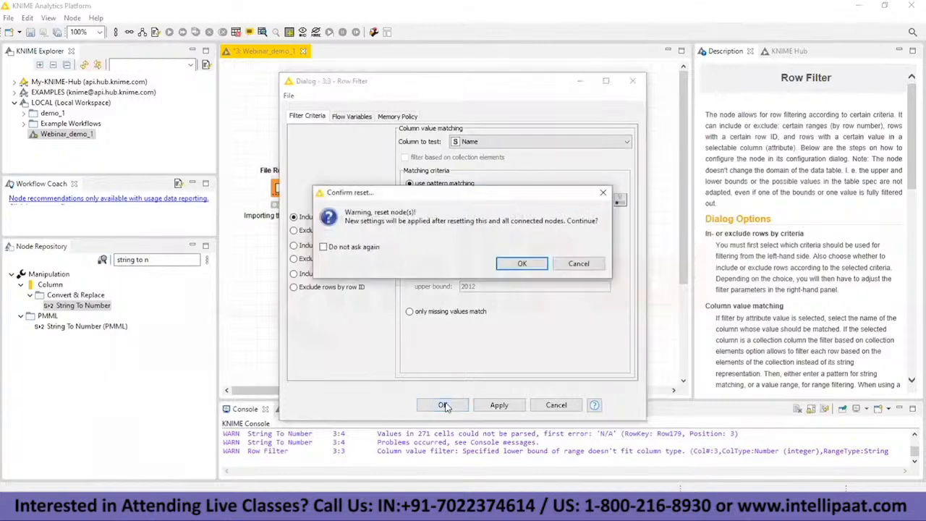
left_click(516, 266)
Step: Execute the Row Filter node, check its filtered table, and close the table
right_click(563, 227)
left_click(589, 231)
right_click(566, 220)
left_click(616, 486)
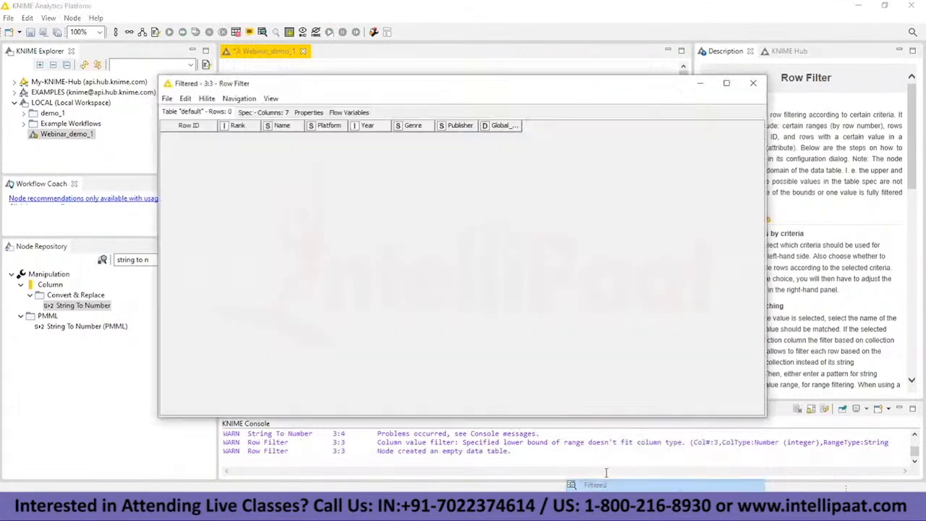
left_click(754, 83)
Step: Accept the Row Filter's case-sensitive Super pattern again, recheck the node's filtered table, and close it
right_click(567, 225)
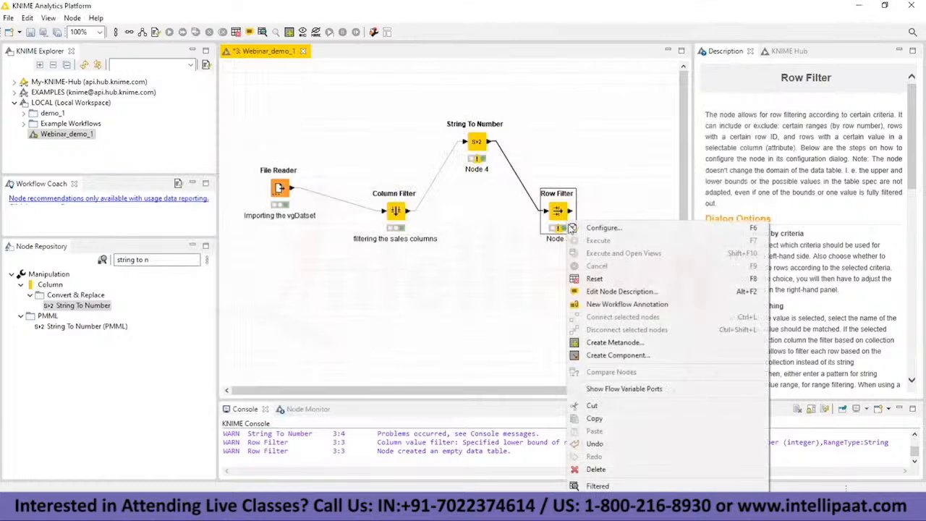
left_click(598, 228)
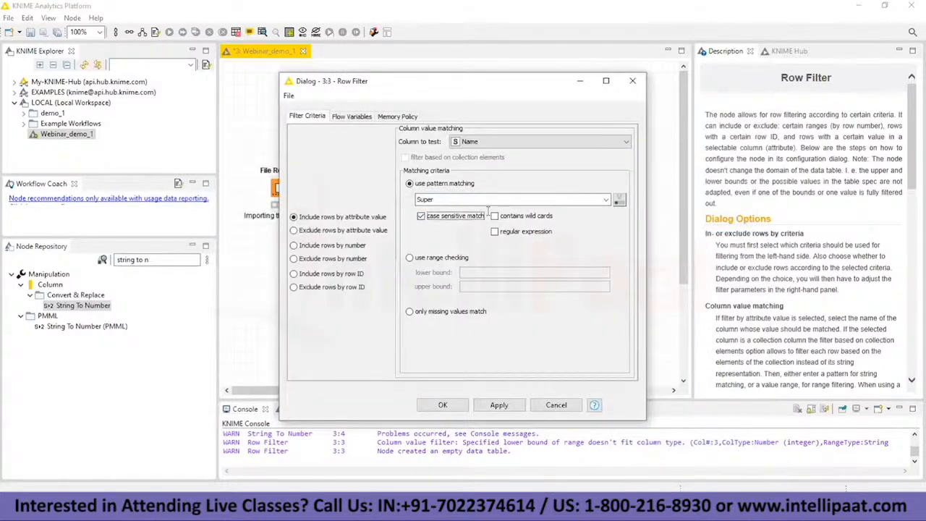
left_click(443, 404)
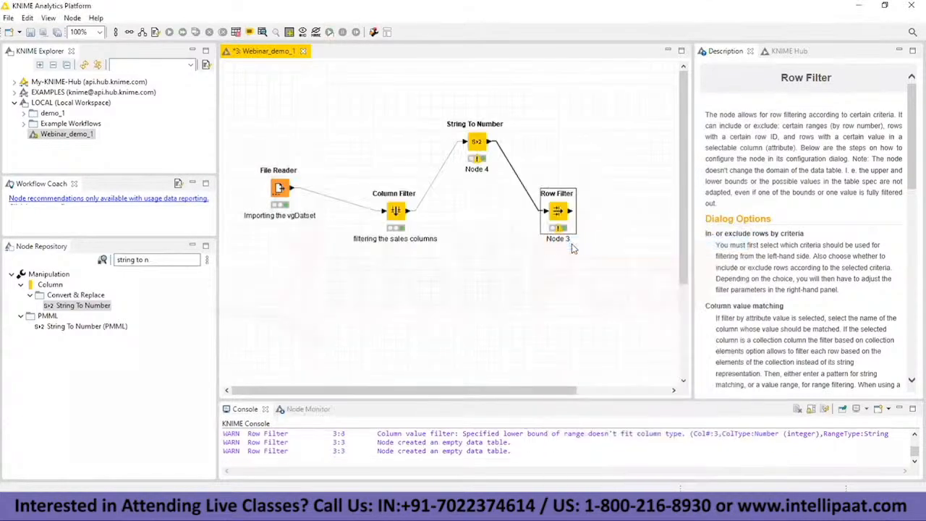
right_click(562, 221)
left_click(598, 487)
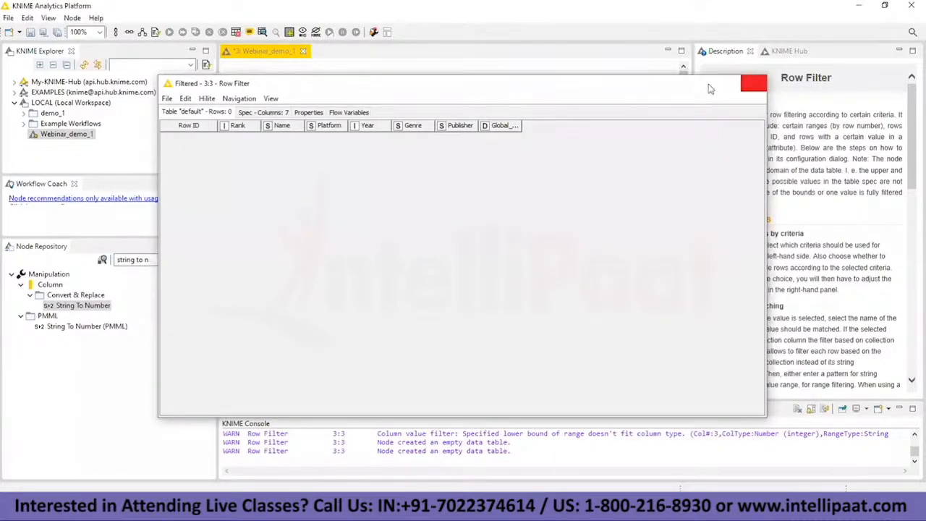
left_click(752, 84)
Step: Reopen the Row Filter configuration and widen the Name column in the File Reader's table to read the full Row1 game title
right_click(562, 215)
left_click(596, 219)
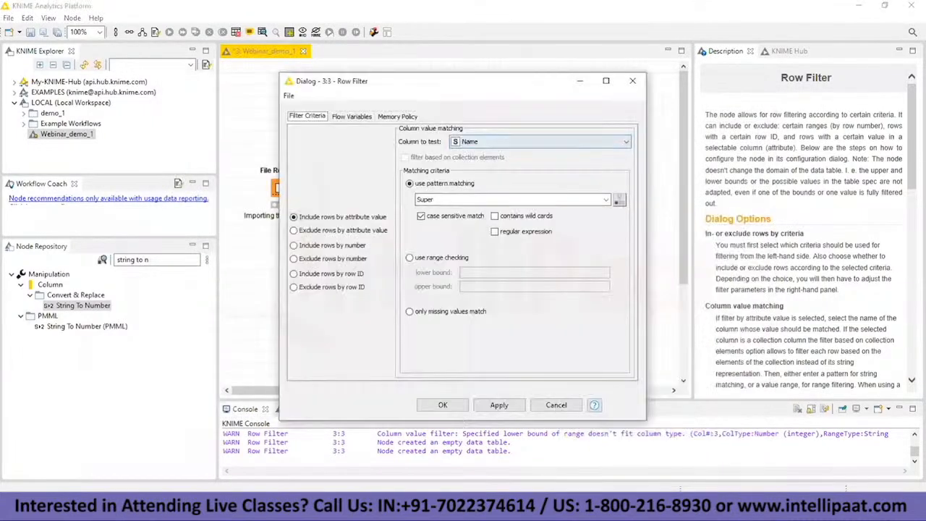
mouse_move(545, 506)
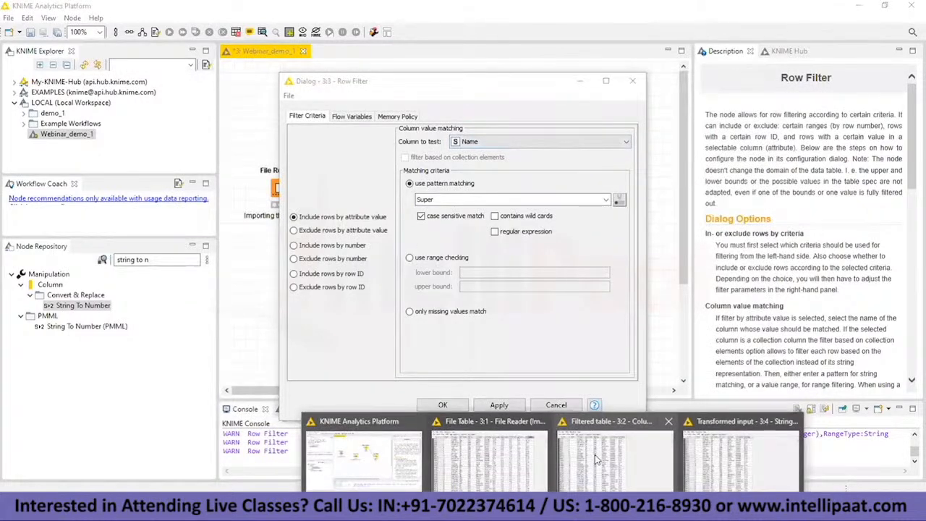
left_click(478, 452)
left_click(281, 147)
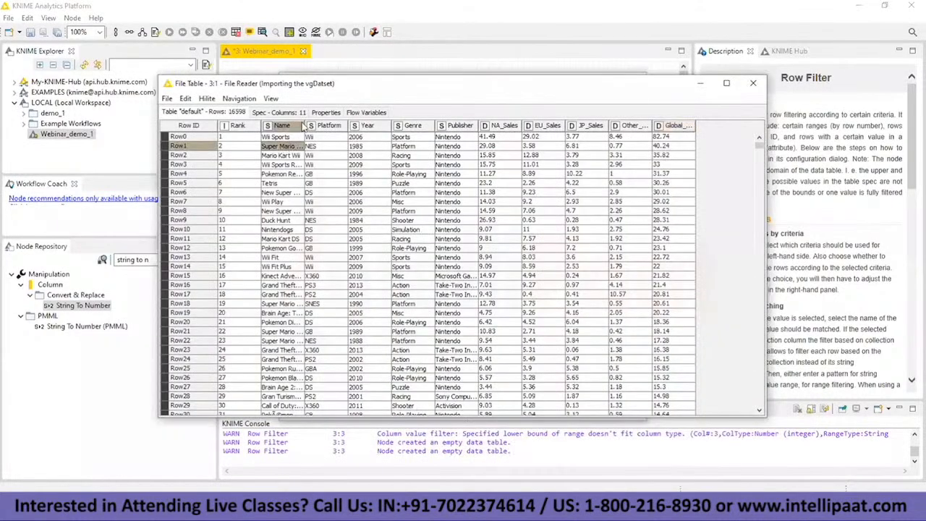
left_click_drag(304, 126, 336, 125)
Step: Set the Row Filter's pattern to Super Mario Bros. without case-sensitive matching, accept it, and open the filtered table
left_click(469, 200)
type("Mario Bros.")
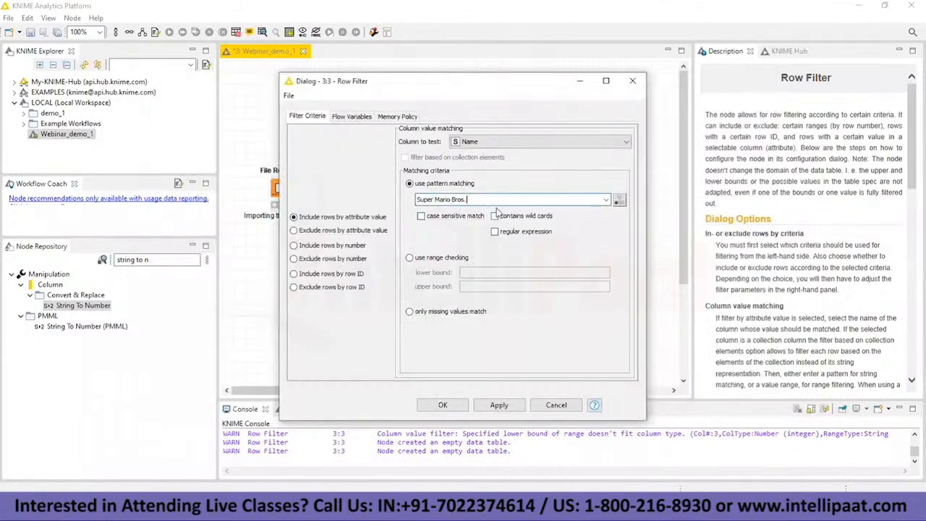
left_click(443, 405)
right_click(571, 225)
left_click(605, 486)
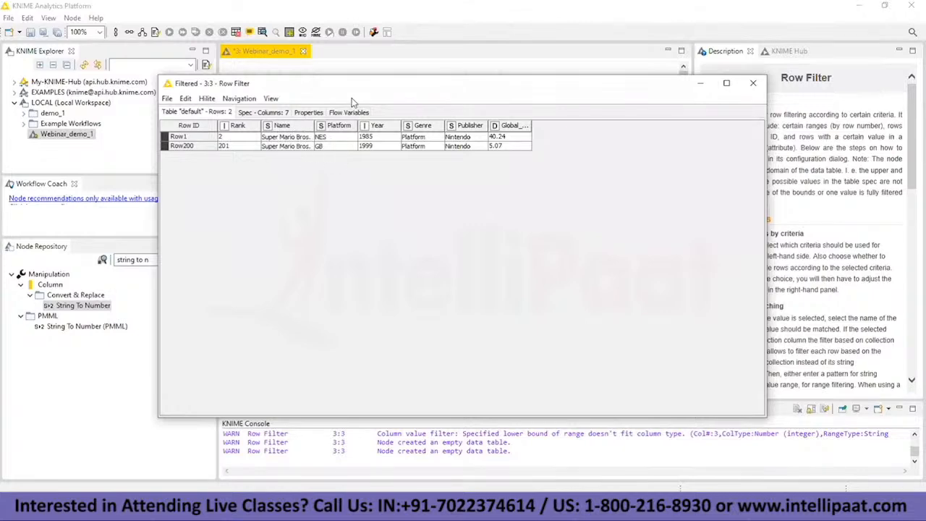
Step: Look through the Row Filter's filtered table of games whose names start with Super, and minimize it
key("alt+Tab")
scroll(367, 255, "down", 20)
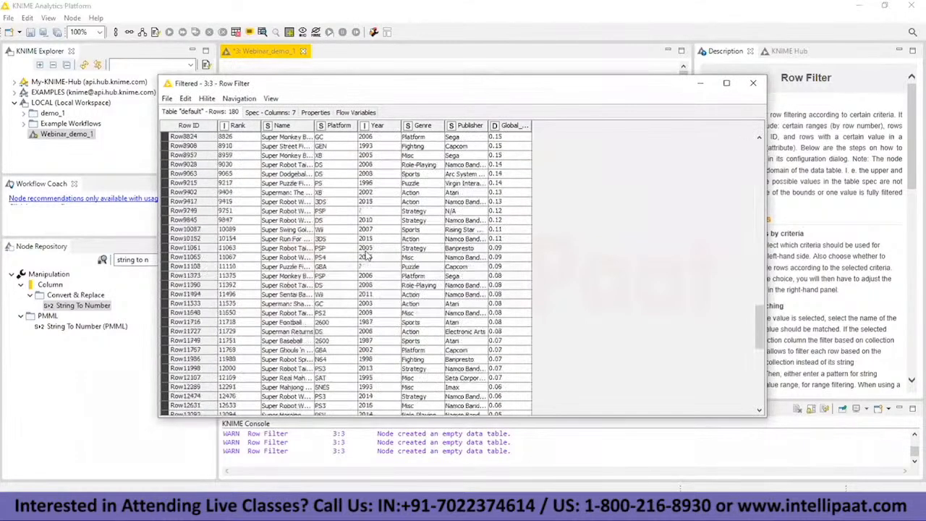
scroll(367, 255, "up", 20)
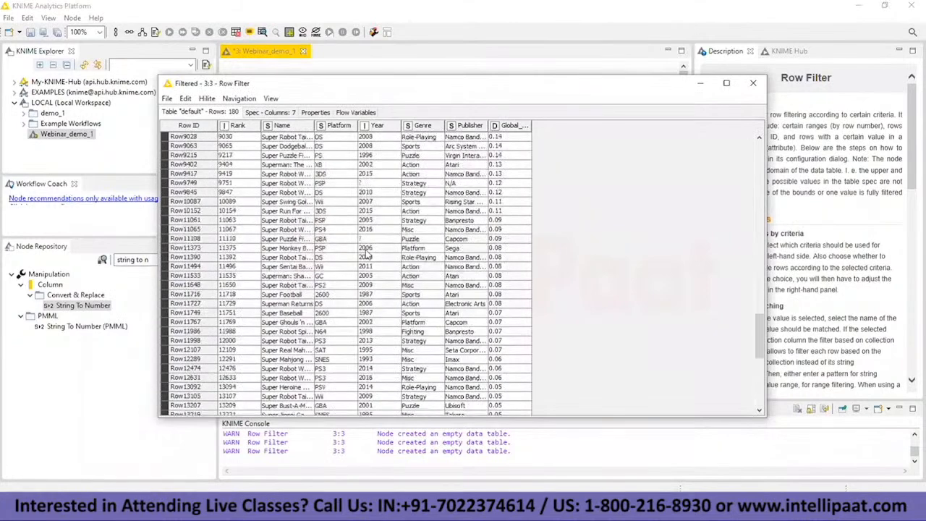
scroll(367, 254, "up", 15)
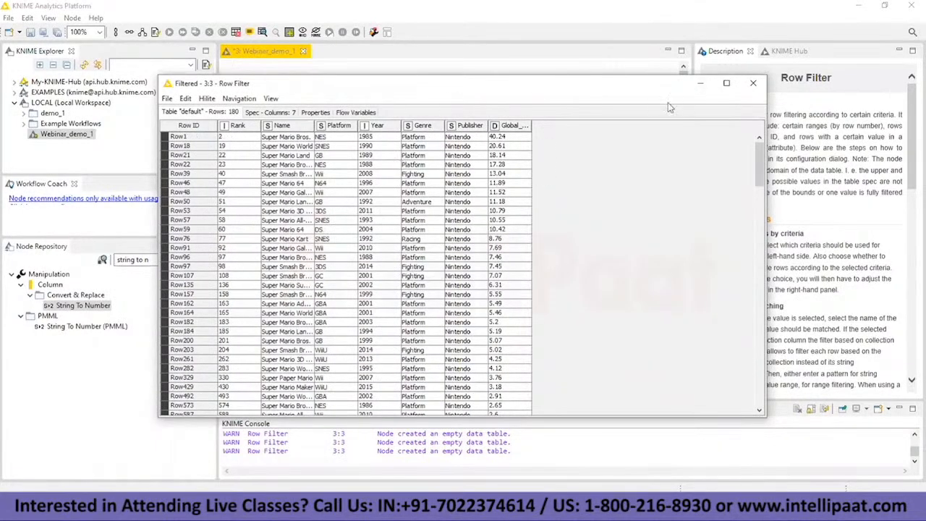
left_click(700, 83)
Step: Reconfigure the Row Filter's Name pattern to match Mario game titles, execute the node, and open its filtered table
right_click(553, 208)
left_click(609, 216)
right_click(555, 219)
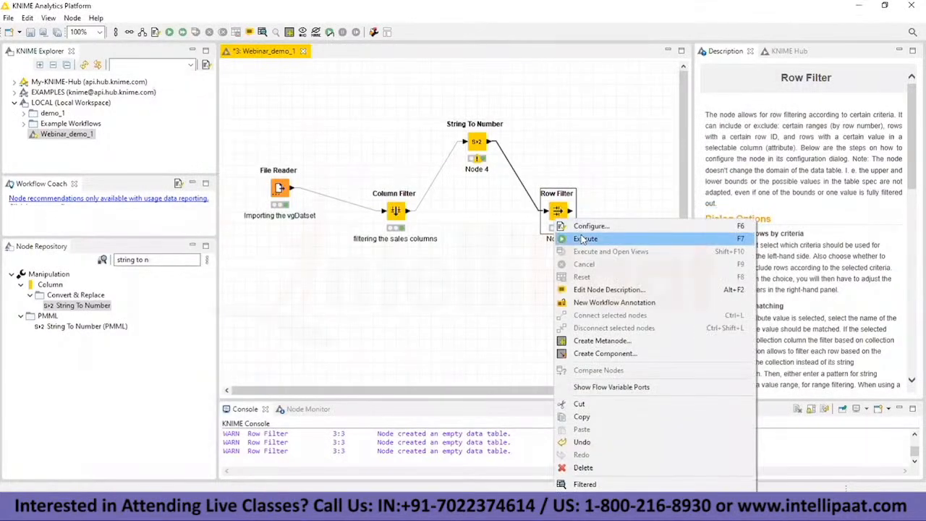
left_click(585, 239)
right_click(565, 225)
left_click(622, 489)
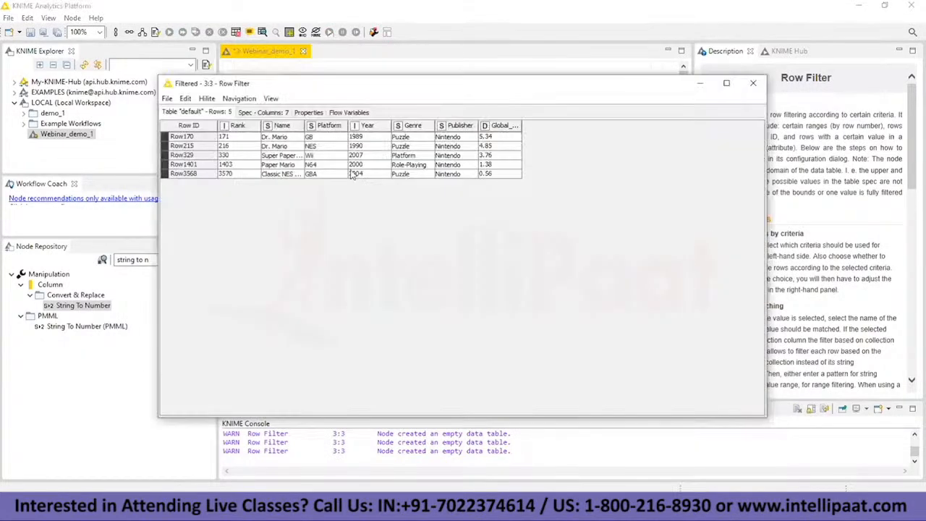
Step: Close the filtered Mario table, reopen the Row Filter configuration, and choose Year as the column to test
left_click(293, 155)
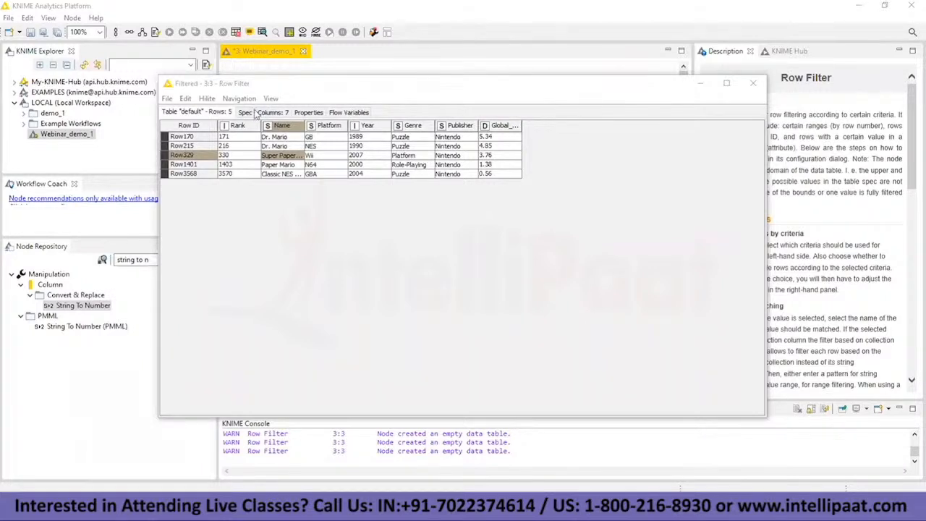
left_click(753, 82)
right_click(561, 214)
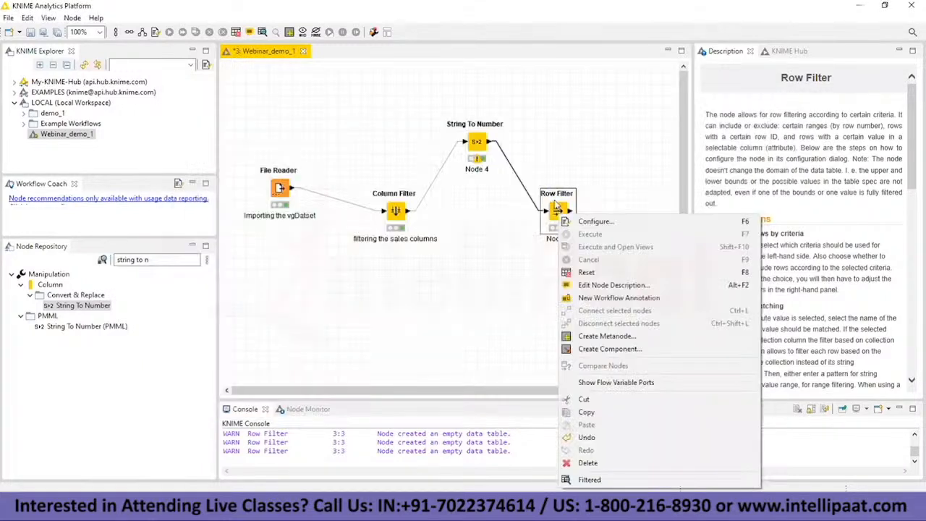
left_click(582, 224)
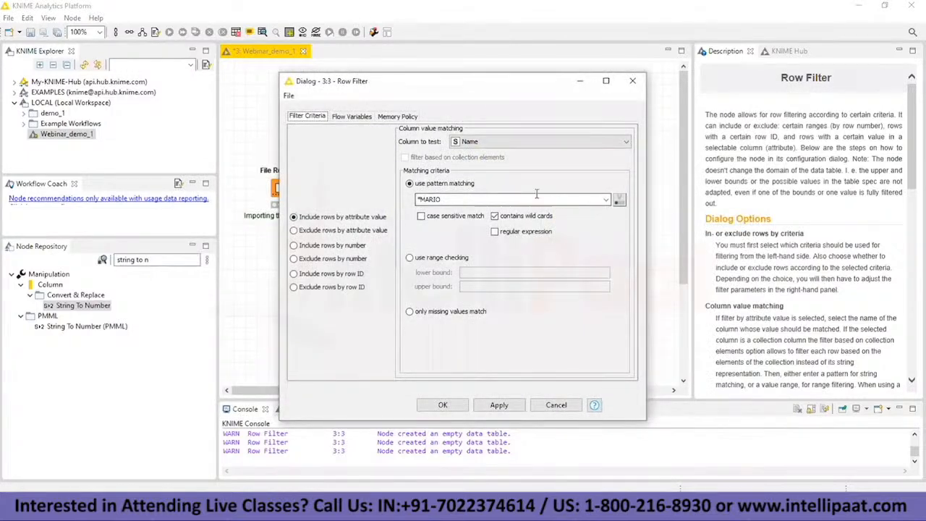
left_click(469, 142)
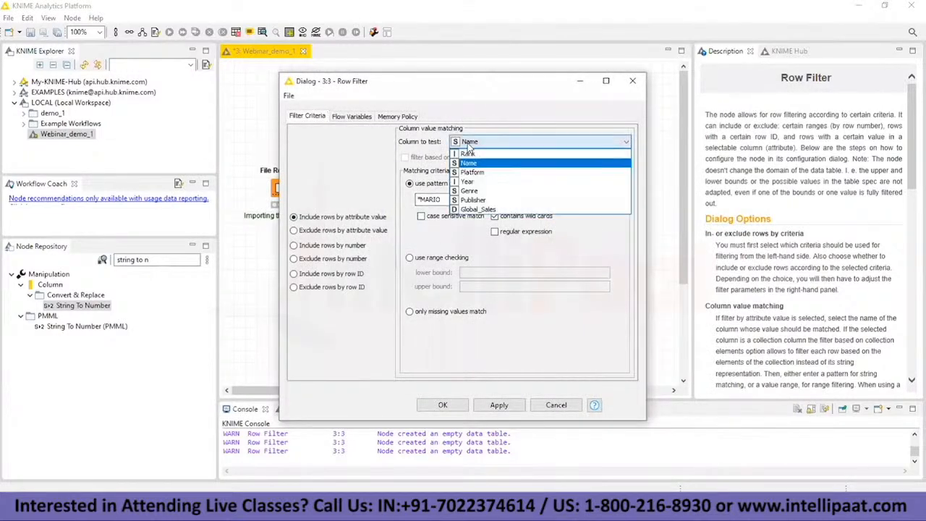
left_click(475, 182)
Step: Make the Row Filter use range checking with lower and upper bounds of 2012, and accept the configuration
left_click(418, 259)
left_click(476, 273)
type("2012")
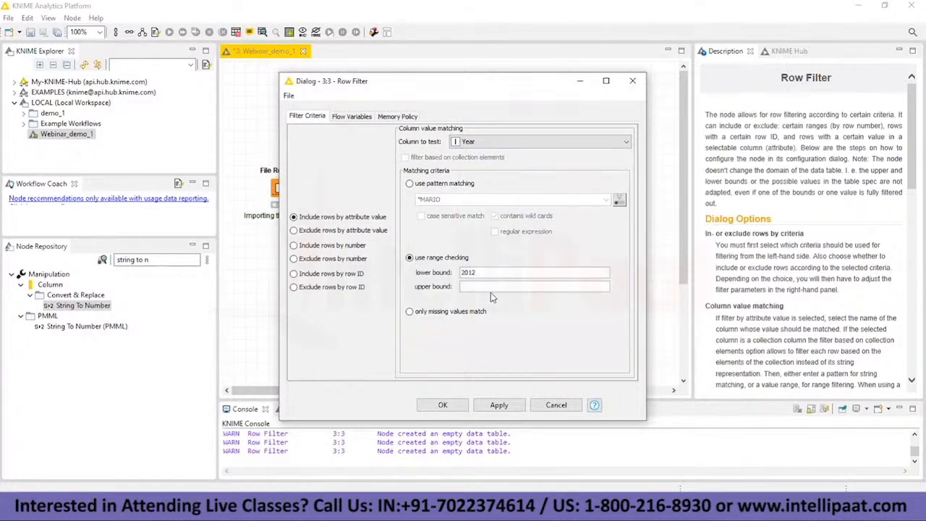
left_click(490, 292)
type("2012")
left_click(443, 405)
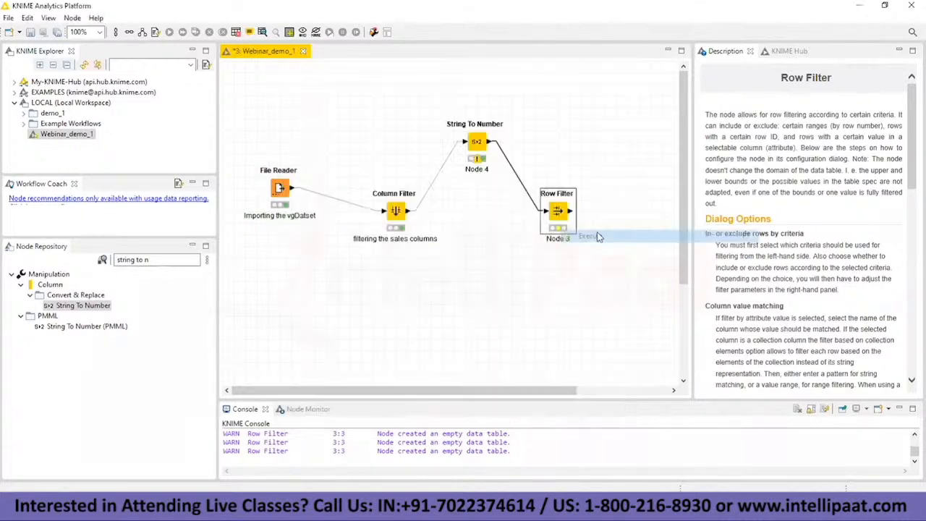
Step: Execute the Row Filter and look through its filtered table of 2012 games before minimizing it
right_click(567, 224)
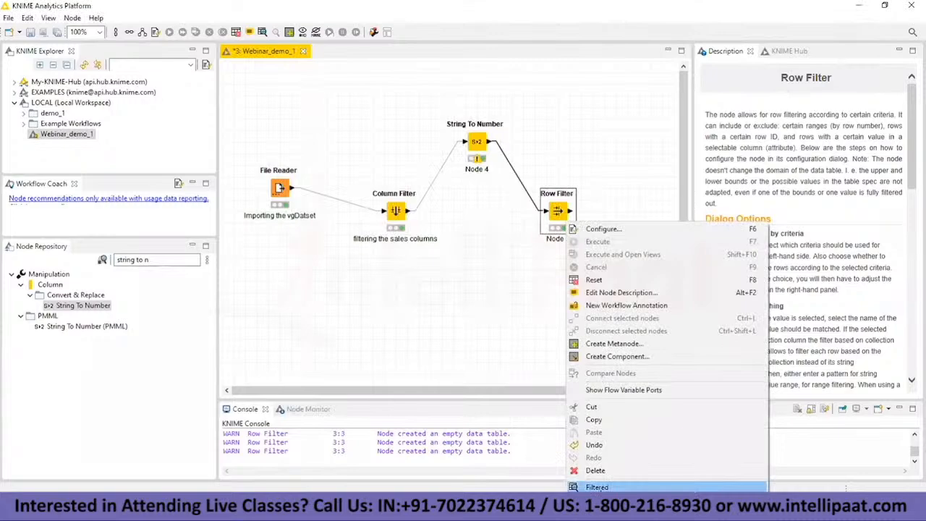
left_click(597, 487)
scroll(314, 203, "down", 20)
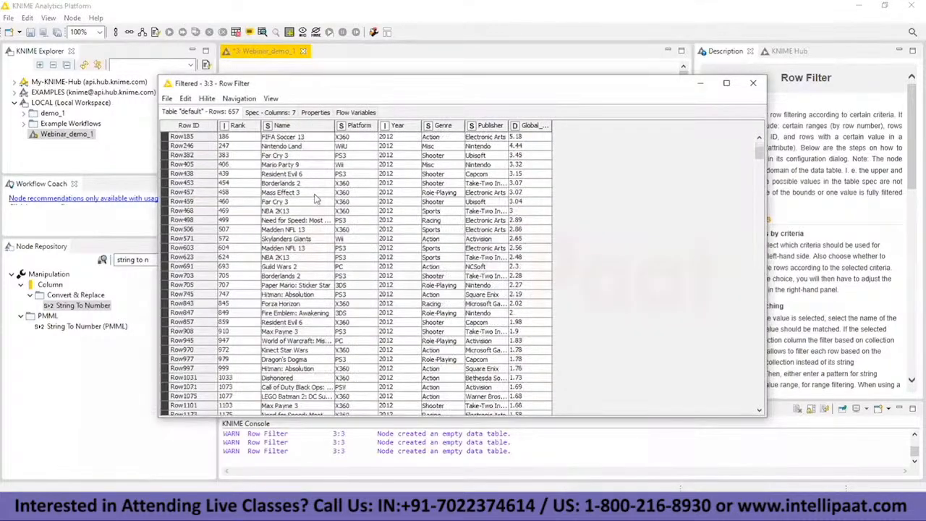
scroll(326, 189, "down", 13)
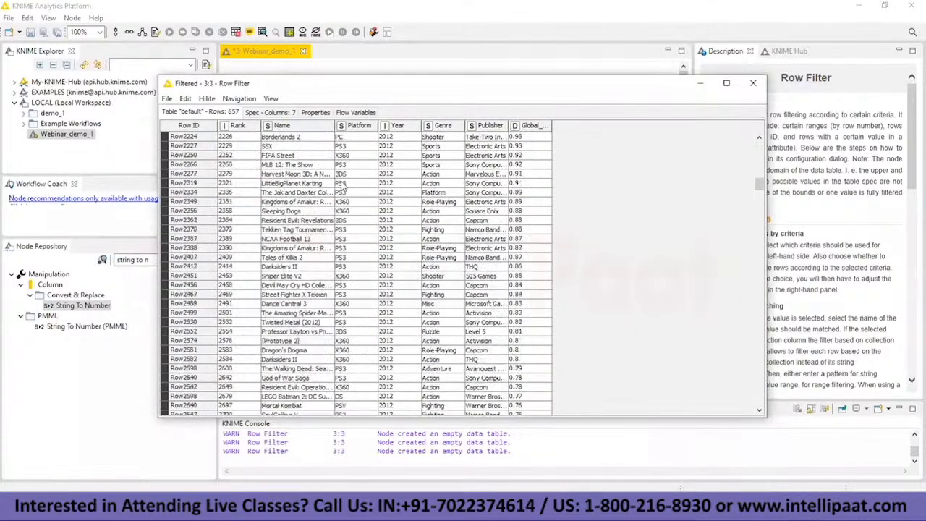
scroll(343, 189, "down", 15)
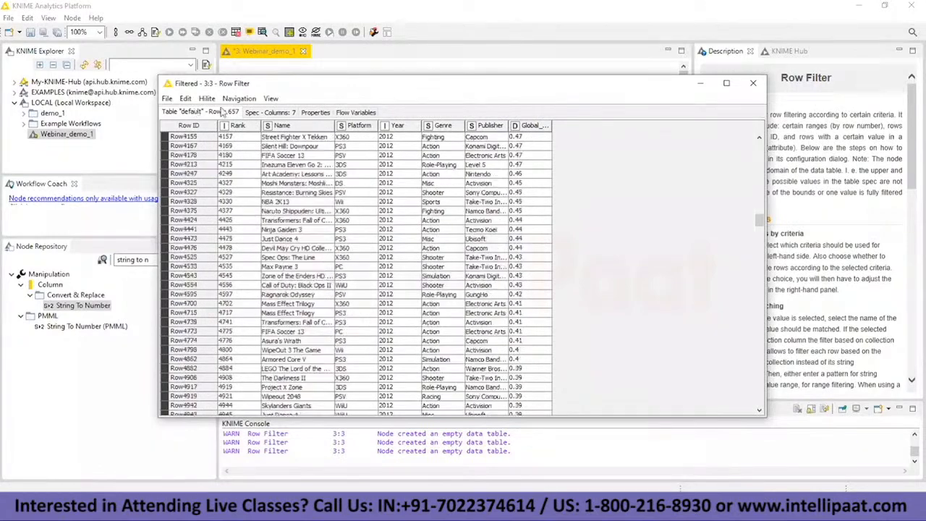
scroll(246, 119, "up", 15)
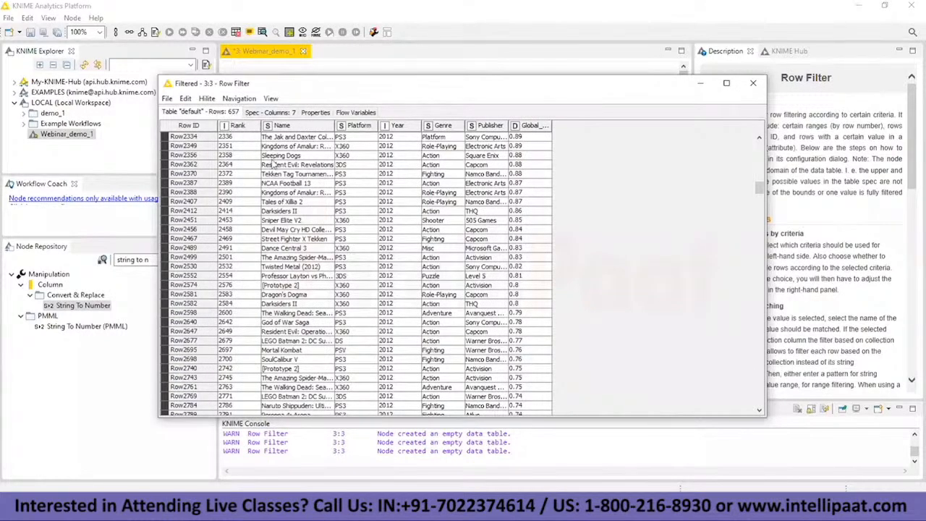
scroll(398, 206, "up", 10)
scroll(397, 206, "up", 11)
left_click(701, 83)
Step: Switch to the Notepad notes and review the grouping task and the question about the count of games per category
key("alt+Tab")
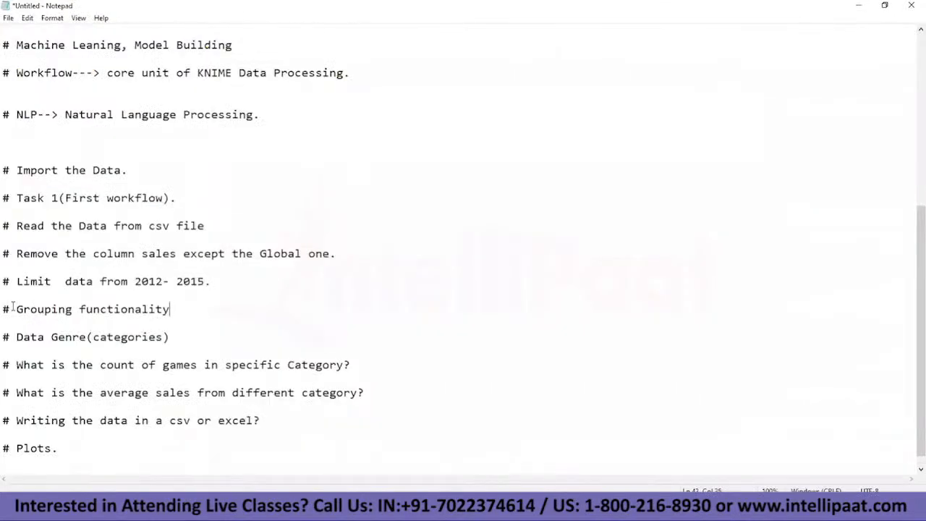
left_click_drag(13, 309, 184, 316)
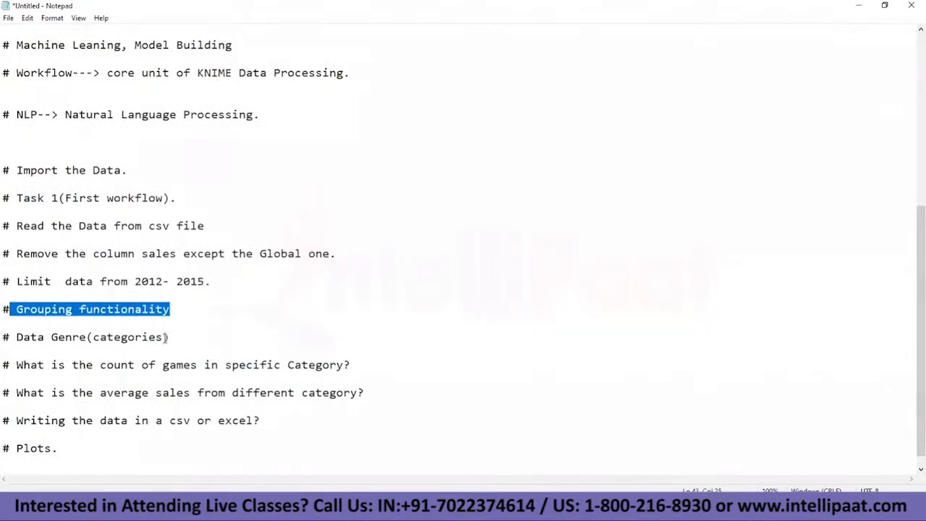
left_click(165, 337)
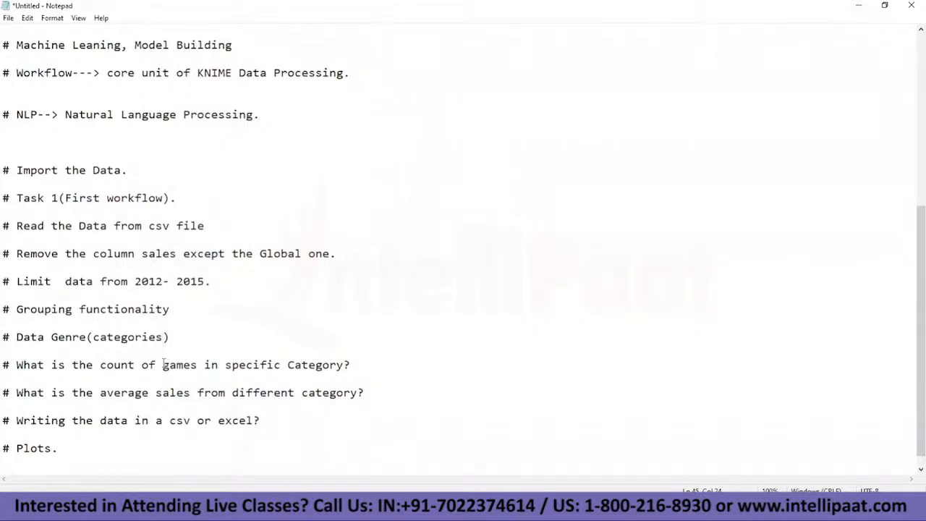
left_click_drag(160, 364, 364, 358)
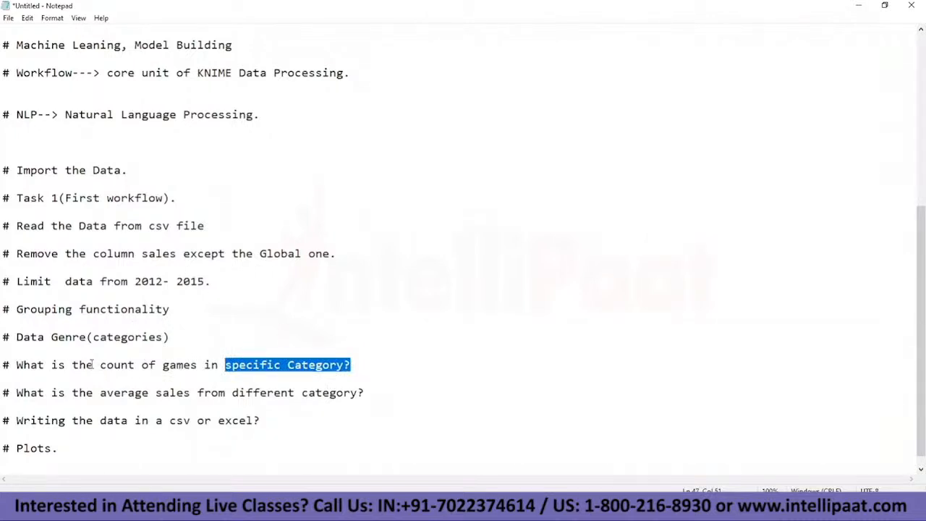
left_click_drag(74, 365, 163, 365)
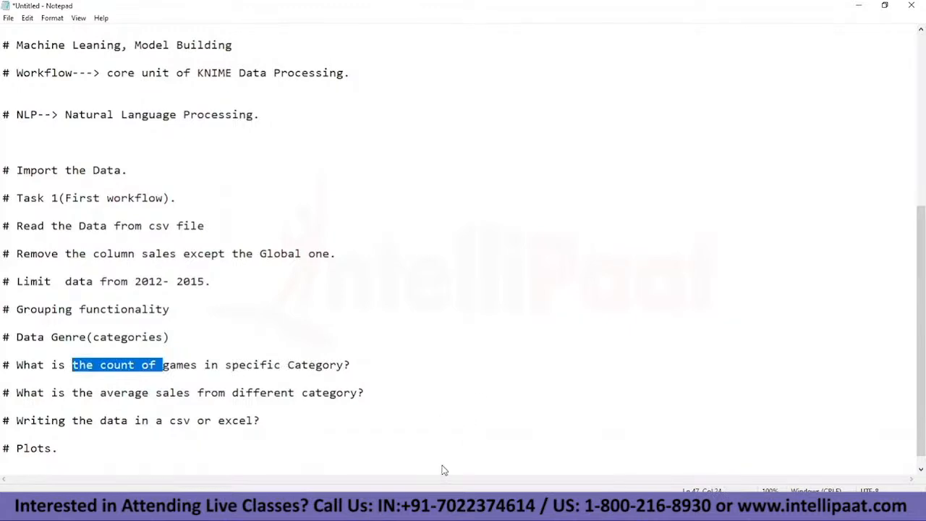
Step: Switch back to KNIME, search the node repository for group, and add a GroupBy node below the Column Filter
mouse_move(555, 510)
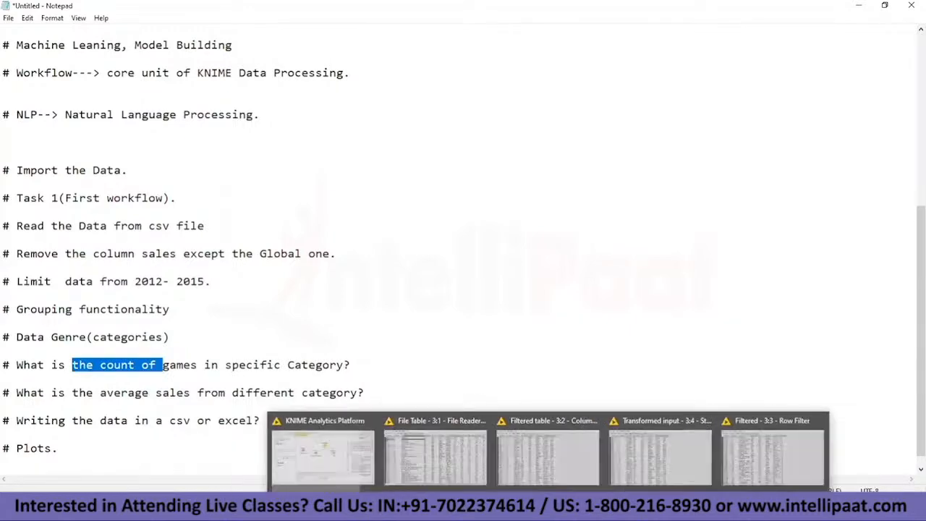
left_click(353, 455)
left_click(167, 263)
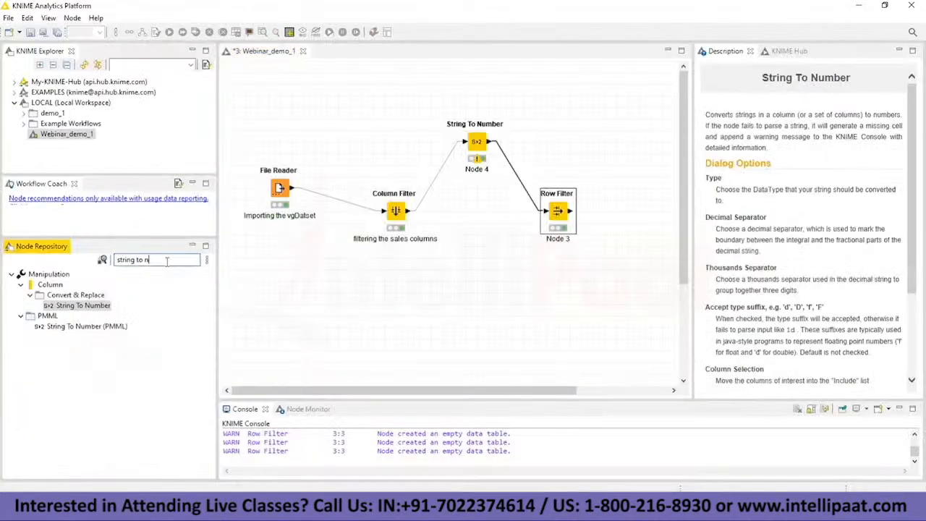
key("BackSpace")
key("BackSpace")
key("BackSpace")
key("BackSpace")
key("BackSpace")
key("BackSpace")
key("BackSpace")
key("BackSpace")
key("BackSpace")
type("gr")
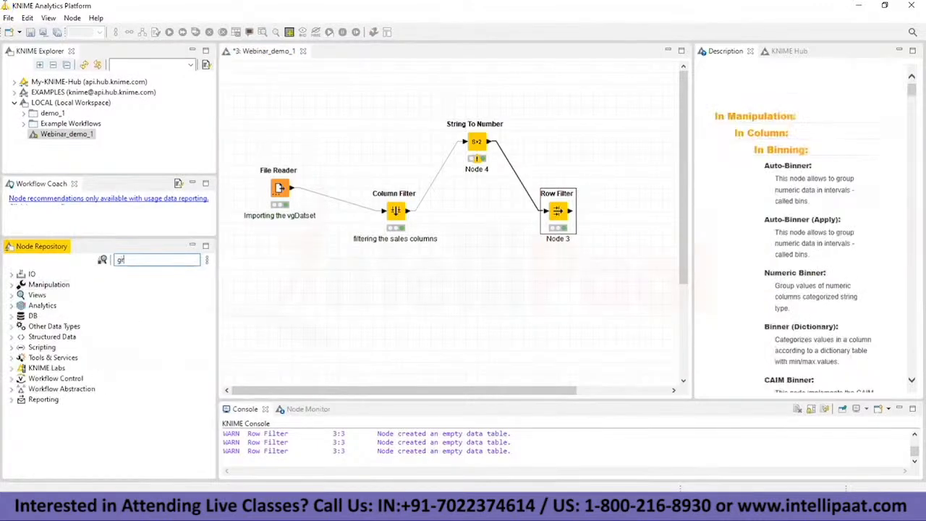
type("oup")
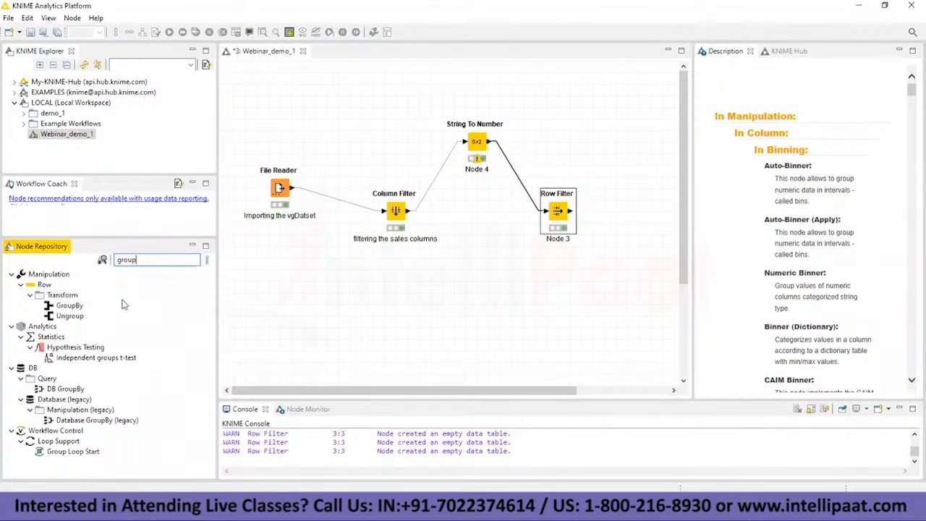
left_click_drag(73, 306, 418, 337)
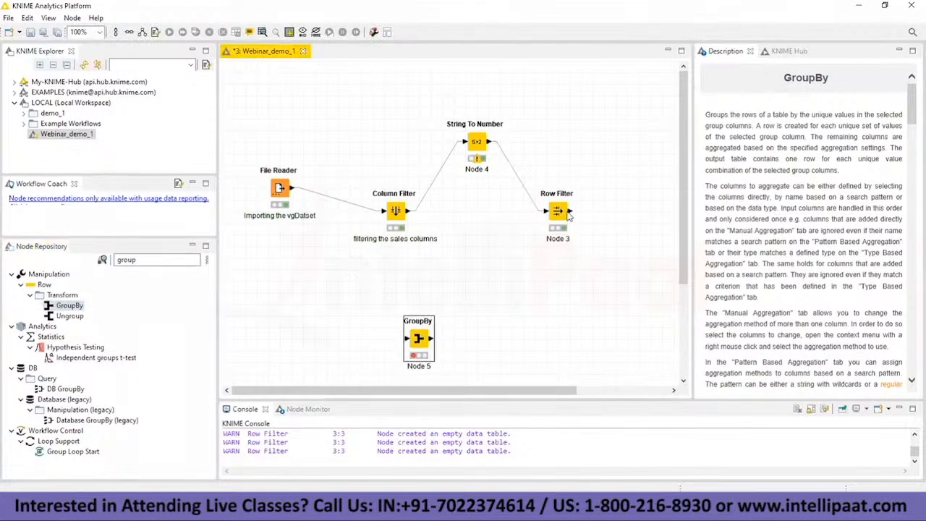
Step: Connect the Row Filter's output to the GroupBy node and open the GroupBy configuration
left_click_drag(570, 213, 406, 337)
left_click(419, 340)
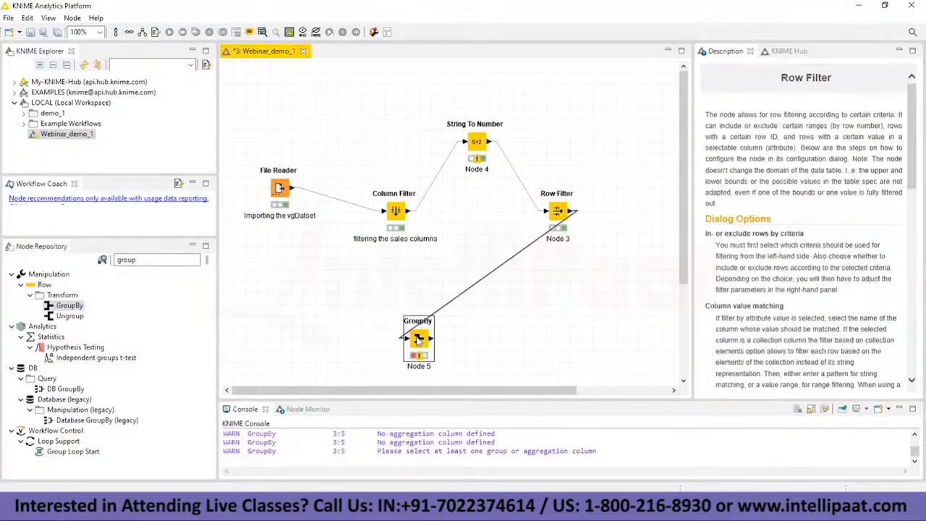
right_click(418, 339)
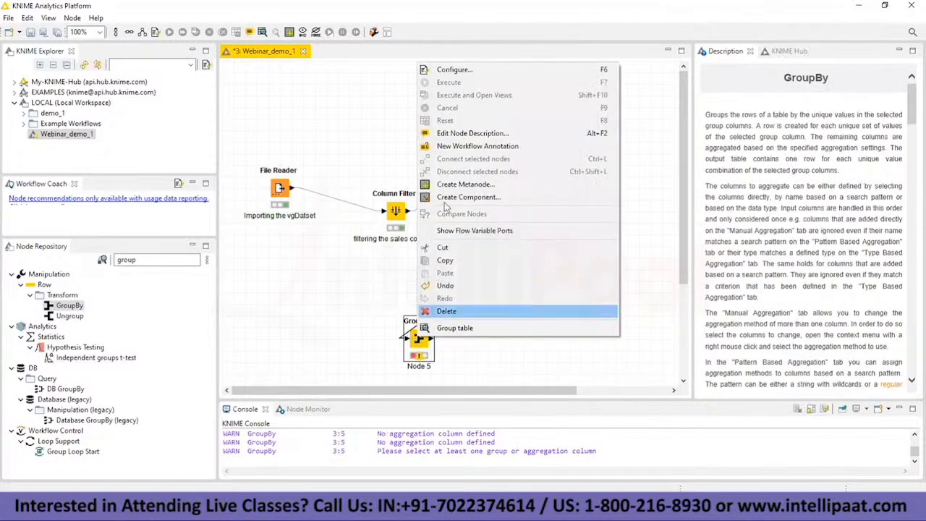
left_click(464, 73)
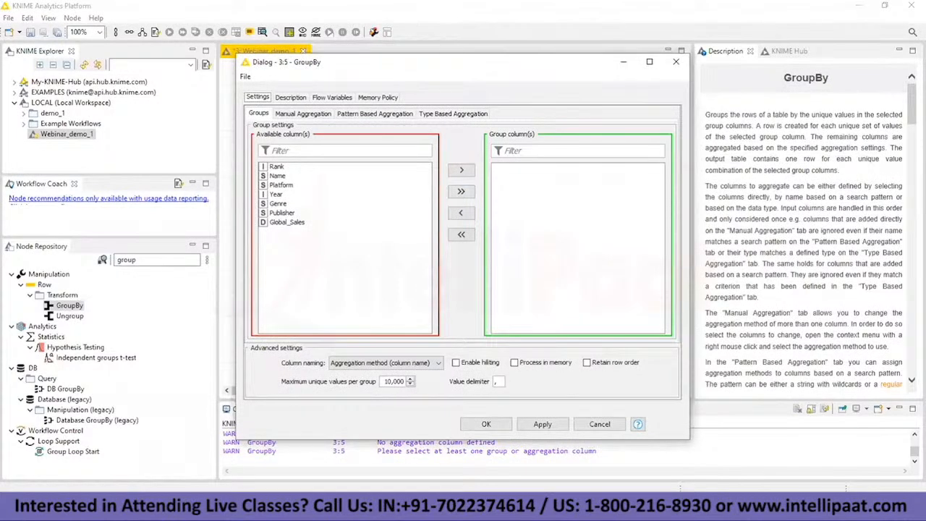
Step: Recheck the game-count question in the Notepad notes and examine the Genre column in the Column Filter's table
key("alt+Tab")
left_click(102, 366)
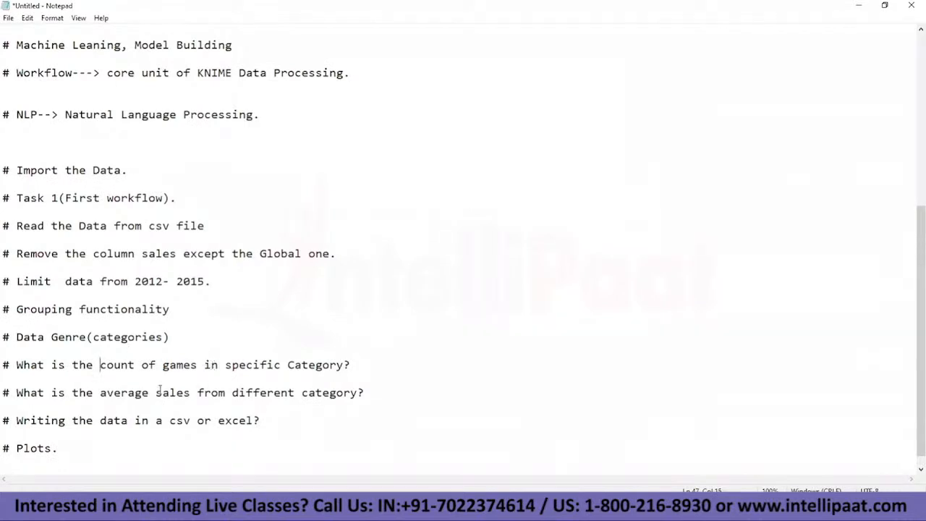
left_click_drag(227, 366, 343, 360)
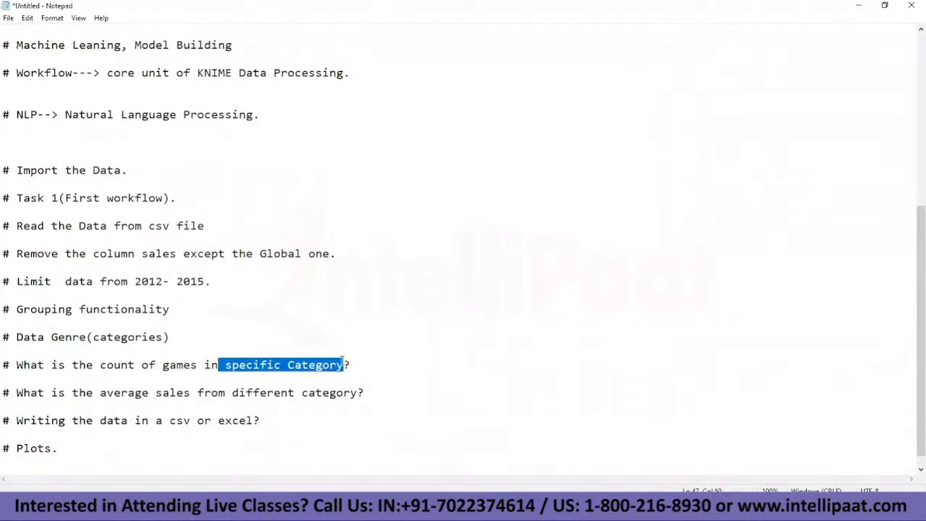
left_click(359, 357)
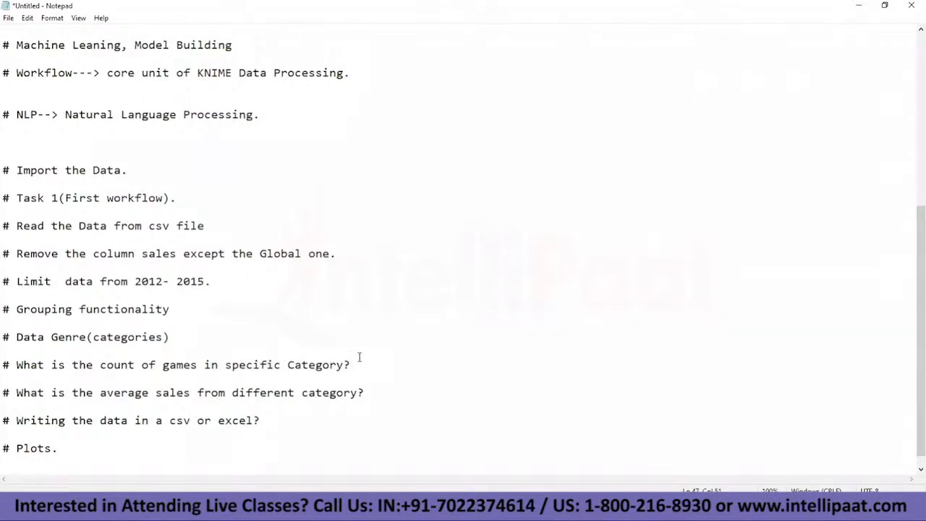
key("alt+Tab")
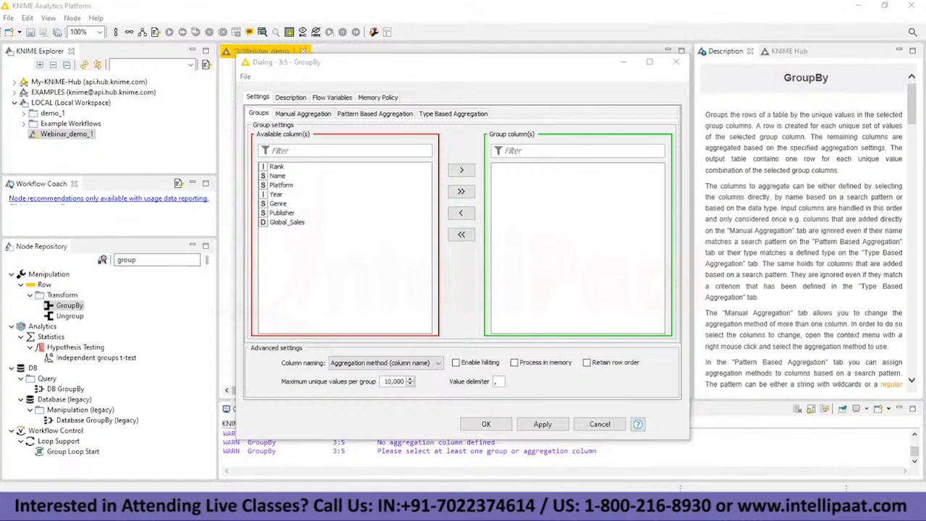
left_click(553, 466)
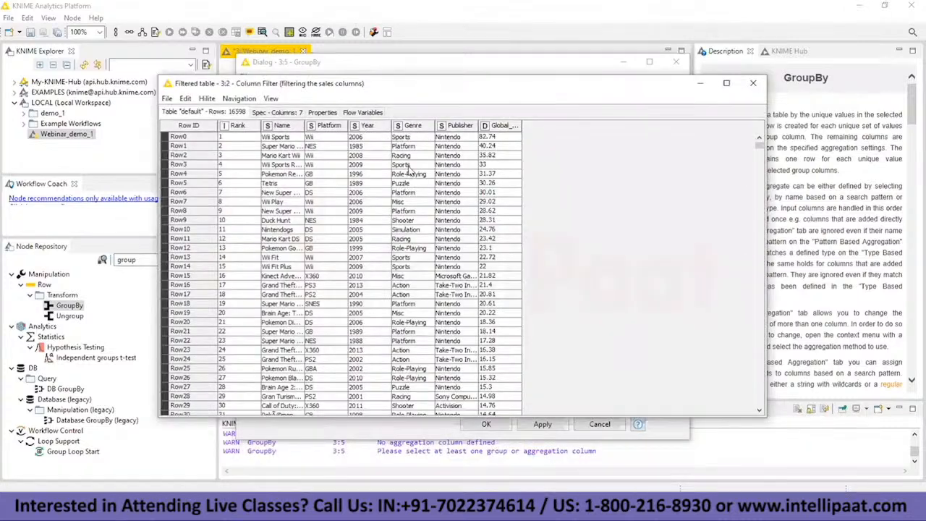
Step: Set Genre as the GroupBy group column, aggregate Name by Count, and accept the settings
key("alt+Tab")
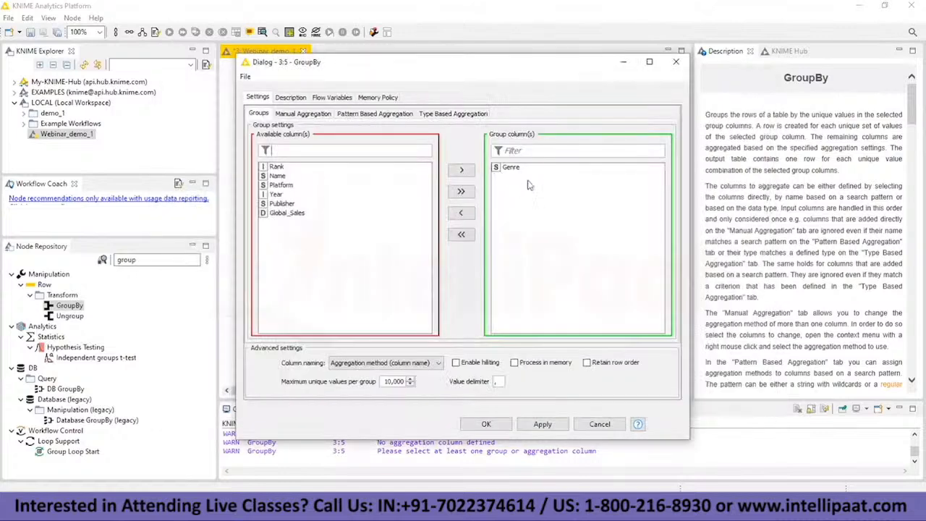
left_click(310, 115)
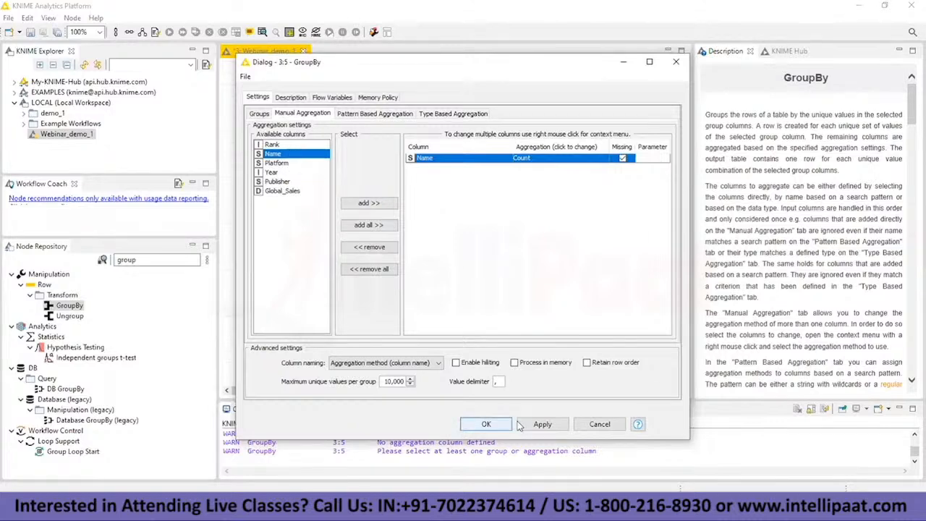
left_click(542, 426)
left_click(487, 425)
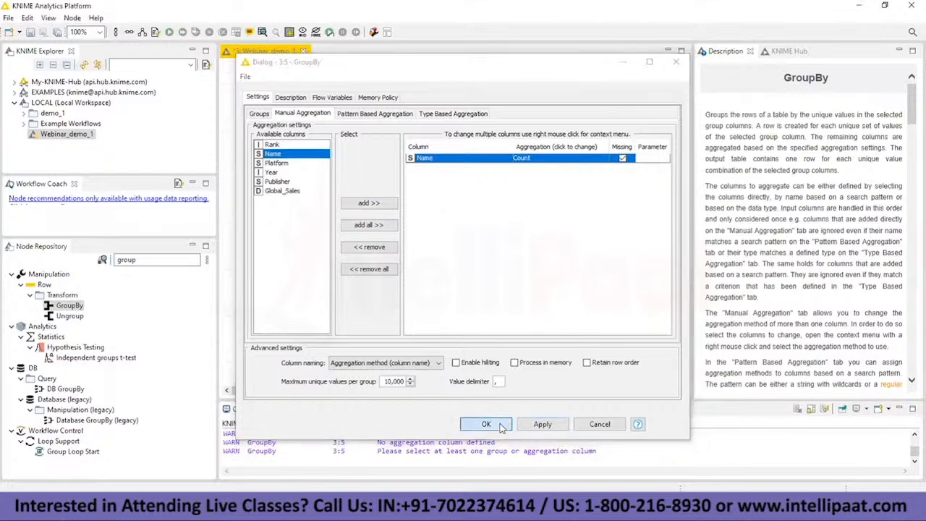
Step: Execute the GroupBy node and open its group table to read the game count per genre
right_click(434, 341)
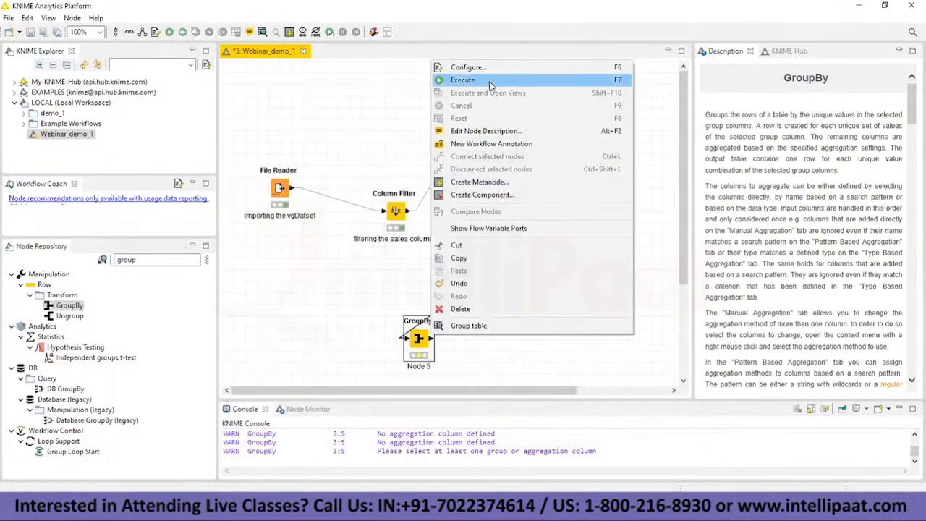
left_click(489, 86)
right_click(433, 339)
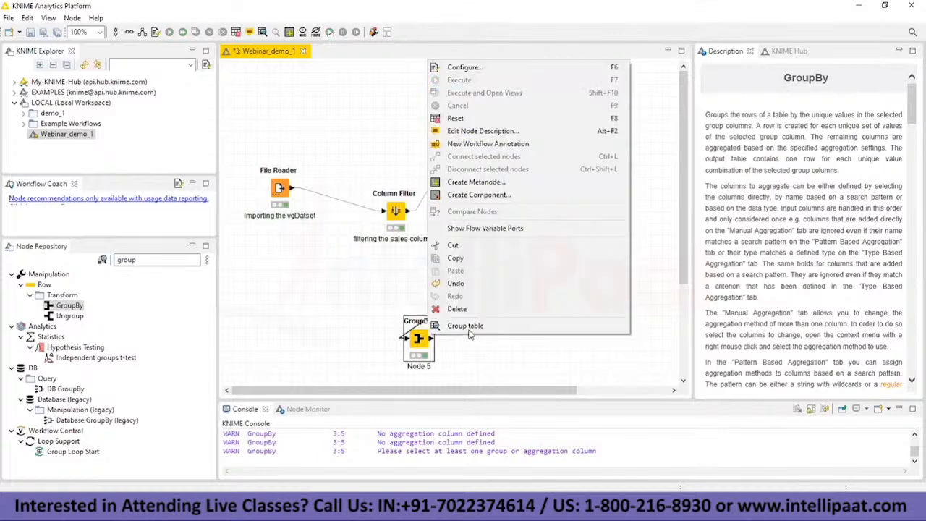
left_click(469, 325)
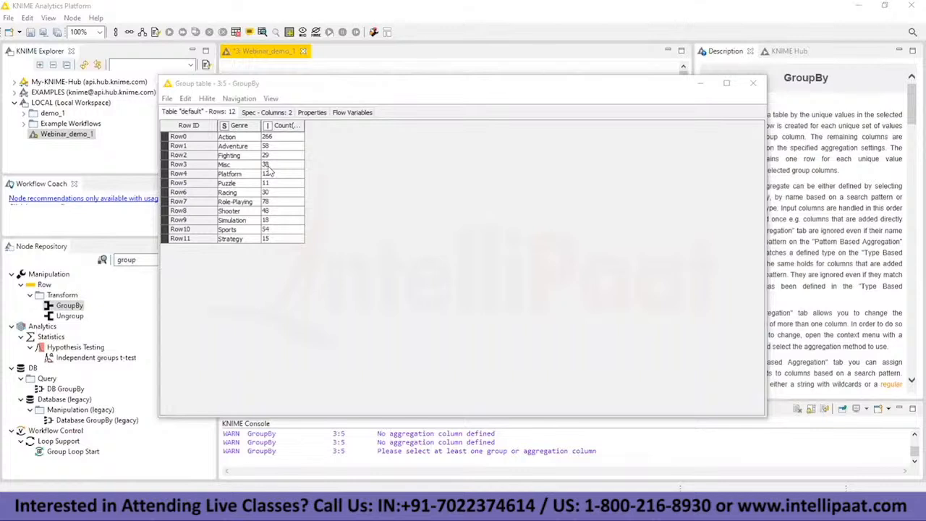
Step: Reopen the GroupBy configuration and compare its group columns with the Row Filter's filtered table
left_click(701, 83)
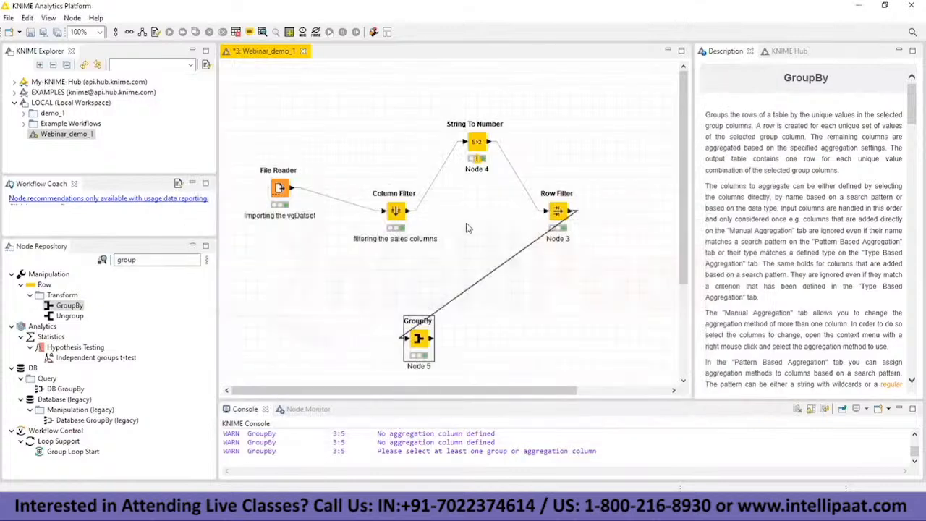
right_click(423, 321)
left_click(363, 291)
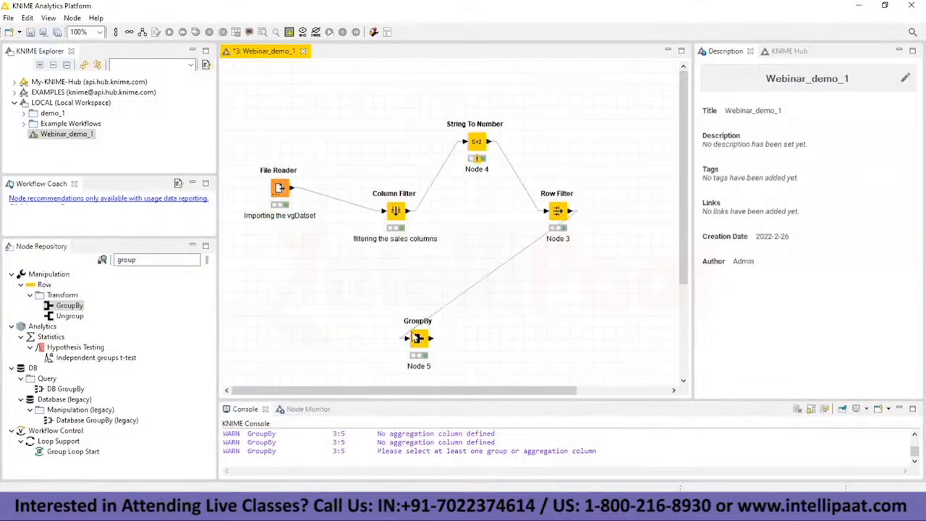
double_click(418, 337)
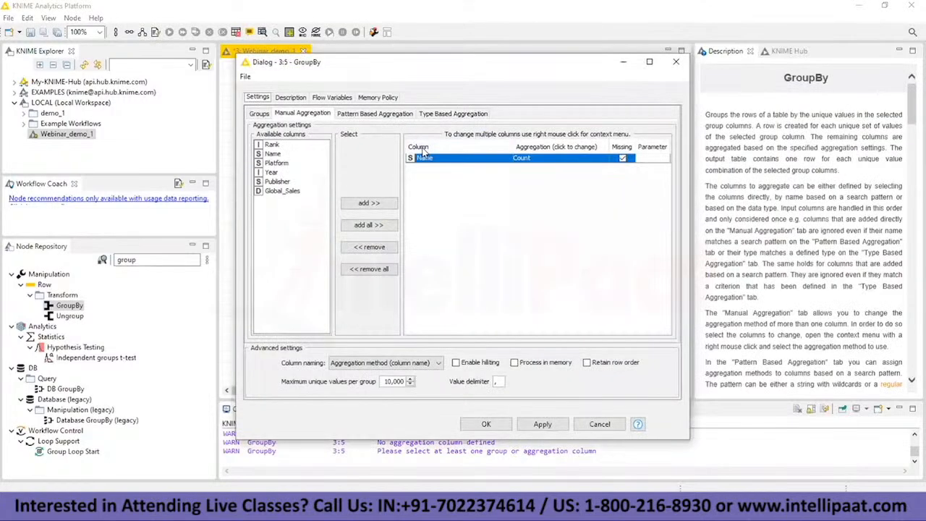
left_click(260, 114)
key("alt+Tab")
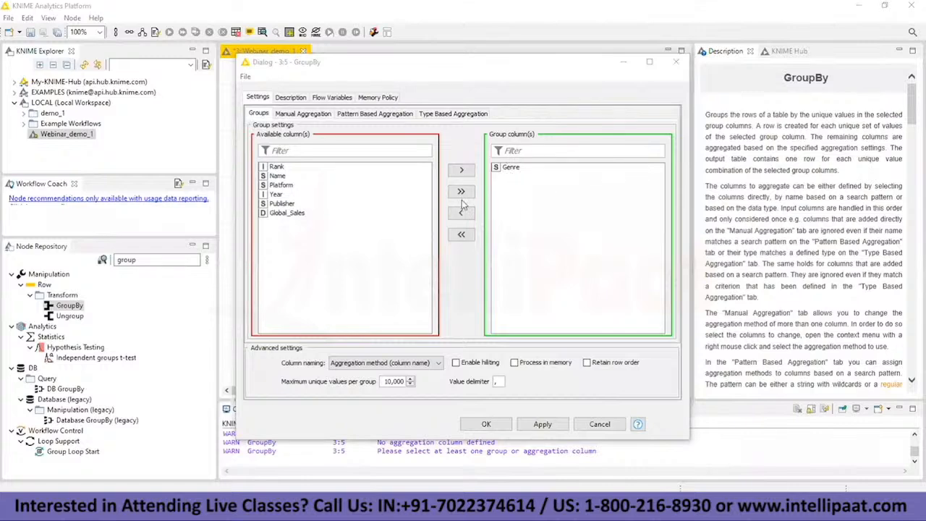
mouse_move(548, 506)
left_click(748, 445)
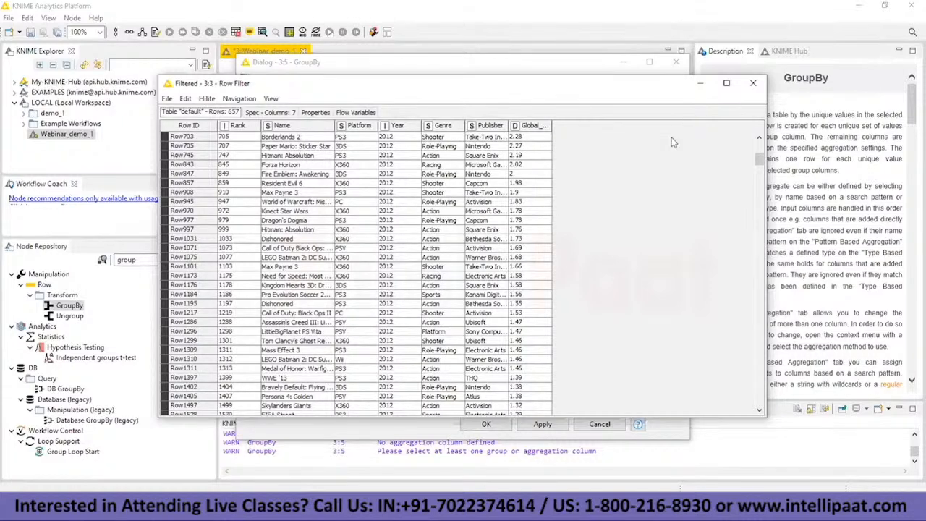
left_click(700, 82)
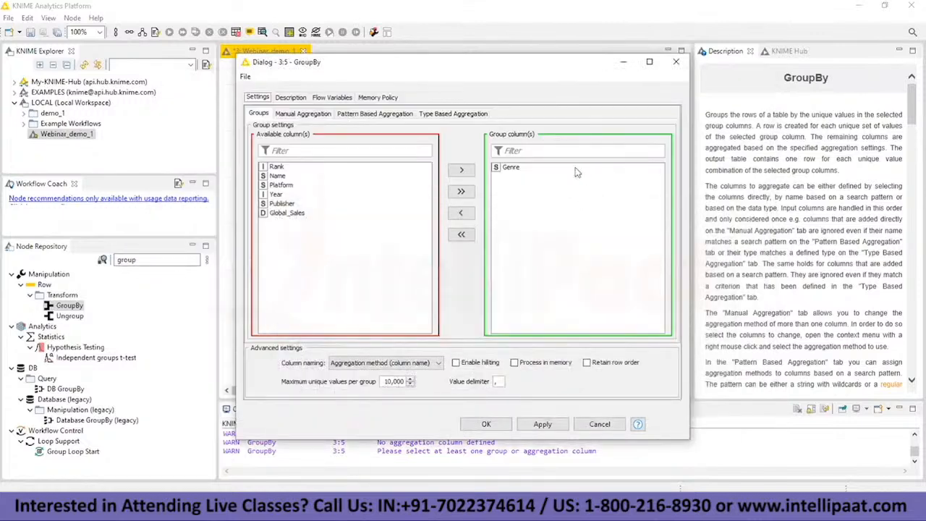
Step: Aggregate Publisher by Count in the GroupBy node's manual aggregation, in place of Name, and accept the settings
left_click(291, 113)
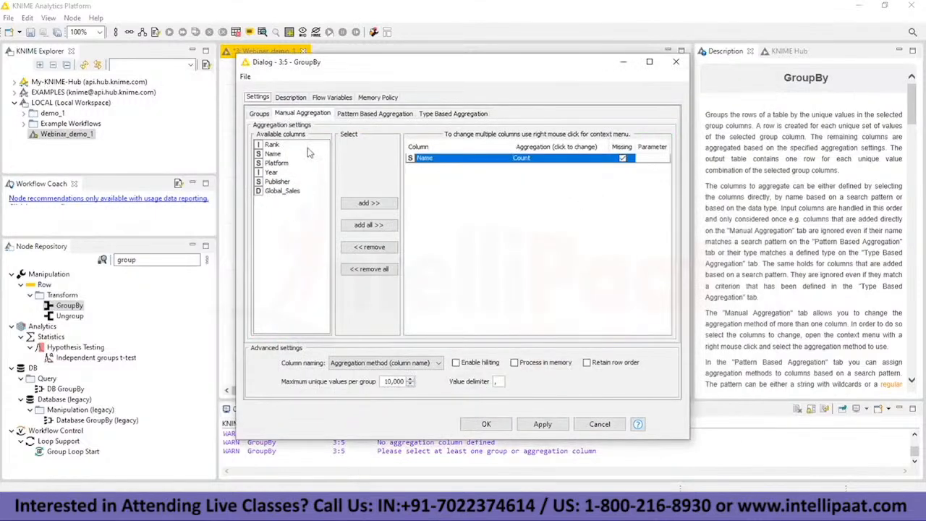
left_click(288, 182)
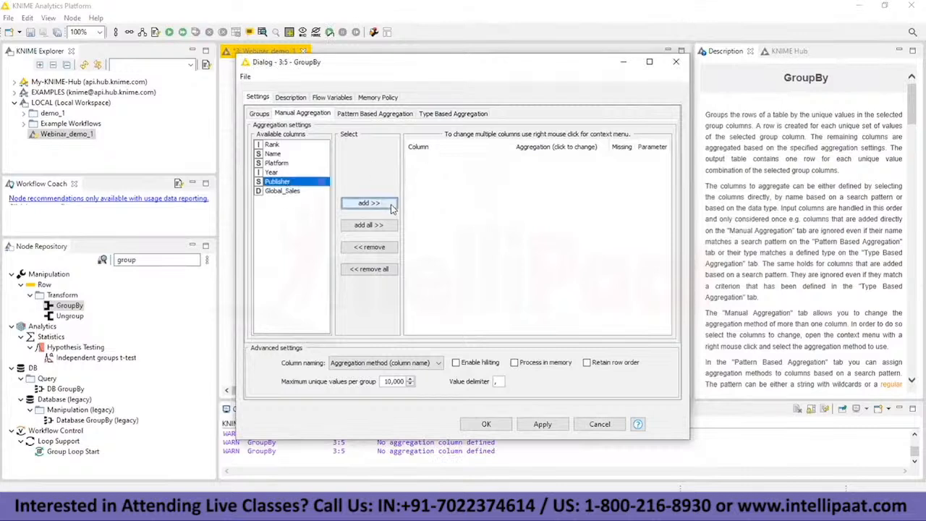
left_click(368, 202)
left_click(568, 163)
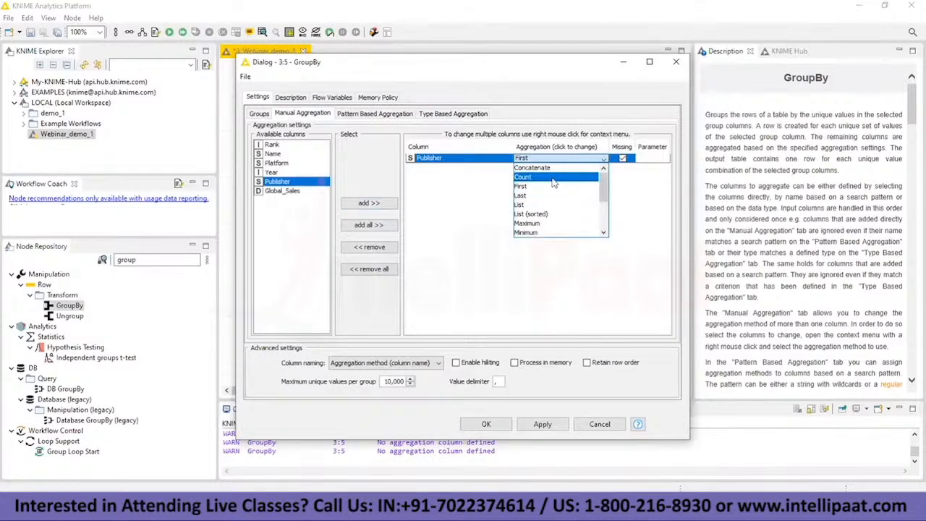
left_click(555, 185)
left_click(487, 424)
Step: Execute the GroupBy node and read the publisher count per genre in its group table
right_click(429, 331)
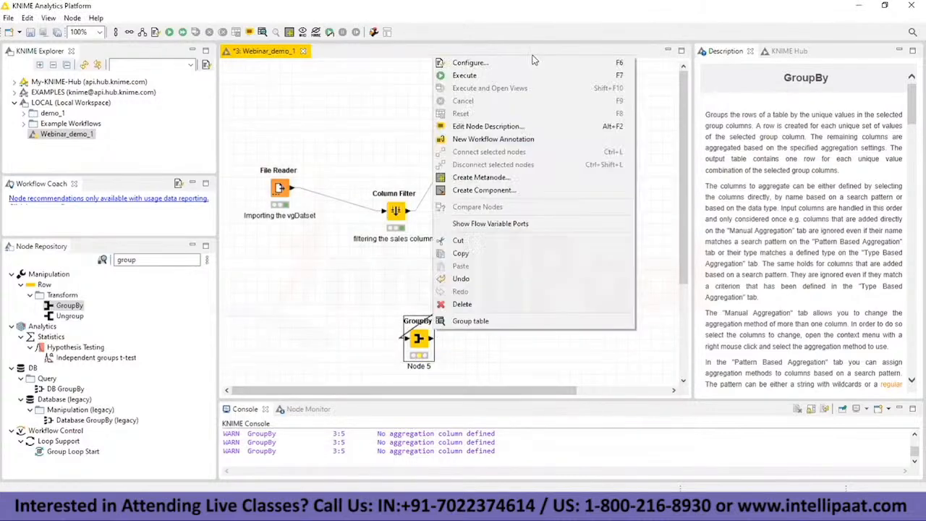
left_click(516, 76)
right_click(416, 340)
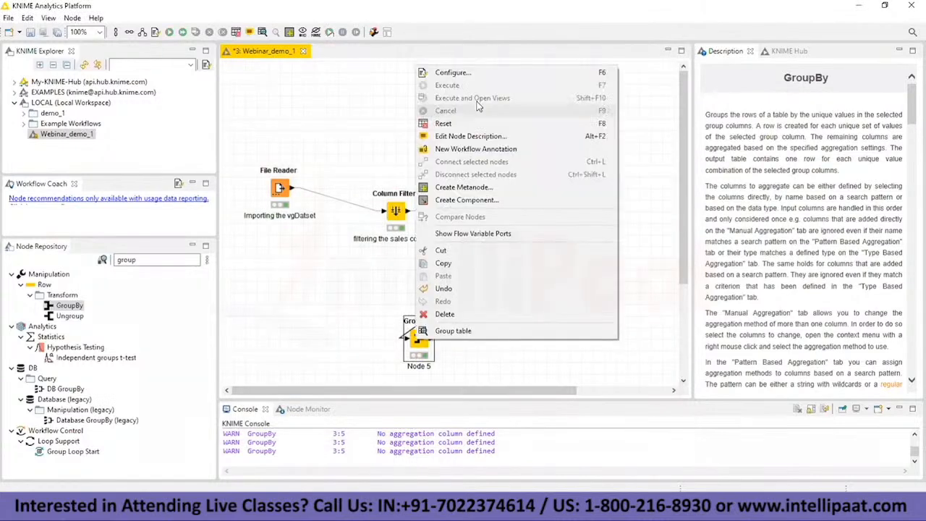
left_click(467, 334)
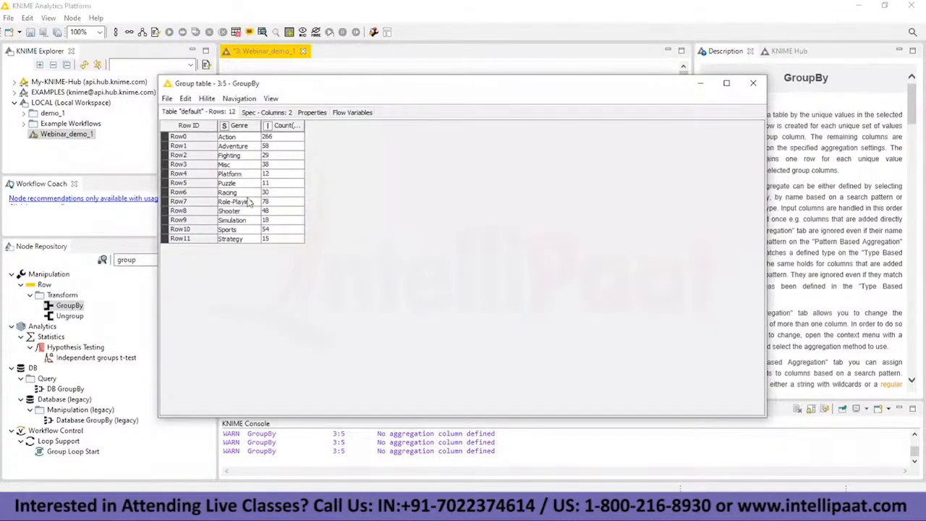
left_click(701, 78)
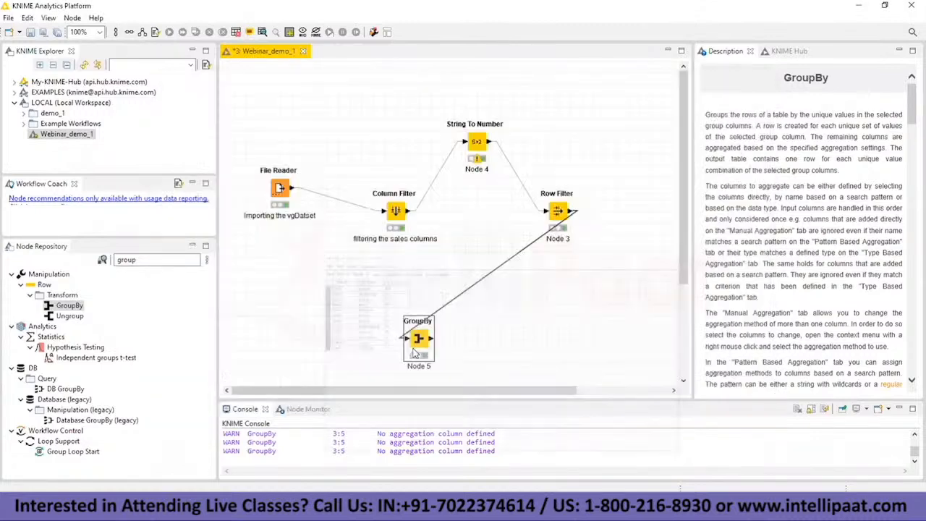
Step: Review the Row Filter's filtered table again
right_click(416, 339)
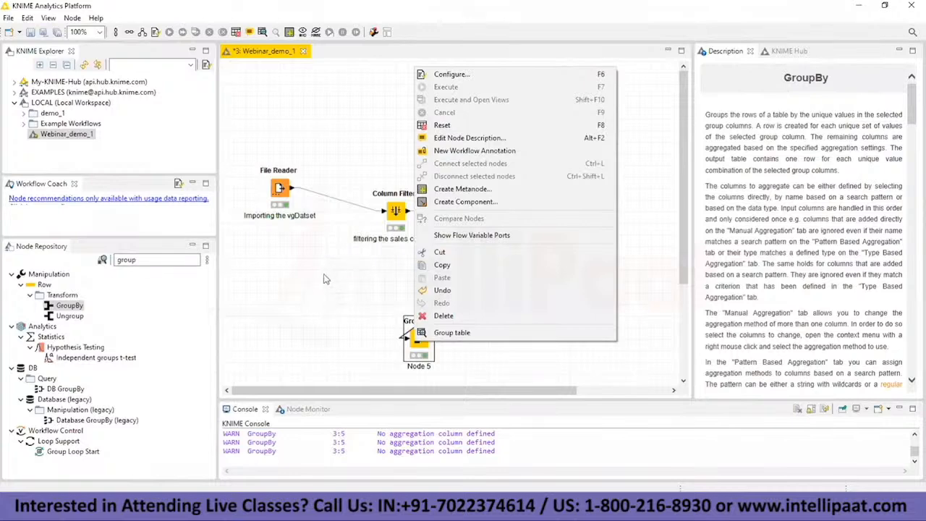
left_click(609, 507)
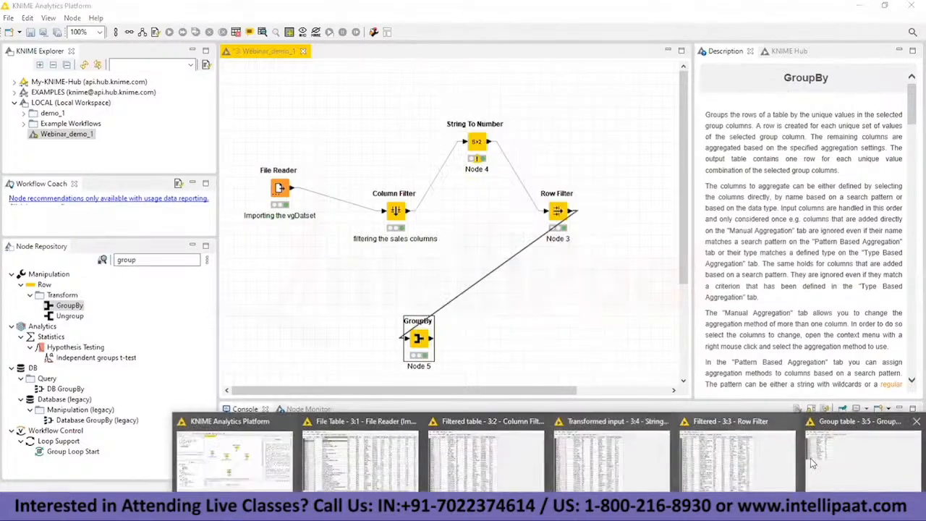
left_click(752, 462)
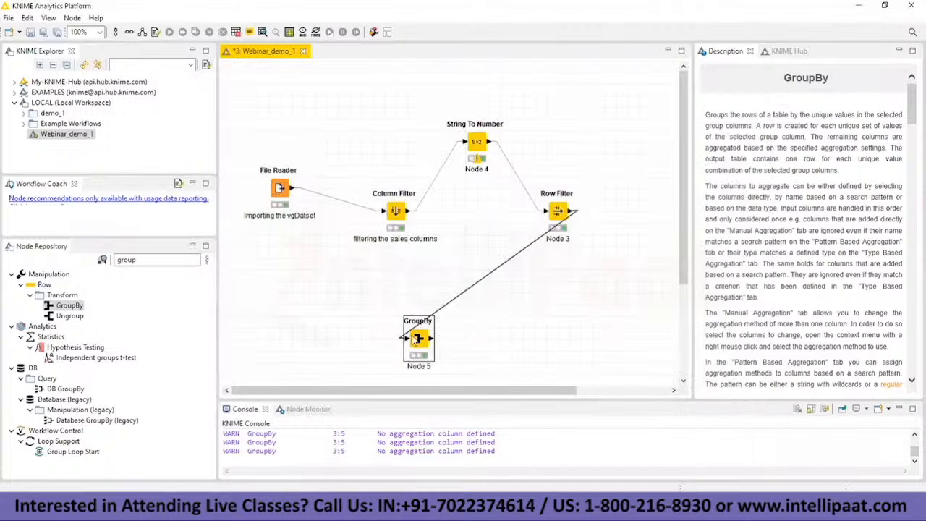
Step: Shift the GroupBy node slightly to the right in the workflow and label it "Count of categories of game"
left_click_drag(441, 338, 464, 342)
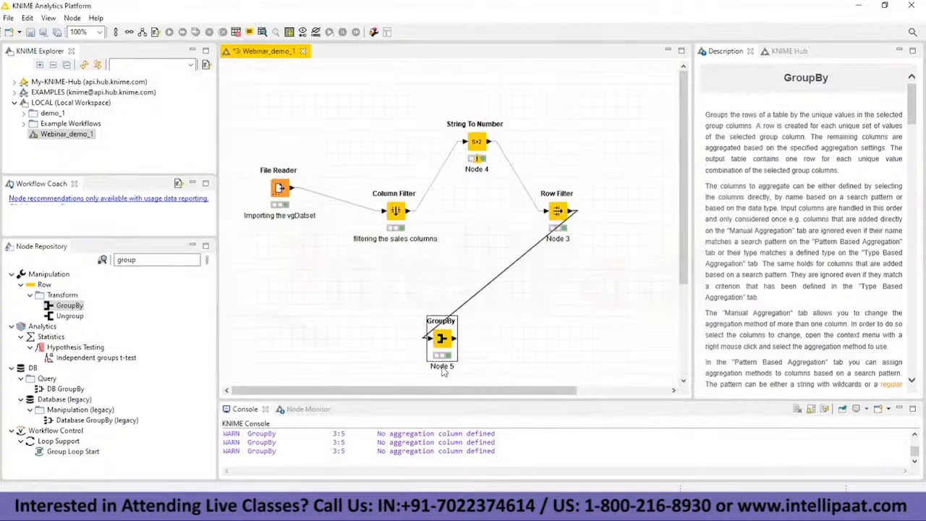
left_click(442, 367)
key("BackSpace")
type("Count of categories of game")
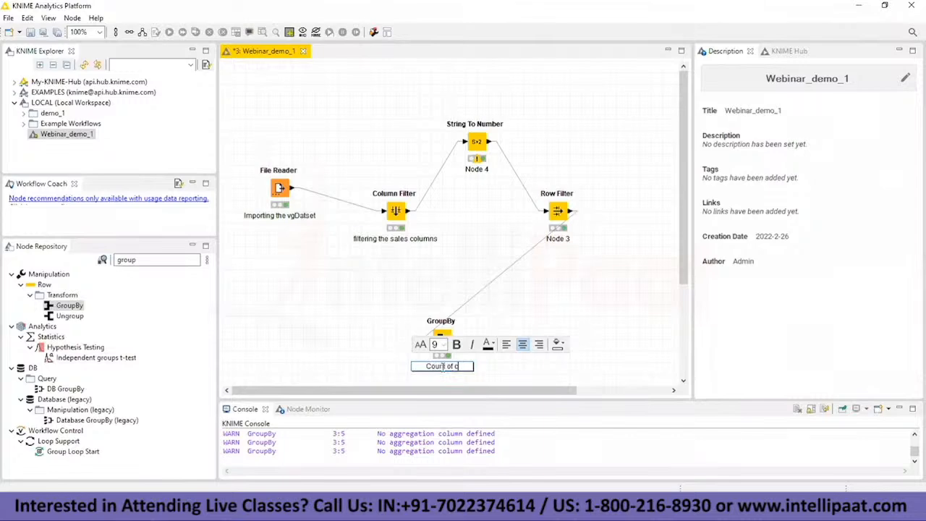
left_click(322, 222)
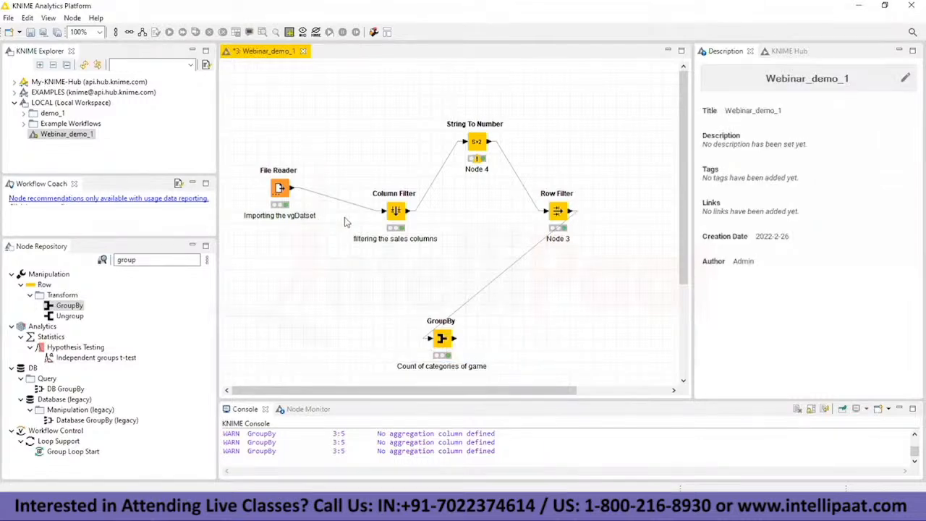
Step: Switch to the Notepad notes to review the question about average sales per category, and return to the KNIME workflow
key("alt+Tab")
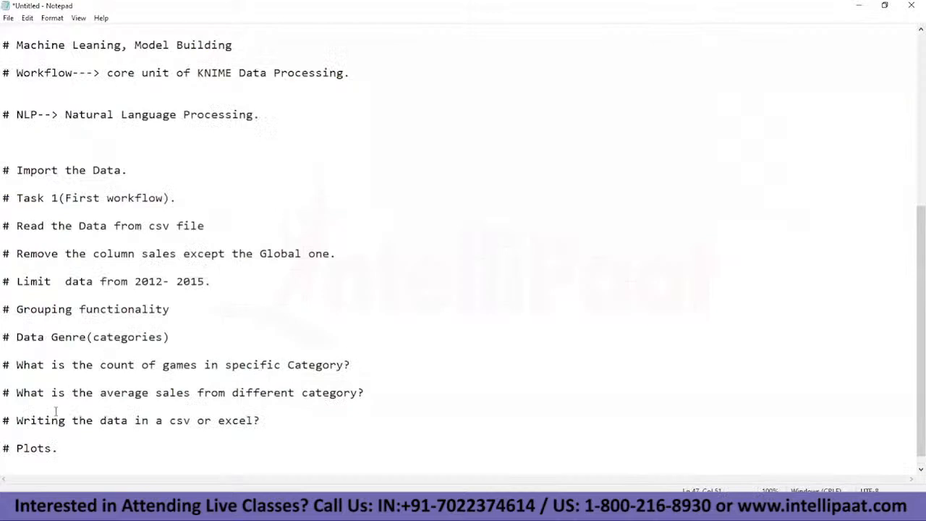
left_click_drag(51, 393, 366, 395)
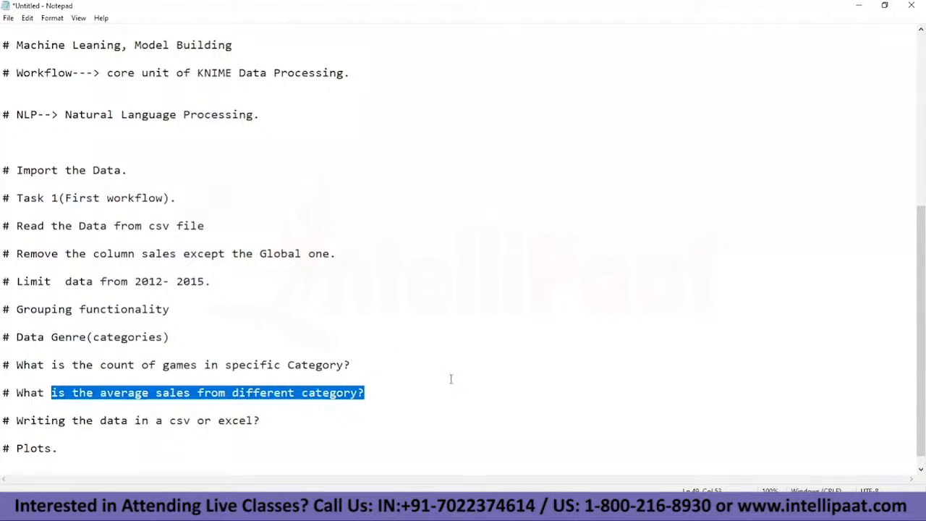
left_click(527, 507)
left_click(553, 507)
left_click(278, 457)
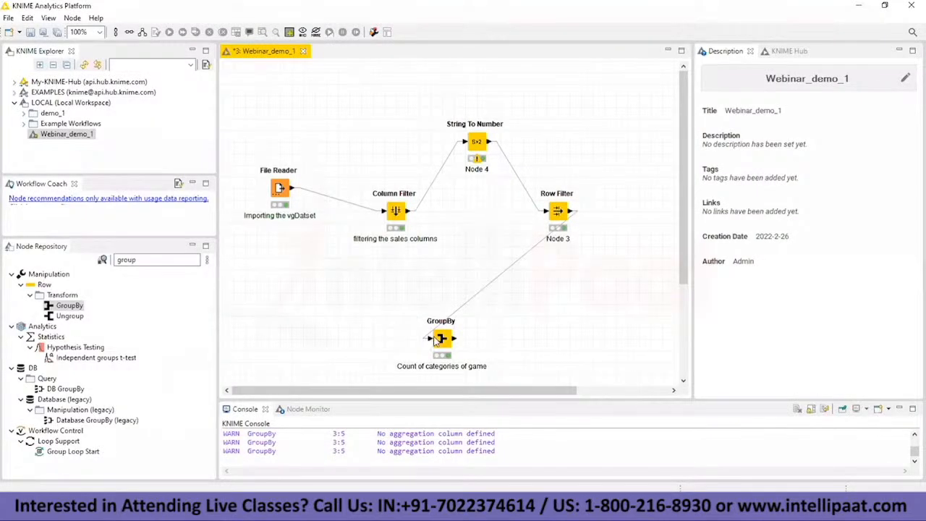
Step: Add a second GroupBy node above the Row Filter, fed by its output, and line up the existing nodes in a row
left_click_drag(255, 340, 402, 340)
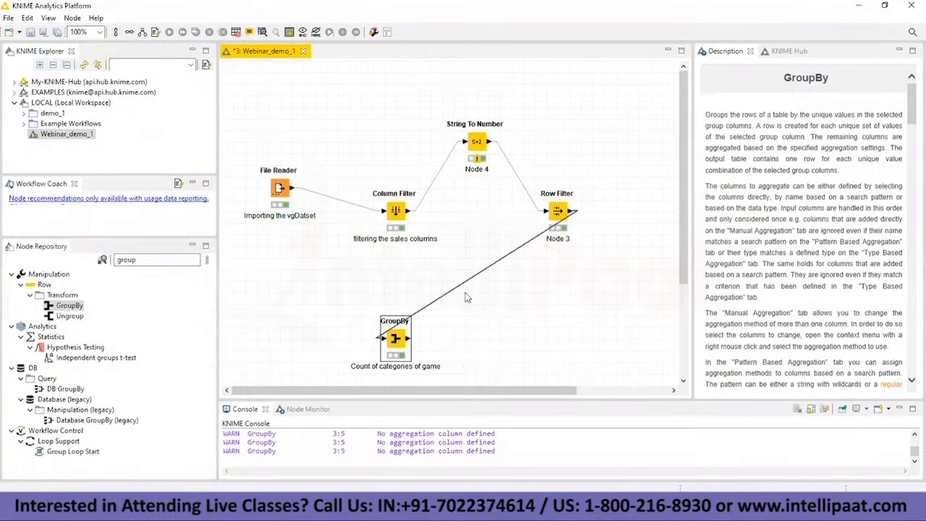
left_click_drag(69, 305, 568, 106)
left_click(476, 143)
left_click(279, 189)
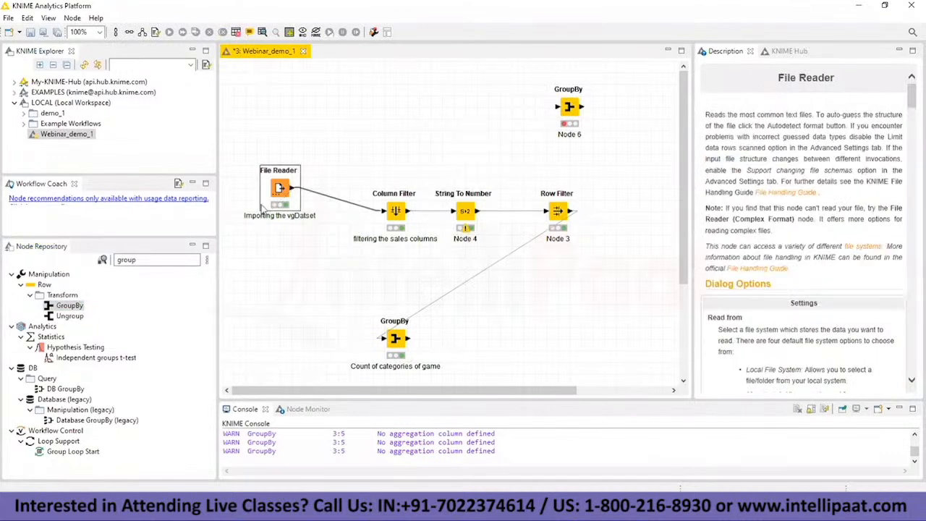
left_click_drag(272, 188, 248, 222)
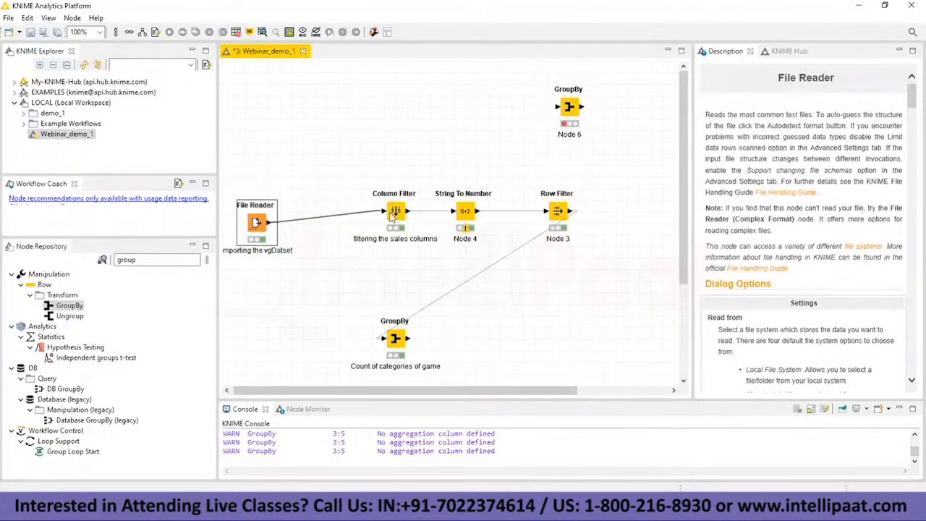
left_click_drag(391, 216, 336, 220)
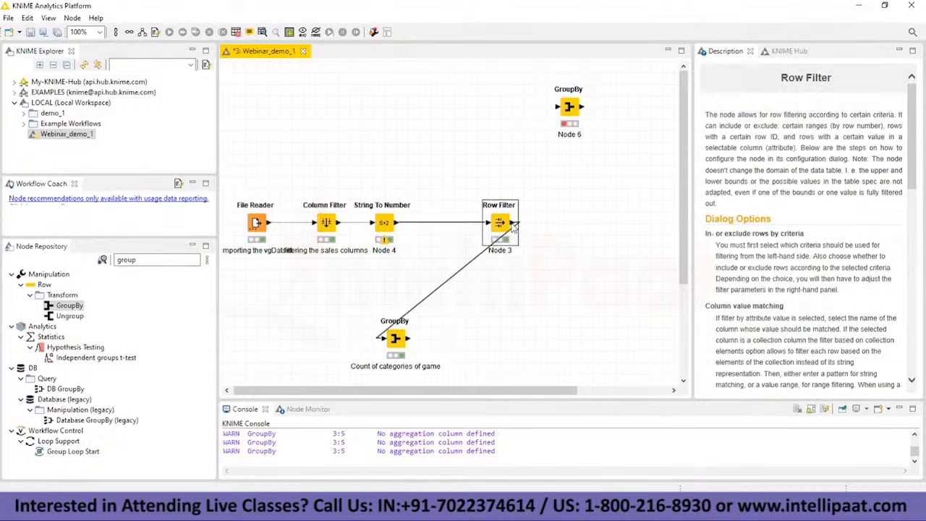
left_click_drag(513, 223, 524, 133)
left_click_drag(396, 339, 489, 315)
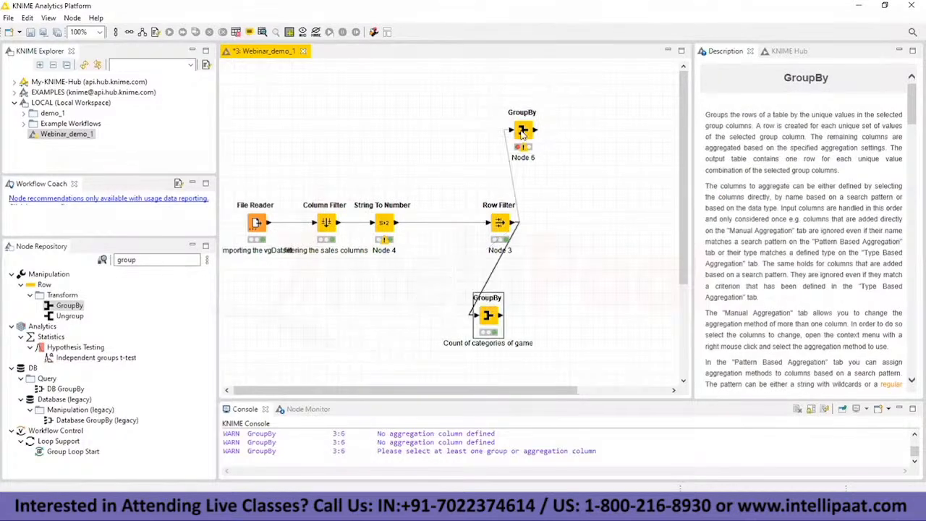
Step: Label the second GroupBy node "Average sales"
double_click(523, 157)
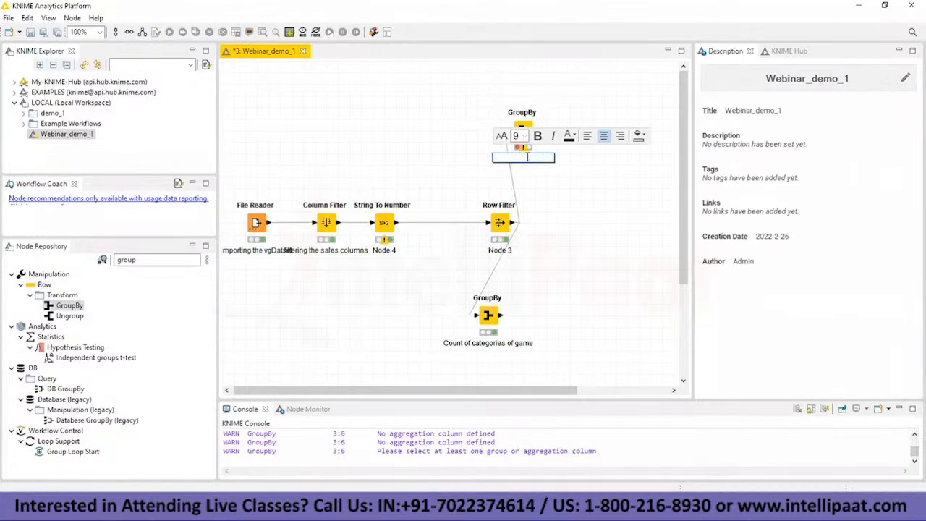
type("Average sales")
left_click(564, 182)
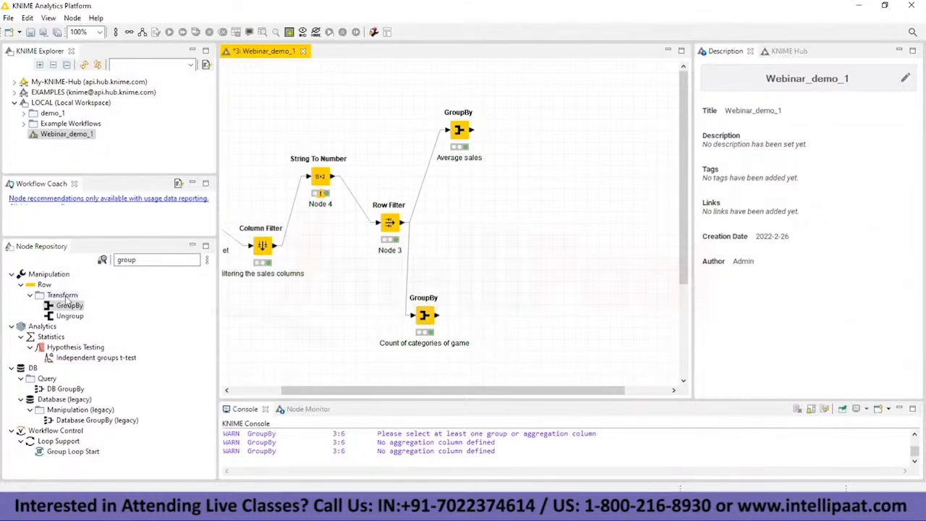
Step: Add a JavaScript Bar Chart node beside the "Count of categories of game" GroupBy node and connect that node's output to it
left_click(142, 262)
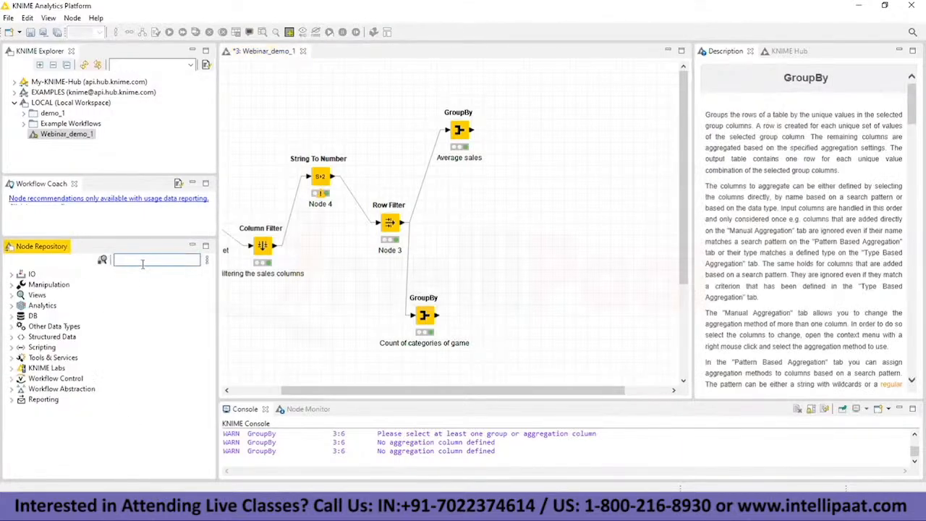
left_click(16, 296)
left_click(22, 306)
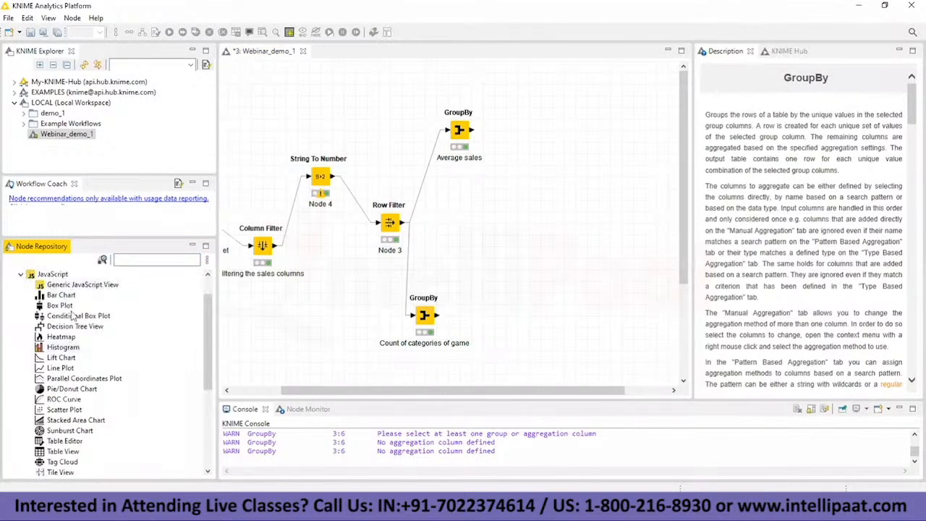
left_click_drag(64, 295, 539, 322)
left_click_drag(437, 316, 529, 315)
Step: Configure the Bar Chart node with Genre as the category column and accept the settings
right_click(534, 313)
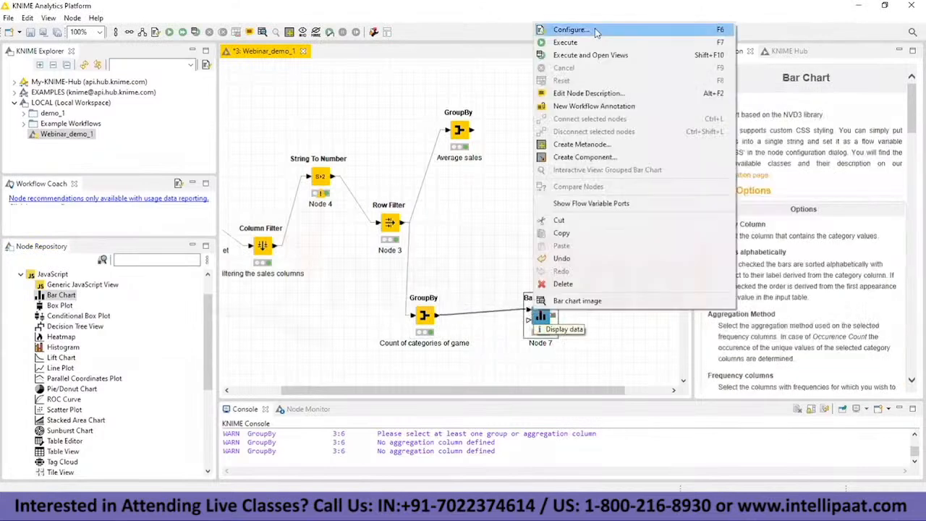
left_click(595, 32)
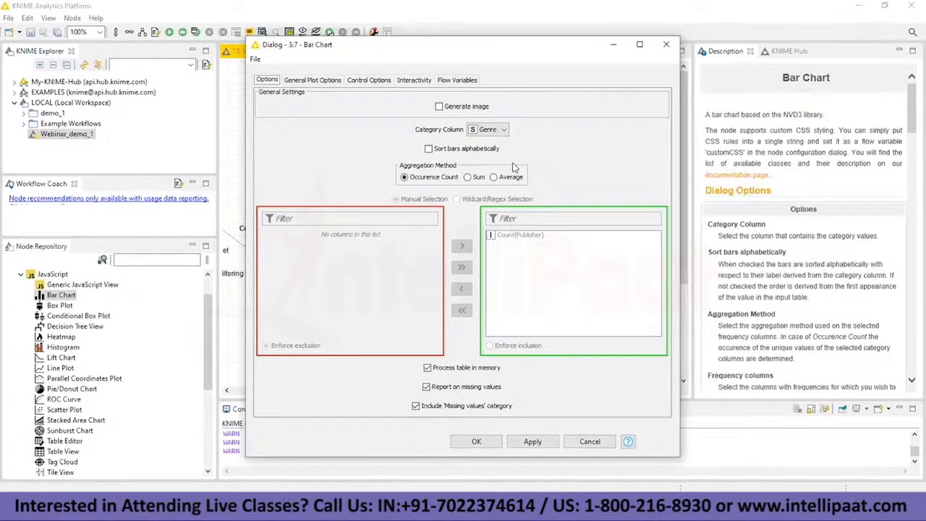
left_click(504, 133)
left_click(500, 143)
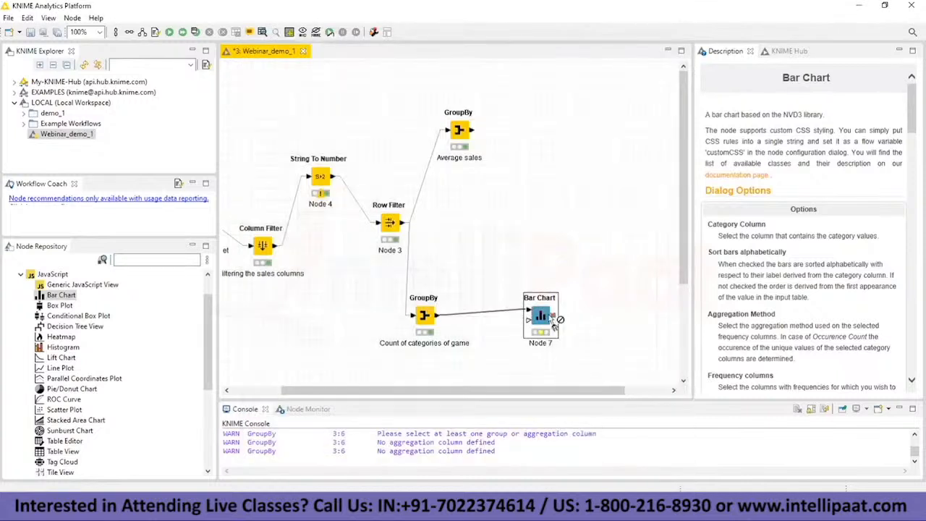
Step: Execute the Bar Chart node, inspect its bar chart image output, and close that window
right_click(548, 316)
left_click(592, 46)
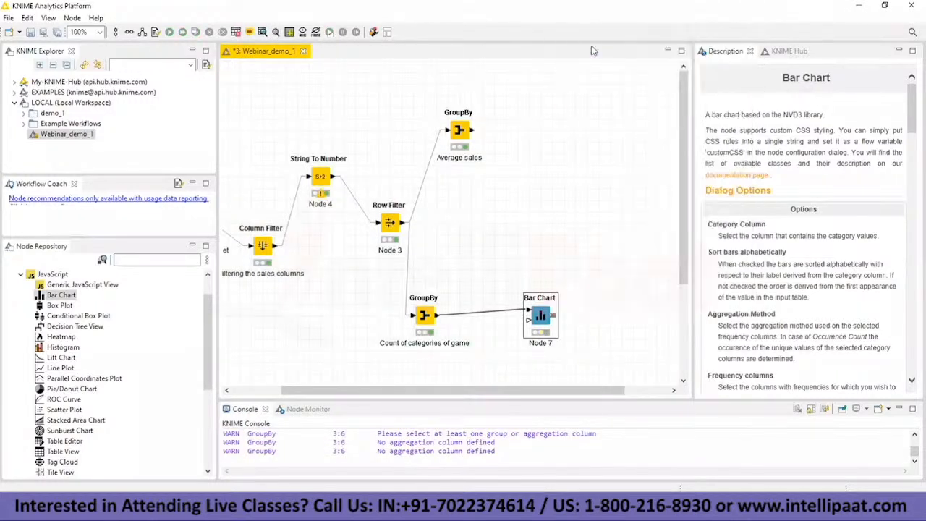
right_click(540, 313)
left_click(566, 302)
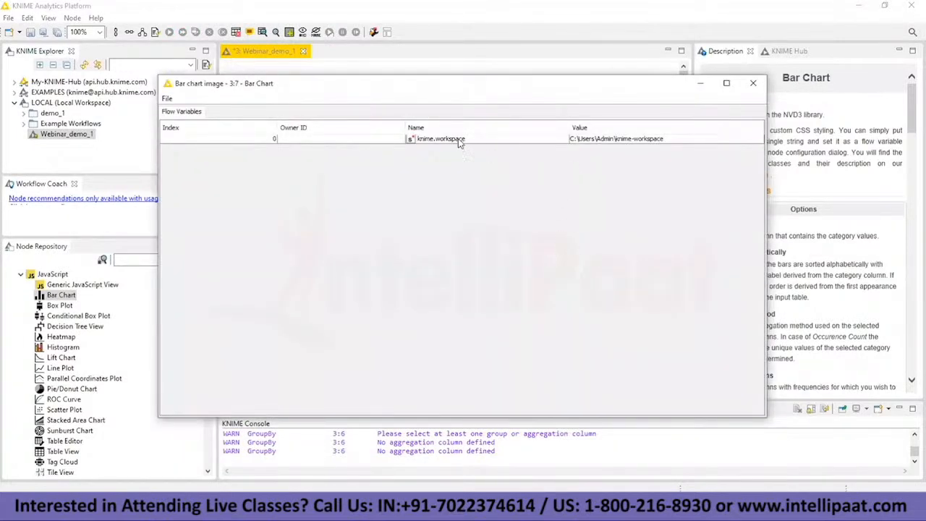
left_click(753, 83)
Step: Delete the Bar Chart node and its connection from the workflow
right_click(548, 316)
left_click(572, 276)
left_click(518, 264)
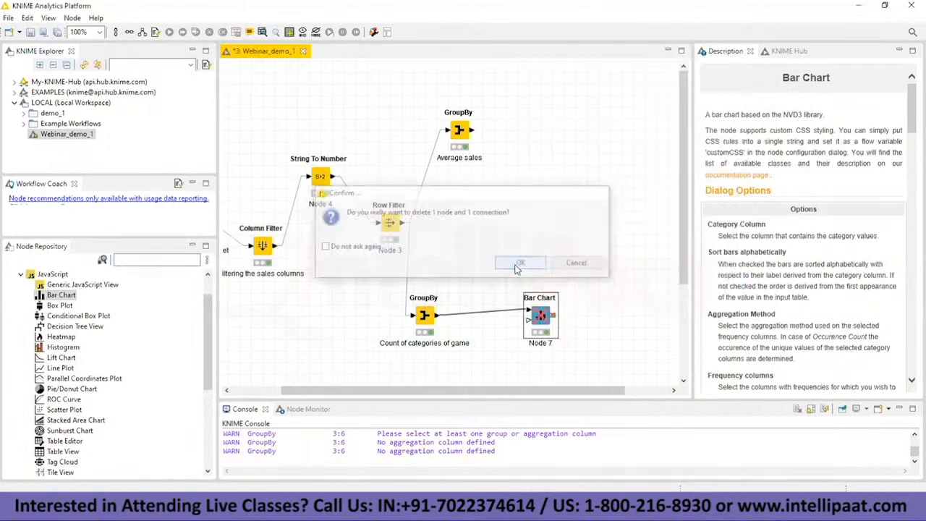
Step: Add a JavaScript Line Plot node and connect the "Count of categories of game" GroupBy output to it
left_click_drag(60, 367, 517, 316)
left_click_drag(438, 315, 515, 306)
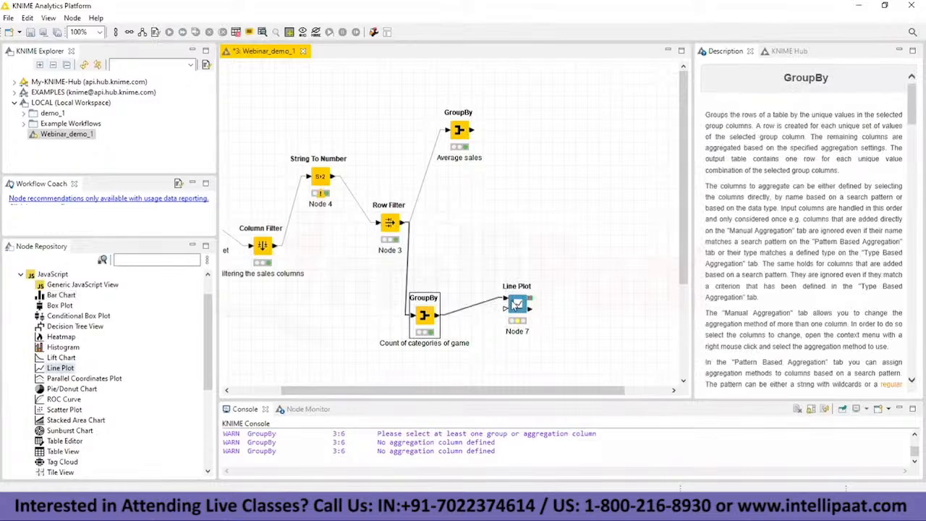
left_click(515, 305)
Step: Configure the Line Plot with Genre on the x-axis and only Count(Publisher) on the y-axis, and execute it
right_click(516, 305)
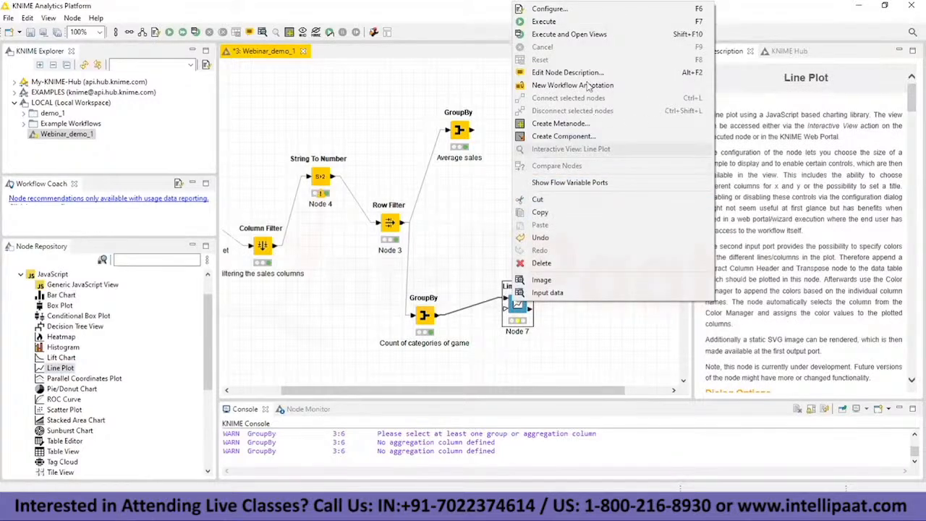
left_click(557, 10)
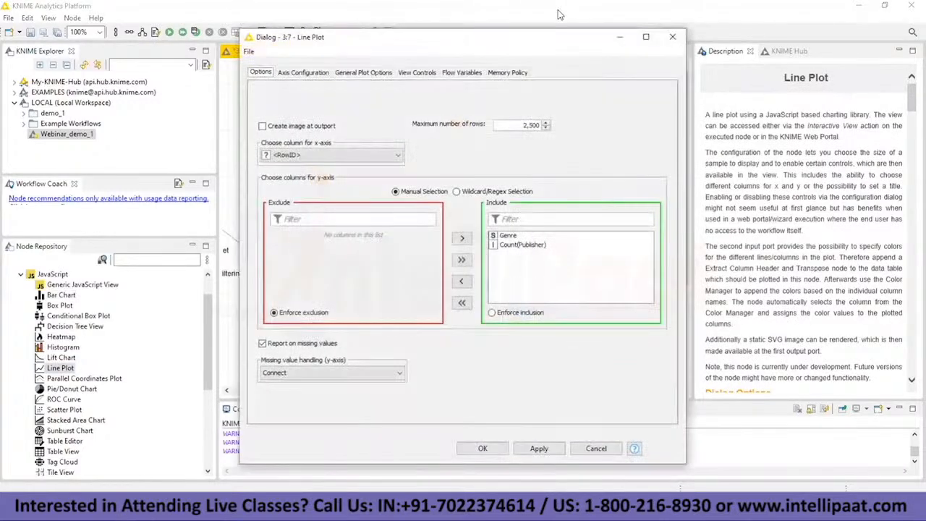
left_click(391, 157)
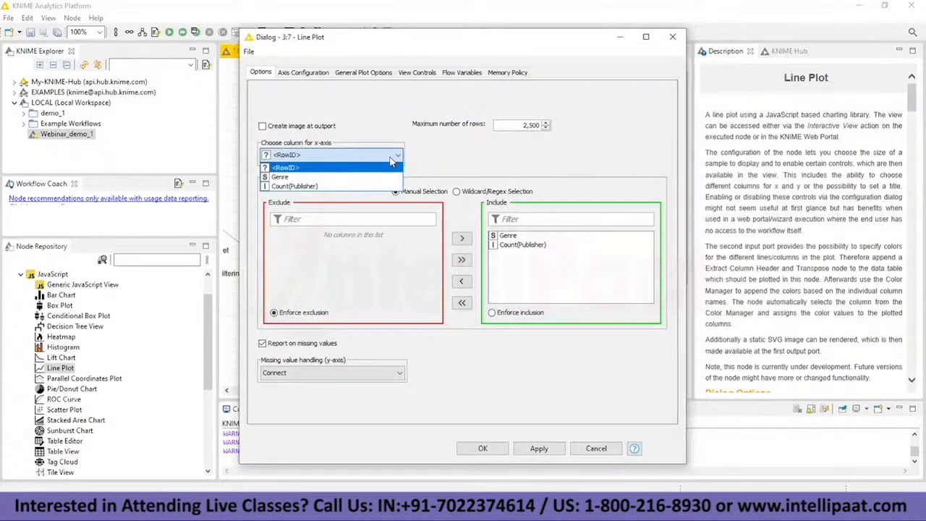
left_click(378, 177)
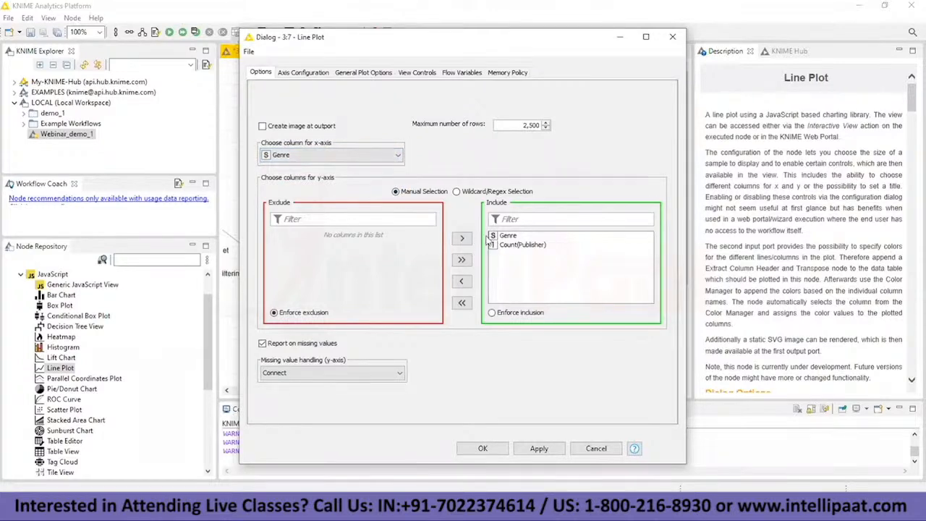
double_click(496, 237)
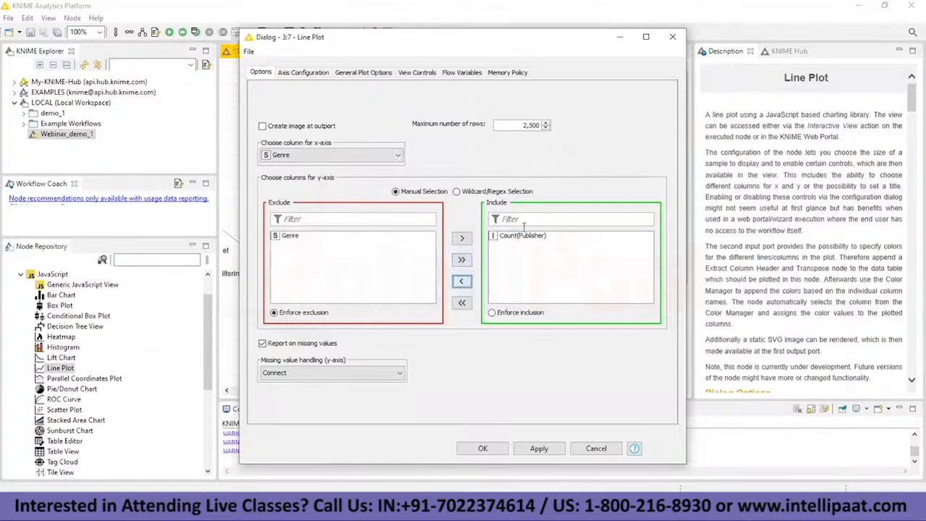
left_click(536, 448)
left_click(498, 450)
key("shift+F10")
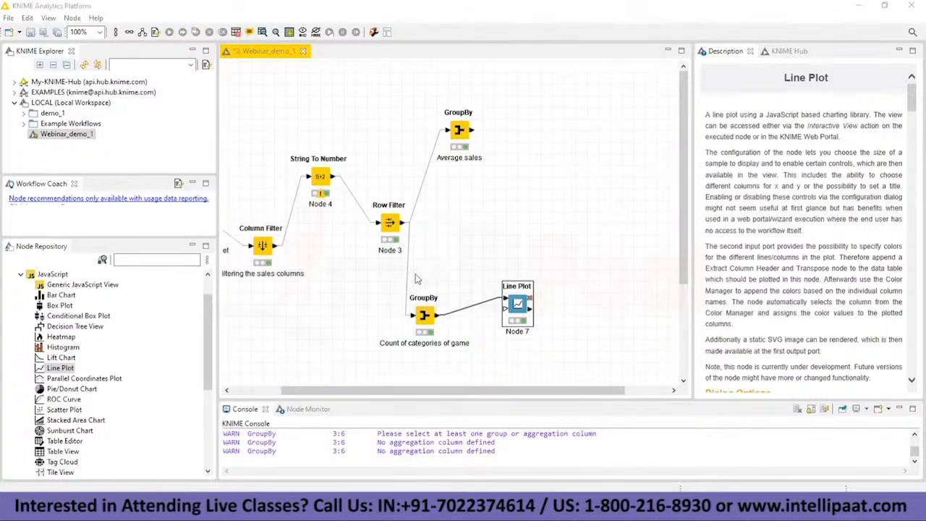
Step: Delete the Line Plot node together with its connection from the workflow
right_click(517, 293)
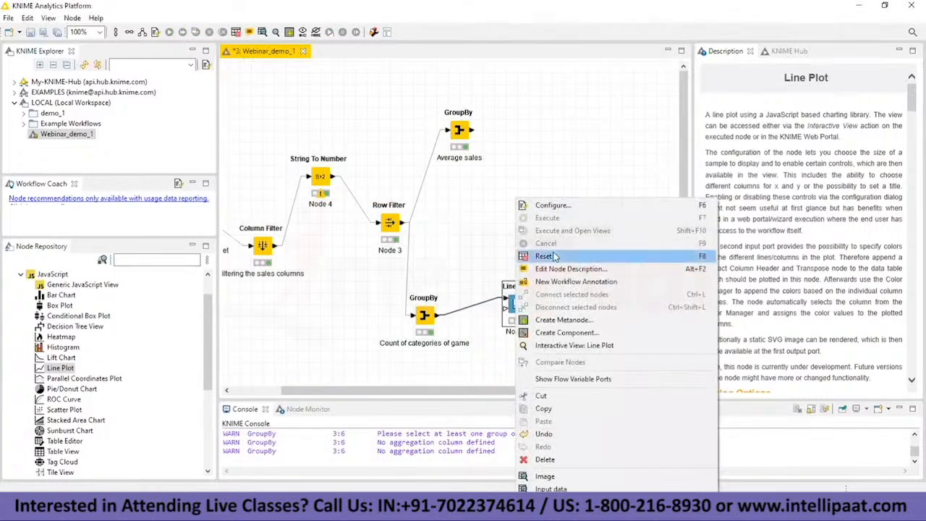
left_click(548, 461)
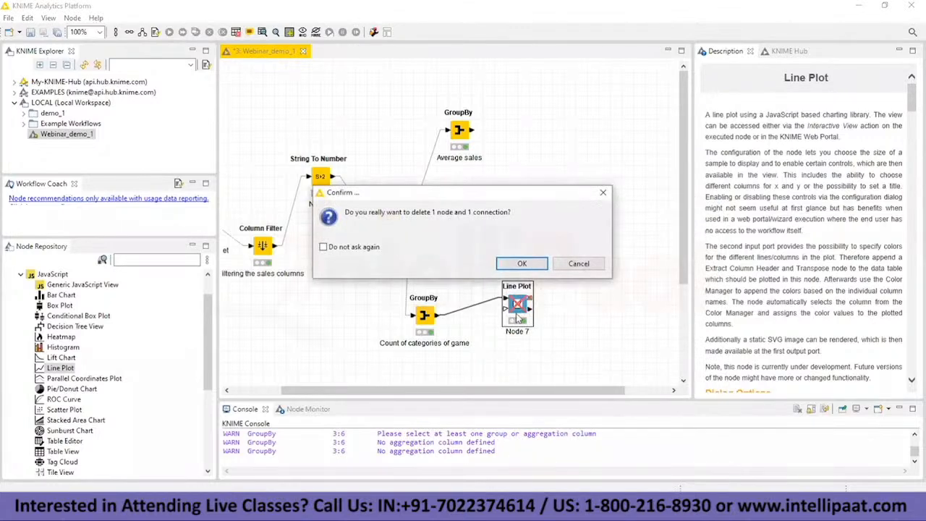
key("Return")
Step: Add a fresh Line Plot node beside the "Count of categories of game" GroupBy node and feed it that node's output
left_click_drag(72, 368, 492, 322)
left_click_drag(437, 316, 483, 311)
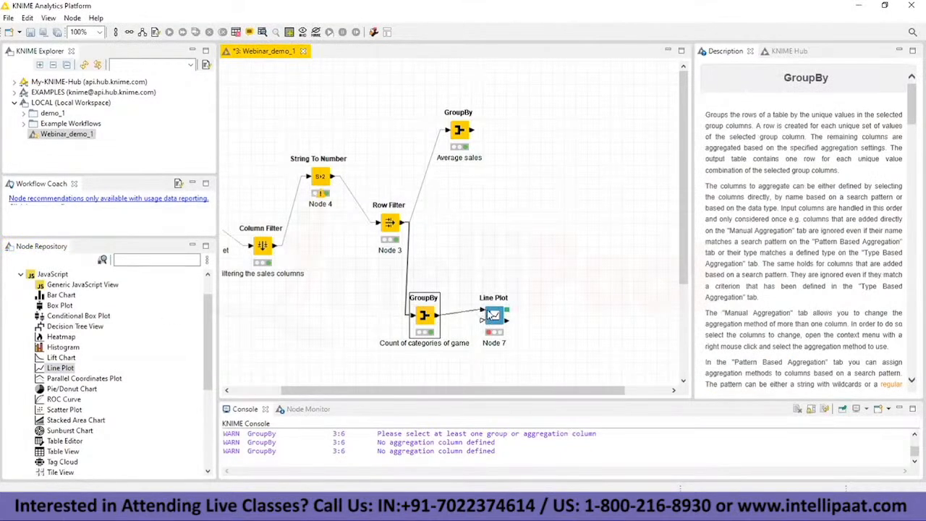
Step: Set Genre as the new Line Plot's x-axis column and include only Count(Publisher) for its y-axis
right_click(490, 314)
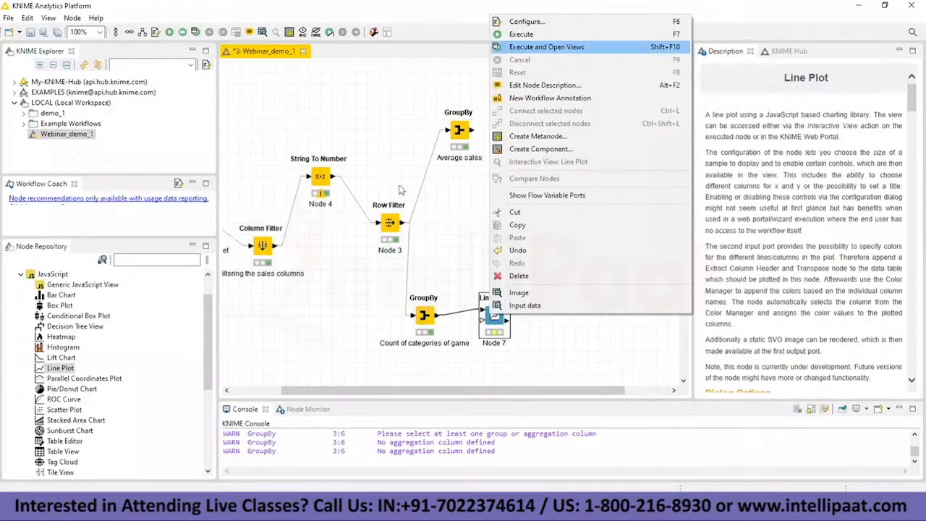
left_click(527, 21)
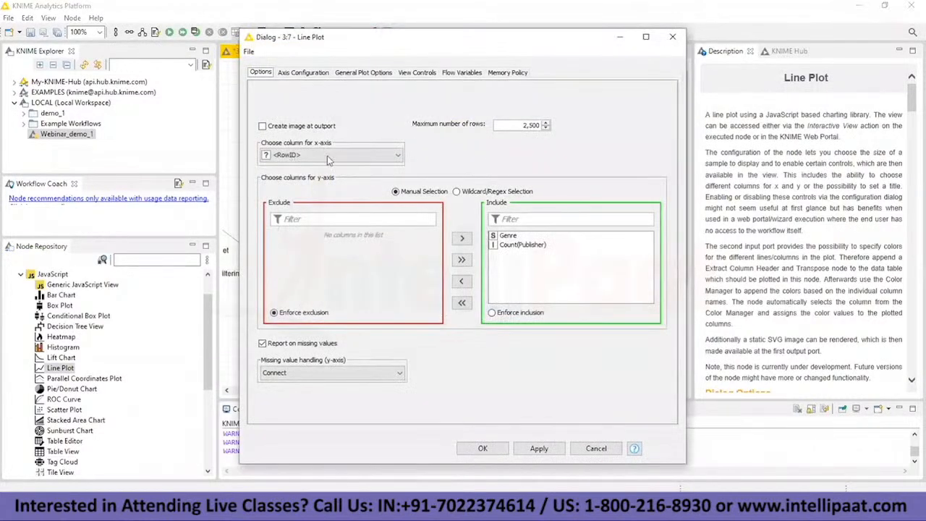
left_click(335, 156)
left_click(333, 176)
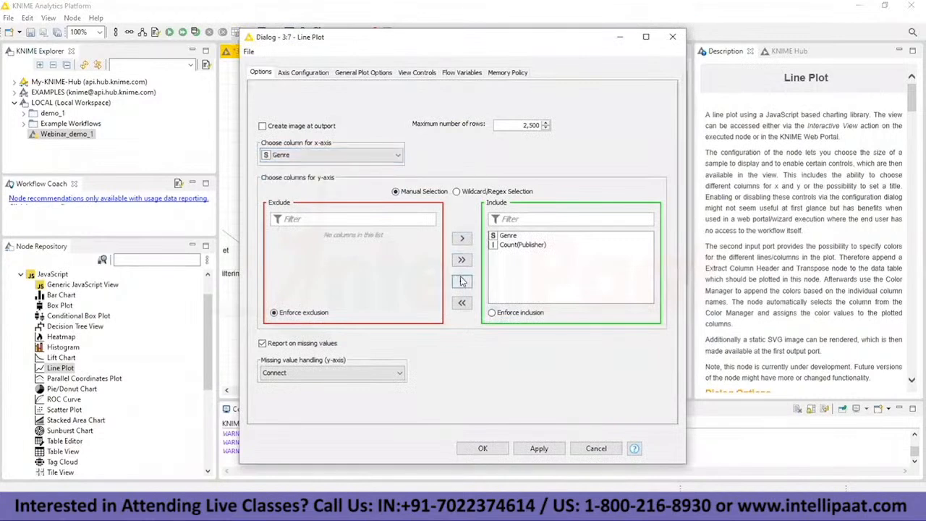
left_click(462, 281)
left_click(318, 245)
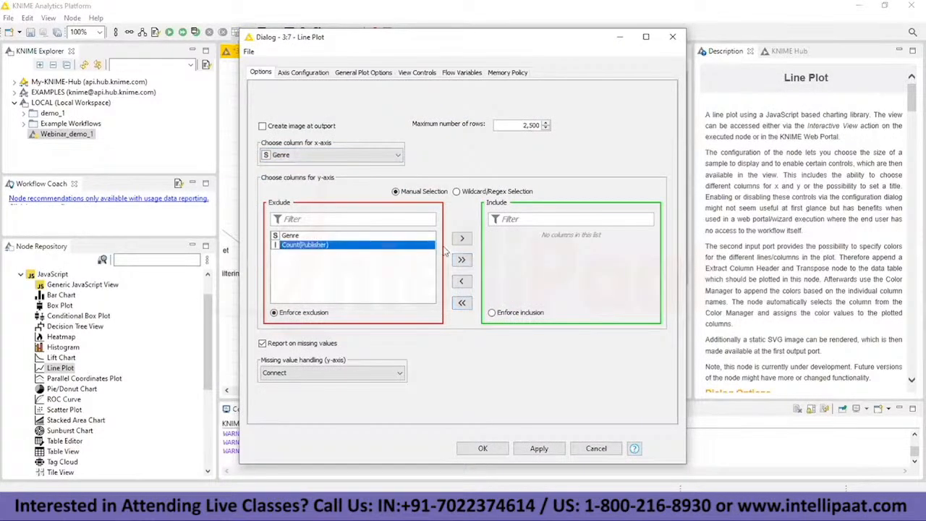
left_click(463, 241)
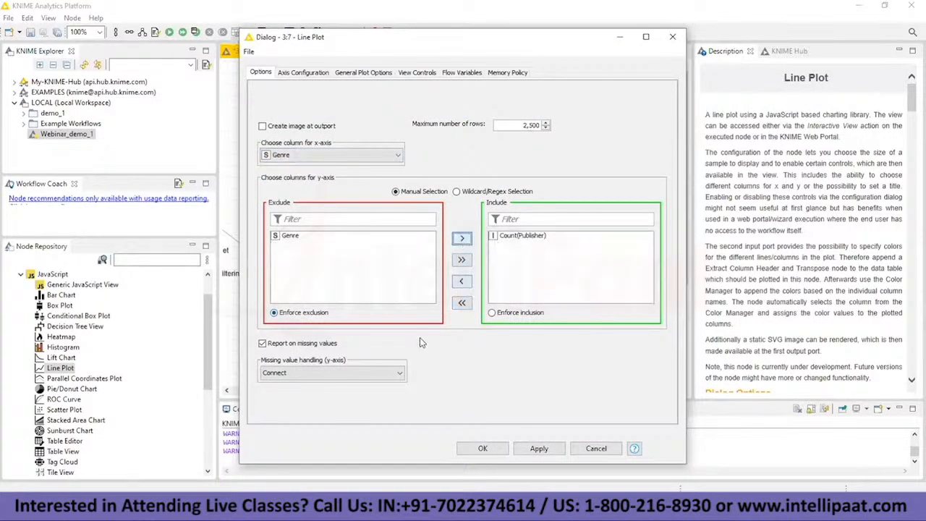
left_click(482, 449)
Step: Execute the Line Plot node with its view opened, inspect the publisher count per genre, and close the view
right_click(501, 314)
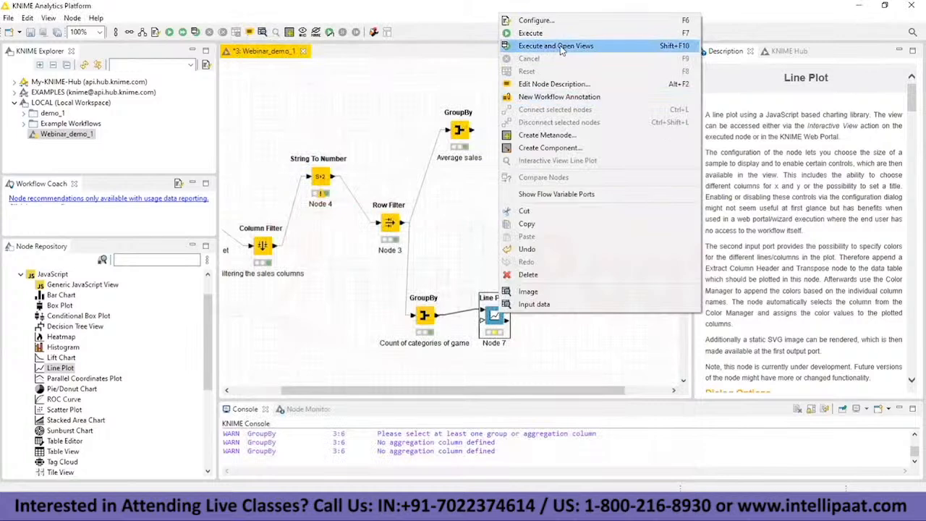
left_click(561, 46)
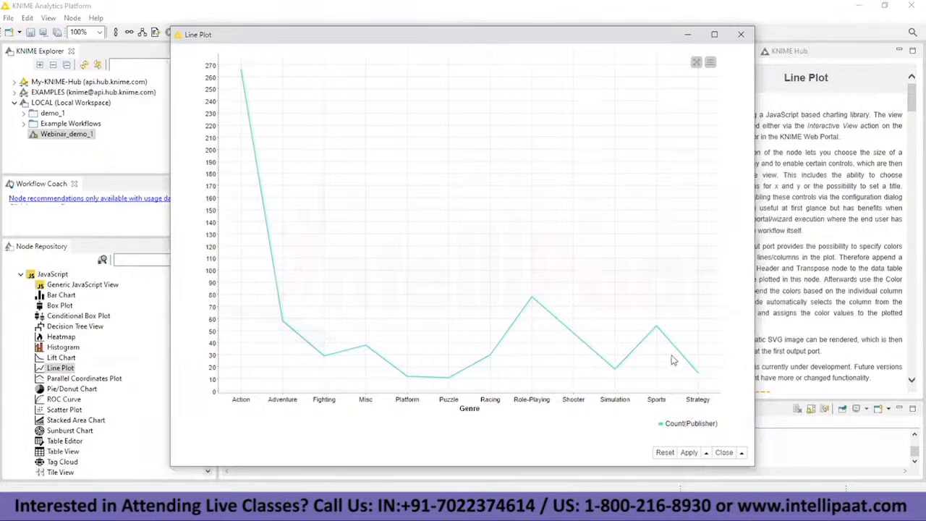
left_click(741, 34)
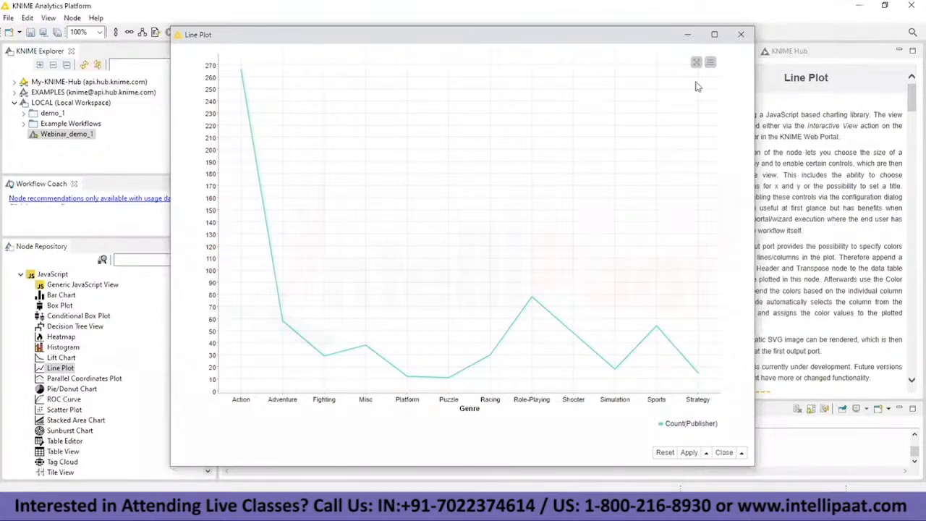
Step: Move the Line Plot node higher and add a Bar Chart node below it, connected to the count GroupBy node
left_click_drag(494, 315, 529, 269)
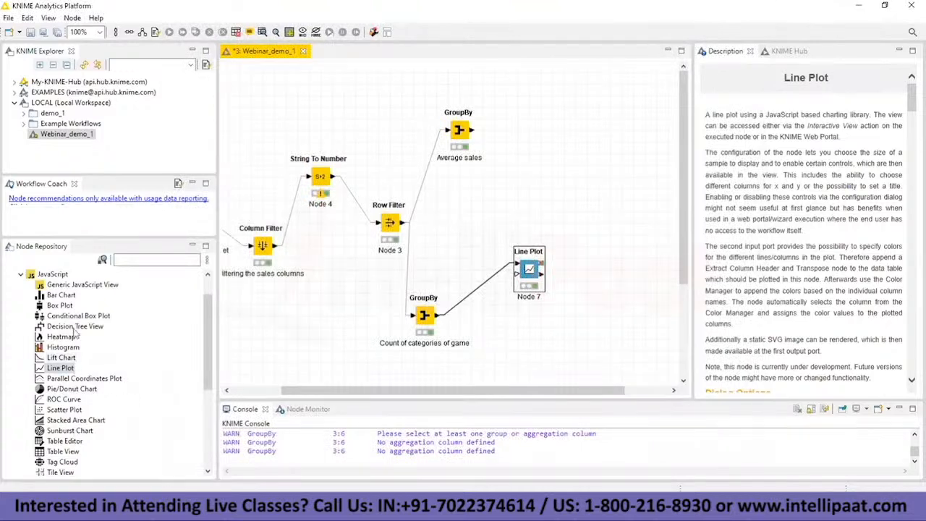
left_click_drag(61, 295, 540, 337)
left_click(431, 319)
Step: Accept the Bar Chart configuration with Genre as category column and Occurrence Count aggregation, and view its chart
right_click(534, 338)
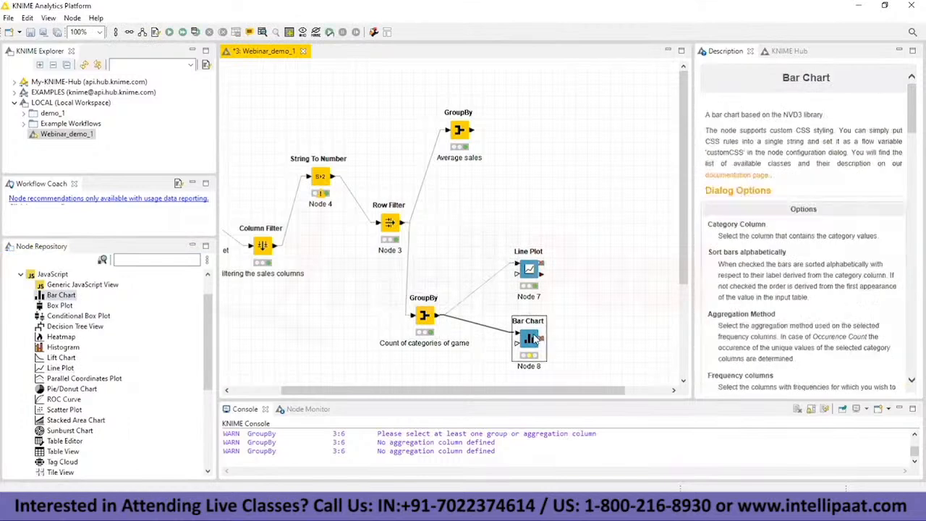
left_click(561, 55)
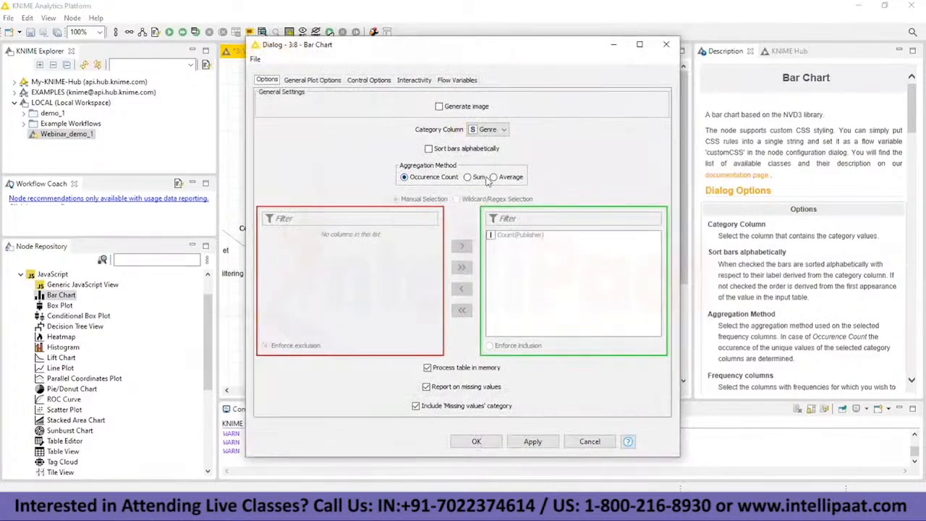
left_click(476, 441)
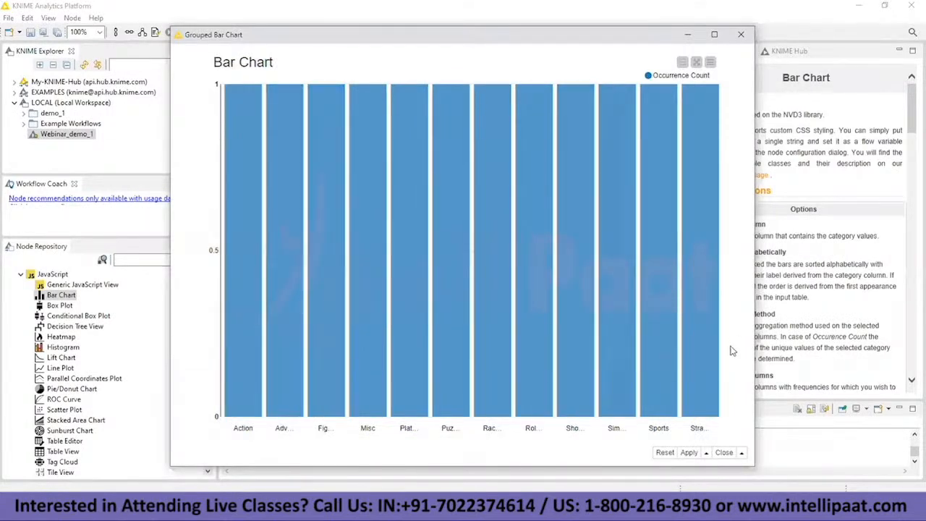
Step: Review the Line Plot node's view controls, flow variables, memory policy and column options, and close its configuration
key("alt+Tab")
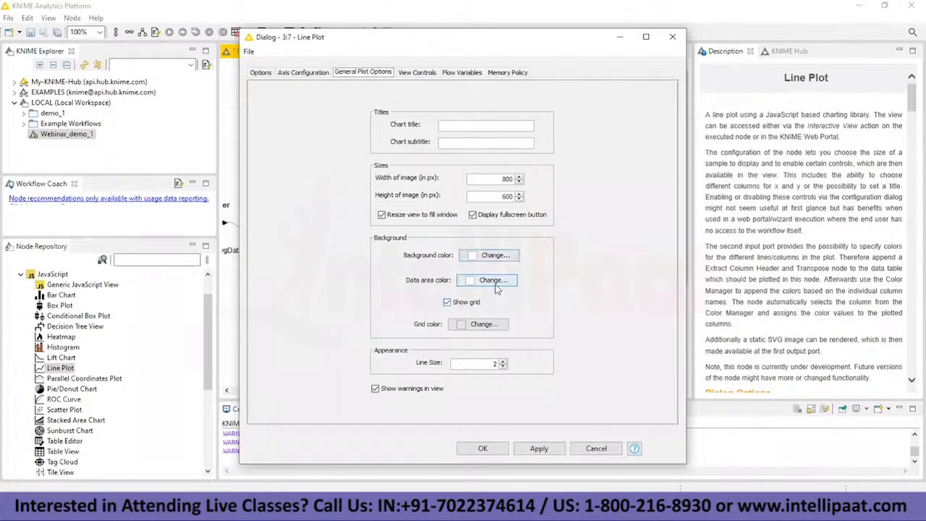
left_click(415, 75)
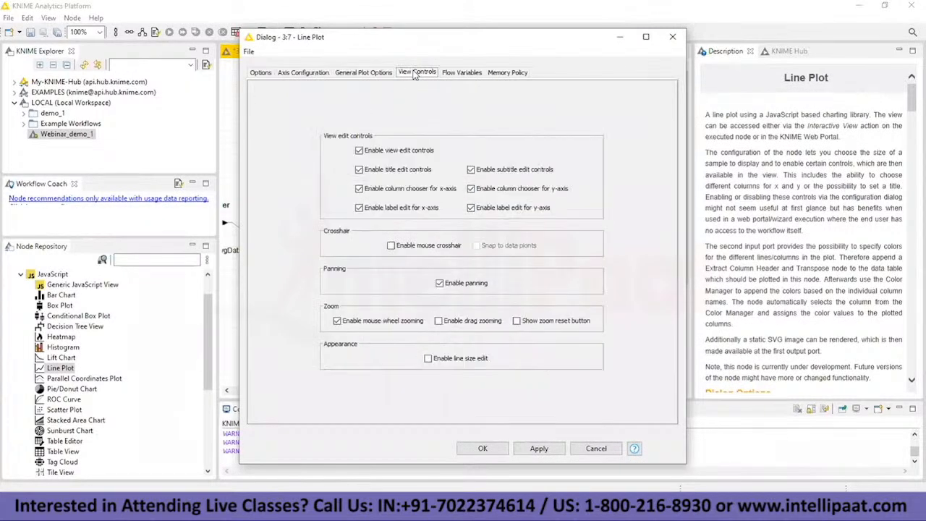
left_click(454, 74)
left_click(492, 73)
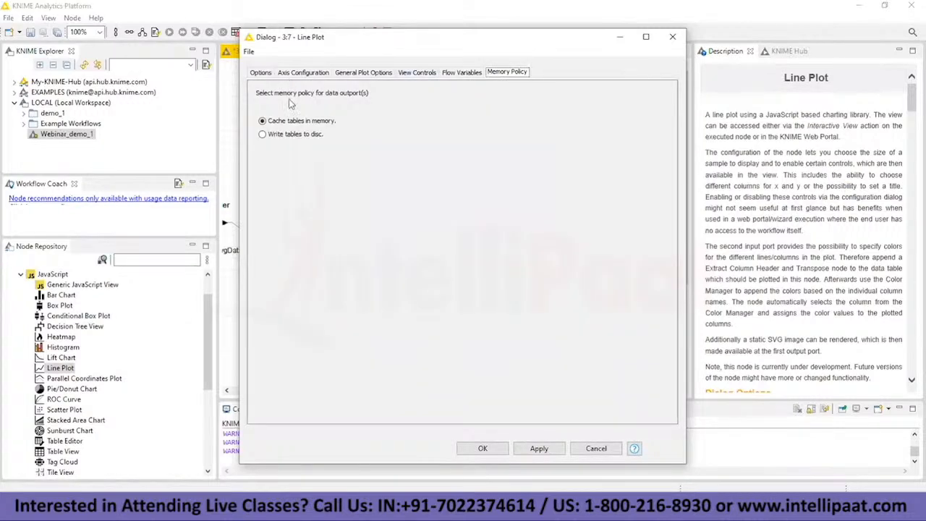
left_click(262, 73)
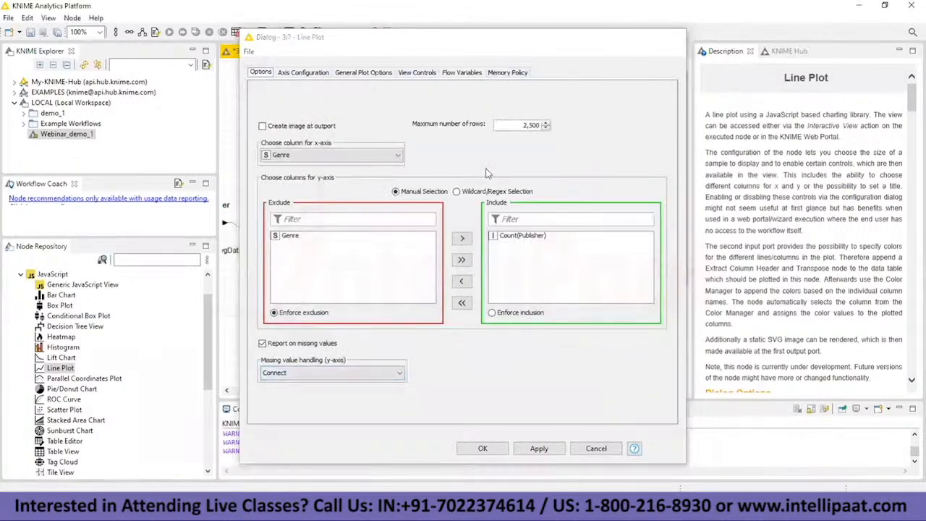
key("Escape")
Step: Inspect the group table of the "Average sales" GroupBy node and close it
left_click(165, 261)
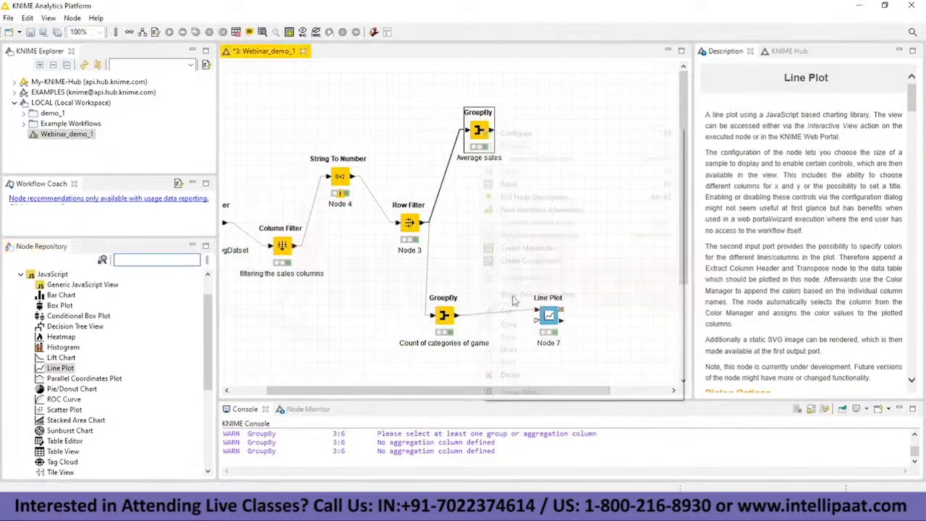
right_click(482, 129)
left_click(534, 389)
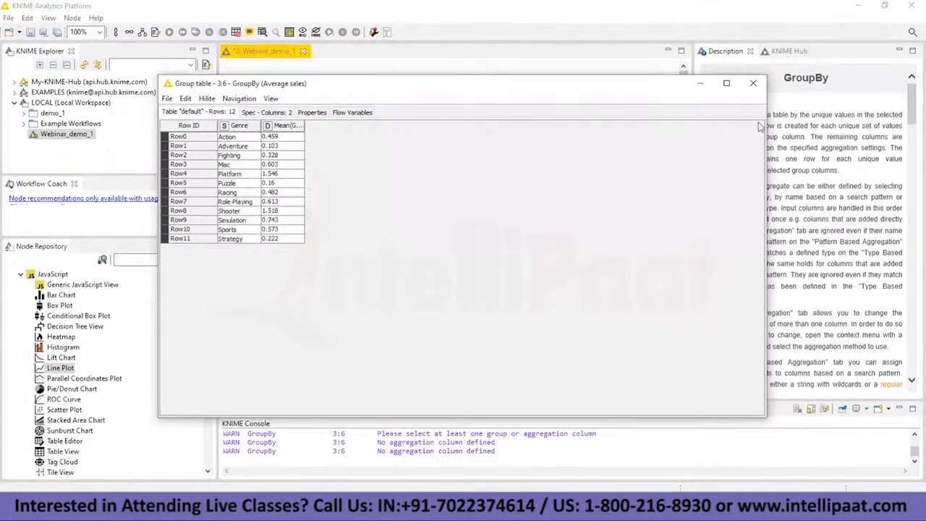
left_click(753, 82)
Step: Find the CSV Writer node by searching for "csv write", add it, and connect the "Average sales" GroupBy output to it
left_click(146, 254)
type("v")
type("sv write")
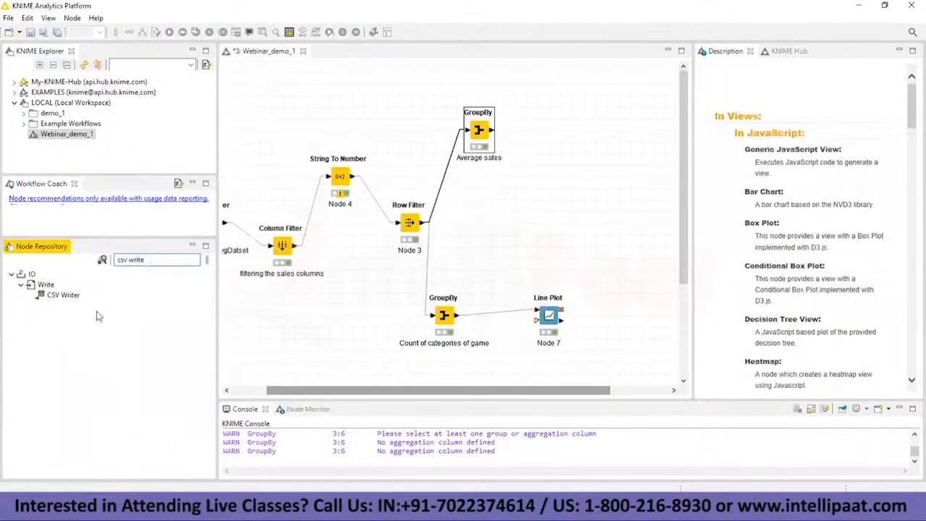
left_click_drag(63, 295, 593, 163)
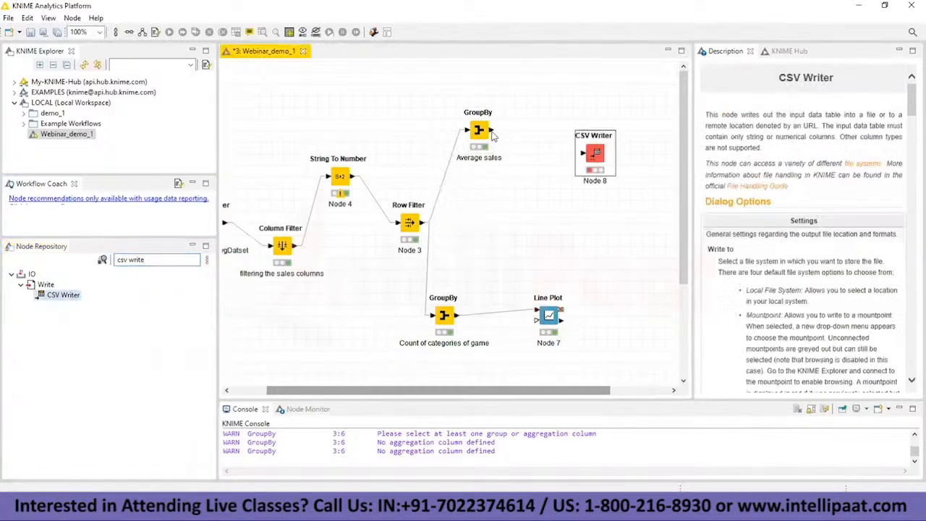
left_click_drag(492, 131, 584, 155)
Step: Set the CSV Writer's output file to Extracted_average_sales_by_category.csv in the Desktop folder and accept the configuration
double_click(594, 154)
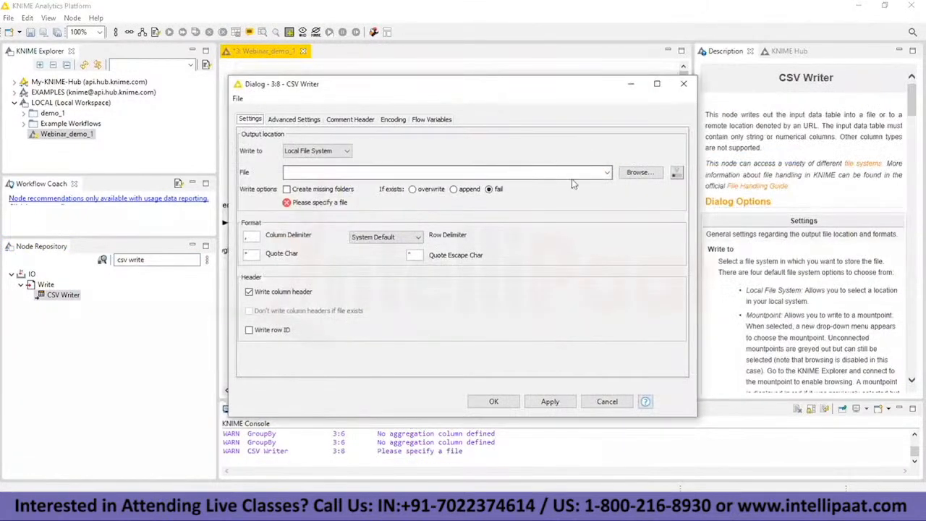
left_click(634, 175)
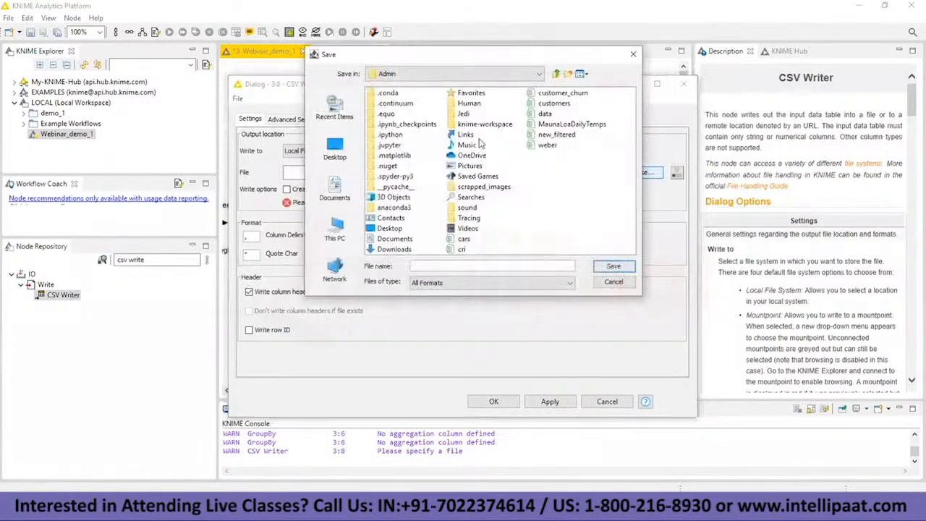
left_click(389, 229)
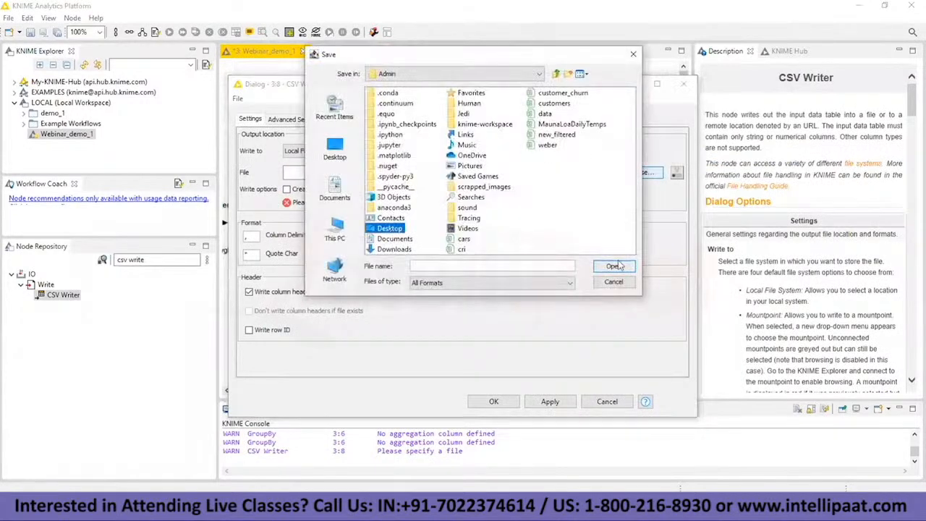
key("Return")
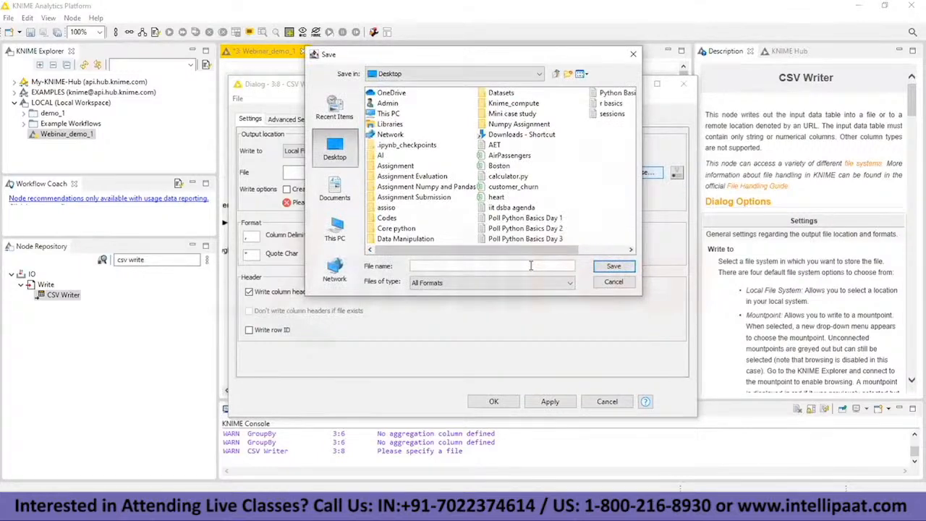
type("Extracted_average_sales_by category")
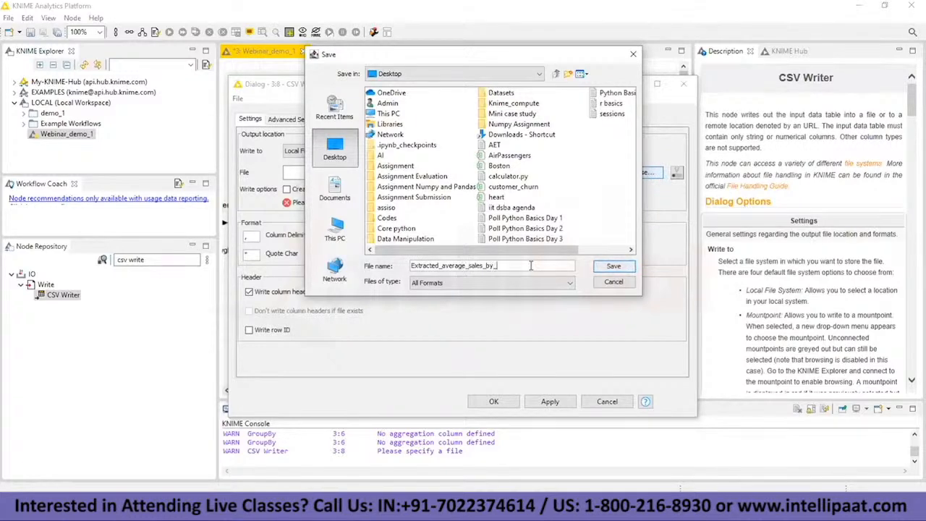
key("Return")
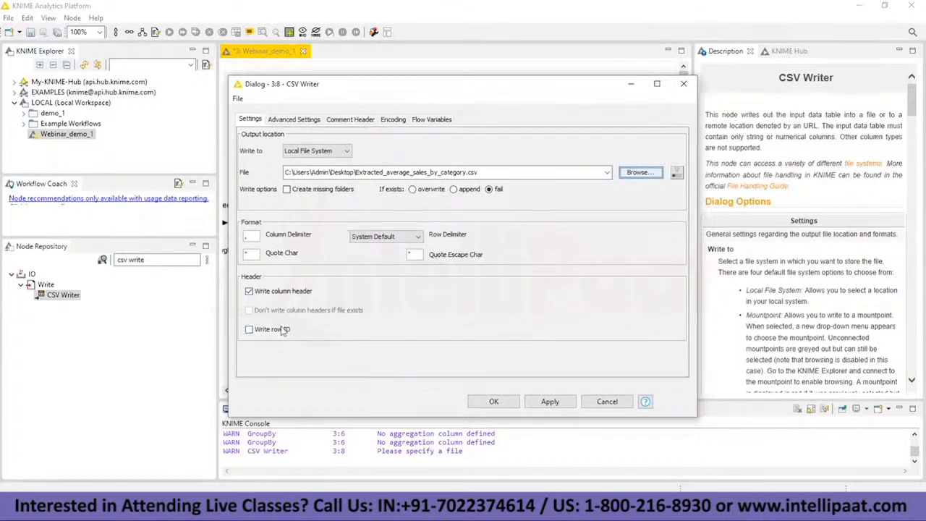
left_click(493, 403)
Step: Execute the CSV Writer node connected to the "Average sales" GroupBy node
right_click(595, 149)
left_click(624, 168)
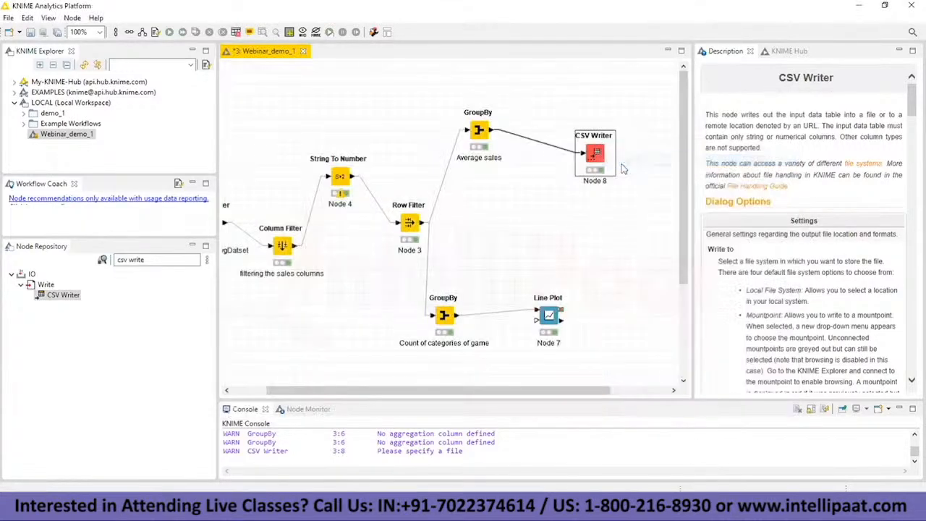
right_click(605, 156)
left_click(543, 217)
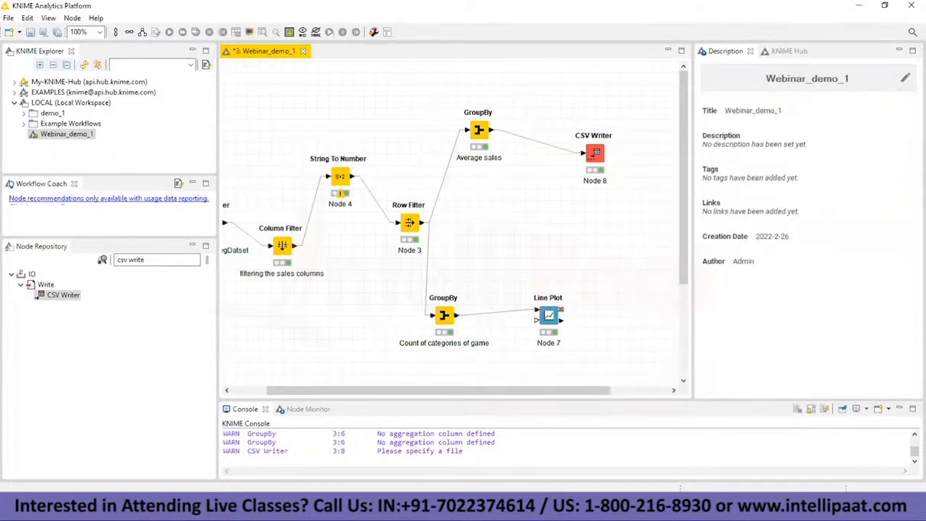
Step: Search Windows for "extracte" and open the exported Extracted_average_sales_by_category file
key("super")
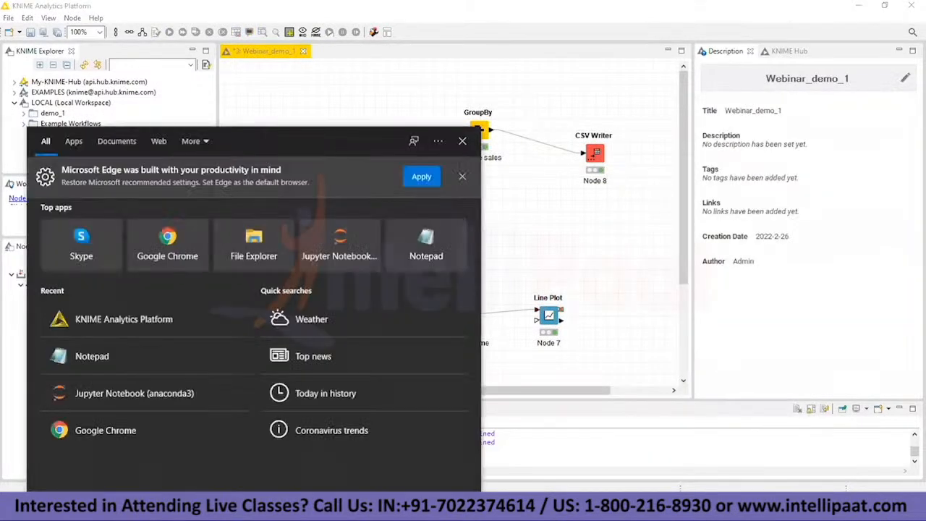
type("extracte")
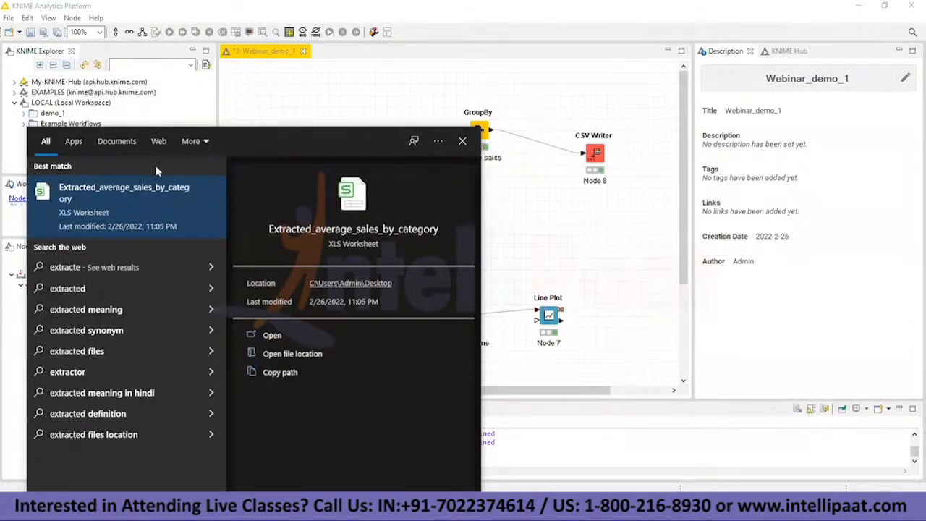
left_click(161, 193)
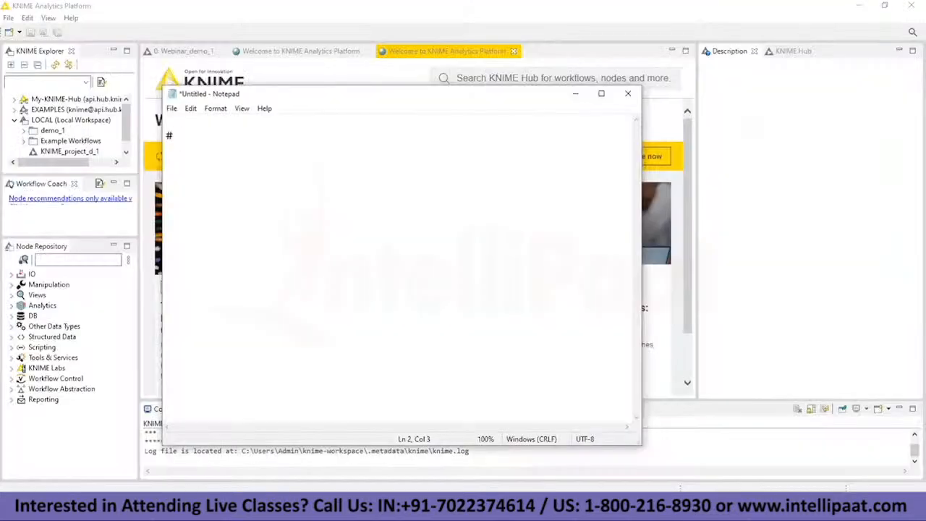
Step: Write "Machine Learning Algorthim ." as the first agenda line in the untitled Notepad note
type("Machine Learning Algorthim")
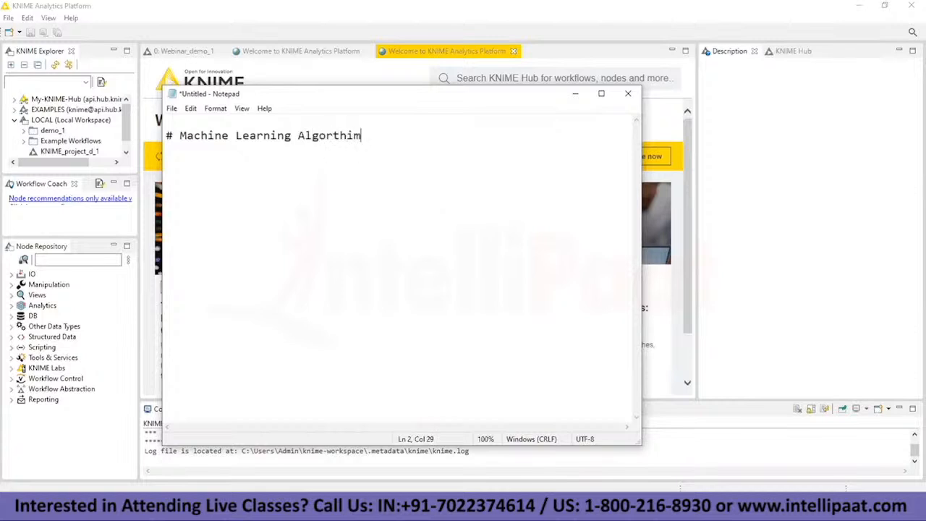
type(" .")
Step: Add the agenda line "# Different Nodes used to implement the algorithmns." below a blank line
key("Return")
key("Return")
type("# Differe")
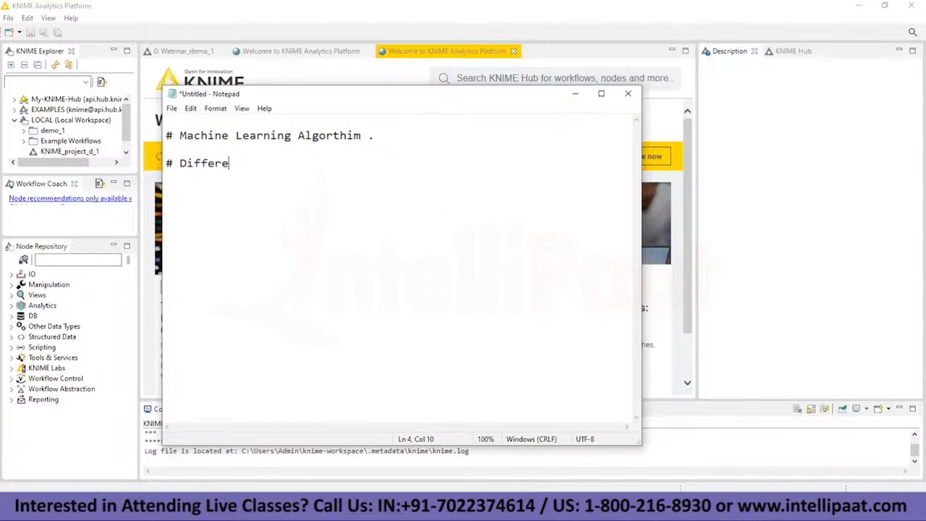
type("nt Nodes")
type("used to implement the algorithmns.")
Step: Add the agenda lines "# Hands on for", "# Linear regression" and "# Decision Tree.", separated by blank lines
key("Return")
key("Return")
type("# Hands on for")
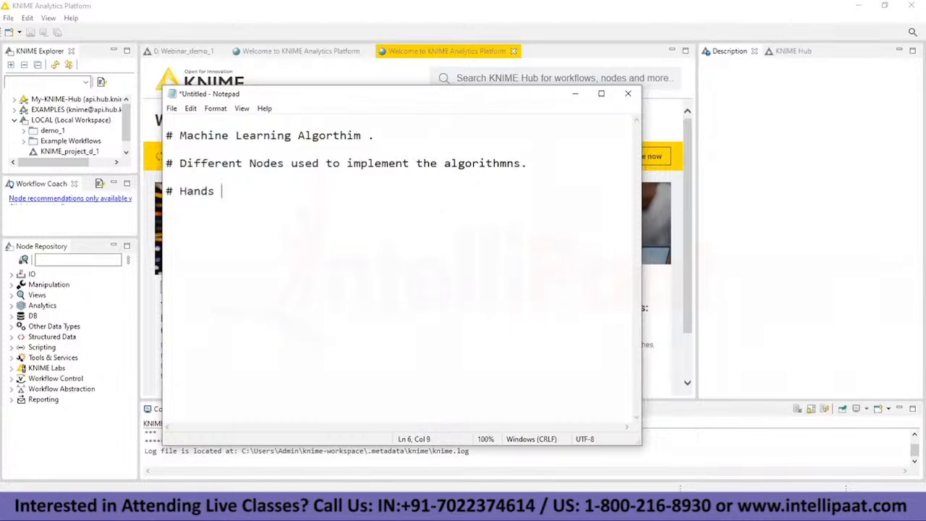
key("Return")
key("Return")
type("# Linear regression")
key("Return")
key("Return")
type("# De")
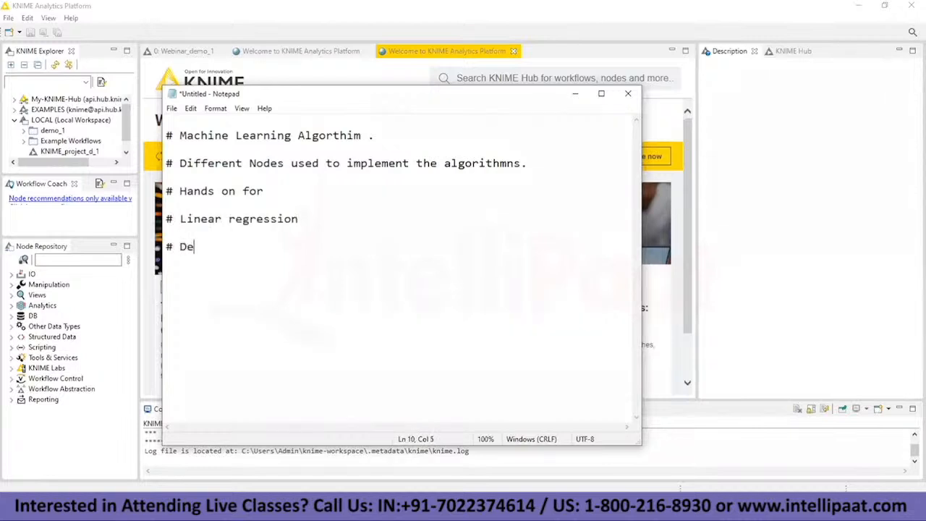
type("cision Tree.")
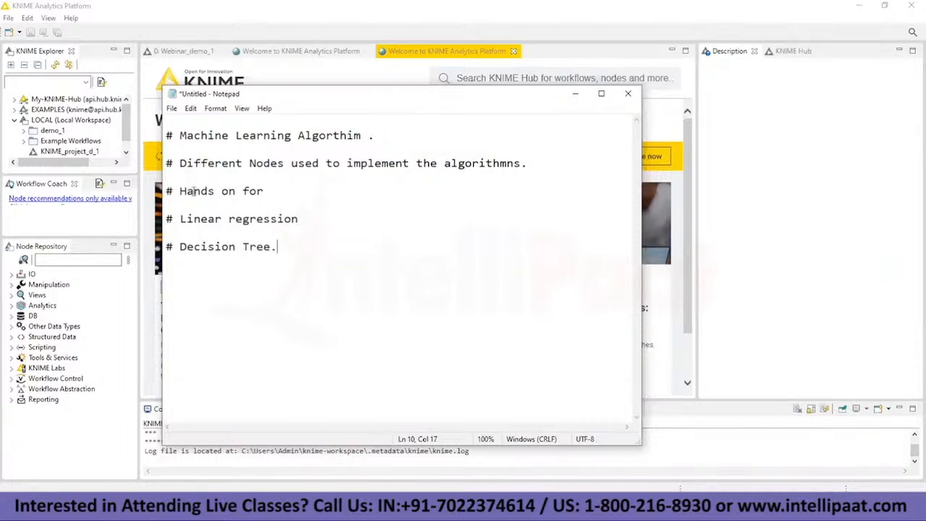
Step: Add the last agenda line "# Seeing the nodes for Statisitcs , view of the accuracy of the model."
left_click_drag(166, 217, 284, 249)
left_click(288, 247)
key("Return")
key("Return")
type("# ")
type("Seeing the ")
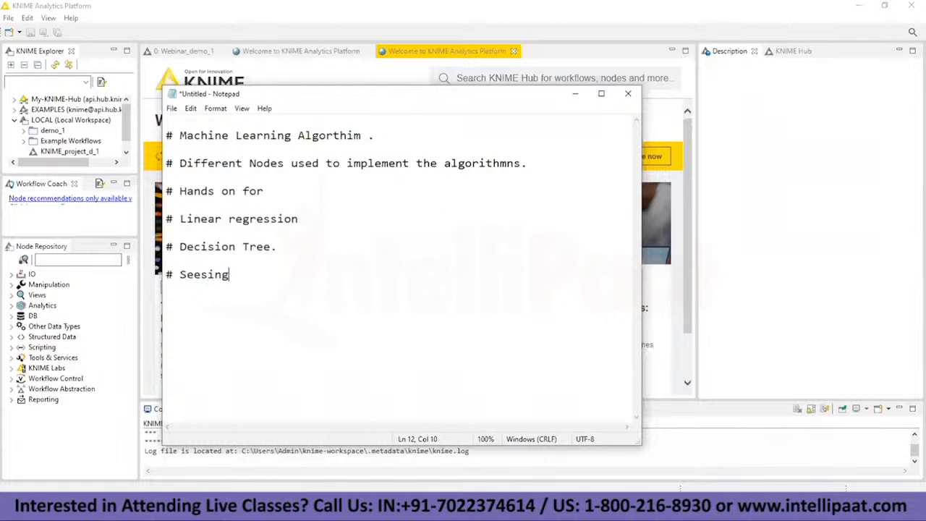
type("nodes for Statisitcs ")
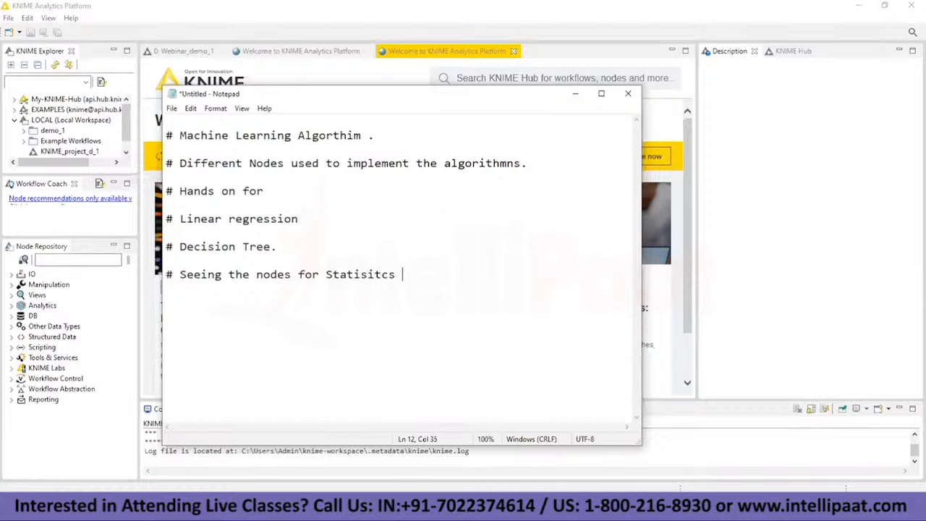
type(", view of the accuracy of the model.")
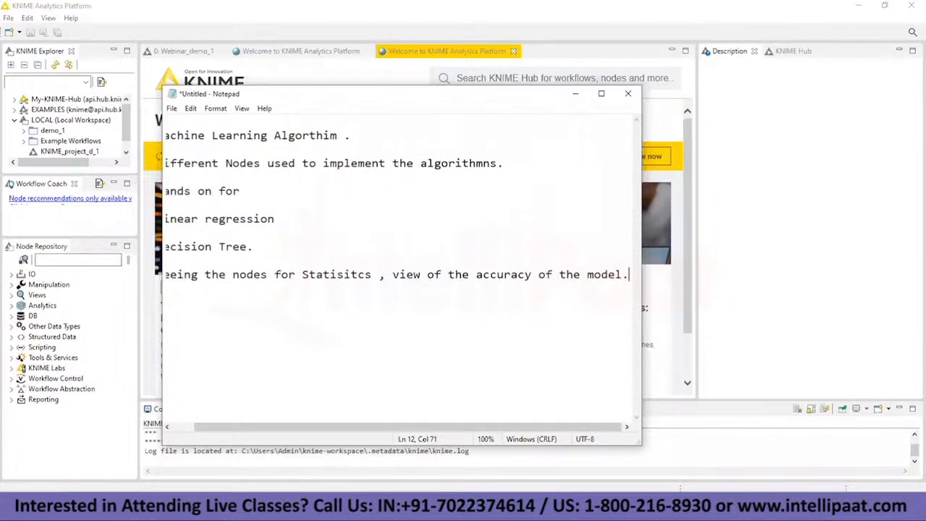
key("Left")
key("Left")
key("Left")
key("Left")
key("Left")
key("Left")
key("Left")
key("Left")
key("Left")
key("Left")
key("Left")
key("Left")
key("Left")
key("Left")
key("Left")
key("Left")
key("Left")
key("Left")
key("Left")
key("Left")
key("Left")
key("Left")
key("Left")
key("Left")
key("Left")
key("Left")
key("Left")
key("Left")
key("Left")
key("Left")
key("Left")
key("Left")
key("Left")
key("Left")
key("Left")
key("Left")
key("Left")
key("Left")
key("Left")
key("Left")
key("Up")
key("Up")
key("Up")
key("Up")
key("Up")
key("Up")
key("Up")
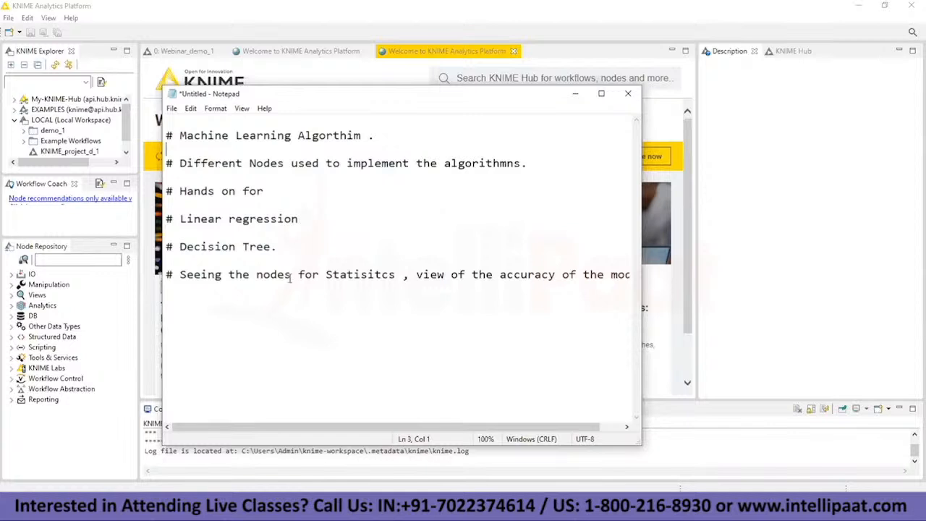
Step: Return to KNIME, close the welcome page that shows an error, and open the Webinar_demo_1 workflow from the local workspace
left_click(576, 95)
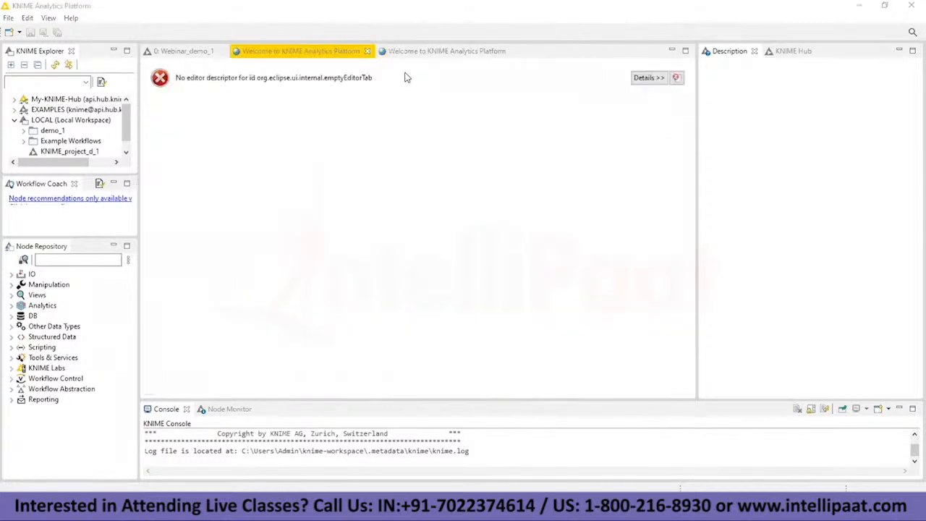
left_click(368, 51)
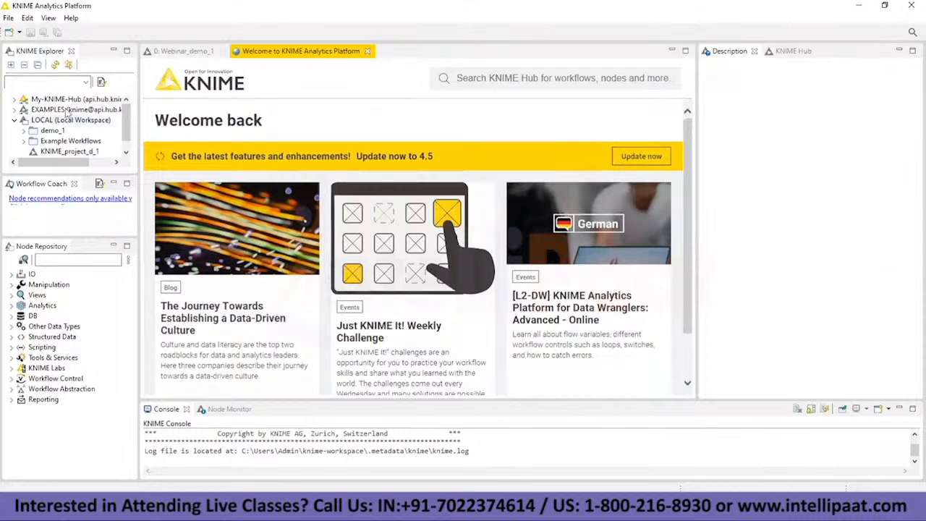
left_click(129, 147)
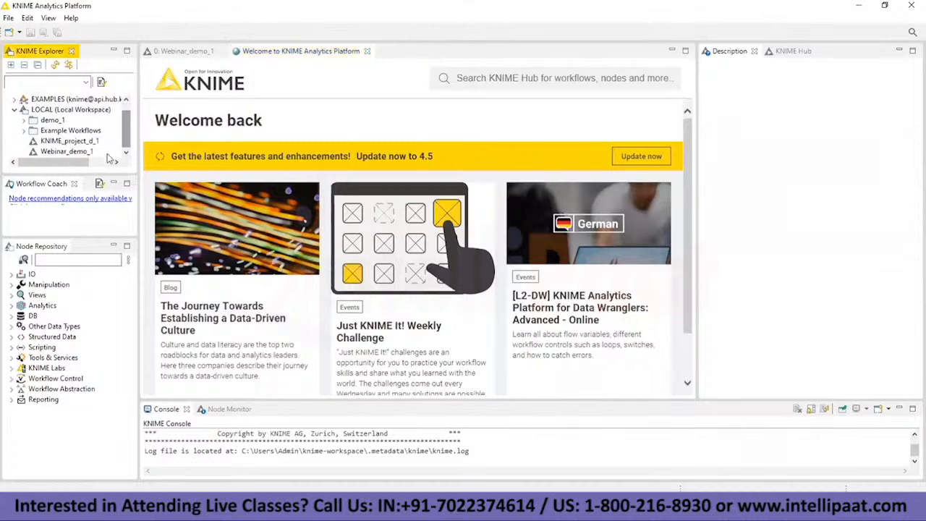
left_click(67, 151)
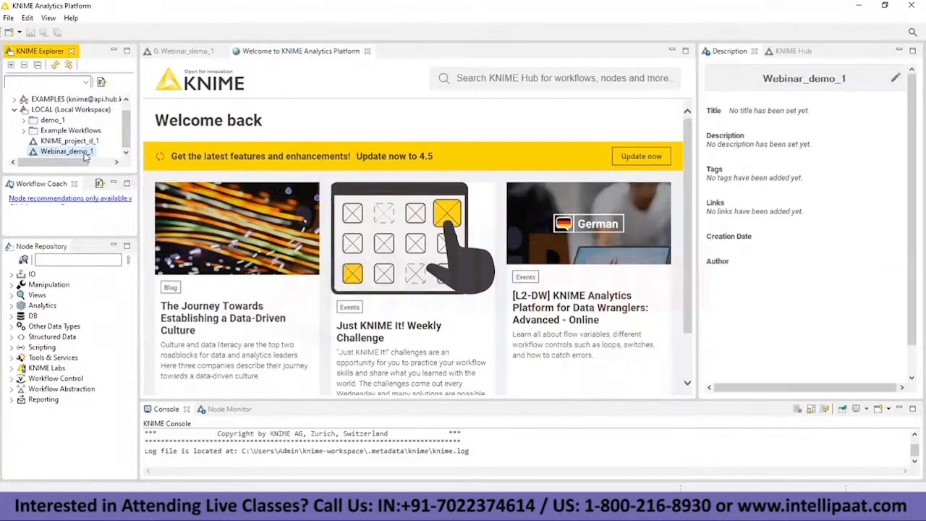
double_click(82, 151)
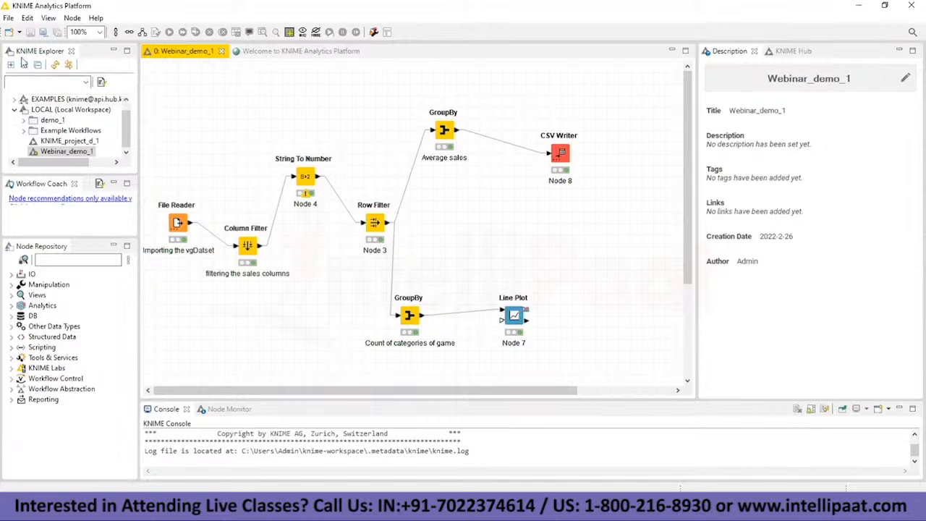
Step: Create a new KNIME workflow named Webinar_demo_2_Machine_Learning with LOCAL:/ as its destination
left_click(9, 18)
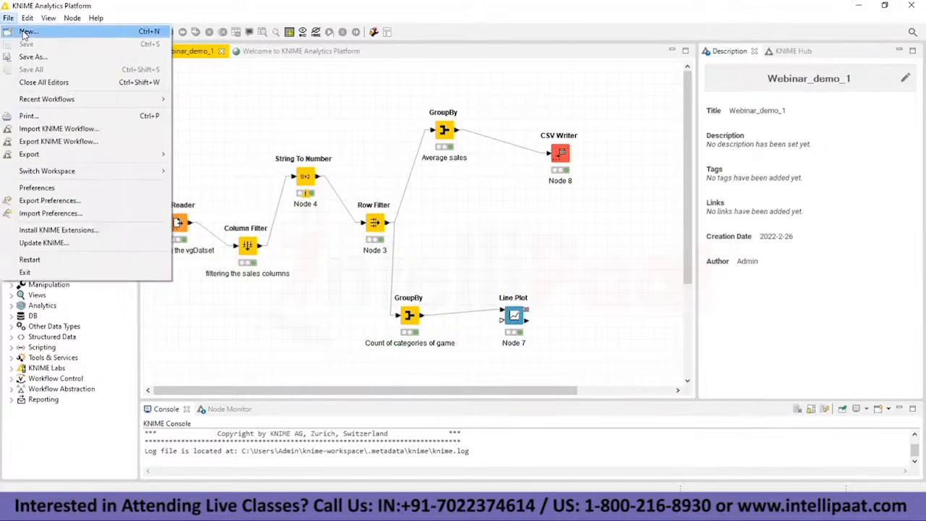
left_click(26, 32)
left_click(483, 341)
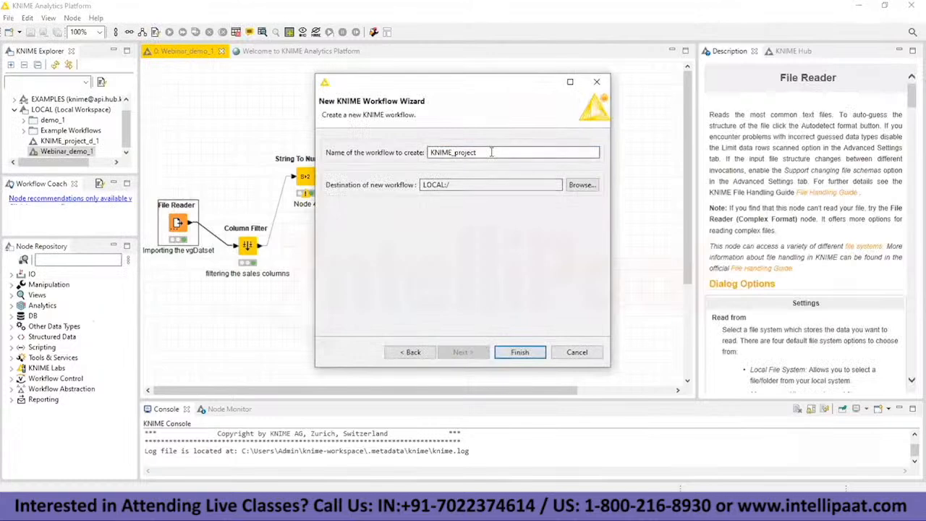
key("BackSpace")
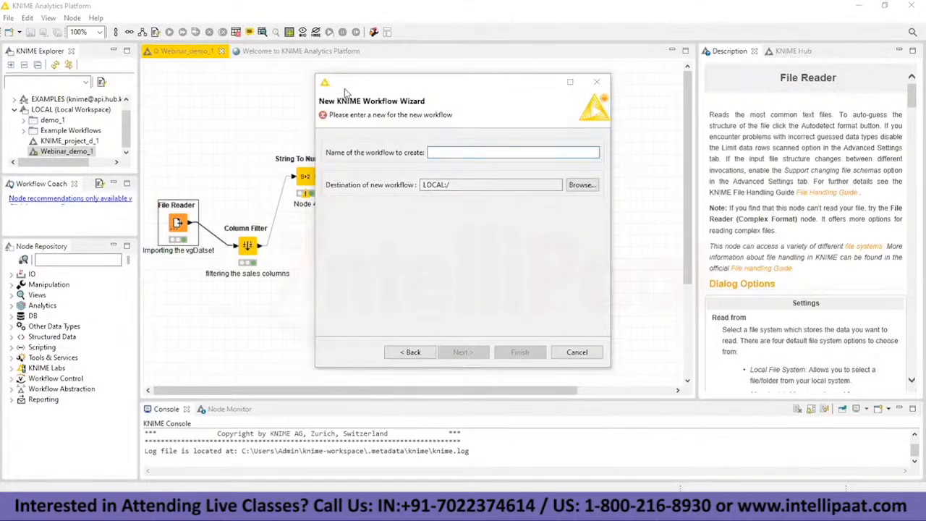
left_click(583, 186)
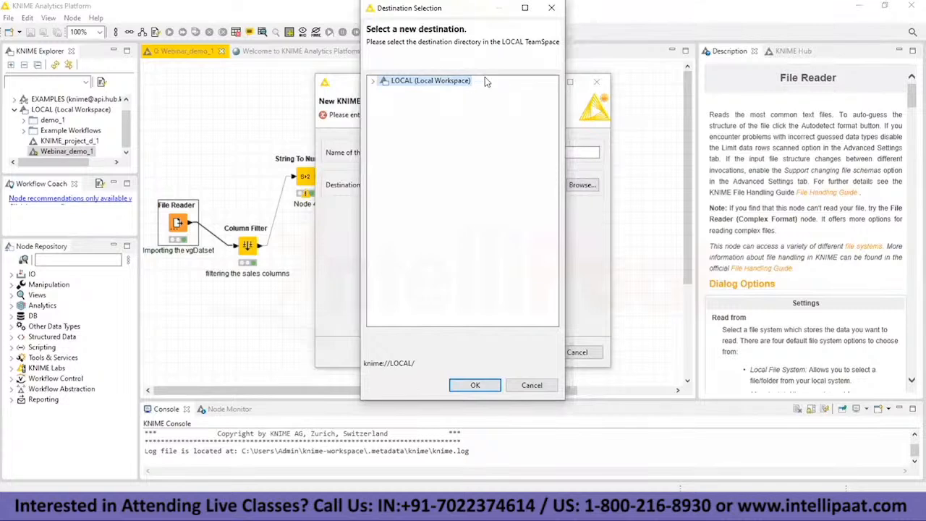
left_click(553, 9)
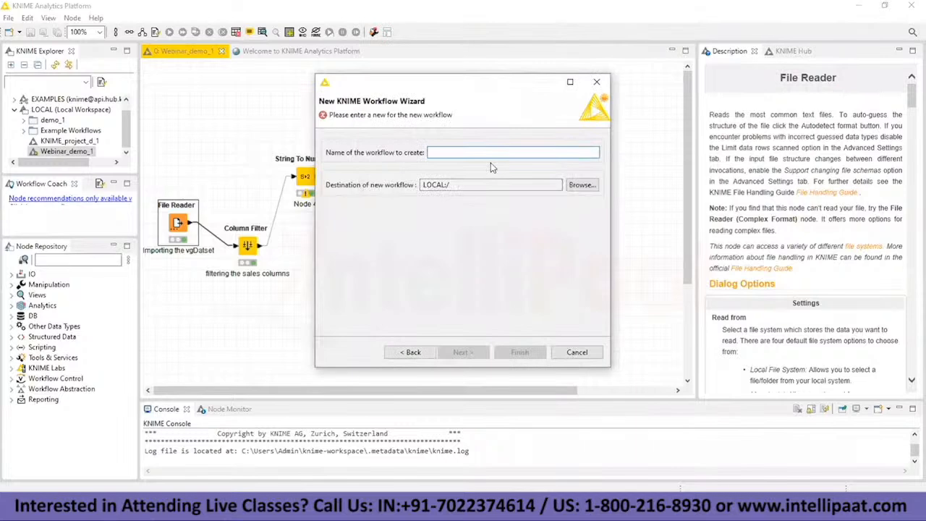
type("Webinar_demo_2_Machine_Learning")
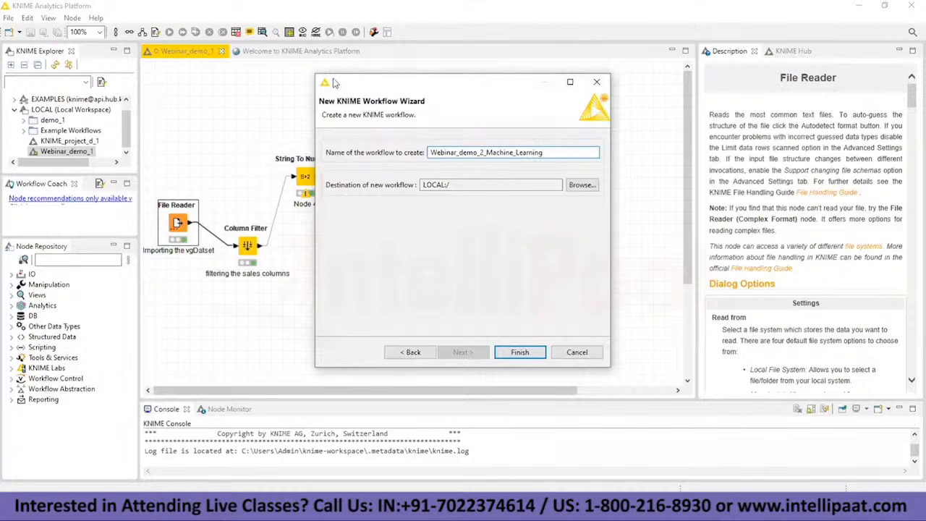
left_click(515, 351)
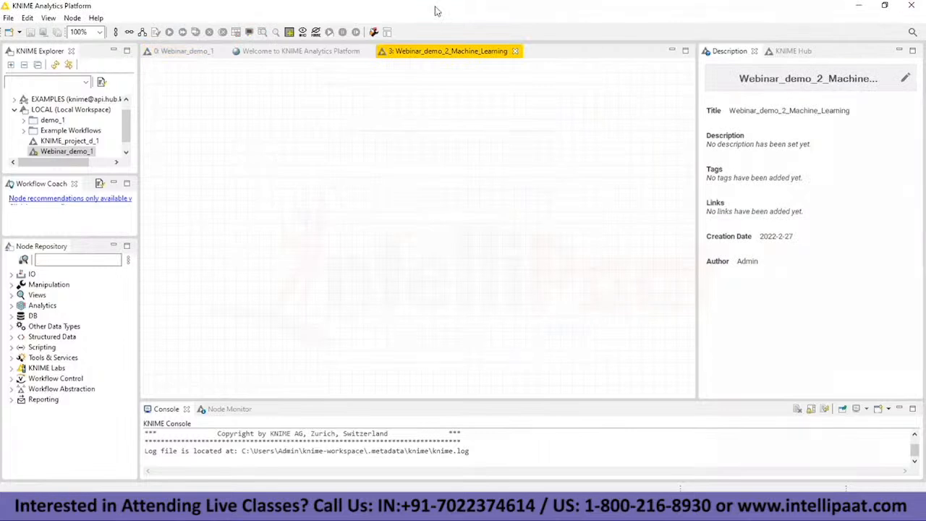
Step: Select Webinar_demo_2_Machine_Learning in the local workspace and activate its empty canvas
left_click(127, 151)
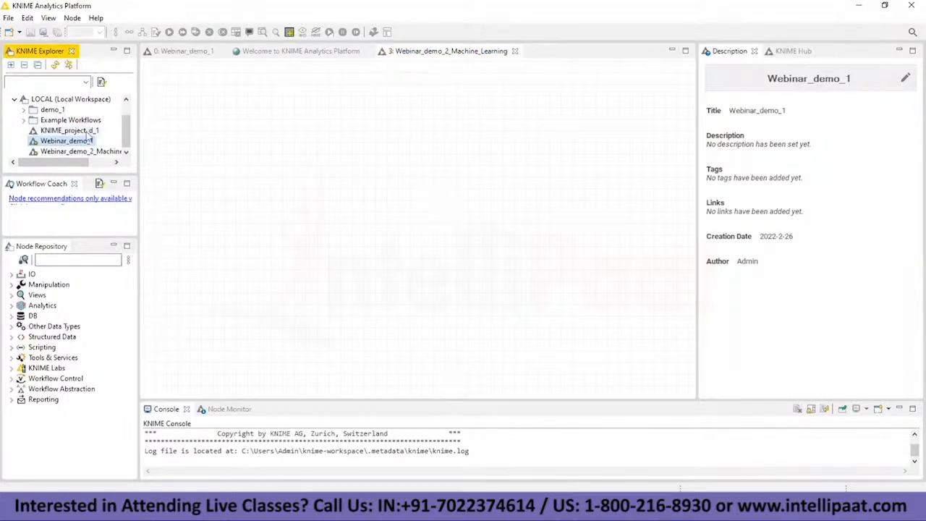
left_click(81, 152)
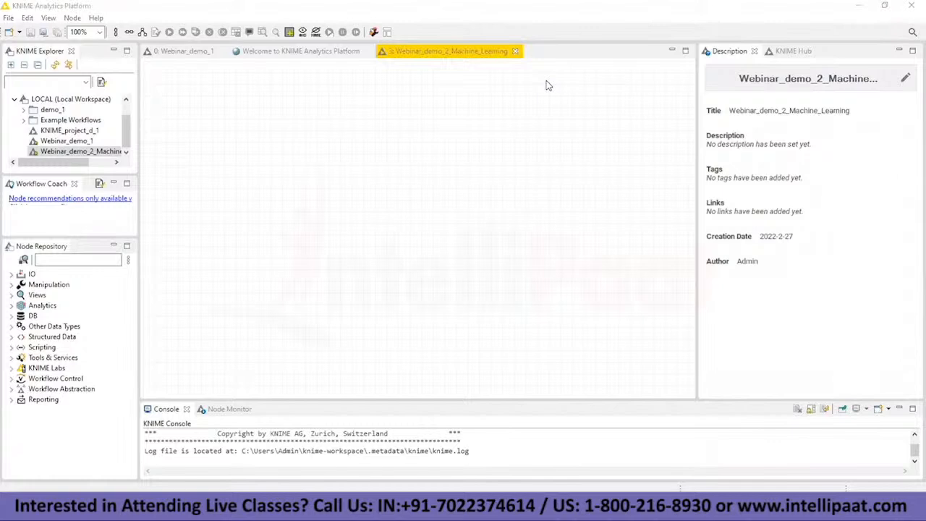
left_click(366, 204)
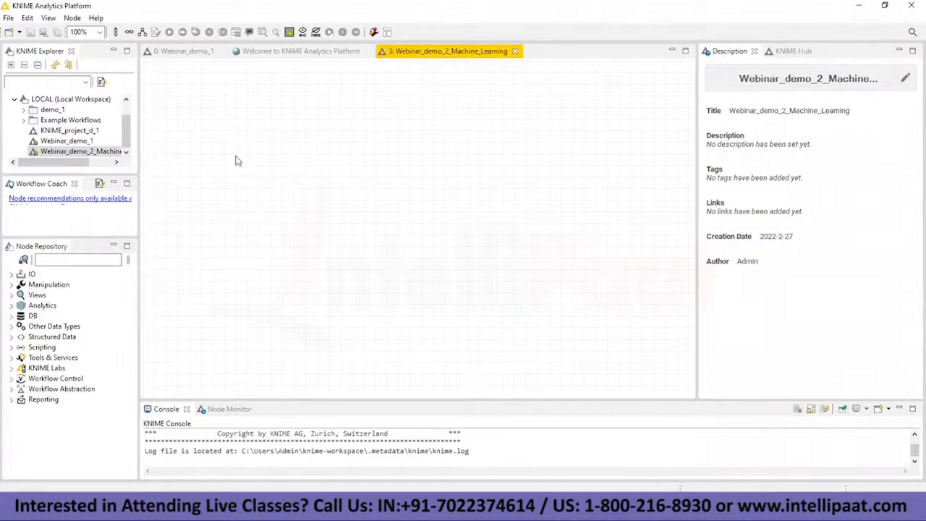
Step: Find the File Reader node in the node repository, add it to the empty canvas and move it slightly up and left
left_click(100, 260)
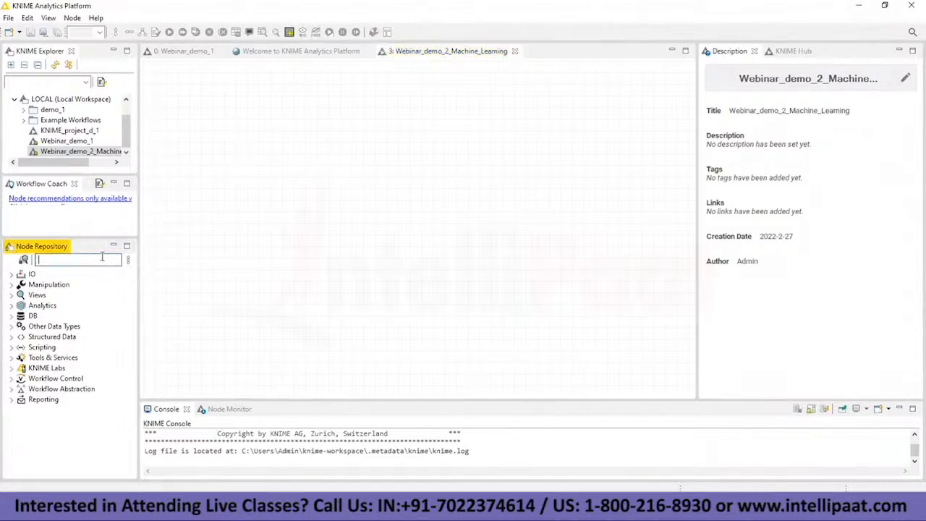
type("file")
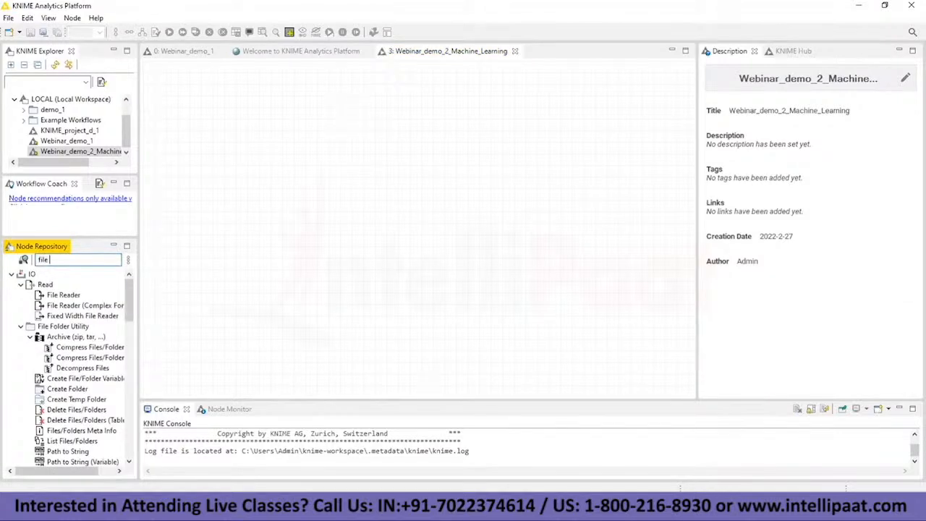
type(" reader")
double_click(64, 294)
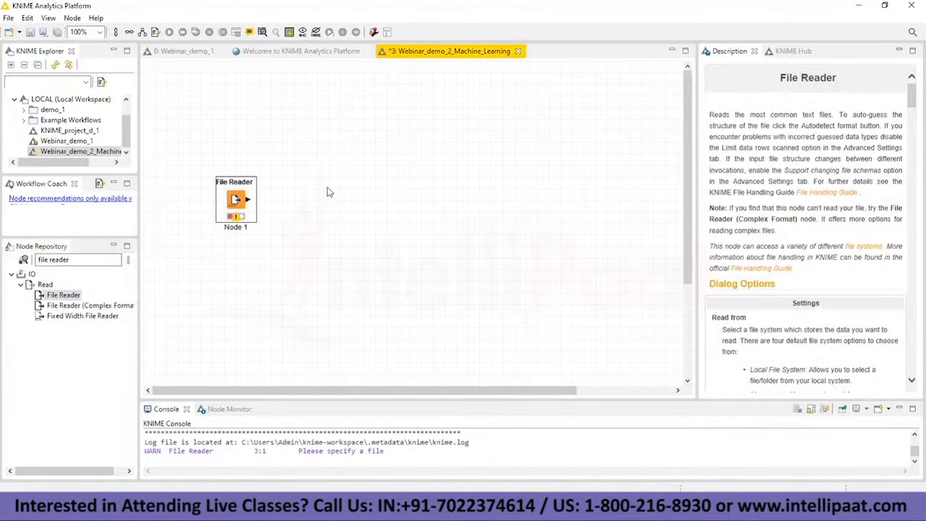
left_click_drag(238, 199, 228, 166)
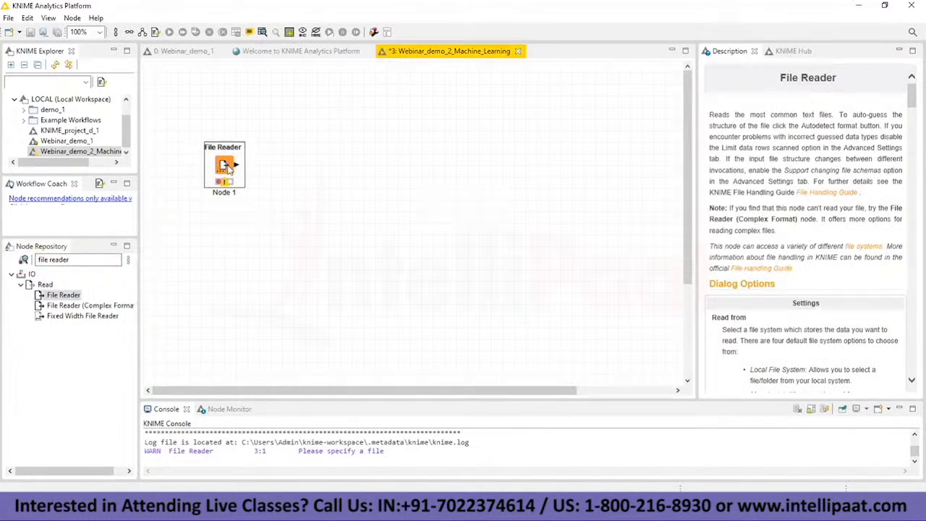
Step: Configure the File Reader node to read data.csv from the Kdata folder on the desktop
right_click(217, 168)
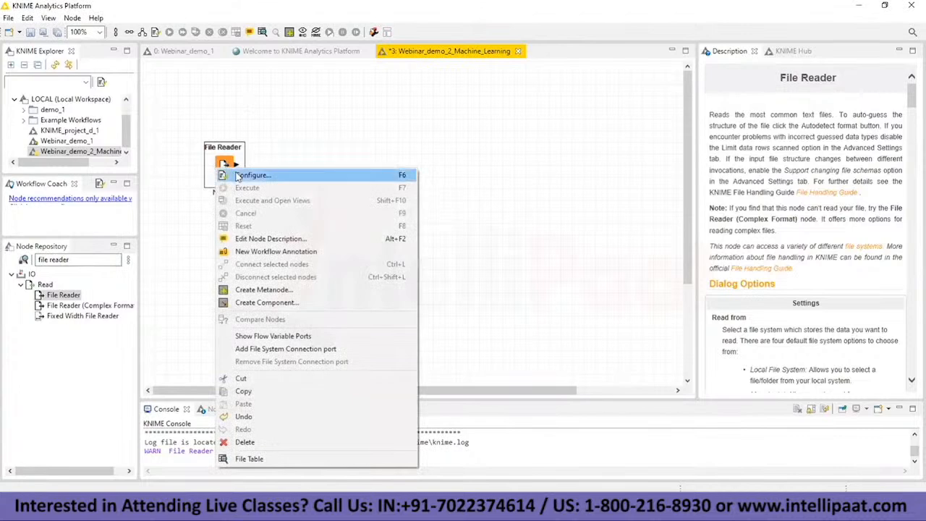
left_click(250, 175)
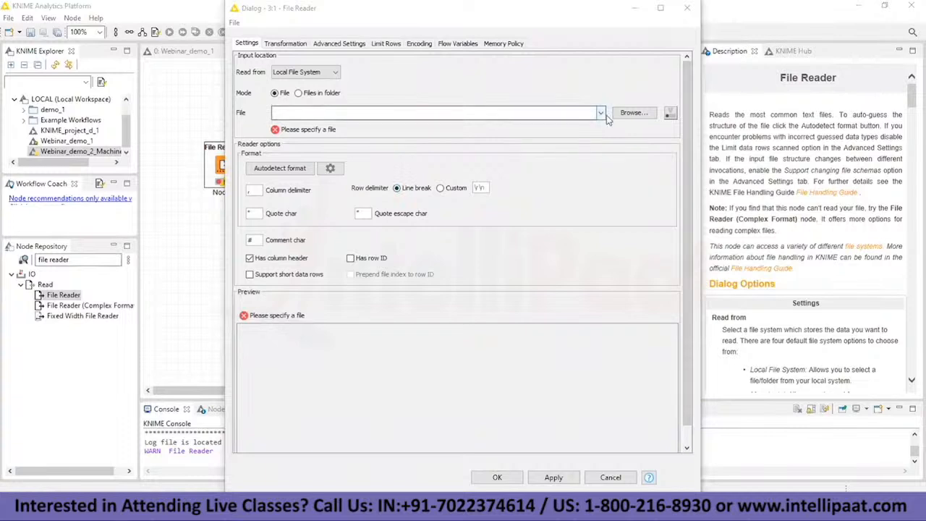
left_click(634, 112)
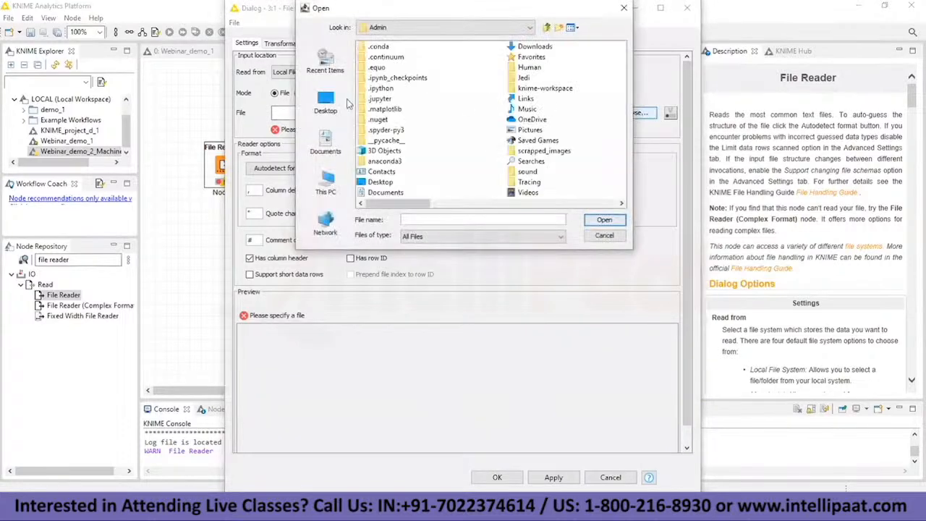
left_click(326, 103)
scroll(418, 152, "down", 3)
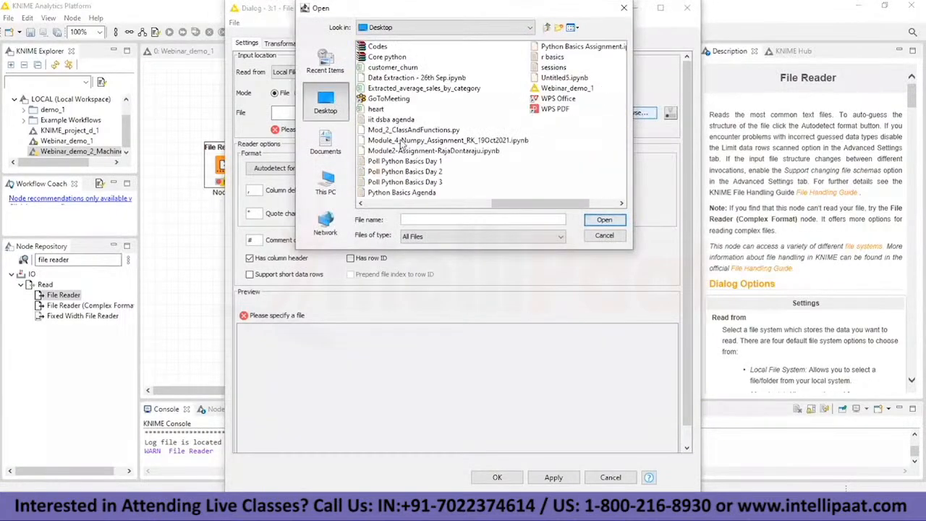
scroll(402, 163, "up", 3)
scroll(398, 170, "down", 3)
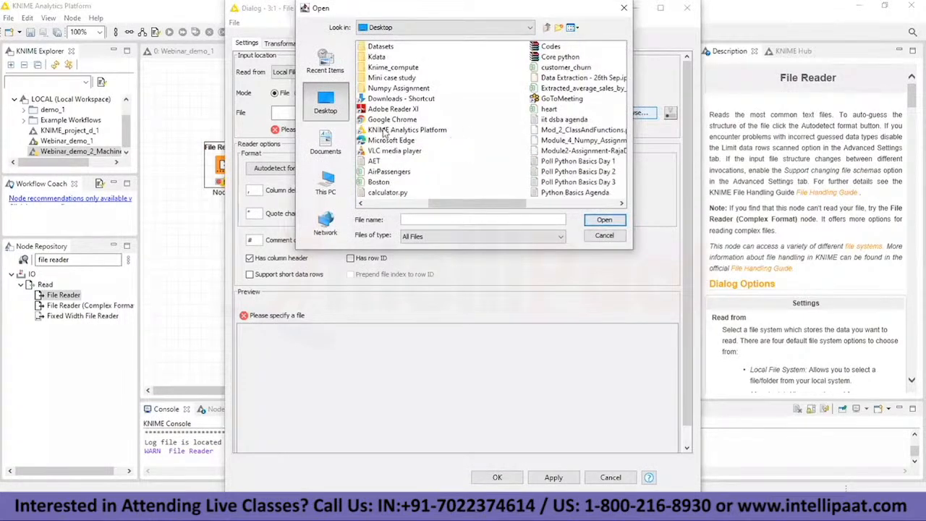
double_click(382, 57)
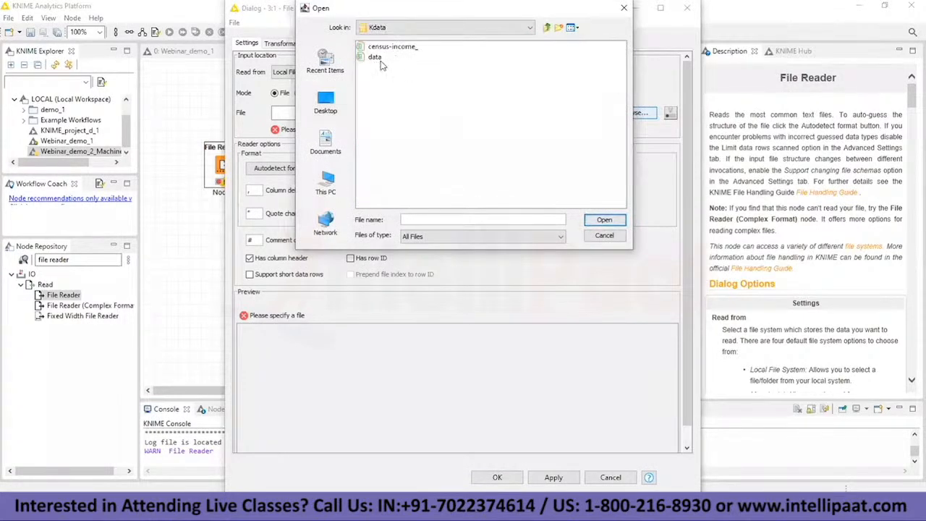
left_click(380, 58)
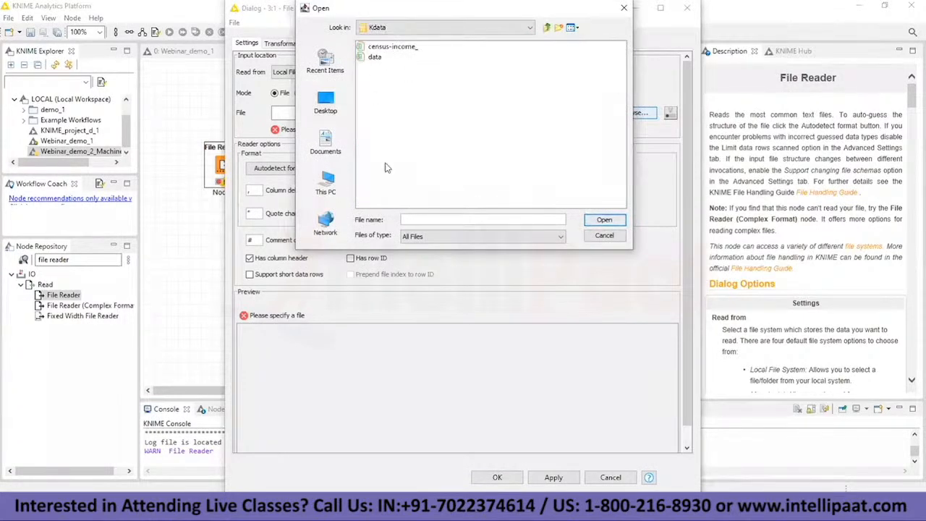
left_click(604, 220)
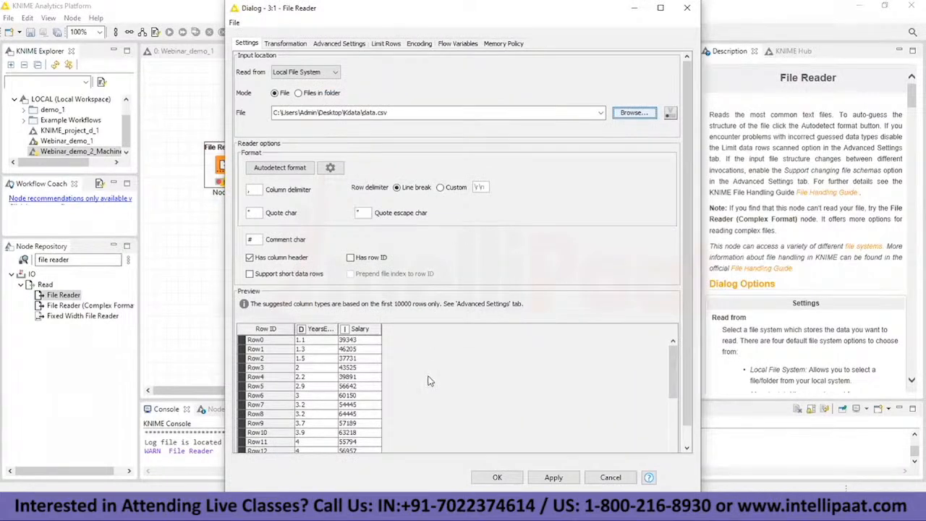
Step: Review the YearsExperience and Salary rows in the File Reader preview and accept the configuration
scroll(445, 371, "down", 4)
scroll(441, 365, "up", 4)
scroll(384, 369, "down", 5)
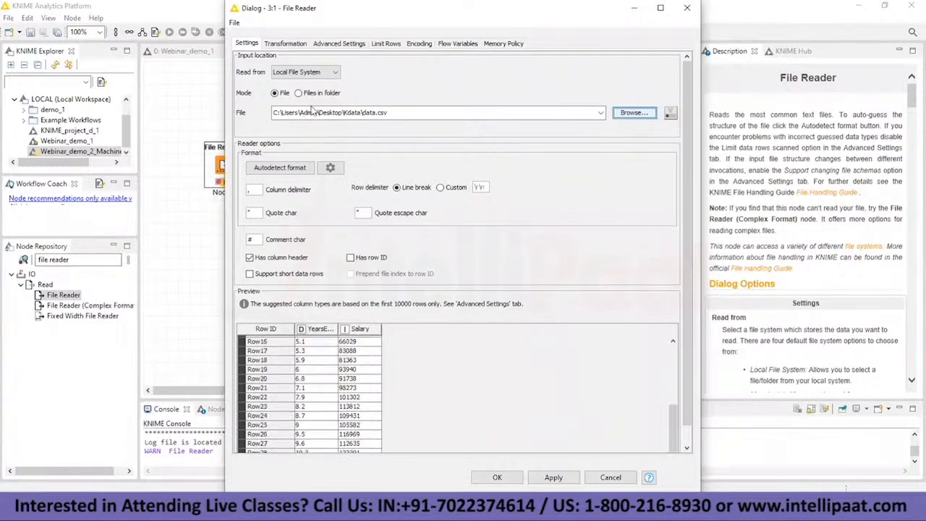
scroll(355, 360, "up", 6)
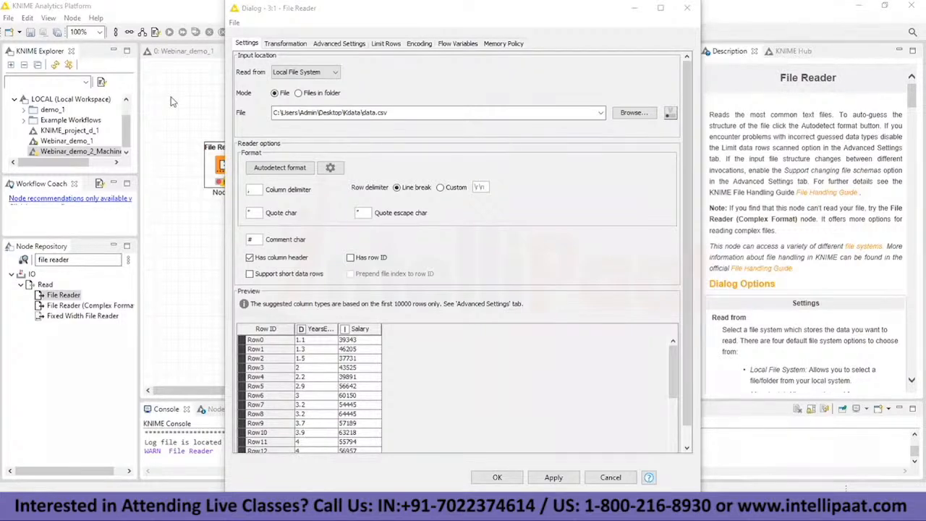
scroll(418, 348, "down", 5)
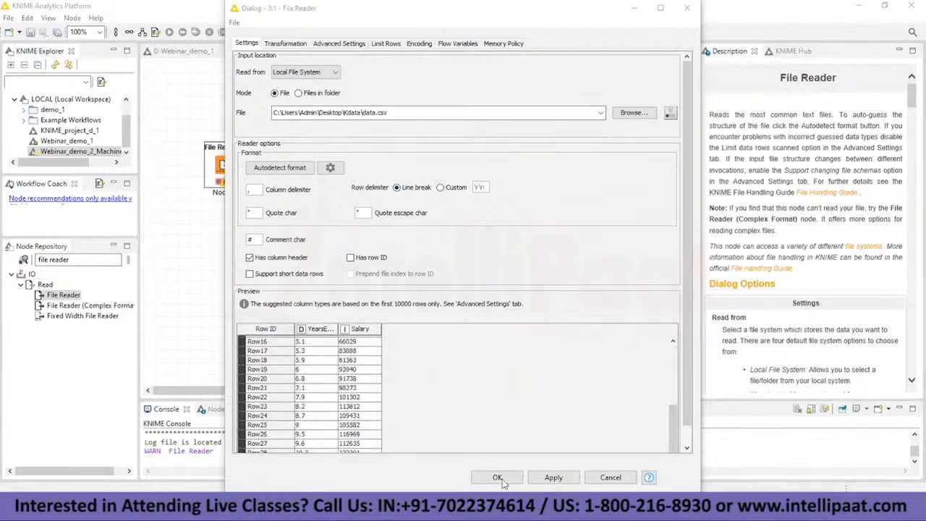
left_click(498, 478)
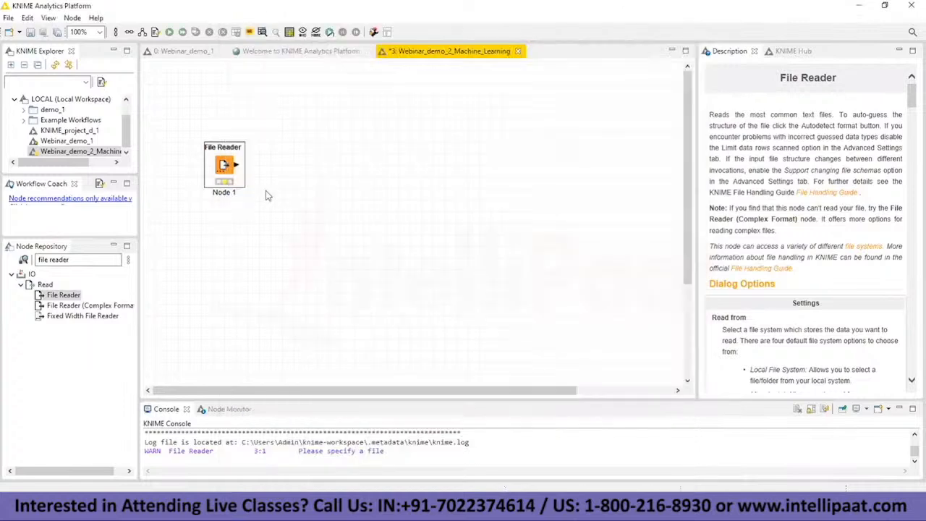
Step: Execute the File Reader node, view its output File Table, and close the table
right_click(225, 174)
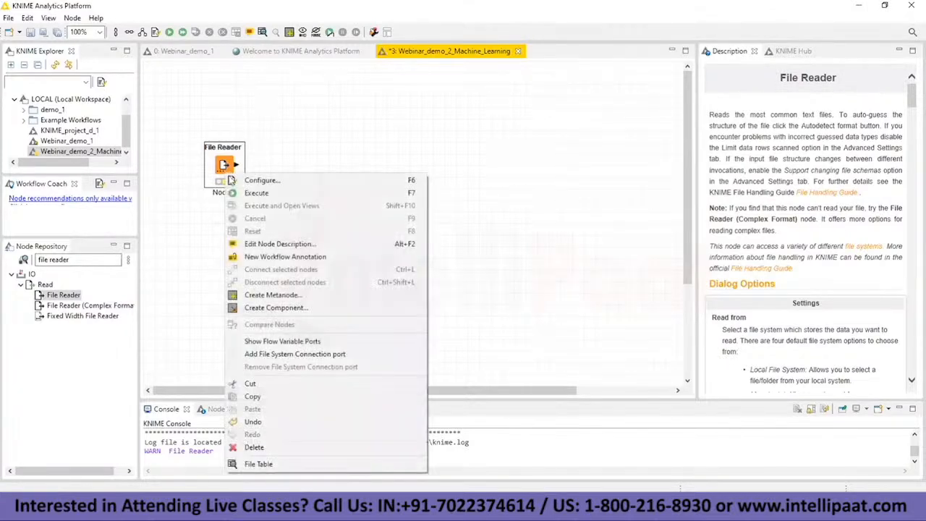
left_click(250, 194)
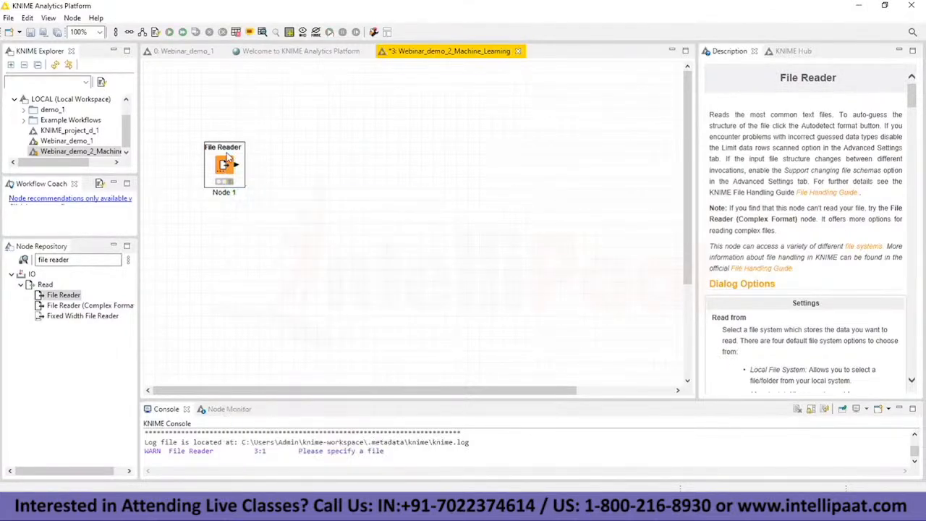
right_click(231, 162)
left_click(275, 443)
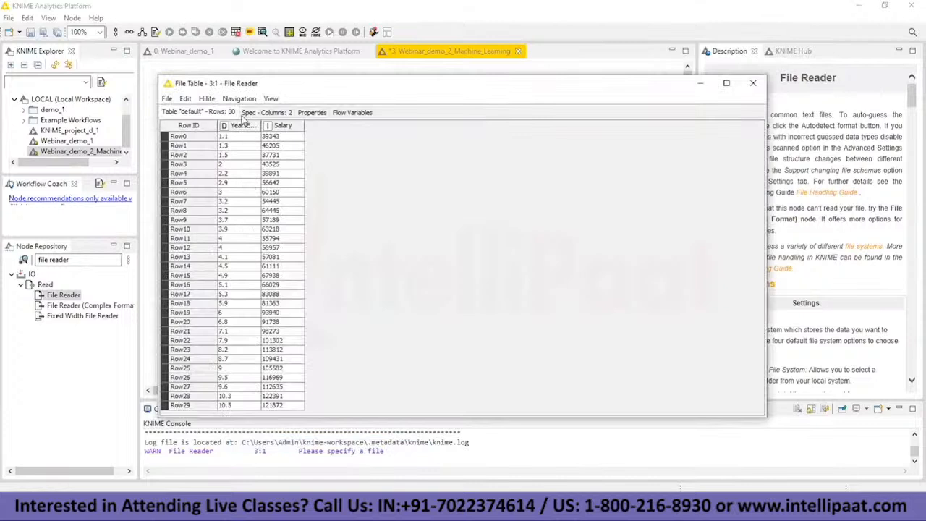
key("alt+Tab")
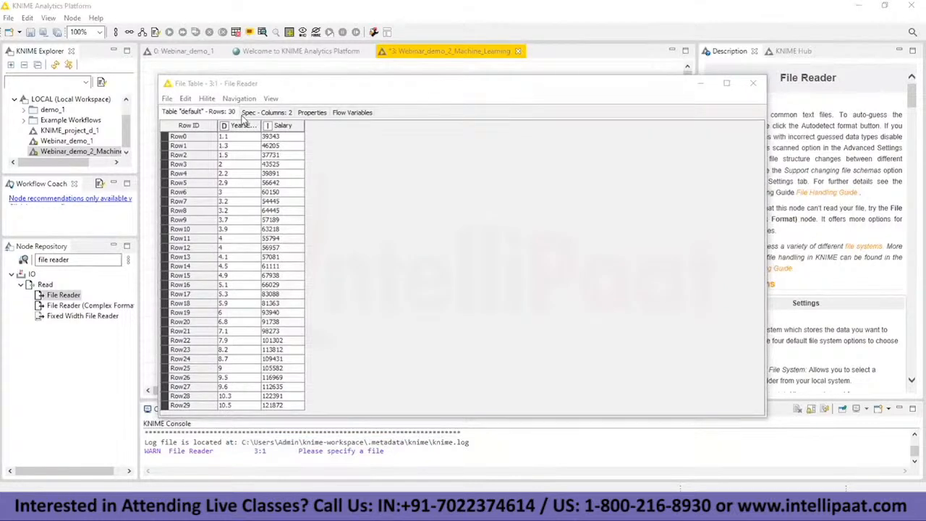
left_click(754, 82)
right_click(226, 165)
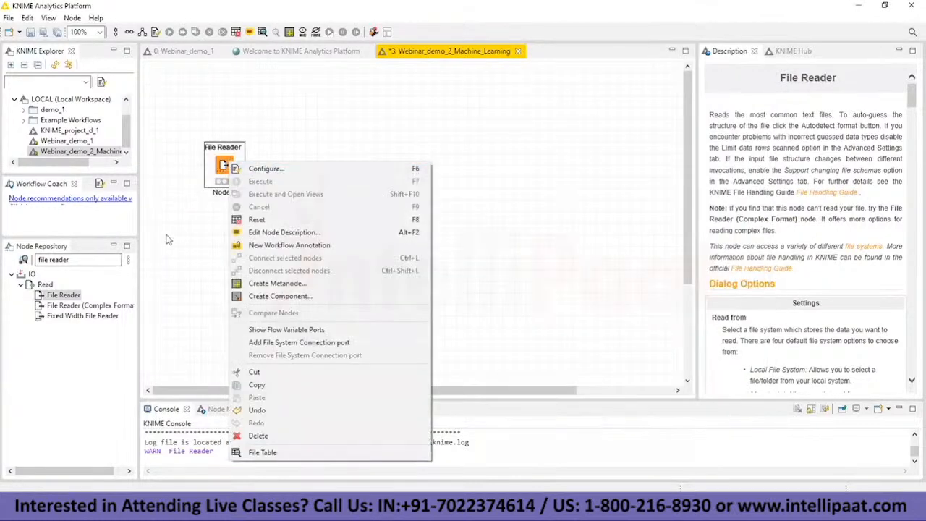
left_click(190, 218)
left_click(219, 170)
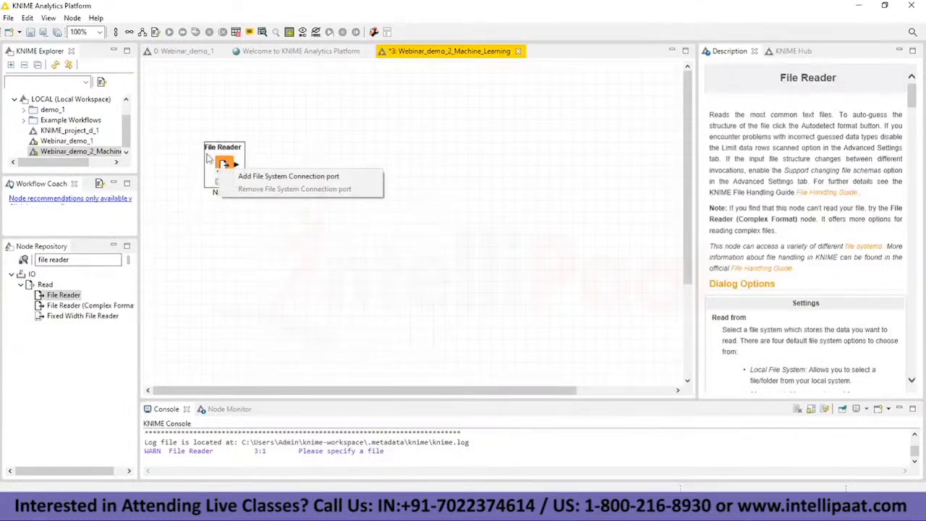
left_click(277, 140)
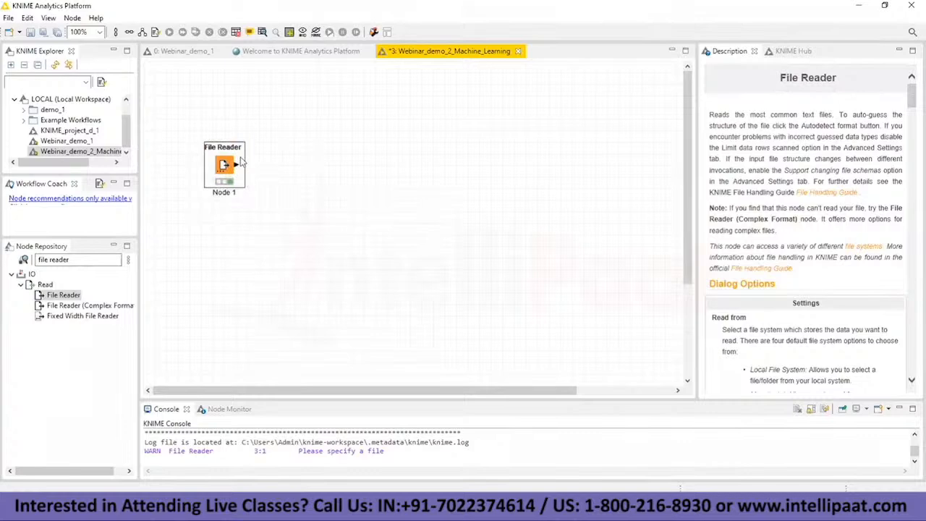
Step: Search the node repository for "statistics" and place a Statistics node to the upper right of the File Reader
left_click(104, 261)
key("BackSpace")
key("BackSpace")
key("BackSpace")
key("BackSpace")
key("BackSpace")
key("BackSpace")
key("BackSpace")
key("BackSpace")
key("BackSpace")
key("BackSpace")
key("BackSpace")
type("st")
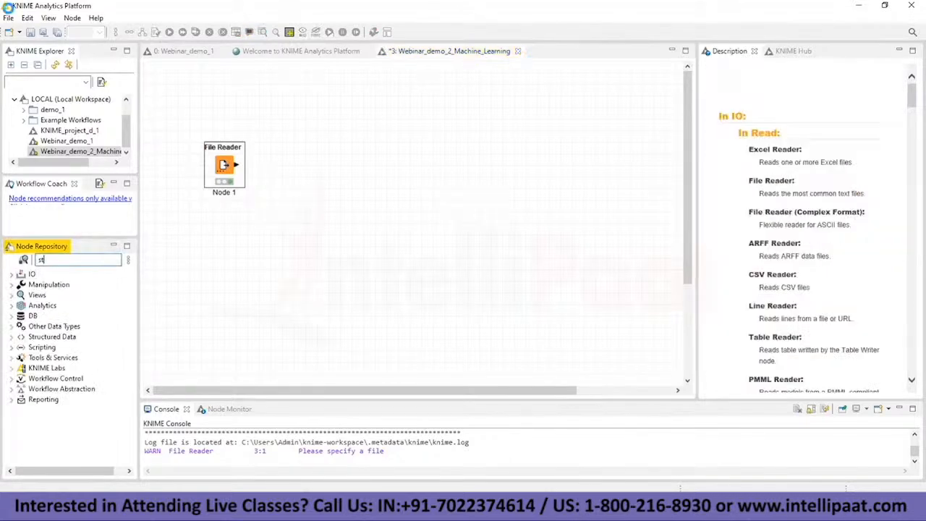
type("atistics")
left_click_drag(60, 419, 345, 145)
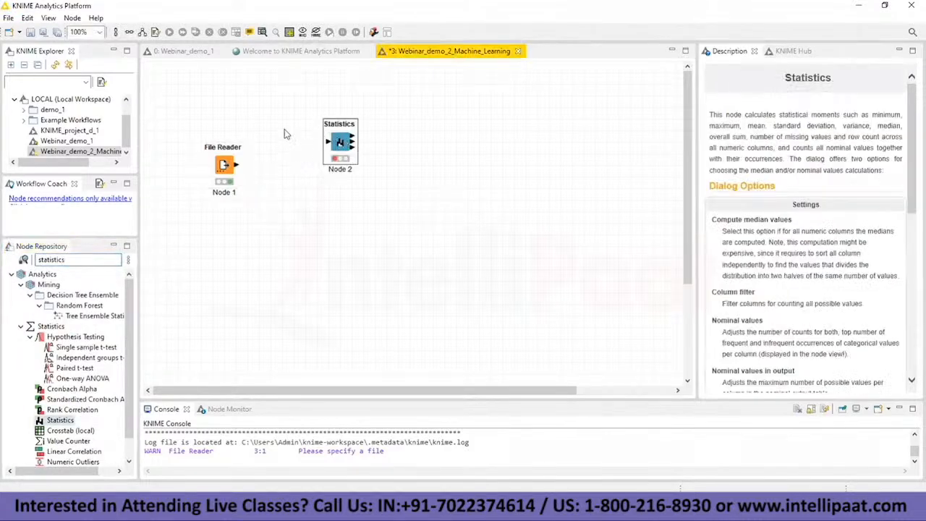
Step: Connect the File Reader to the Statistics node, enable median value calculation and include the YearsExperience column
left_click_drag(236, 165, 338, 143)
double_click(338, 142)
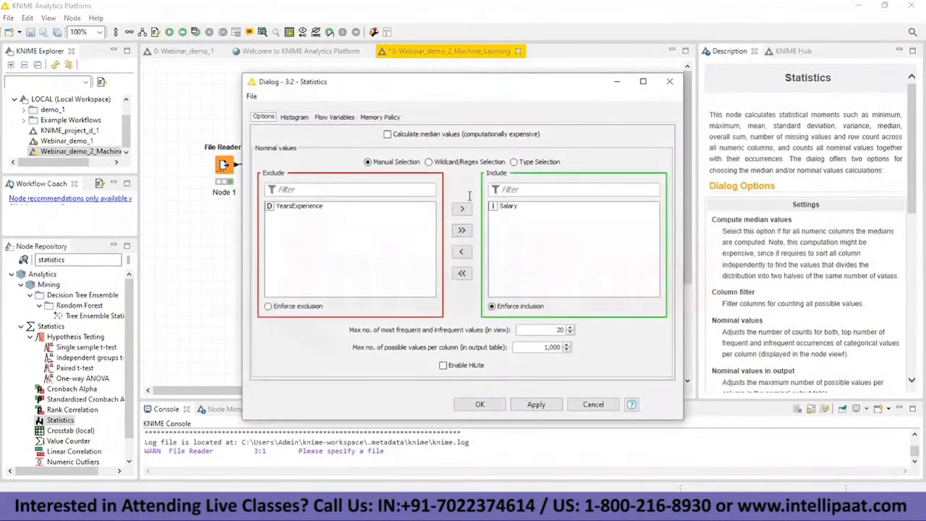
left_click(388, 135)
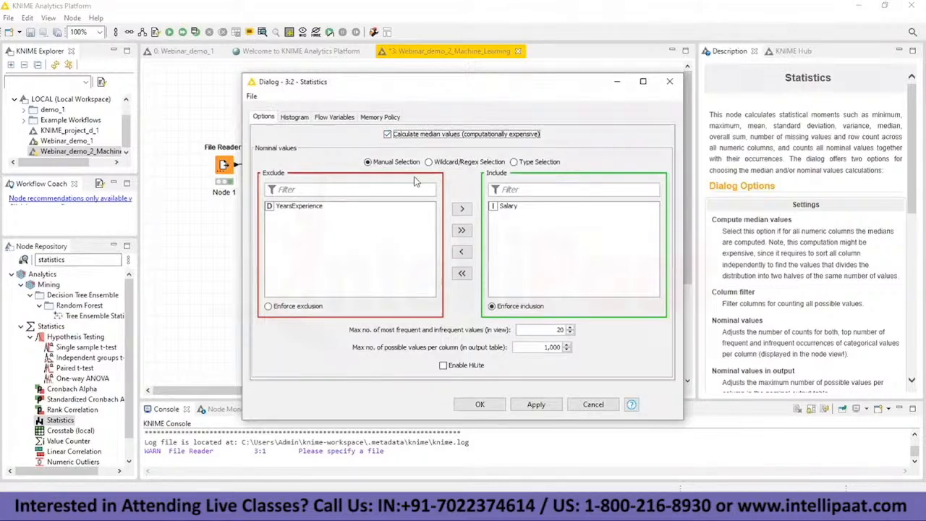
left_click(332, 214)
left_click(461, 209)
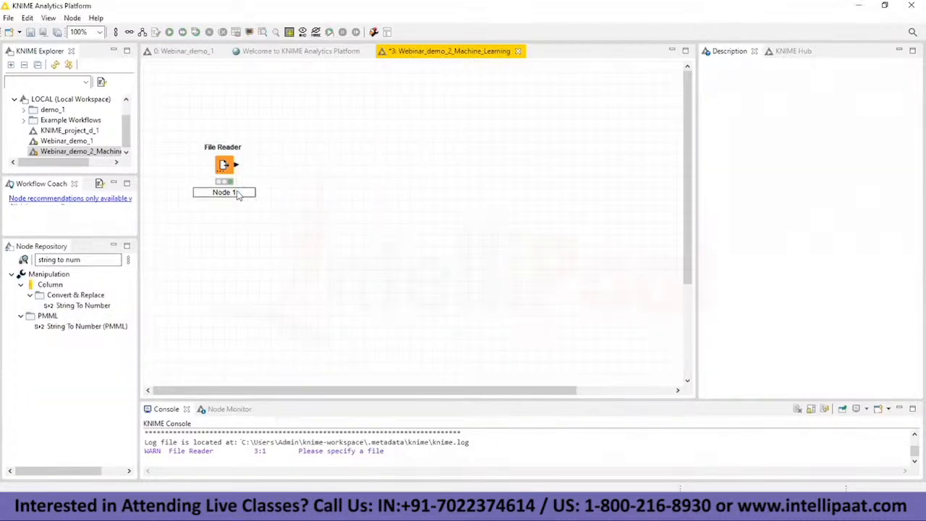
Step: Label the File Reader node "import salary data"
left_click(236, 191)
key("BackSpace")
type("import salary data")
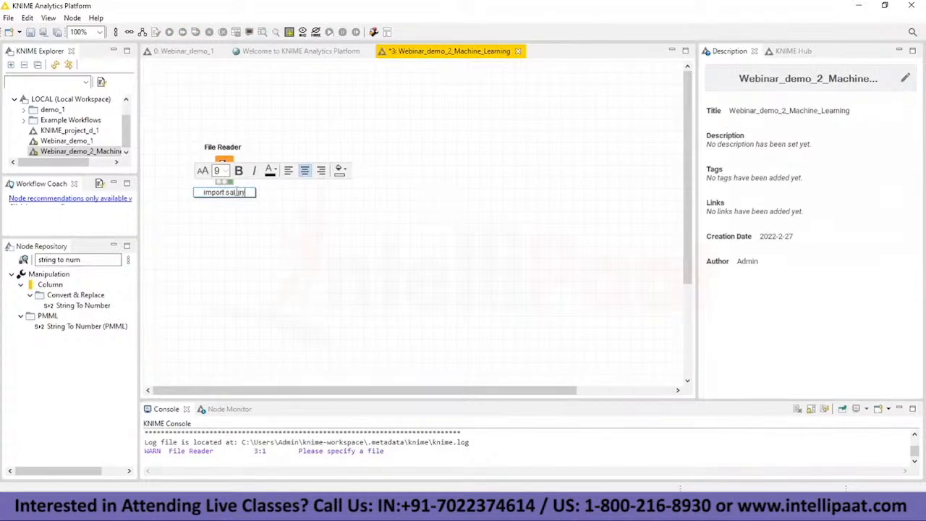
left_click(112, 231)
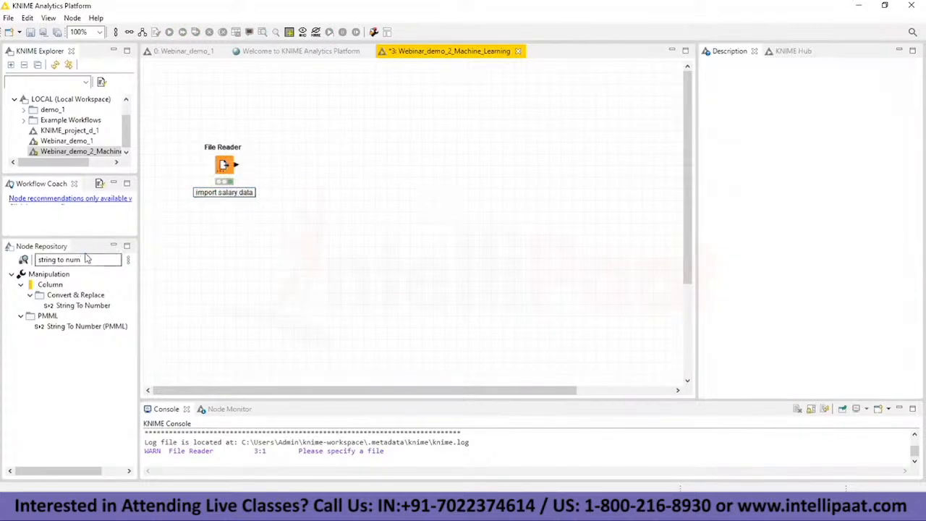
Step: Replace the node search text with "statistics" and add a Statistics node to the right of the labelled File Reader
left_click(92, 259)
key("BackSpace")
key("BackSpace")
key("BackSpace")
key("BackSpace")
key("BackSpace")
key("BackSpace")
key("BackSpace")
key("BackSpace")
key("BackSpace")
key("BackSpace")
key("BackSpace")
key("BackSpace")
key("BackSpace")
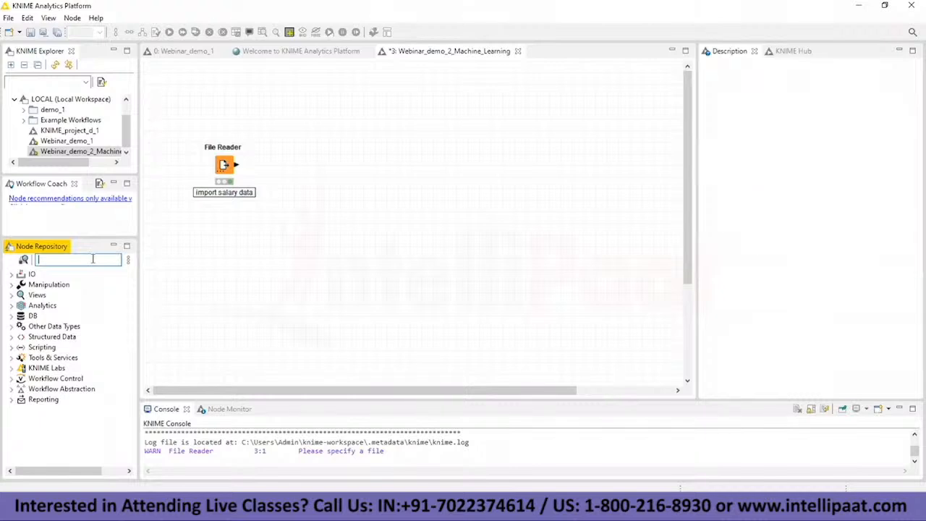
type("stat")
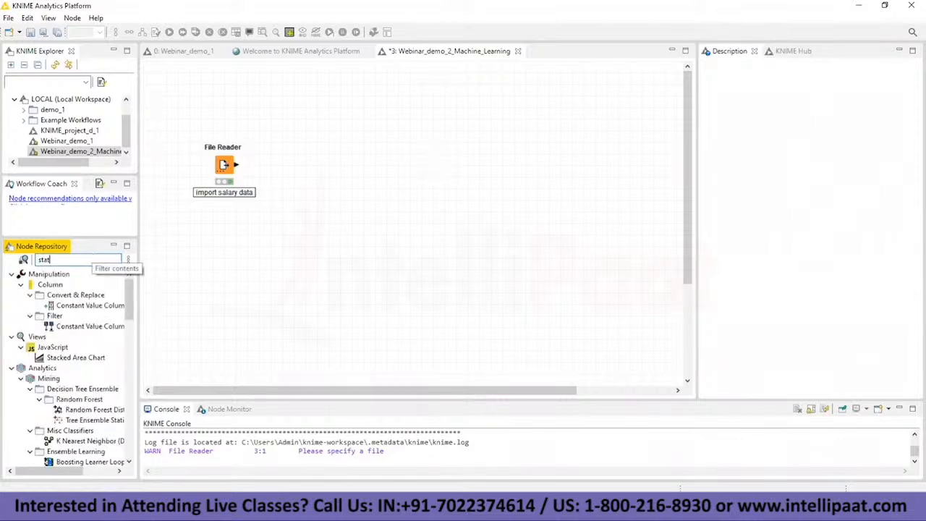
type("istics")
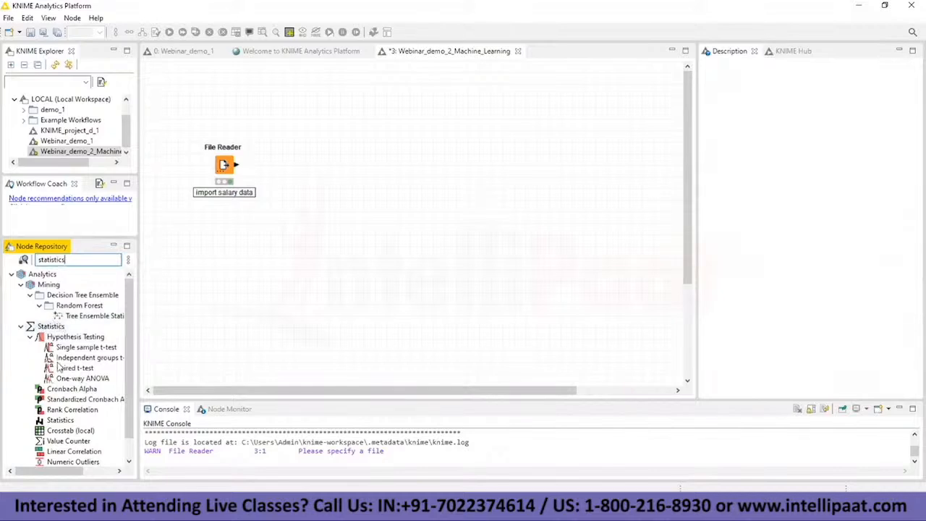
left_click(48, 423)
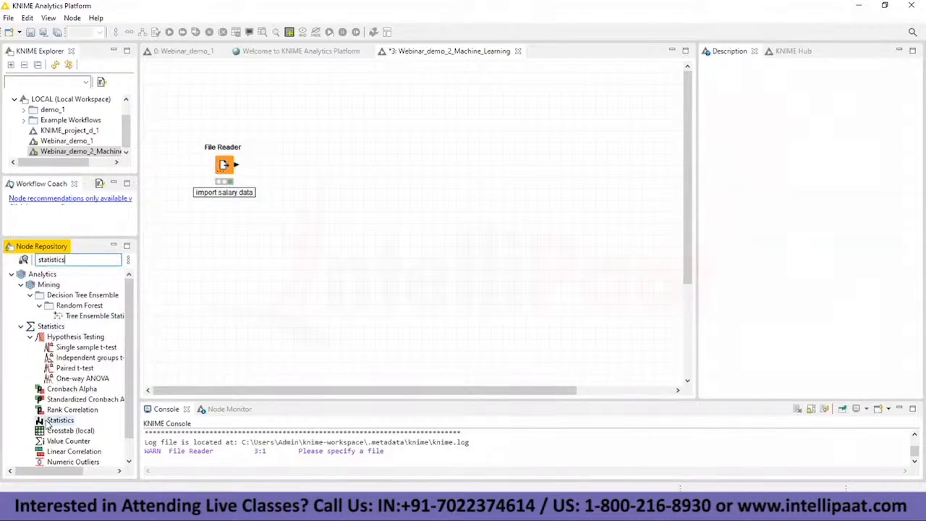
left_click_drag(48, 424, 339, 155)
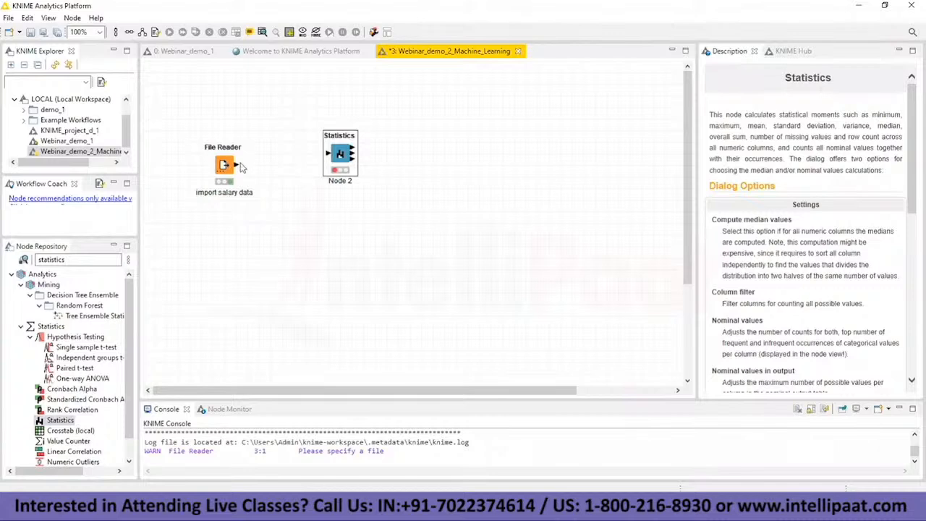
Step: Connect the File Reader output to the Statistics node and add YearsExperience to the node's included columns
left_click_drag(236, 165, 330, 157)
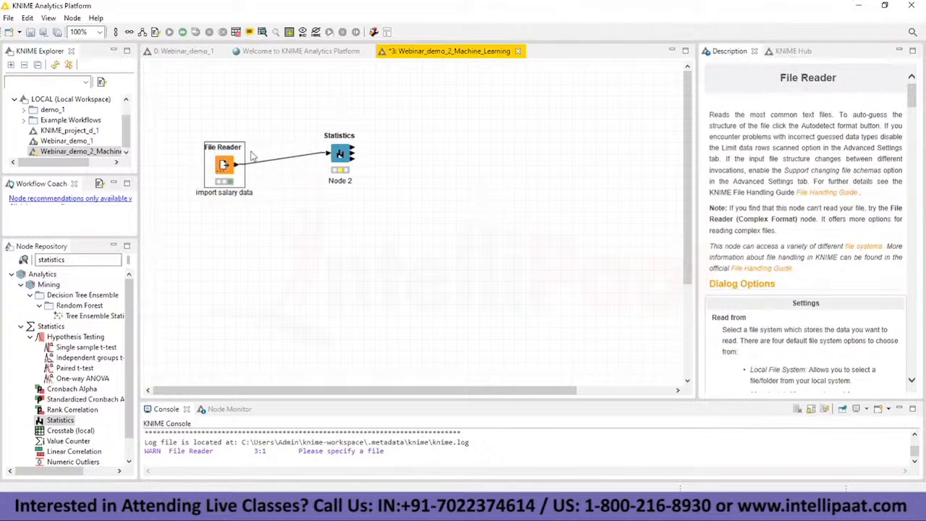
right_click(345, 153)
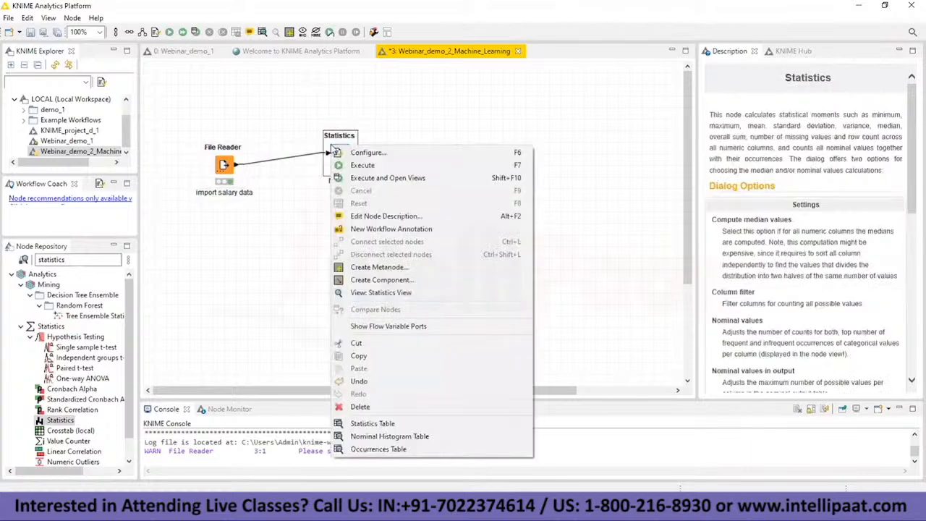
left_click(347, 152)
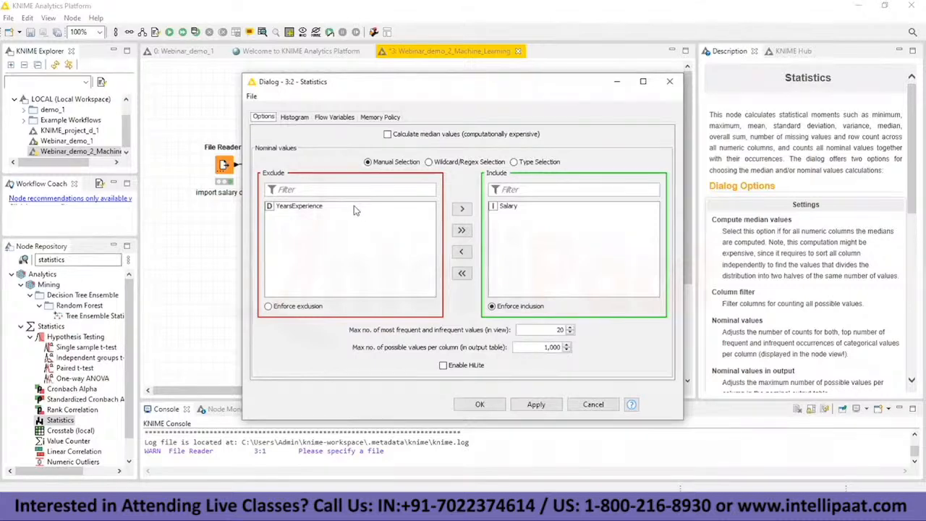
left_click(308, 208)
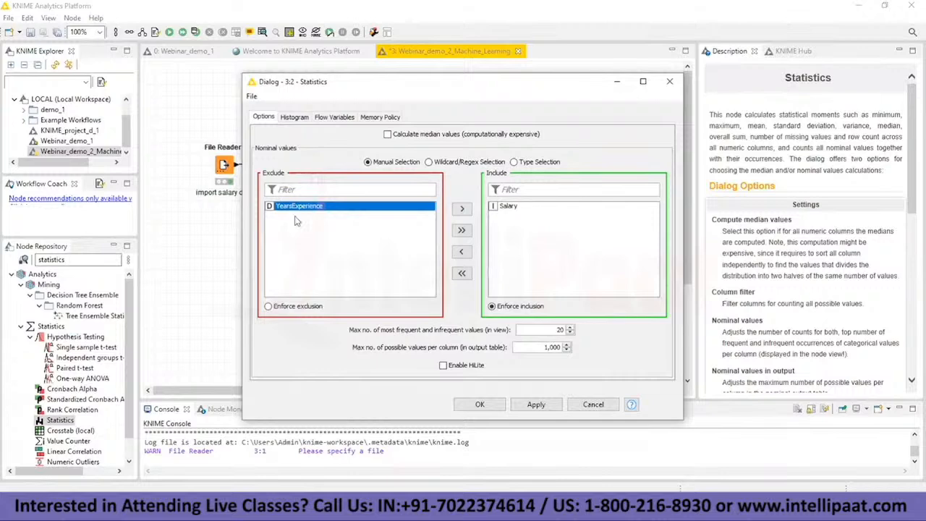
left_click(462, 209)
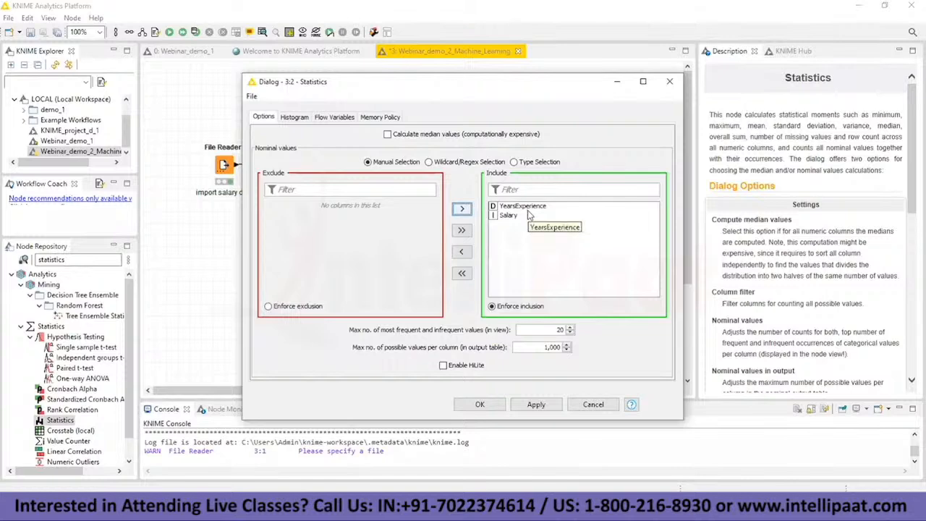
Step: Move the Salary column to the excluded list and return it to the included columns
left_click(466, 253)
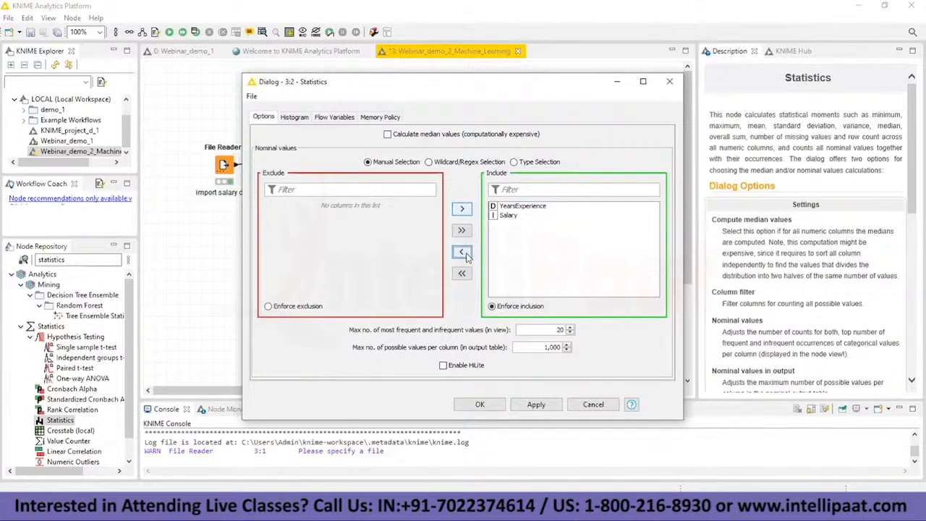
left_click(505, 216)
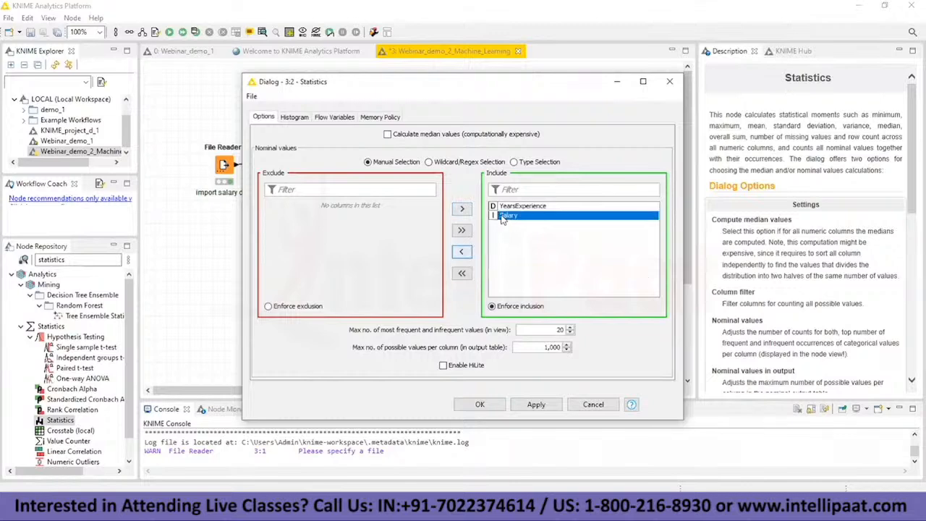
left_click(465, 253)
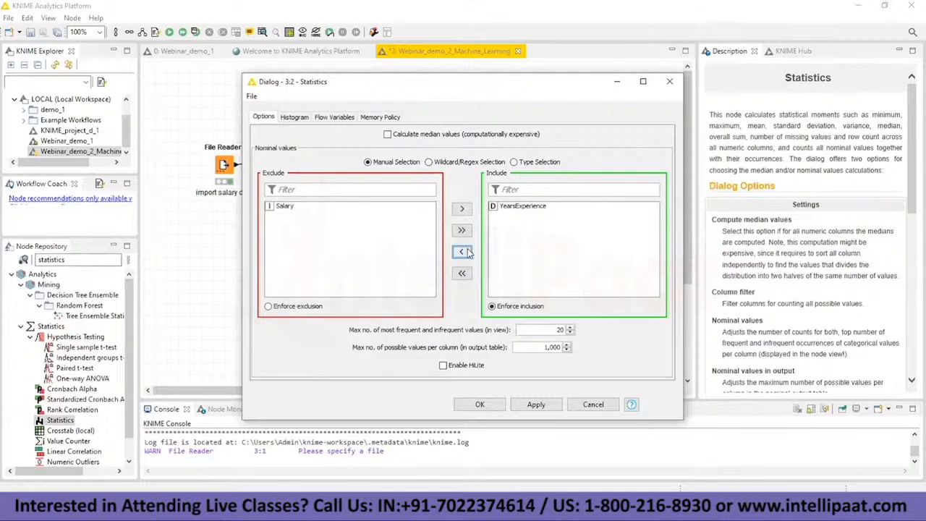
left_click(331, 209)
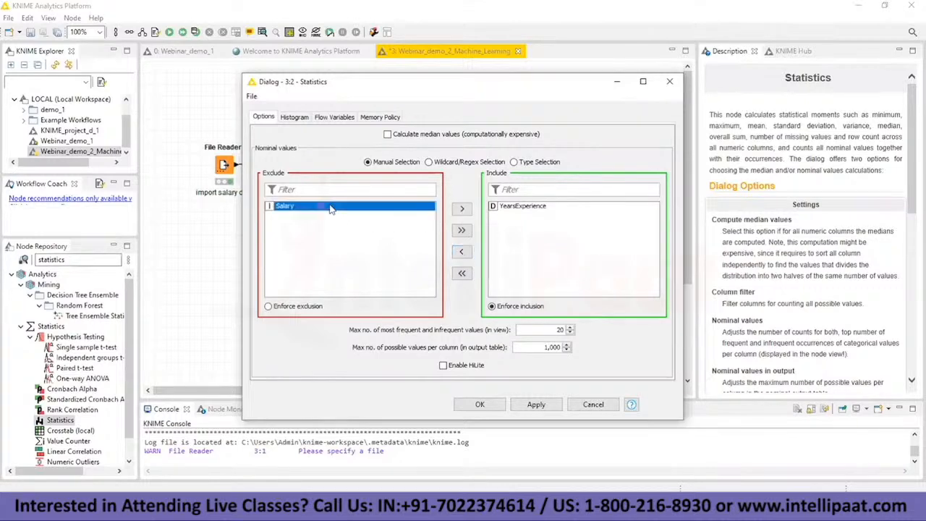
left_click(463, 209)
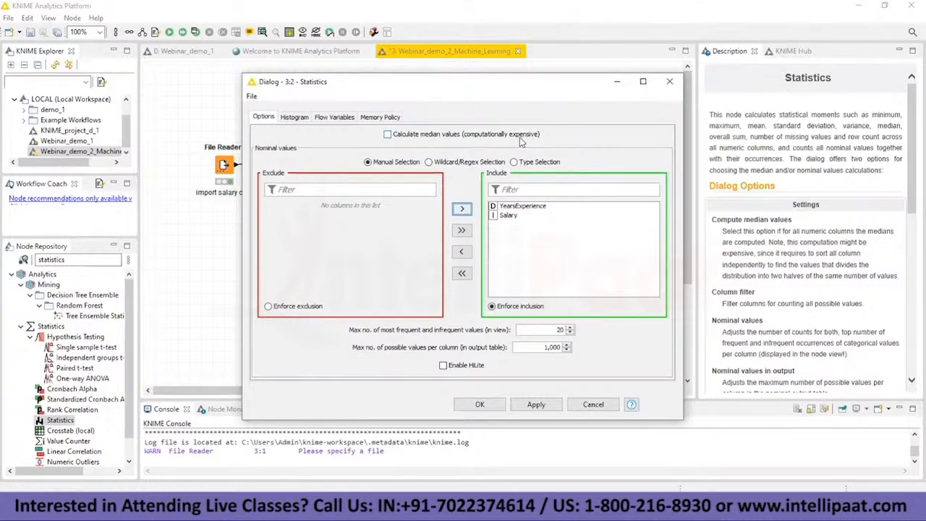
Step: Enable the calculation of median values in the Statistics node and accept the configuration
left_click(388, 135)
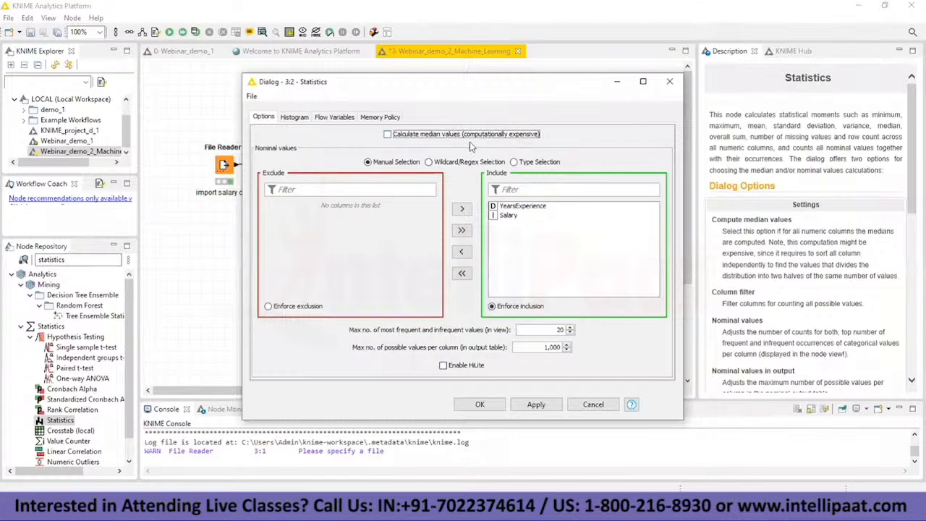
left_click(389, 135)
left_click(387, 135)
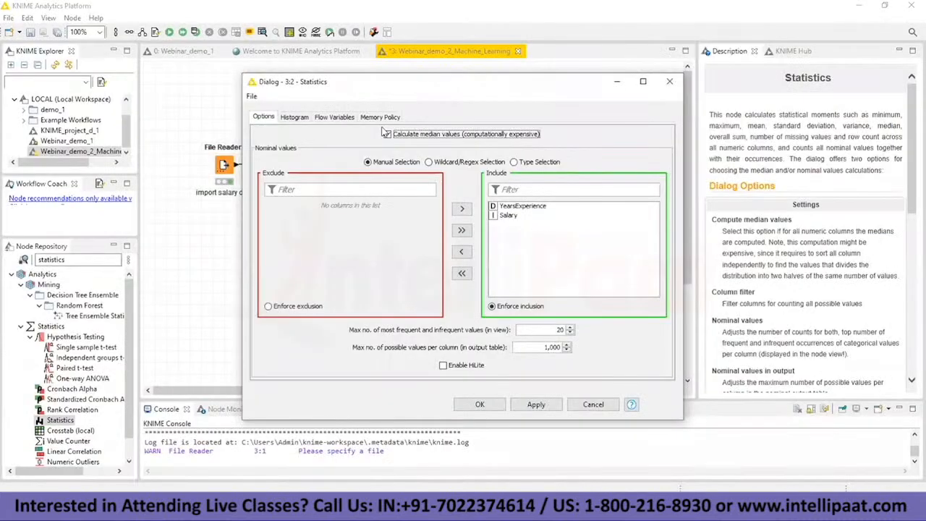
left_click(387, 133)
left_click(496, 409)
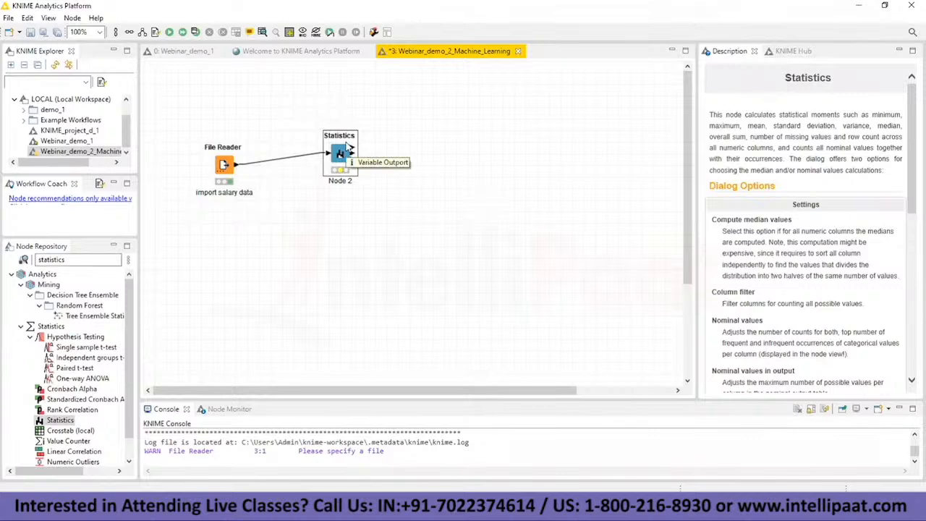
Step: Execute the Statistics node with its view opened and maximize the Statistics View
right_click(345, 152)
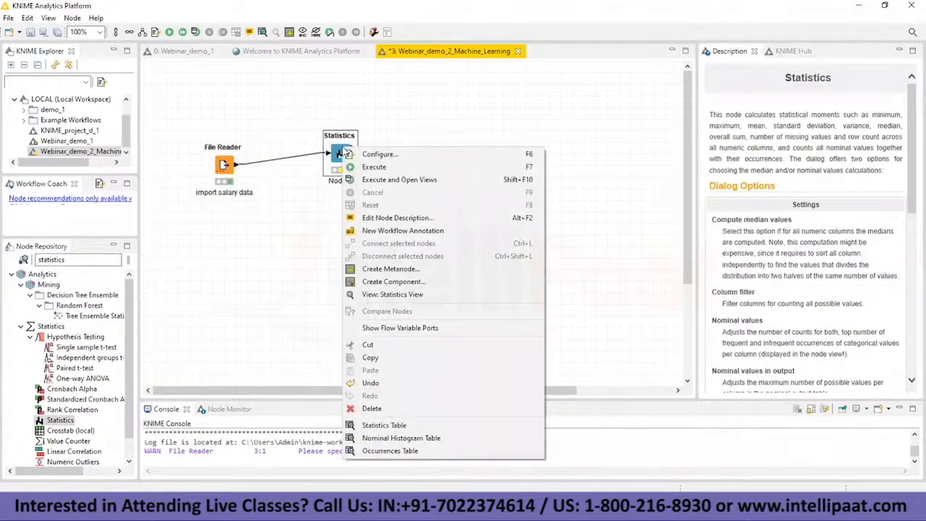
left_click(386, 185)
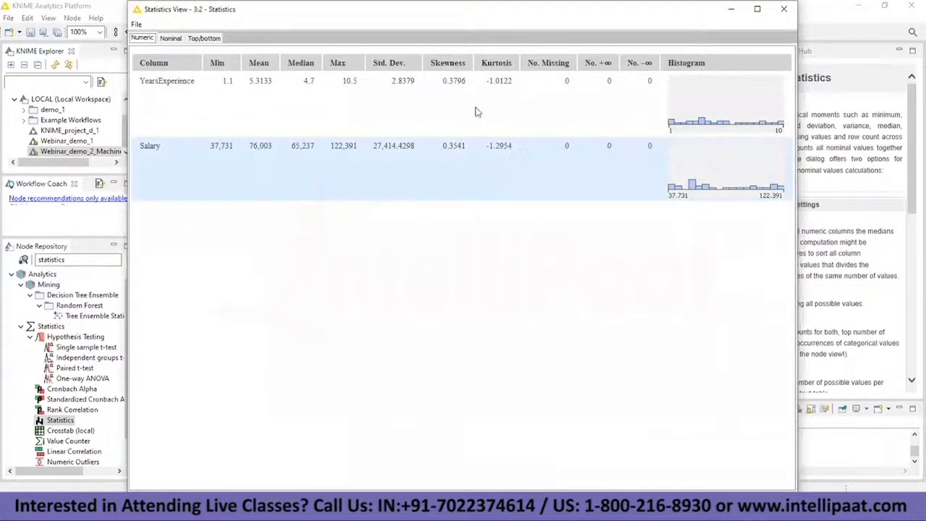
left_click(757, 9)
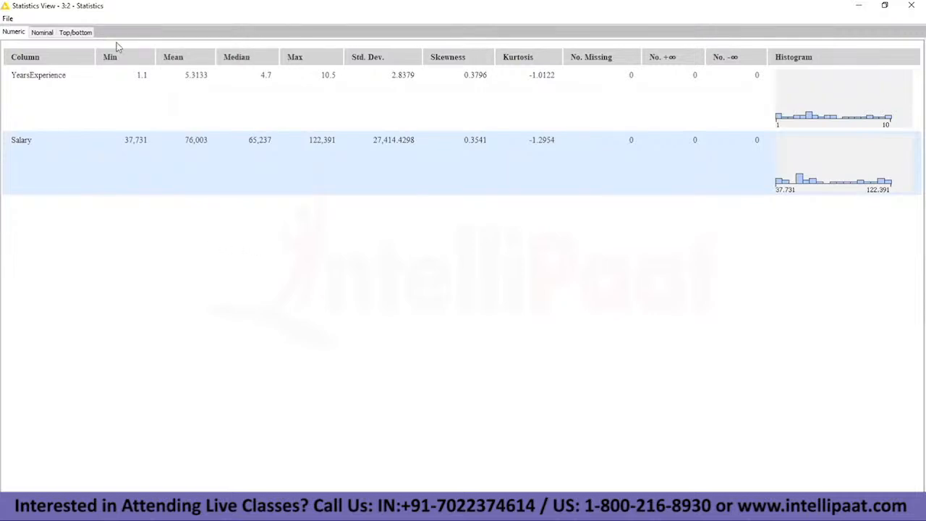
Step: Review the top/bottom and nominal statistics of YearsExperience and Salary, return to the numeric statistics, and minimize the Statistics View
left_click(73, 33)
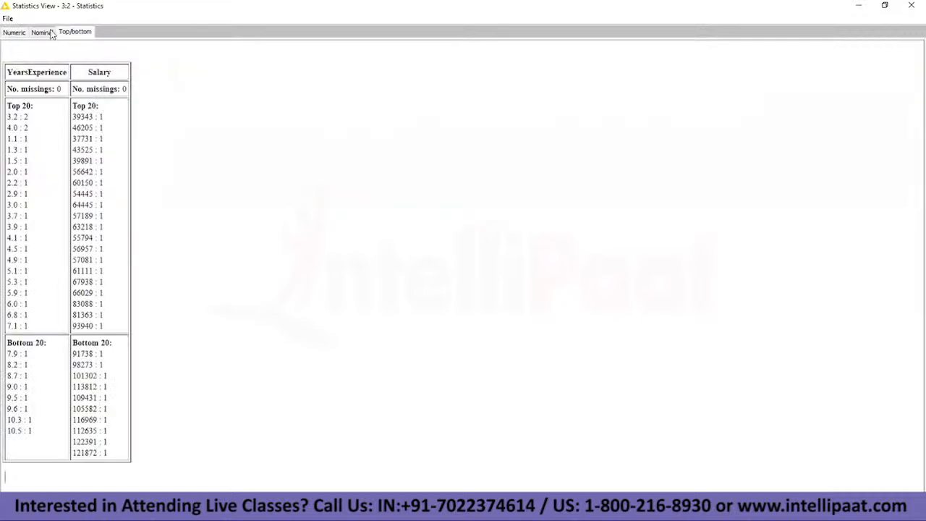
left_click(42, 33)
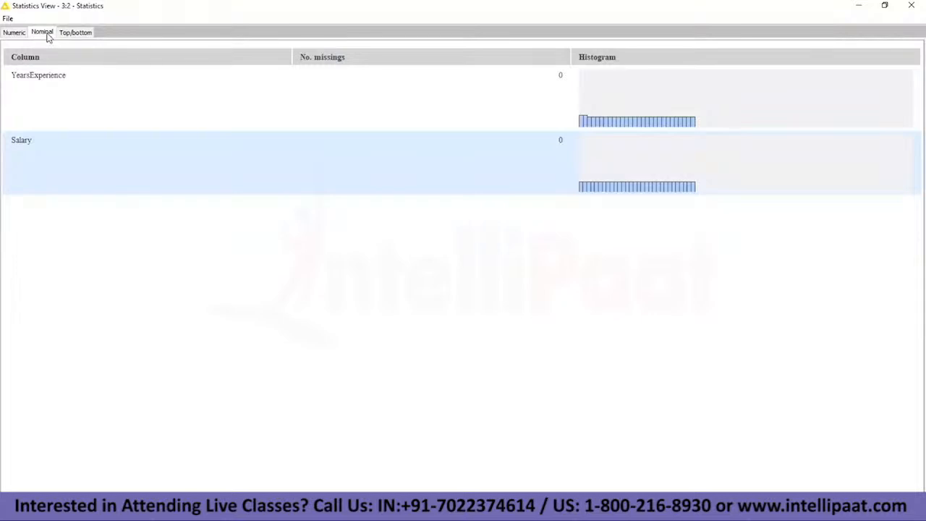
left_click(76, 34)
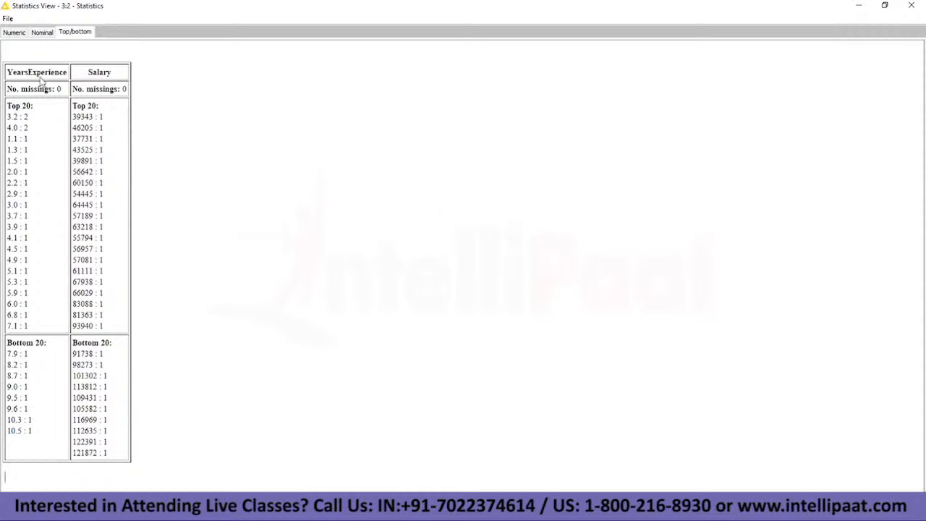
left_click(39, 34)
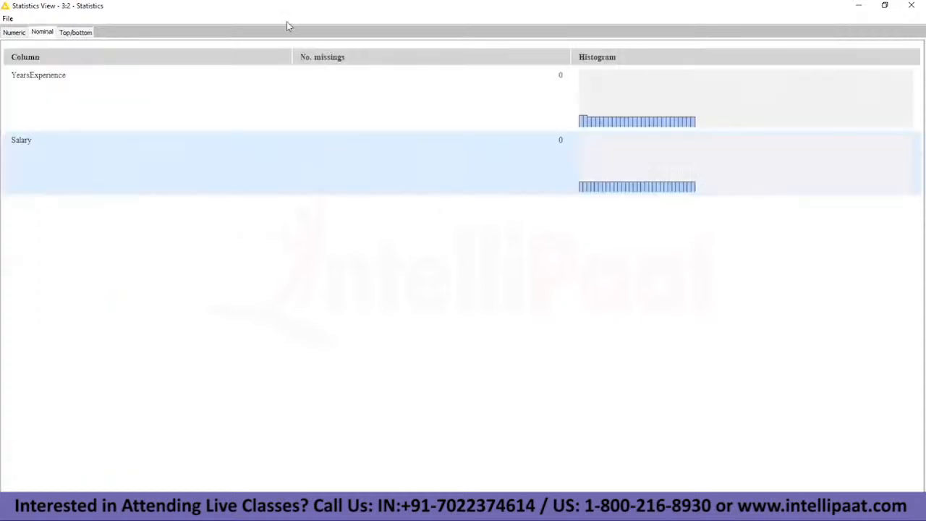
left_click(15, 32)
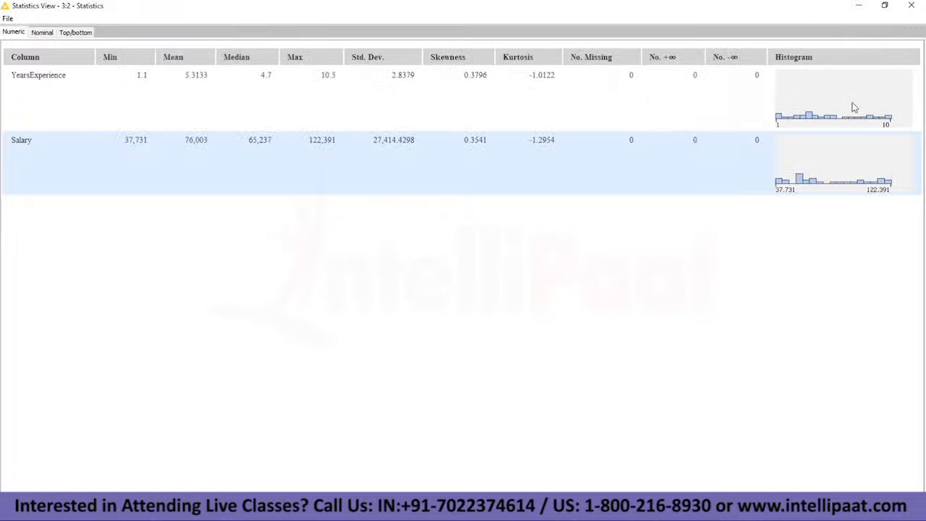
left_click(860, 8)
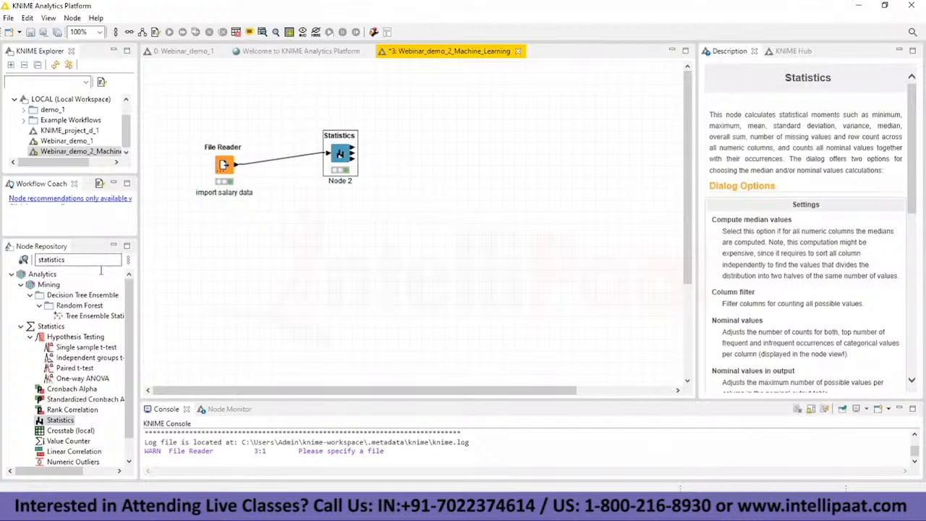
Step: Clear the "statistics" search term from the Node Repository to restore the full category list
left_click(86, 262)
key("BackSpace")
key("BackSpace")
key("BackSpace")
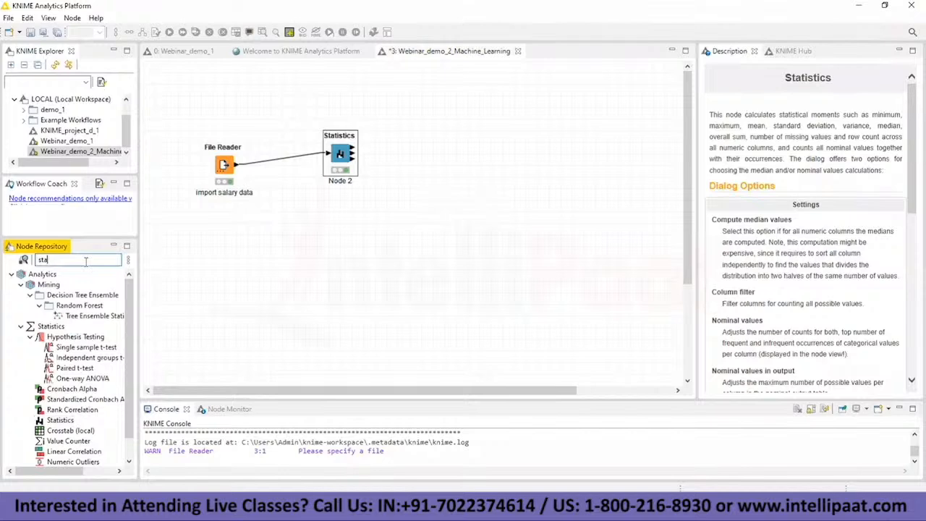
key("BackSpace")
key("BackSpace")
key("BackSpace")
key("BackSpace")
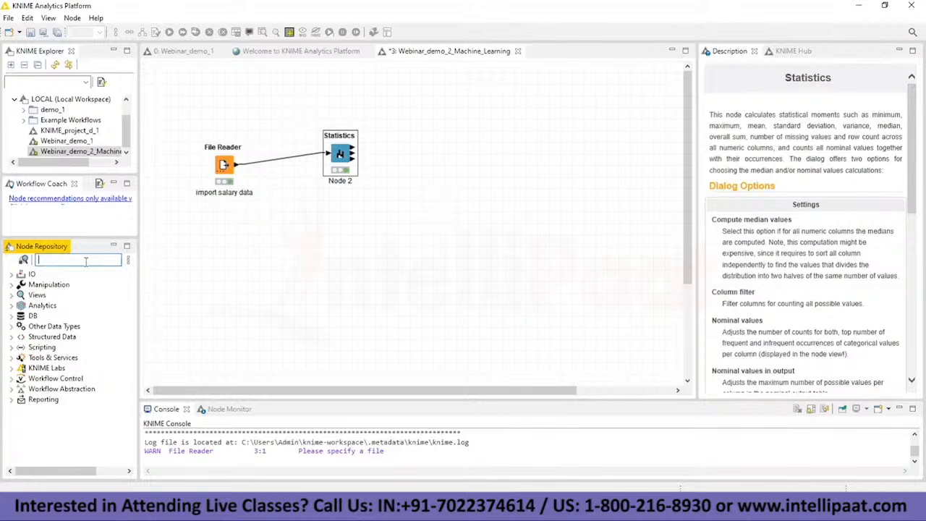
key("Escape")
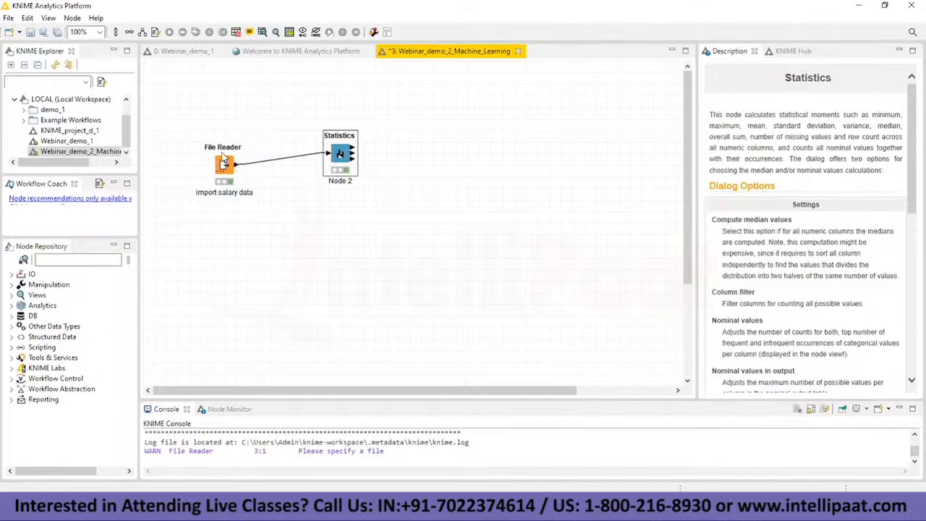
Step: Switch to Notepad and add the line "# Linear Regression." at the end of the notes, followed by a new "#" line
key("alt+Tab")
key("Right")
key("Right")
key("Right")
key("Right")
key("Right")
key("Right")
key("Right")
key("Right")
key("Right")
key("Right")
key("Right")
key("Right")
key("Right")
key("Right")
key("Right")
key("Right")
key("Right")
key("Right")
key("Right")
key("Right")
key("End")
key("Return")
key("Return")
type("# Linear Reg")
type("ression.  ")
type("#")
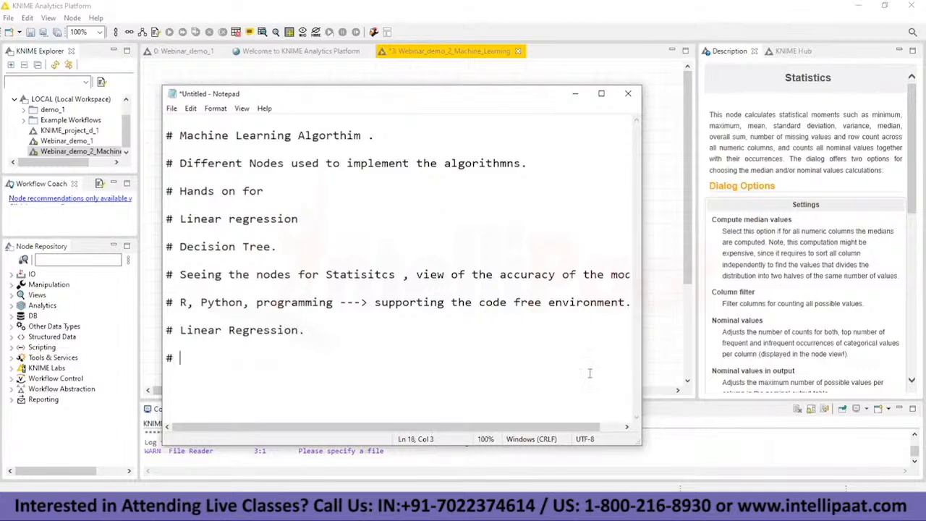
Step: Minimize Notepad and bring up the File Reader's File Table to view the salary data
left_click(326, 508)
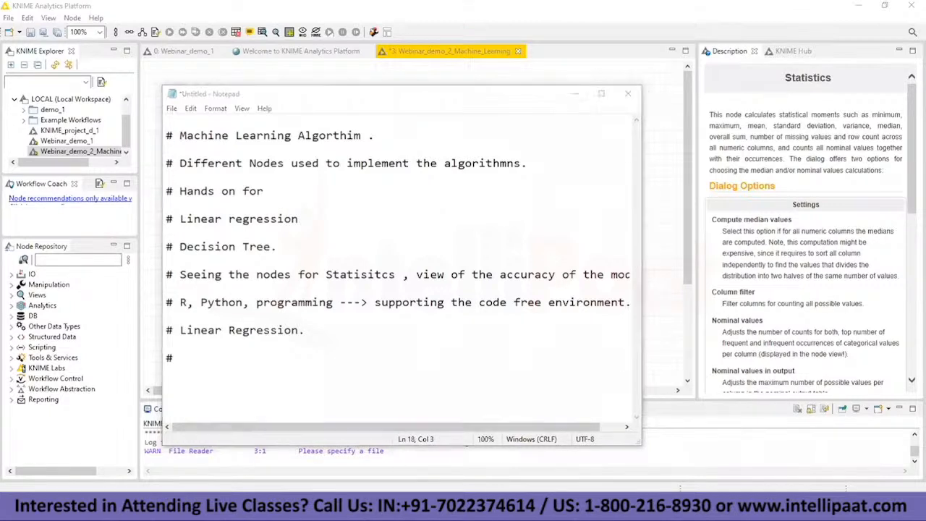
left_click(576, 94)
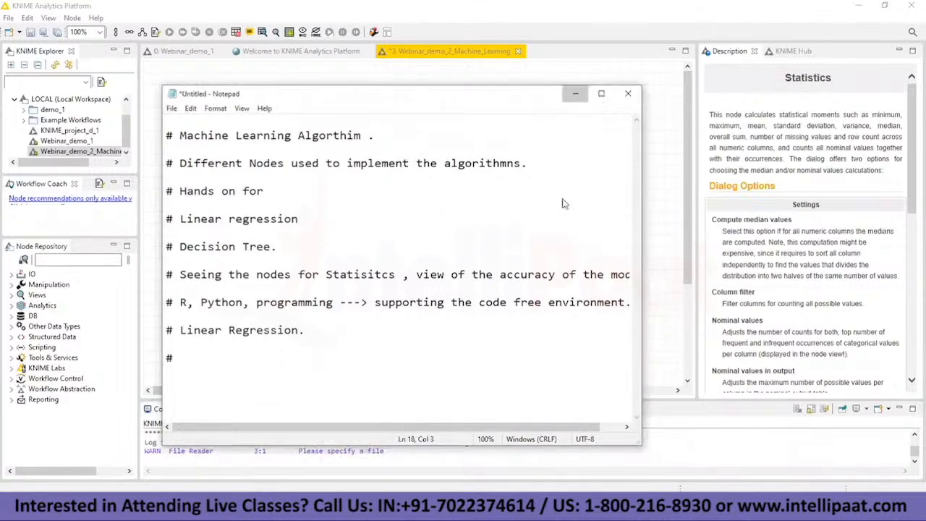
mouse_move(525, 508)
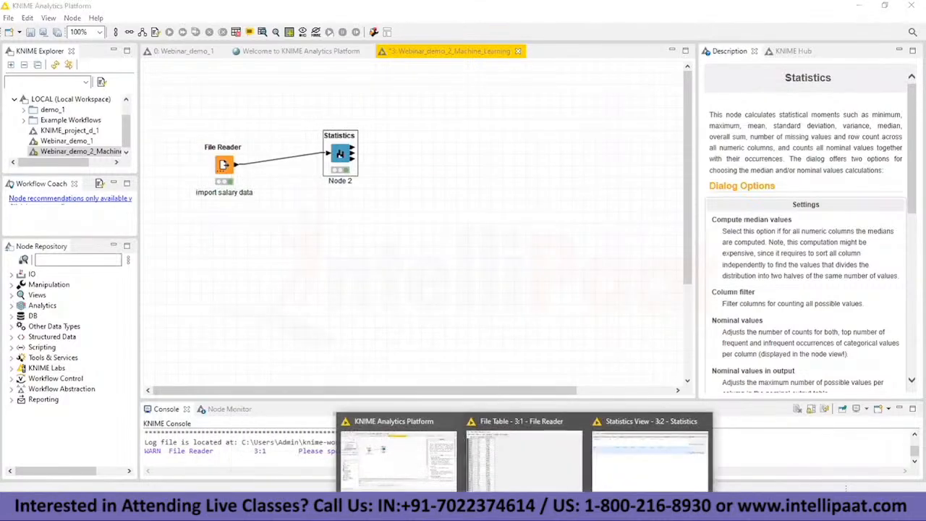
left_click(523, 467)
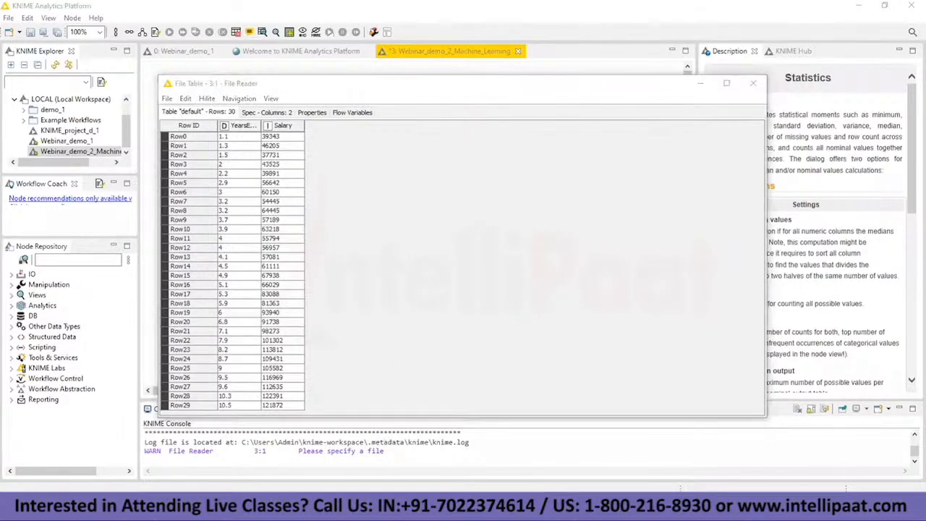
Step: Return to Notepad and write "# predict the salary on indidvidual by considering years of expierence." on the last line
key("alt+Tab")
type("#")
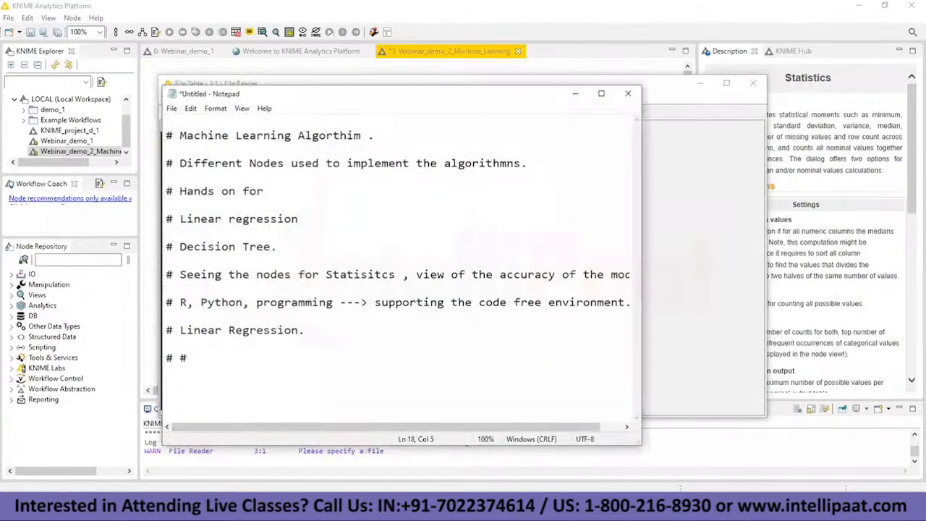
type(" predict the ")
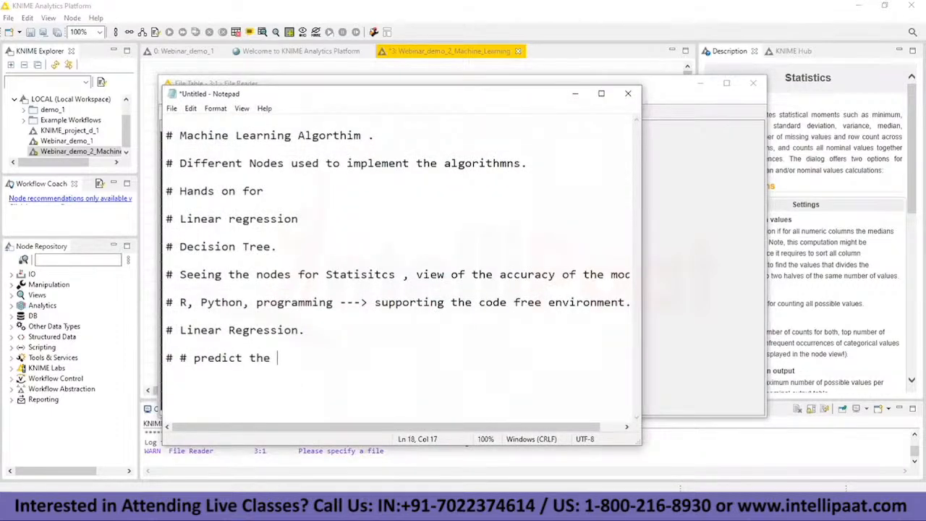
type("salary on indid")
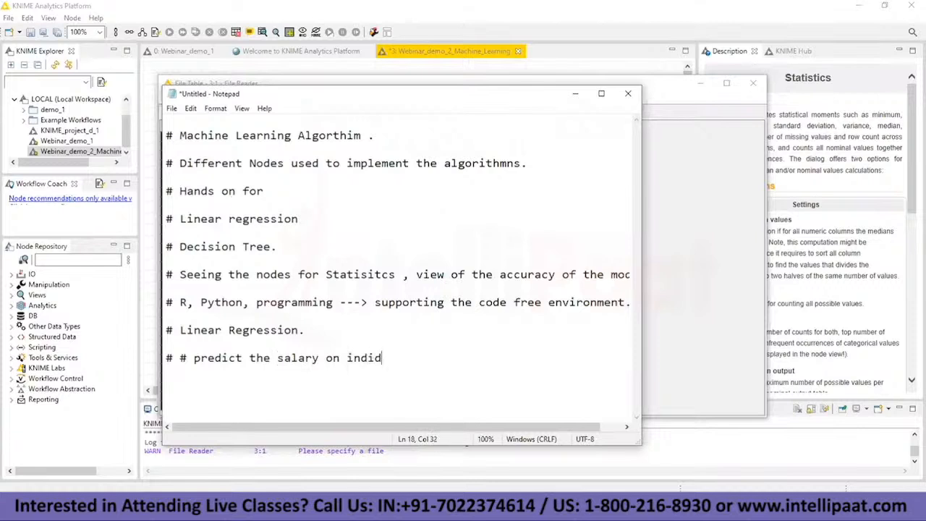
type("vidual by considering years of ")
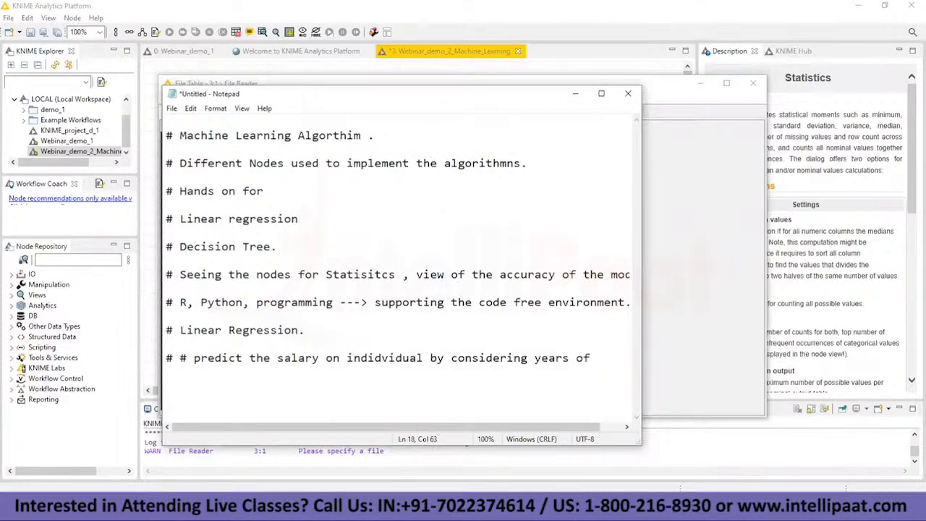
type("expierence.")
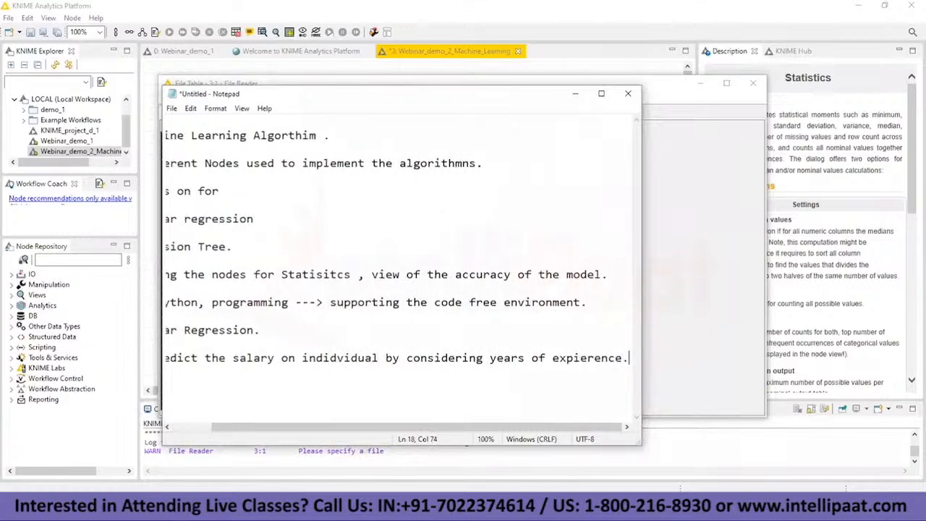
Step: Add the lines "# x- independent variable-->" and "# y- dependent variable-->" below the prediction note
key("Return")
key("Return")
type("# x- independent variable-->")
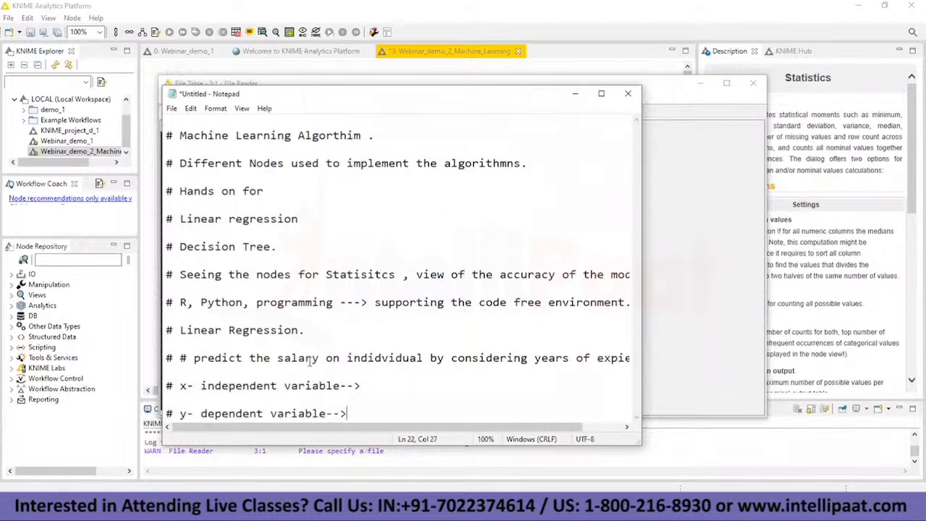
left_click_drag(173, 387, 356, 385)
key("End")
Step: Enter "salary" as the y dependent variable in the notes
left_click(384, 417)
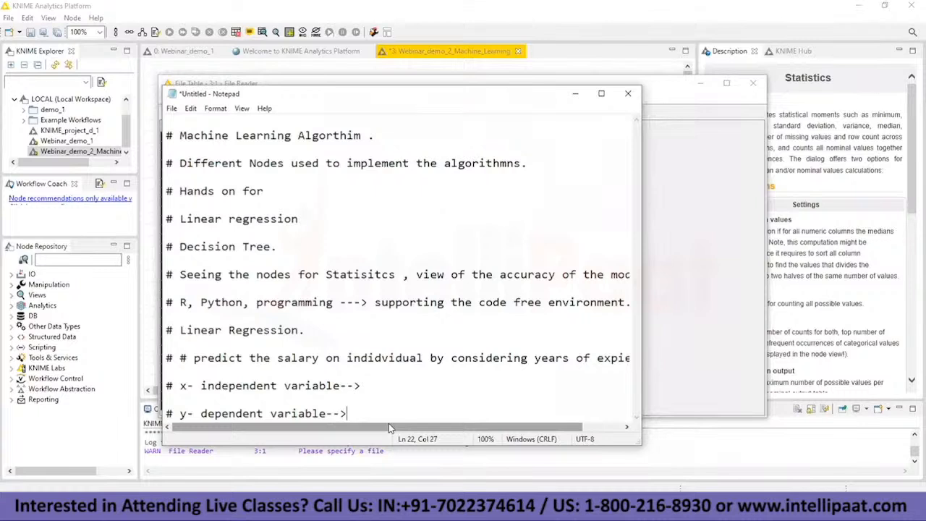
type("dalary \\")
key("BackSpace")
key("BackSpace")
key("BackSpace")
key("BackSpace")
key("BackSpace")
key("BackSpace")
key("BackSpace")
key("BackSpace")
type("salary")
Step: Highlight the salary and experience wording in the notes, and enter "years of expierence." as the x independent variable
left_click_drag(348, 431, 388, 432)
left_click_drag(490, 357, 624, 359)
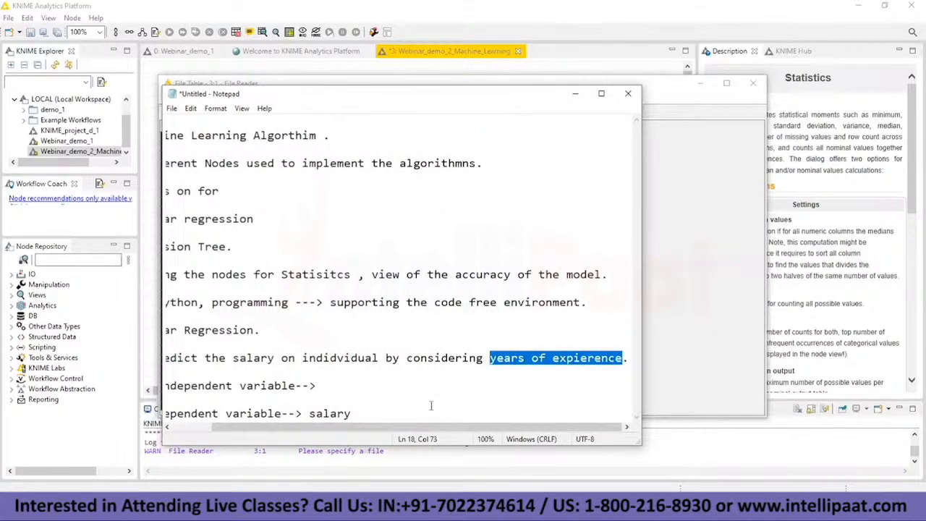
left_click_drag(366, 433, 397, 416)
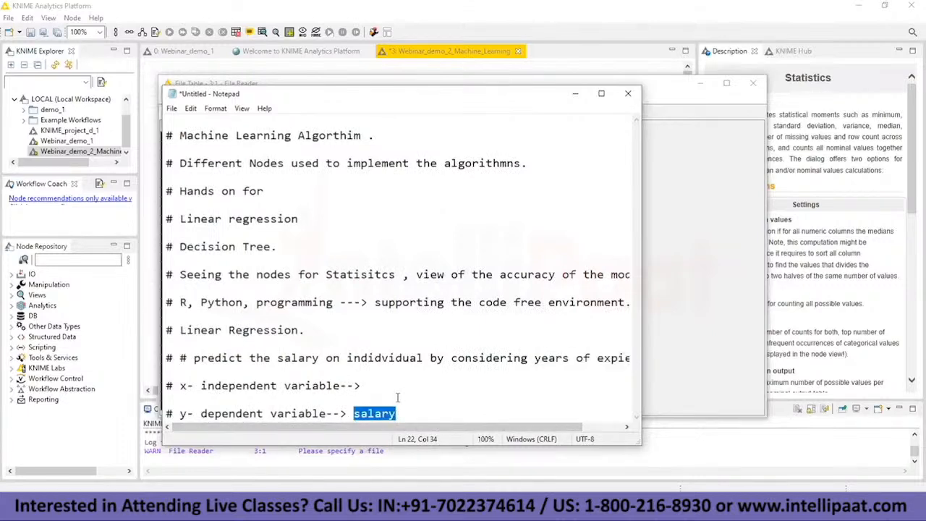
left_click_drag(173, 417, 340, 416)
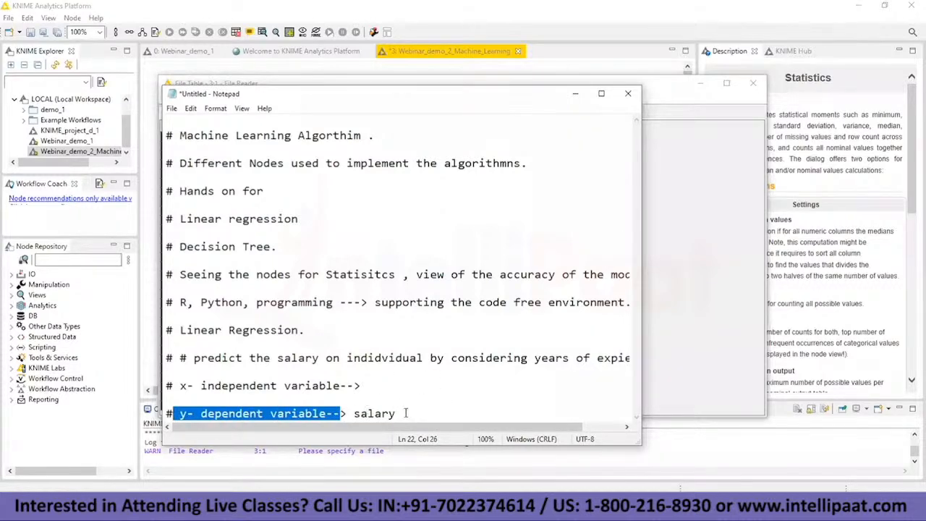
left_click_drag(404, 427, 471, 432)
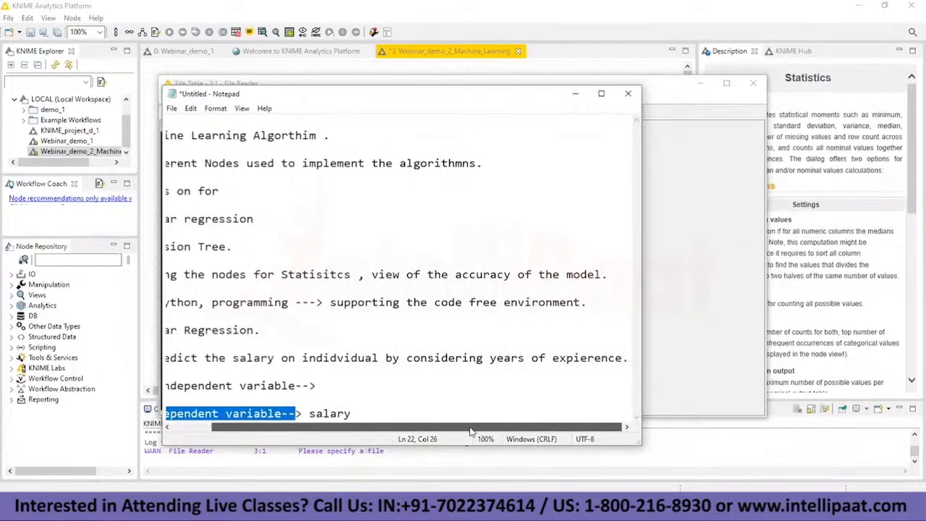
left_click_drag(490, 358, 624, 358)
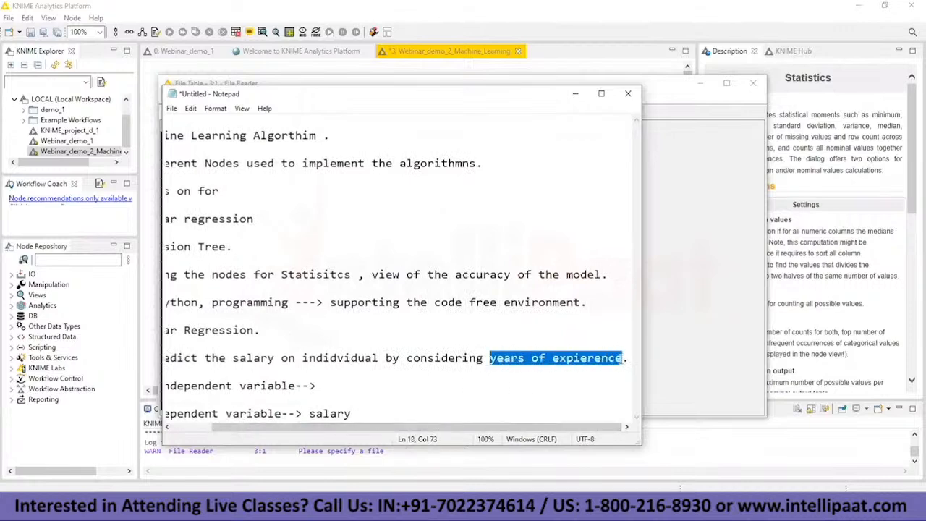
left_click(358, 386)
type("yea")
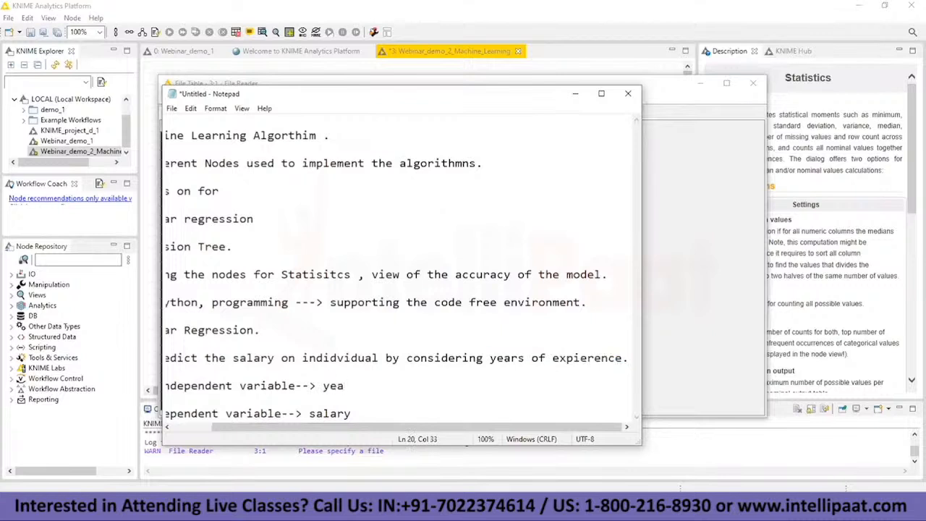
type("rs of expierence.")
Step: Review the Linear Regression heading and the x and y variable lines in the notes by highlighting them
key("Left")
key("Left")
key("Left")
key("Left")
key("Left")
key("Left")
key("Left")
key("Left")
key("Left")
key("Left")
key("Left")
key("Left")
key("Left")
key("Left")
key("Left")
key("Left")
key("Left")
key("Left")
key("Left")
key("Left")
key("shift+Right")
key("shift+Right")
key("shift+Right")
key("shift+Right")
key("shift+Right")
key("shift+Right")
key("shift+Right")
key("shift+Right")
key("shift+Right")
key("shift+Right")
key("shift+Right")
key("shift+Right")
key("shift+Right")
key("shift+Right")
key("shift+Right")
key("shift+Right")
key("shift+Right")
key("shift+Right")
key("shift+Right")
key("shift+Right")
key("shift+Right")
key("shift+Right")
key("shift+Right")
key("shift+Right")
key("shift+Right")
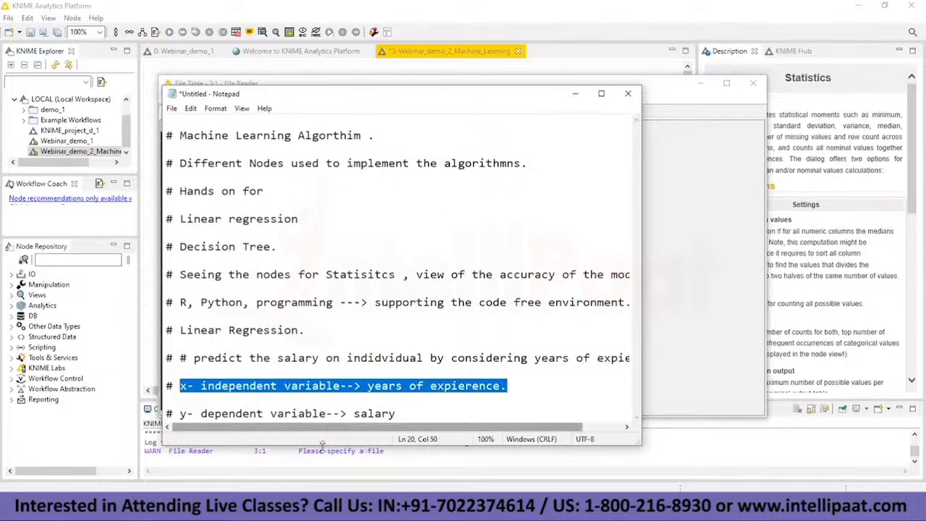
left_click_drag(396, 414, 167, 386)
left_click_drag(180, 331, 305, 331)
left_click_drag(174, 386, 426, 413)
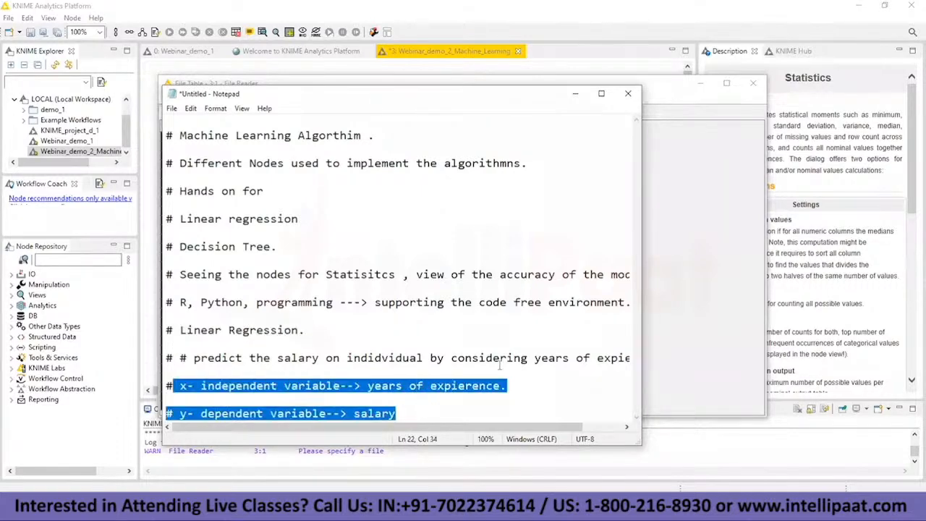
Step: Return to the KNIME workflow, add a Scatter Plot node below the Statistics node, and connect the File Reader output to it
left_click(575, 94)
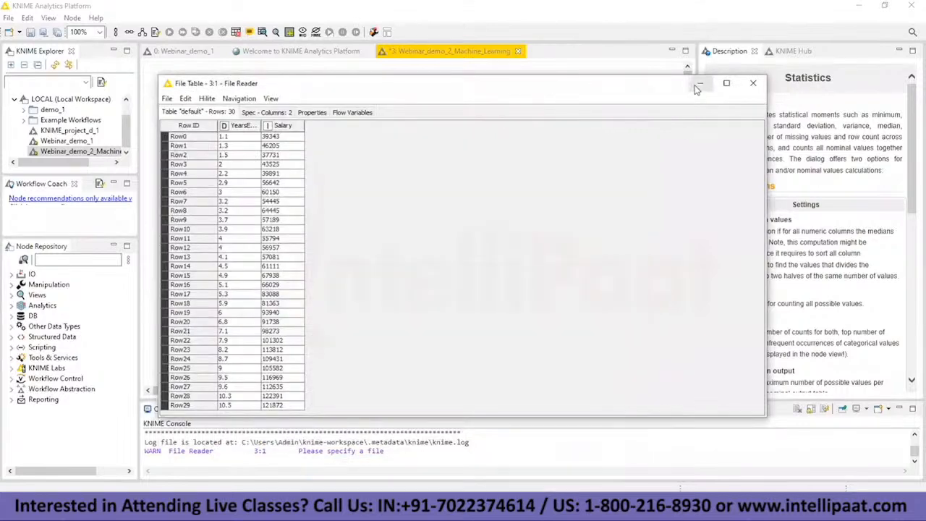
left_click(700, 84)
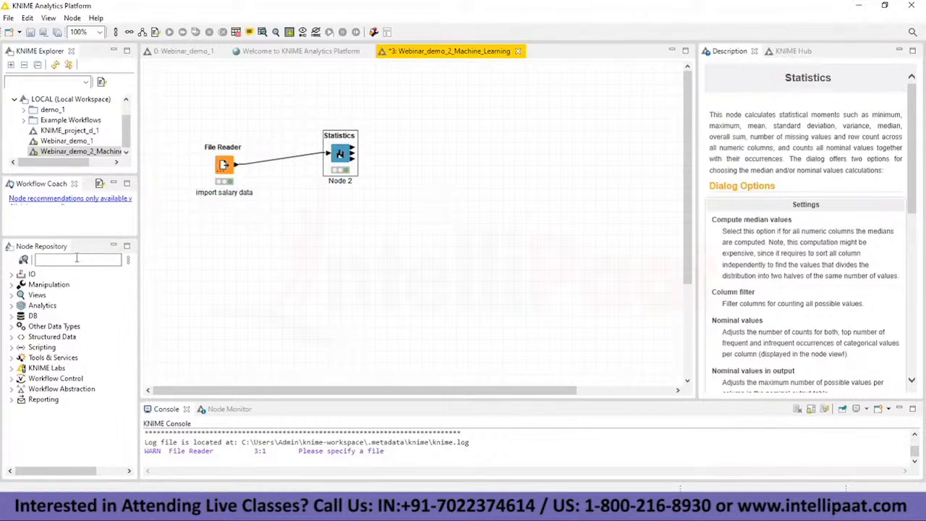
left_click(76, 259)
type("sc")
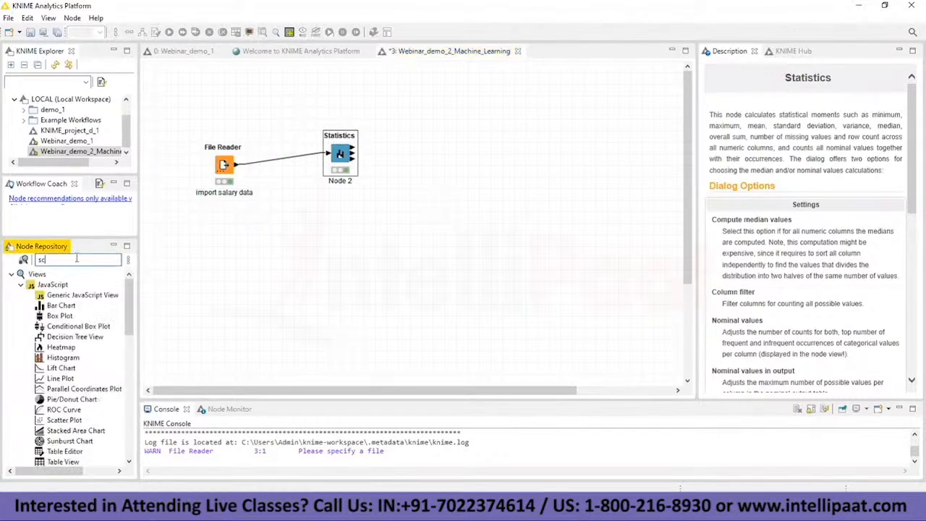
type("att")
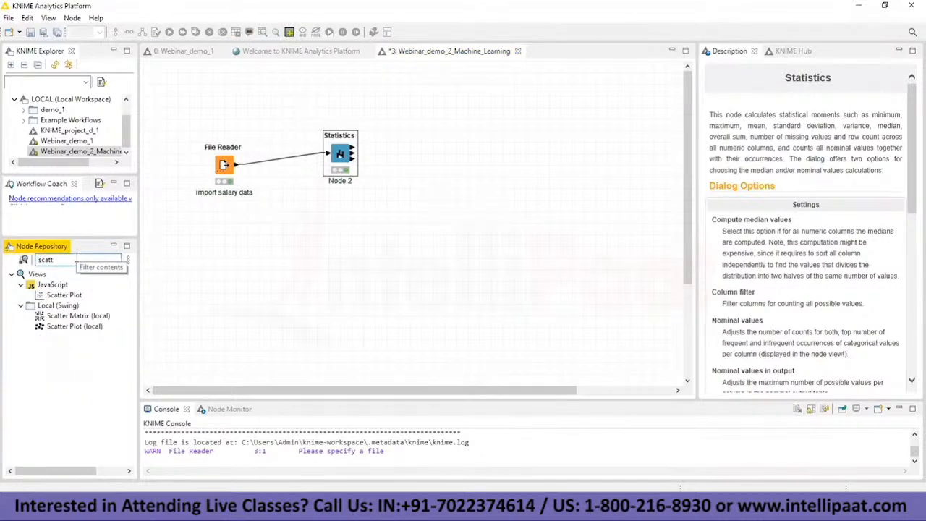
left_click_drag(62, 295, 320, 261)
left_click_drag(236, 165, 303, 257)
Step: Change the Statistics node's label to "inspecting the data"
double_click(339, 181)
type("inspecting")
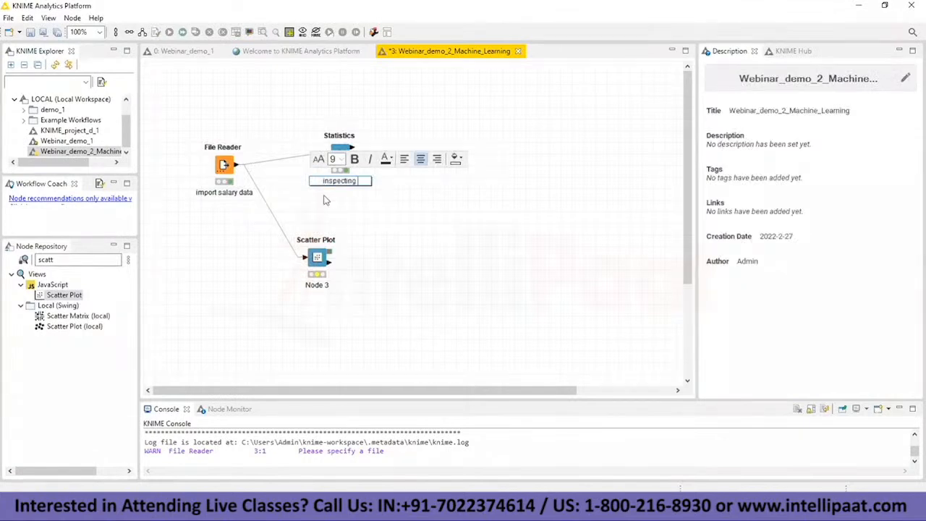
type(" the data")
Step: Change the Scatter Plot node's label to "visualizing the data"
left_click(326, 285)
left_click(326, 285)
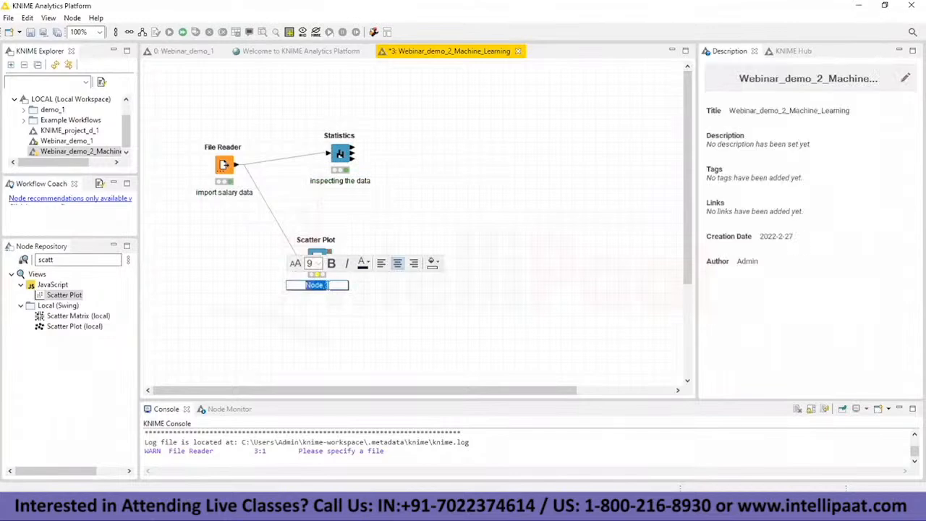
key("BackSpace")
type("visualizing the data")
left_click(342, 278)
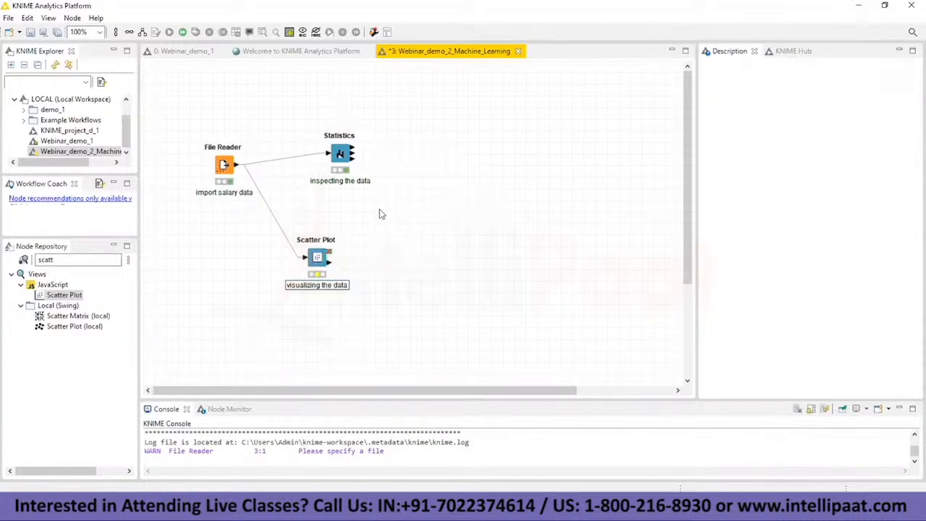
Step: Configure the Scatter Plot node with YearsExperience on the x axis and Salary on the y axis, and execute it
right_click(318, 256)
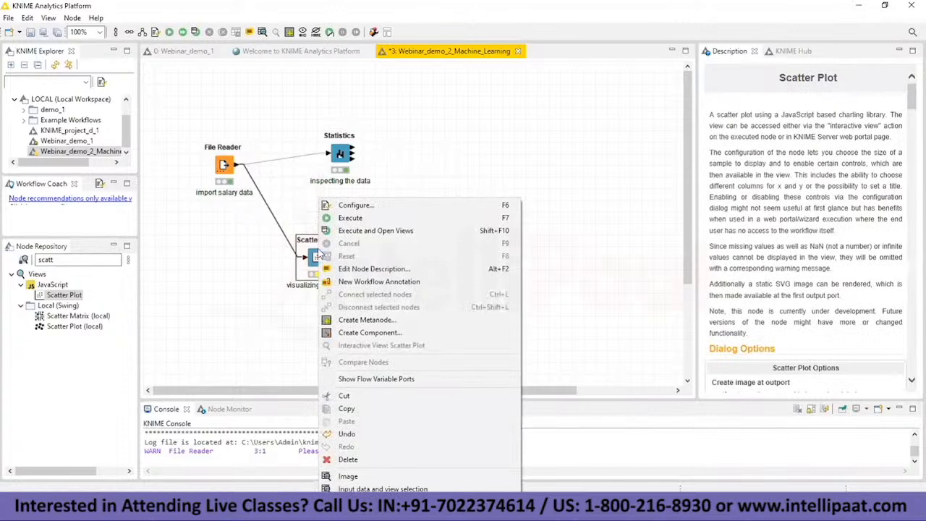
left_click(344, 206)
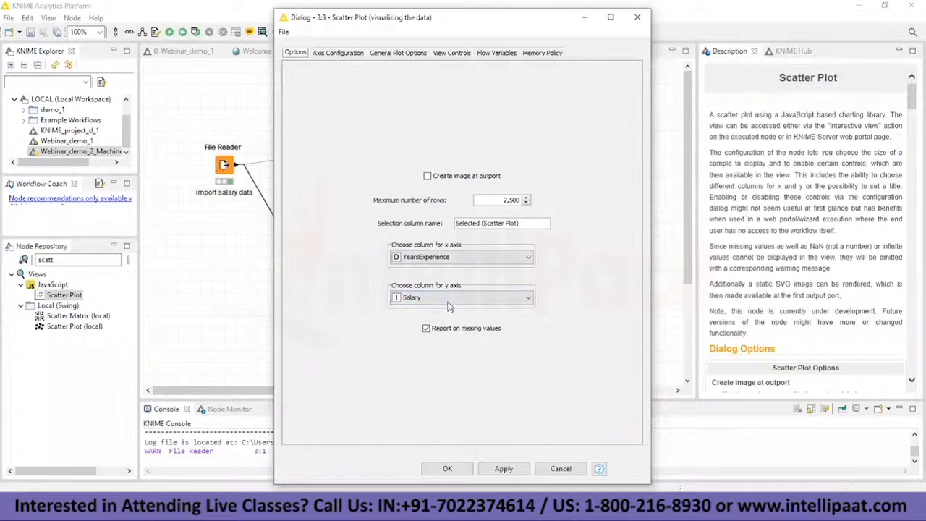
left_click(449, 469)
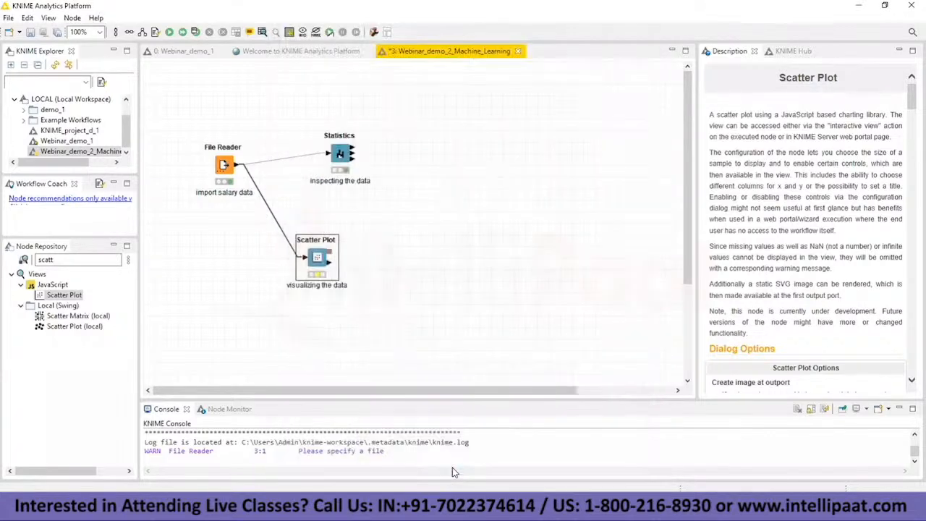
right_click(316, 264)
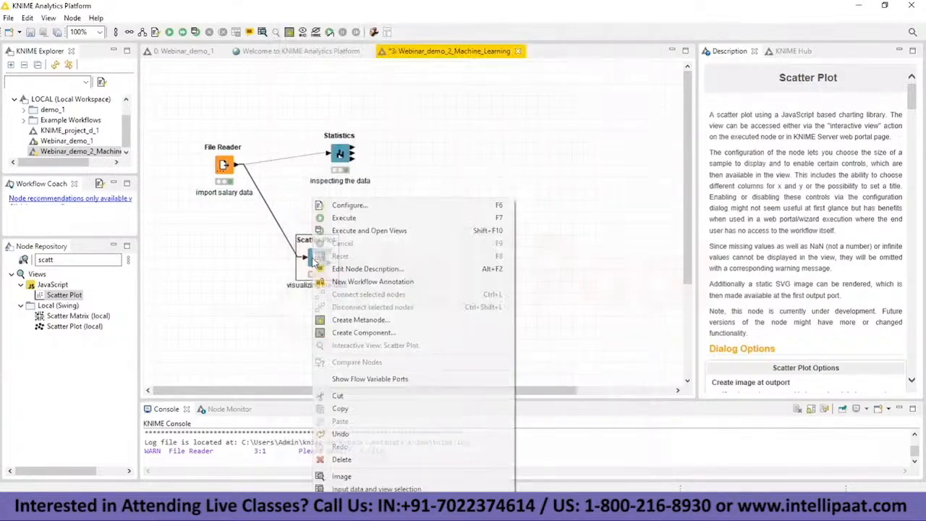
left_click(353, 218)
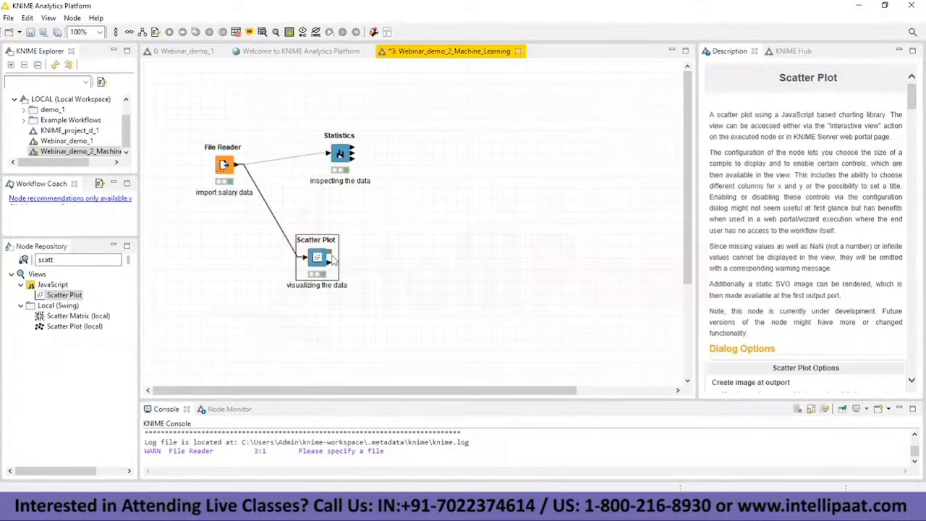
Step: Open the Scatter Plot's interactive view and label the x axis "Employee Experience" and the y axis "employee Salary"
right_click(320, 257)
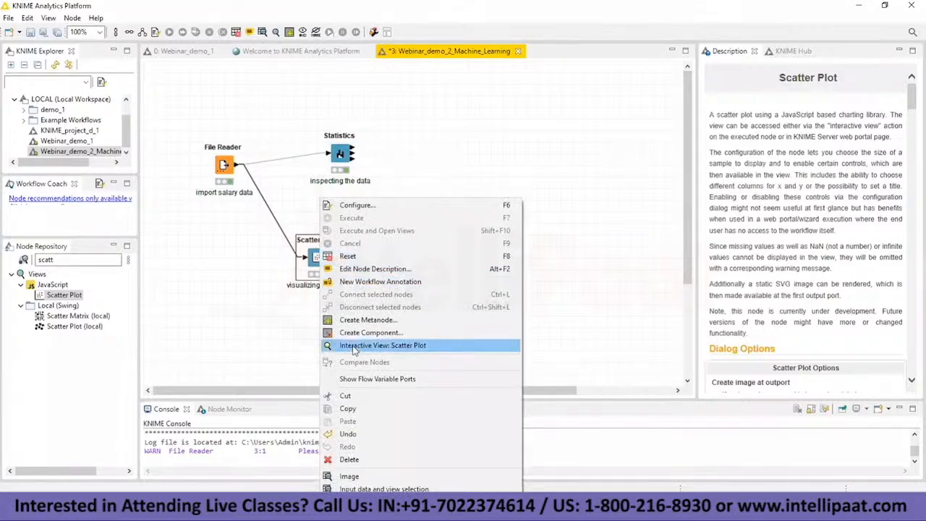
left_click(383, 348)
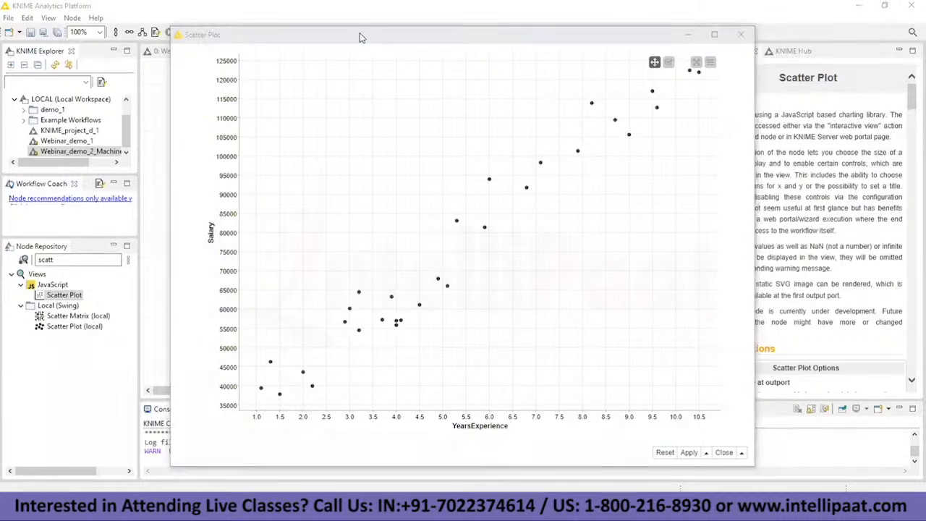
left_click(710, 65)
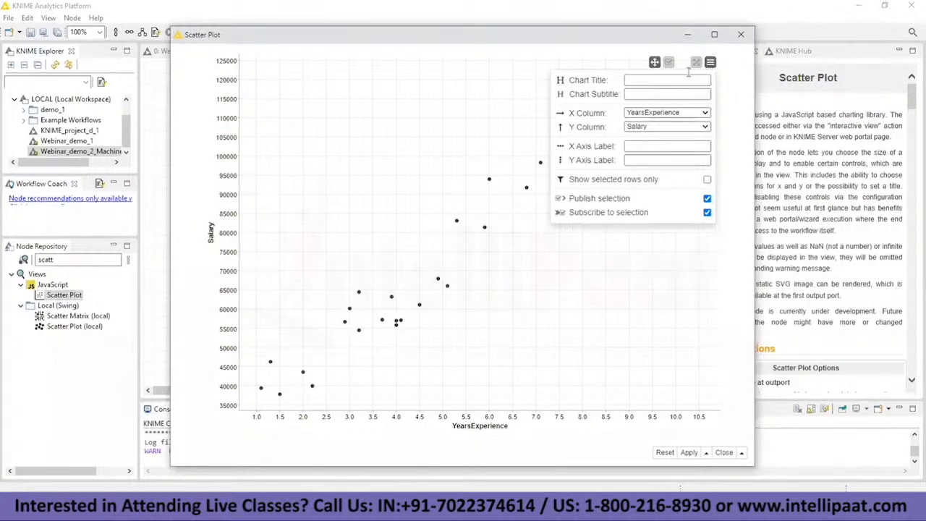
left_click(643, 146)
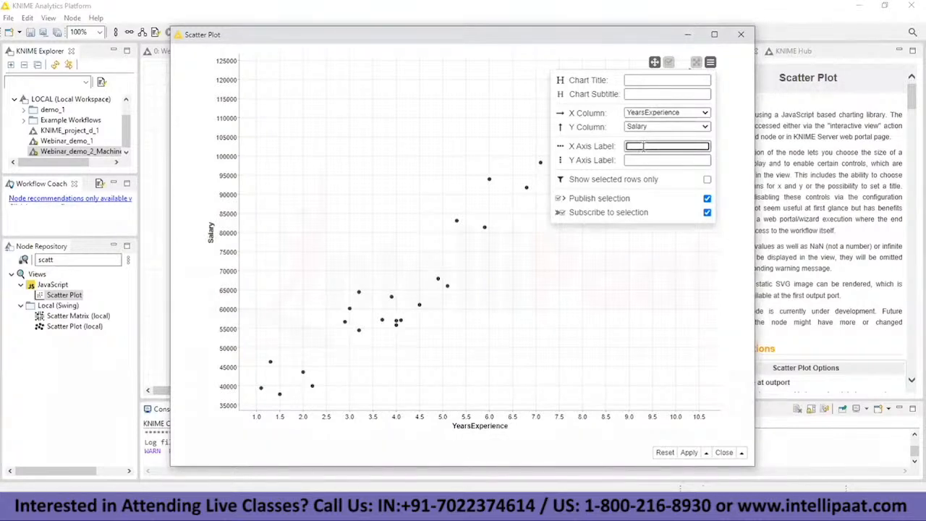
type("Empl")
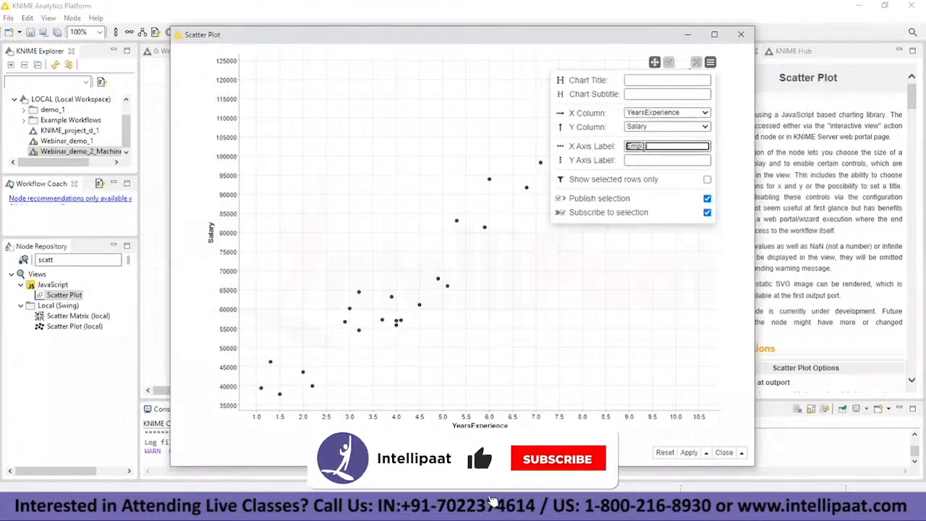
type("oyee")
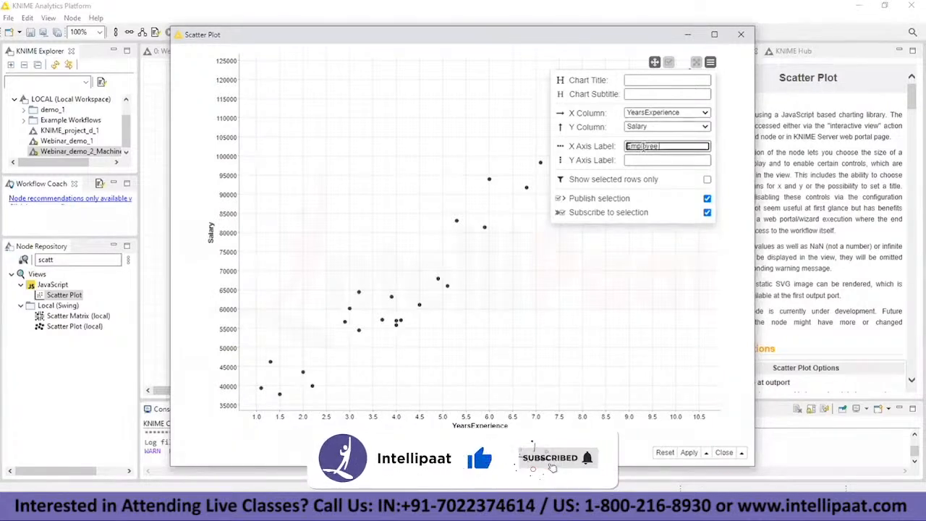
type(" Experience")
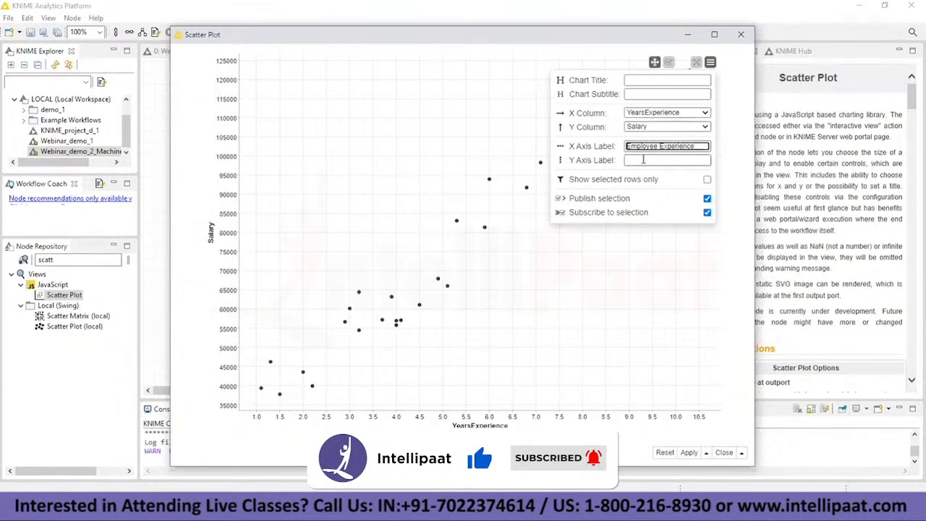
left_click(643, 160)
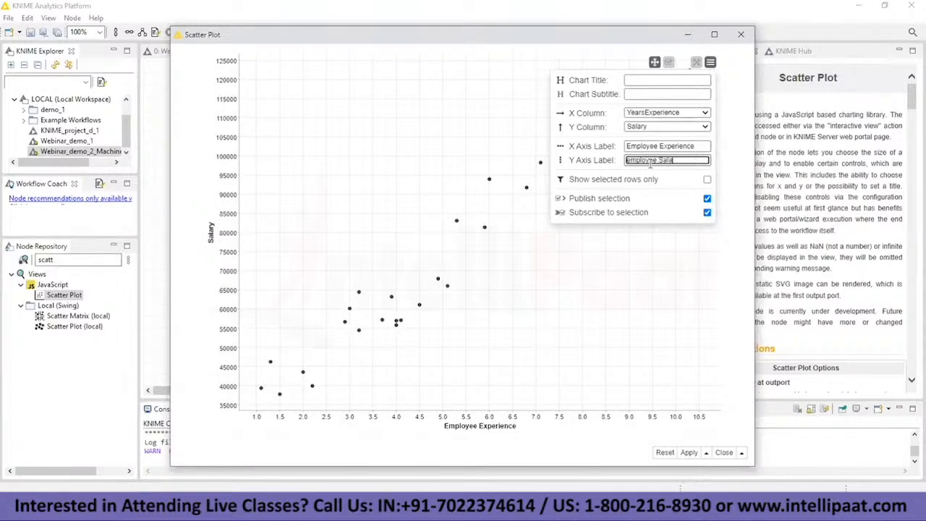
Step: Set the chart title to "Expierence vs salary", keeping all rows shown, and close the scatter plot view
left_click(593, 181)
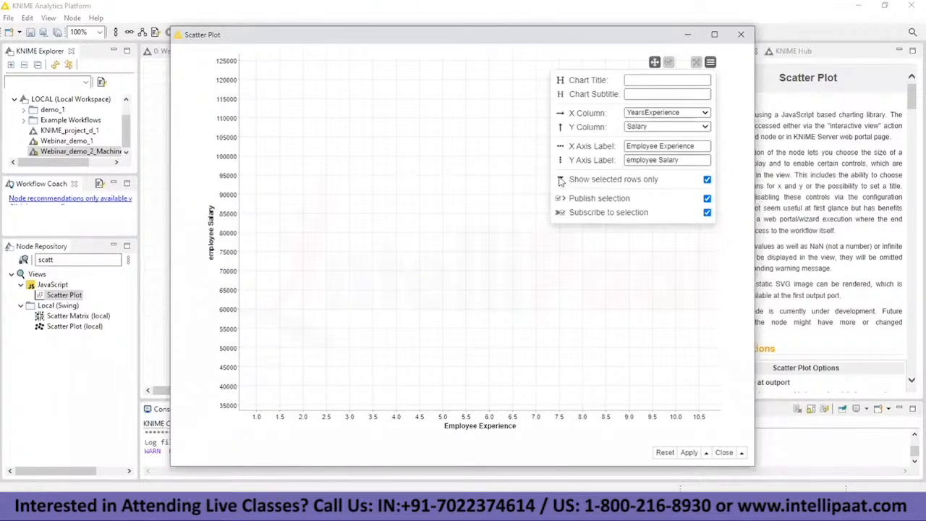
left_click(612, 176)
left_click(659, 81)
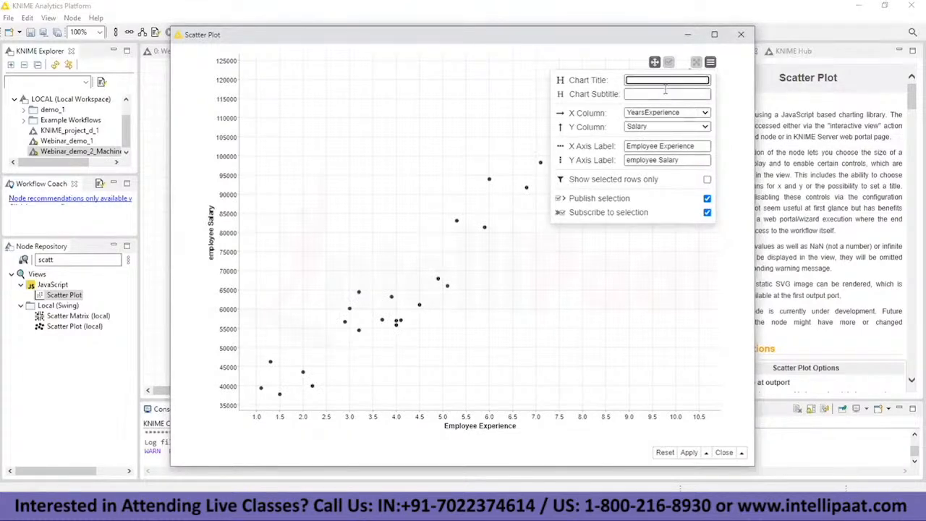
type("Scatter Plot")
type(" For Expierence")
type(" vs salary")
key("Return")
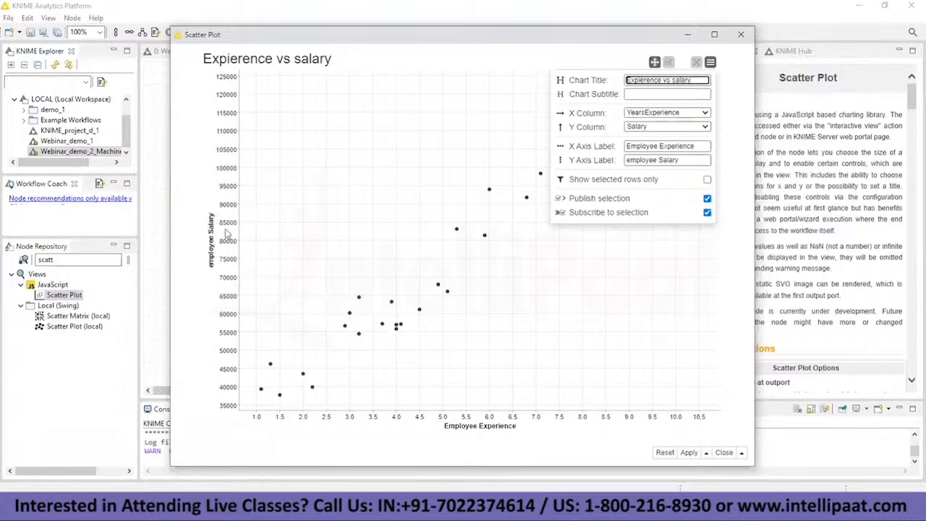
left_click(740, 34)
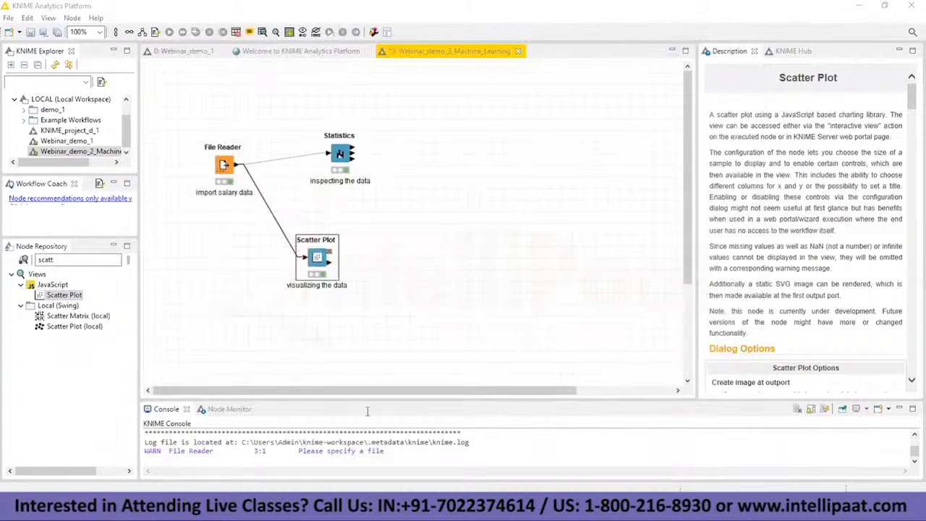
Step: Switch to the Notepad notes, maximize them, and add the line "# Load the Dataset" below the dependent variable line
key("alt+Tab")
left_click(418, 419)
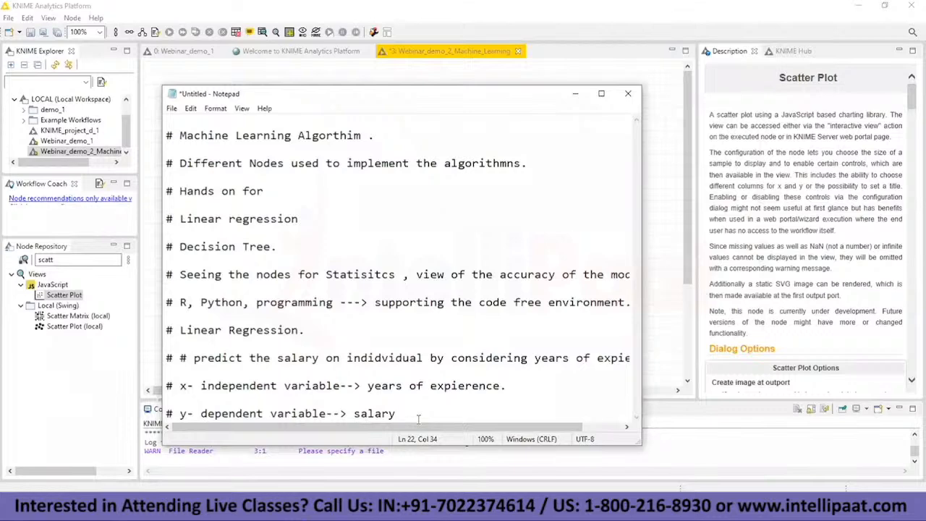
key("Return")
key("Return")
type("# Load")
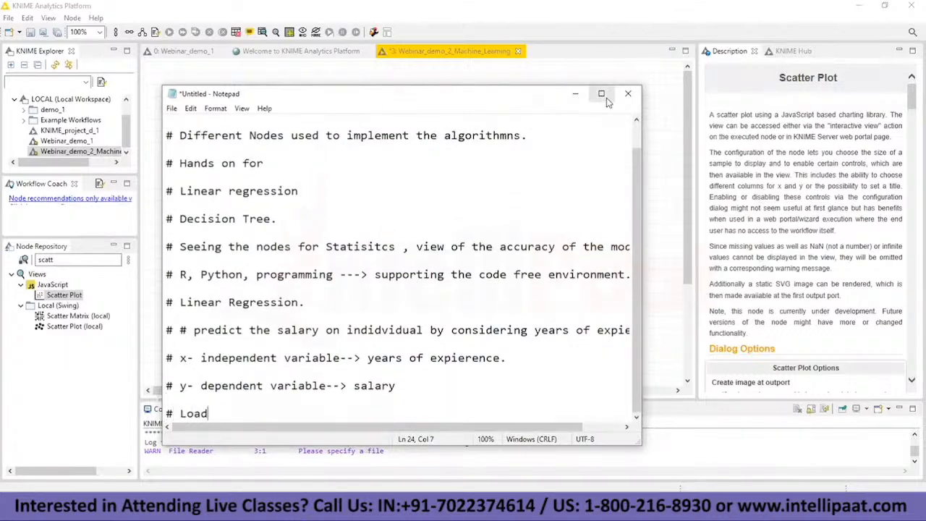
left_click(602, 95)
type("the ")
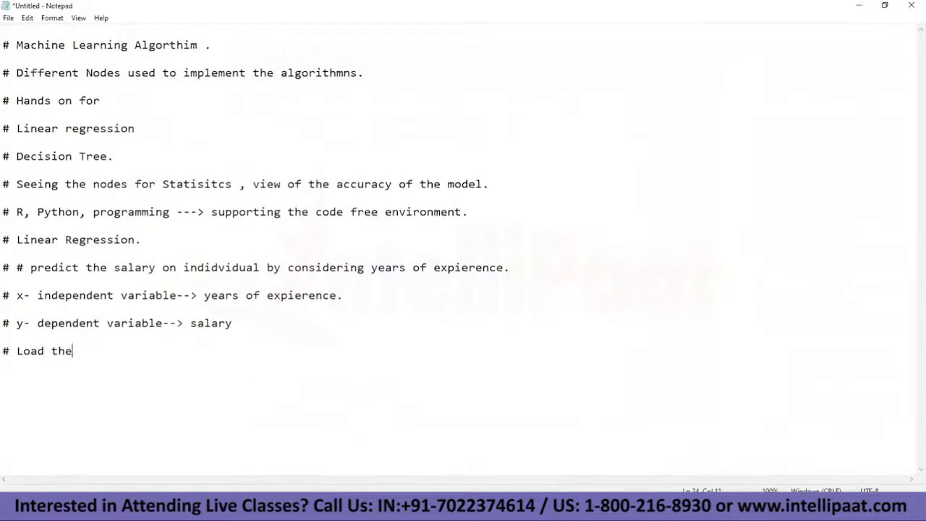
type("Dataset")
Step: Add the line "# Spliting of Dataset ---> Training and testing." at the end of the notes
key("Return")
key("Return")
type("# Spliting of Datasert")
key("BackSpace")
type("t ---> Tr")
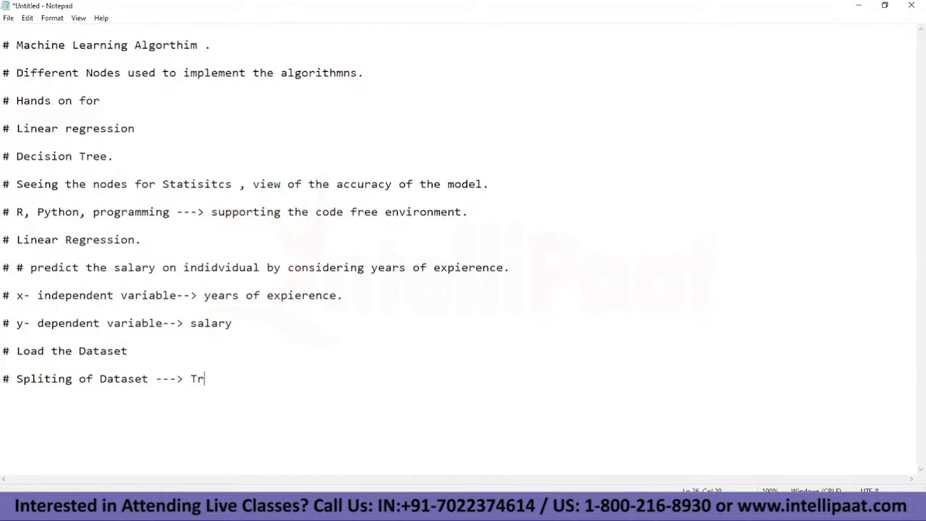
type("aining and testing.")
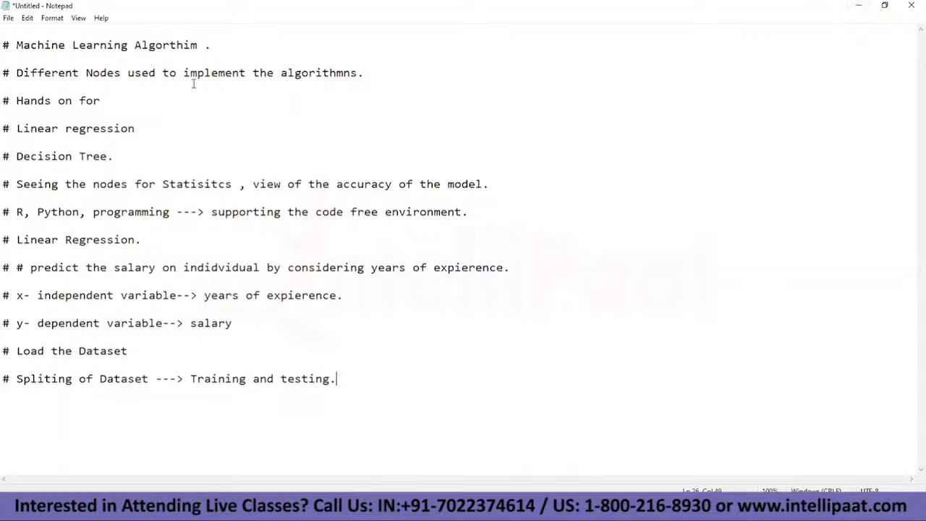
Step: Return to the KNIME workflow, find the Partitioning node, add it beside the Statistics node, and connect the File Reader output to it
key("alt+Tab")
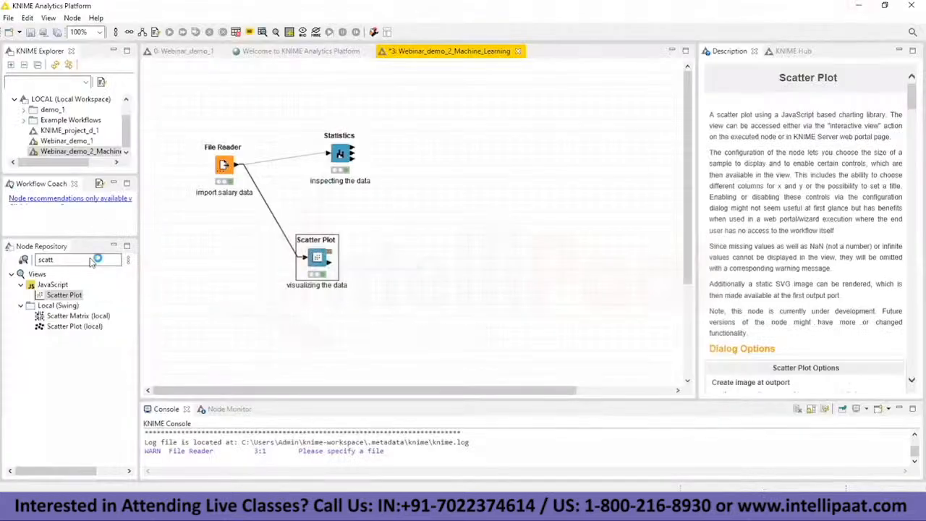
left_click(90, 259)
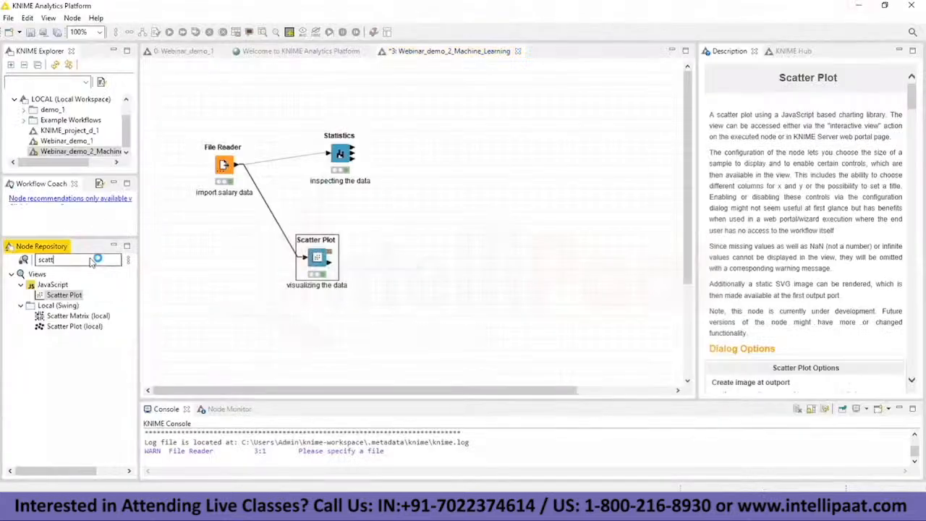
key("BackSpace")
key("BackSpace")
key("BackSpace")
key("BackSpace")
key("BackSpace")
type("pratio")
key("BackSpace")
key("BackSpace")
key("BackSpace")
key("BackSpace")
key("BackSpace")
type("art")
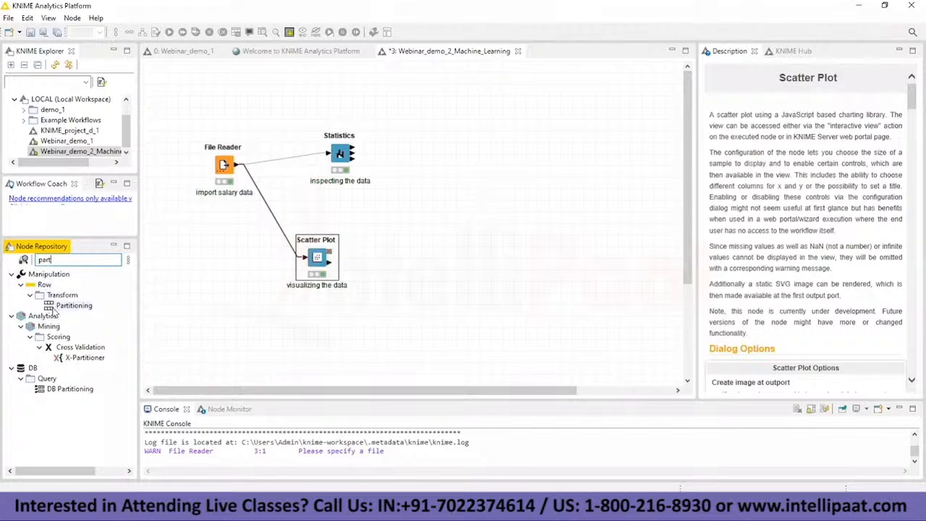
left_click_drag(52, 310, 434, 151)
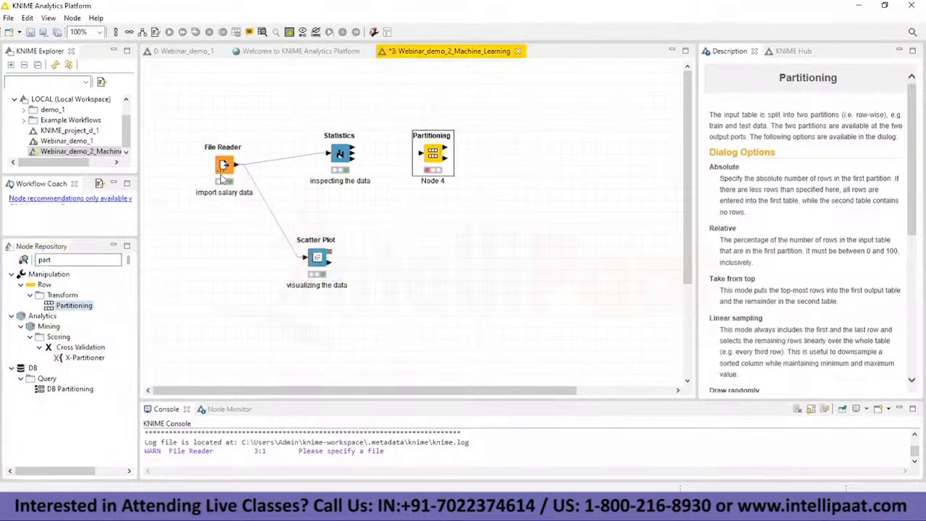
left_click_drag(236, 165, 421, 154)
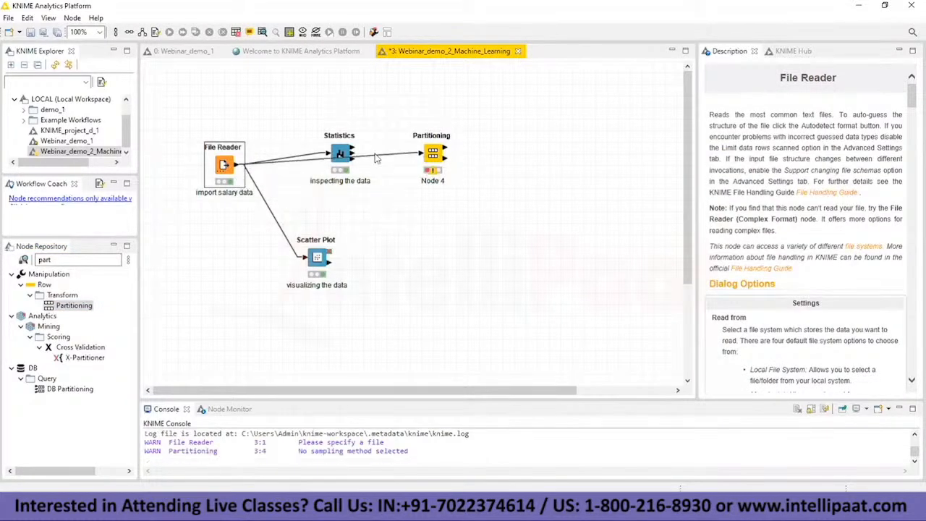
Step: Rearrange the workflow with Statistics above and Scatter Plot below the File Reader, Partitioning beside it, and its connection routed between them
left_click(369, 152)
left_click_drag(334, 160, 350, 215)
left_click_drag(339, 155, 281, 108)
left_click_drag(222, 167, 187, 200)
left_click_drag(281, 119, 246, 121)
left_click_drag(318, 261, 237, 290)
left_click_drag(434, 153, 353, 167)
left_click_drag(351, 215, 272, 210)
left_click_drag(273, 209, 270, 200)
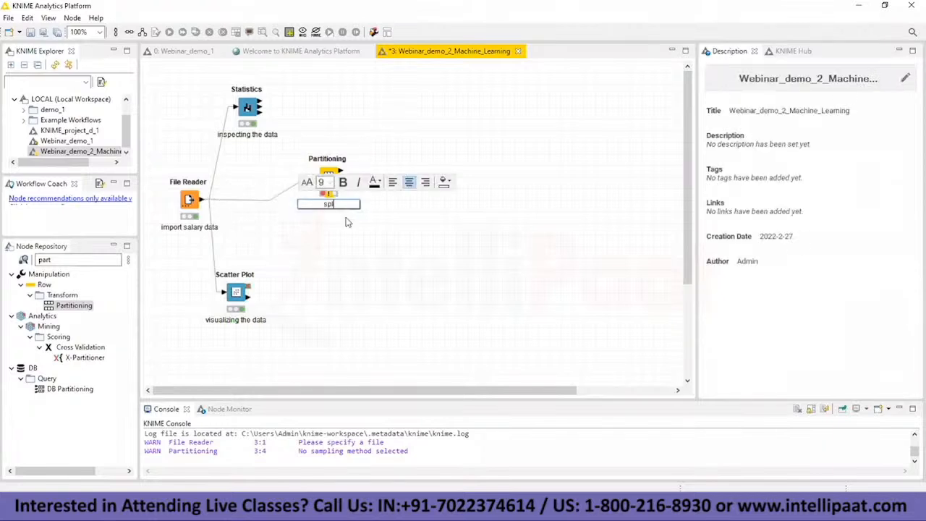
Step: Change the Partitioning node's label to "spliting of data"
type("iting of data")
left_click(329, 177)
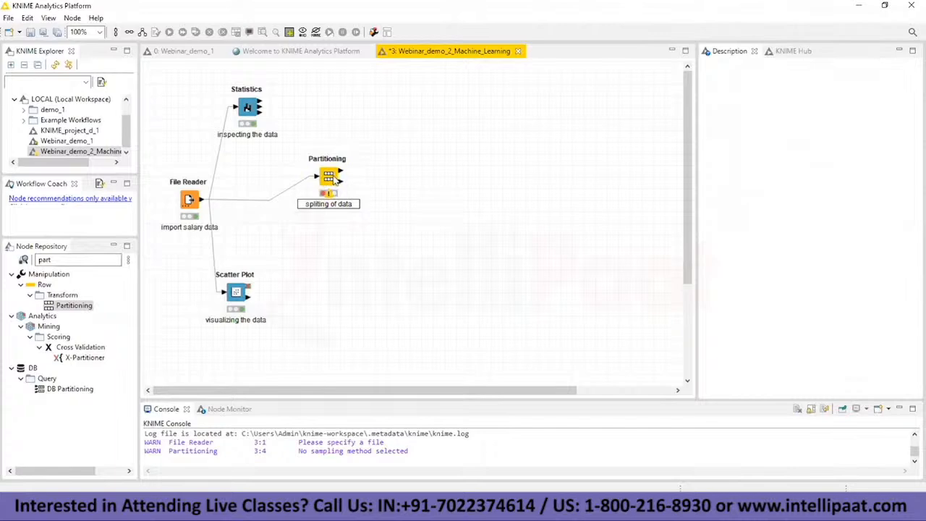
Step: Open the Partitioning node's configuration and choose Relative[%] for the size of the first partition
right_click(334, 178)
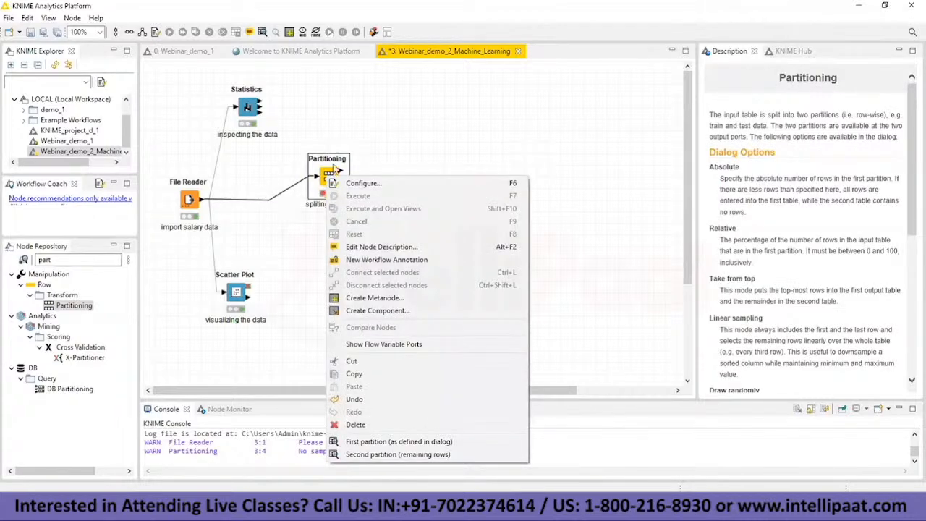
left_click(350, 184)
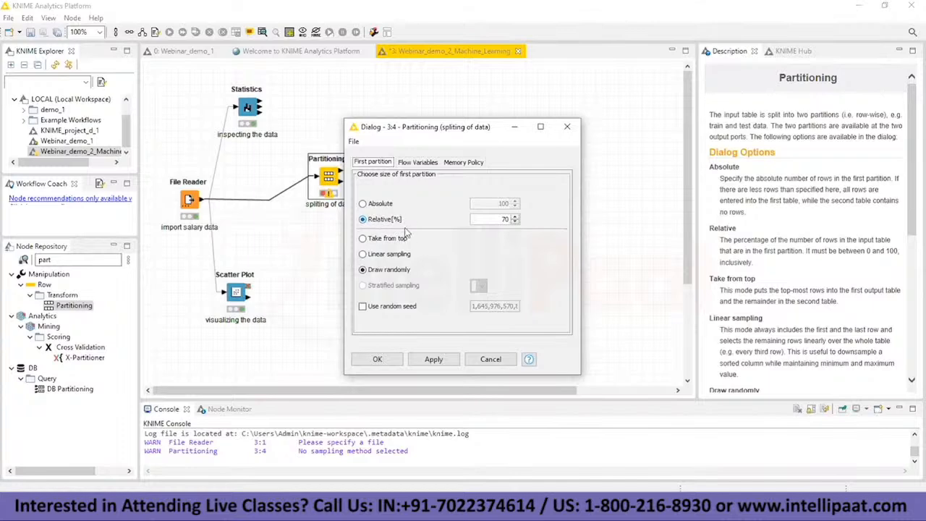
left_click(366, 206)
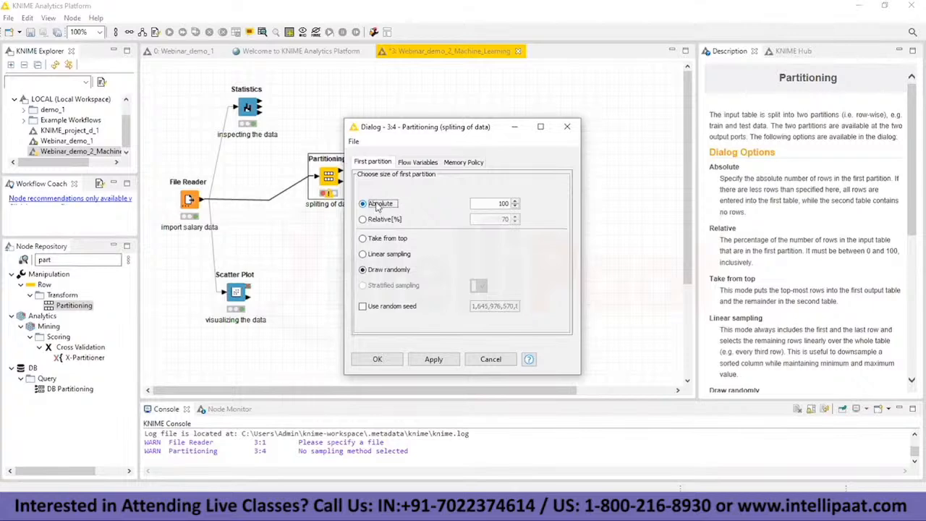
left_click(365, 220)
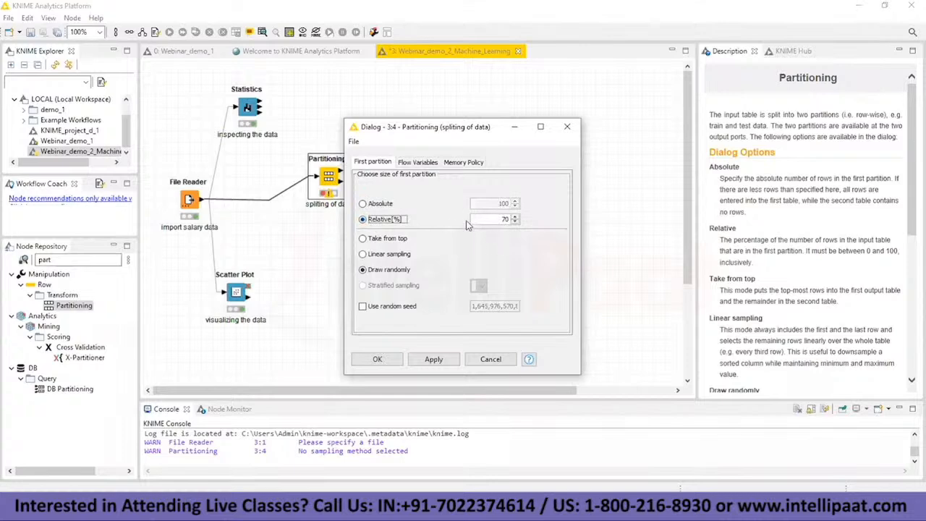
Step: Switch to Notepad and append "---> 80:20" to the dataset splitting line
left_click(539, 508)
type("---> Training and testing.---> 80:20")
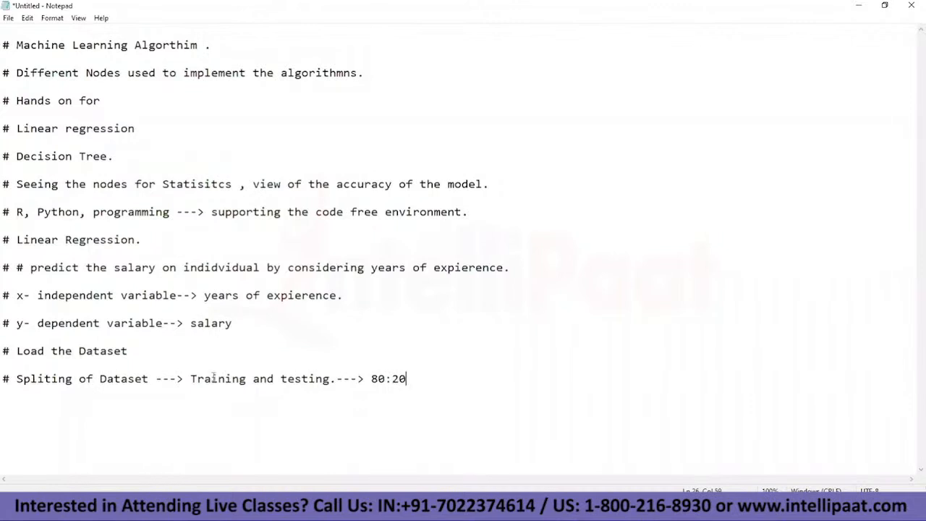
left_click_drag(190, 379, 334, 379)
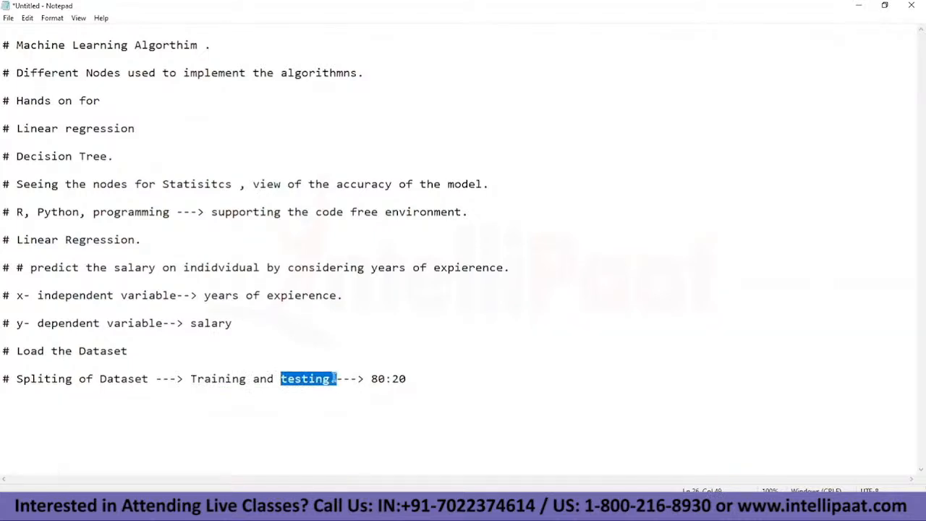
left_click_drag(334, 378, 333, 379)
left_click_drag(192, 379, 333, 380)
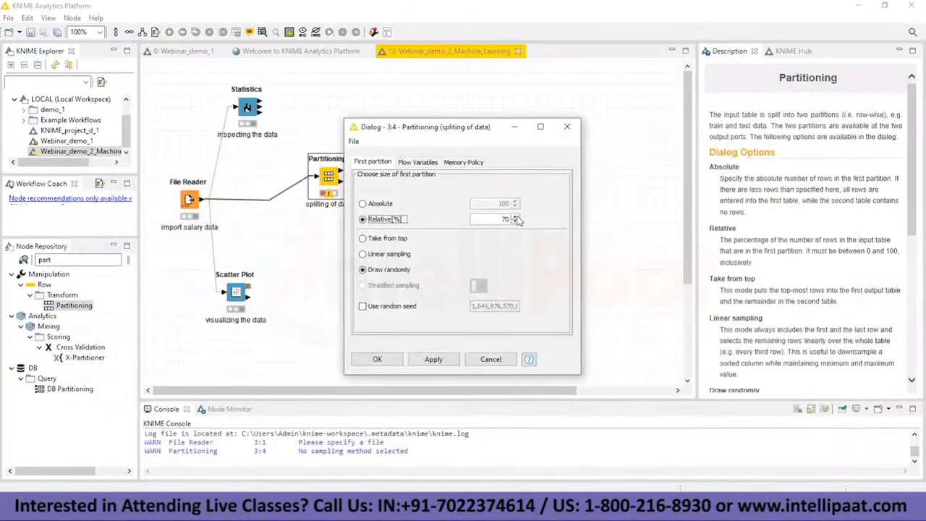
Step: Return to KNIME, set the first partition's relative size to 80, accept the configuration, and execute the Partitioning node
double_click(516, 216)
left_click(378, 359)
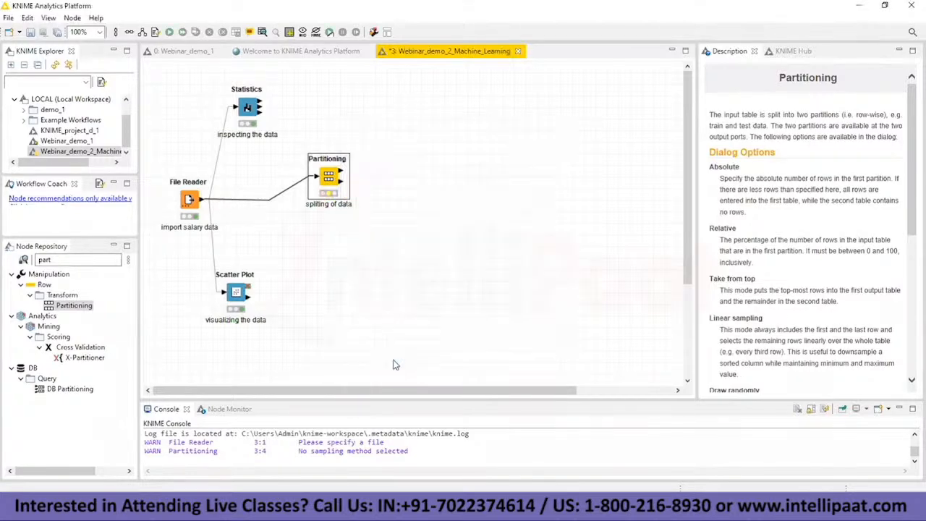
right_click(330, 178)
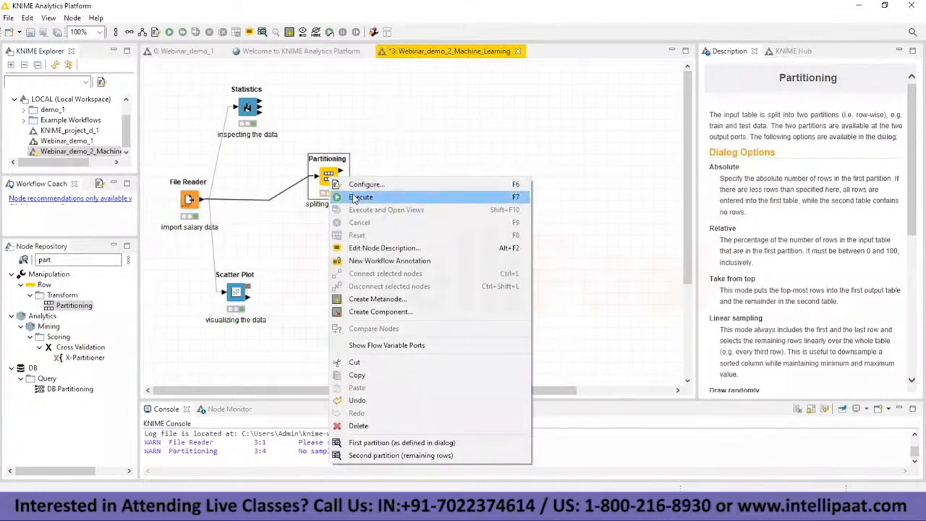
left_click(357, 198)
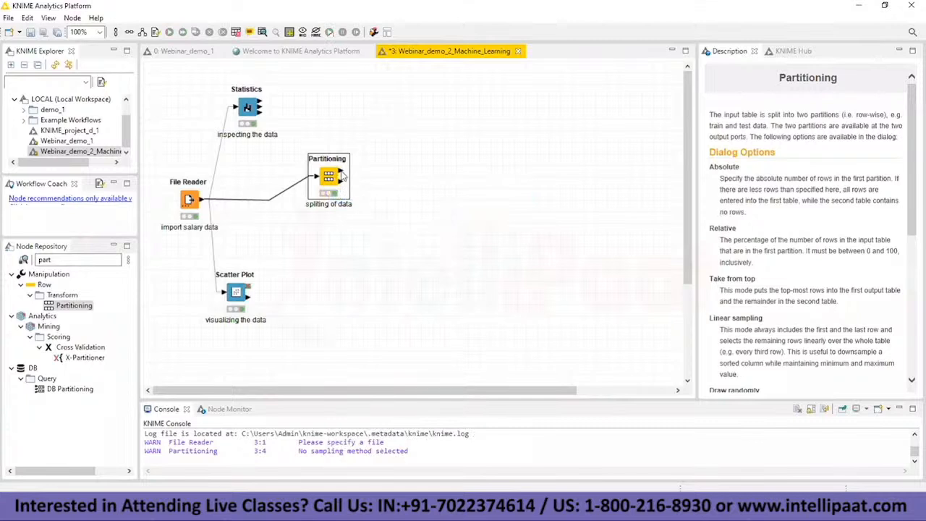
Step: Review the rows of the File Reader's salary table and put its window away
mouse_move(341, 174)
mouse_move(516, 510)
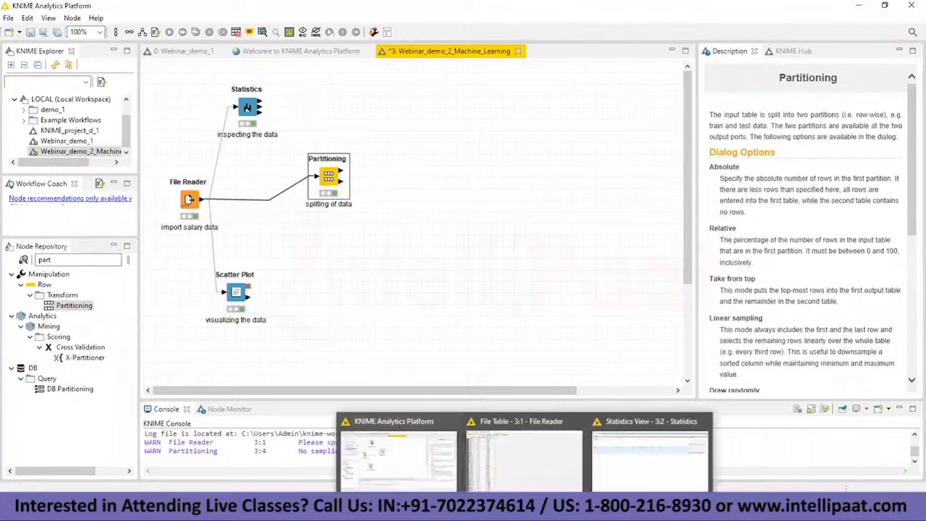
left_click(531, 469)
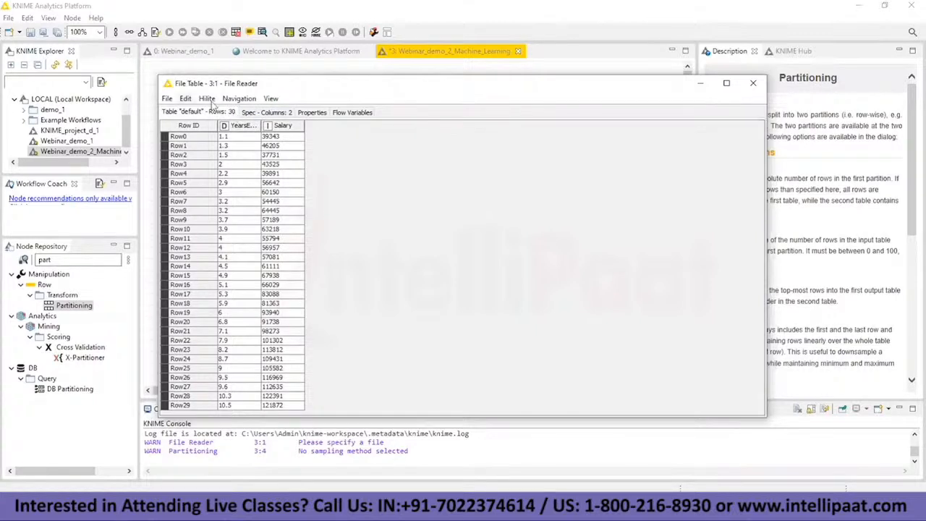
left_click(700, 83)
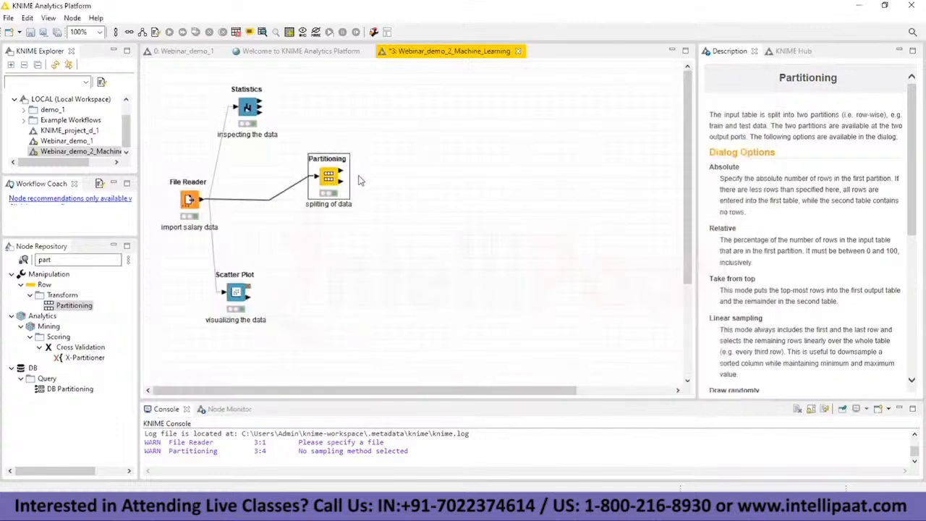
Step: Review the 80:20 split line in the Notepad notes and return to the KNIME workflow
left_click_drag(340, 171, 359, 172)
key("alt+Tab")
left_click_drag(371, 378, 414, 378)
left_click(411, 380)
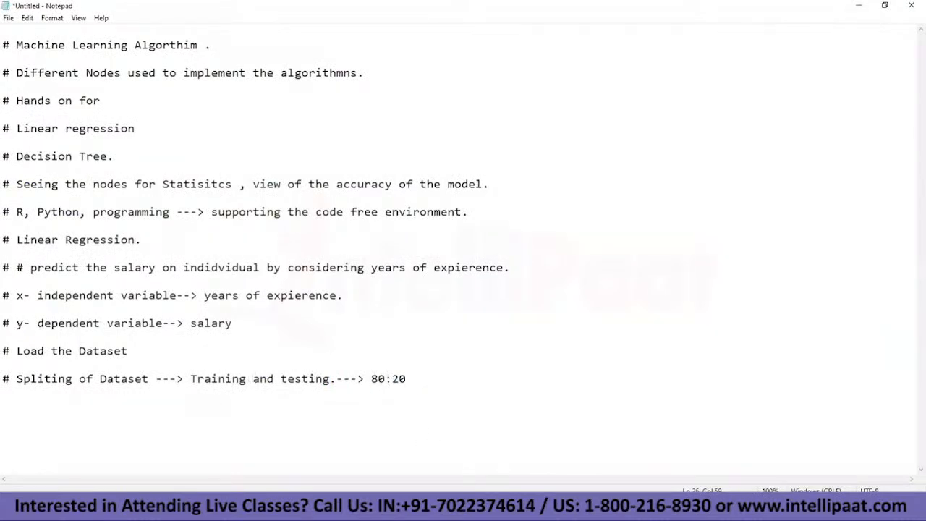
mouse_move(527, 508)
left_click(418, 460)
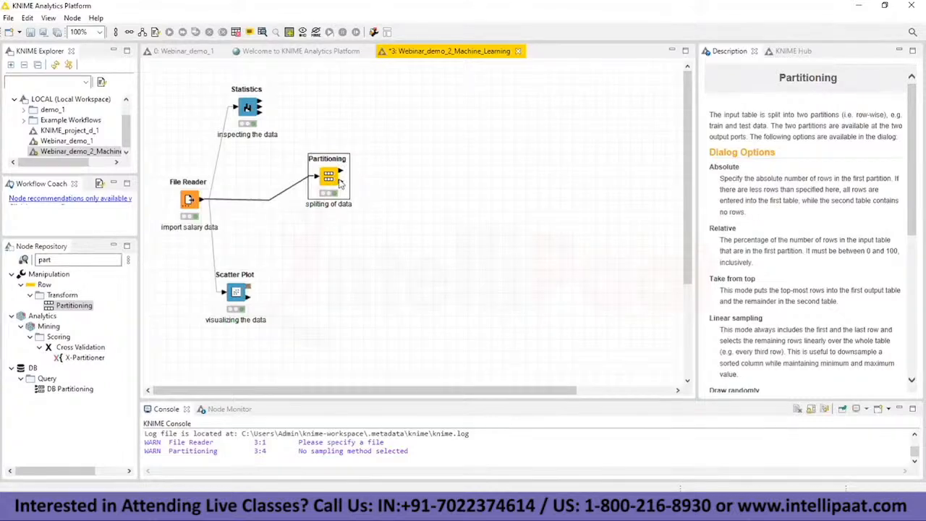
Step: Reopen the Partitioning configuration, add "# Sampling techniques." above the splitting line in Notepad, and try Linear sampling before selecting Draw randomly
right_click(330, 178)
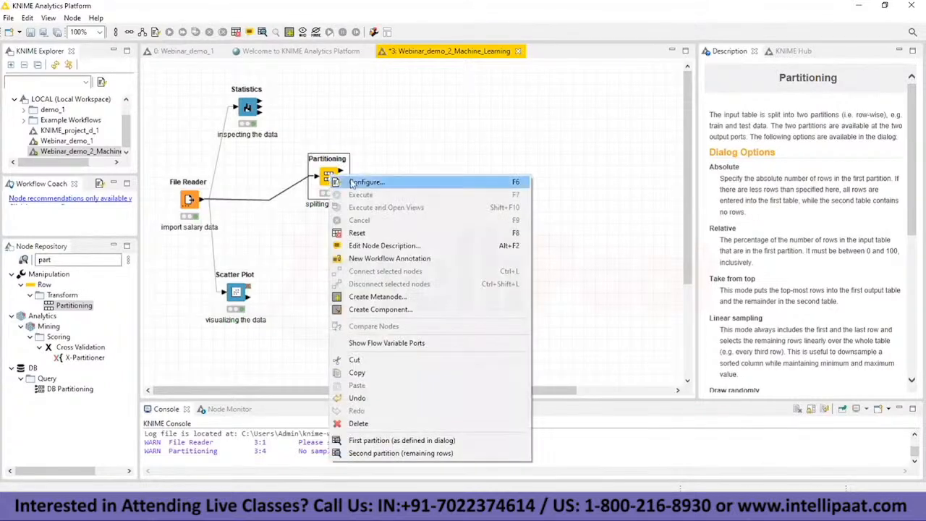
left_click(364, 183)
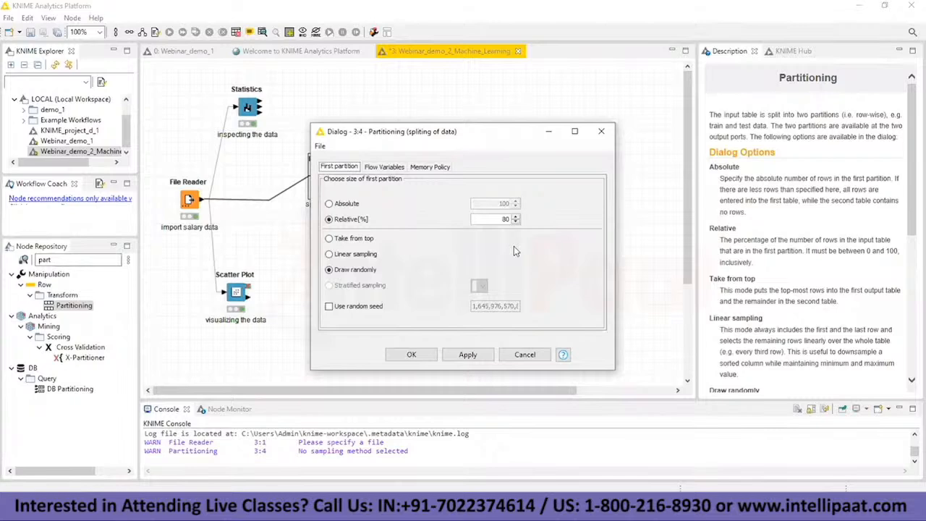
key("alt+Tab")
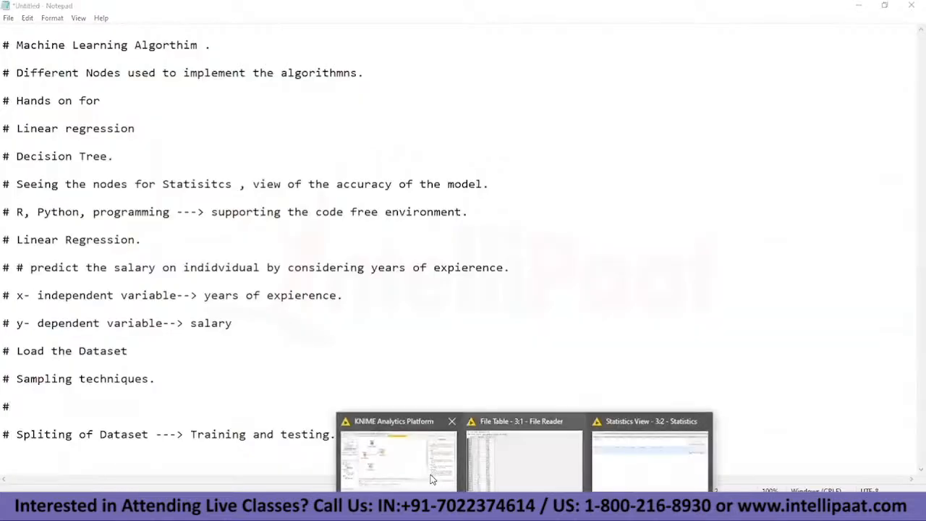
left_click(438, 437)
left_click(330, 255)
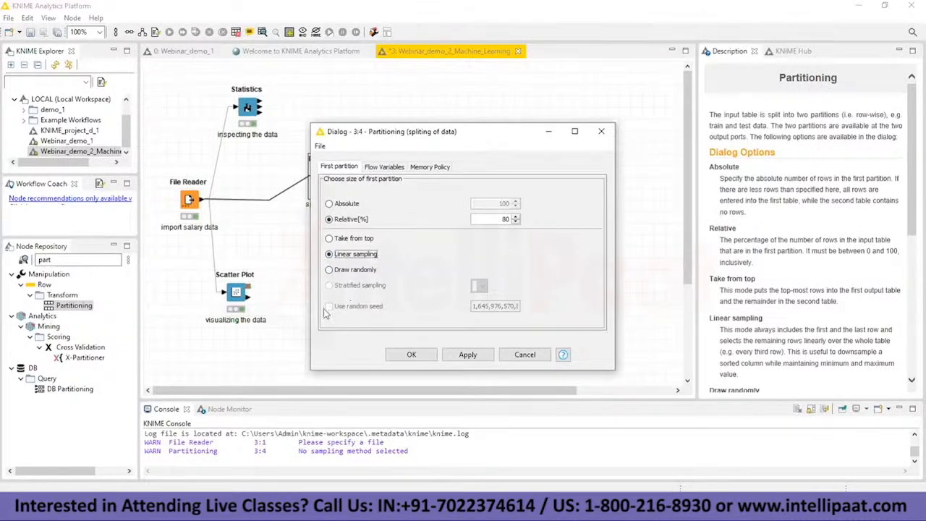
left_click(329, 270)
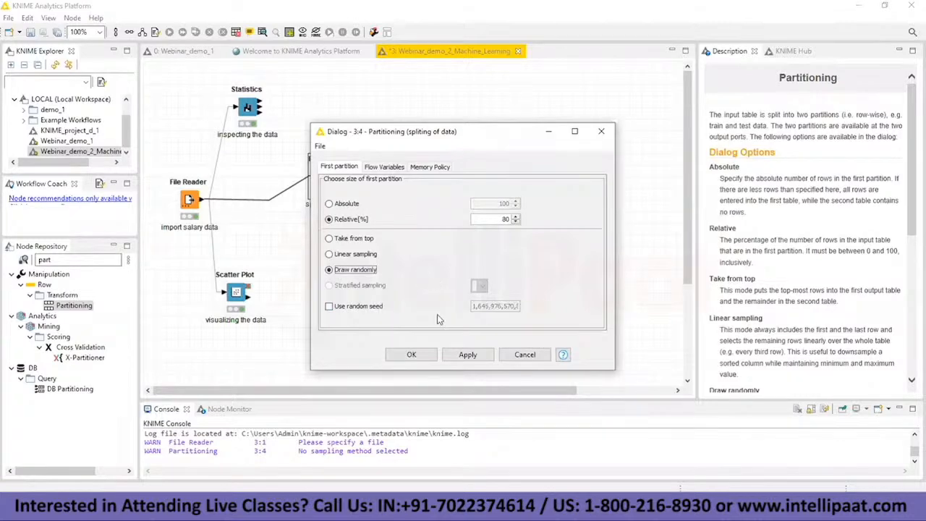
Step: In Notepad, list "# random sampling :", "# Linear Sampling" and "# Conditional Sampling:" below the sampling techniques line
key("alt+Tab")
key("Up")
key("Up")
type("# Linear Sampling")
key("Return")
key("Return")
type("# Conditional Samplin")
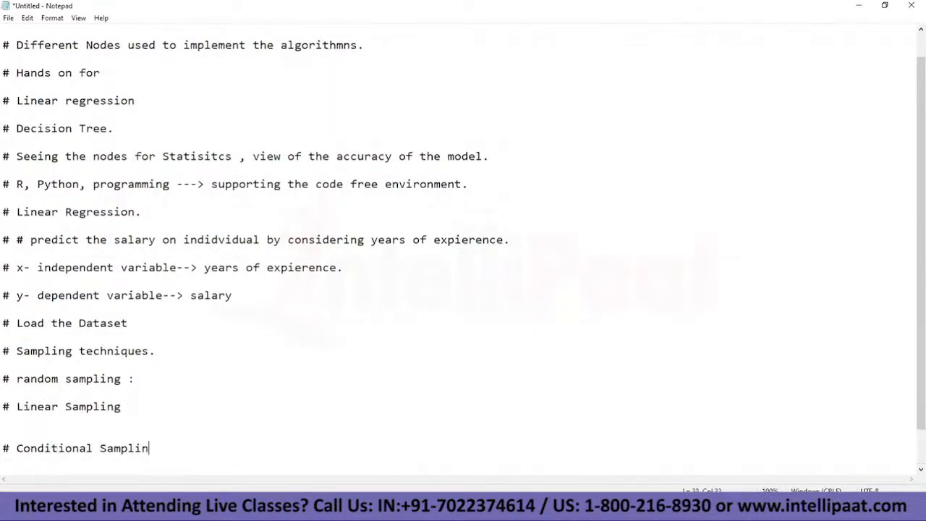
type("g:")
key("Return")
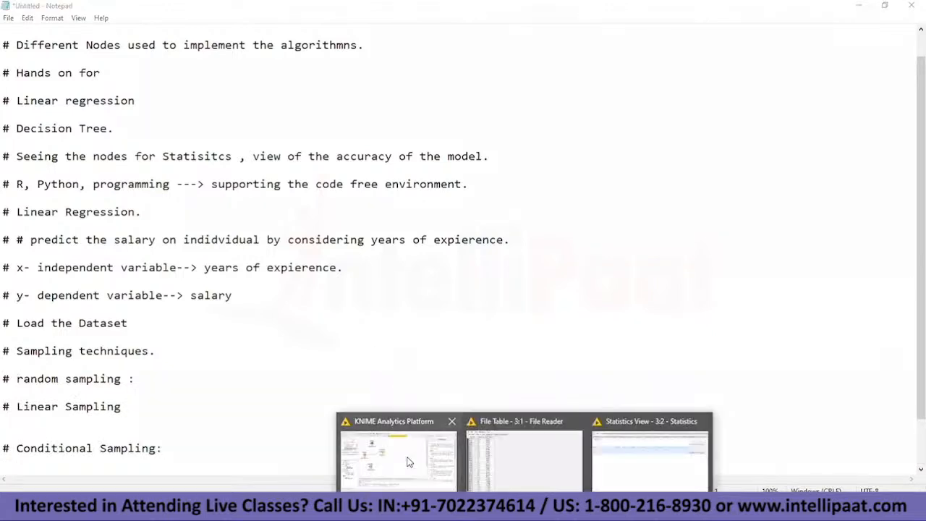
Step: Check the sampling names in the Partitioning configuration, replace "Conditional" with "stratified" in the notes, and insert a blank line below the random sampling line
left_click(383, 442)
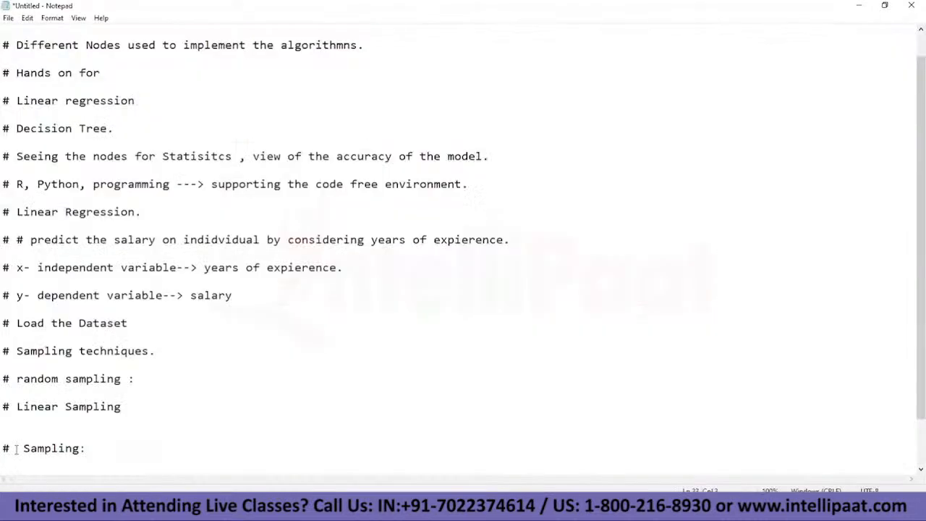
type("stratified  Sampling:")
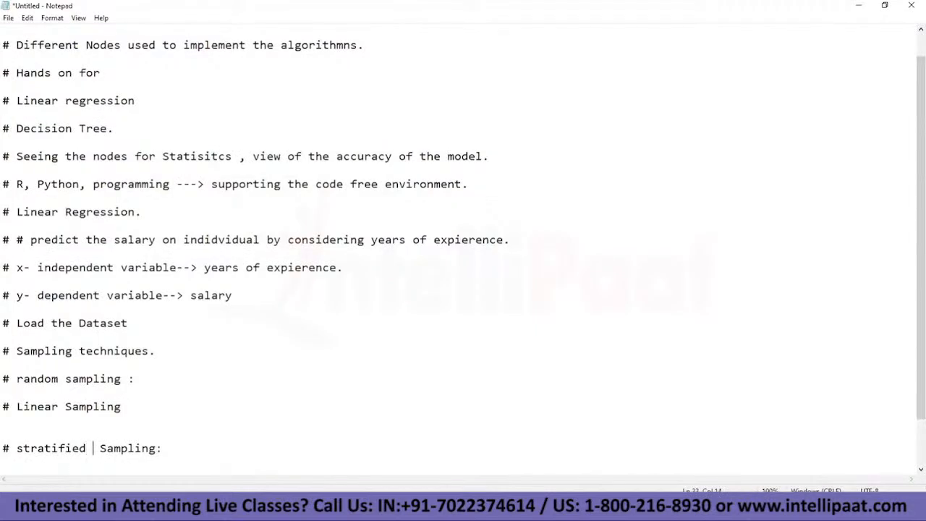
left_click(156, 382)
left_click(32, 391)
key("Return")
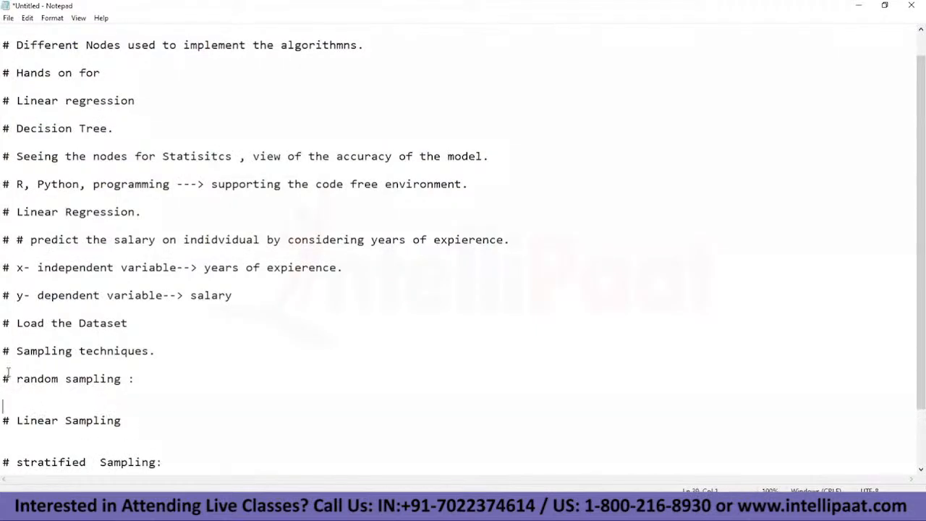
Step: Continue the random sampling line with "value to random sequence---->"
left_click_drag(2, 378, 142, 381)
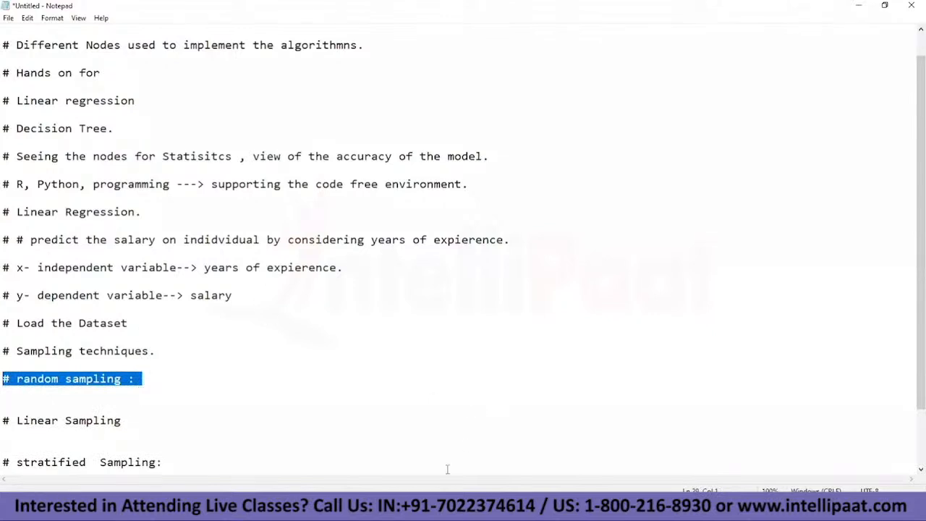
left_click(199, 378)
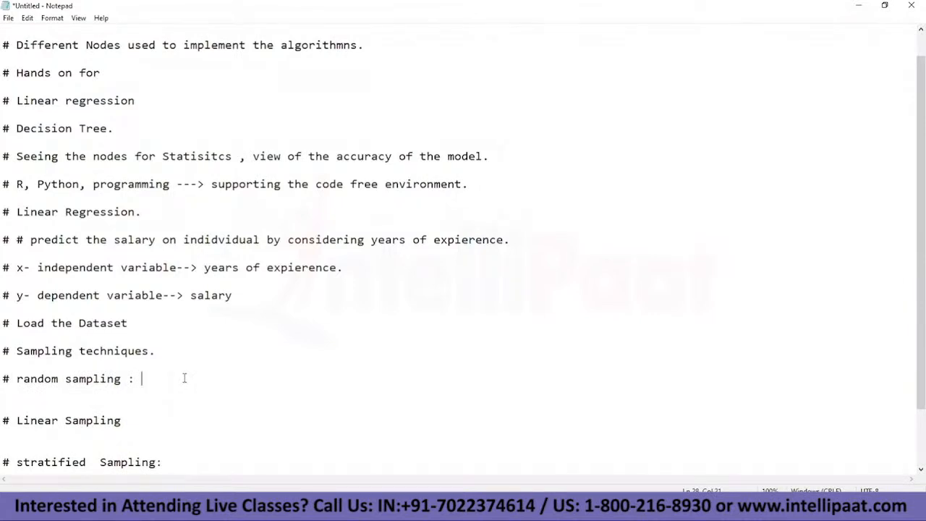
type("value to random sequence---->")
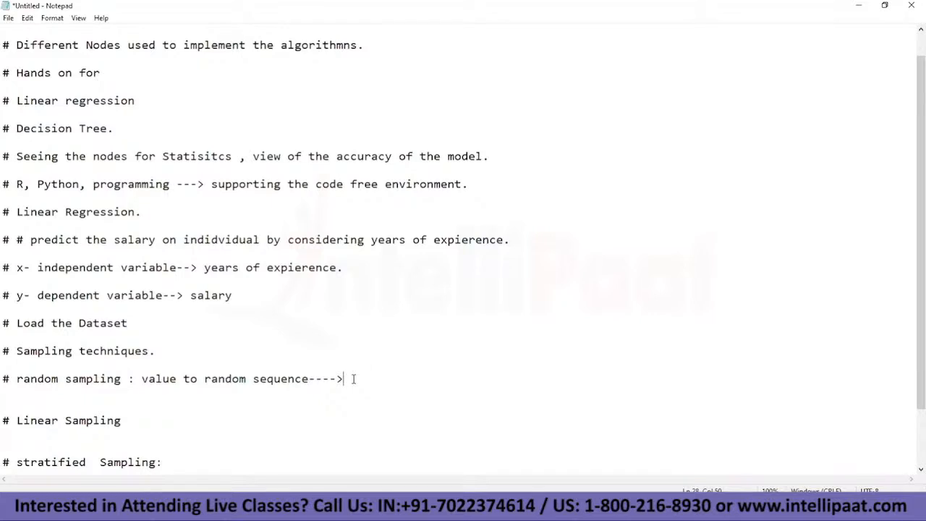
Step: Extend the random sampling line with "current system time---> randomly generate the numbers."
type("current syayt")
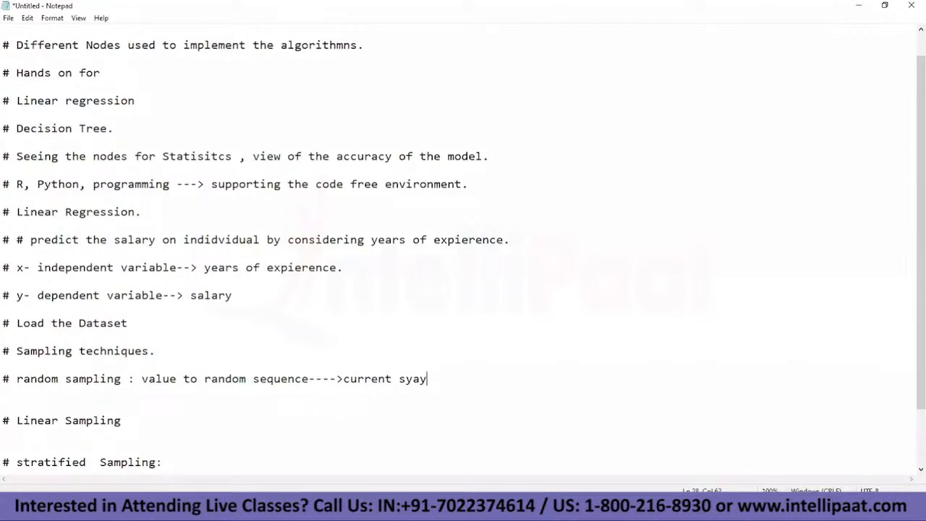
key("BackSpace")
key("BackSpace")
key("BackSpace")
type("stem time")
left_click_drag(204, 378, 296, 379)
type("---> randomly generate the numbers.")
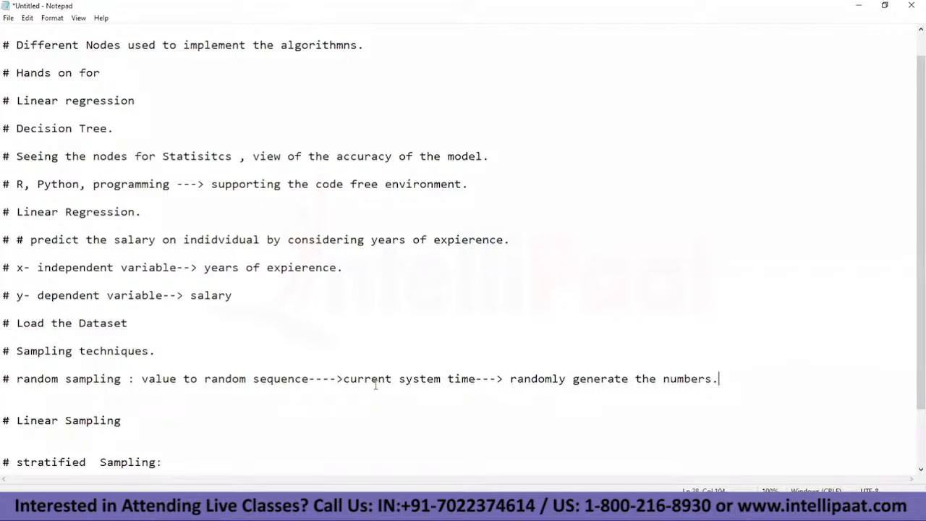
Step: Add the line "# everytime ----> extracting" below the random sampling explanation
left_click_drag(344, 379, 480, 374)
key("shift+Home")
left_click_drag(127, 378, 477, 379)
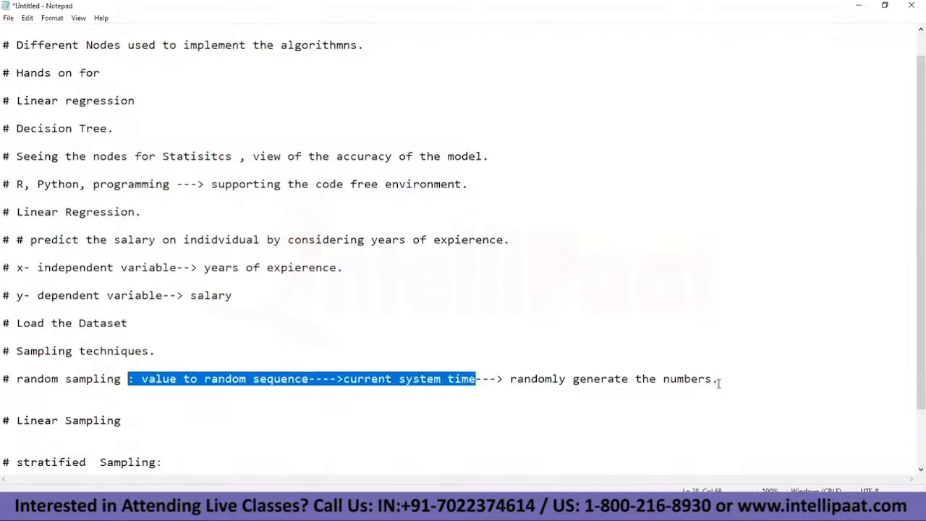
left_click(719, 381)
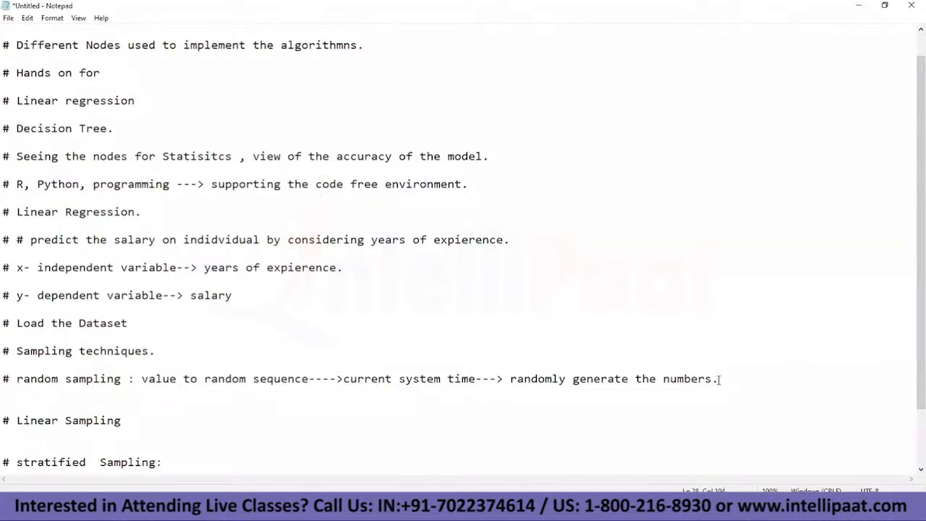
key("Return")
key("Return")
type("# everytime ")
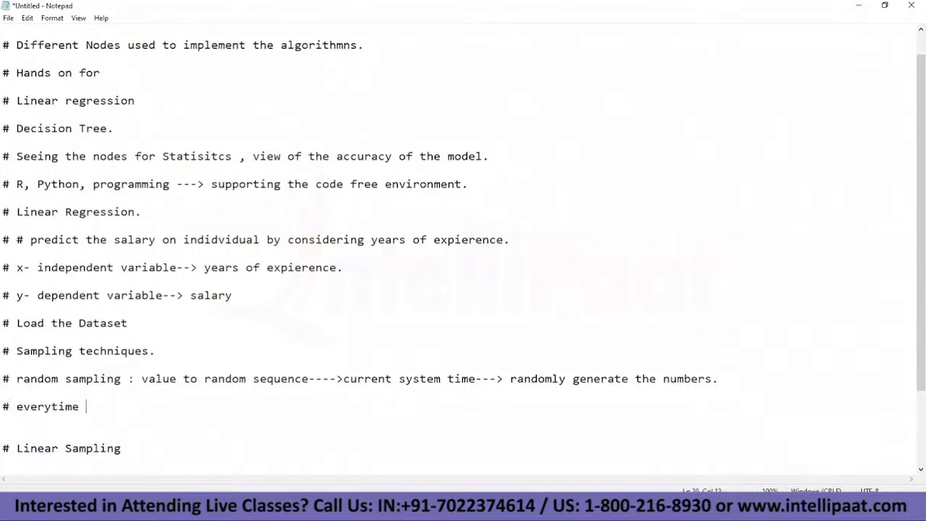
type("----> extracting")
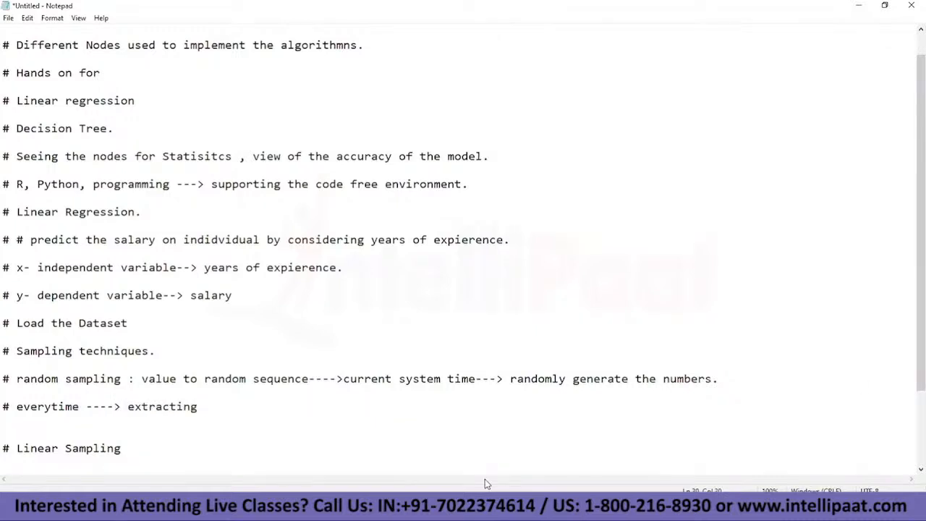
Step: Bring up the File Reader's table and examine the salary rows available for random sampling
left_click(489, 507)
left_click(489, 454)
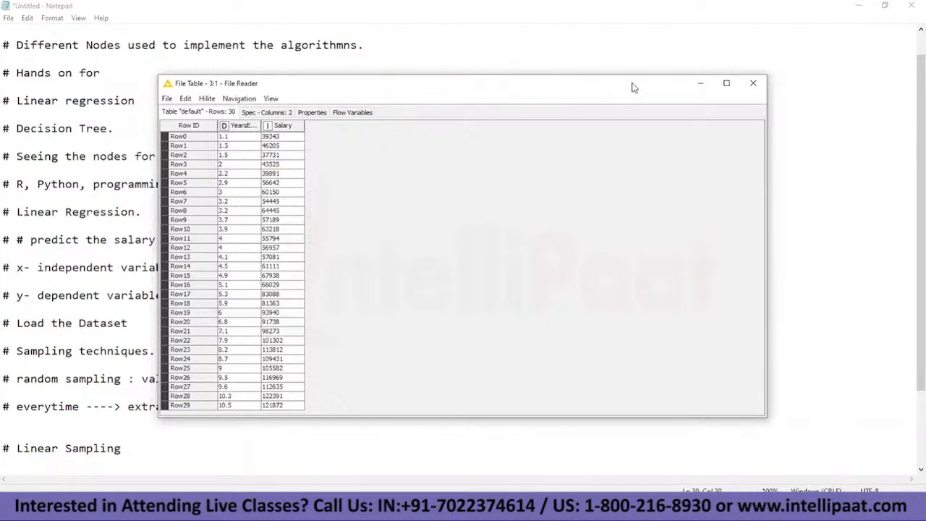
Step: Return to the notes and extend the "everytime" line with "or perfoming random sampling"
left_click(699, 83)
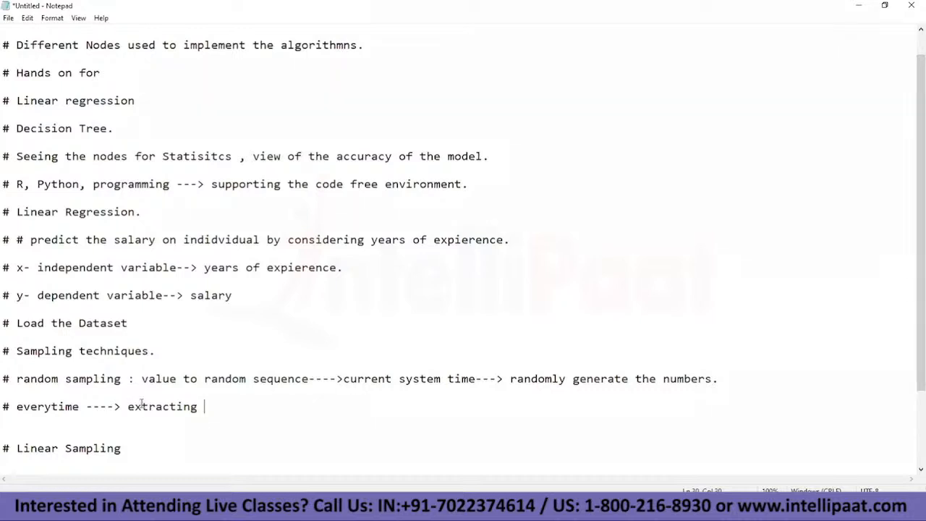
type("or perfoming random sampling")
Step: Review the "current system time" wording in the notes alongside the File Reader's salary table
left_click_drag(336, 379, 476, 379)
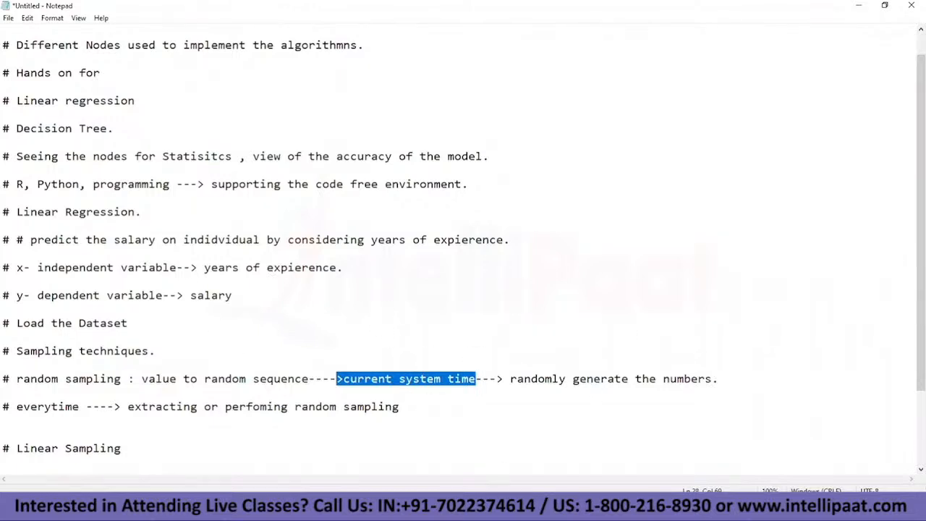
mouse_move(520, 507)
left_click(520, 456)
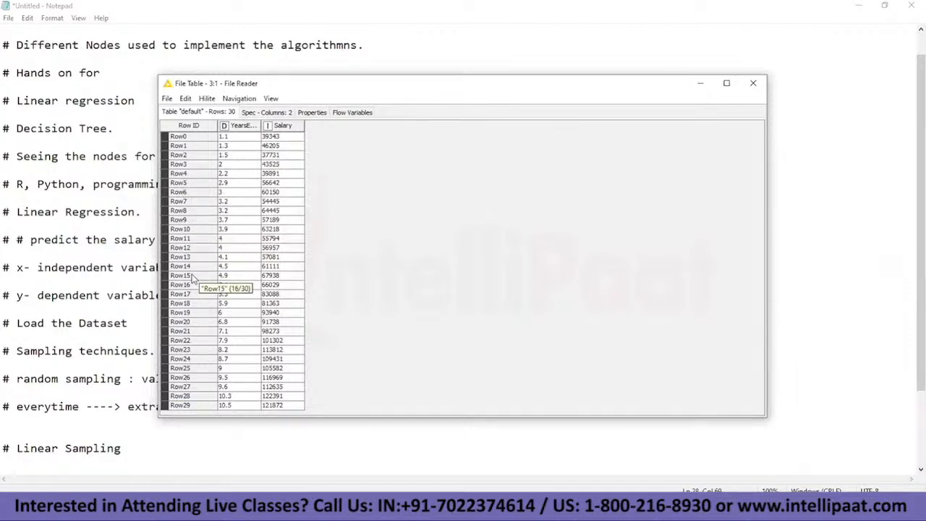
left_click(700, 84)
left_click(377, 387)
left_click_drag(349, 380, 483, 379)
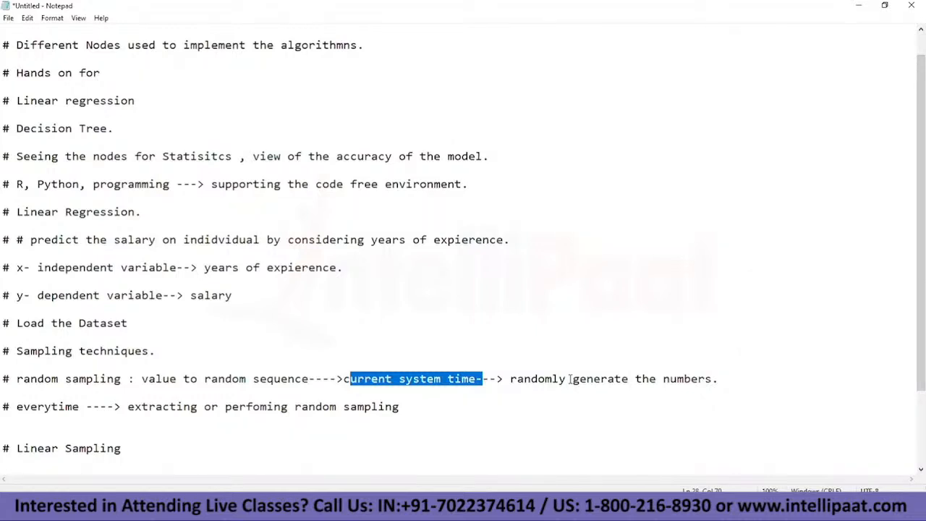
left_click(329, 433)
type("#")
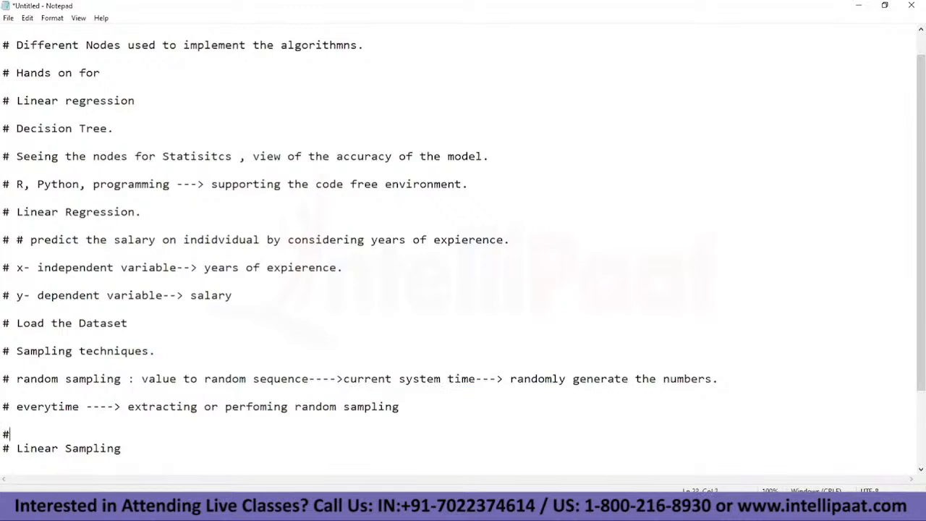
type(" seed---> 3423534556")
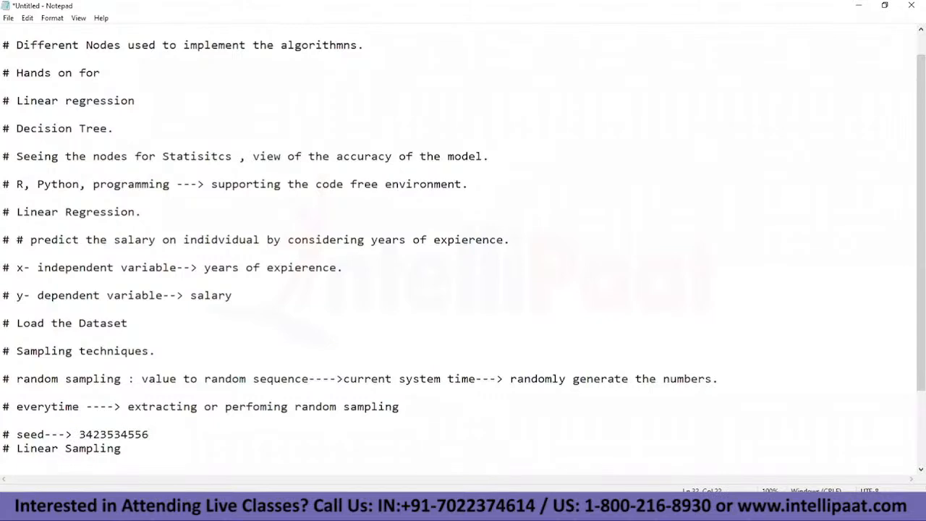
type(".")
key("Return")
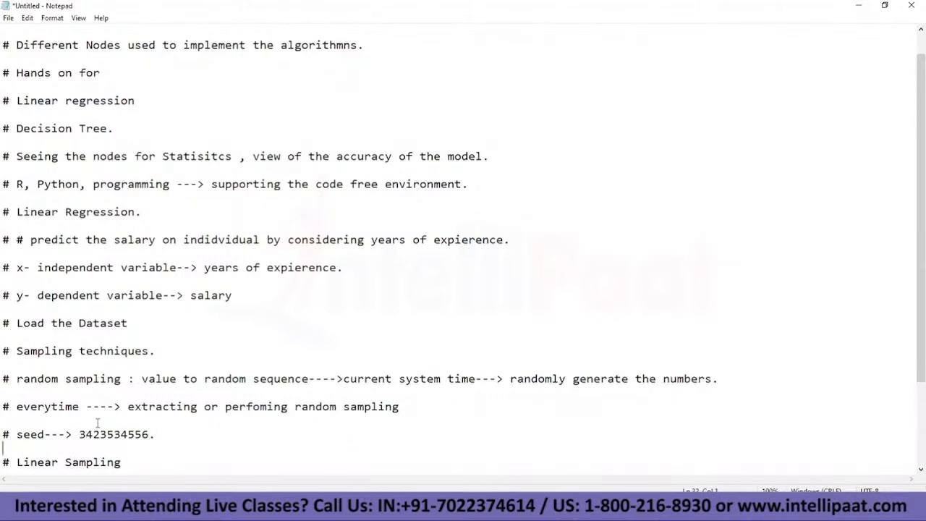
Step: Highlight the seed value and "current system time", and start a new "#" line below the seed line
left_click_drag(72, 434, 217, 432)
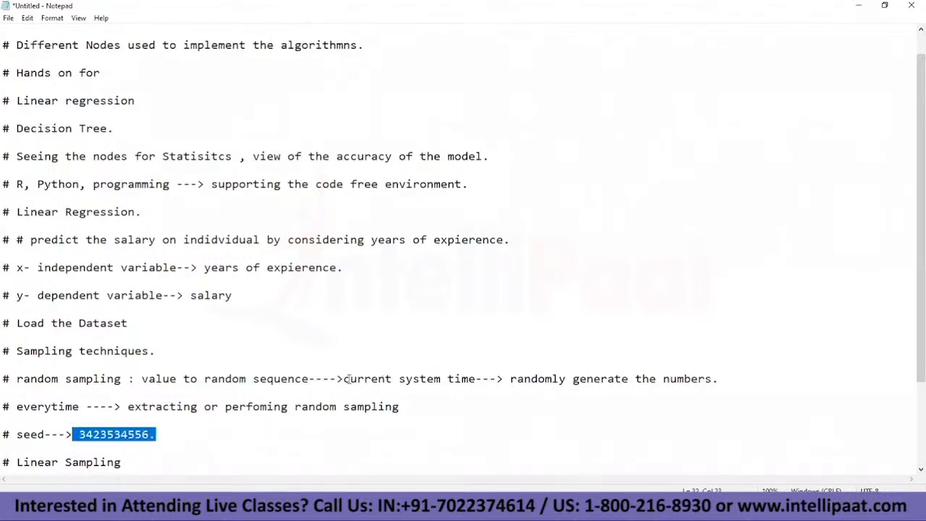
left_click_drag(351, 380, 492, 378)
left_click(461, 379)
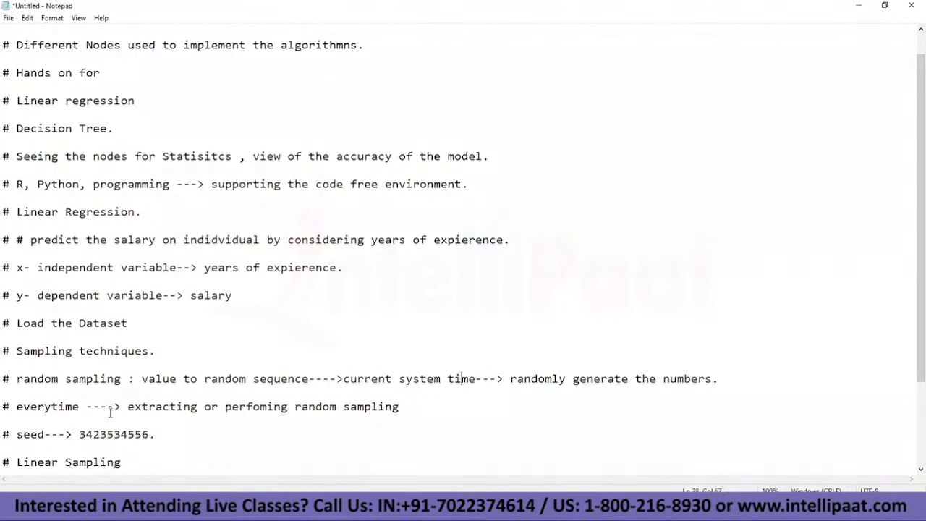
left_click(163, 437)
key("Right")
key("Return")
key("Return")
type("#")
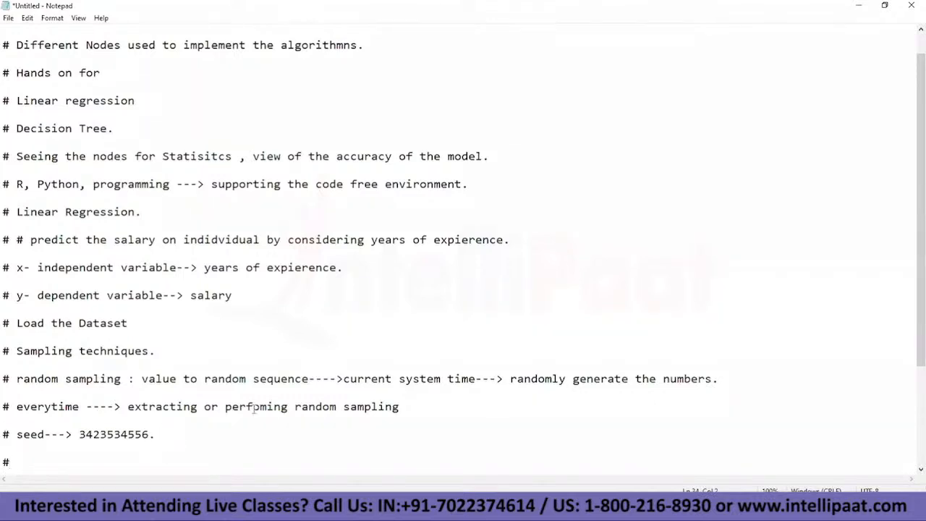
Step: Compare the seed value with the random sampling notes on current system time and the File Reader's table rows
left_click_drag(75, 433, 152, 436)
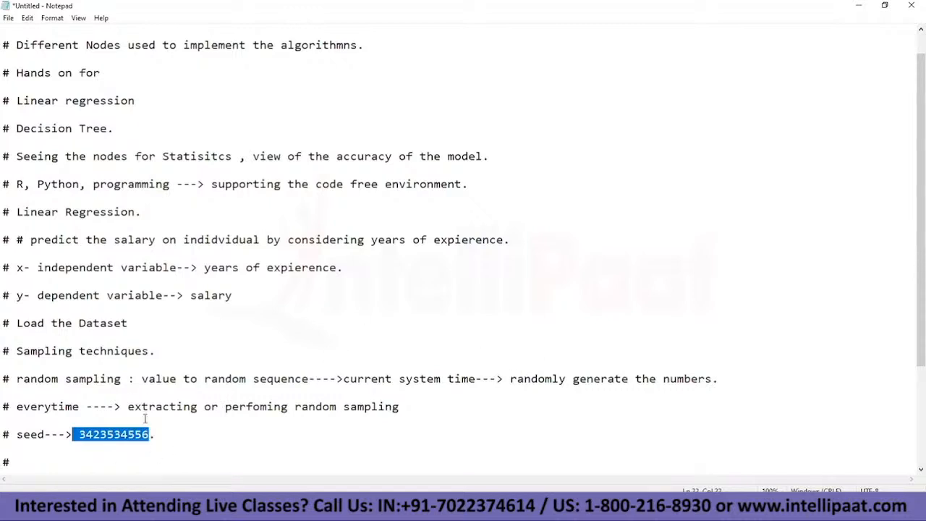
left_click_drag(505, 380, 711, 384)
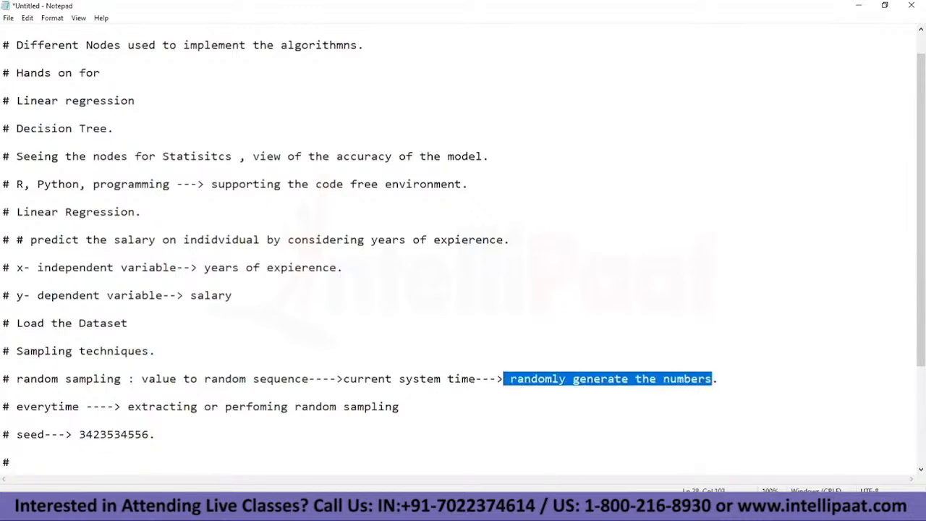
mouse_move(526, 510)
left_click(529, 474)
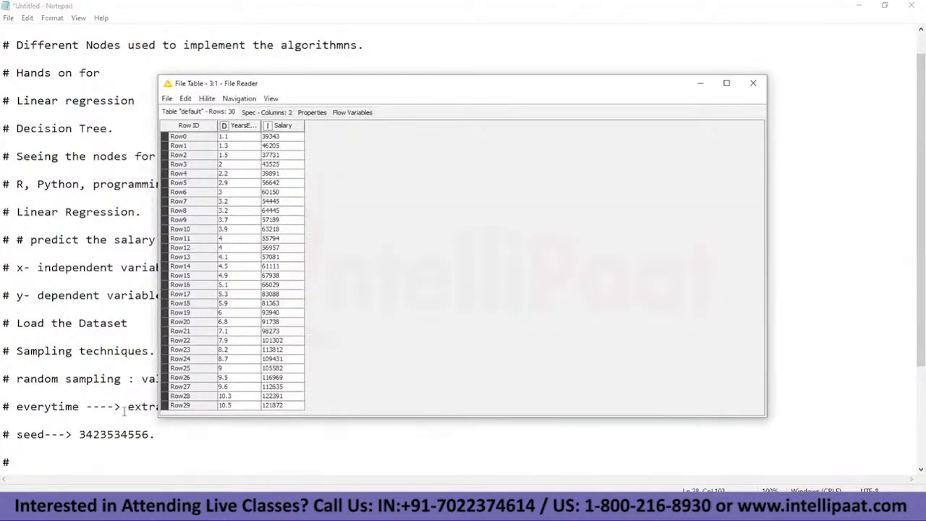
left_click(699, 82)
left_click_drag(343, 378, 476, 379)
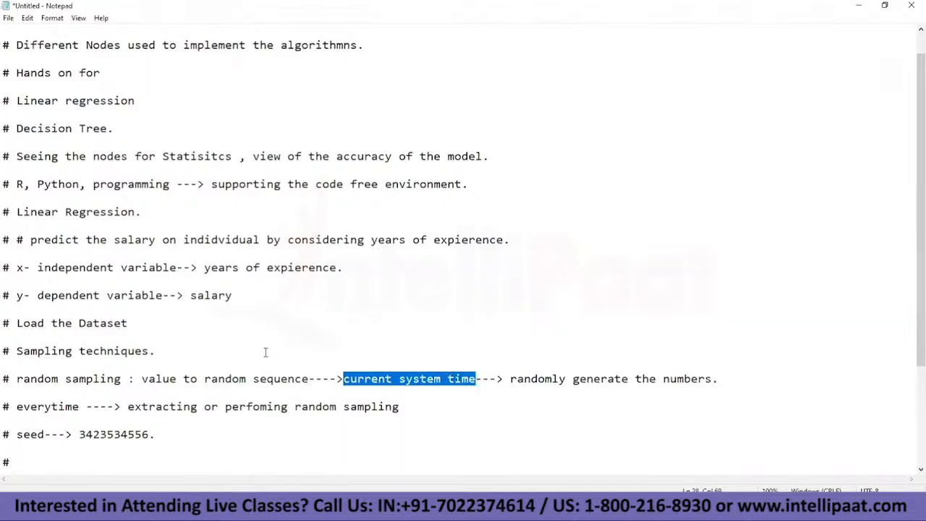
left_click_drag(73, 435, 153, 435)
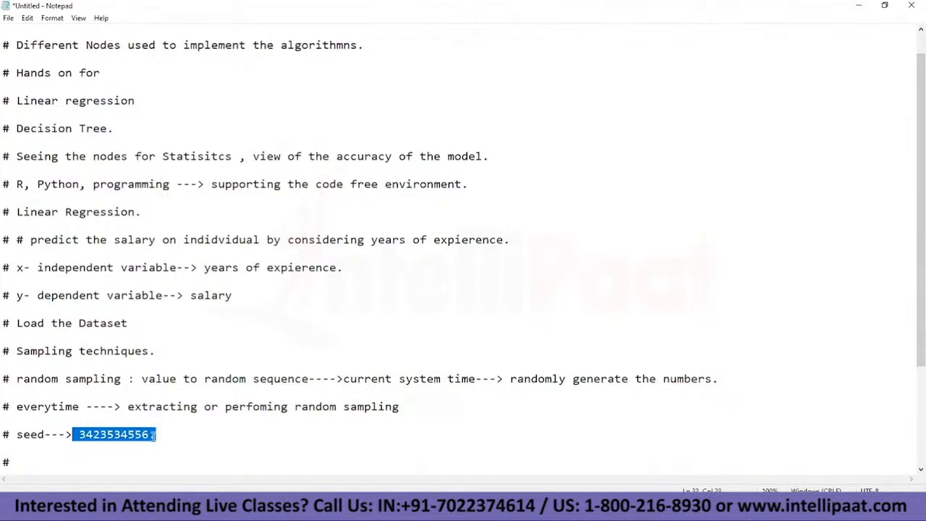
left_click_drag(341, 379, 476, 377)
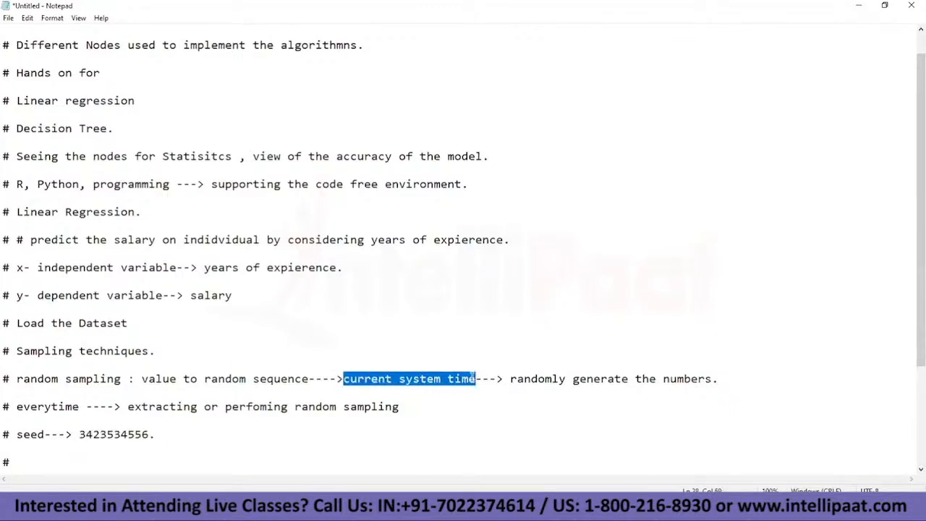
left_click_drag(128, 407, 403, 409)
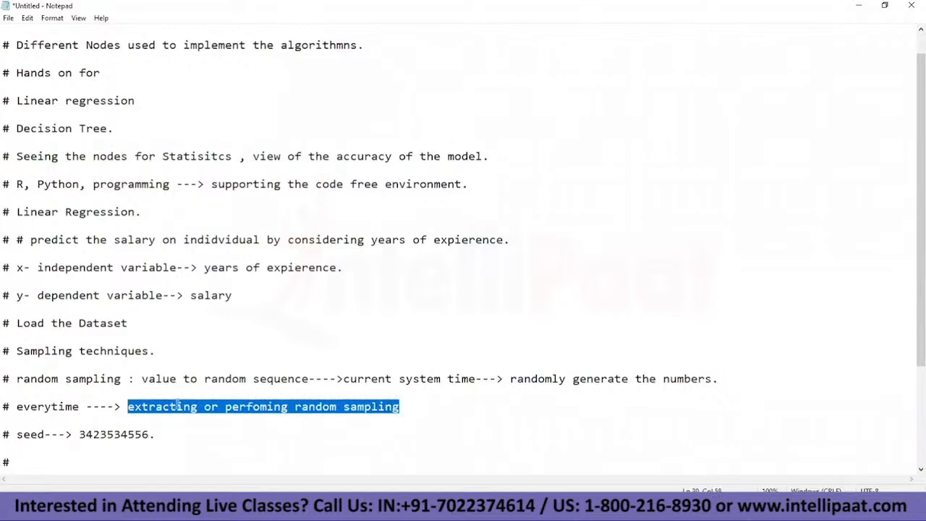
left_click_drag(71, 435, 150, 435)
left_click(142, 436)
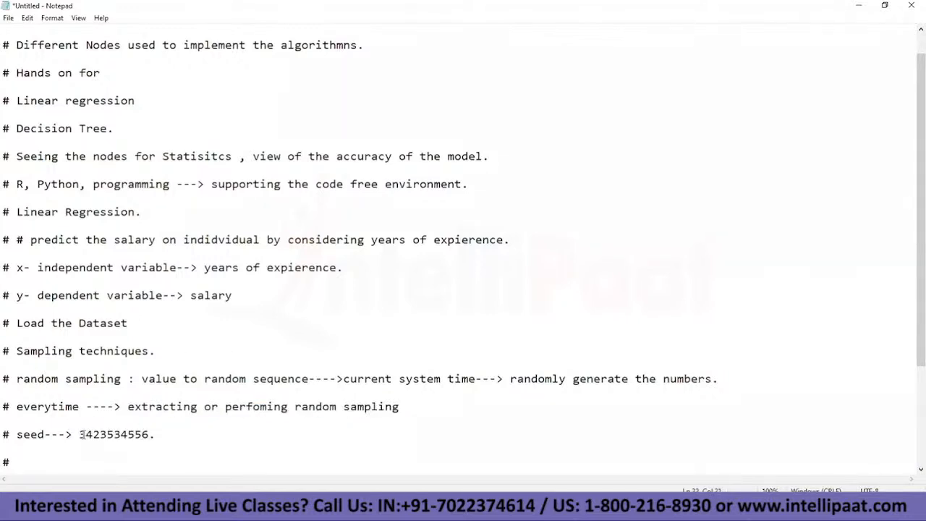
Step: Add the line "# R1,R2,R3,R4,R5" below the seed line and begin another "#" line
left_click_drag(80, 436, 153, 437)
left_click(167, 437)
key("Down")
key("Down")
key("BackSpace")
type("#")
type(" 10")
key("BackSpace")
key("BackSpace")
type("R!")
type(",R2,")
type("R3")
type(",R4")
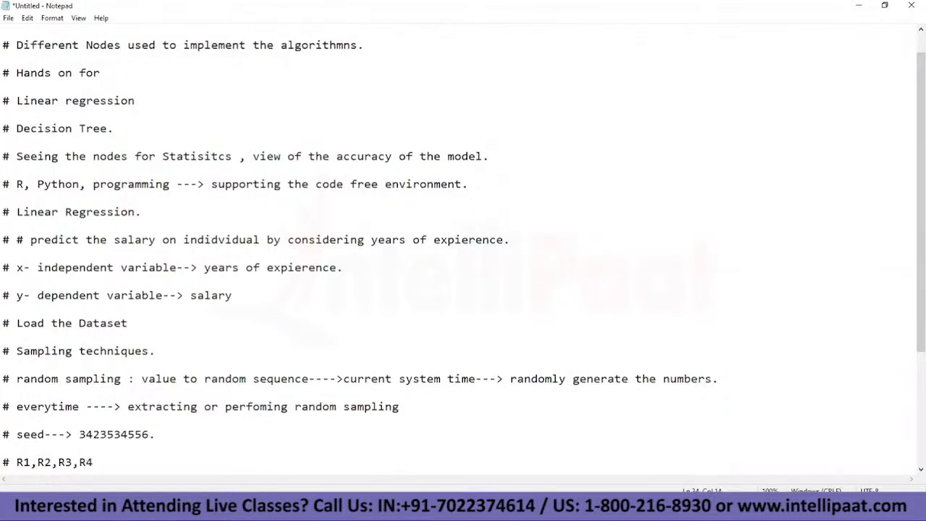
type(",R5")
key("Return")
type("#")
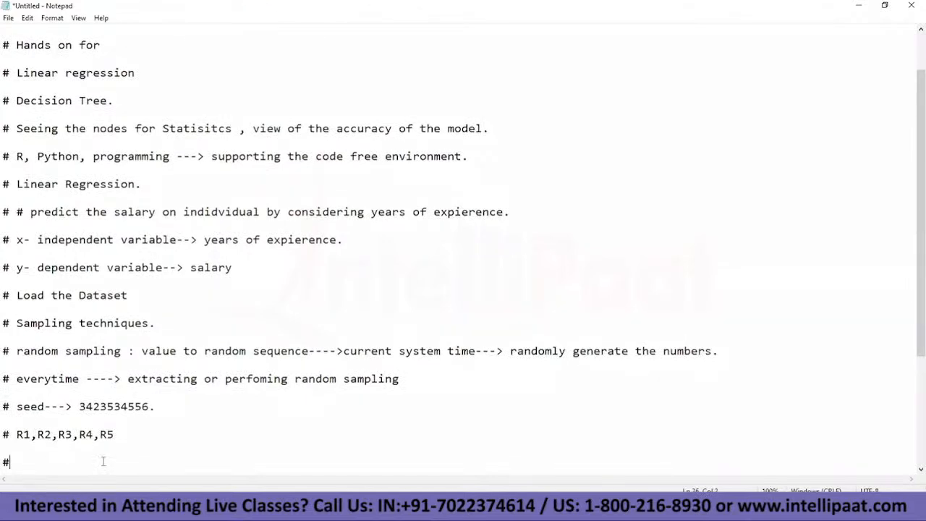
Step: Complete the new line below the R1 to R5 list as "# ouput : R2,R4,R5"
left_click_drag(10, 435, 124, 435)
left_click(125, 435)
mouse_move(337, 351)
left_mouse_down()
mouse_move(483, 351)
mouse_move(463, 333)
mouse_move(497, 330)
mouse_move(423, 351)
mouse_move(343, 351)
left_mouse_up()
left_click(489, 350)
left_click(57, 462)
type("ouput : R2,R4,R5")
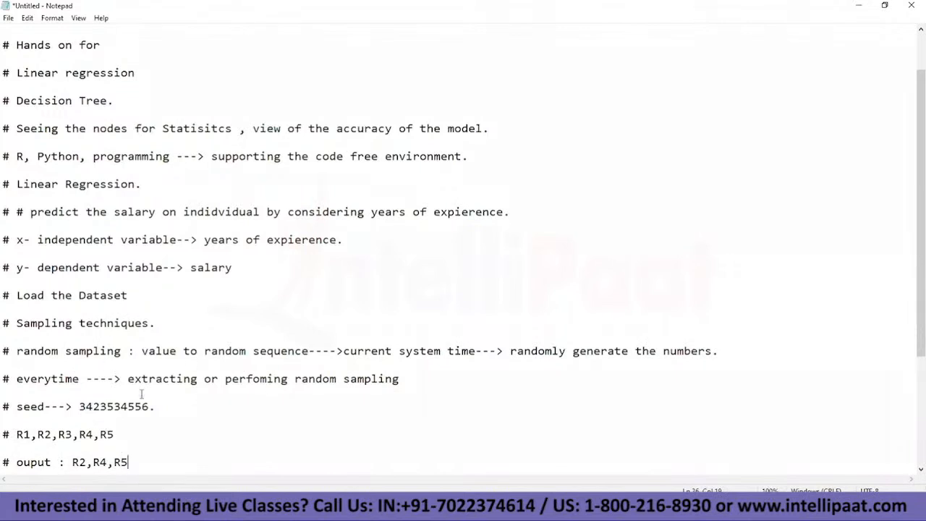
Step: Extend the output line with "-----> 2 time random sampling" after R2,R4,R5
left_click_drag(3, 351, 398, 379)
left_click_drag(9, 434, 116, 434)
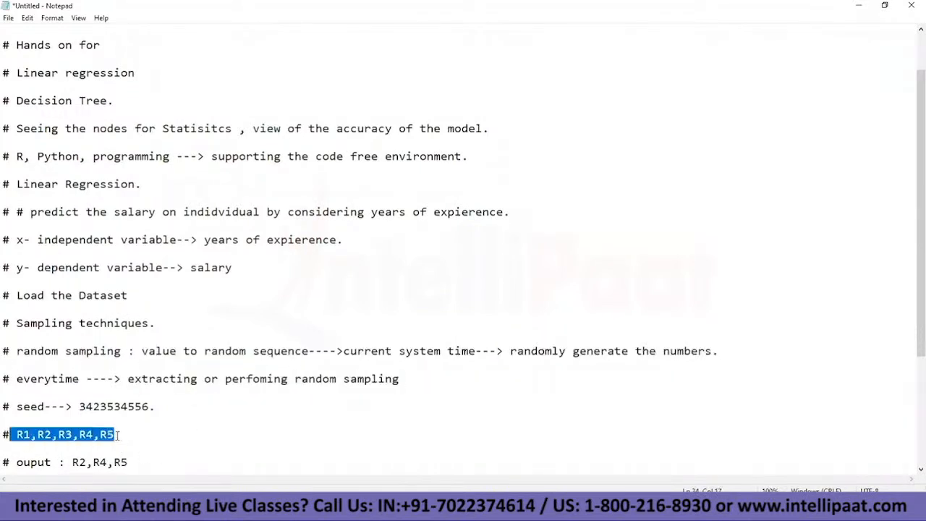
left_click(145, 462)
type("-----> 2 execution")
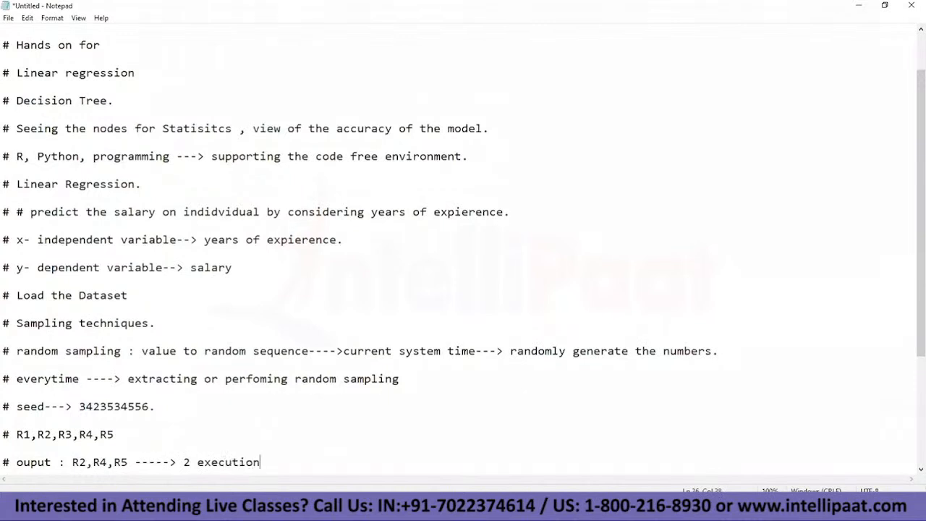
key("BackSpace")
key("BackSpace")
key("BackSpace")
key("BackSpace")
key("BackSpace")
key("BackSpace")
key("BackSpace")
key("BackSpace")
key("BackSpace")
type("time random sampling---->")
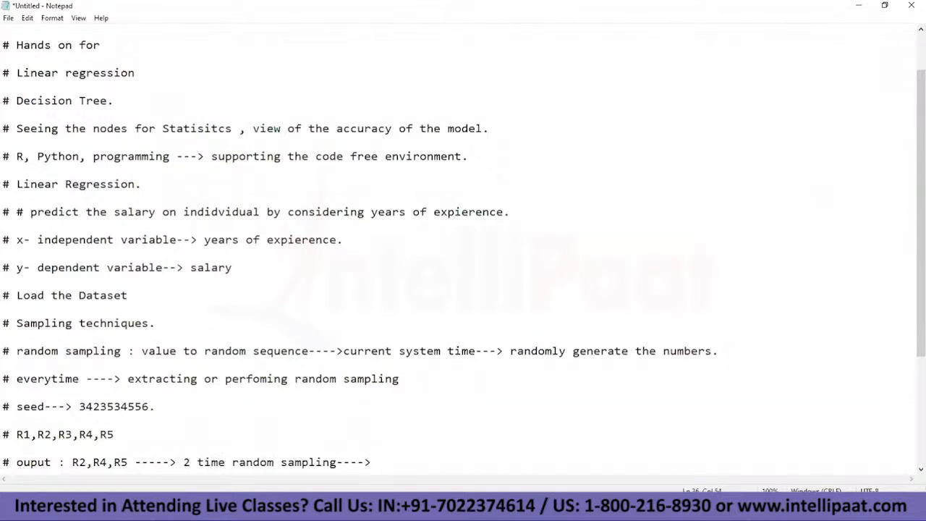
type("R1,R2,R%")
Step: Continue the output line with "---->R1,R2,R5,---->3 time."
key("BackSpace")
type("5,---->3 time")
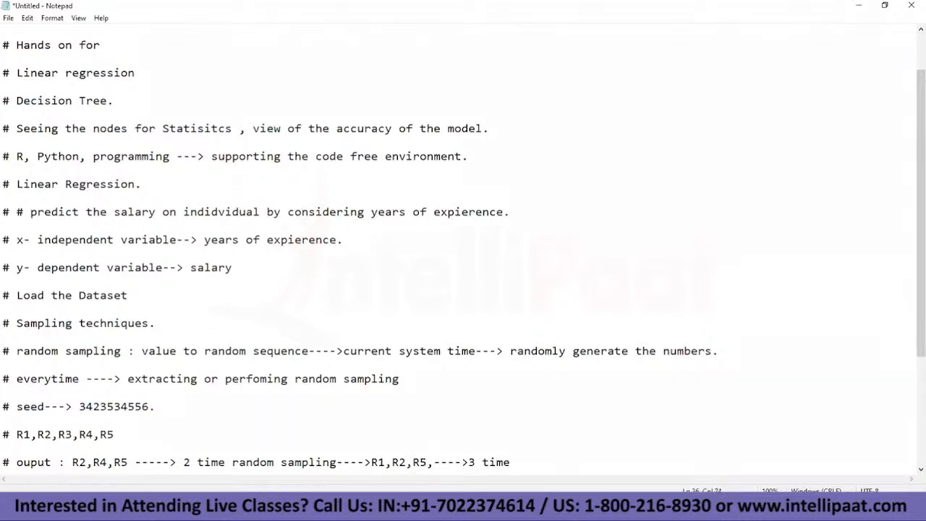
Step: Review the R1 to R5 list, the sampled output records and the current system time note
scroll(31, 388, "down", 1)
left_click_drag(17, 392, 116, 393)
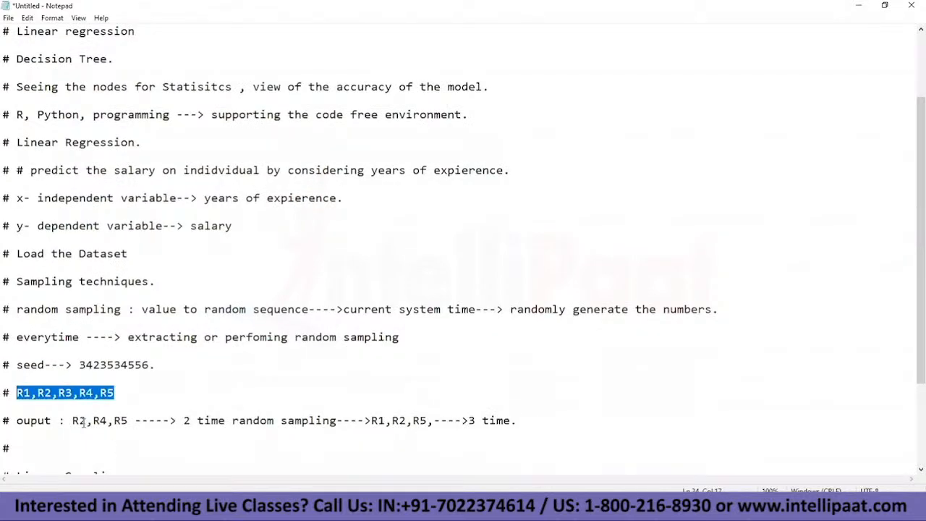
left_click(85, 421)
left_click_drag(71, 419, 149, 421)
left_click_drag(274, 421, 337, 420)
left_click(364, 313)
left_click_drag(344, 310, 482, 310)
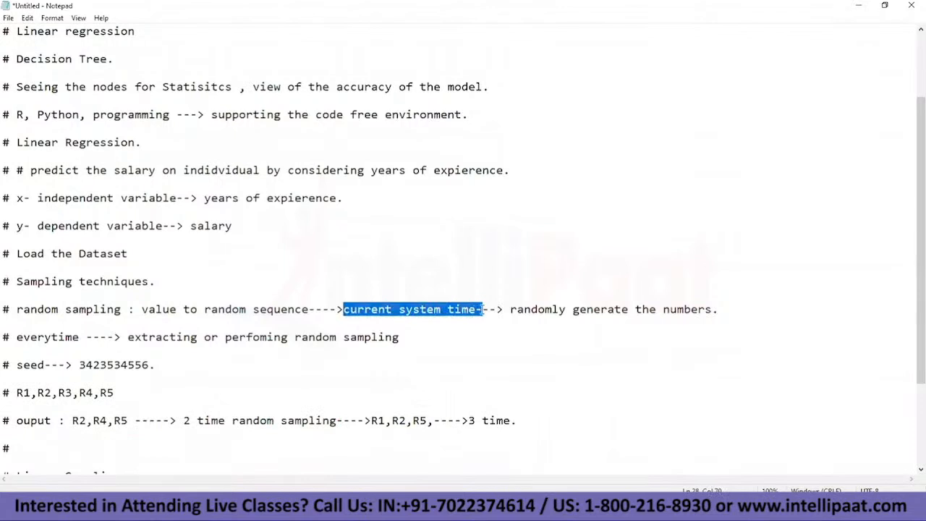
Step: Complete the empty "#" line below the output line as "# random sampling using seed."
left_click(516, 421)
left_click(69, 445)
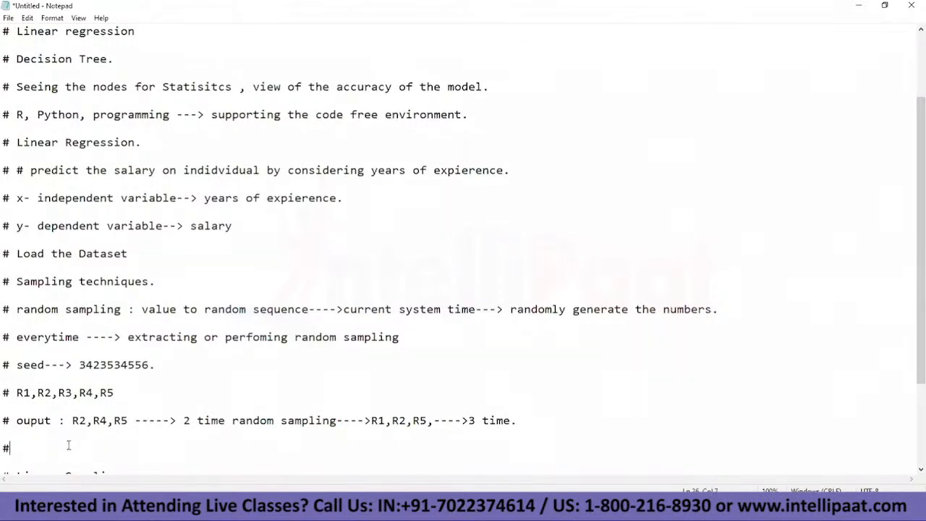
type("randomi")
type("n")
key("BackSpace")
key("BackSpace")
type("sampling using seed.")
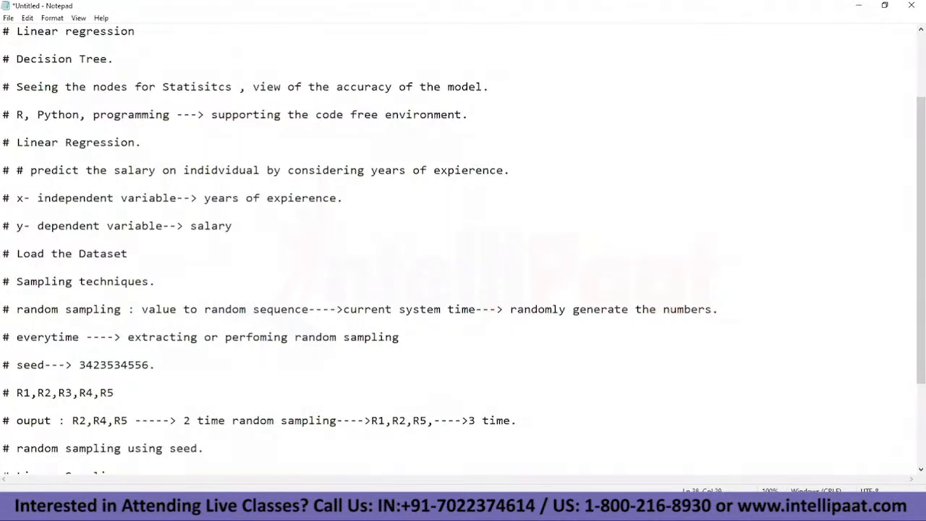
Step: Start the line "# seed-->" in the gap above the Linear Sampling heading
scroll(463, 241, "down", 1)
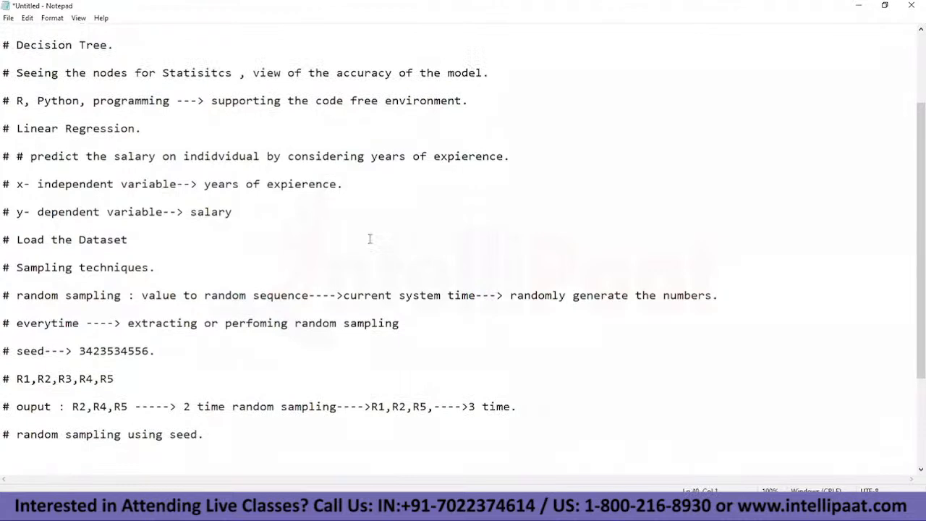
mouse_move(353, 296)
left_mouse_down()
mouse_move(395, 296)
mouse_move(344, 297)
left_mouse_up()
scroll(362, 297, "down", 1)
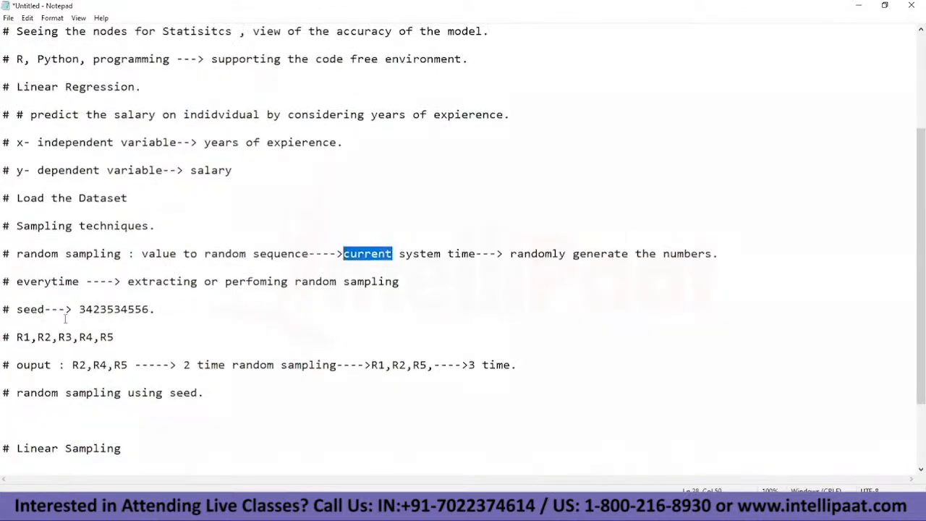
left_click_drag(3, 310, 69, 314)
left_click(35, 417)
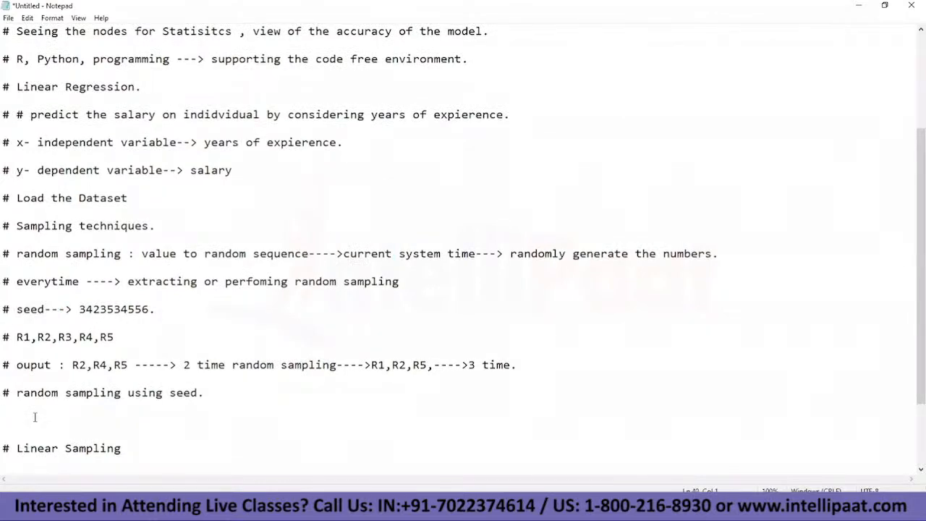
type("# seed-->43423535345")
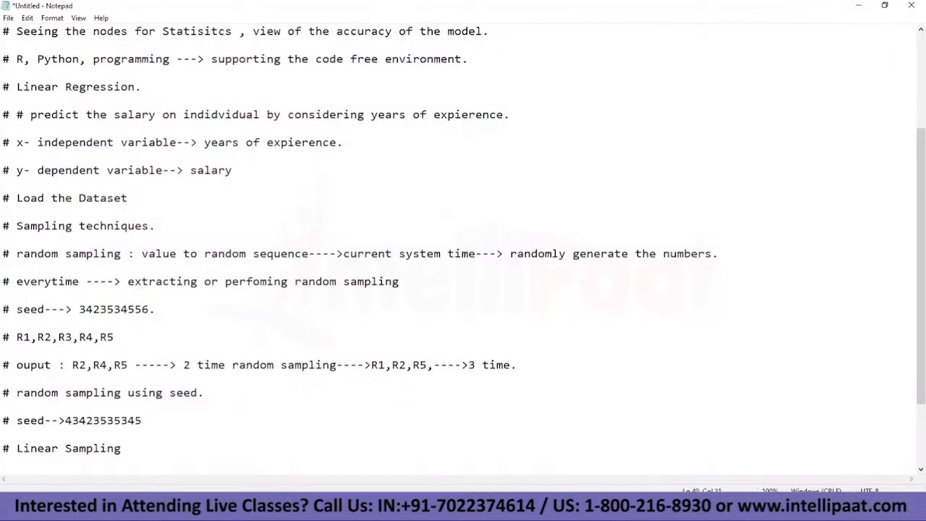
key("BackSpace")
key("BackSpace")
key("BackSpace")
key("BackSpace")
key("BackSpace")
key("BackSpace")
key("BackSpace")
key("BackSpace")
key("BackSpace")
key("BackSpace")
key("BackSpace")
type("1")
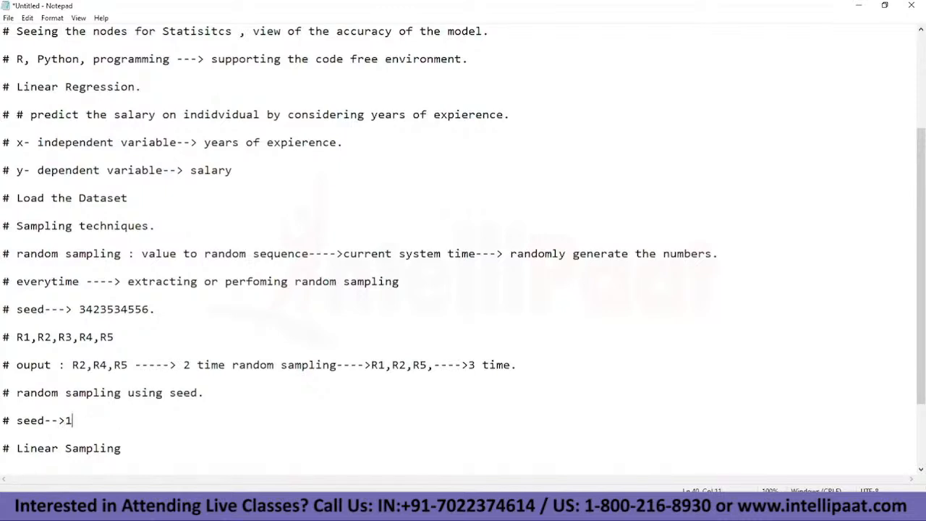
key("BackSpace")
type("5678769789")
key("Return")
key("Return")
type("#outp")
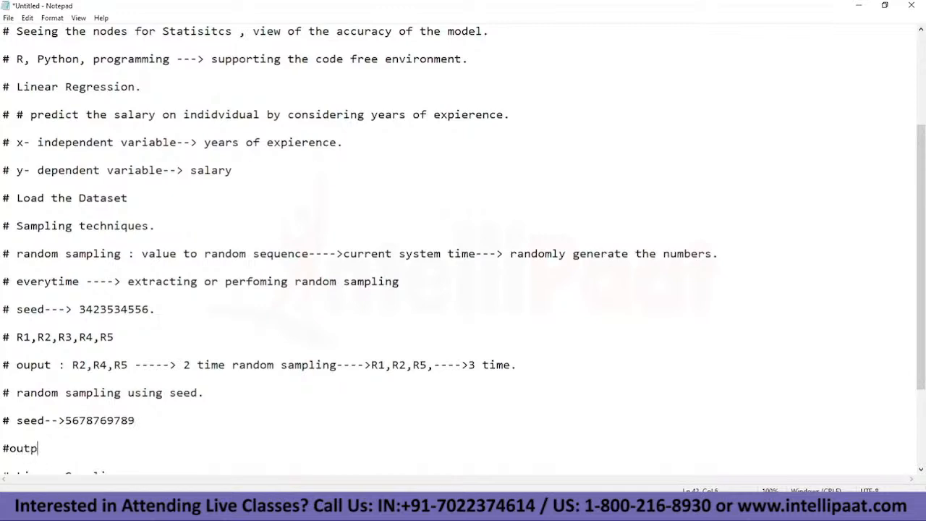
type("ut:")
double_click(70, 421)
left_click(74, 446)
Step: Enter R1,R3,R5 as the sampled records on the new output line, drawing on the R1 to R5 list
left_click_drag(17, 338, 114, 337)
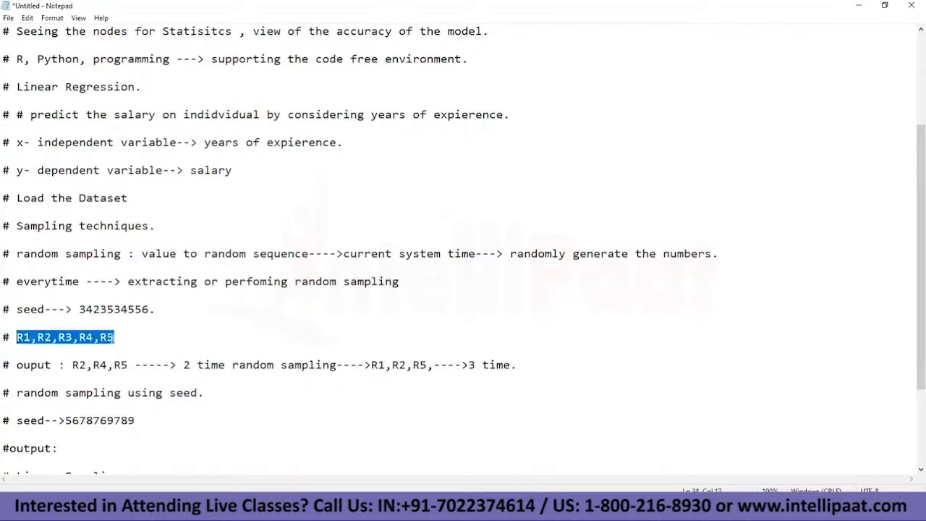
left_click(65, 448)
type("R1,R#")
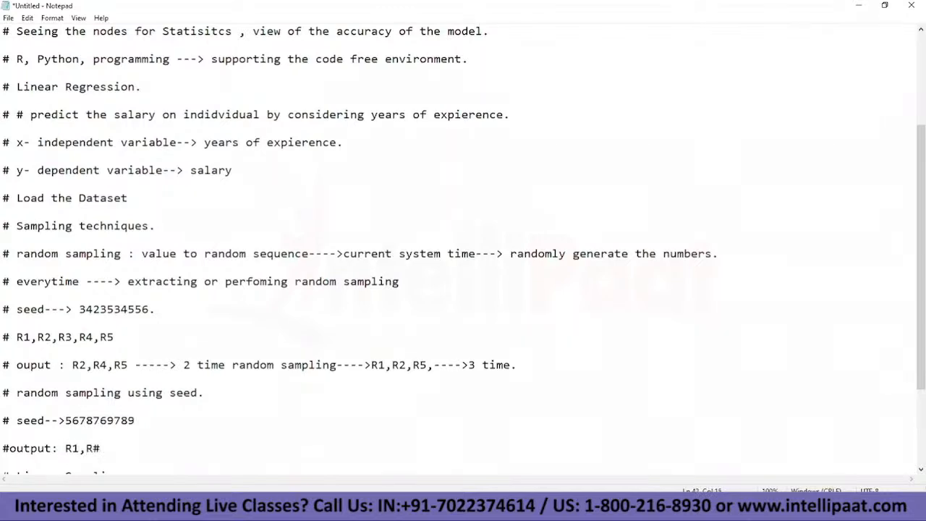
key("BackSpace")
type("3,R5---->")
Step: Continue the seeded output line with "---->2 time random sampling--->"
type("3")
key("BackSpace")
key("BackSpace")
type("2 time ra")
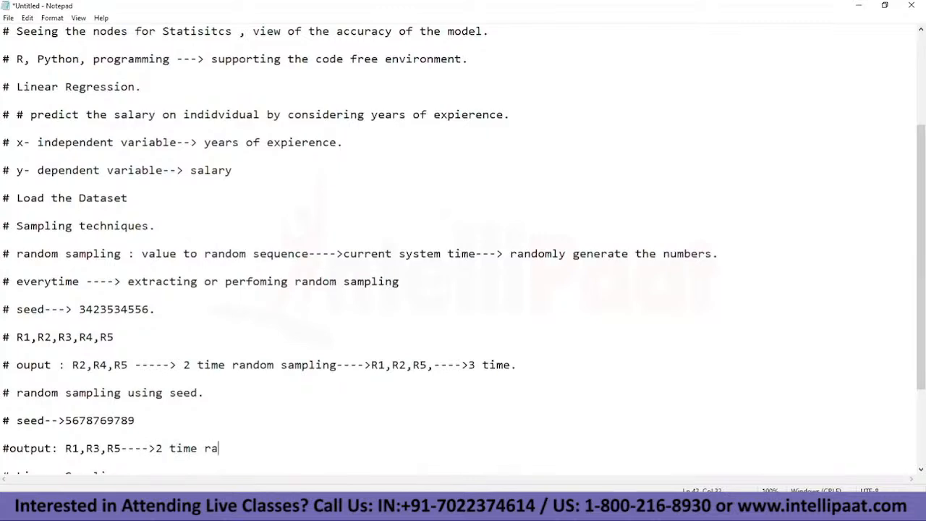
type("ndom sampling---")
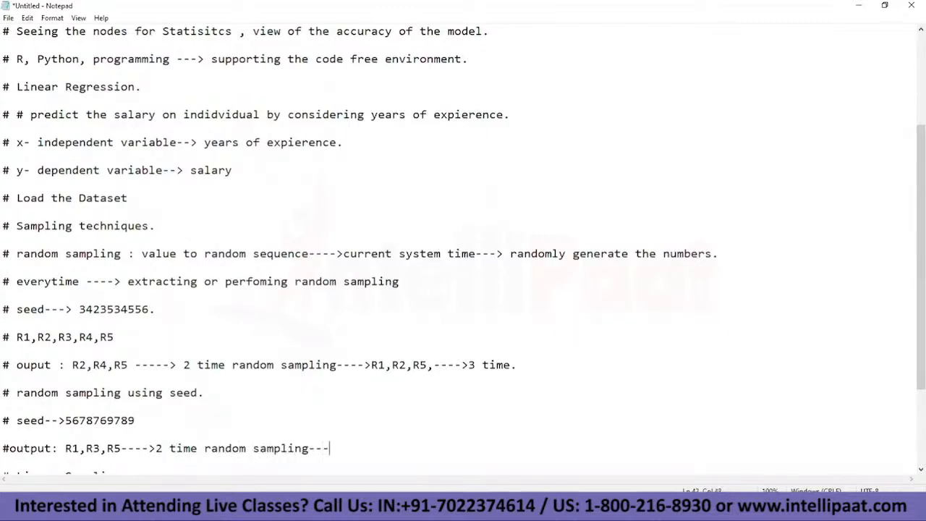
type(">R1,R3,R5")
Step: Review the random sampling notes, the Linear Sampling heading and the stratified Sampling heading
left_click_drag(5, 281, 4, 254)
left_click(407, 447)
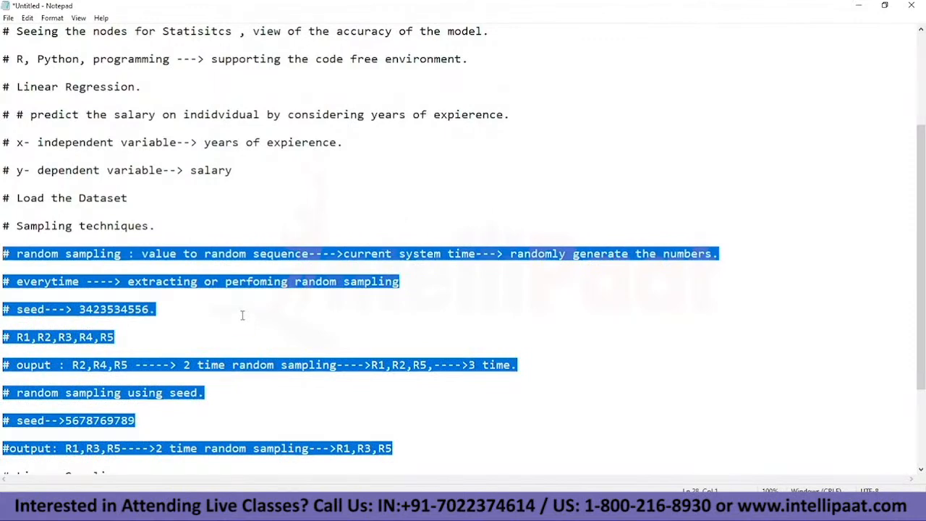
scroll(243, 315, "down", 1)
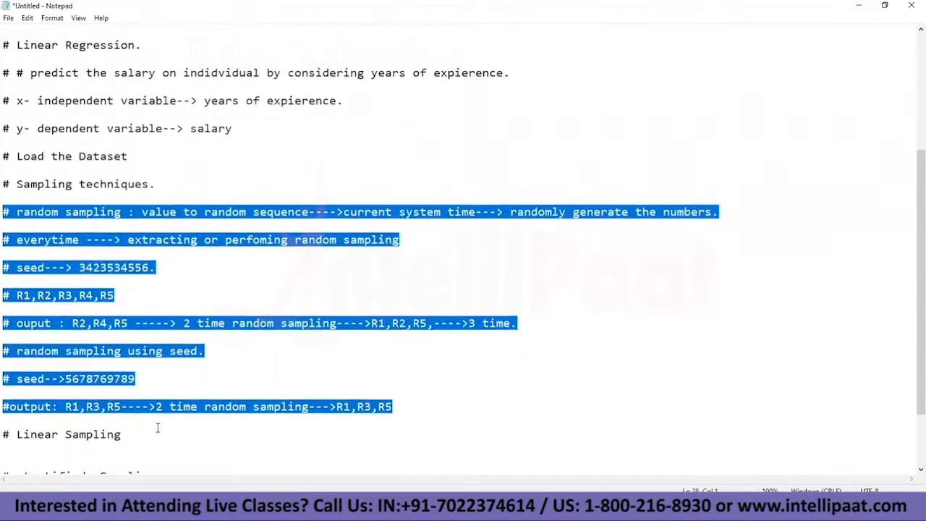
left_click(124, 433)
left_click_drag(125, 433, 18, 434)
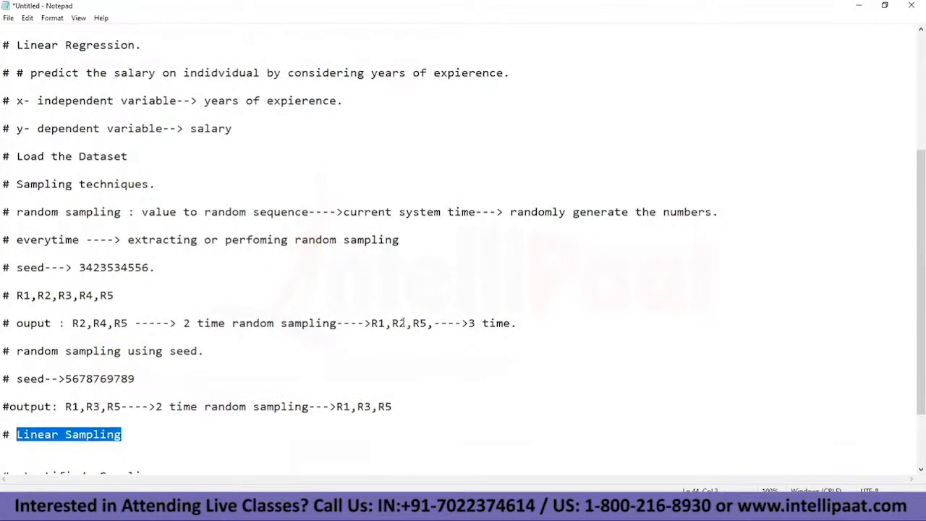
scroll(310, 345, "down", 1)
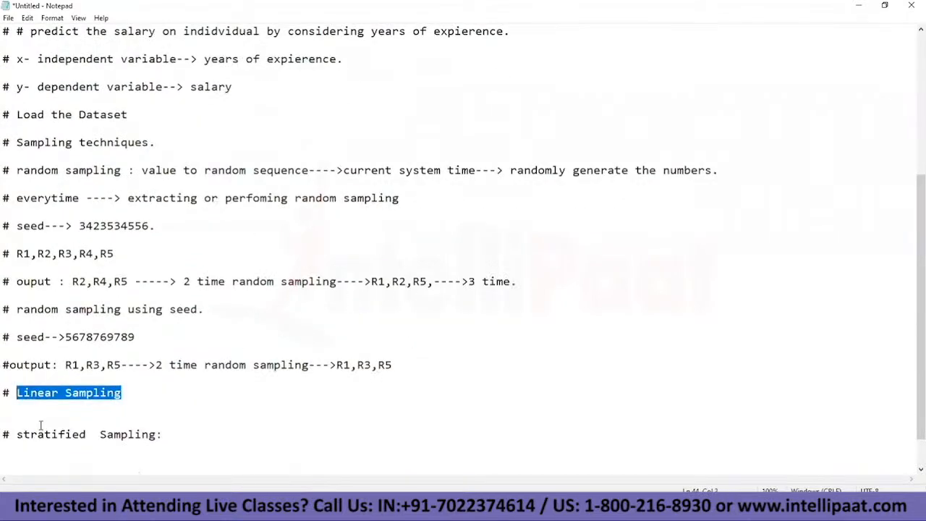
left_click_drag(16, 434, 183, 440)
left_click(183, 440)
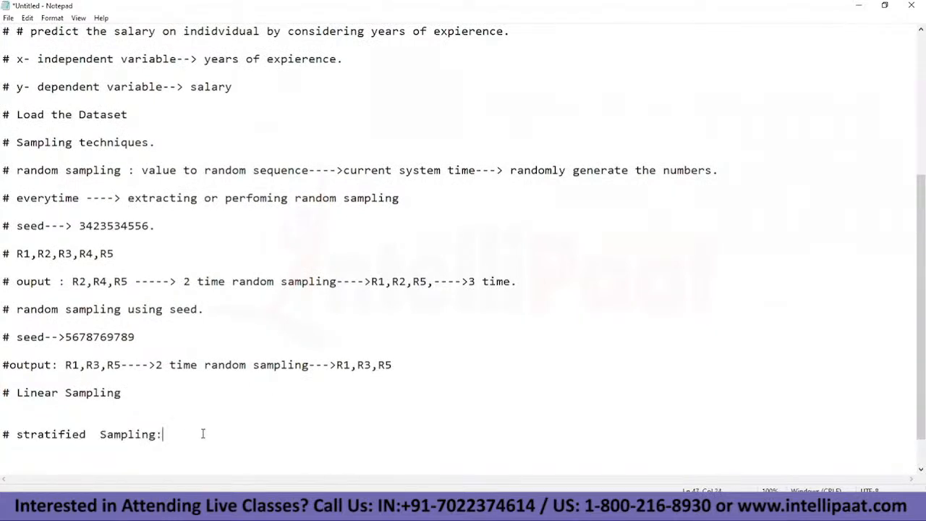
type("putting")
key("BackSpace")
key("BackSpace")
key("BackSpace")
key("BackSpace")
key("BackSpace")
key("BackSpace")
key("BackSpace")
left_click(391, 461)
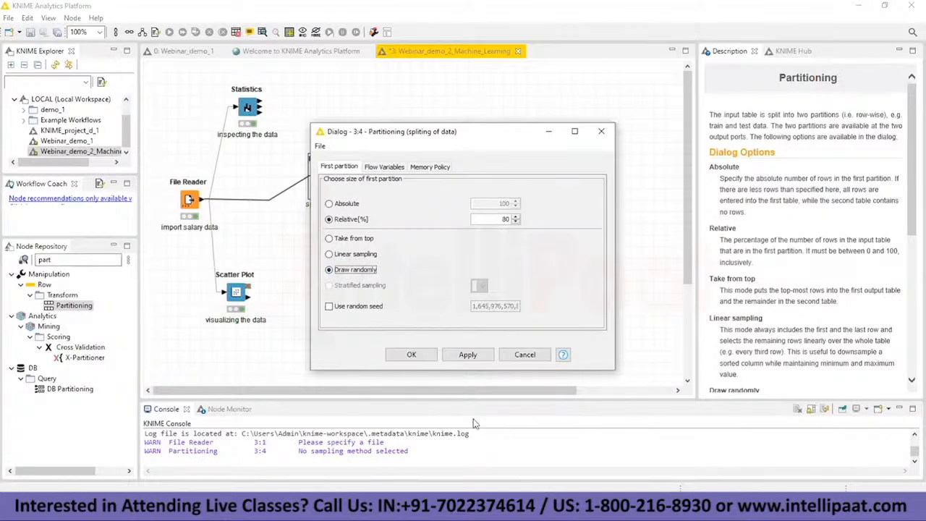
left_click(459, 506)
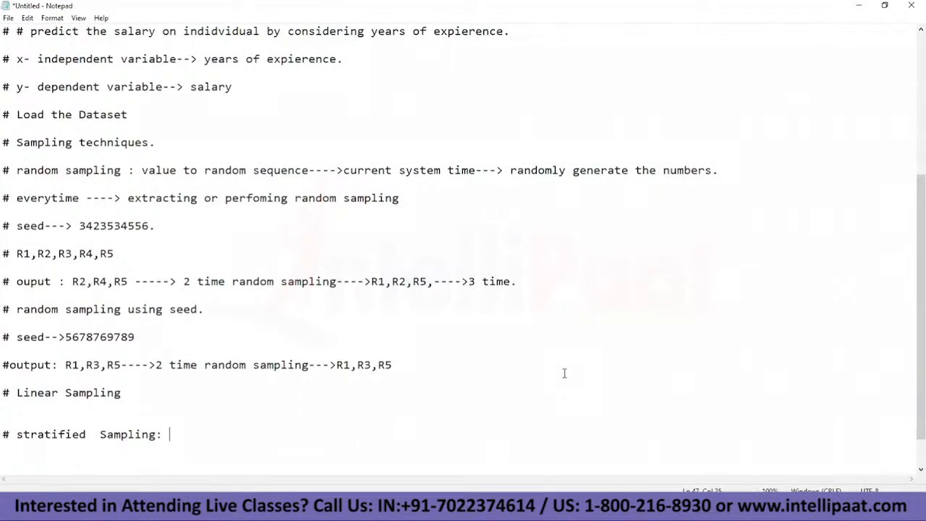
Step: Add "People annual income" after the stratified Sampling heading
type("People annual income")
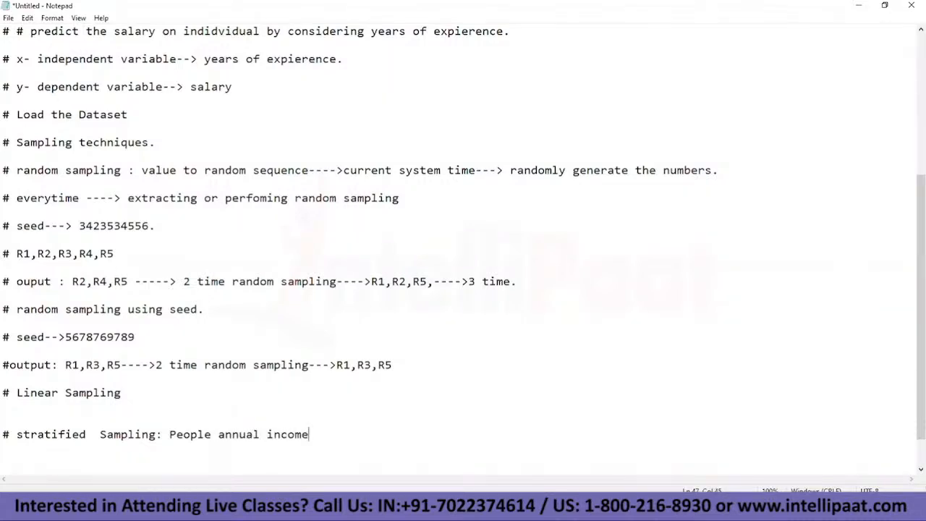
Step: Insert "Nation" before "People annual income" on the stratified Sampling line, spaced apart like a separate column
key("Left")
key("Left")
key("Left")
key("Left")
key("Left")
key("Left")
key("Left")
key("Left")
key("Left")
key("Left")
key("Left")
key("Left")
key("Left")
key("Left")
key("Left")
key("Left")
key("Left")
key("Left")
key("Left")
key("Left")
key("Left")
key("Left")
key("Left")
key("Left")
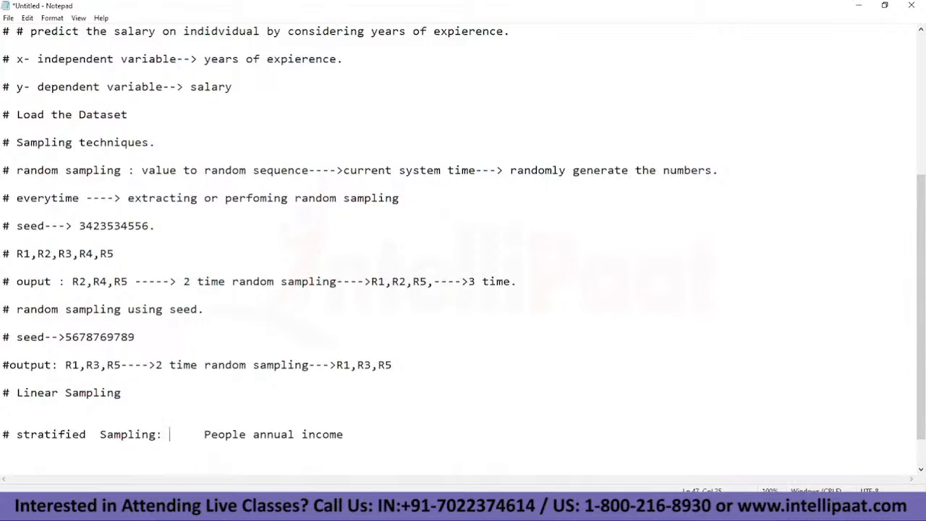
type("Nation")
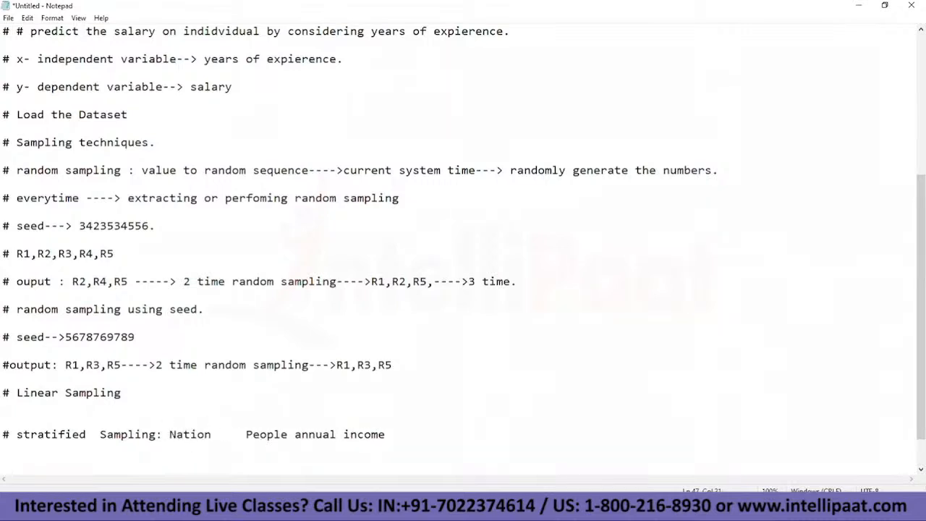
left_click(169, 434)
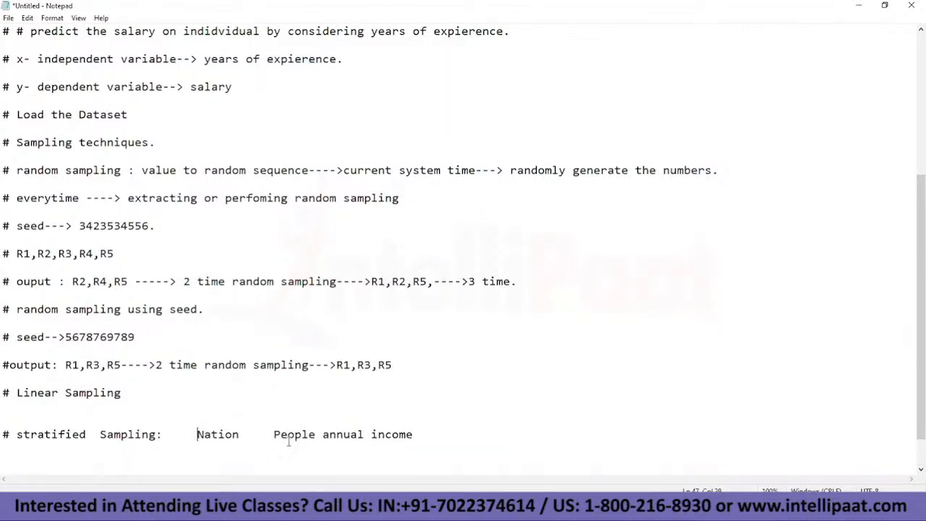
Step: Examine the Nation and People annual income columns on the stratified Sampling line
left_click(214, 451)
left_click_drag(239, 434, 194, 435)
double_click(192, 434)
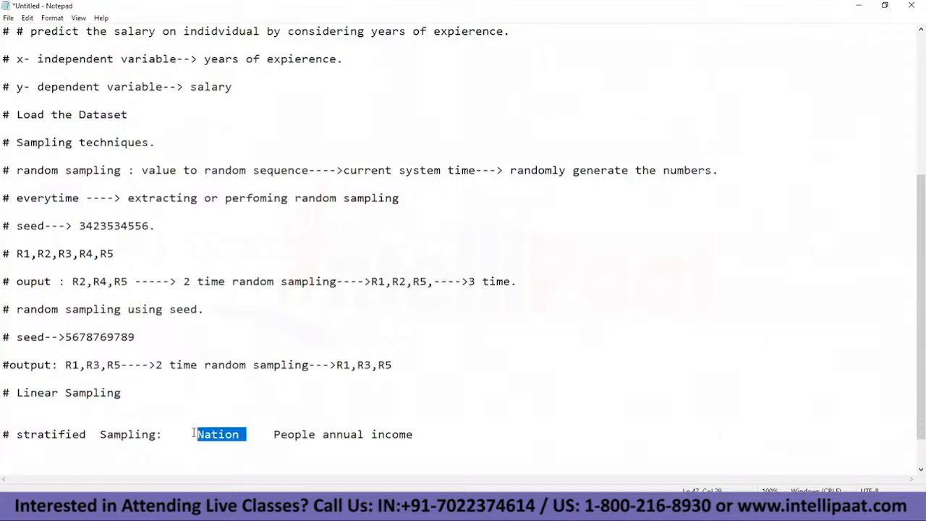
left_click(283, 447)
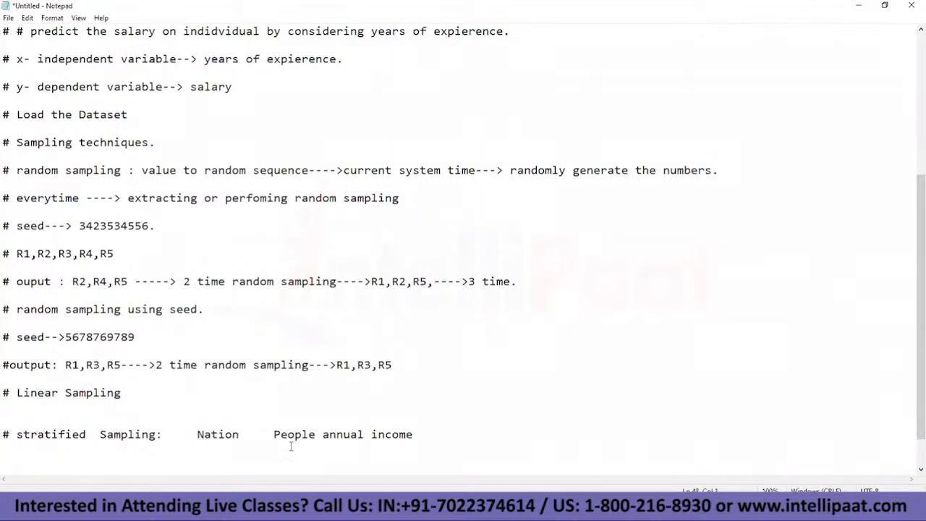
left_click(273, 435)
left_click_drag(274, 435, 418, 435)
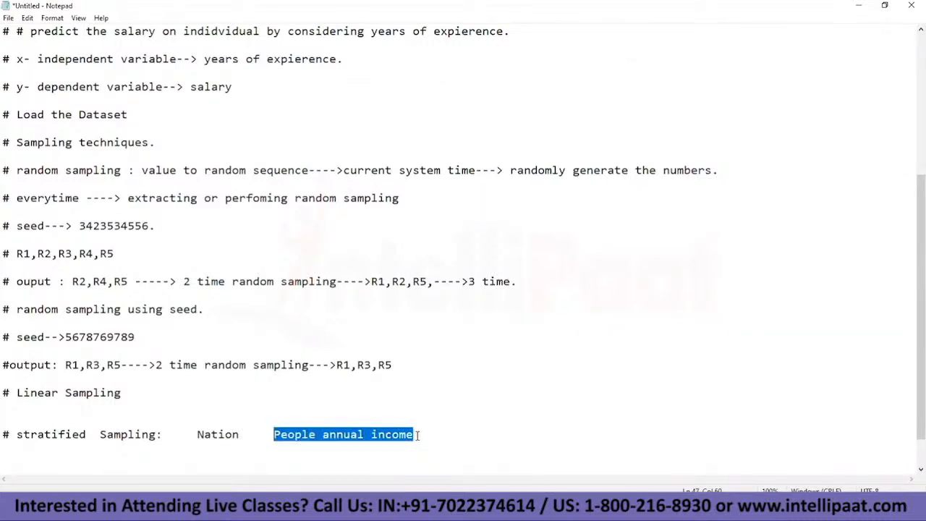
Step: Add the lines "# Defining the pool:" and "# India--> 40%" below the stratified Sampling line
left_click(40, 433)
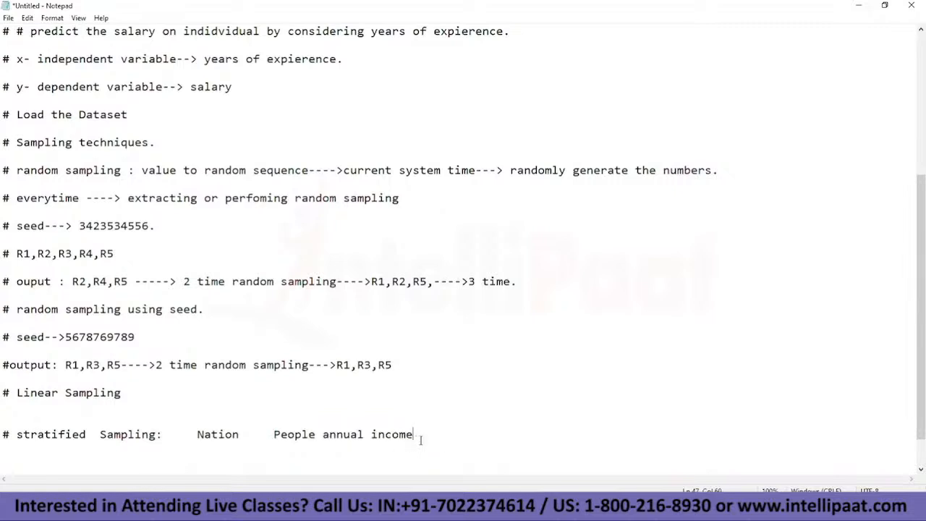
key("Return")
type("# Defining the pool:")
key("Return")
type("# India--")
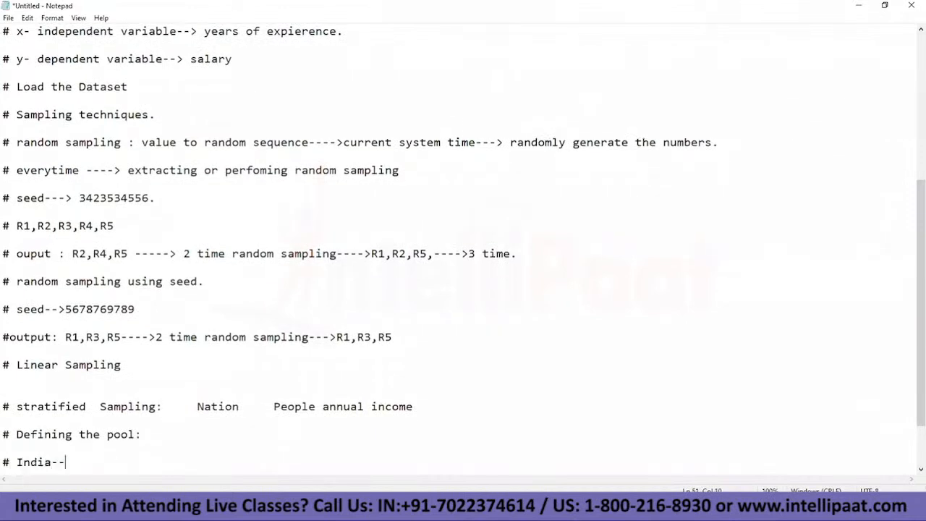
type("> 40%")
left_click_drag(101, 461, 78, 462)
left_click(113, 465)
Step: Add the line "# US---> 20%" directly below the India share
key("Return")
type("# US")
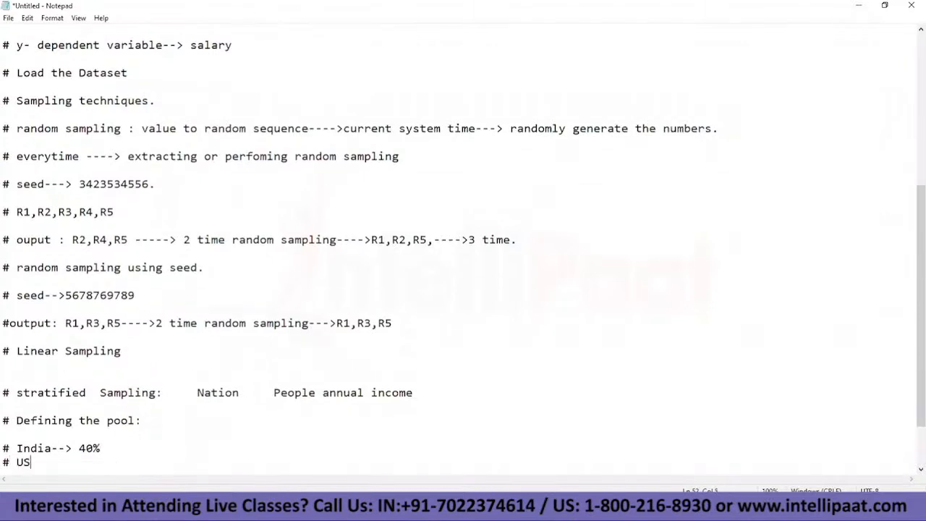
type("---> 20%")
key("Return")
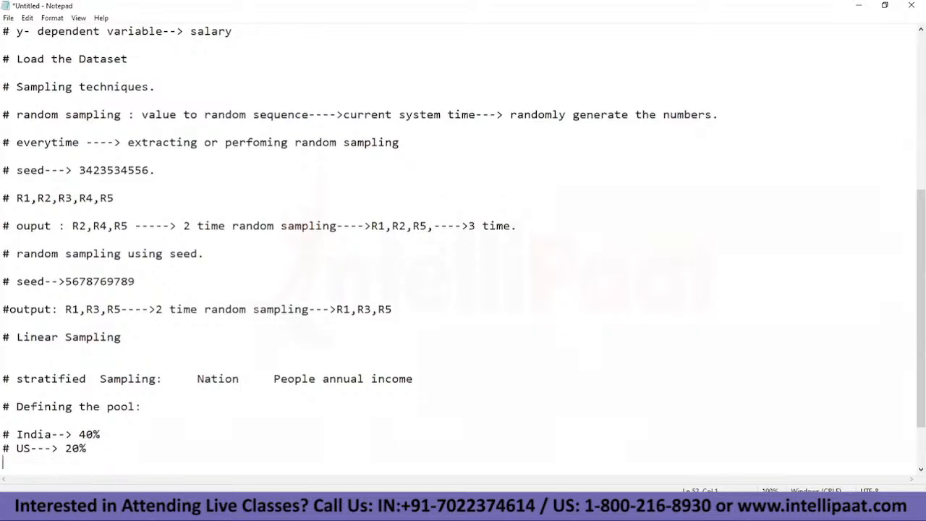
Step: Add the line "# Canada->40%" directly below the US share
left_click_drag(288, 379, 422, 383)
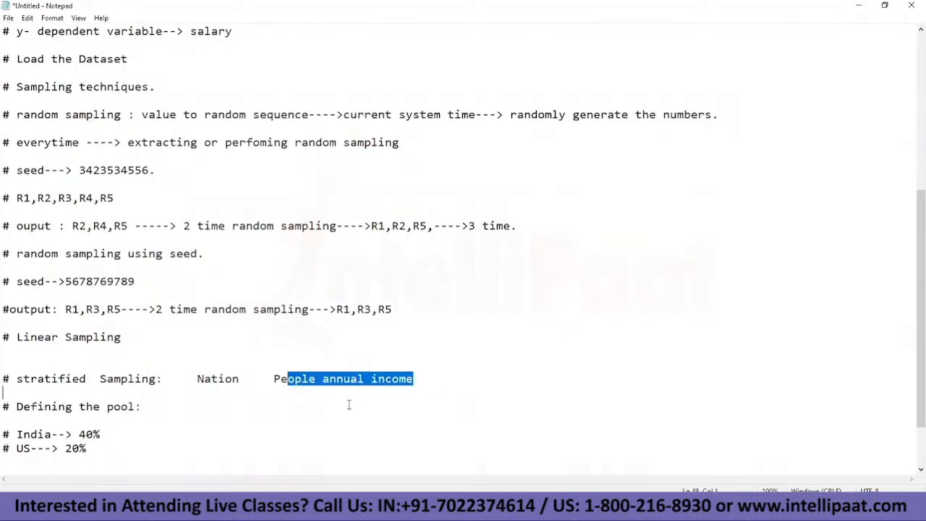
left_click(265, 462)
type("#")
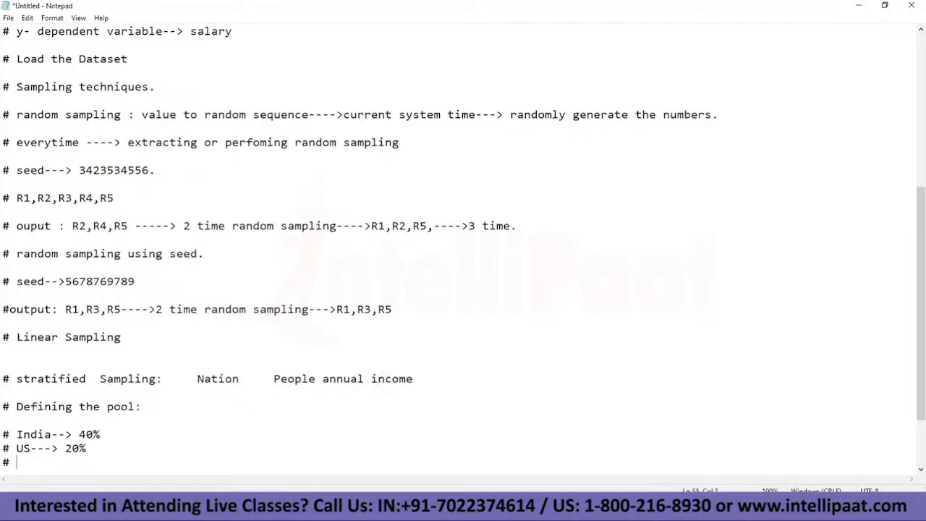
type(" Canada->40%")
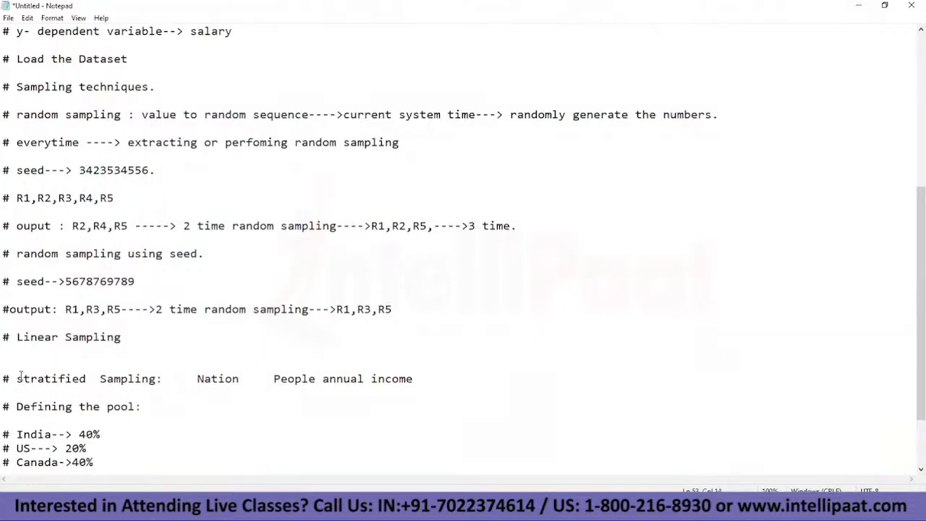
Step: Enter "# 100" on the blank line between the pool heading and the India share
left_click_drag(18, 379, 150, 378)
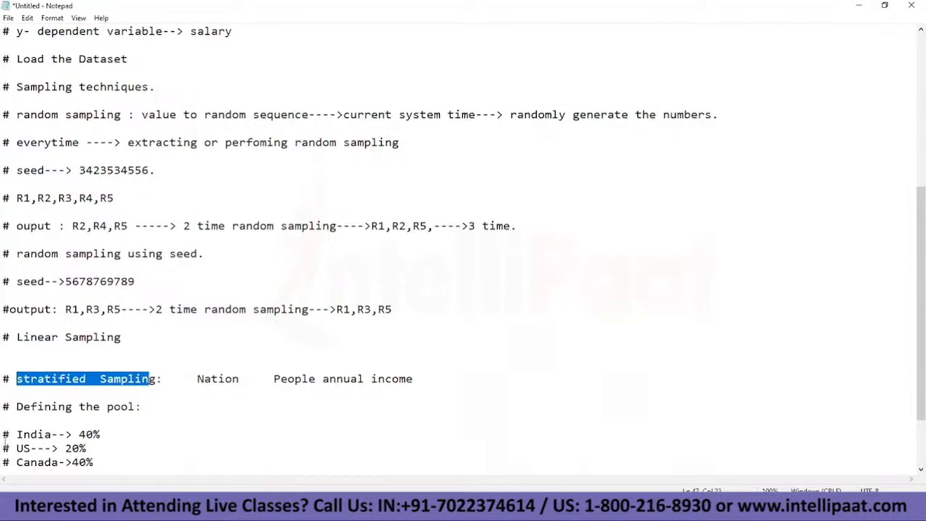
left_click_drag(4, 435, 60, 434)
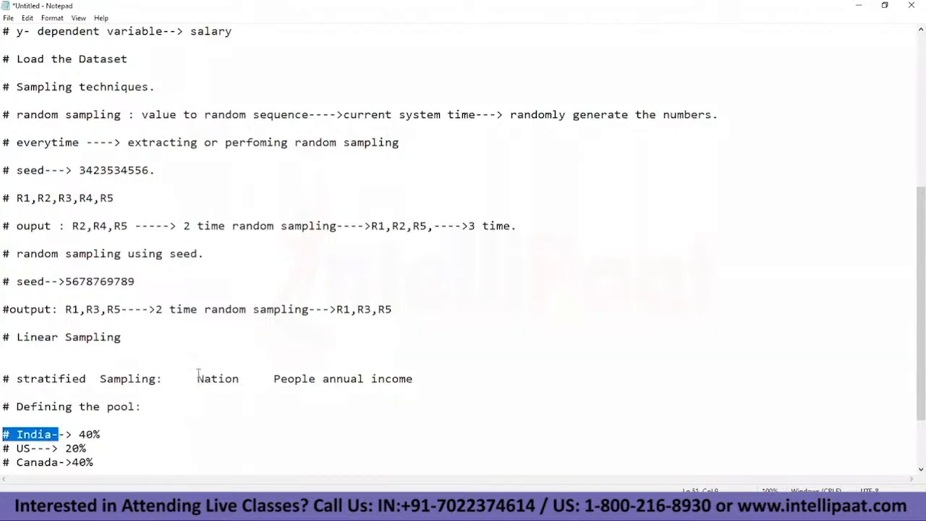
left_click(77, 422)
type("# 100")
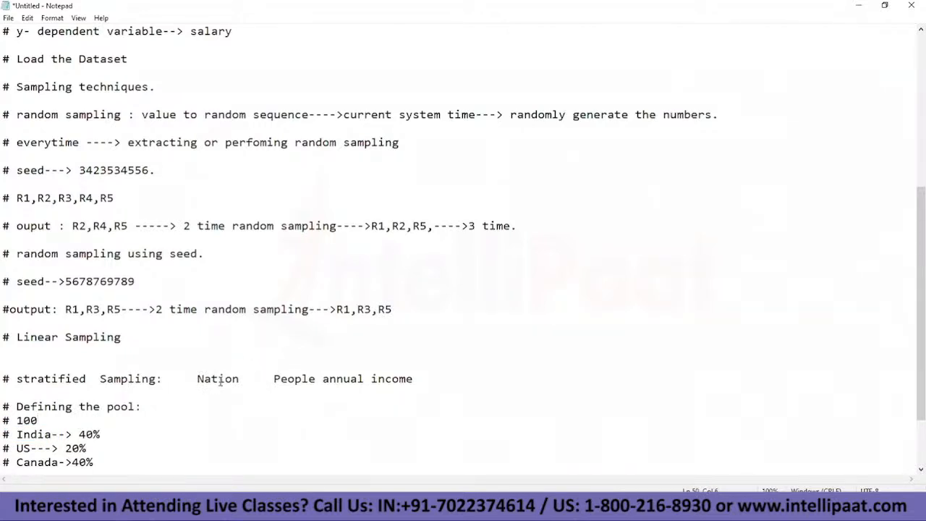
Step: Insert "real--> 1000 records" before Nation on the stratified Sampling line
left_click(188, 382)
type("real")
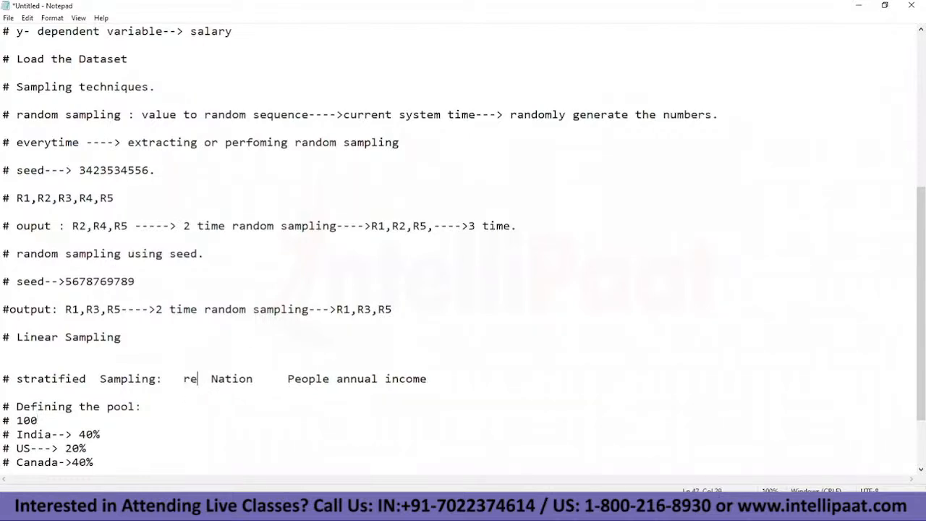
type("--> 1001")
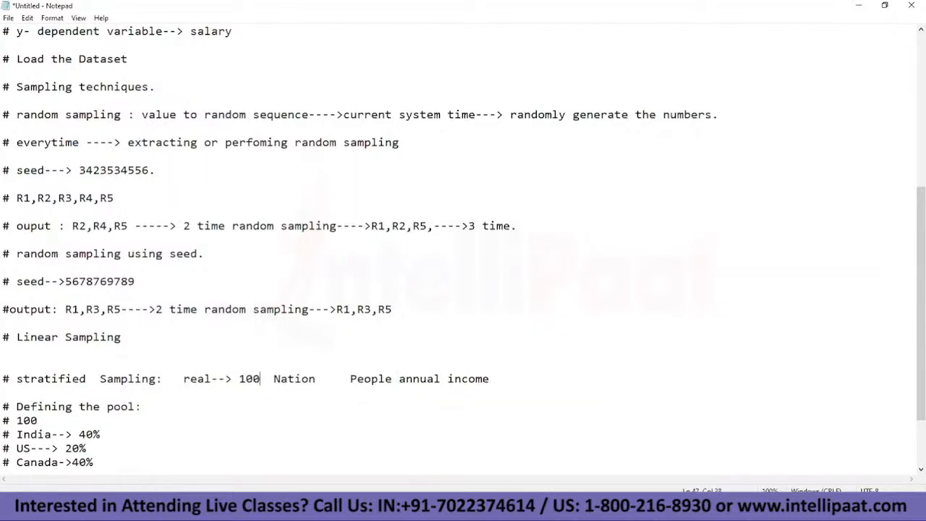
key("BackSpace")
type("-0n")
key("BackSpace")
key("BackSpace")
key("BackSpace")
type("0 records")
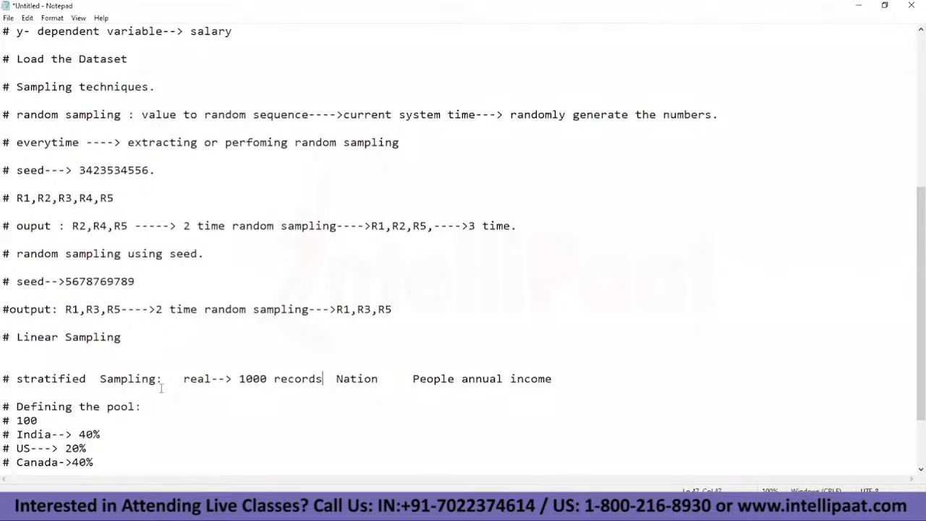
Step: Extend the sample size line under the pool heading to "# 100---> sample"
left_click(58, 423)
type("0--")
key("BackSpace")
type("> sample")
Step: Review the India, US and Canada shares against the stratified Sampling heading and the 100-record sample line
left_click(17, 435)
left_click_drag(17, 434, 101, 435)
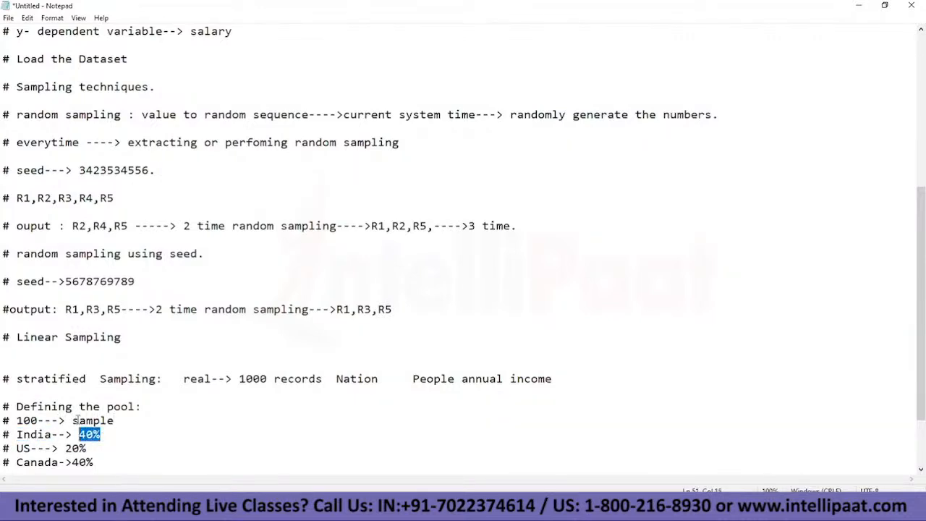
left_click_drag(10, 434, 94, 462)
left_click(19, 421)
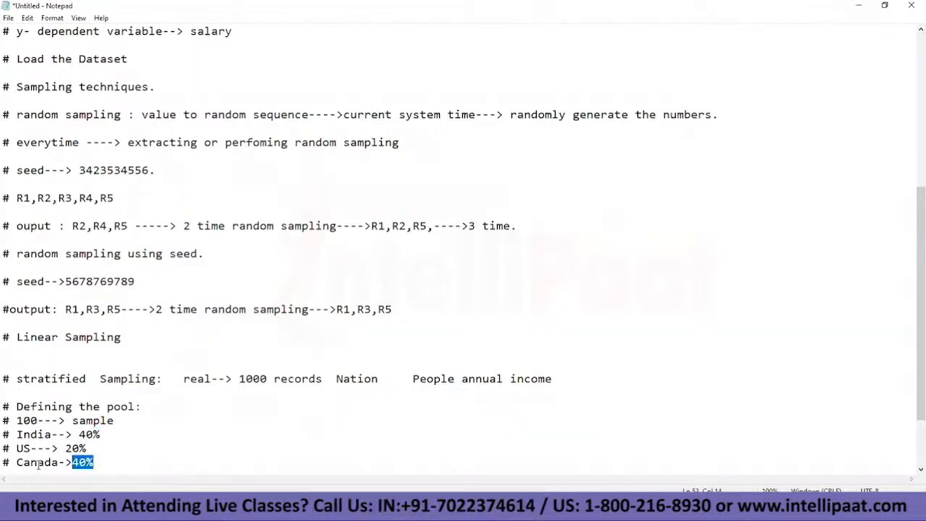
left_click_drag(10, 379, 156, 379)
left_click_drag(16, 434, 66, 462)
left_click_drag(2, 421, 114, 420)
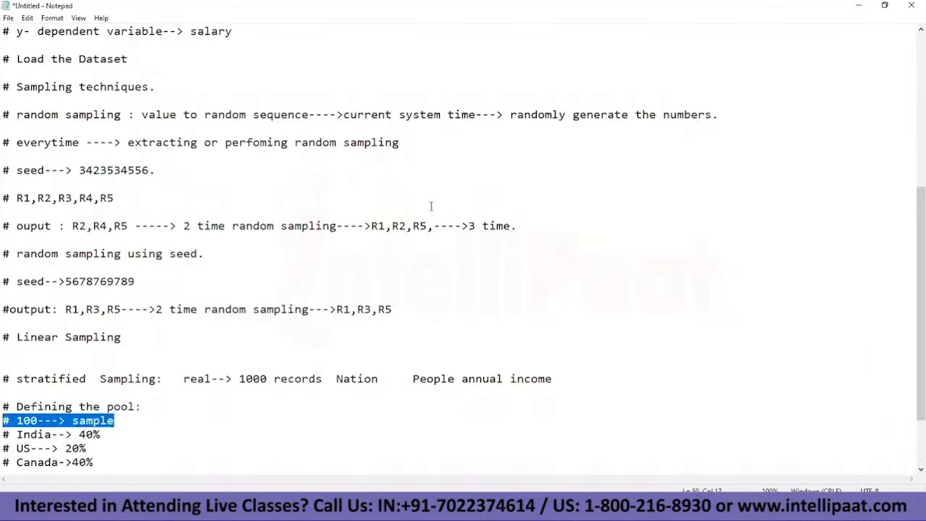
Step: Switch to KNIME and apply the 80% relative, randomly drawn split to the Partitioning node
key("alt+Tab")
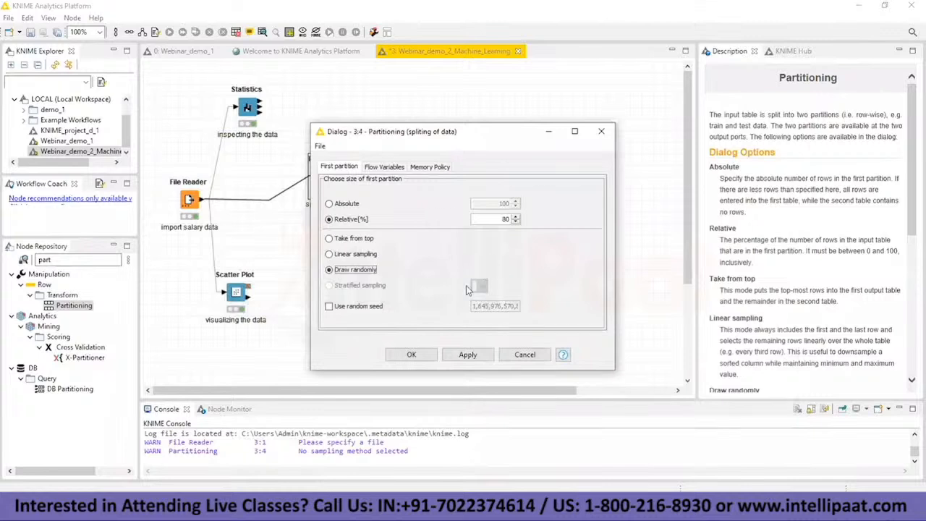
left_click(411, 355)
key("Return")
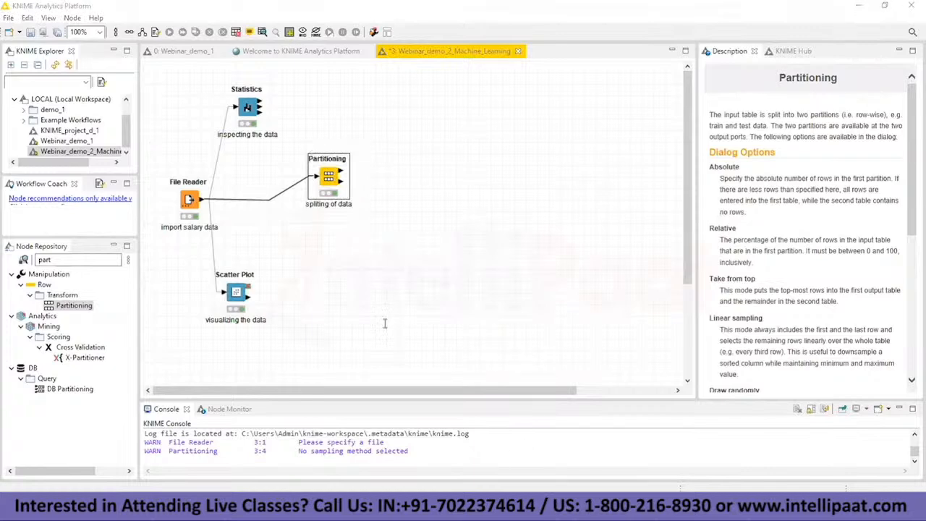
Step: Switch to Notepad and remove the extra "#" before "predict the salary" under the Linear Regression heading
key("alt+Tab")
scroll(65, 181, "up", 3)
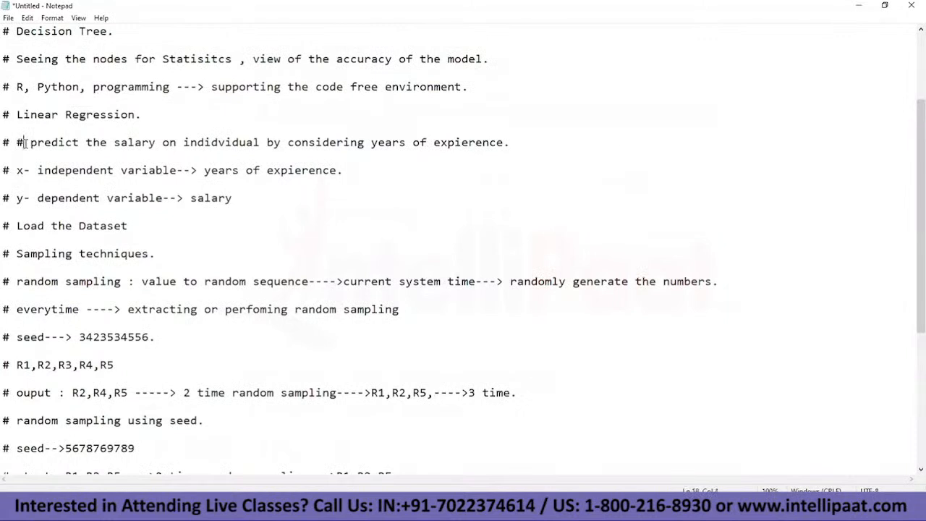
left_click(25, 143)
key("BackSpace")
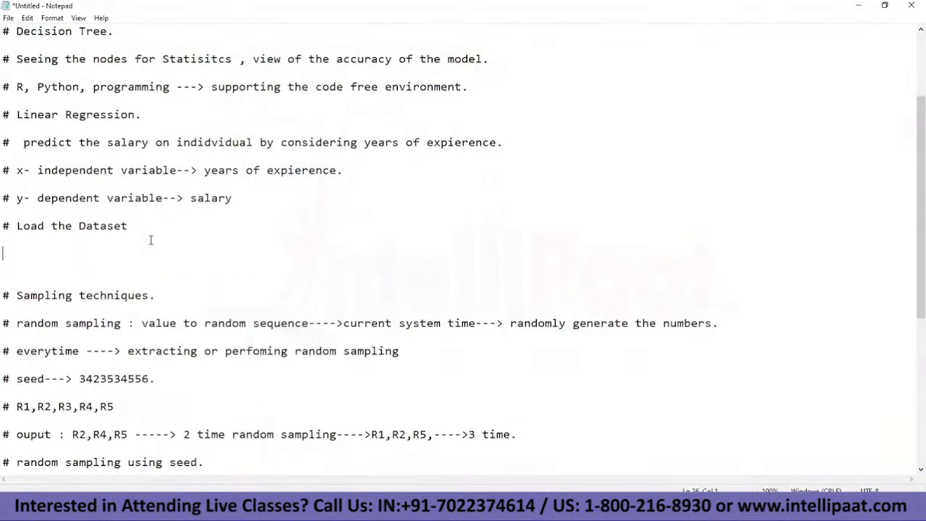
Step: Add the line "# Build the model---> LR learner" below "# Load the Dataset", followed by blank space
type("# Build the model---")
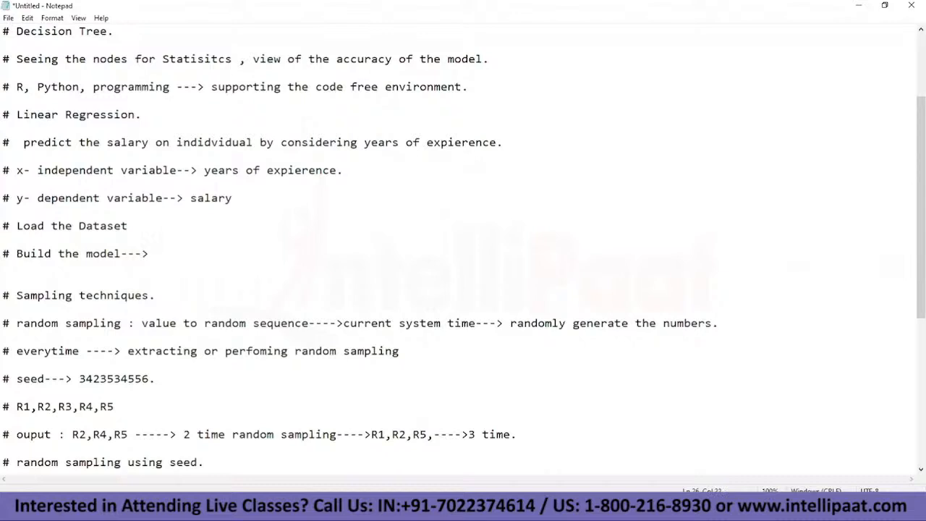
type("> LR learner")
key("Return")
key("Return")
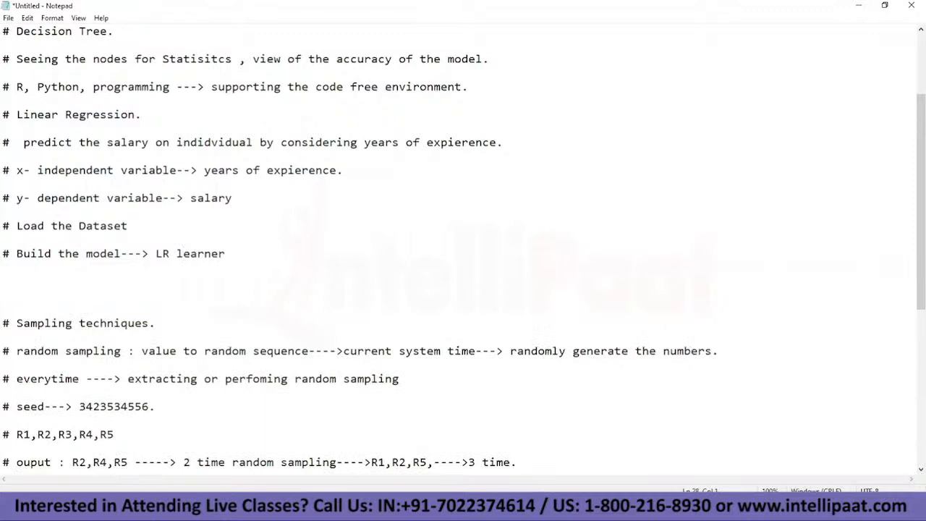
Step: Switch to KNIME, find nodes matching "linear" and add a Linear Regression Learner beside the Partitioning node
mouse_move(535, 489)
left_click(401, 453)
left_click(104, 258)
key("BackSpace")
key("BackSpace")
key("BackSpace")
key("BackSpace")
type("linear")
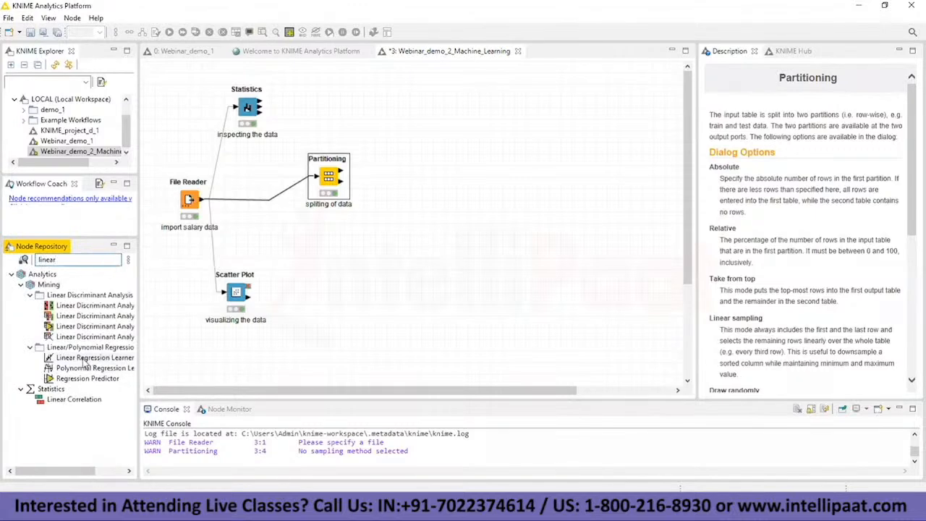
left_click_drag(68, 360, 439, 161)
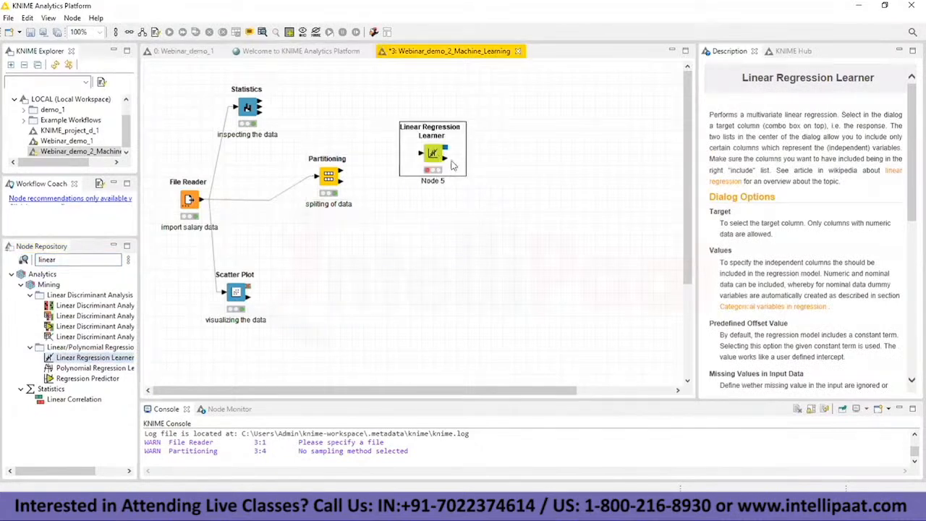
Step: Label the Linear Regression Learner node "Learner"
left_click(432, 181)
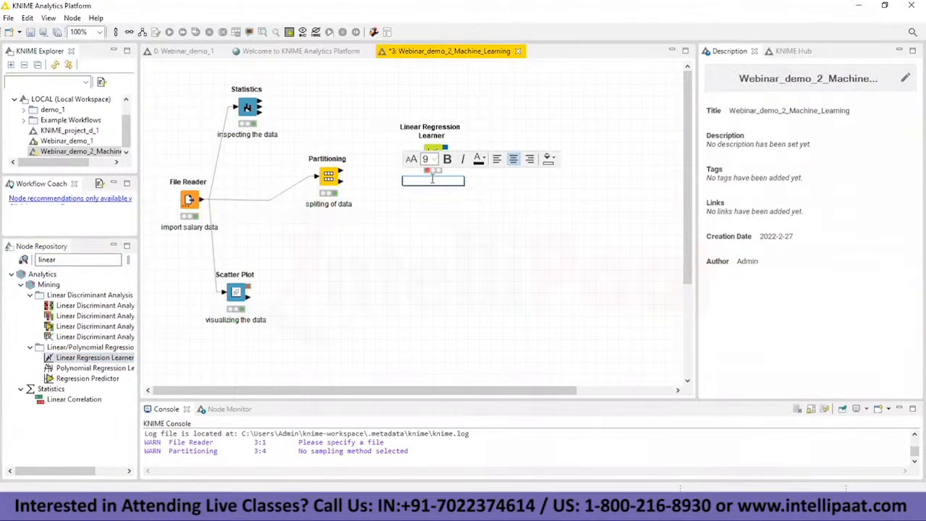
type("Learner")
left_click(501, 162)
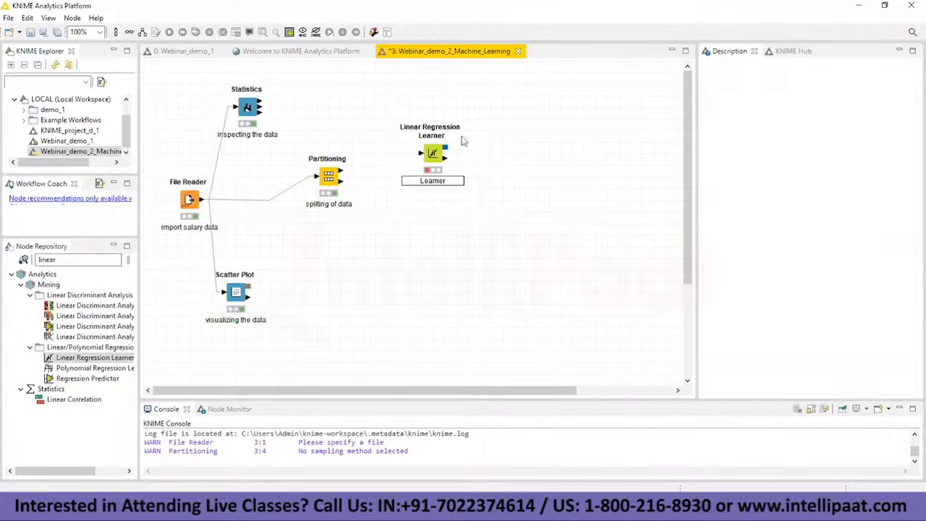
Step: Connect the Partitioning node's first output to the Linear Regression Learner and open the learner's configuration
left_click_drag(341, 172, 423, 155)
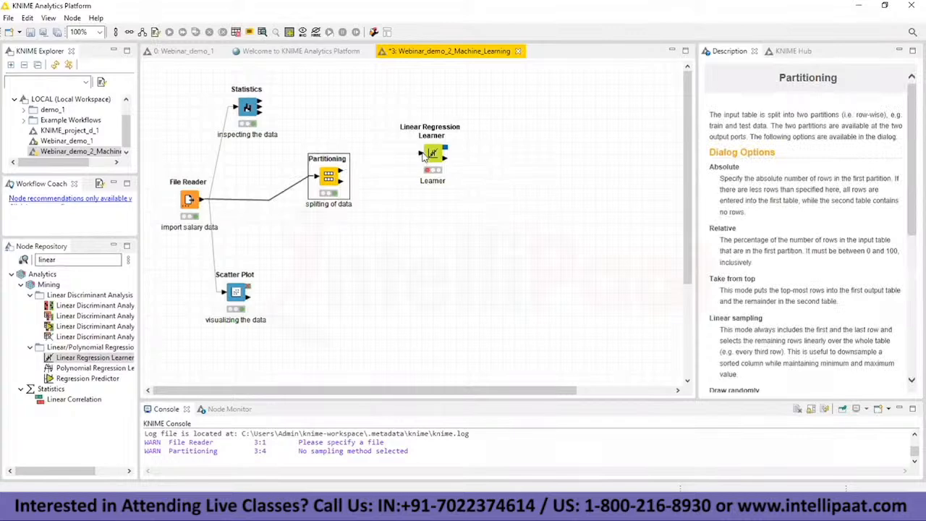
left_click(437, 139)
right_click(437, 139)
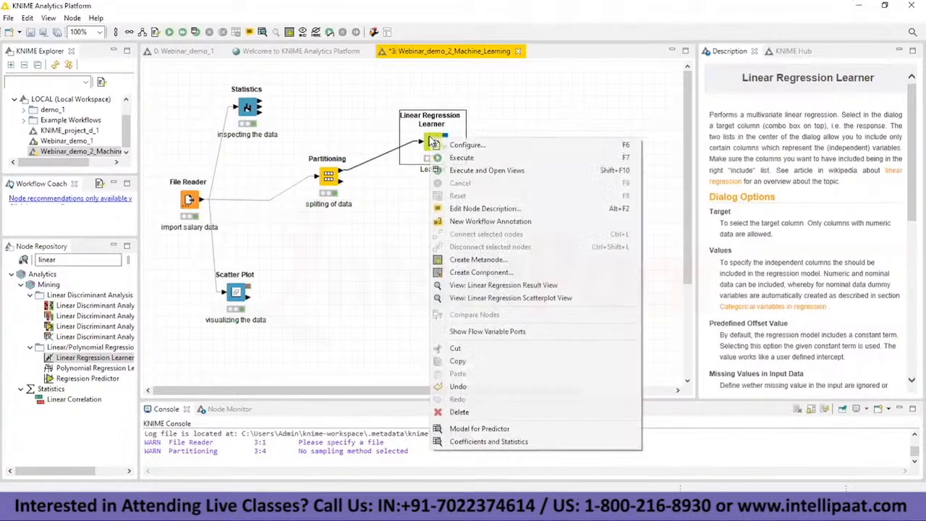
left_click(444, 142)
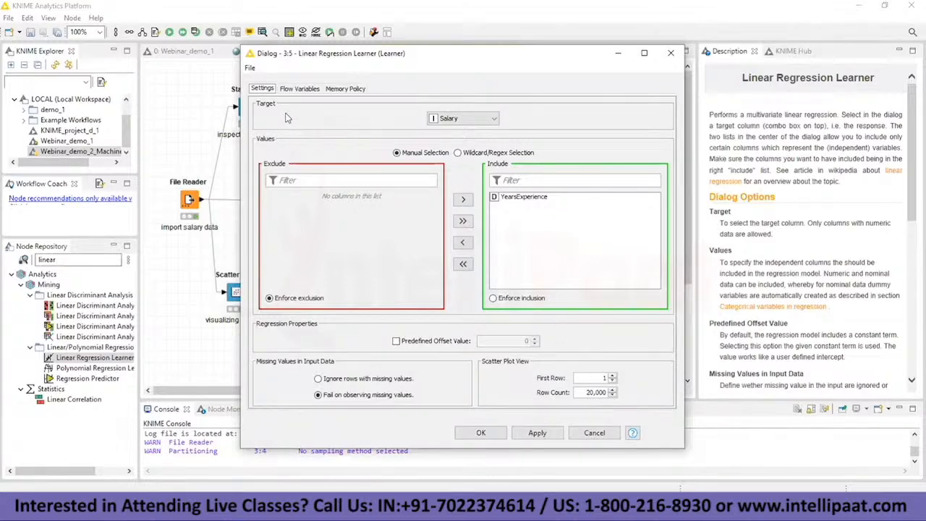
Step: Switch to Notepad and append "--> Target" to the y- dependent variable line after salary
key("alt+Tab")
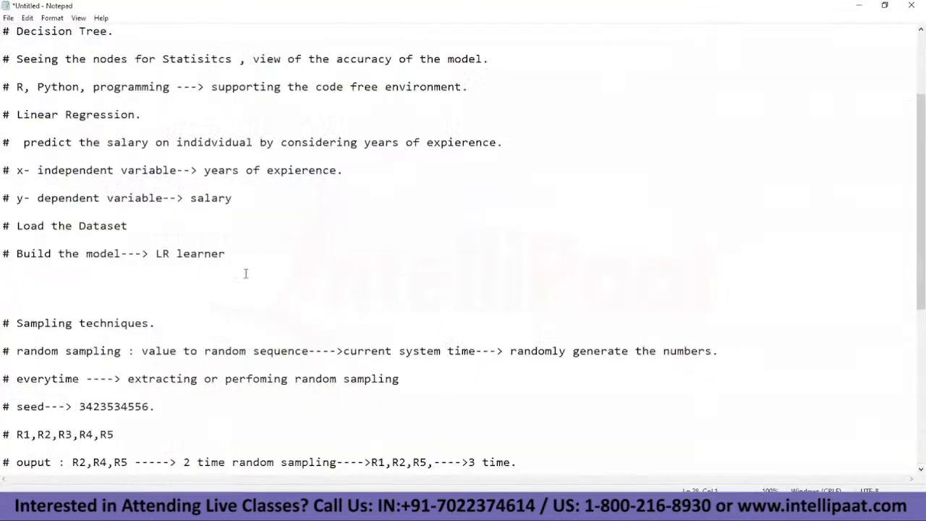
left_click(245, 199)
type("--> Target")
Step: Switch to KNIME, reopen the Linear Regression Learner's configuration and select Salary as the target column
mouse_move(526, 509)
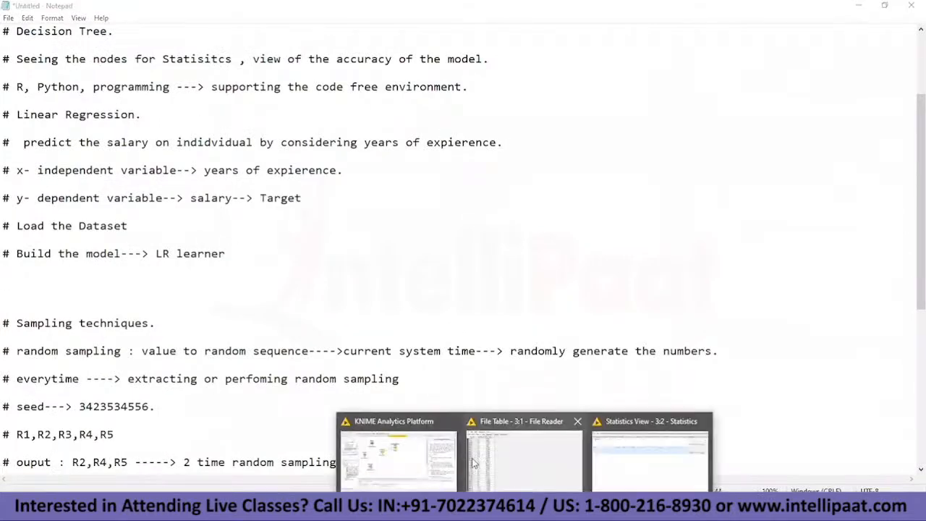
left_click(435, 459)
left_click(669, 57)
right_click(418, 143)
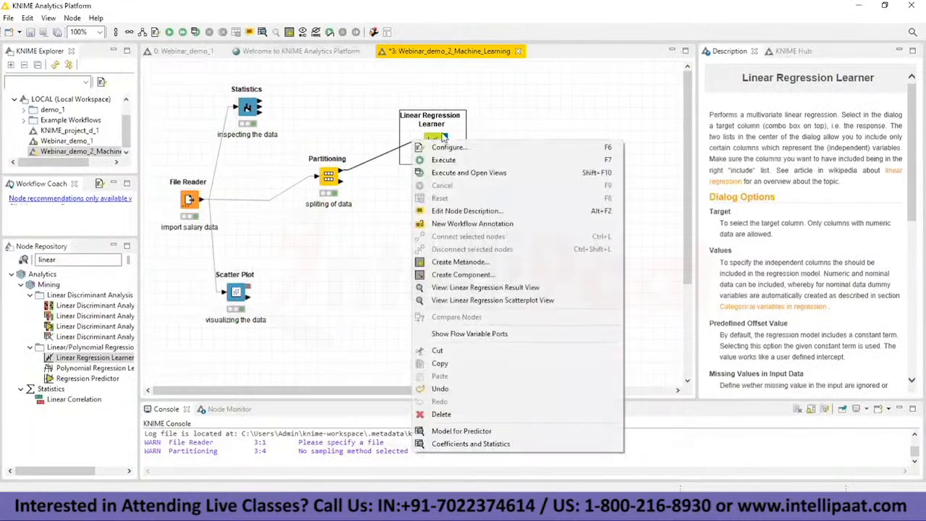
left_click(452, 147)
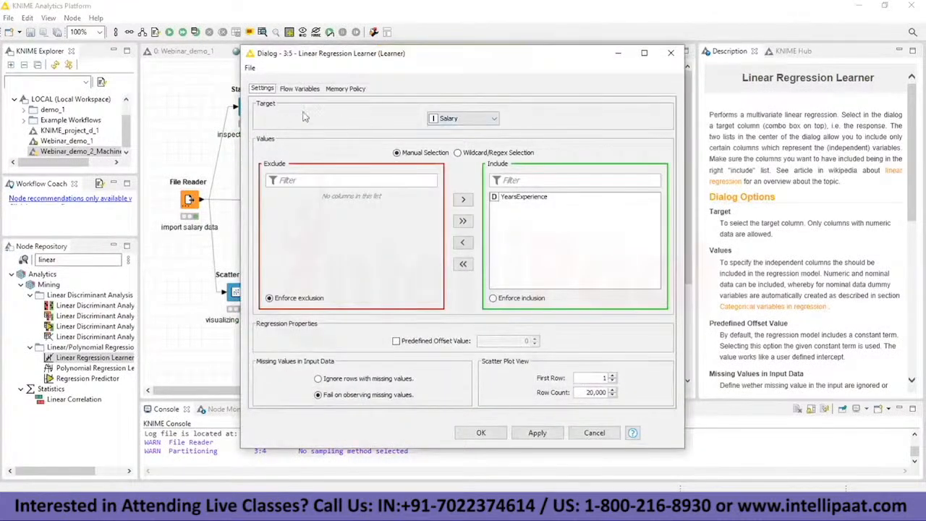
left_click(477, 122)
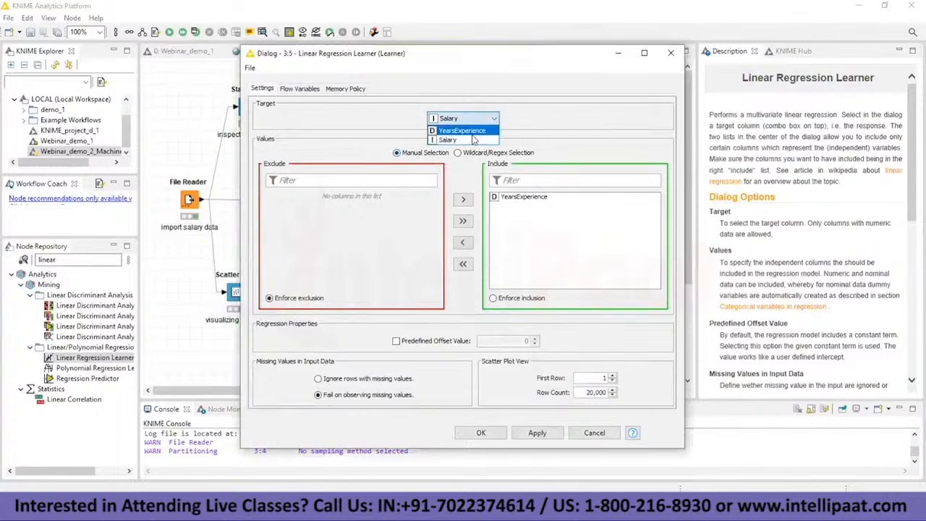
left_click(470, 140)
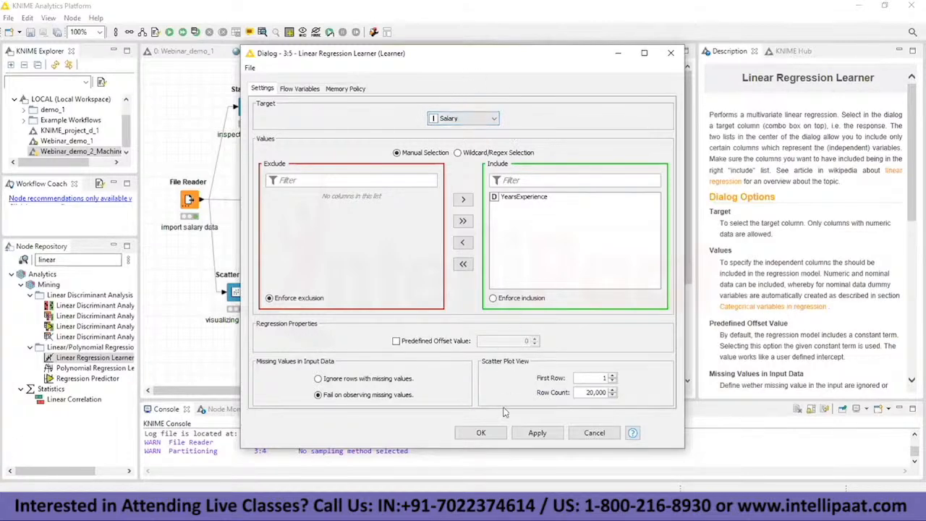
Step: Apply the Linear Regression Learner's configuration with Salary as target and execute the node
left_click(498, 435)
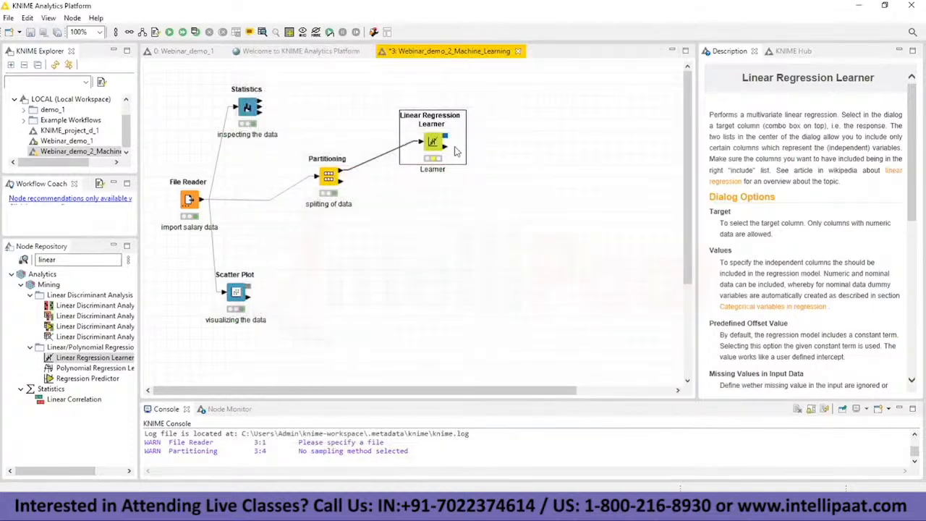
right_click(444, 145)
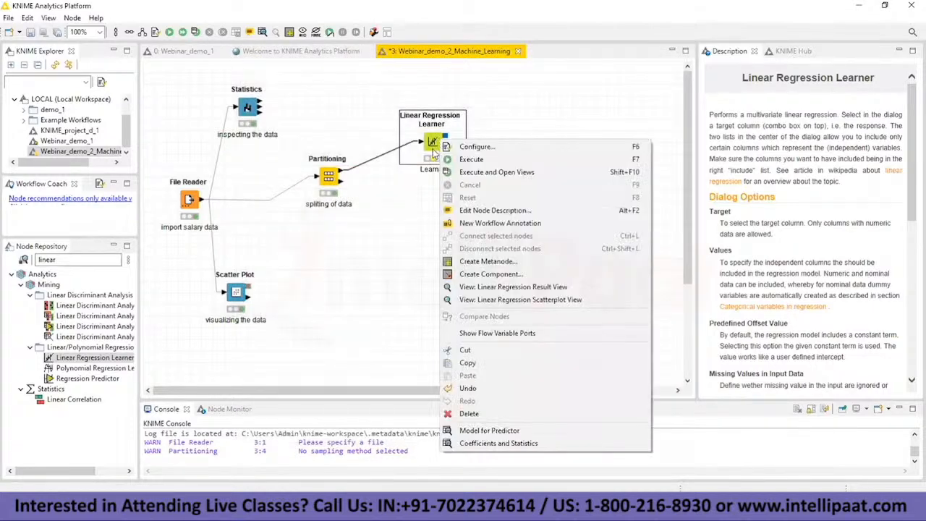
left_click(478, 172)
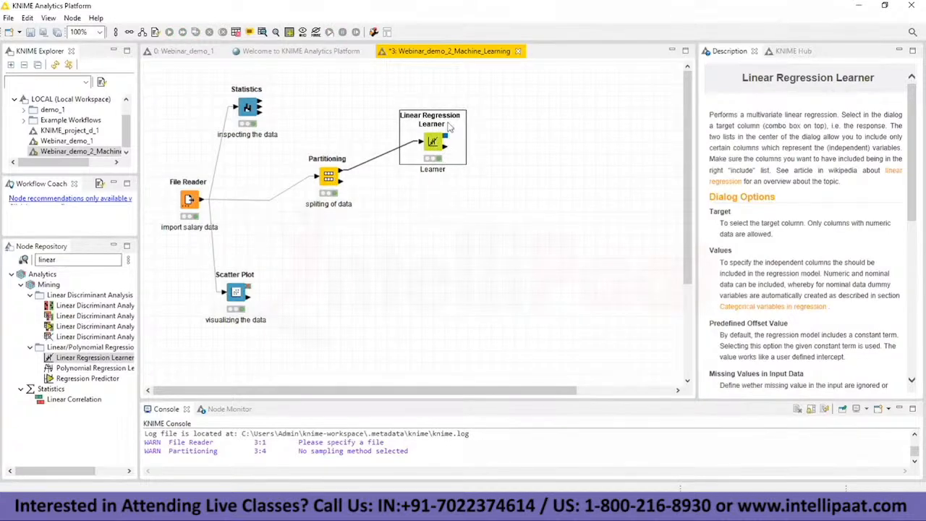
Step: Review the Linear Regression Learner's Coefficients and Statistics table and close it
right_click(435, 140)
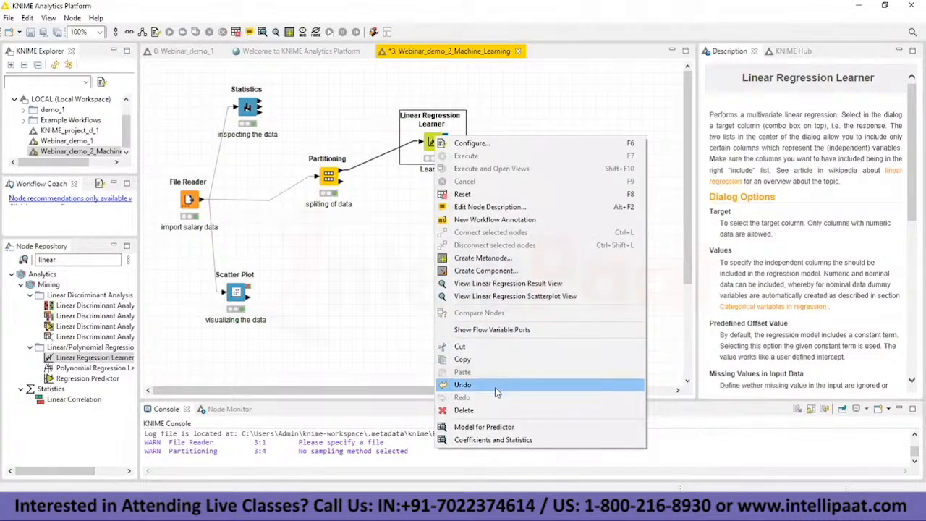
left_click(497, 440)
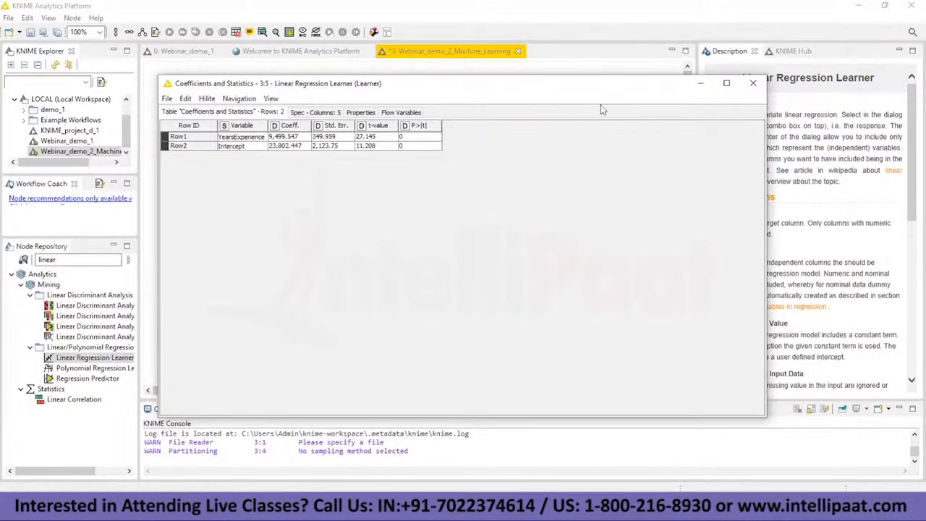
left_click(753, 83)
Step: Examine the Linear Regression Learner's result view with the regression statistics, enlarged to full screen
right_click(448, 121)
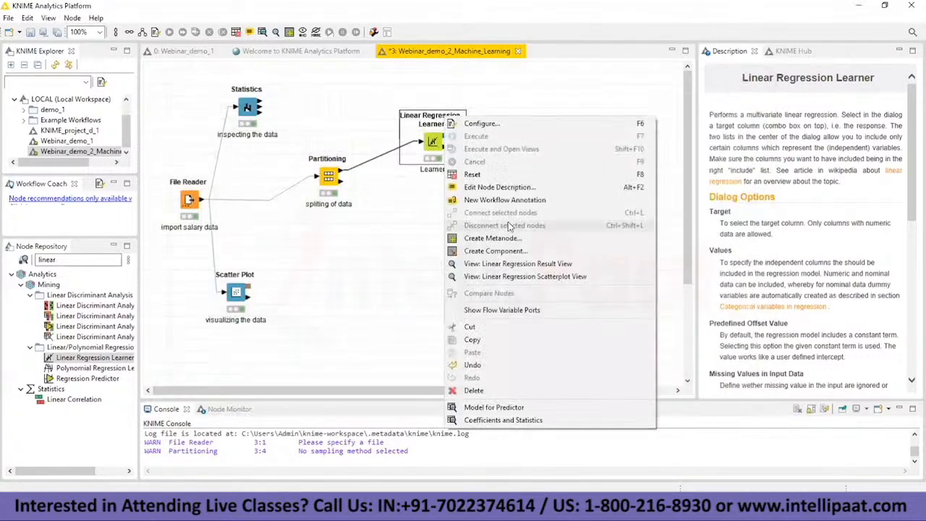
left_click(512, 265)
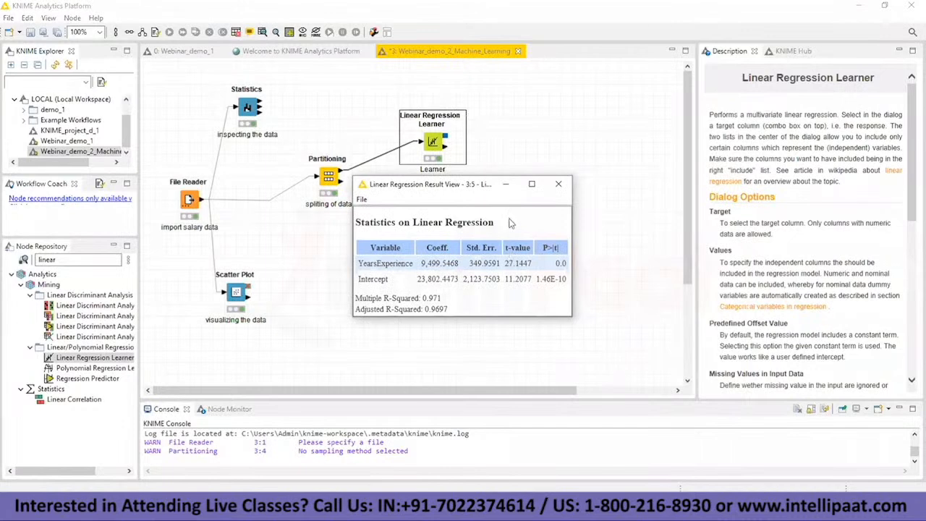
left_click(529, 184)
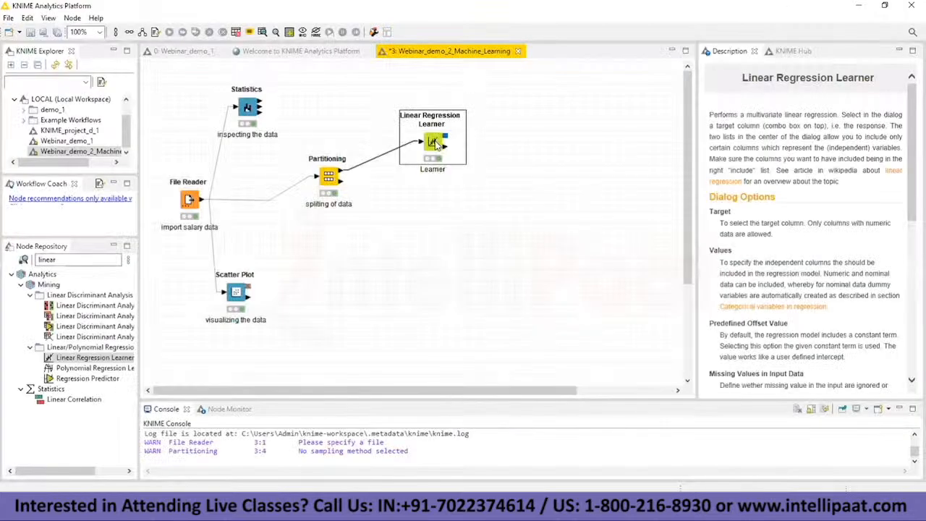
Step: Open the learner's Linear Regression Scatterplot View and set its background colour to light green
right_click(433, 142)
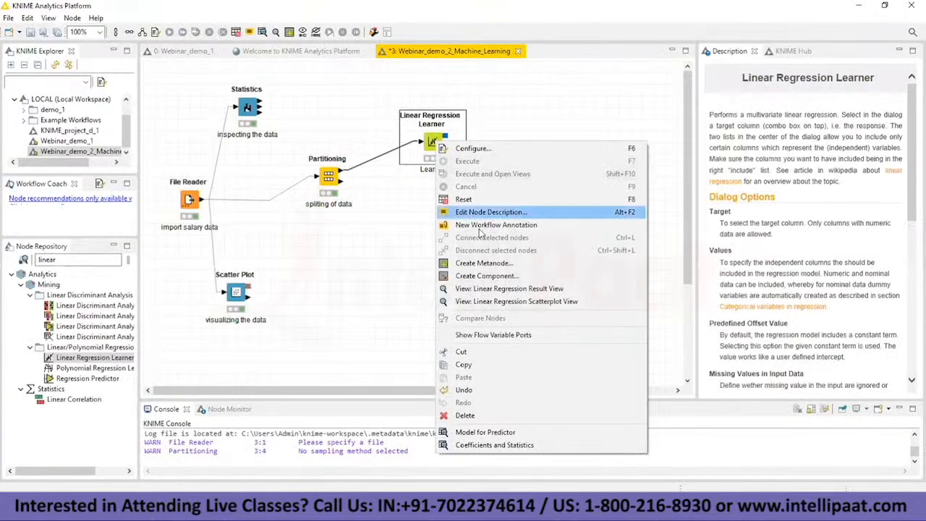
left_click(504, 302)
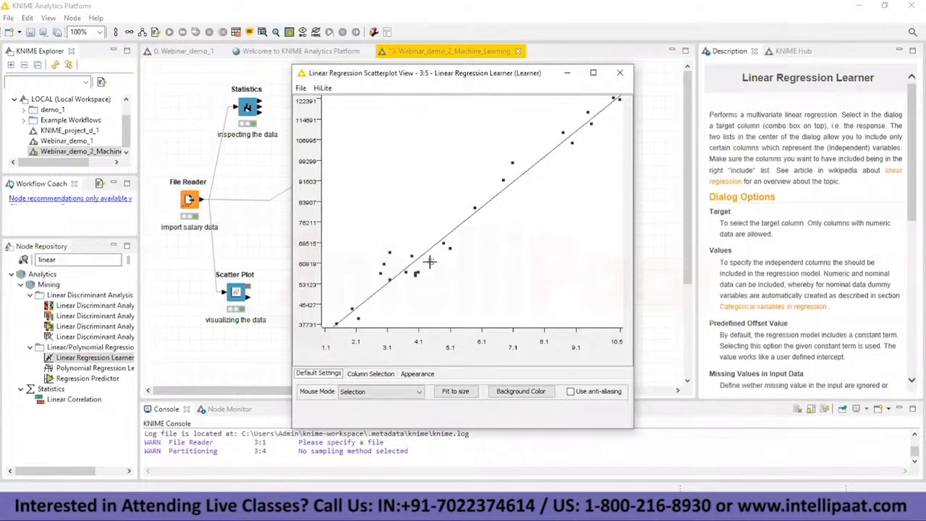
left_click(519, 391)
left_click(493, 388)
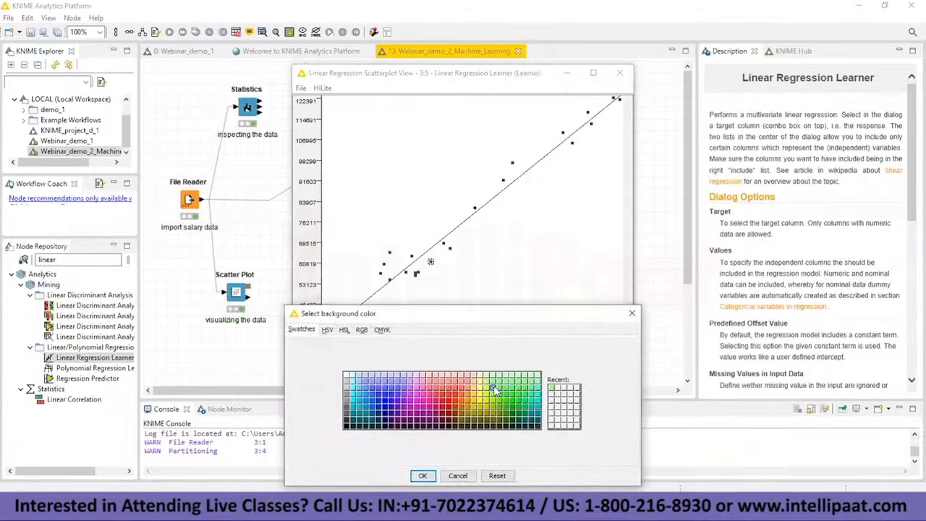
left_click(426, 478)
Step: Change the regression scatterplot's background colour to yellow and close the view
left_click(521, 393)
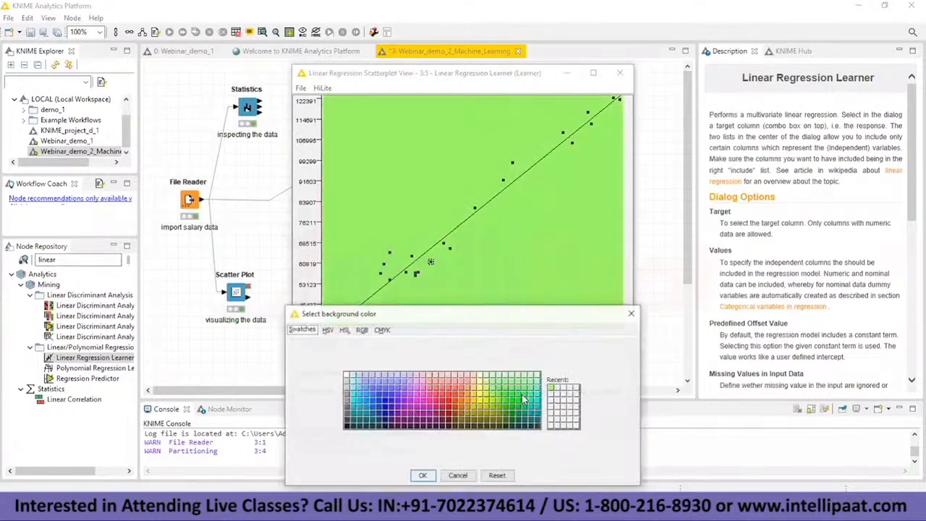
left_click(480, 394)
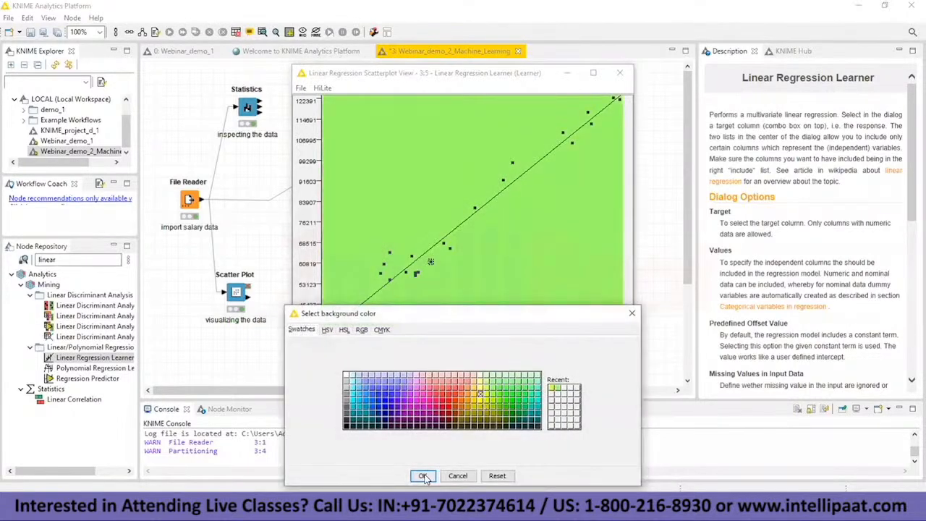
left_click(424, 477)
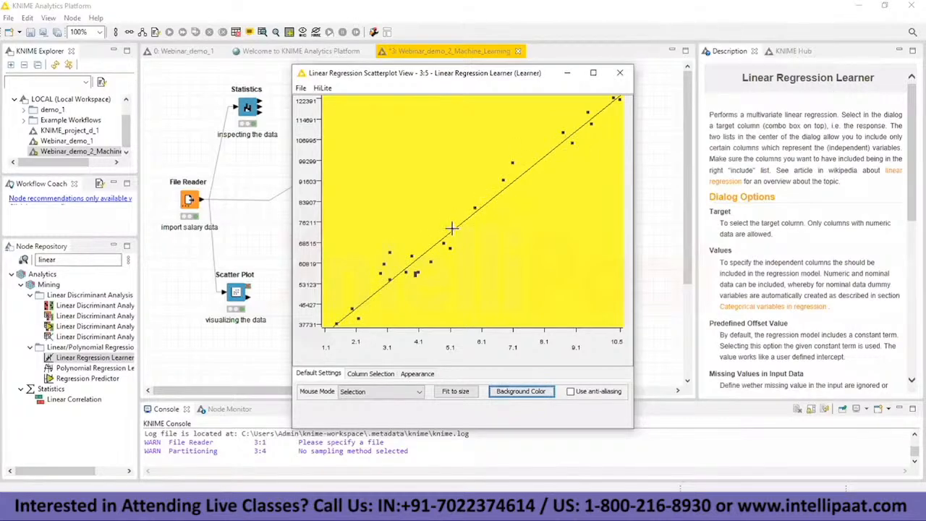
left_click(620, 72)
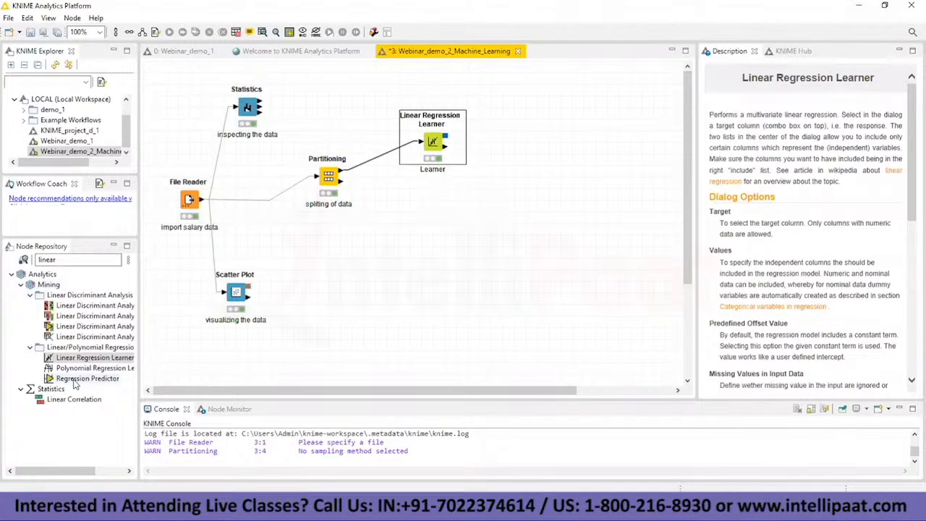
Step: Add a Regression Predictor node beside the Linear Regression Learner and connect the learner's model output to it
left_click_drag(75, 384, 552, 153)
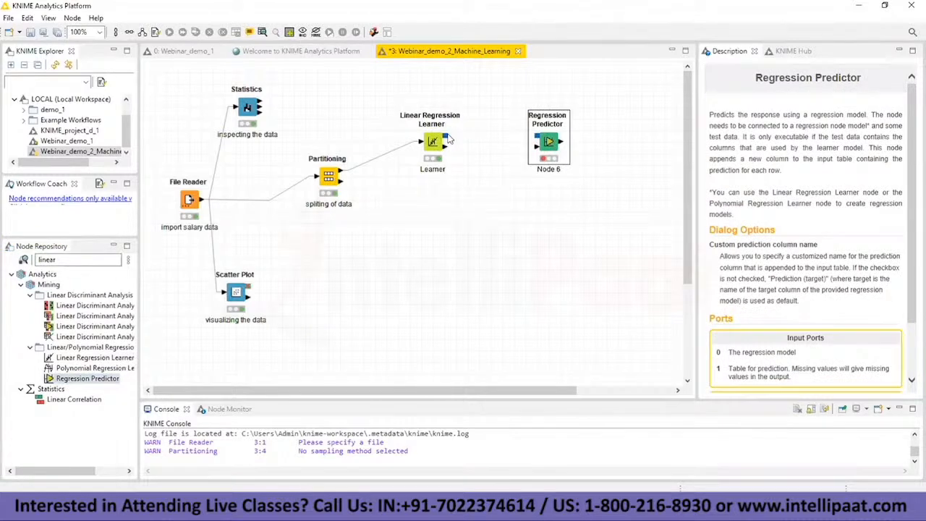
left_click_drag(449, 141, 540, 147)
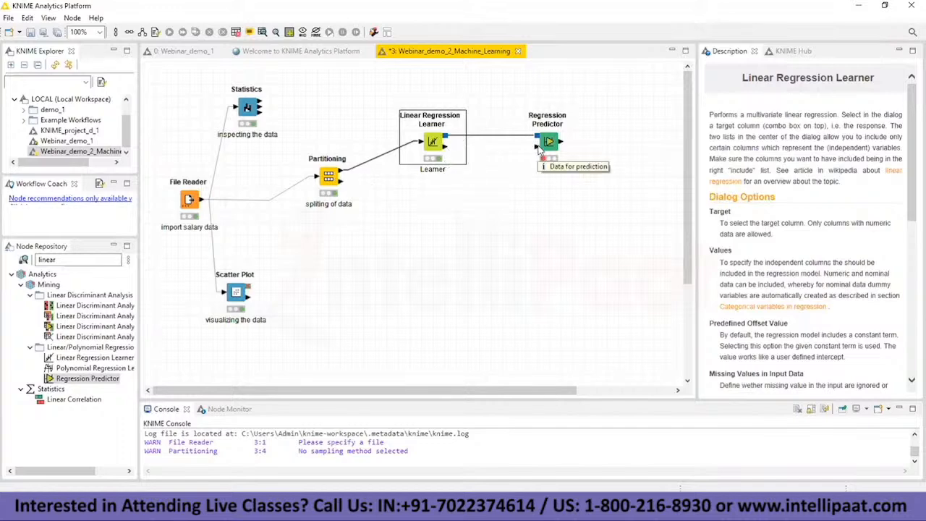
Step: Connect the Partitioning node's second output to the Regression Predictor's data input and route the connection below the learner
left_click_drag(341, 180, 537, 147)
left_click_drag(439, 165, 463, 208)
mouse_move(406, 194)
left_mouse_down()
mouse_move(395, 212)
mouse_move(407, 212)
left_mouse_up()
left_click_drag(497, 177, 509, 203)
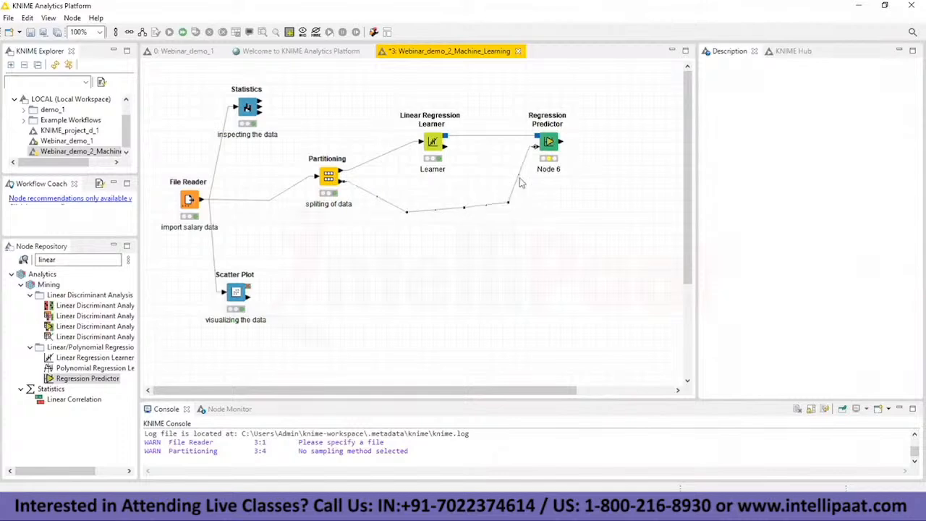
Step: Enable the custom prediction column name "Prediction (Salary)" in the Regression Predictor and execute the node
right_click(548, 140)
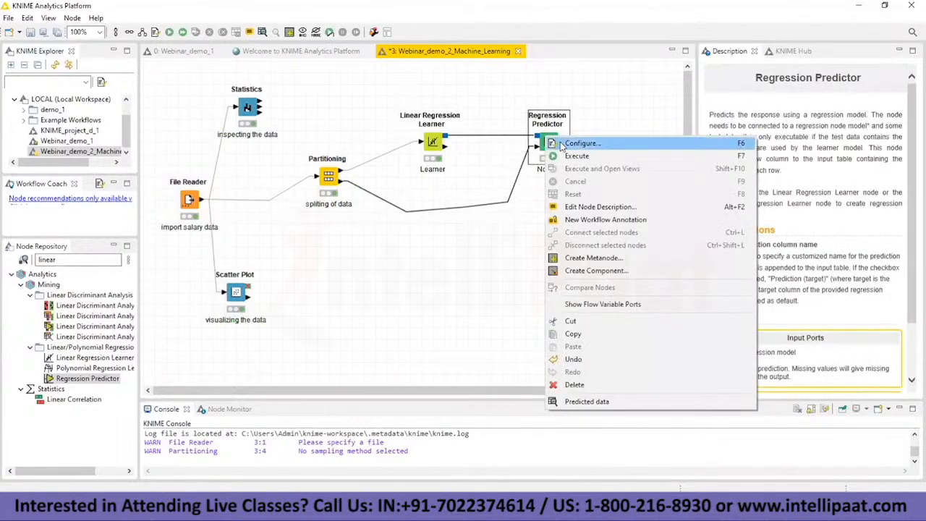
left_click(571, 143)
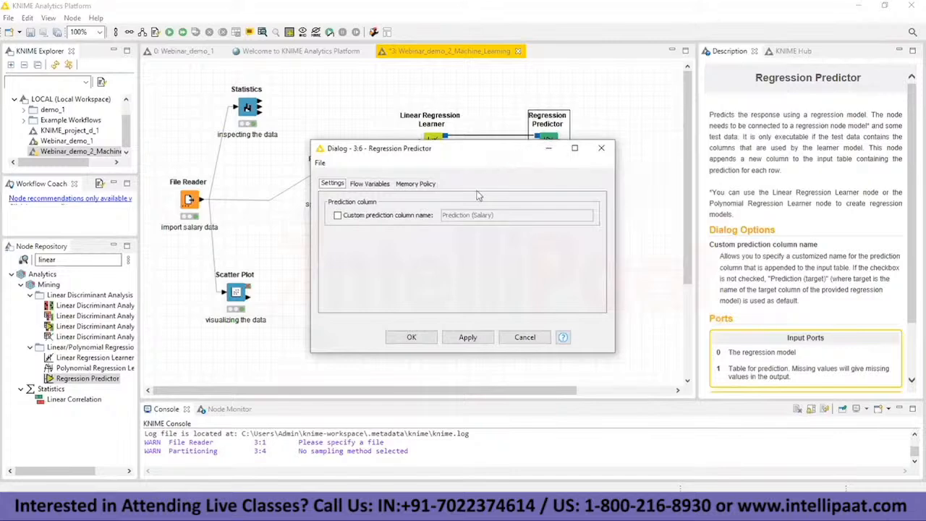
left_click(336, 217)
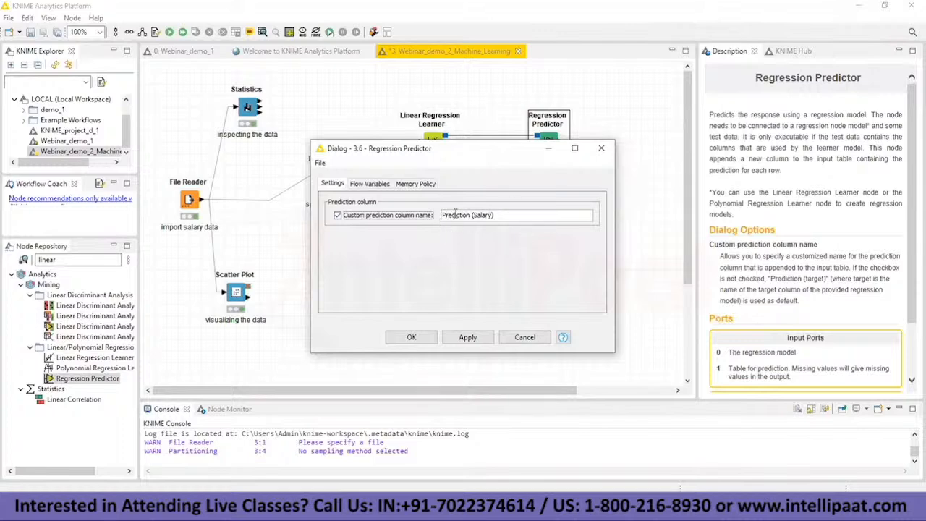
left_click(411, 337)
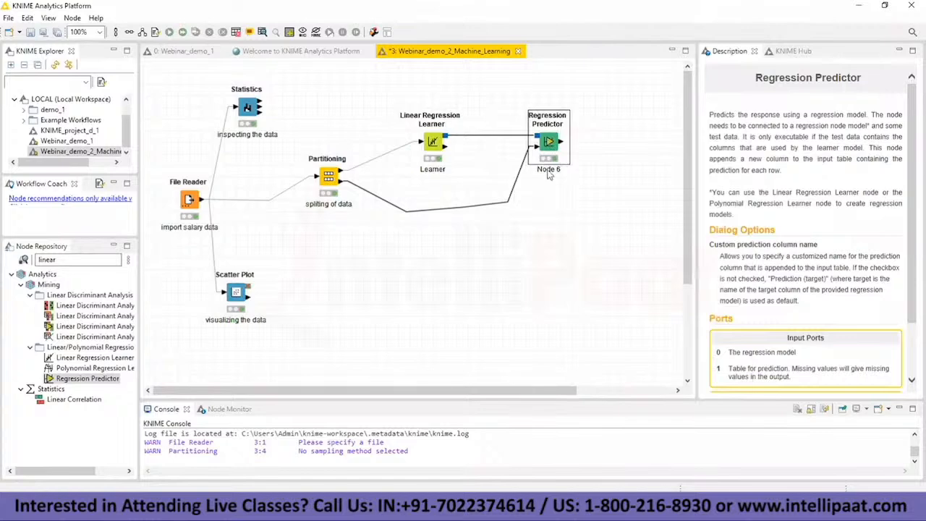
Step: Open the Regression Predictor's predicted data table, compare actual salaries with the predictions, and minimize the table
right_click(549, 143)
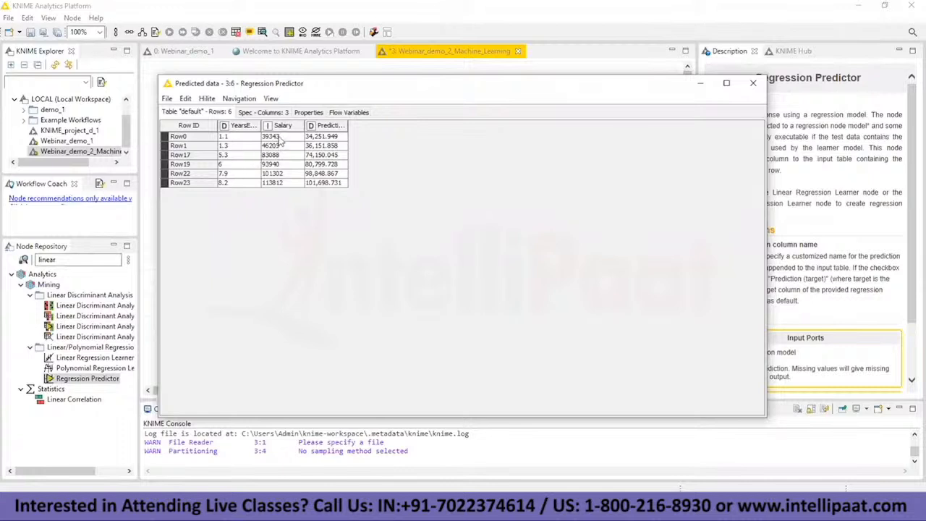
left_click(281, 137)
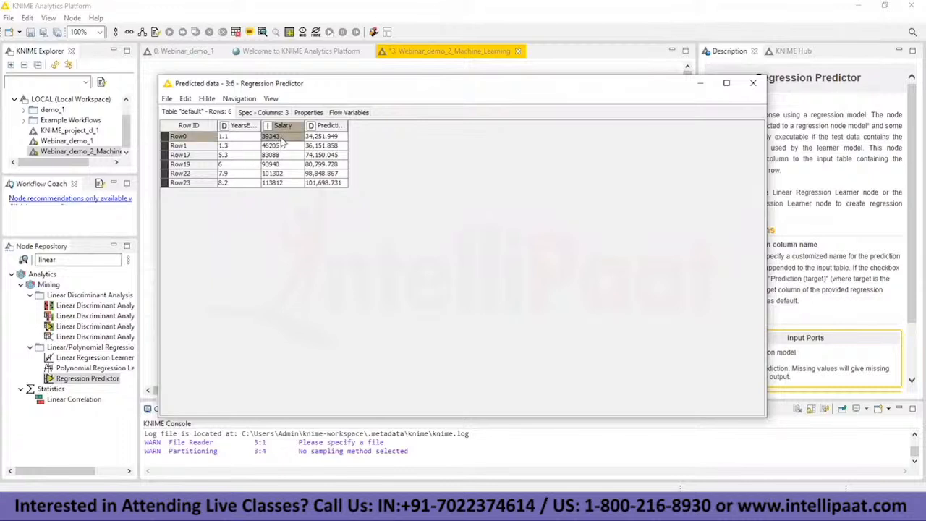
left_click(333, 138)
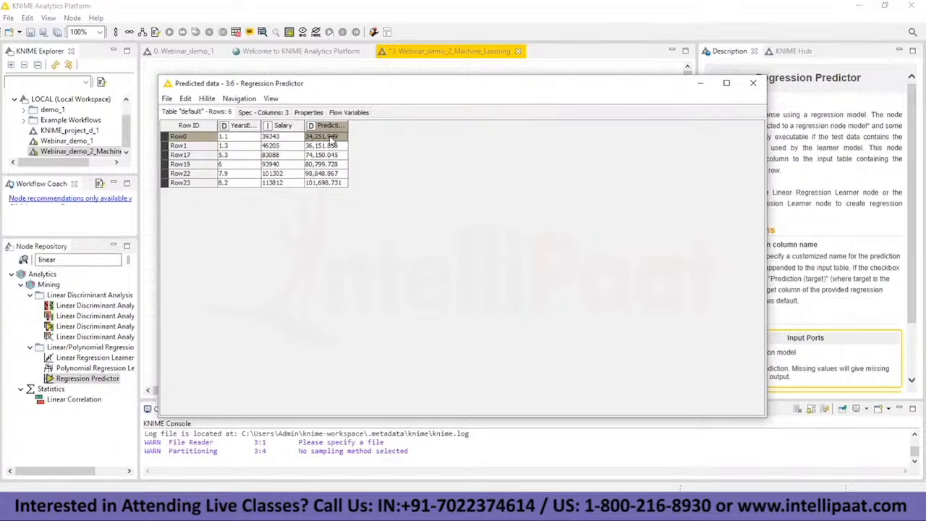
left_click(284, 164)
left_click(288, 146)
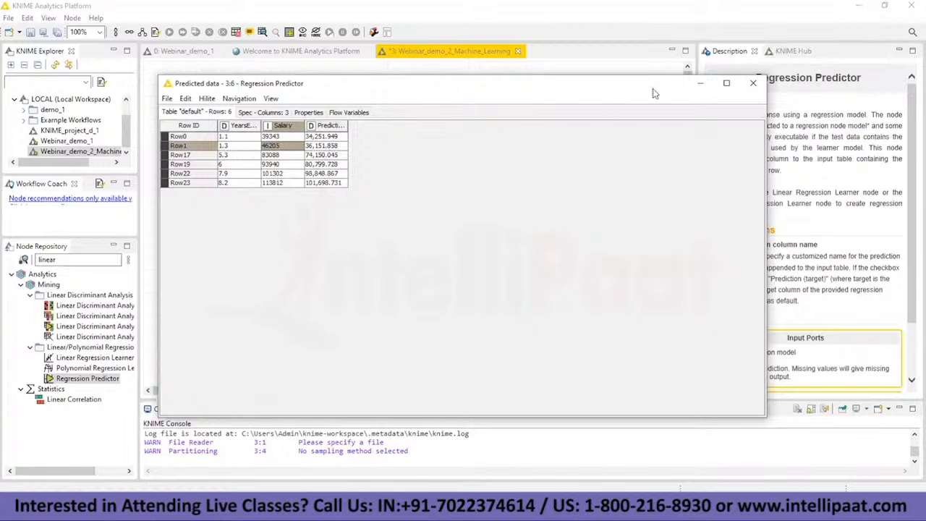
left_click(701, 82)
Step: Review the Linear Regression Learner's result view again and minimize it
right_click(432, 145)
left_click(504, 292)
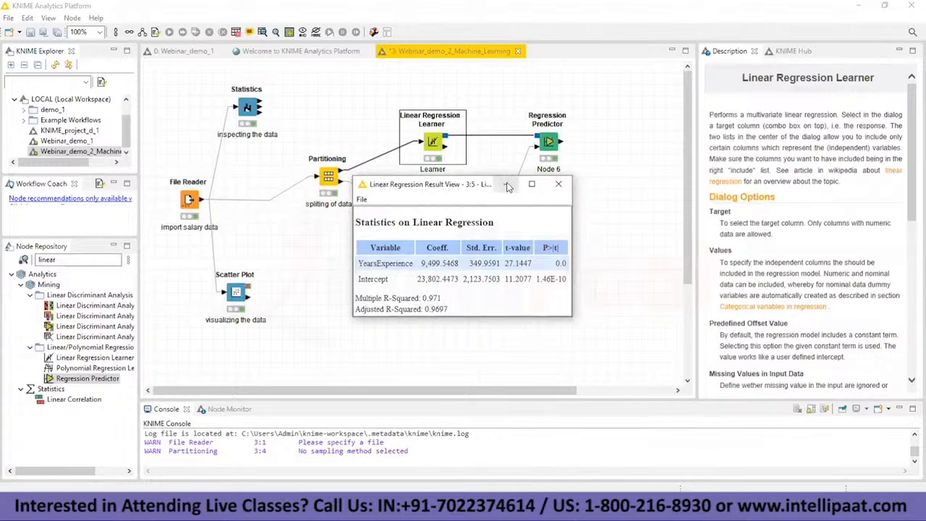
left_click(507, 184)
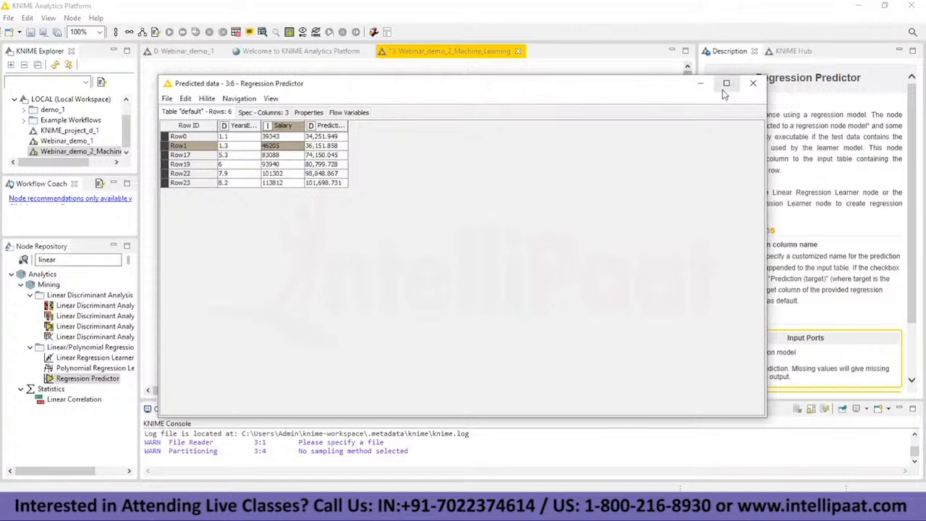
Step: Minimize the predicted data table and reopen the Regression Predictor's configuration
left_click(701, 84)
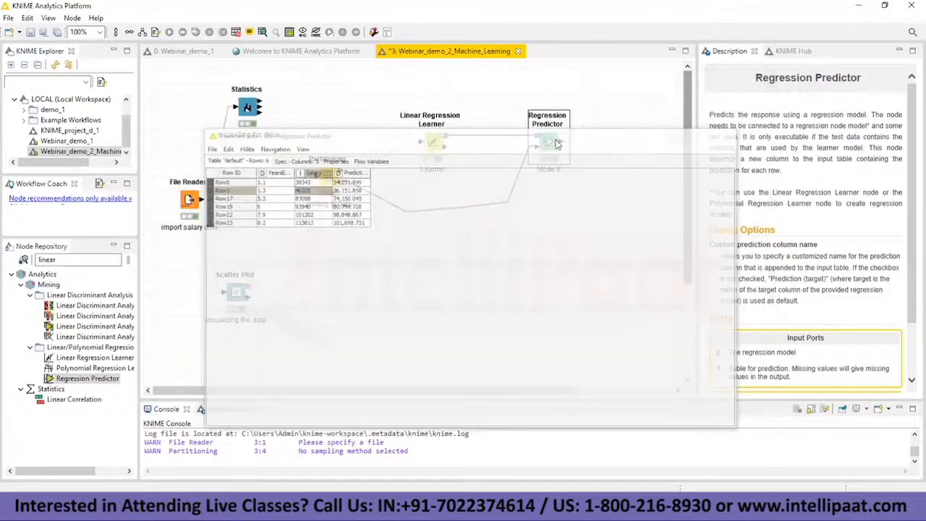
right_click(576, 154)
left_click(577, 149)
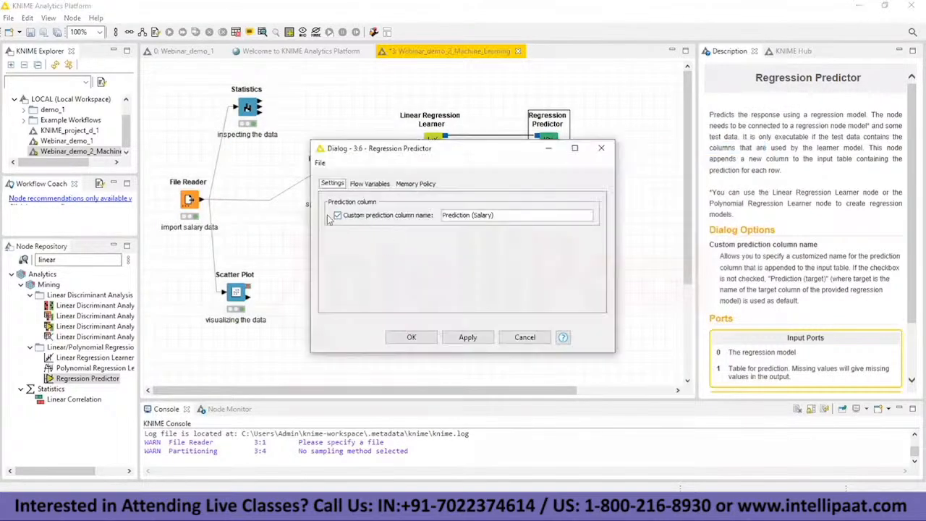
left_click(337, 215)
left_click(337, 217)
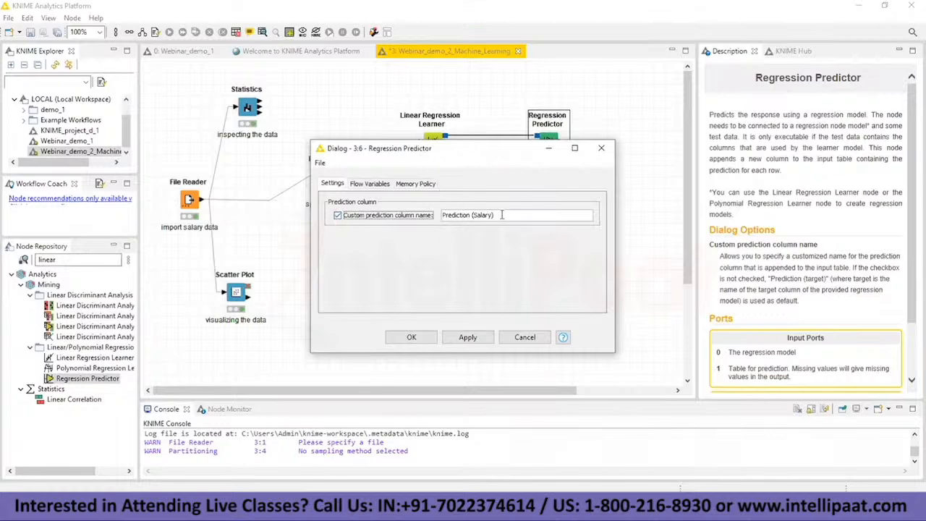
left_click(471, 215)
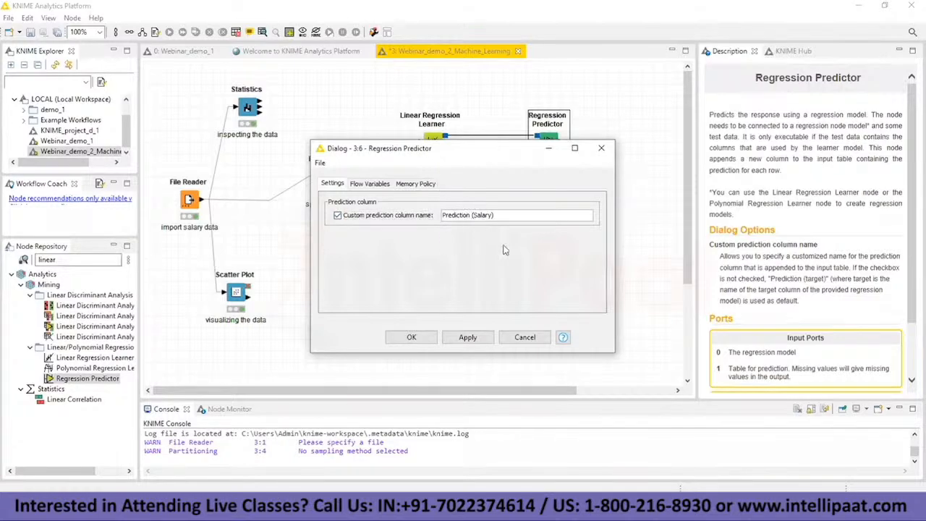
key("BackSpace")
key("BackSpace")
type("n")
left_click(338, 215)
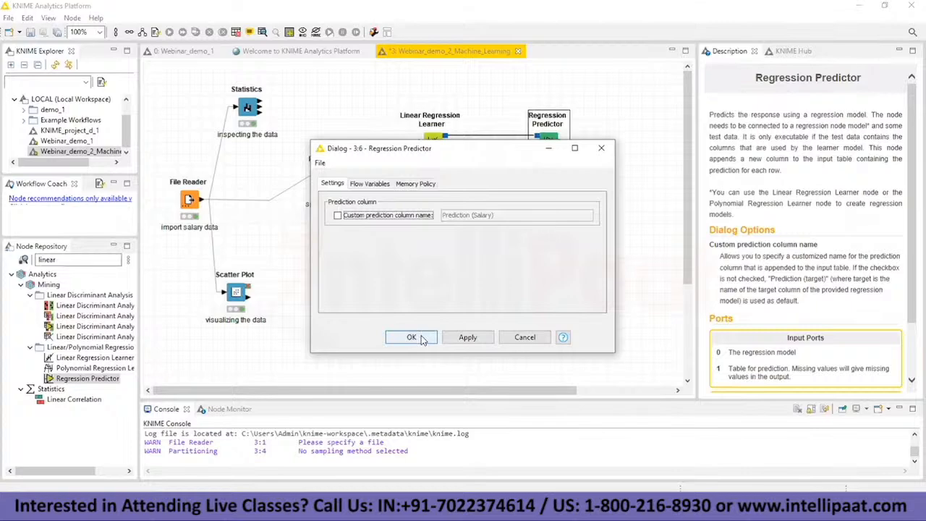
Step: Set the Regression Predictor's custom prediction column name to "Predicted values" and apply the change
left_click(337, 215)
left_click(508, 215)
key("BackSpace")
key("BackSpace")
key("BackSpace")
key("BackSpace")
key("BackSpace")
key("BackSpace")
key("BackSpace")
key("BackSpace")
key("BackSpace")
key("BackSpace")
key("BackSpace")
key("BackSpace")
key("BackSpace")
key("BackSpace")
key("BackSpace")
key("BackSpace")
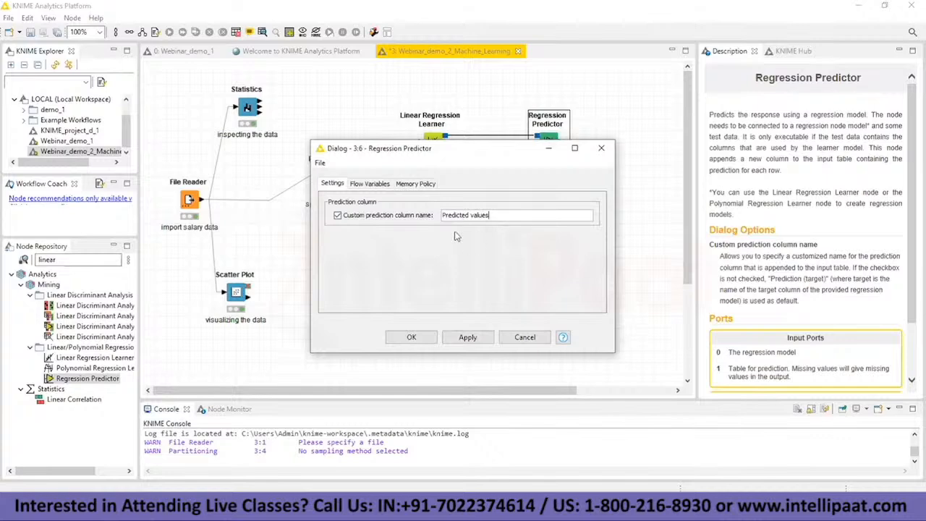
left_click(414, 337)
left_click(520, 267)
Step: Execute the Regression Predictor with the custom column name and open its predicted data table
right_click(557, 148)
left_click(589, 170)
right_click(544, 153)
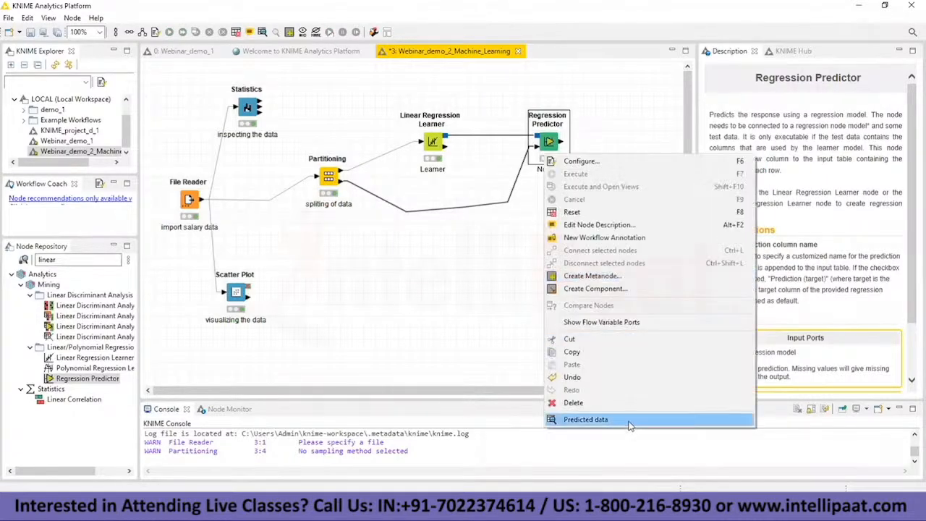
left_click(629, 425)
Step: Sort the predicted data table in ascending order by Salary and by the predicted values column
left_click(332, 127)
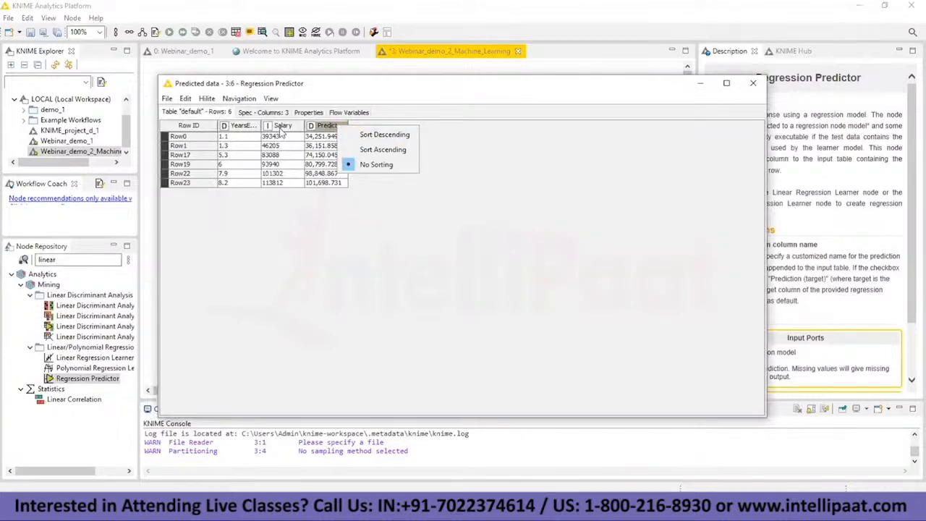
left_click(282, 128)
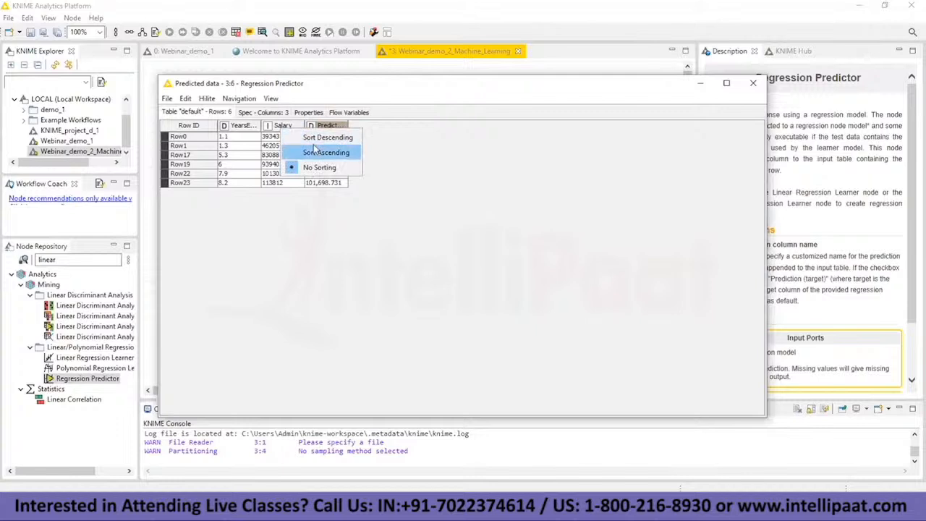
left_click(312, 153)
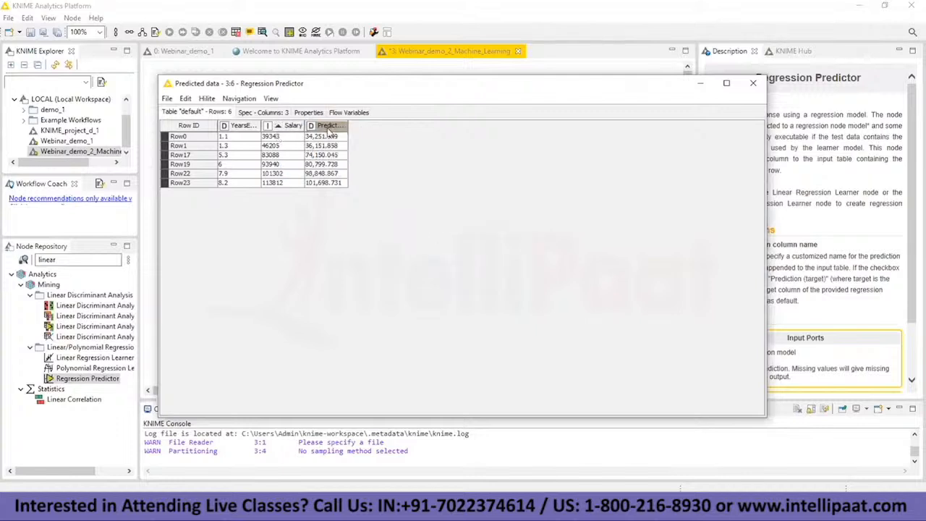
left_click(331, 126)
left_click(358, 145)
Step: Sort the predicted data table in descending order by Salary and by the predicted values column
left_click(288, 126)
left_click(335, 149)
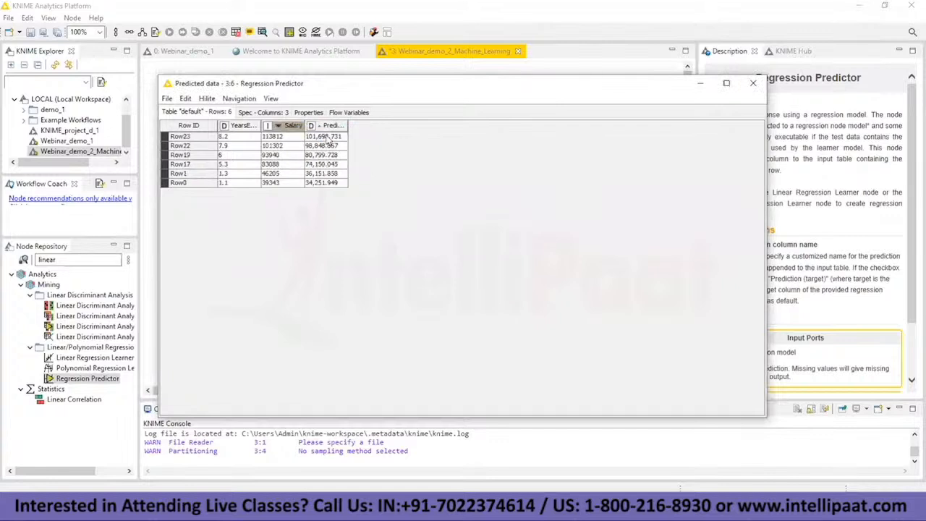
left_click(334, 127)
left_click(363, 138)
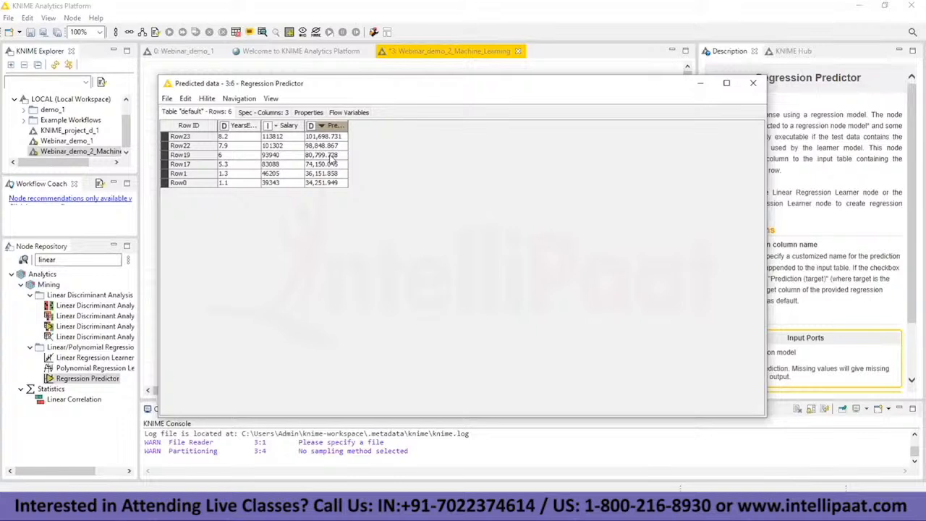
Step: View the predicted data's flow variables and column properties, and minimize the table
left_click(351, 112)
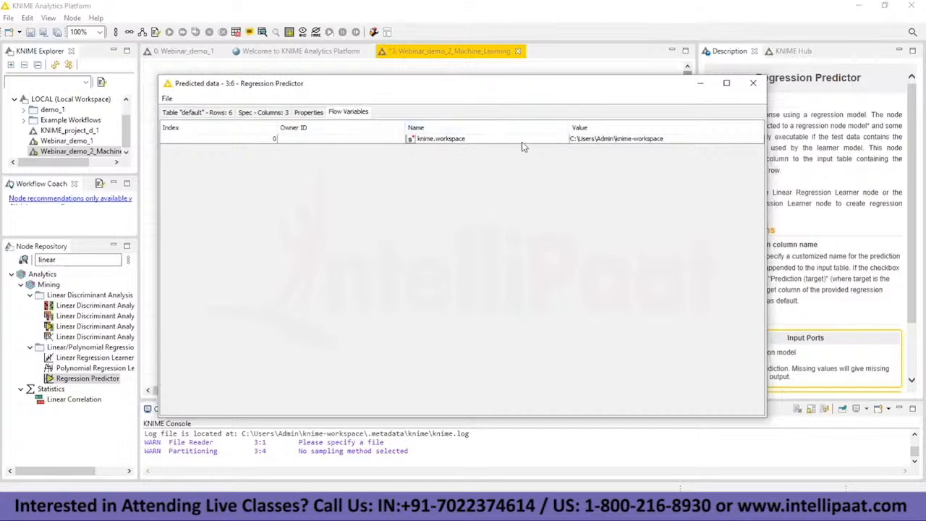
left_click(313, 115)
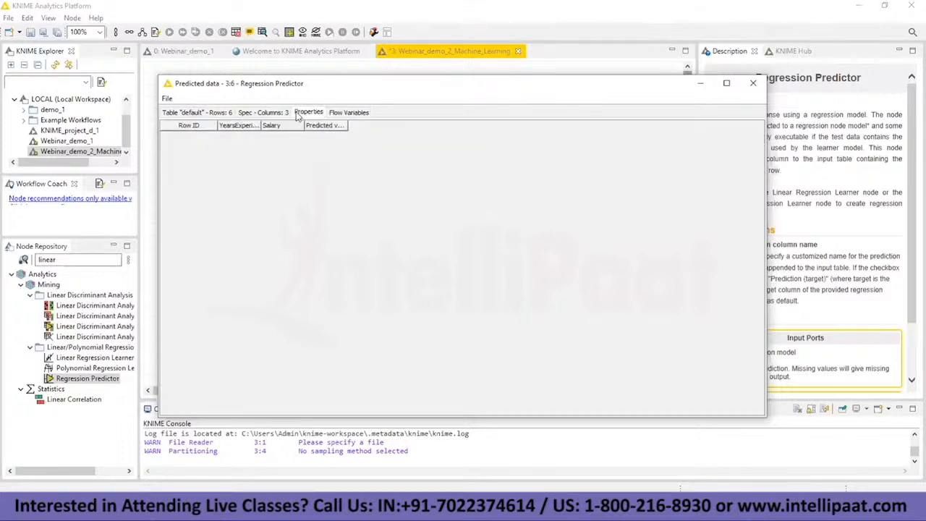
left_click(700, 84)
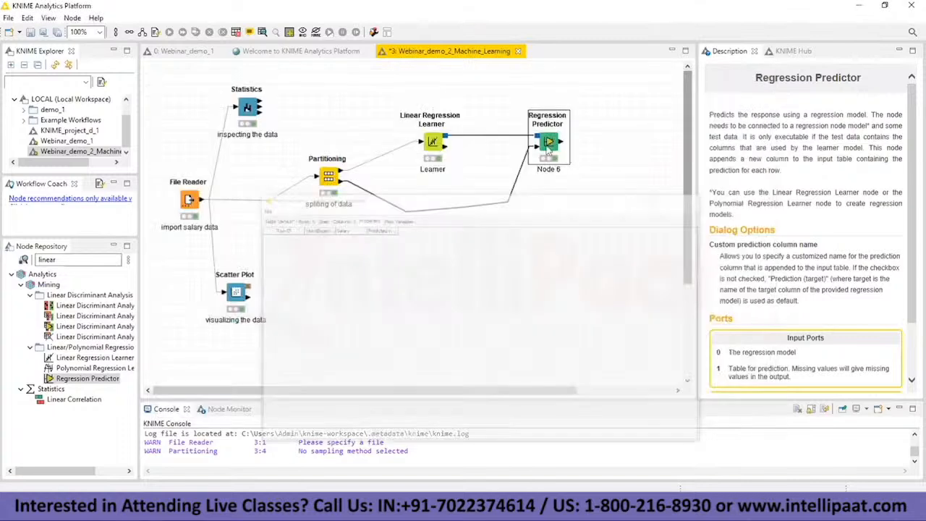
Step: Review the settings and flow variable options in the Regression Predictor's configuration without changing them
right_click(549, 140)
left_click(573, 142)
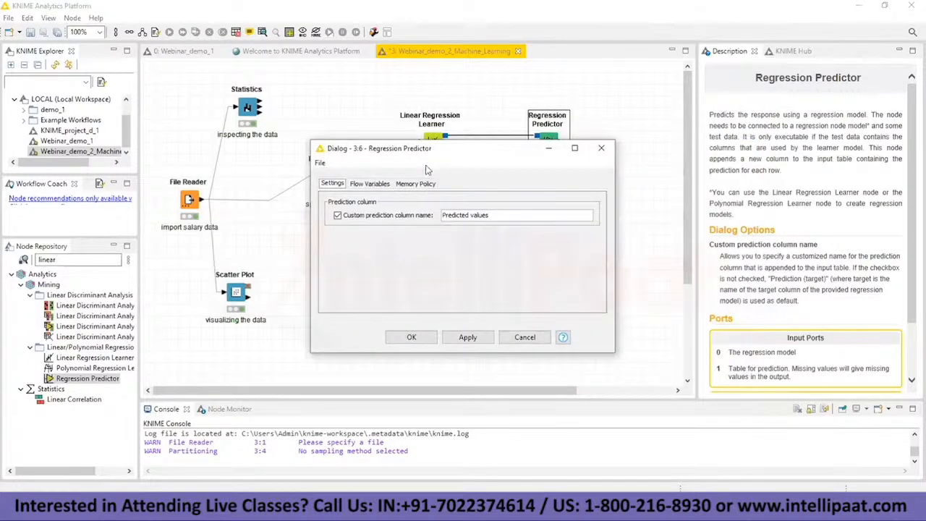
left_click(369, 184)
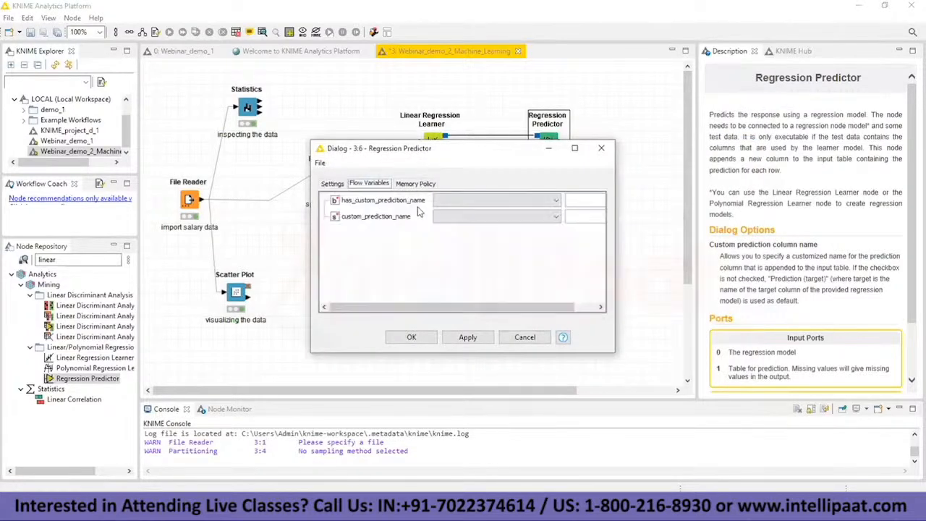
left_click(331, 184)
left_click(370, 184)
left_click(555, 201)
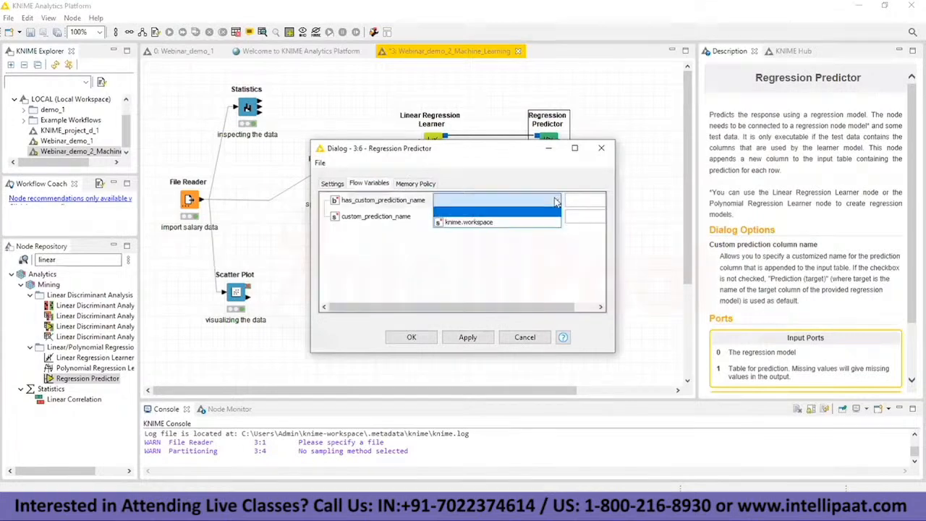
left_click(554, 255)
left_click(332, 184)
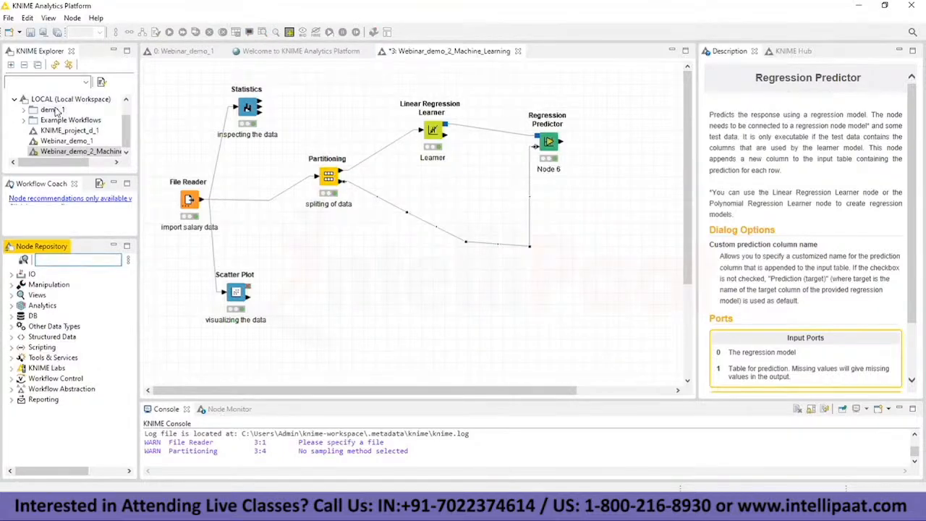
Step: Create a new KNIME workflow named "Webinar_demo_3_Decision_Tree" in the LOCAL workspace
left_click(8, 18)
left_click(25, 32)
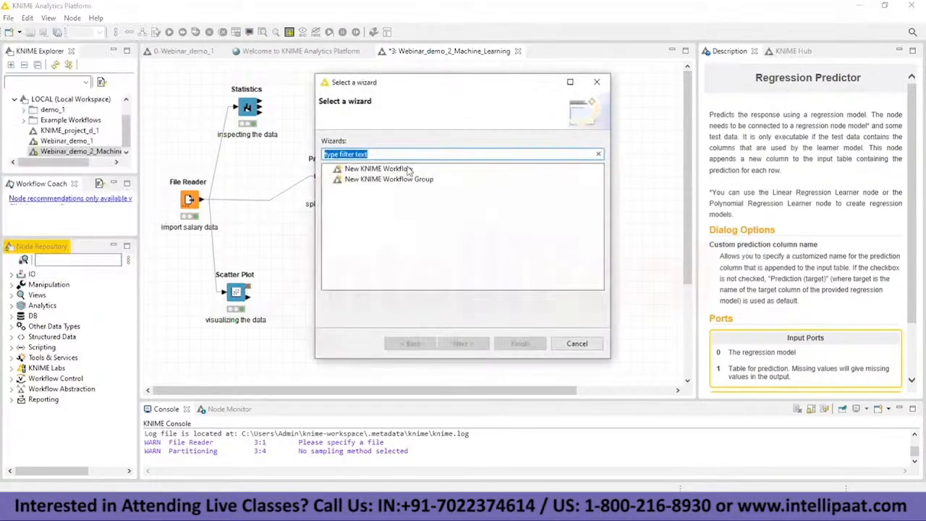
left_click(406, 168)
left_click(465, 353)
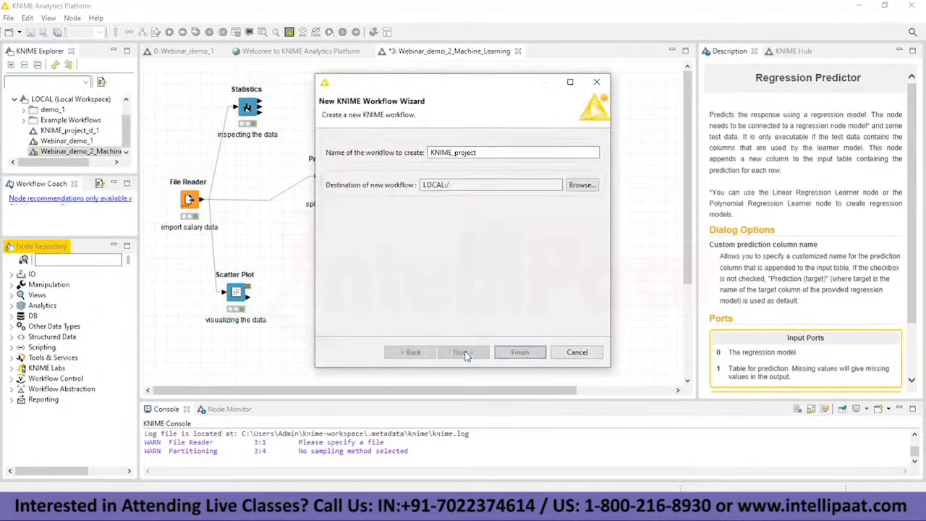
left_click(494, 156)
key("BackSpace")
key("BackSpace")
key("BackSpace")
key("BackSpace")
key("BackSpace")
key("BackSpace")
key("BackSpace")
key("BackSpace")
key("BackSpace")
key("BackSpace")
type("Web")
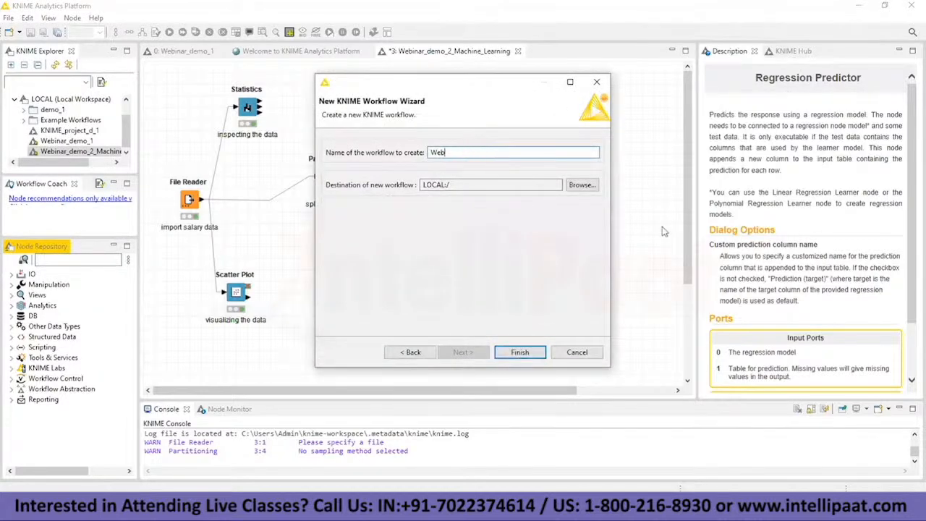
type("inar_demo_2")
type("_Decision")
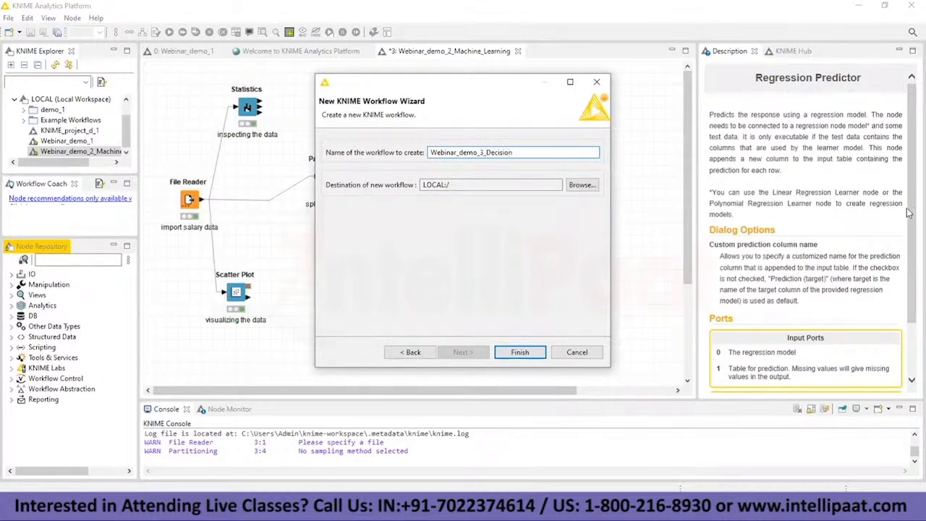
type("_Tree")
left_click(539, 352)
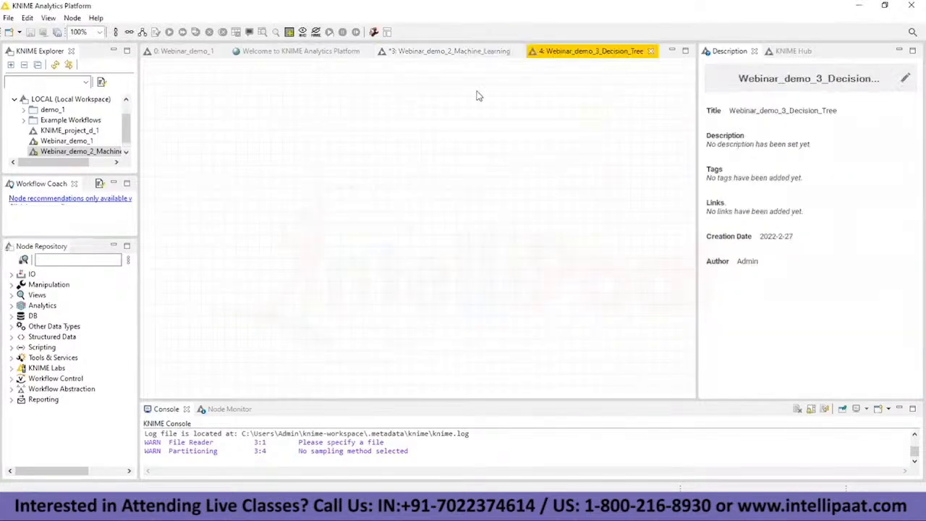
Step: Export the Webinar_demo_2_Machine_Learning workflow to C:\Users\Admin\Webinar_demo_2_Machine_Learning.knwf, resetting it before export and saving its changes
left_click(477, 52)
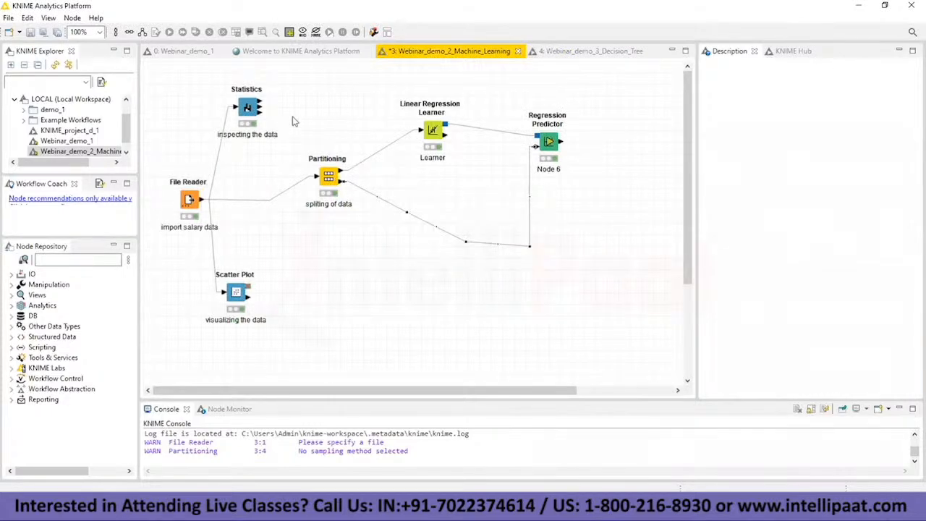
left_click(8, 17)
left_click(58, 139)
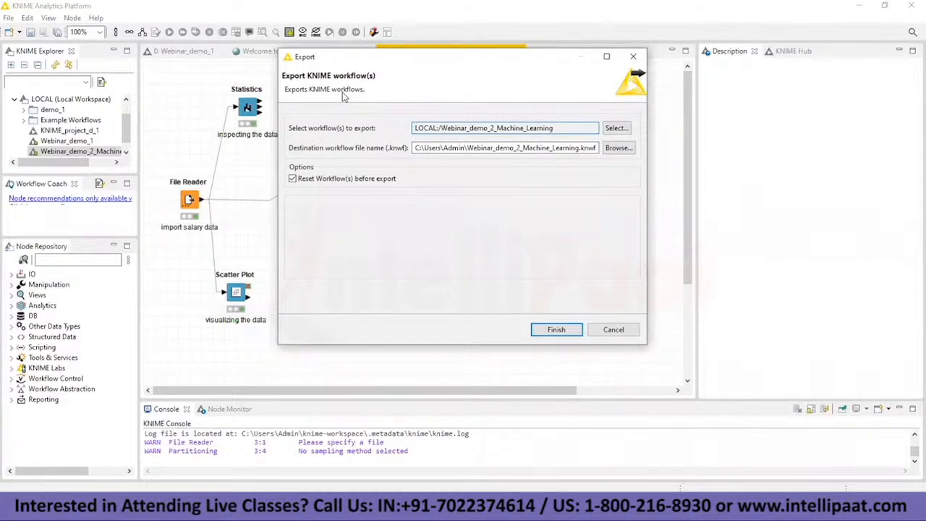
left_click(556, 329)
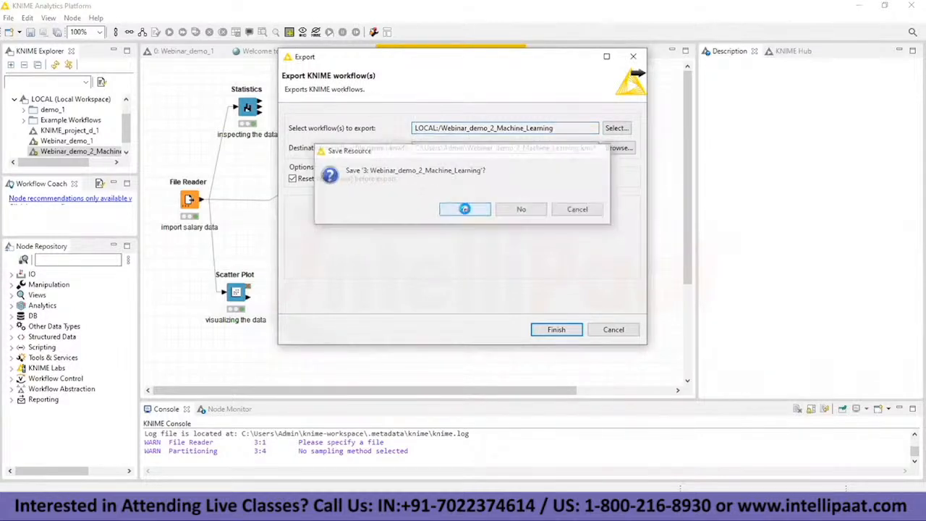
left_click(467, 215)
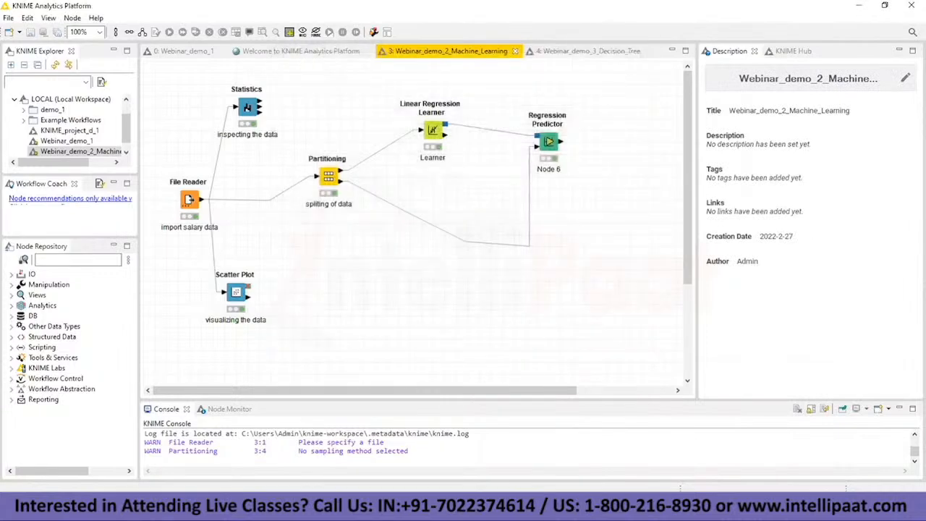
Step: Search the computer for "webina" to locate the exported workflow file, and close the search
key("super")
type("web")
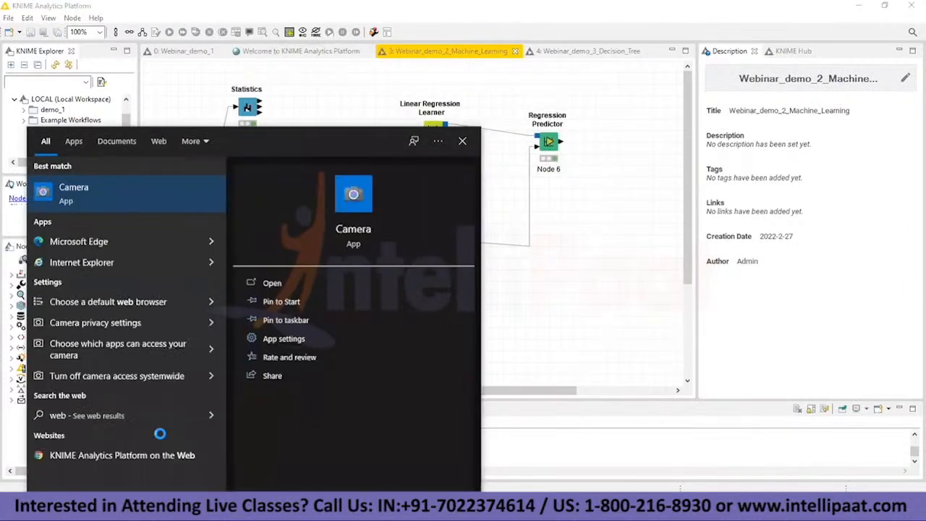
type("ina")
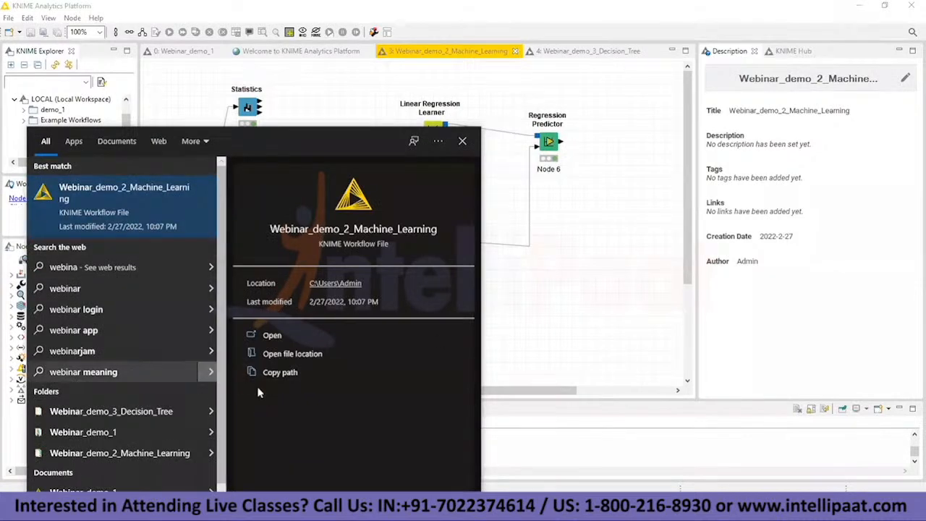
left_click(519, 293)
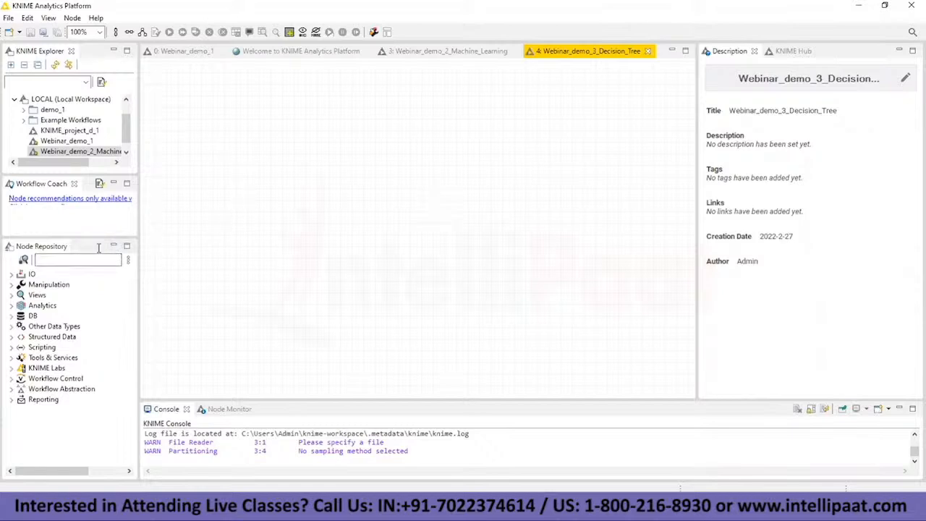
Step: Switch to Notepad and replace the last line of the notes with the heading "############Decision Tree#############"
left_click(77, 260)
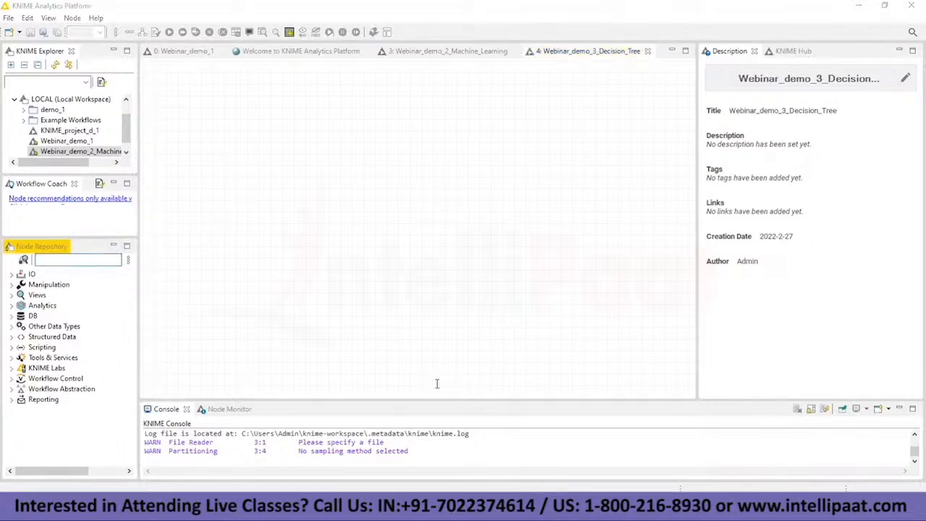
key("alt+Tab")
left_click_drag(216, 464, 3, 463)
key("Delete")
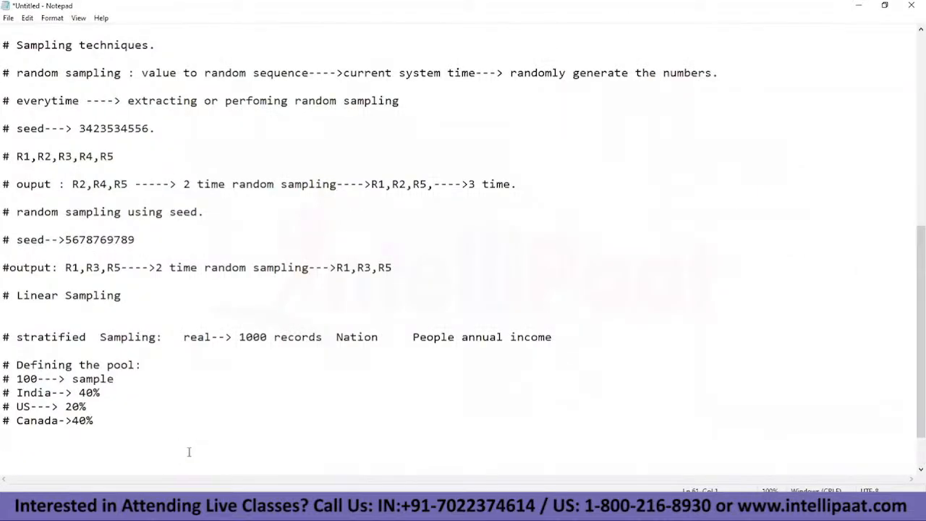
type("############Decision Tree#############")
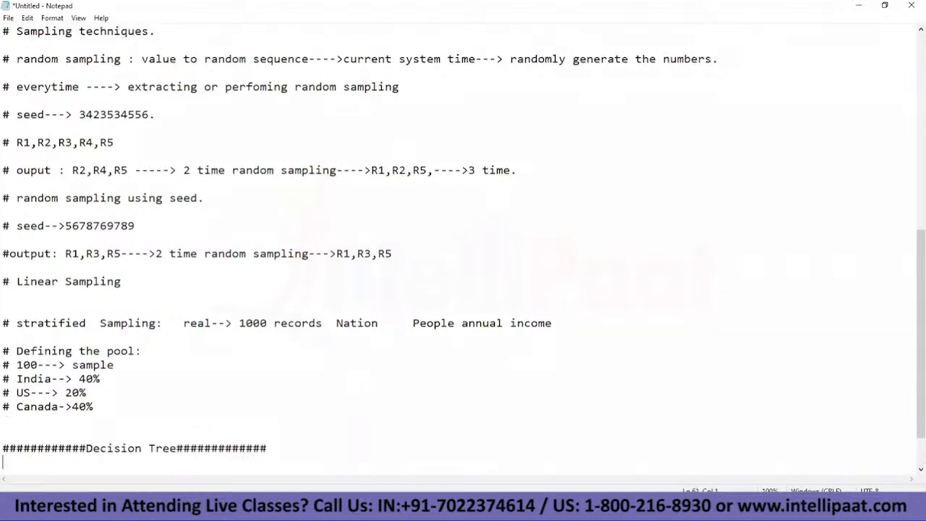
Step: Add the note line "# Reading census income" below the Decision Tree heading
key("Return")
key("Return")
type("# Reading")
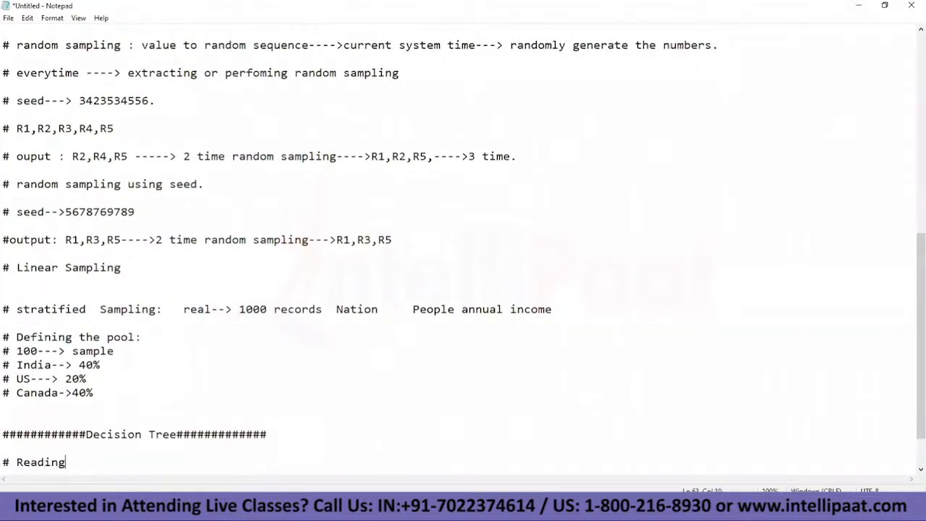
type(" census income")
key("Return")
key("Return")
Step: Add the note line "# spliting" below the census income line
type("#")
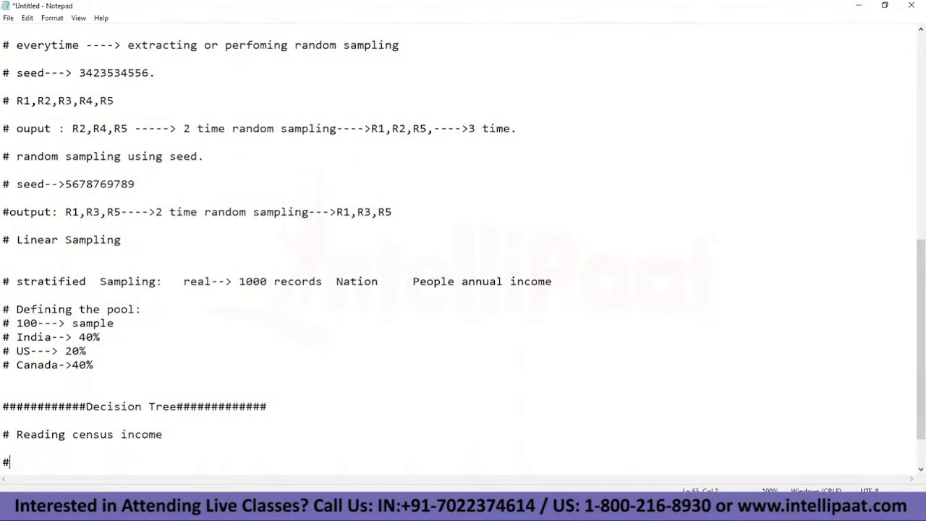
type(" Color to t")
key("BackSpace")
key("BackSpace")
key("BackSpace")
key("BackSpace")
key("BackSpace")
key("BackSpace")
key("BackSpace")
key("BackSpace")
type("spliting")
key("Return")
Step: Add the note lines "# Training" and "#Testing and having the prediction out of the Model." below the splitting line
type("#")
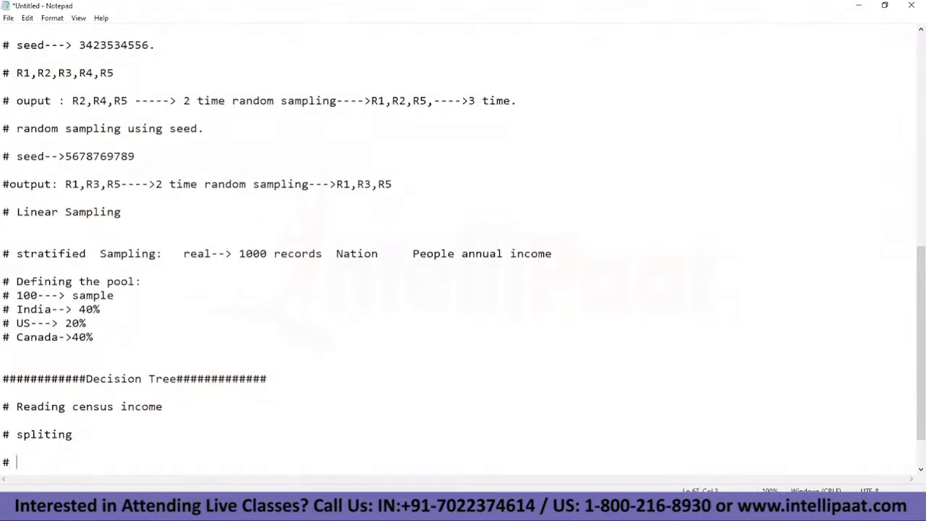
type(" Training")
key("Return")
type("#")
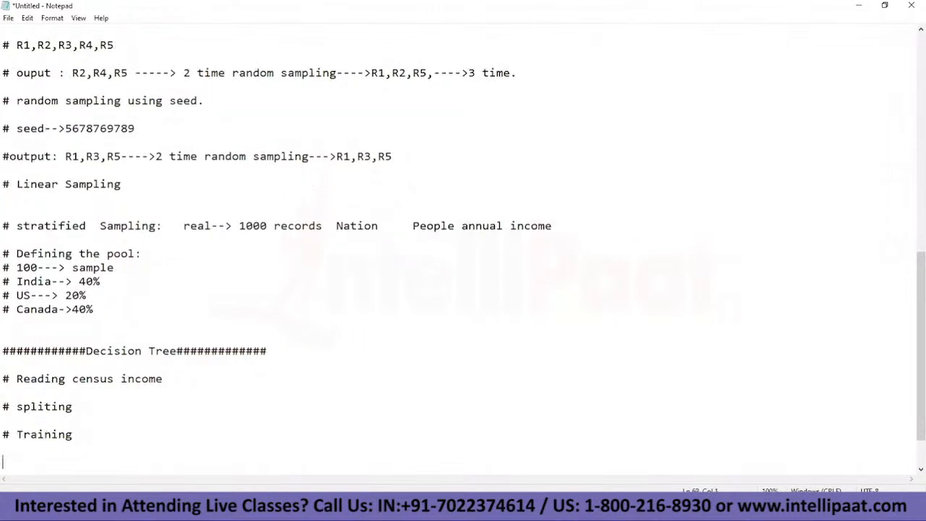
type("Testing and having the prediction out of the Model.")
key("Return")
Step: Add the note line "# Calculating Accuracy,Confusion matrix." below the testing line and highlight all the Decision Tree steps
type("#")
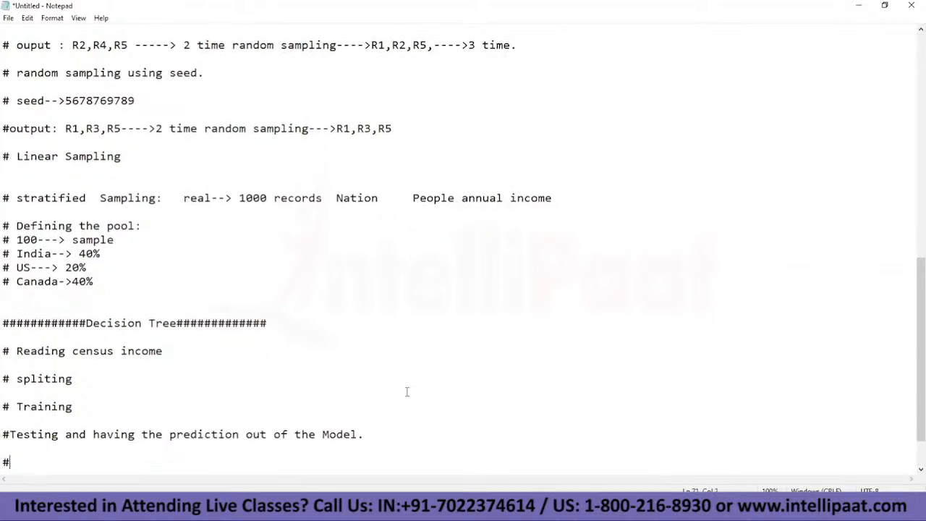
type(" Calculating ")
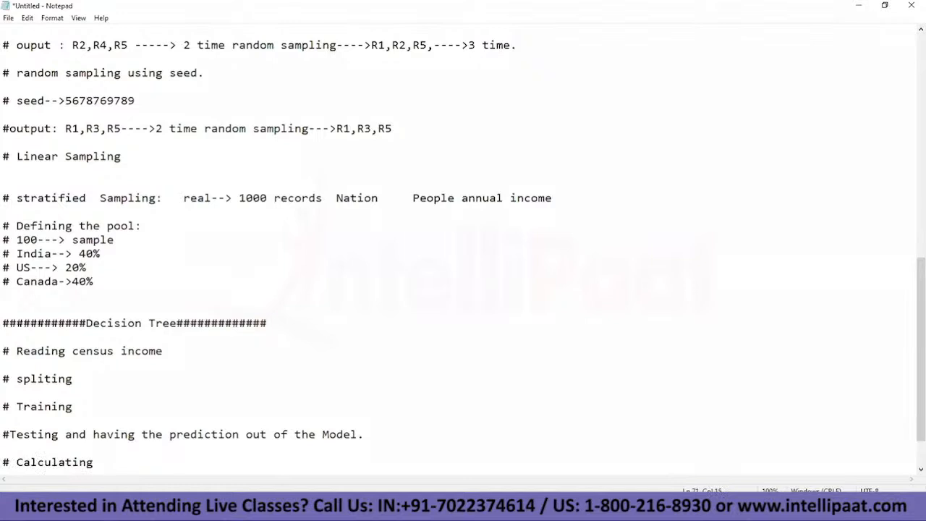
type("Accuracy,Confu")
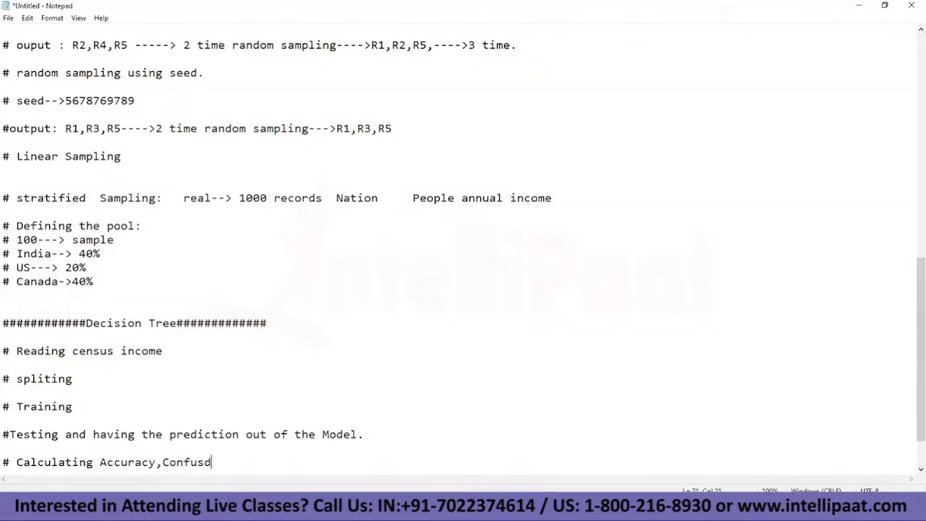
type("sion matrix.")
left_click_drag(3, 351, 506, 461)
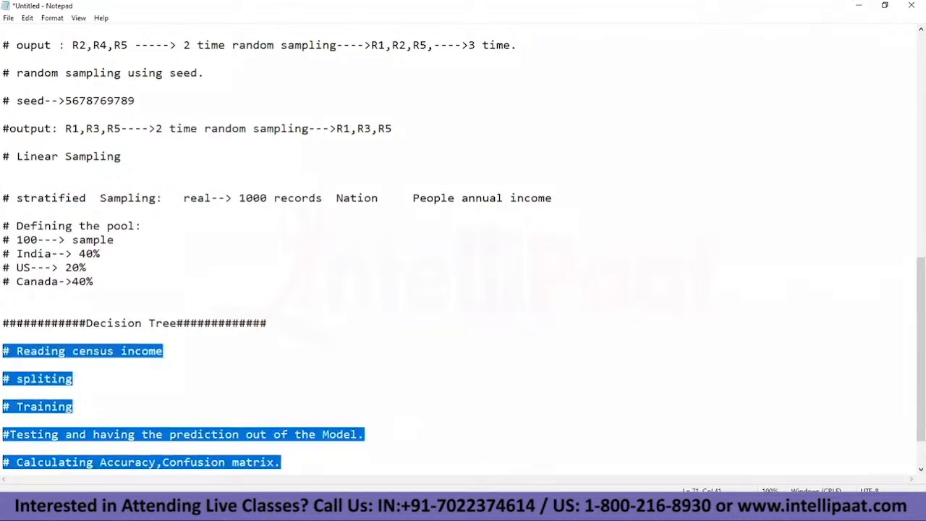
Step: Switch to KNIME and add a File Reader node to the empty Webinar_demo_3_Decision_Tree workflow
key("alt+Tab")
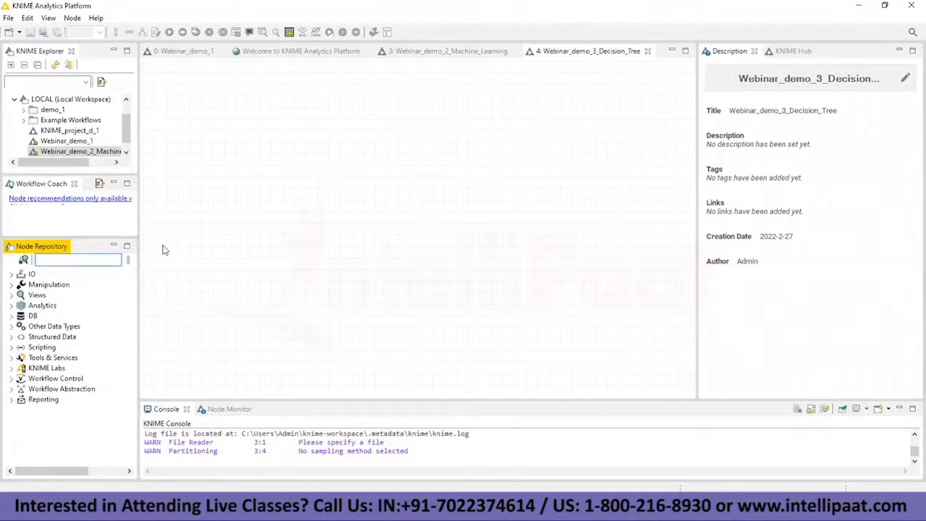
type("csv")
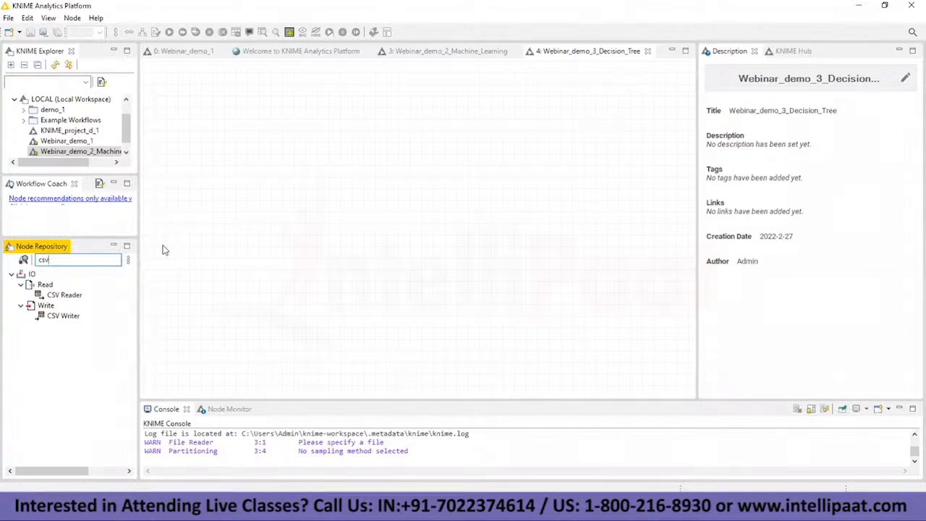
key("BackSpace")
key("BackSpace")
key("BackSpace")
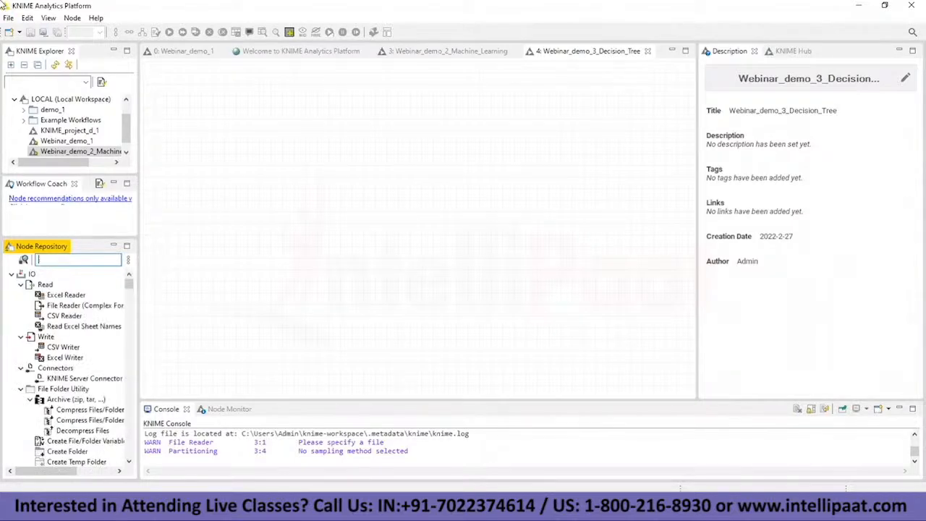
type("file")
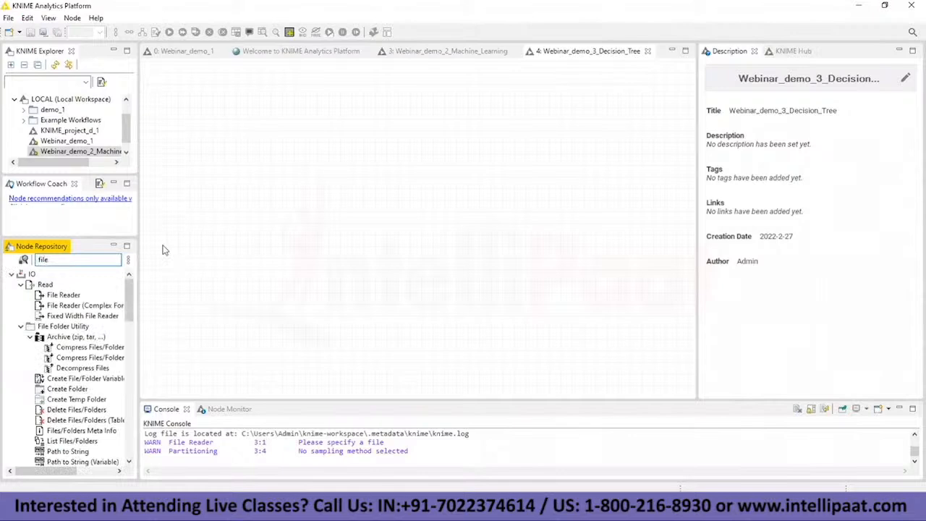
type(" hea")
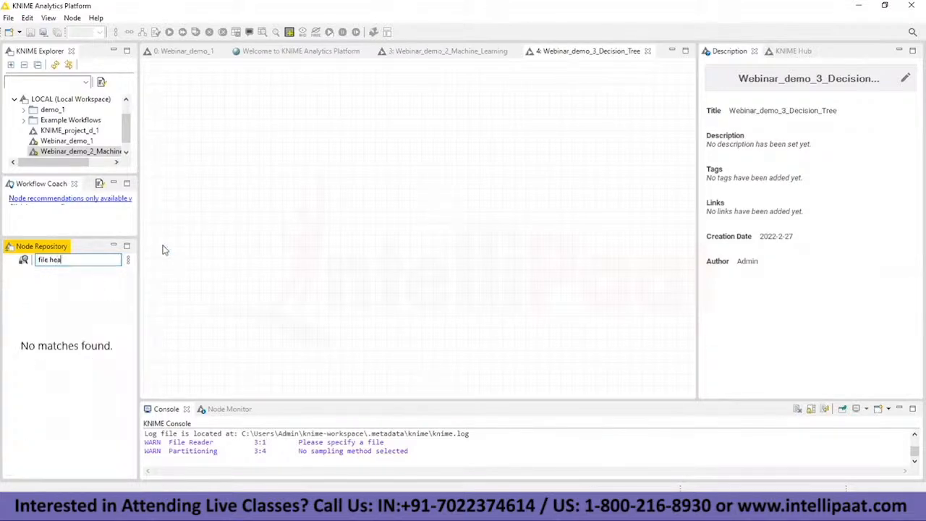
key("BackSpace")
key("BackSpace")
key("BackSpace")
type("reader")
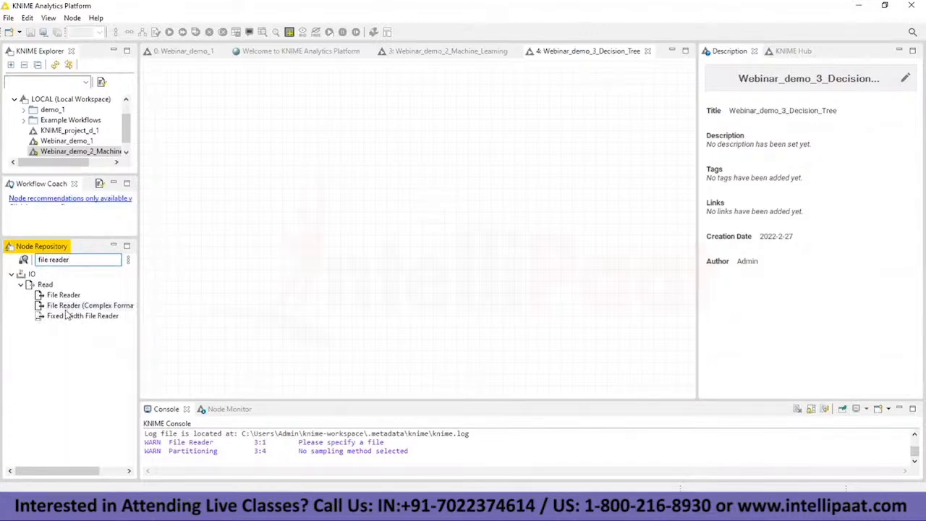
left_click_drag(64, 296, 212, 191)
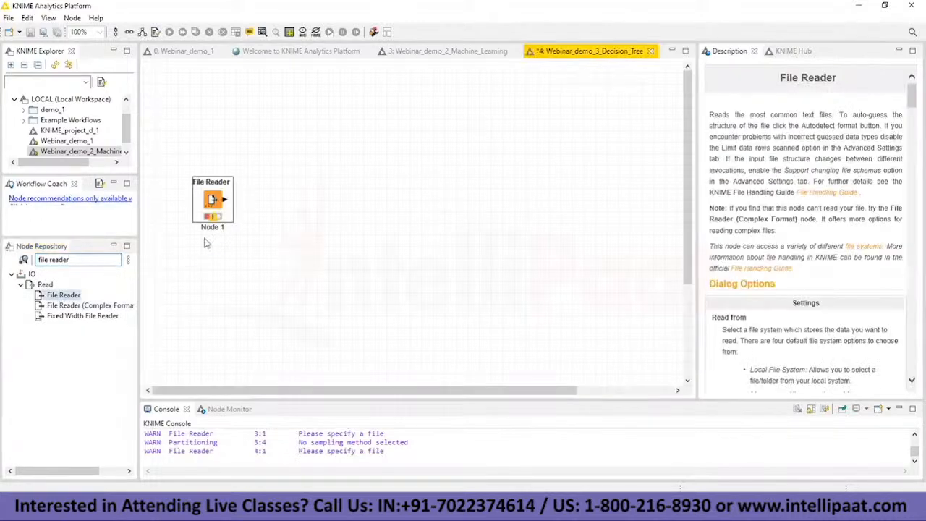
Step: Configure the File Reader to read census-income_.csv from the Kdata folder on the Desktop
right_click(219, 195)
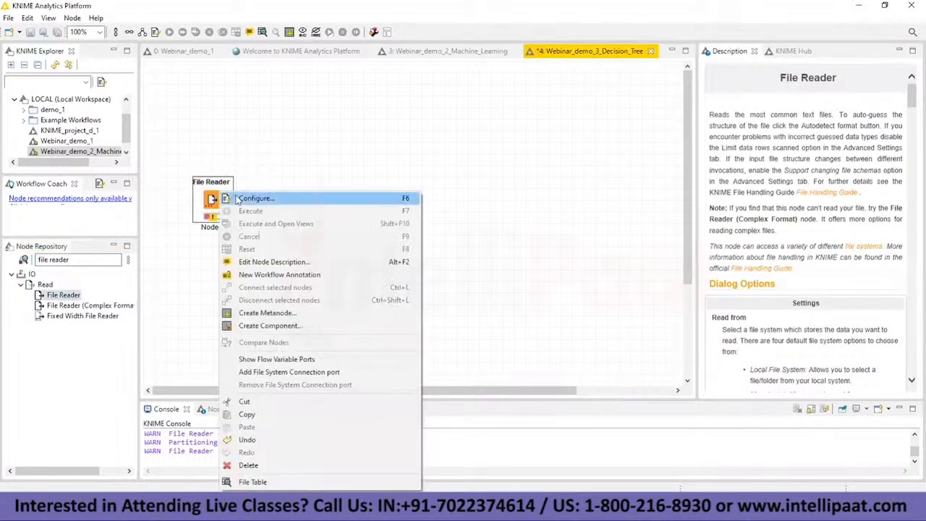
left_click(238, 198)
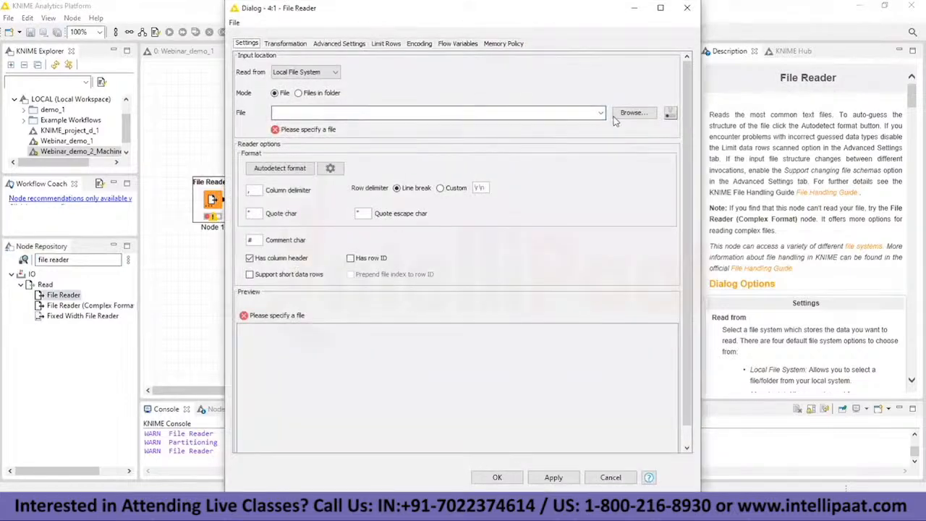
left_click(621, 116)
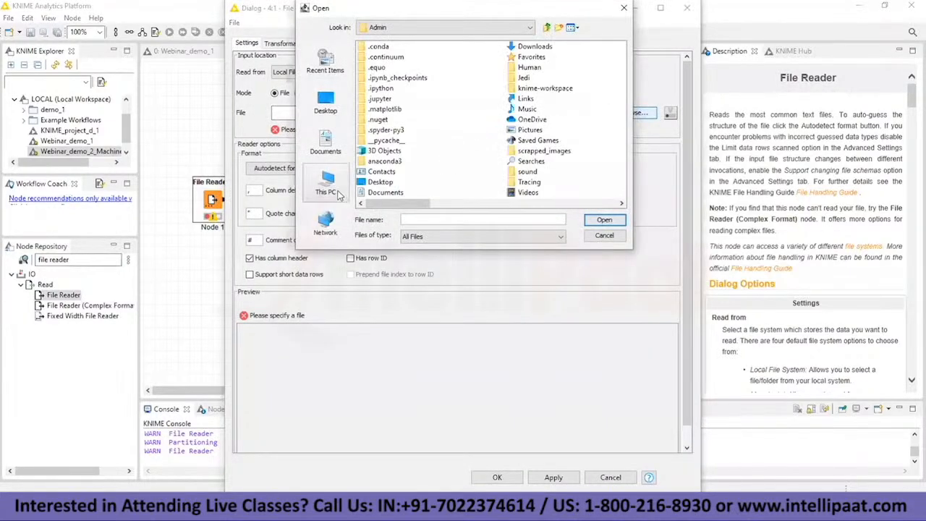
left_click(329, 109)
scroll(435, 148, "down", 5)
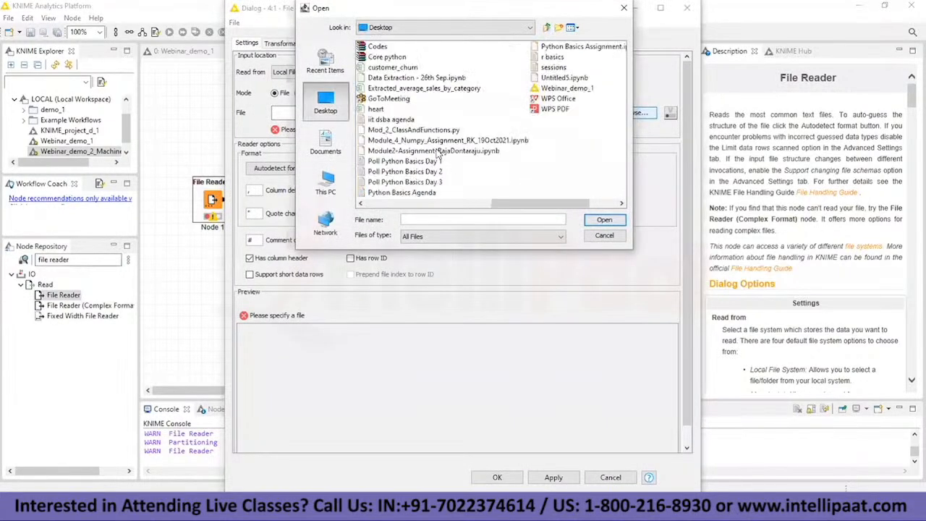
scroll(404, 161, "up", 2)
scroll(404, 161, "down", 4)
scroll(404, 161, "up", 2)
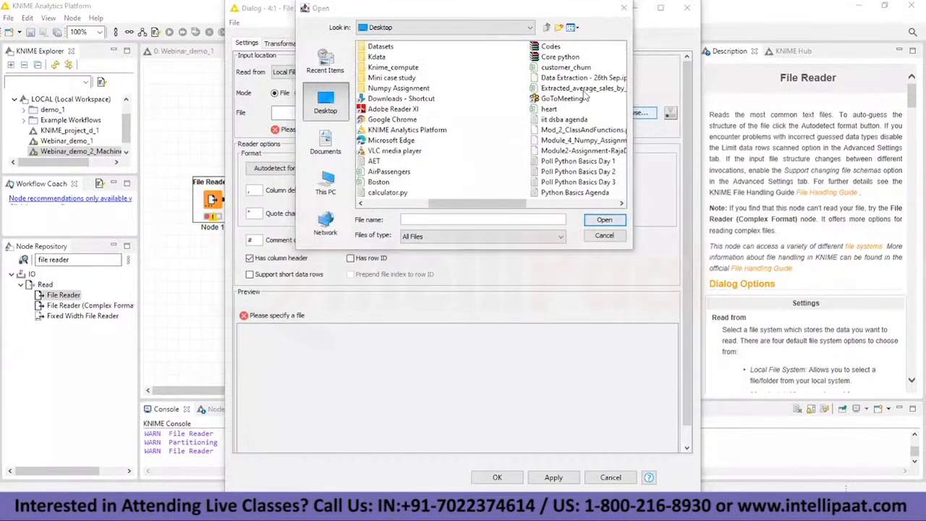
double_click(384, 58)
left_click(391, 47)
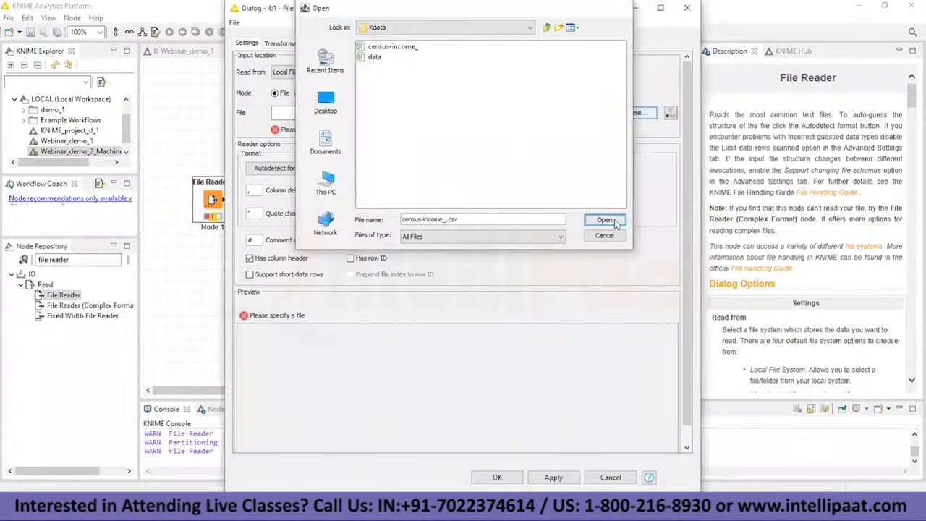
left_click(612, 220)
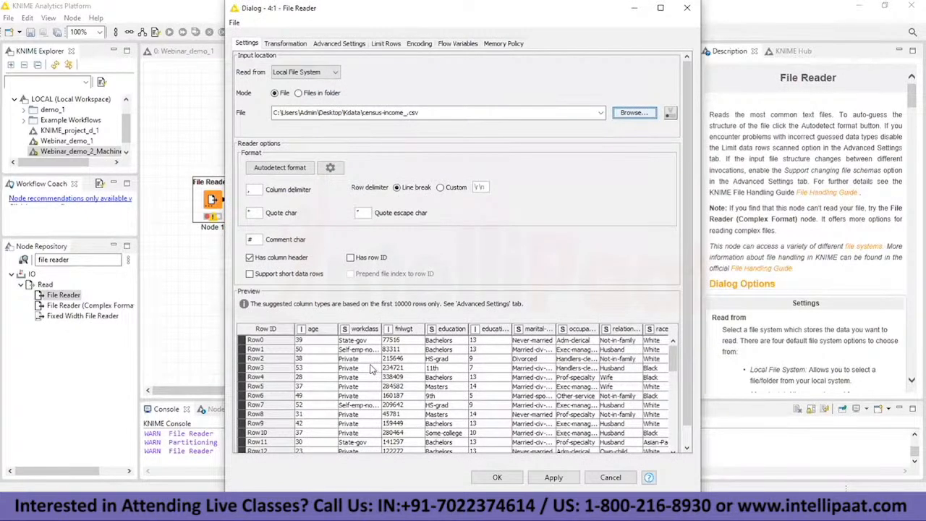
Step: Look through the census data preview and accept the File Reader configuration
scroll(371, 369, "down", 4)
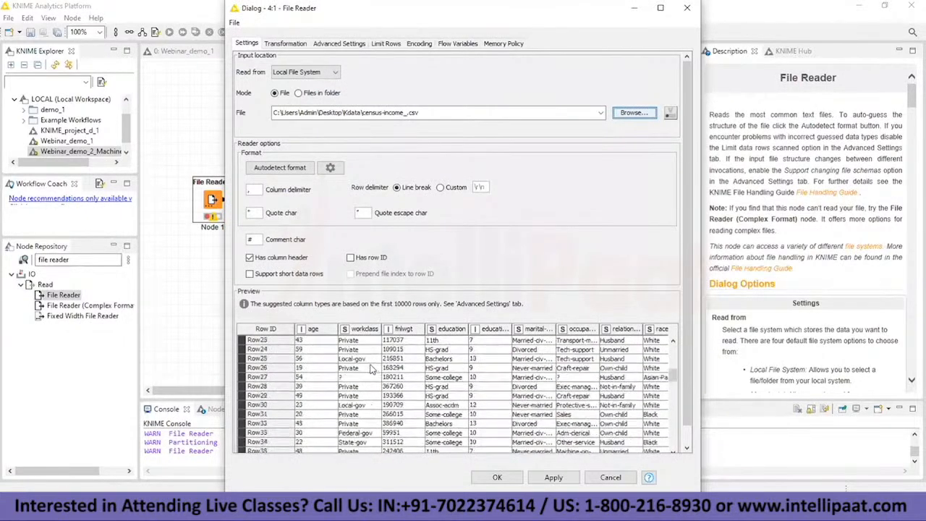
scroll(370, 369, "down", 13)
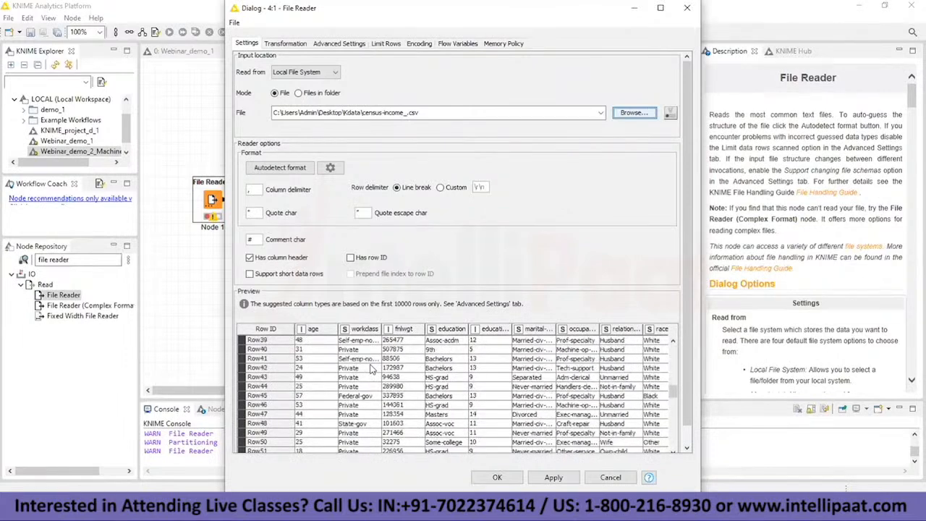
scroll(370, 369, "down", 4)
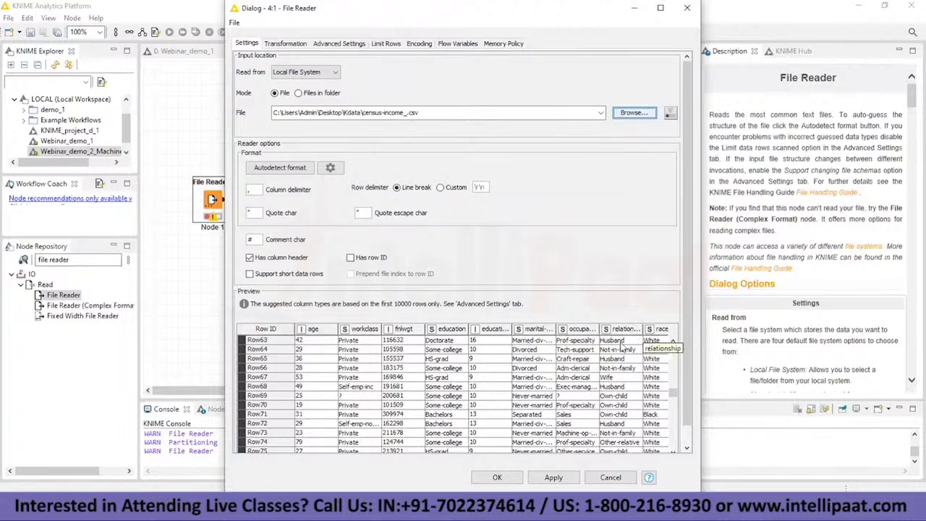
left_click_drag(673, 394, 673, 346)
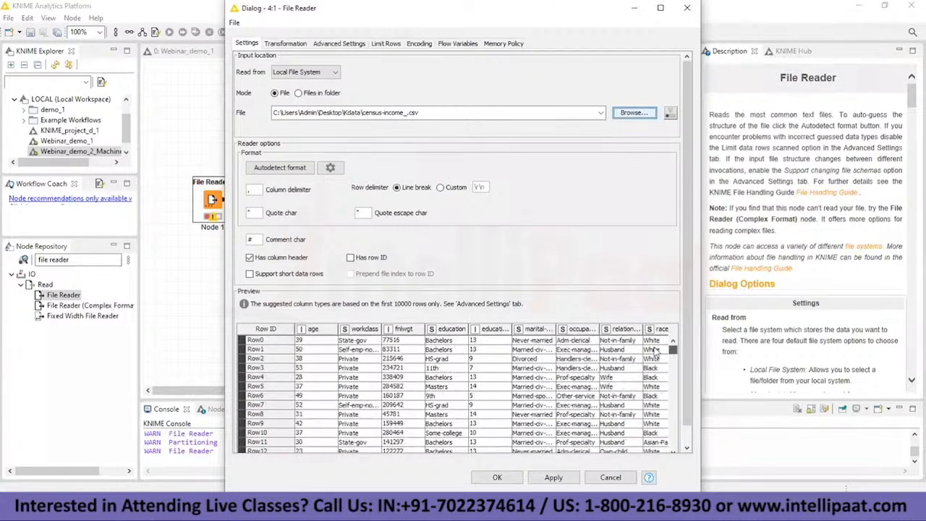
left_click(497, 478)
Step: Execute the File Reader node and open its output file table
right_click(209, 216)
left_click(246, 222)
right_click(212, 200)
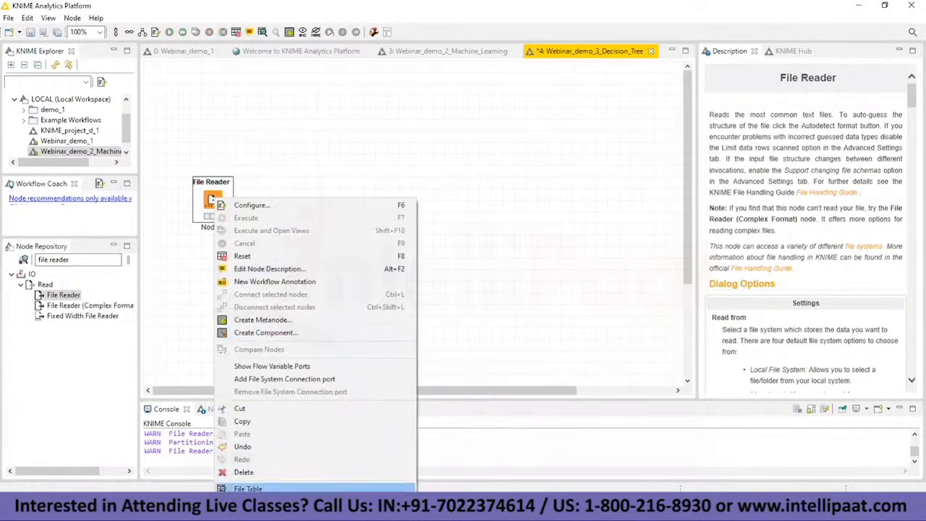
left_click(290, 488)
Step: Examine the file table's columns from age to Income, widening the education-num column, and minimize the table window
left_click_drag(389, 412, 590, 413)
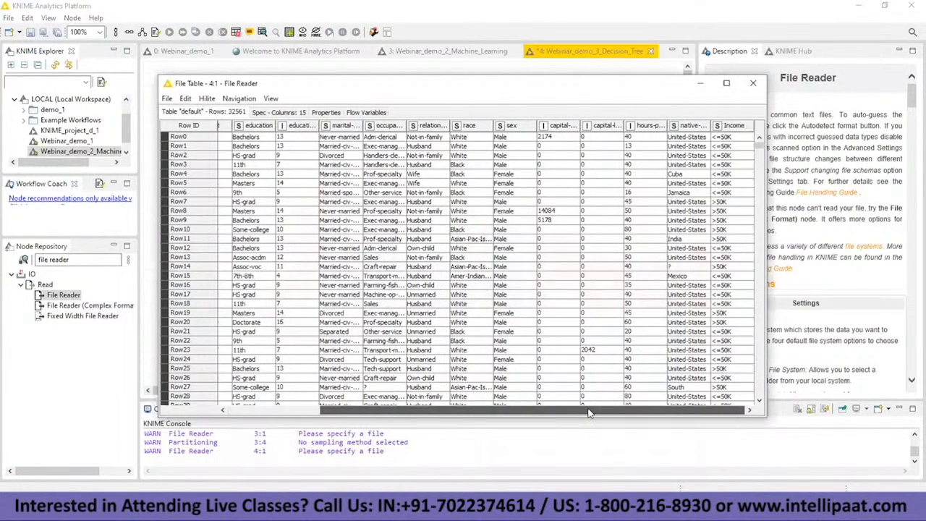
left_click_drag(588, 413, 355, 412)
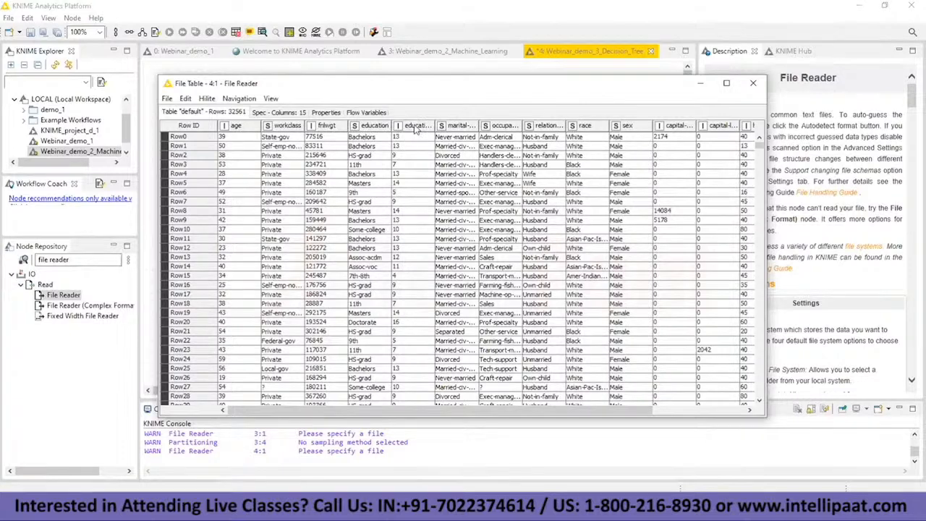
double_click(436, 127)
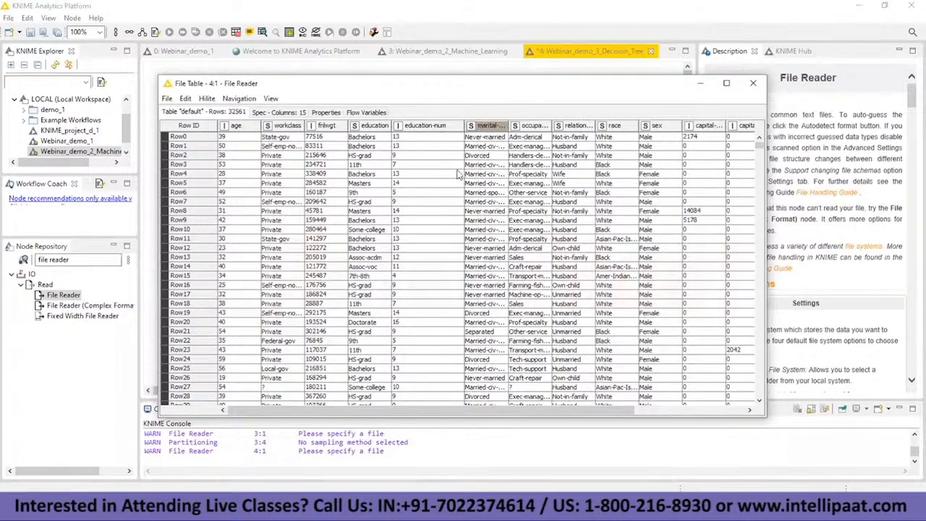
left_click_drag(473, 410, 637, 393)
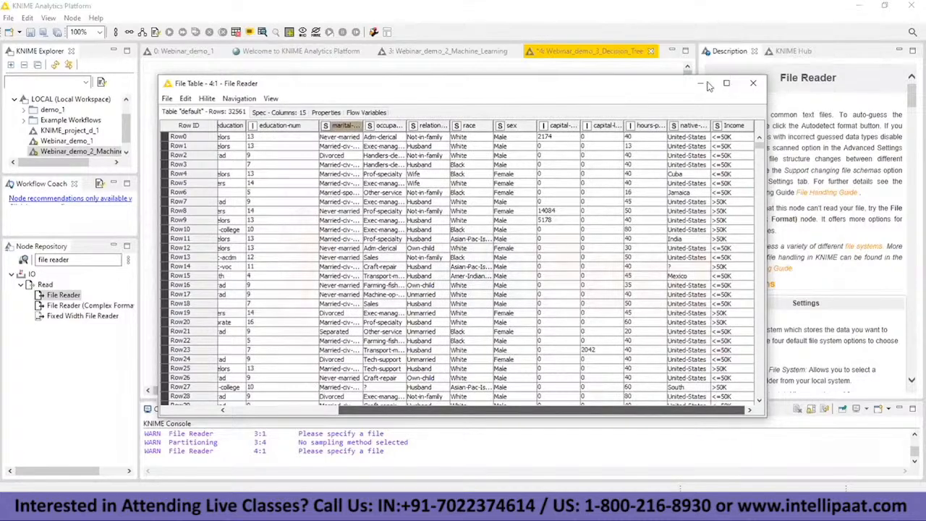
left_click_drag(657, 96, 268, 174)
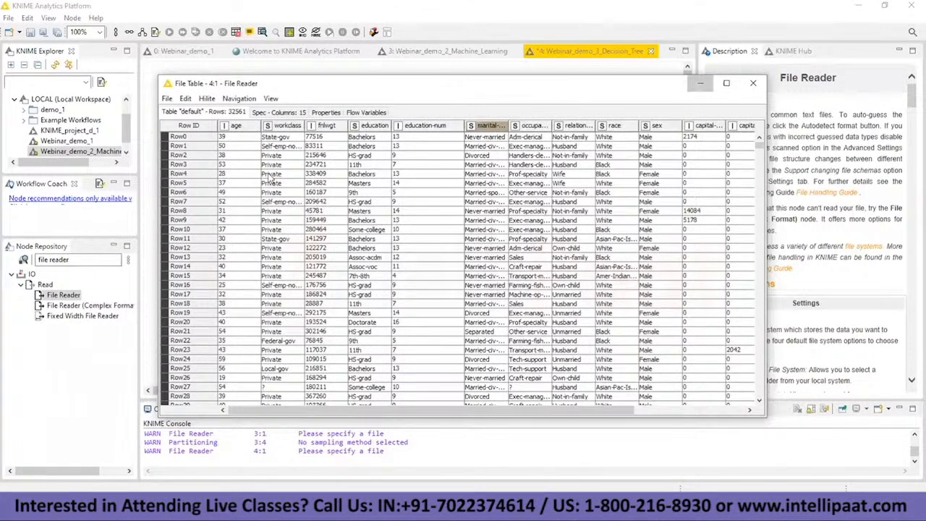
left_click(701, 83)
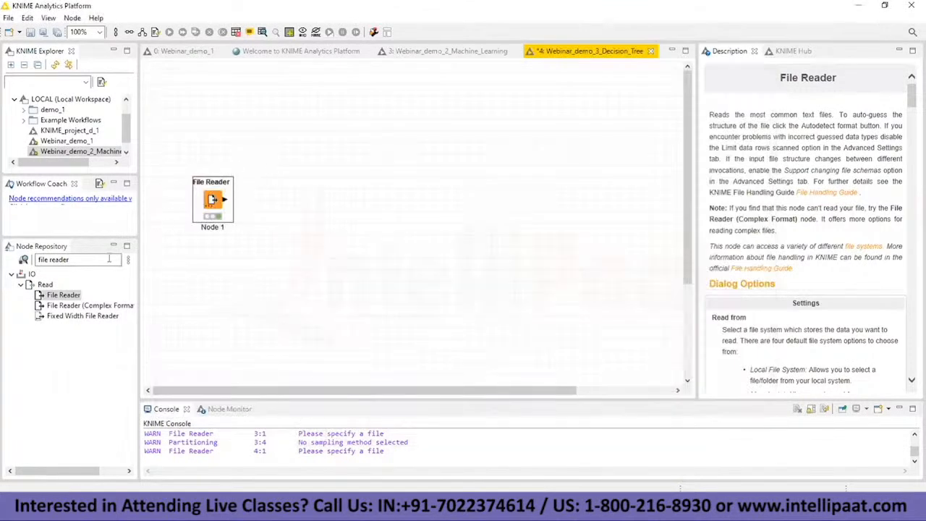
Step: Add a Partitioning node beside the File Reader and connect the File Reader's output to its input
triple_click(109, 259)
type("pra")
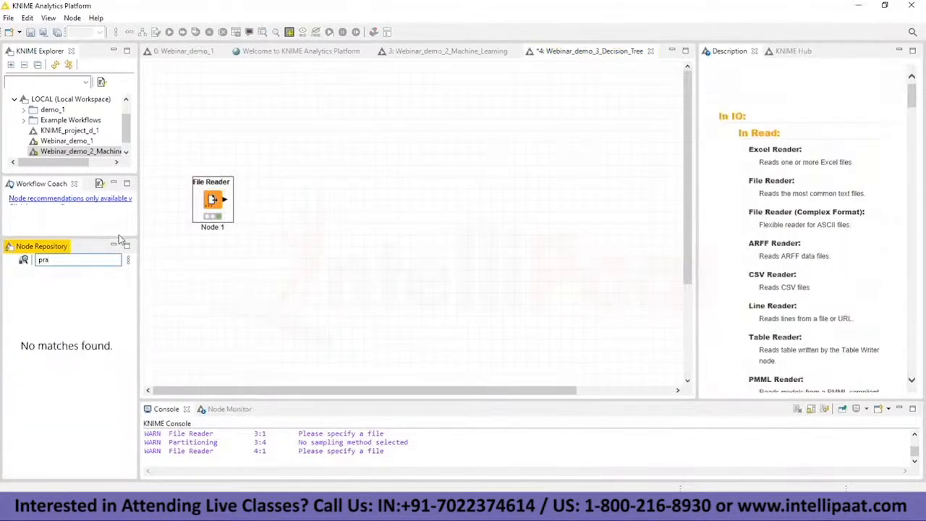
key("BackSpace")
key("BackSpace")
type("artio")
key("BackSpace")
key("BackSpace")
left_click_drag(76, 305, 320, 180)
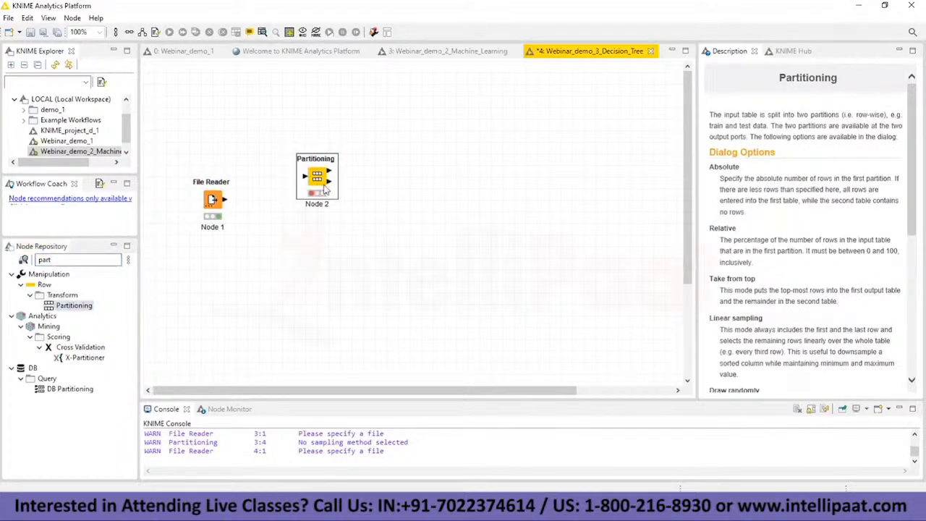
left_click(225, 201)
left_click_drag(226, 199, 307, 178)
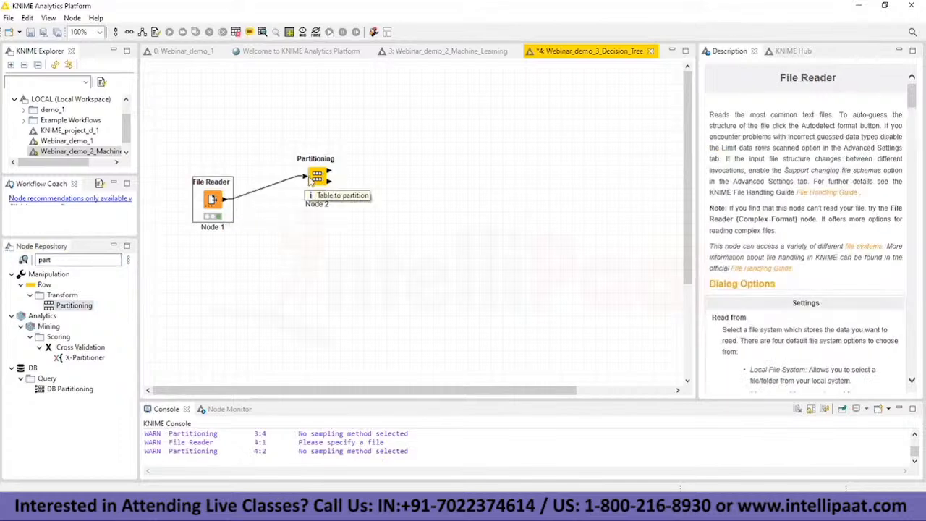
Step: Configure the Partitioning node with a relative first partition of 70% drawn randomly, and accept the settings
right_click(320, 183)
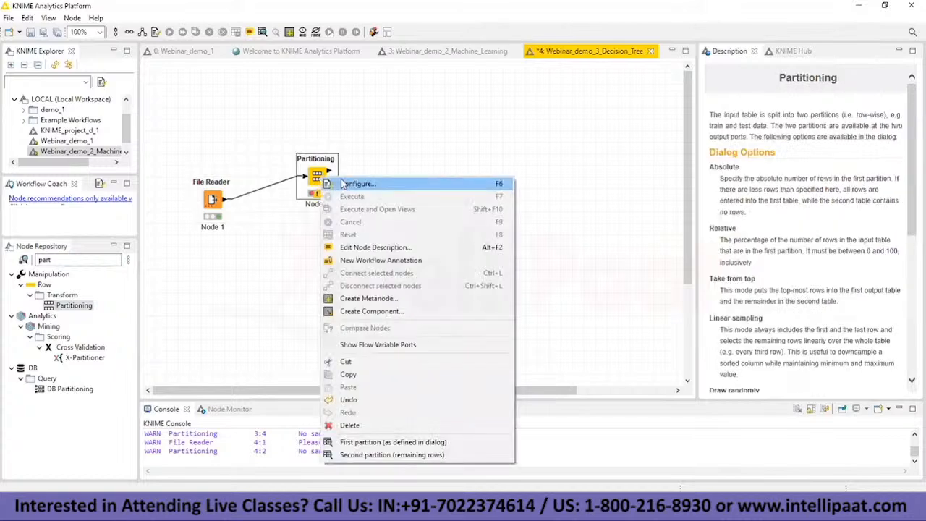
left_click(342, 182)
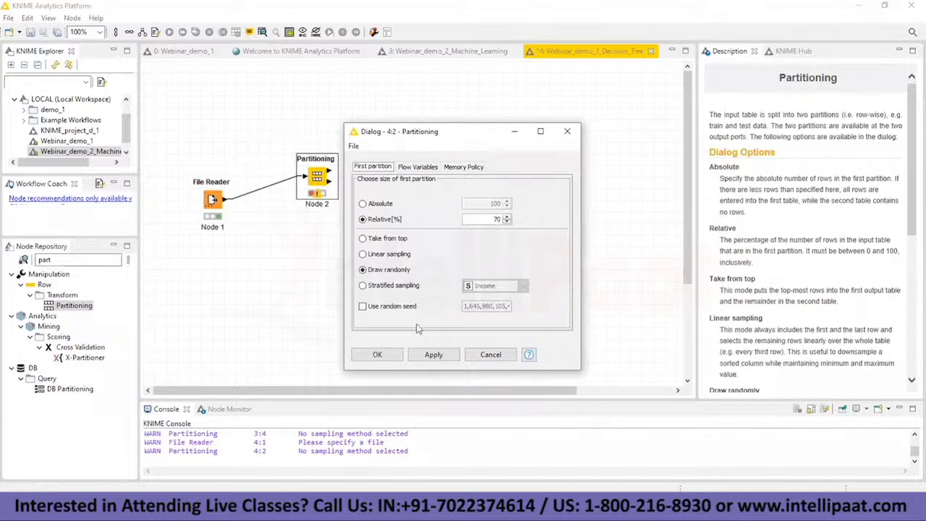
left_click(373, 286)
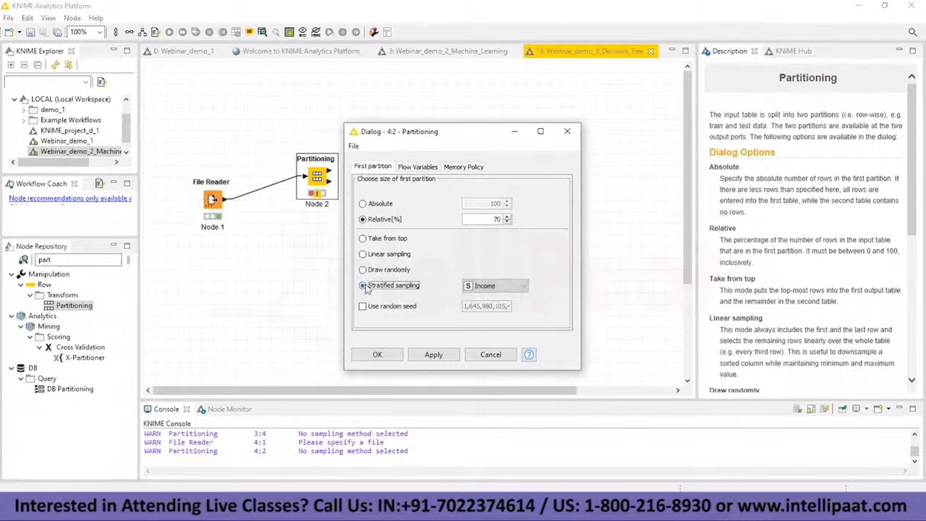
left_click(523, 288)
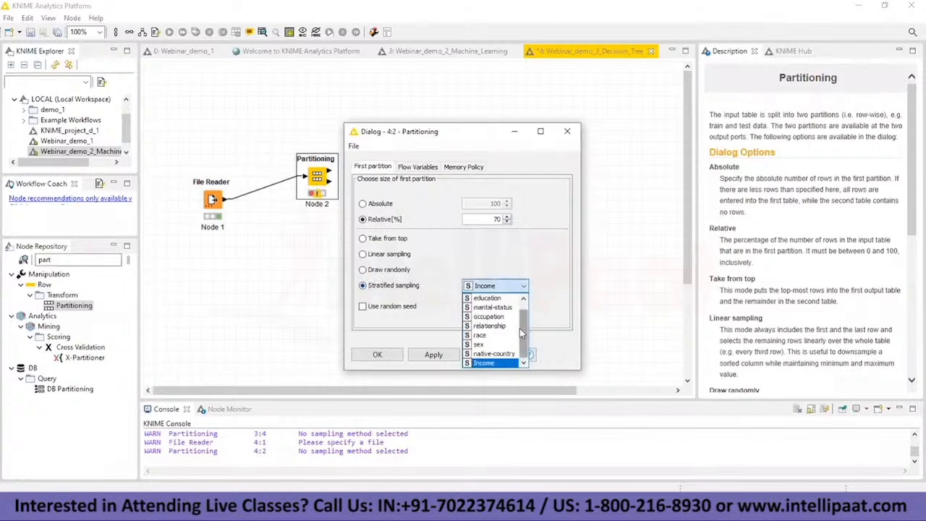
left_click_drag(519, 328, 521, 306)
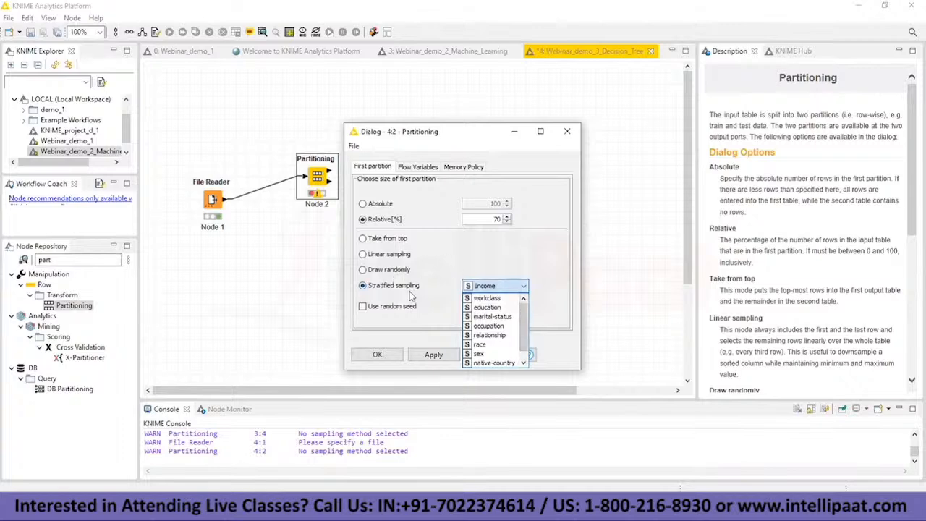
left_click(387, 278)
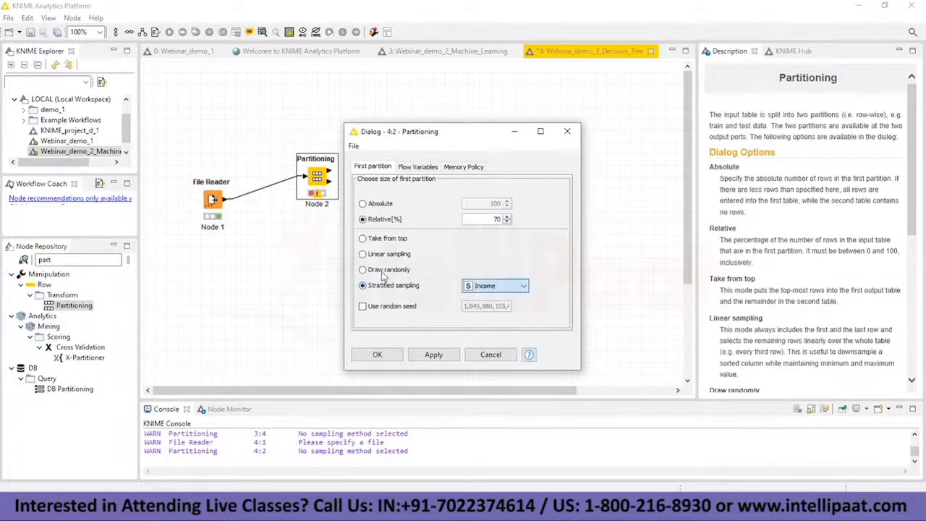
left_click(362, 271)
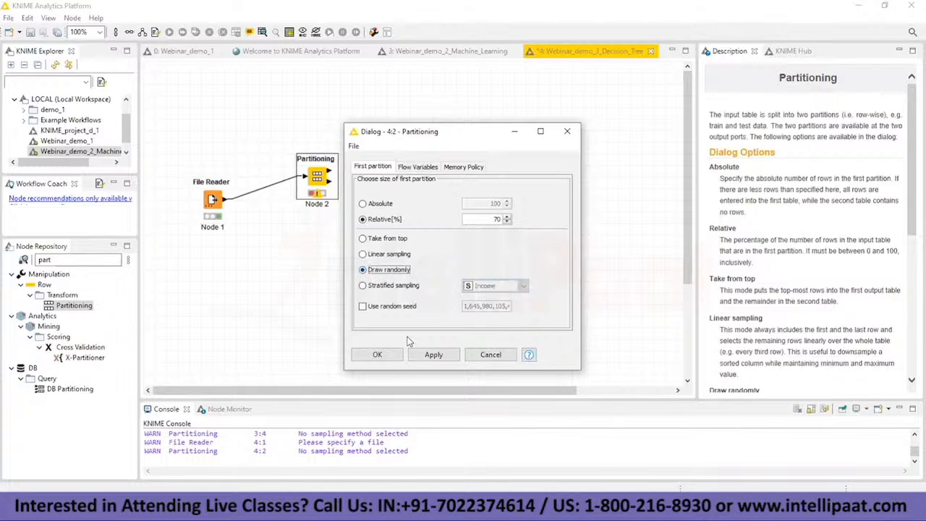
left_click(377, 354)
Step: Execute the Partitioning node, look through its first partition table and close the table
right_click(320, 181)
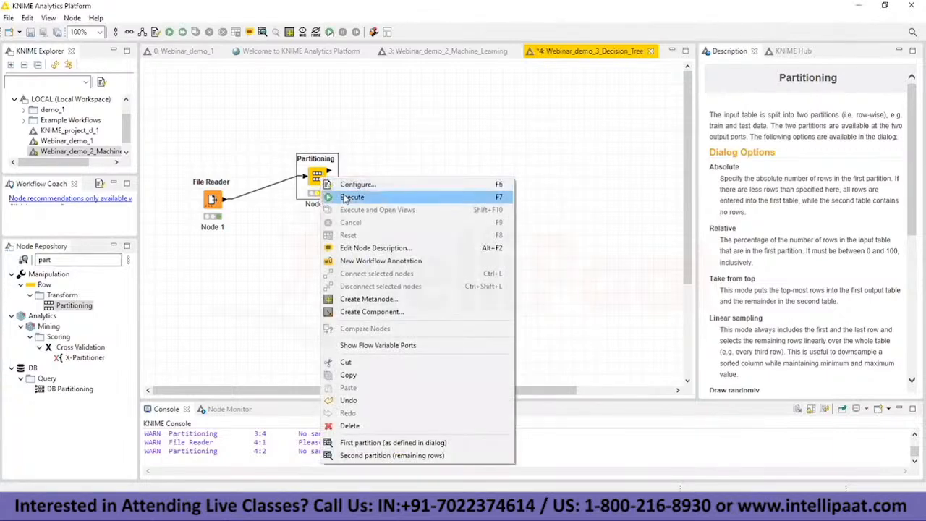
left_click(346, 197)
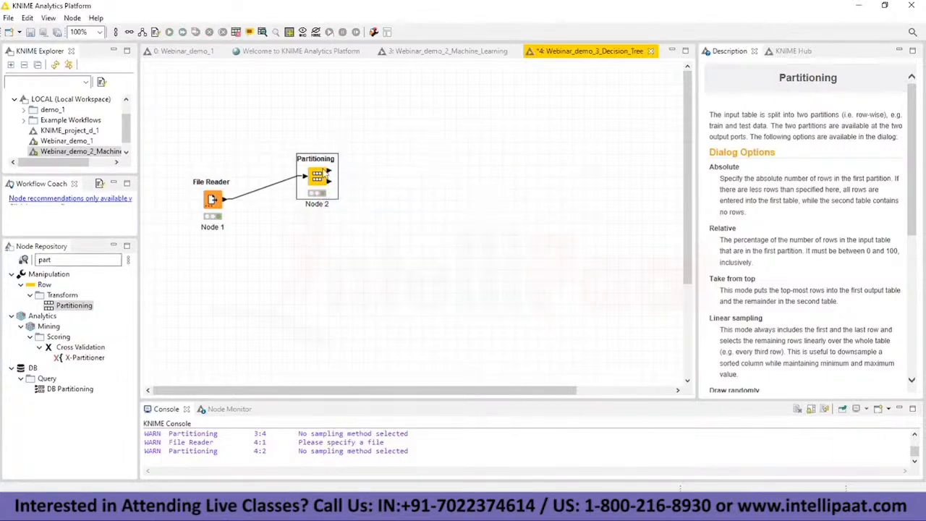
right_click(318, 175)
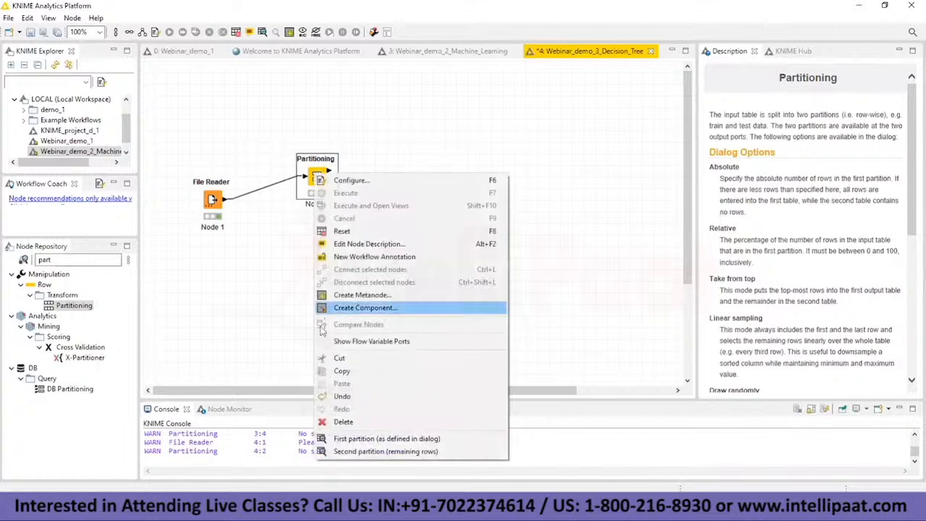
left_click(383, 438)
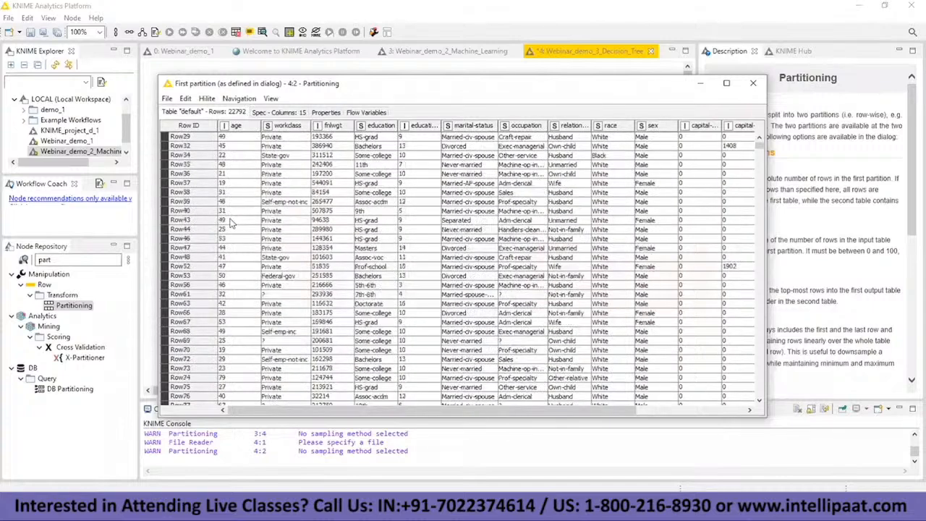
scroll(230, 220, "down", 5)
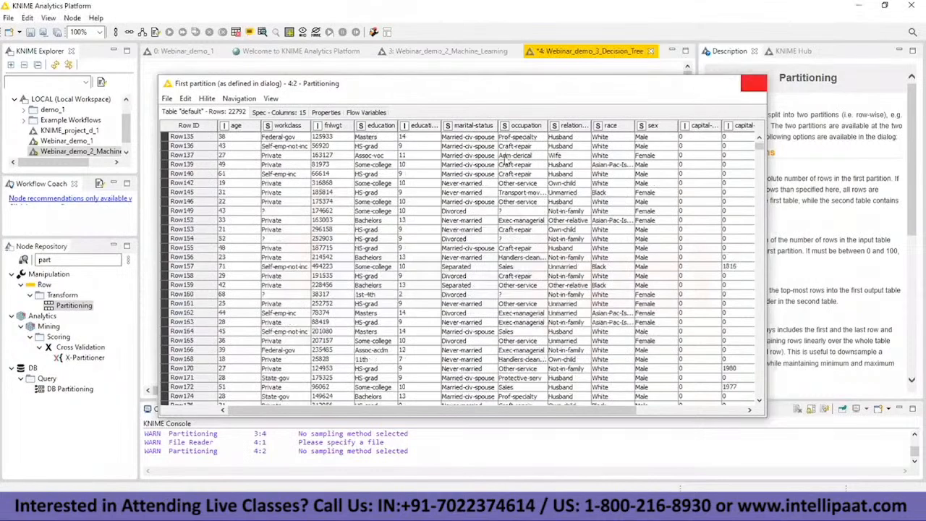
left_click(753, 82)
Step: Check the size of the second partition table against the File Reader's full file table
right_click(301, 169)
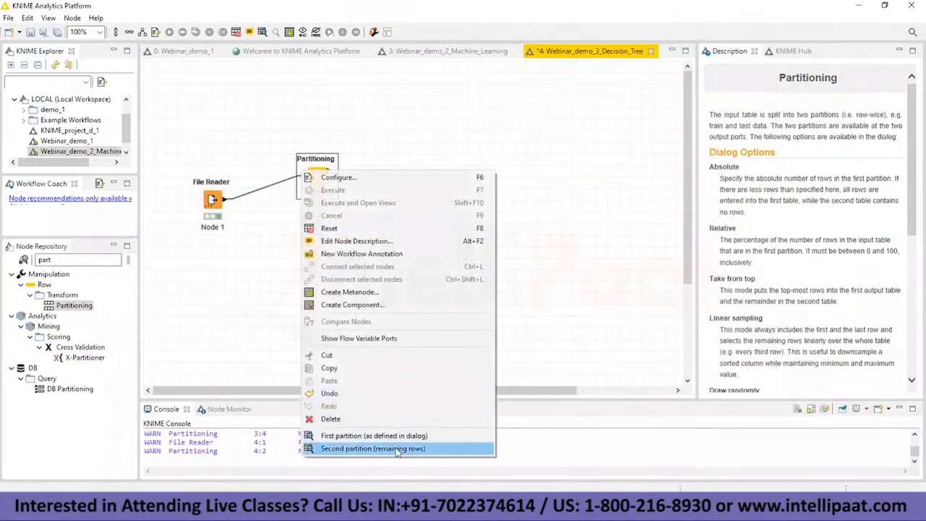
left_click(362, 448)
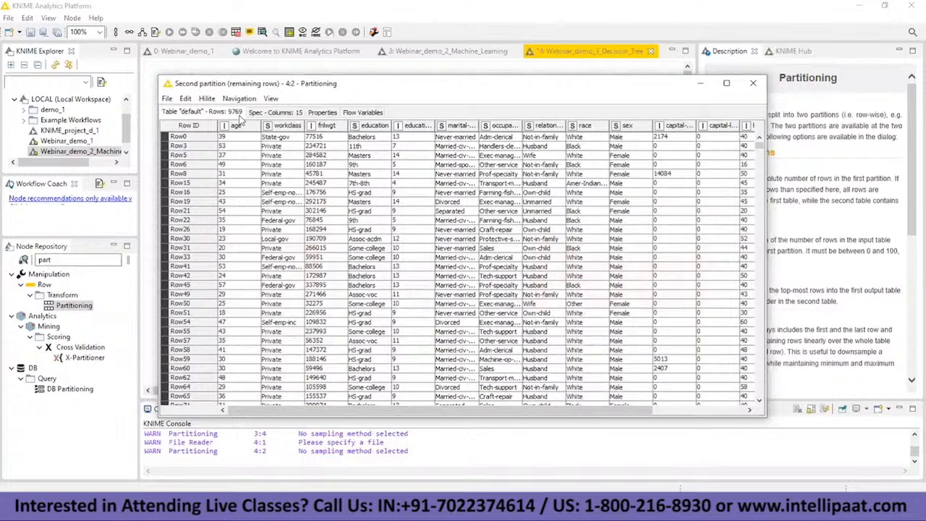
left_click(700, 83)
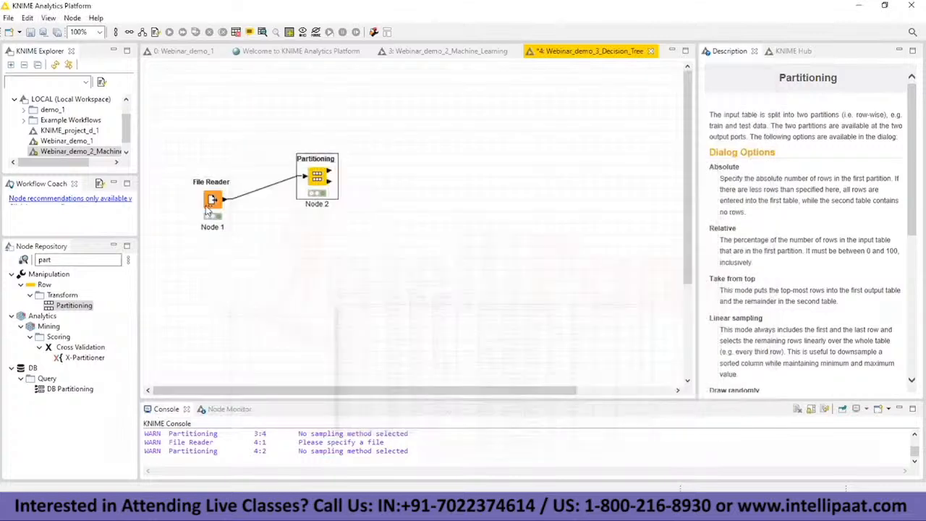
mouse_move(330, 175)
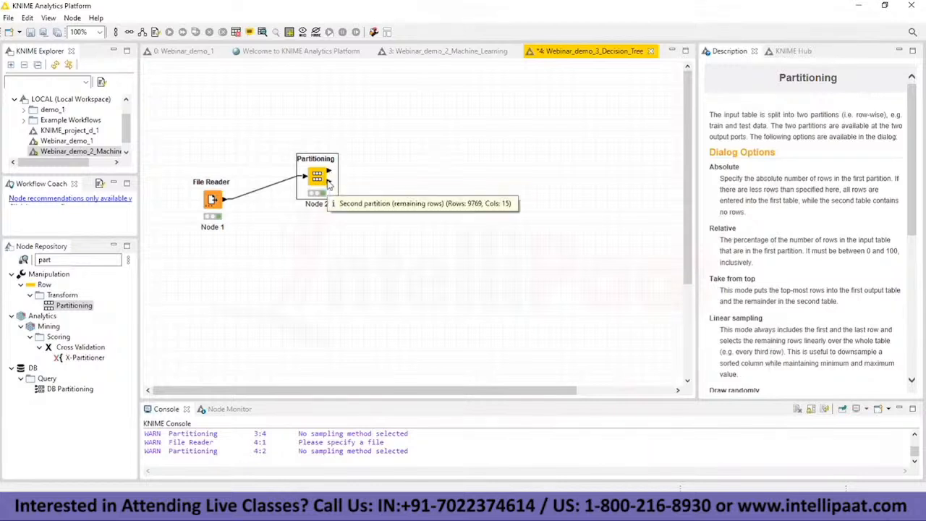
right_click(212, 201)
left_click(290, 489)
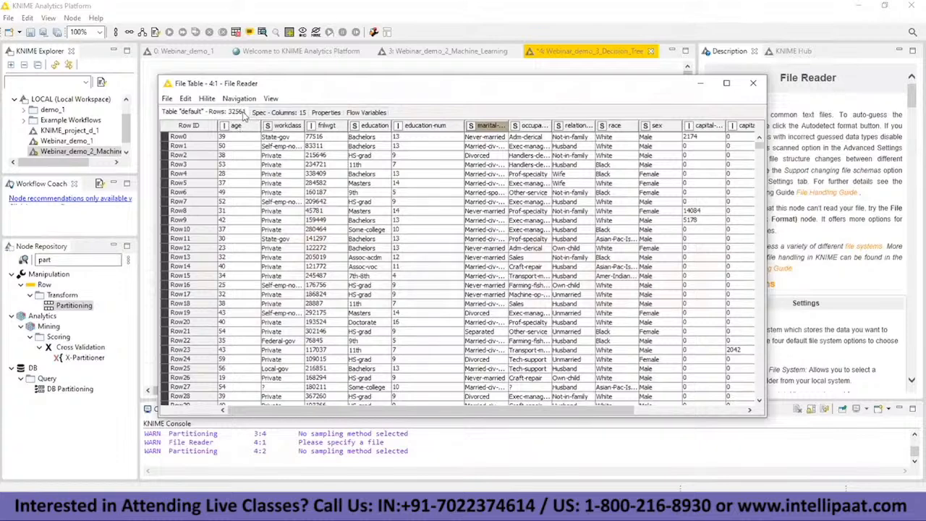
left_click(752, 85)
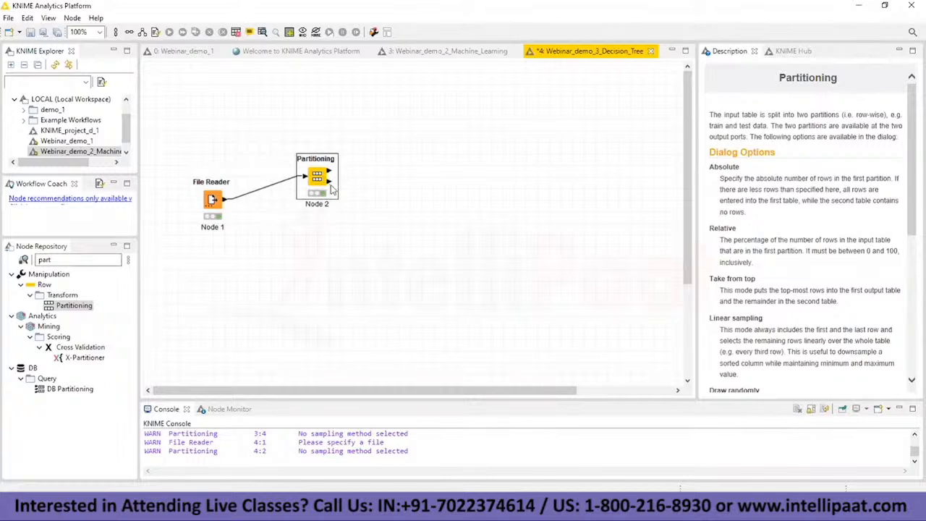
Step: Move the Partitioning node farther from the File Reader and insert a Color Manager node on their connection, accepting the downstream reset
left_click_drag(331, 188, 402, 189)
left_click(62, 260)
key("BackSpace")
key("BackSpace")
key("BackSpace")
key("BackSpace")
type("co")
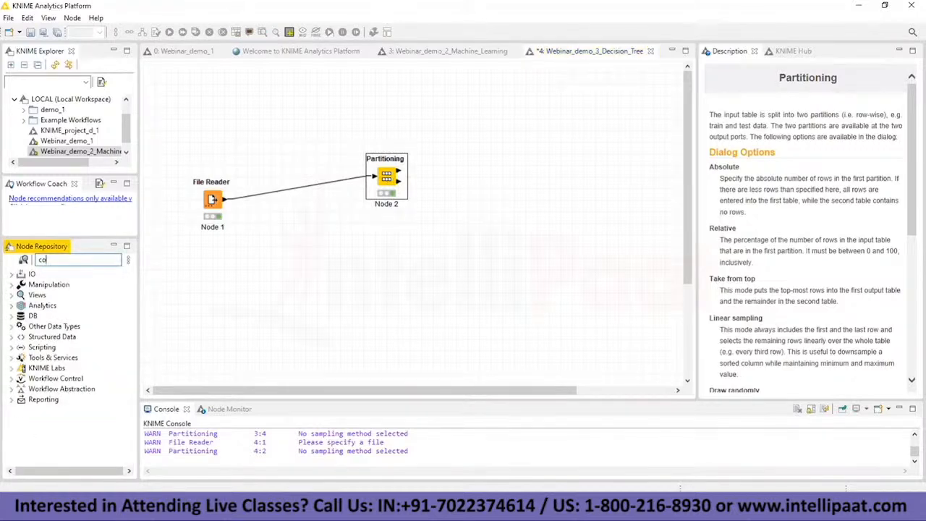
type("lor")
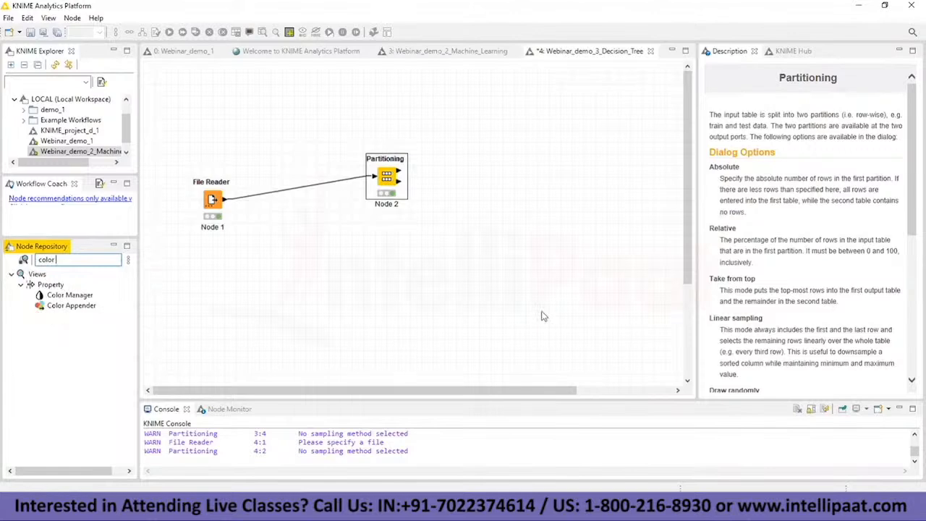
left_click_drag(69, 297, 296, 196)
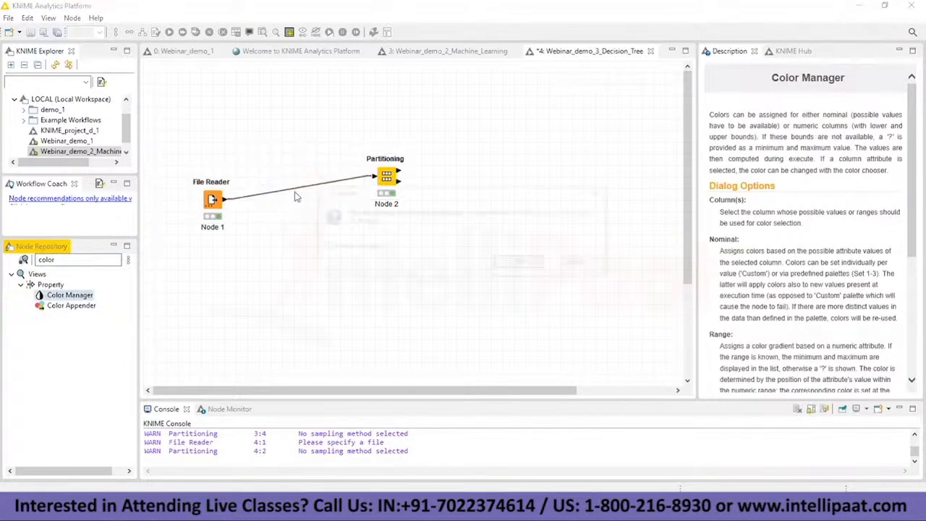
left_click(522, 264)
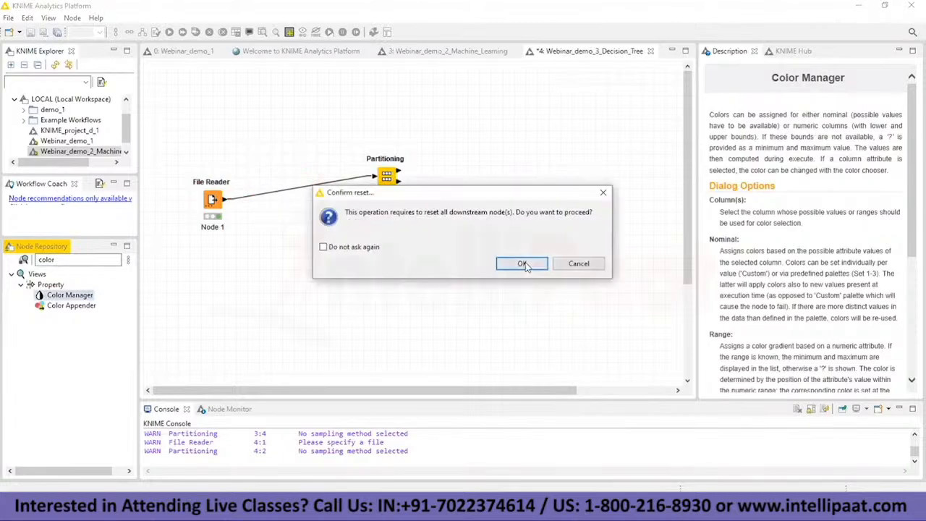
left_click(523, 265)
Step: Configure the Color Manager to assign colors by the Income column and execute the node
right_click(297, 182)
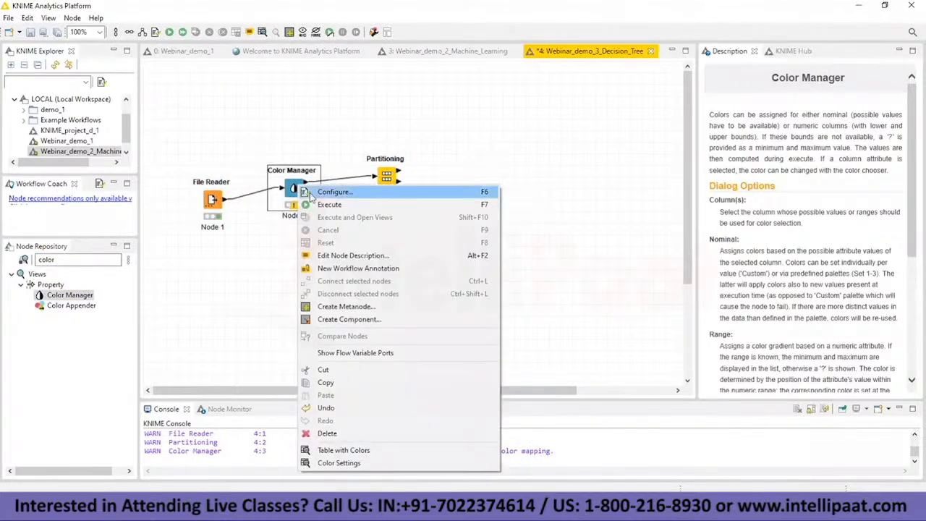
left_click(311, 194)
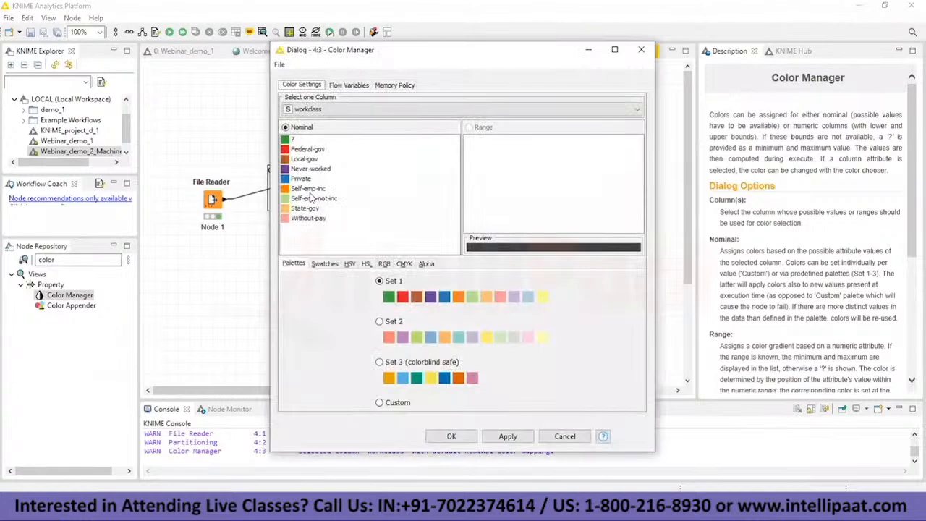
left_click(329, 110)
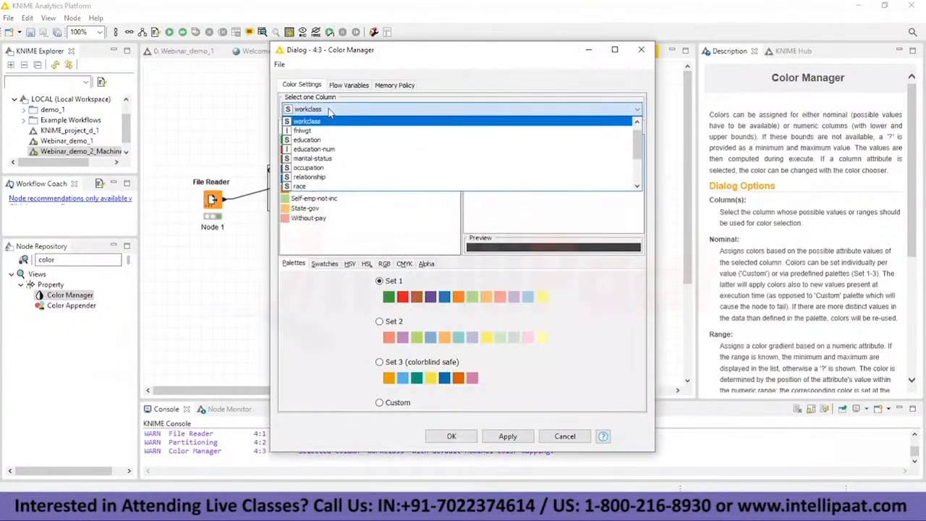
scroll(329, 174, "down", 2)
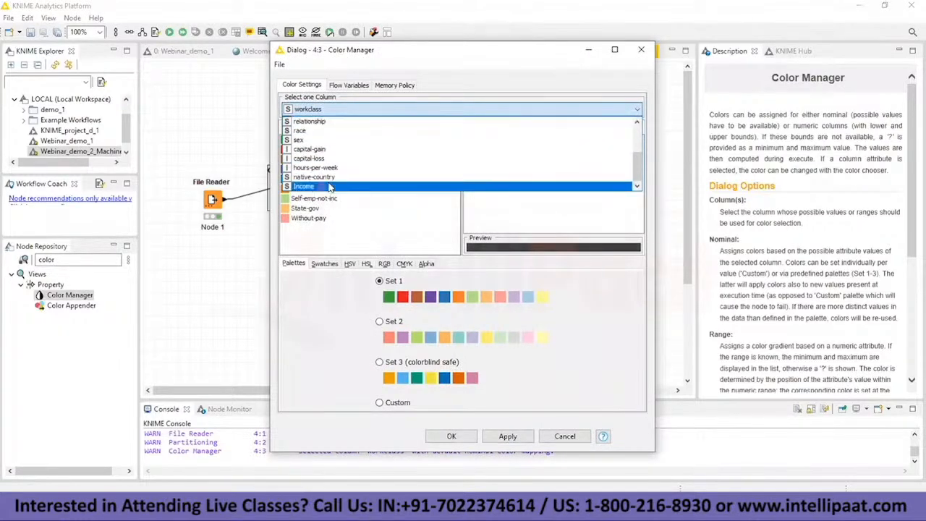
left_click(330, 187)
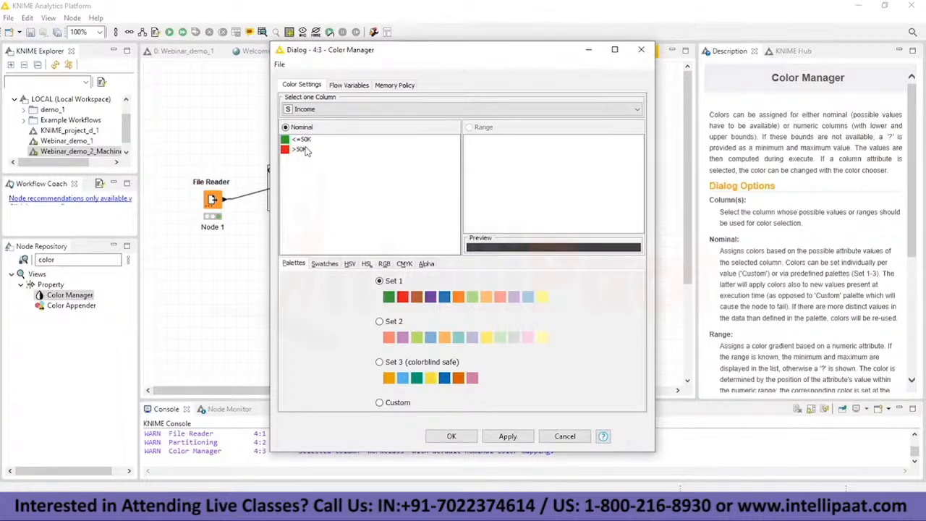
left_click(453, 436)
right_click(305, 187)
left_click(332, 207)
Step: Accept the Partitioning node's 70% random split again, execute the node and open its first partition table
right_click(388, 173)
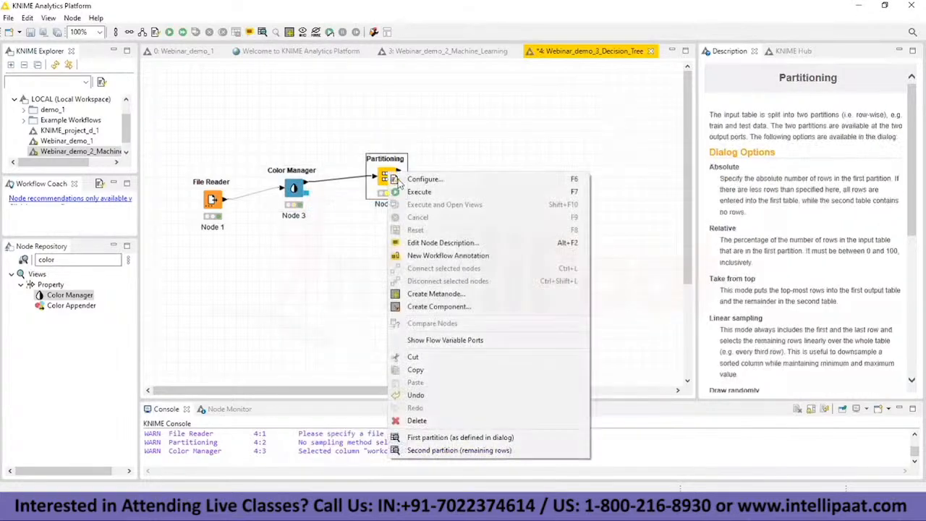
left_click(416, 180)
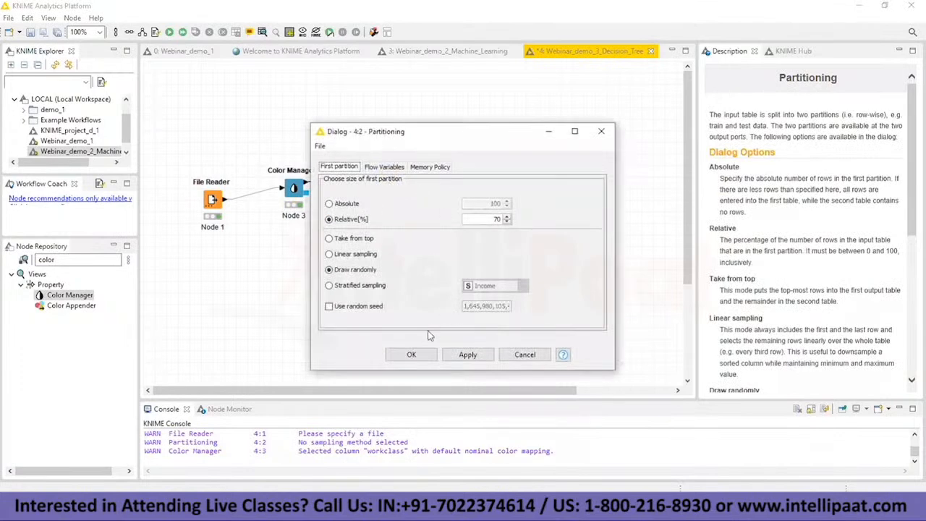
left_click(411, 355)
right_click(398, 167)
left_click(442, 425)
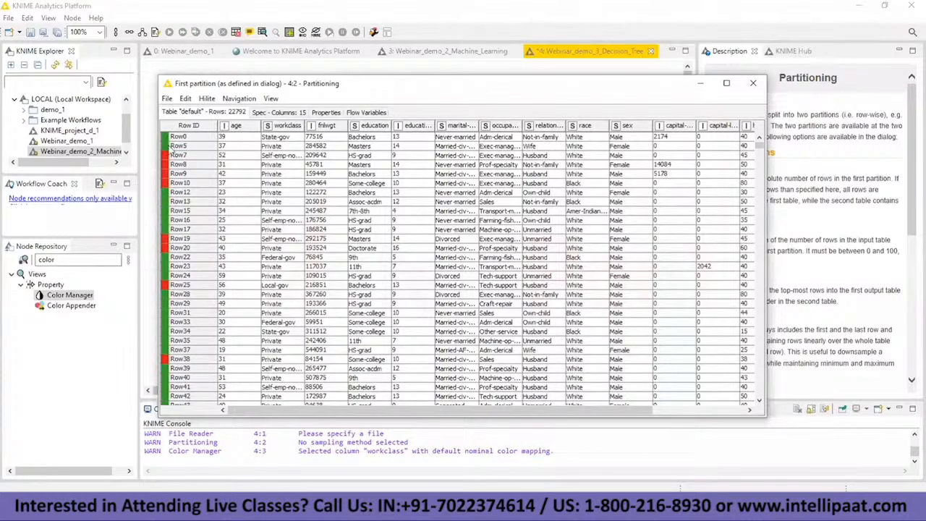
Step: Compare the row color markers with the Income column in the first partition table, and close the table
left_click_drag(446, 411, 521, 412)
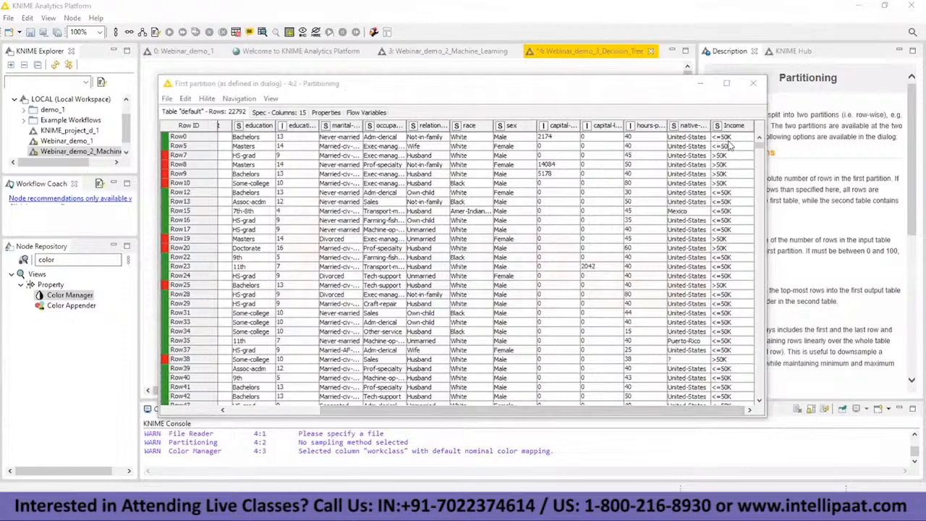
left_click(186, 156)
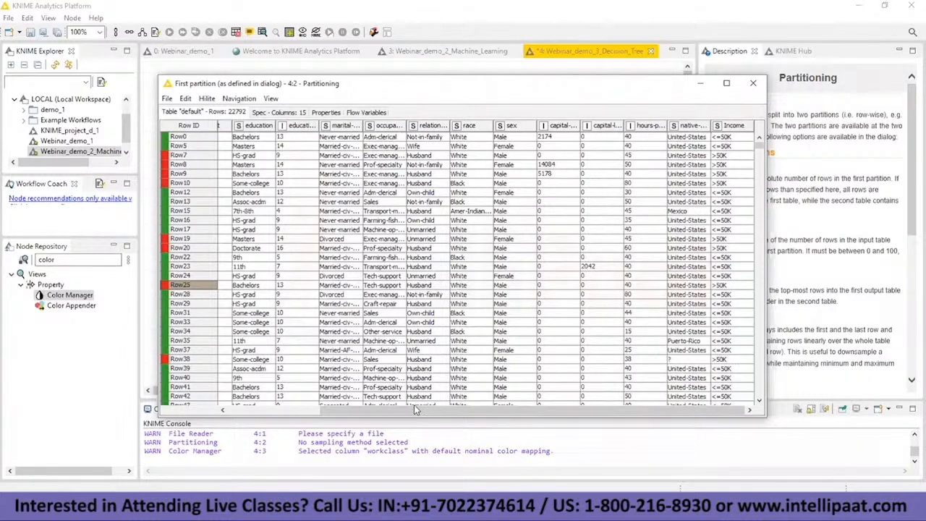
left_click_drag(415, 404, 294, 401)
left_click(397, 349)
left_click_drag(382, 410, 284, 409)
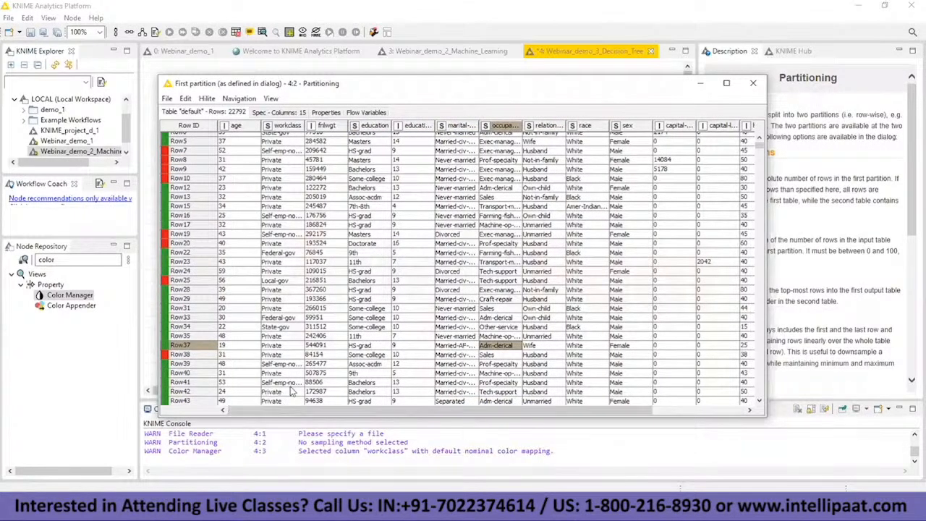
left_click(753, 83)
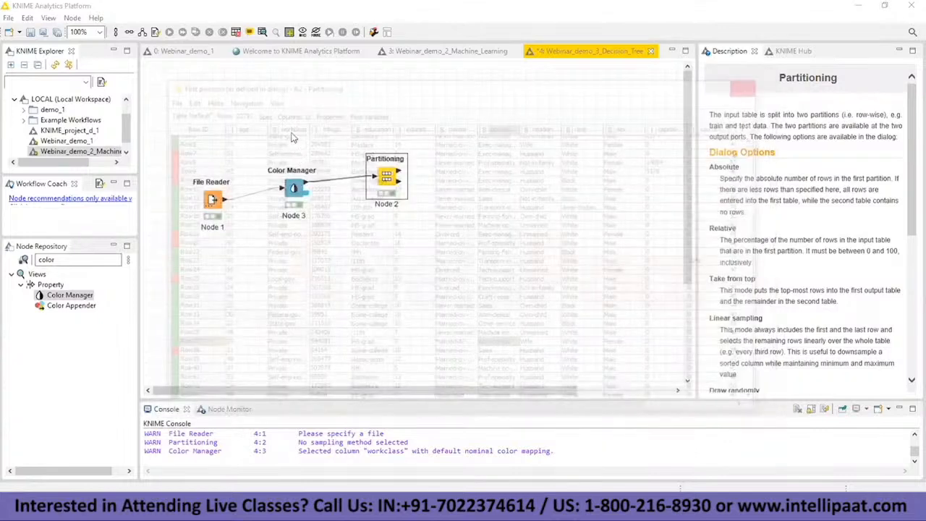
Step: Spread the workflow out by moving the Color Manager node upward and the File Reader node slightly down and away from it
left_click_drag(293, 186, 283, 127)
left_click_drag(212, 200, 190, 212)
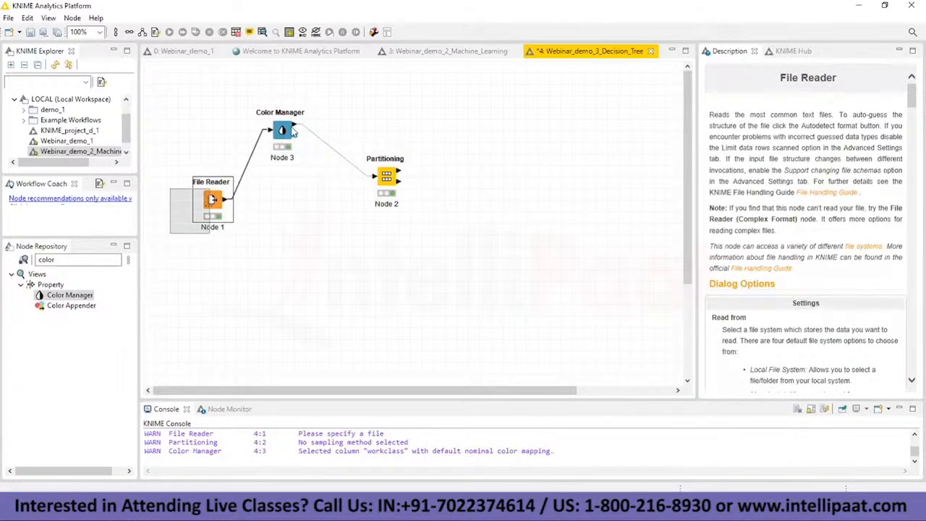
right_click(293, 133)
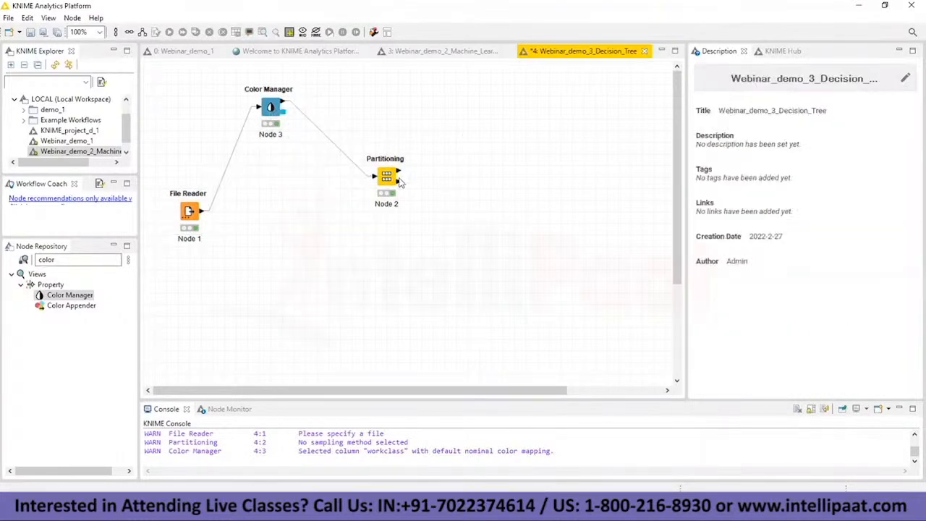
mouse_move(398, 178)
Step: Search the node repository for "Decision tree", add a Decision Tree Learner node, and rearrange the nodes so it sits beside the Partitioning node
left_click(95, 262)
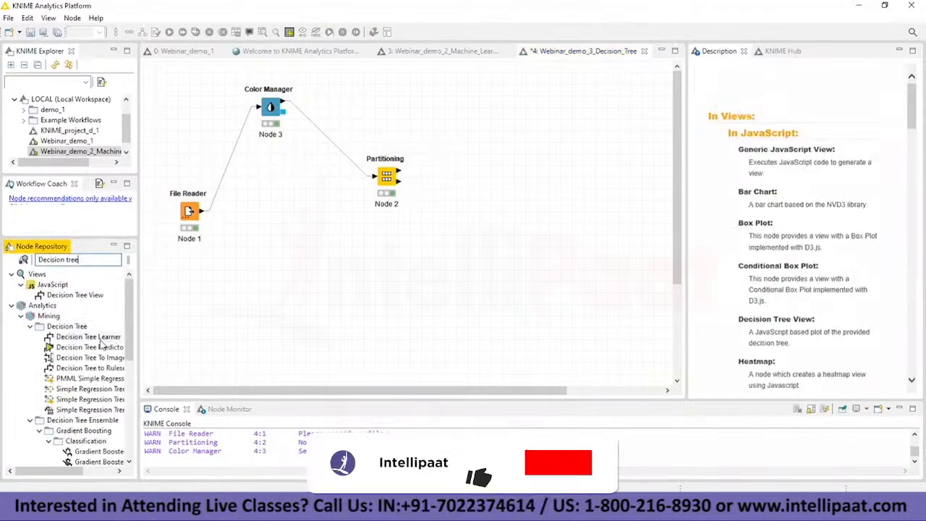
left_click_drag(100, 338, 466, 235)
left_click_drag(270, 109, 270, 233)
left_click_drag(185, 209, 152, 163)
left_click_drag(386, 176, 317, 153)
left_click_drag(463, 228, 395, 159)
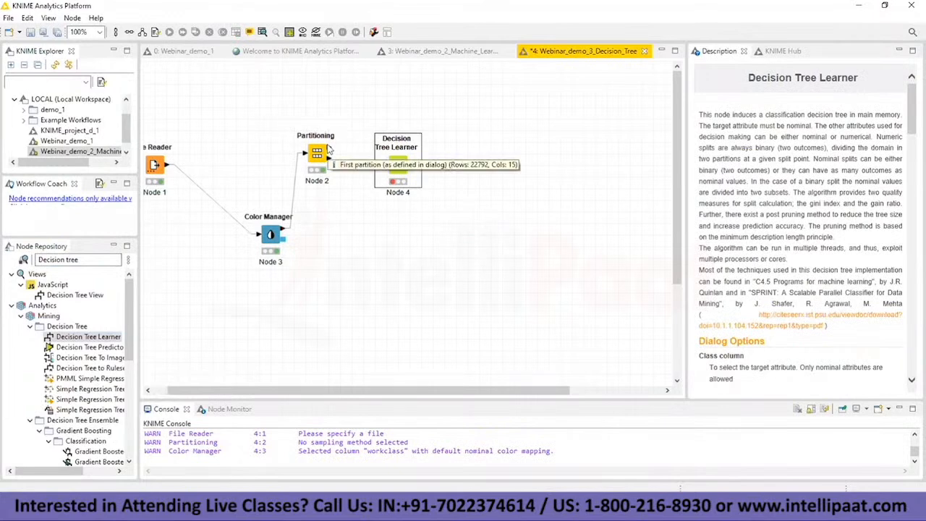
Step: Connect the Partitioning node's first partition output to the Decision Tree Learner, move the learner slightly up and open its configuration
left_click_drag(332, 149, 397, 170)
left_click(406, 141)
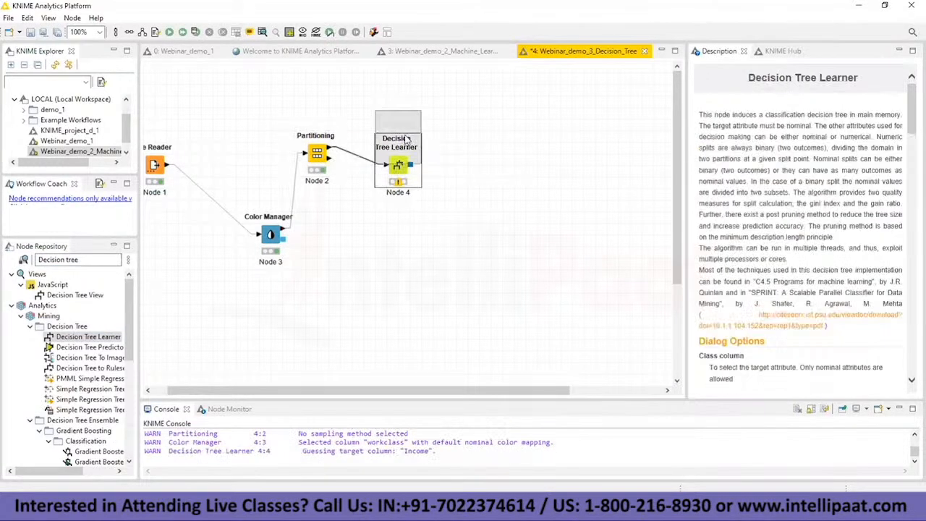
left_click_drag(406, 140, 406, 140)
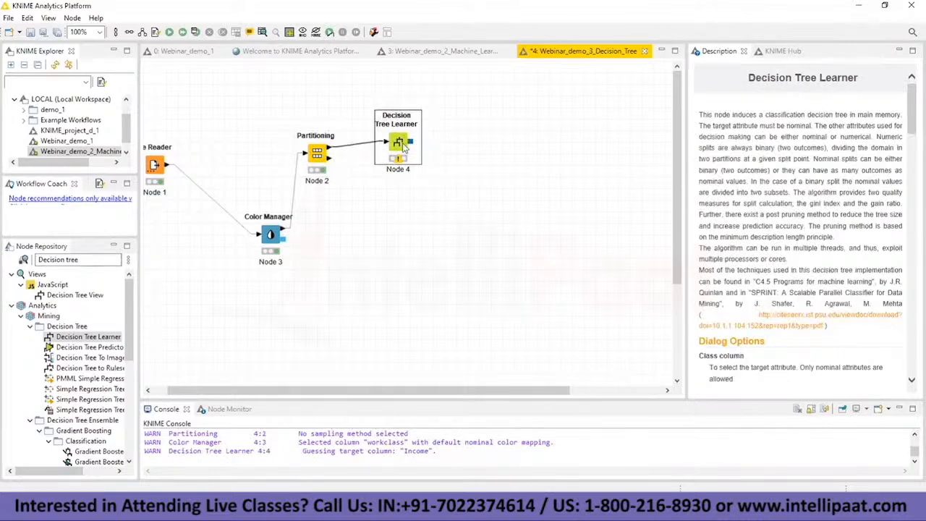
right_click(404, 145)
left_click(421, 151)
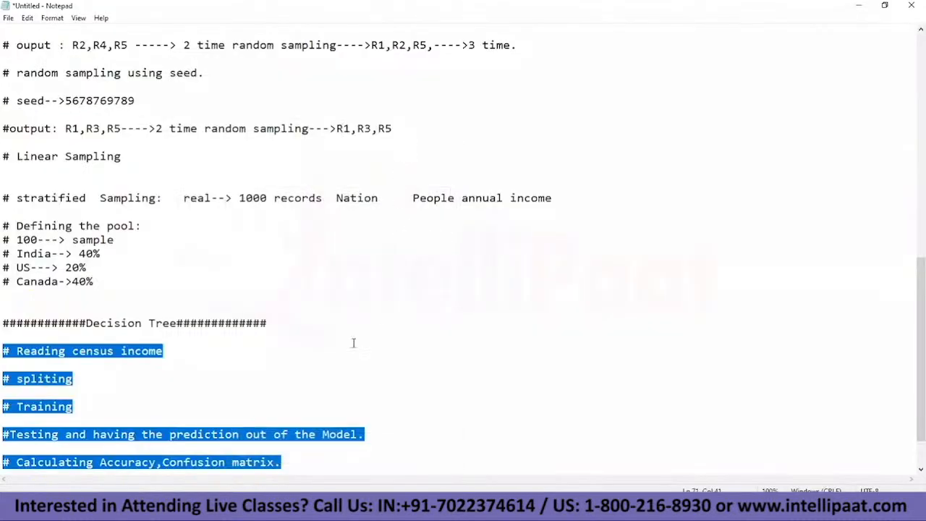
Step: In the Notepad notes, add under the Decision Tree heading "# Problem Classify whether the person is having income more than 50 k dollars"
left_click(229, 383)
type("# ")
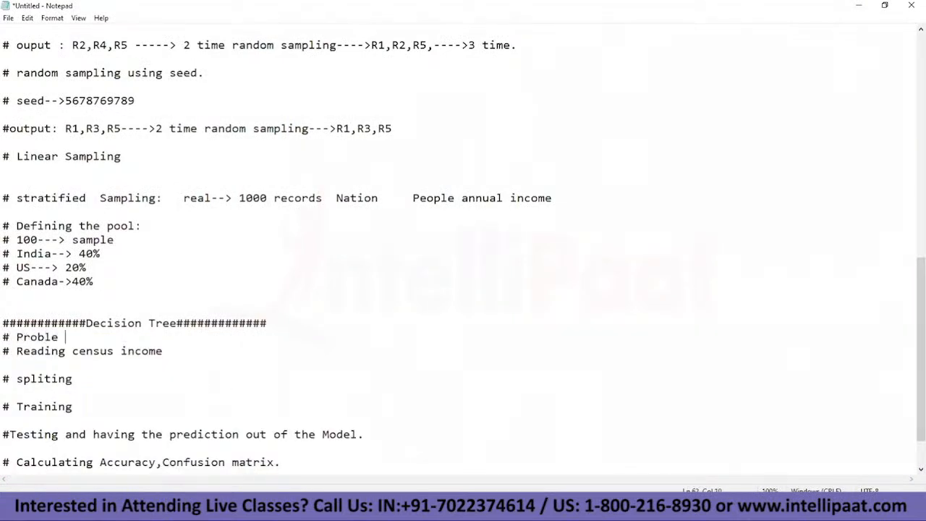
type("Problem Classify whether")
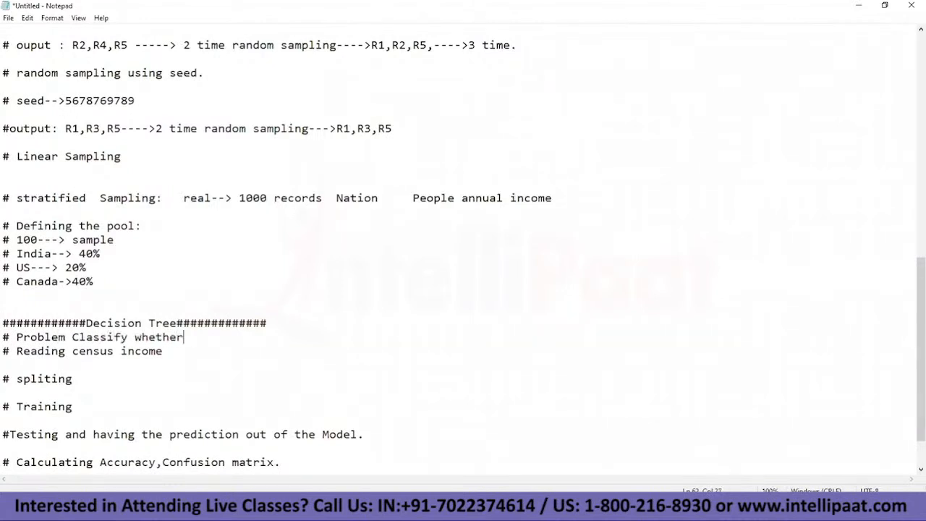
type(" the person is ")
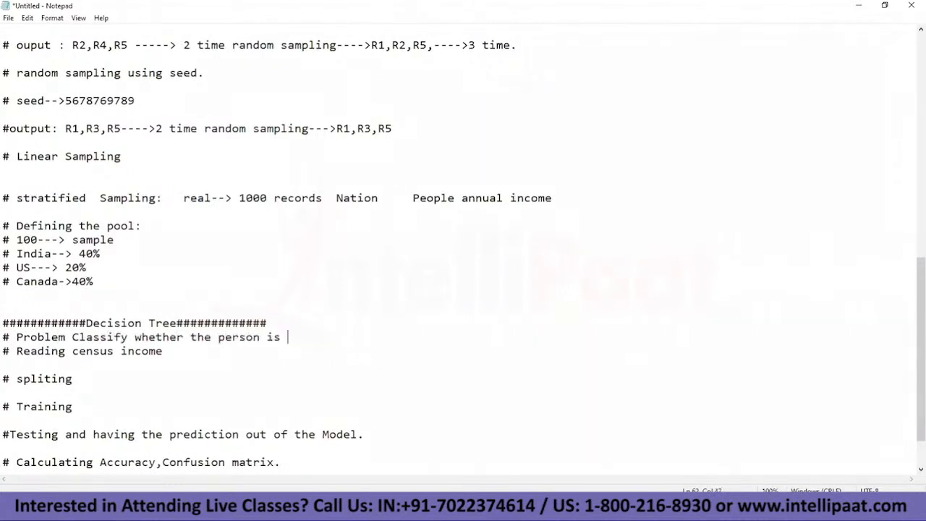
type("having income more than")
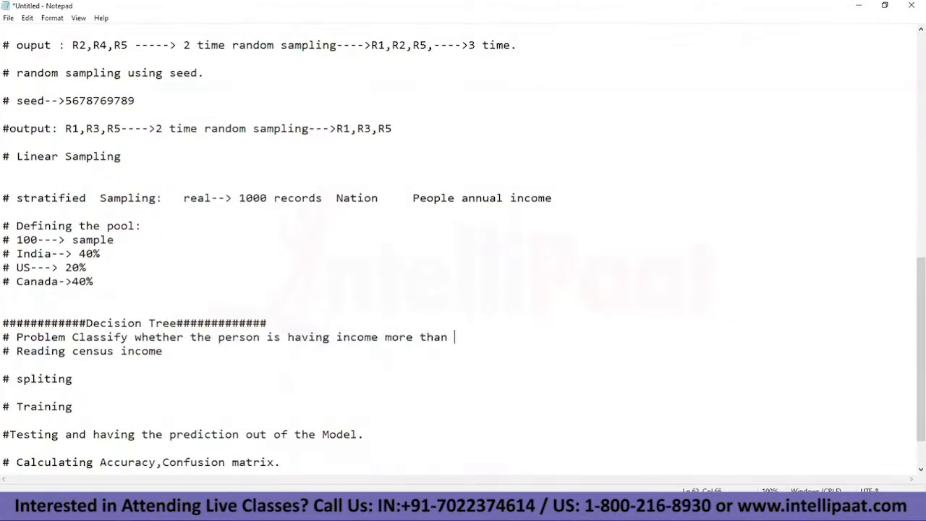
type(" 50 k dollars")
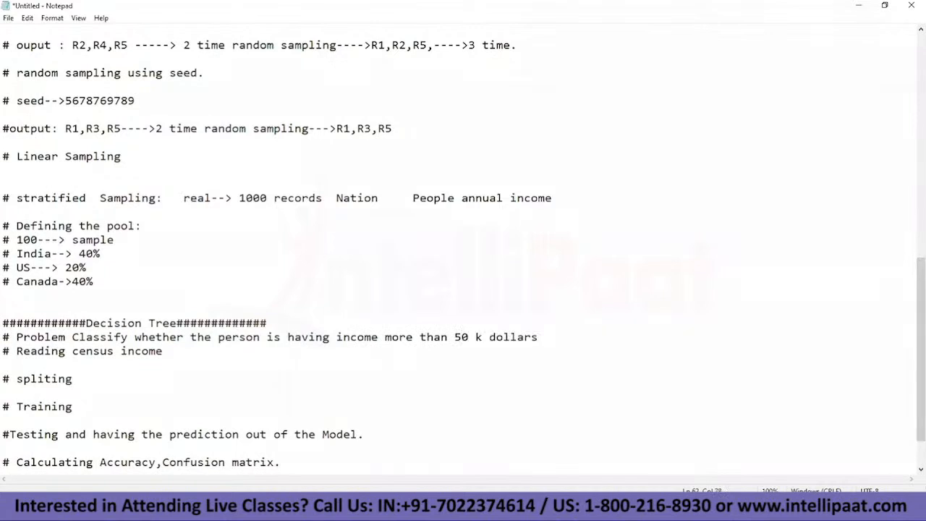
type(" or less than or equal")
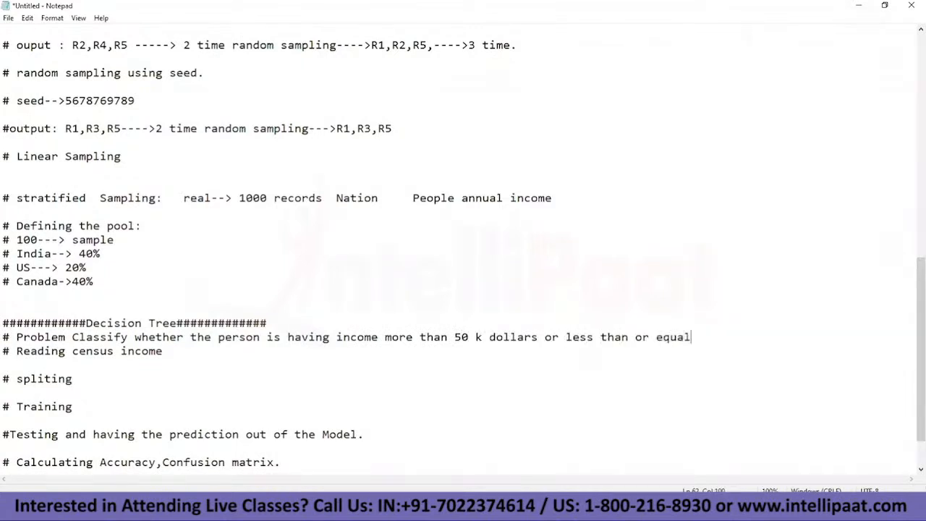
type(" to 50 K dollars.")
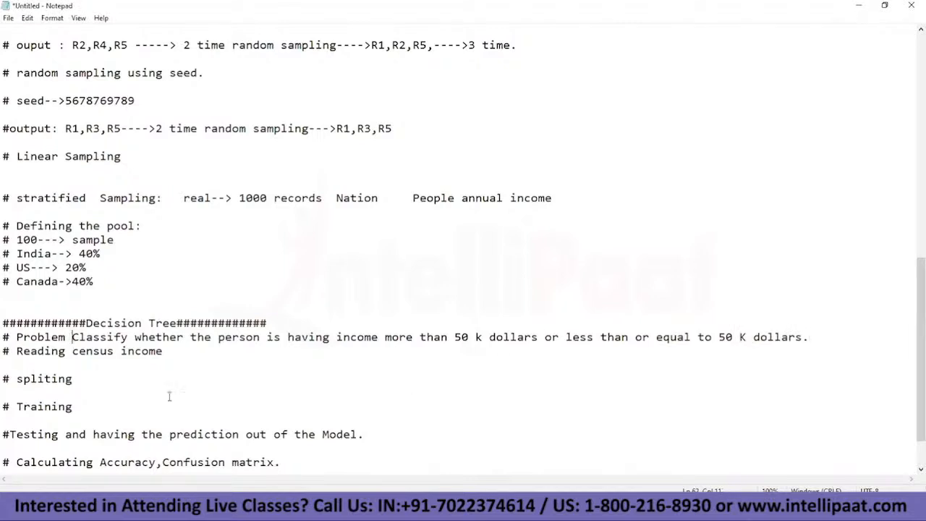
type("statement")
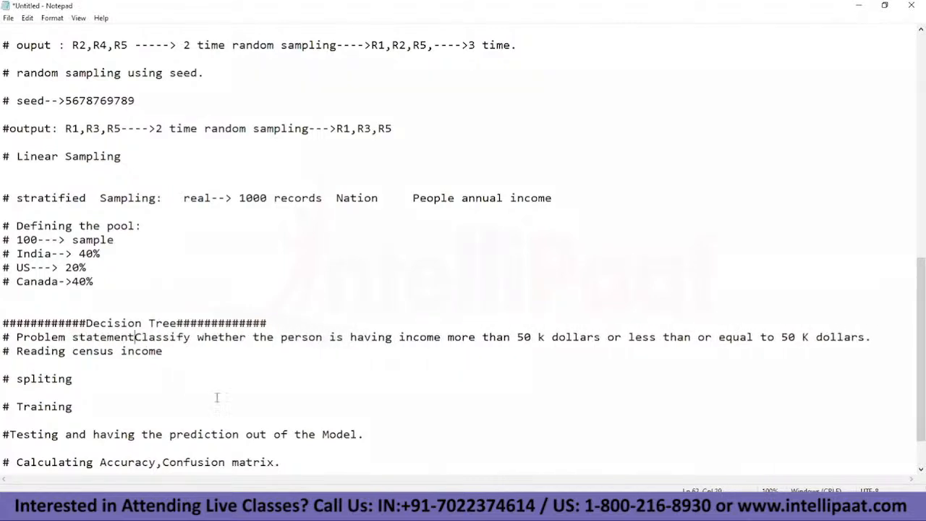
type(":")
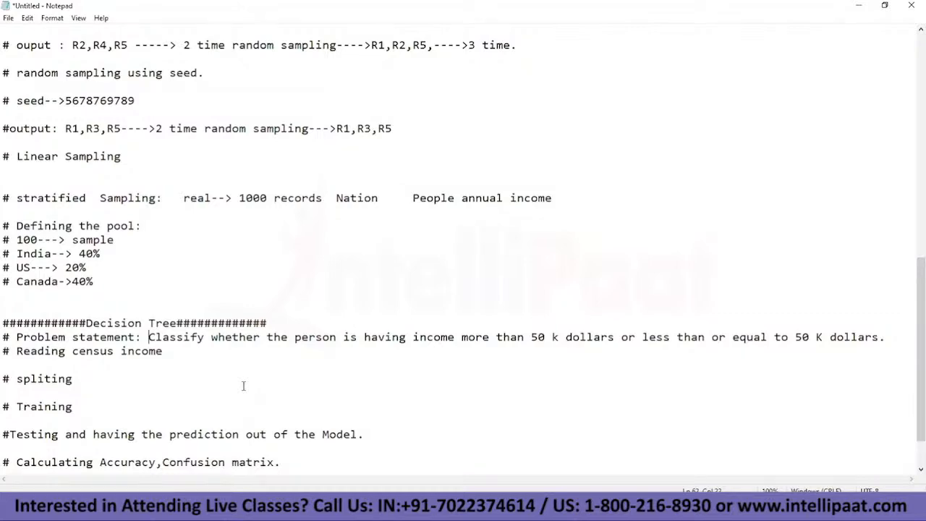
Step: Switch back to KNIME, dismiss the Decision Tree Learner dialog and move the Color Manager node slightly up toward the File Reader
left_click(405, 508)
left_click(362, 508)
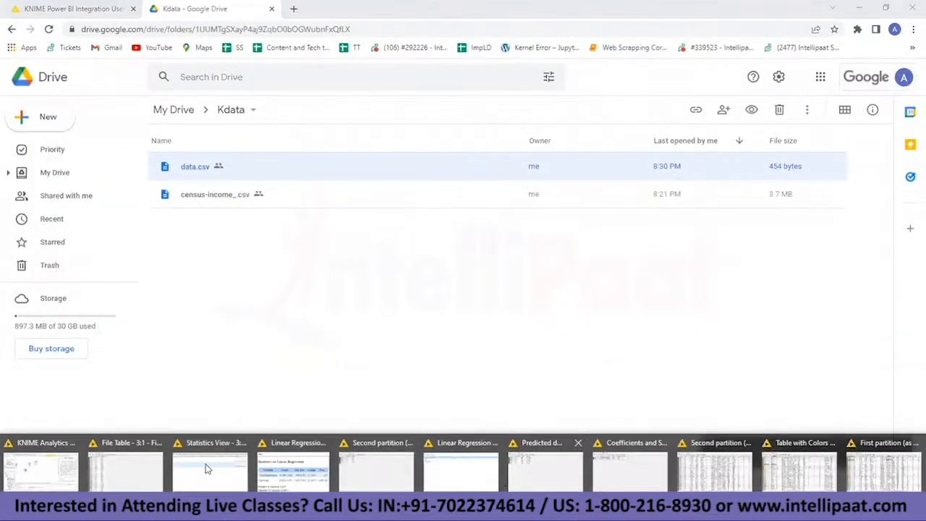
left_click(52, 476)
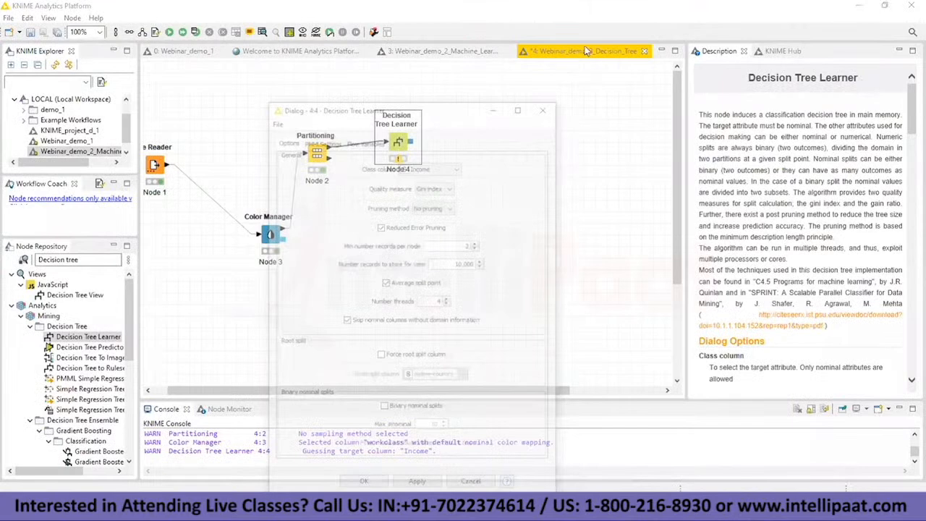
left_click_drag(276, 225, 253, 203)
right_click(244, 211)
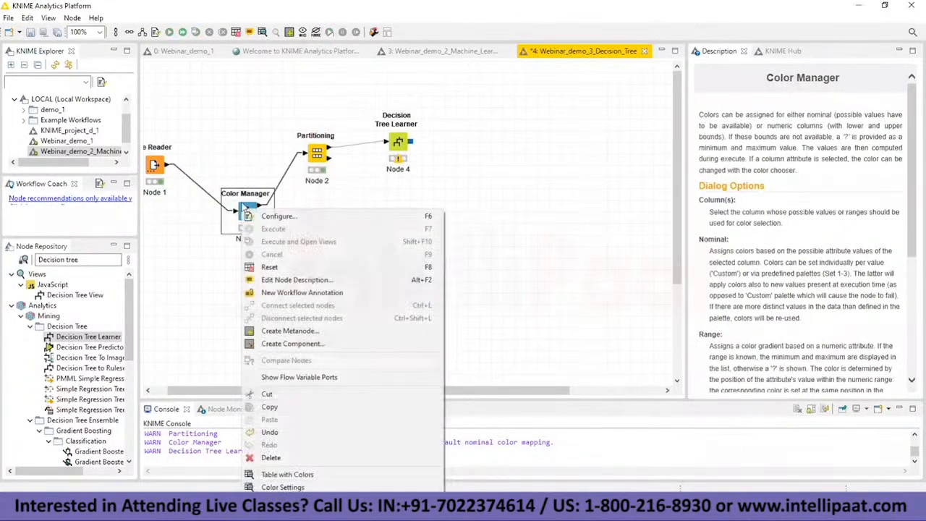
Step: Check the Partitioning node's split settings and open its first partition table
left_click(314, 154)
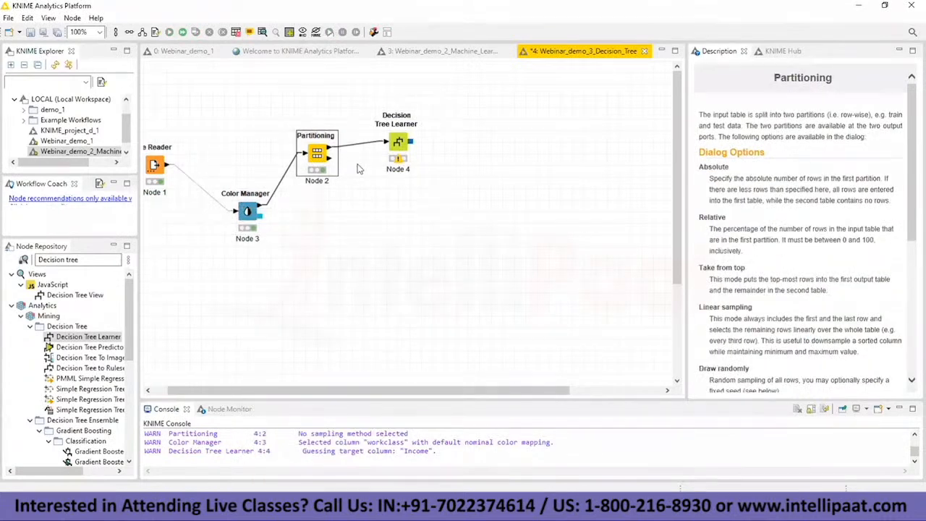
right_click(314, 154)
left_click(347, 161)
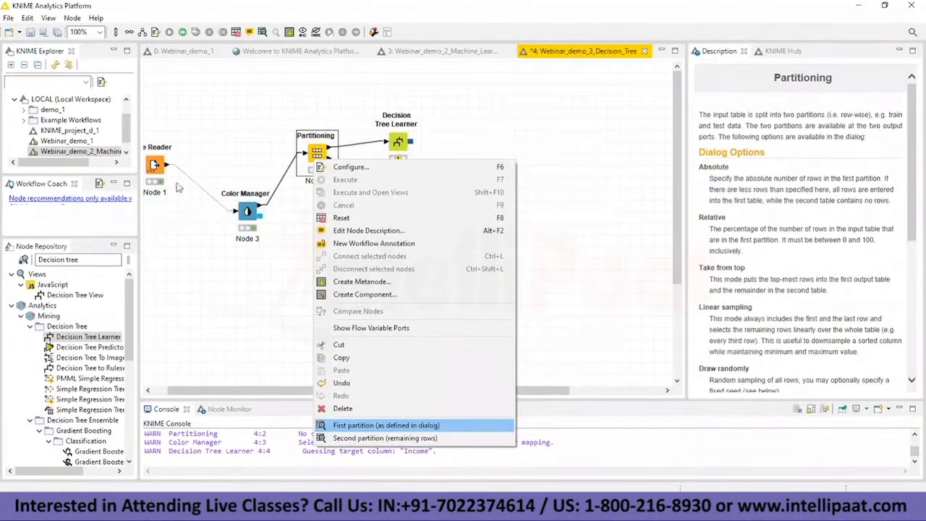
left_click(351, 426)
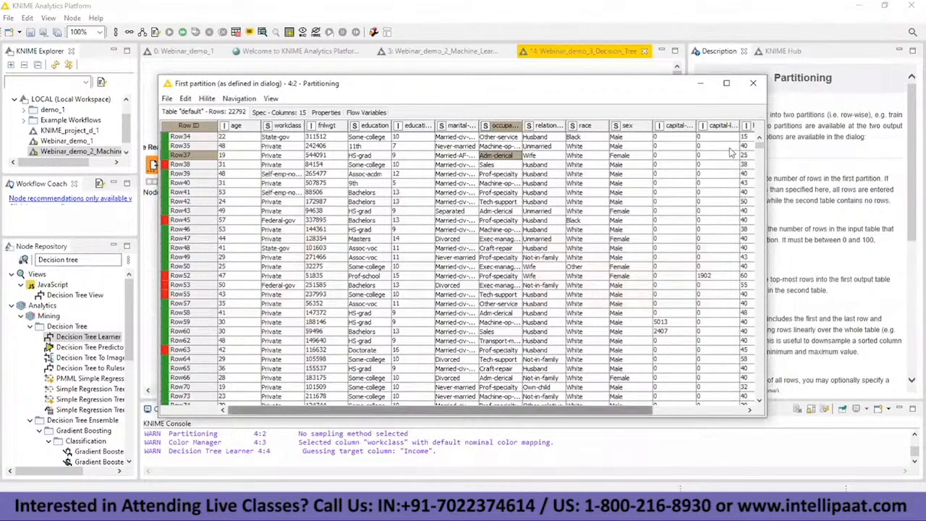
Step: Examine the Income values and row colors across the first partition table, return to its first row and minimize the table
scroll(735, 155, "right", 3)
left_click(723, 165)
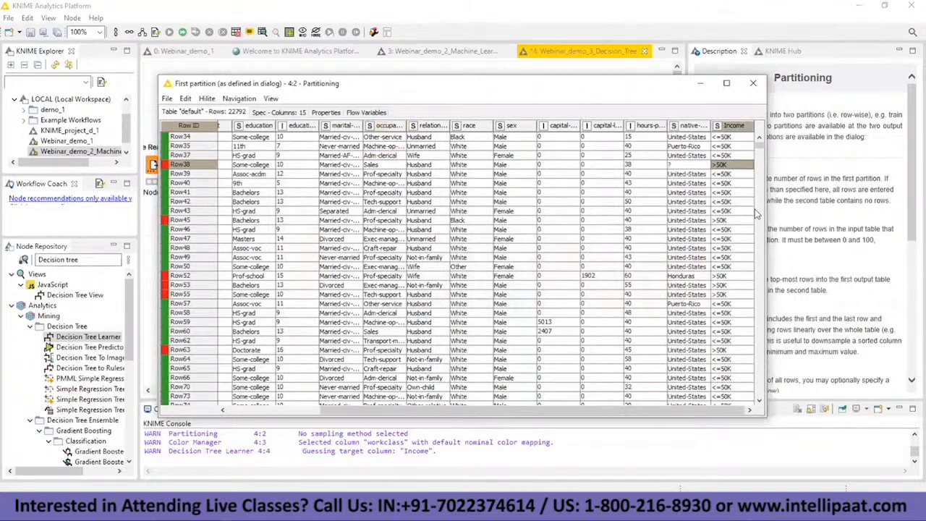
key("Down")
key("Down")
key("Down")
key("Down")
key("Down")
key("Down")
key("Down")
key("Down")
key("Down")
key("Down")
key("Down")
key("Down")
key("Down")
key("Down")
key("Down")
key("Down")
key("Down")
key("Down")
key("Down")
key("Down")
key("Up")
key("Up")
key("Up")
key("Up")
key("Up")
key("Up")
key("Up")
key("Up")
key("Up")
key("Up")
key("Up")
key("Up")
key("Up")
key("Up")
key("Up")
key("Up")
key("Up")
key("Up")
key("Up")
key("Up")
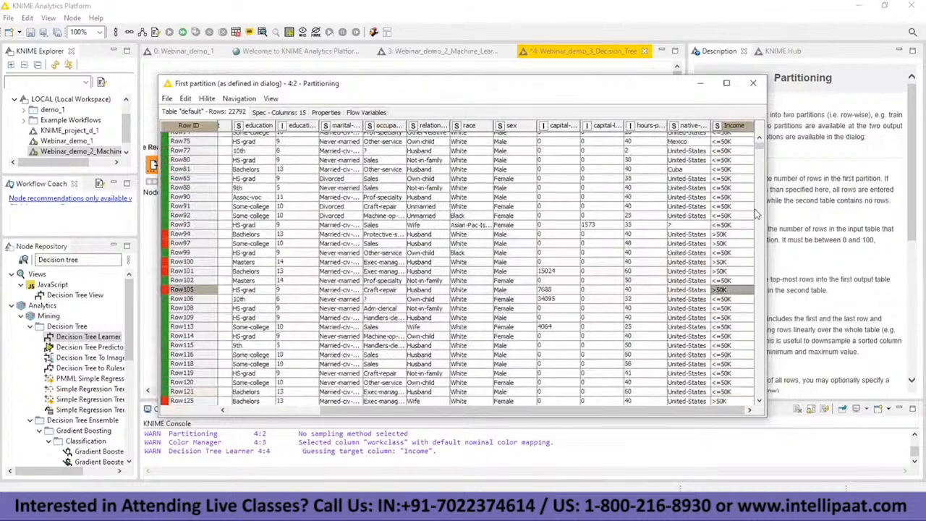
key("Up")
key("Up")
key("Up")
key("Up")
key("Up")
key("Up")
key("Up")
key("Up")
key("Up")
key("Up")
key("Up")
key("Up")
key("Up")
key("Up")
key("Up")
key("Up")
key("Up")
key("Up")
key("Up")
key("Up")
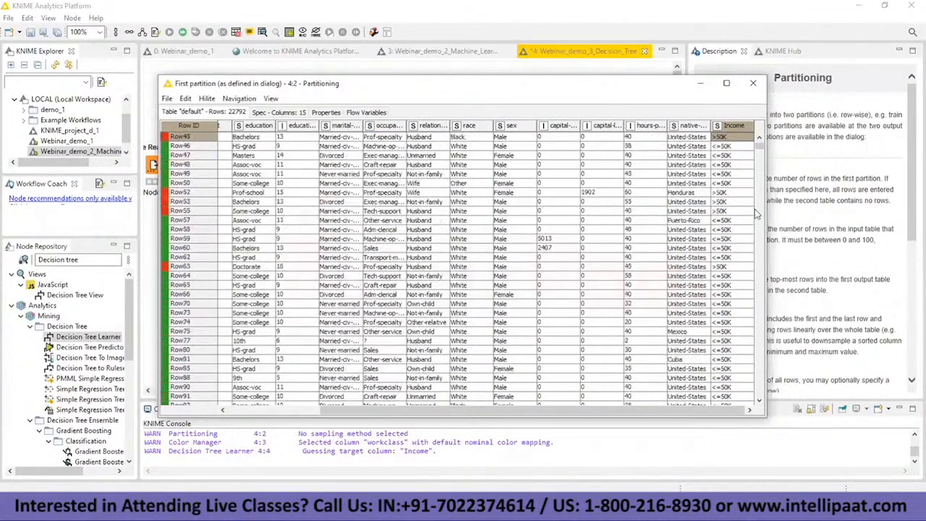
key("Up")
key("Up")
key("Up")
key("Up")
key("Up")
key("Up")
key("Up")
key("Up")
key("Up")
key("Up")
key("Up")
key("Up")
key("Up")
key("Up")
key("Up")
key("Up")
key("Up")
key("Up")
key("Up")
key("Up")
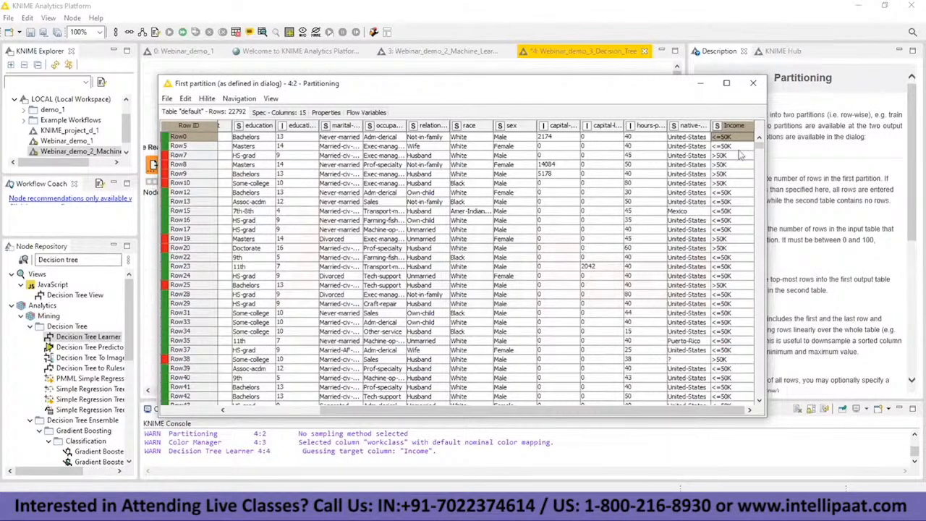
left_click(701, 85)
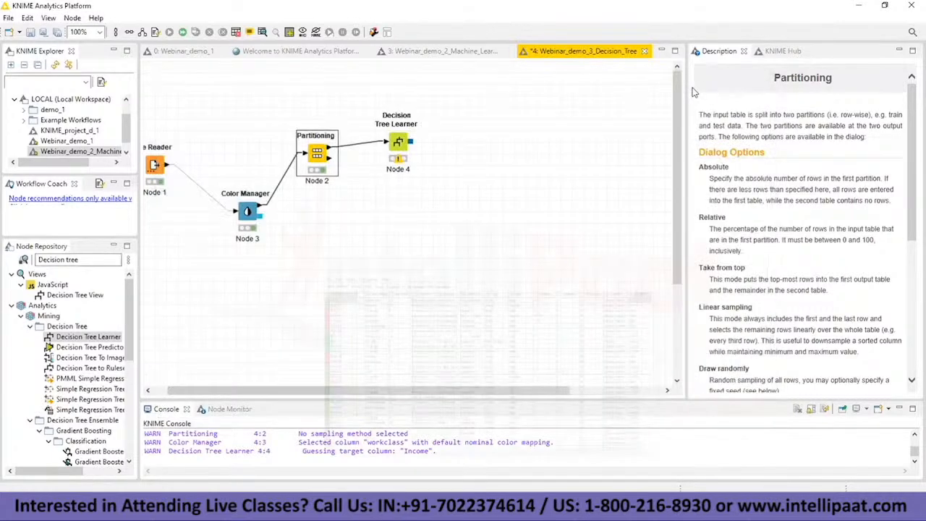
Step: Configure the Decision Tree Learner with Income as class column and Gini index as quality measure, and execute it with its tree view open
right_click(397, 143)
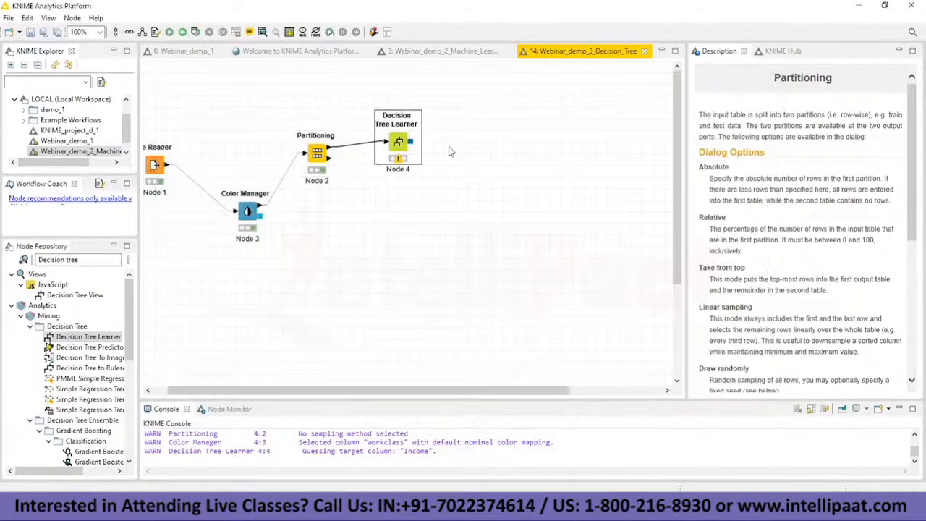
left_click(434, 146)
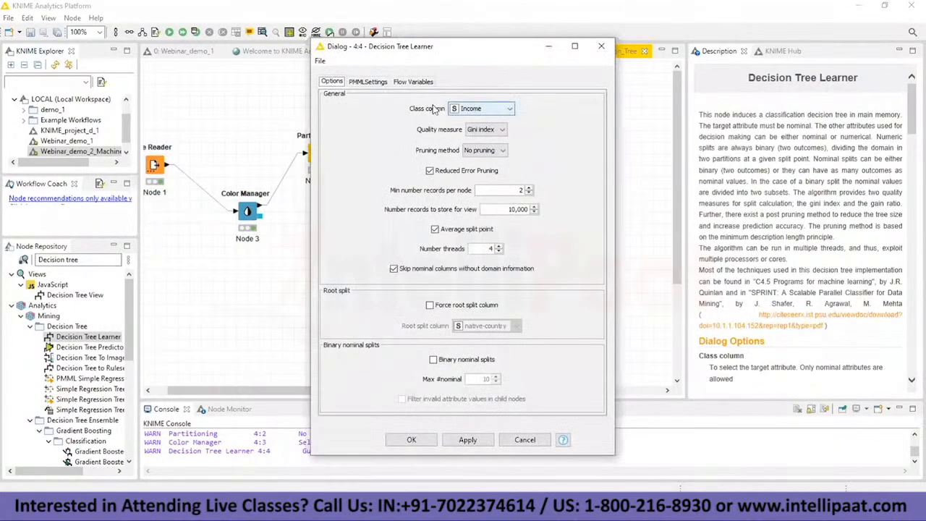
left_click(482, 130)
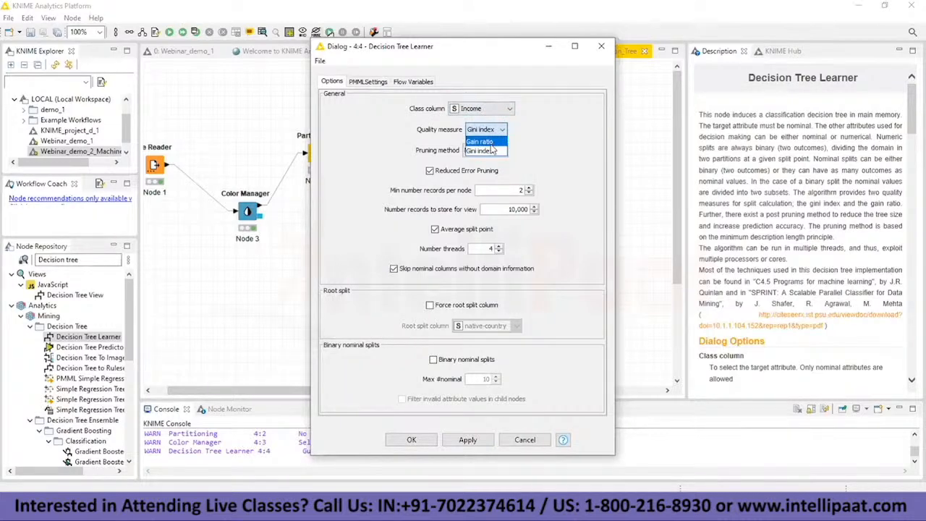
left_click(492, 150)
left_click(492, 133)
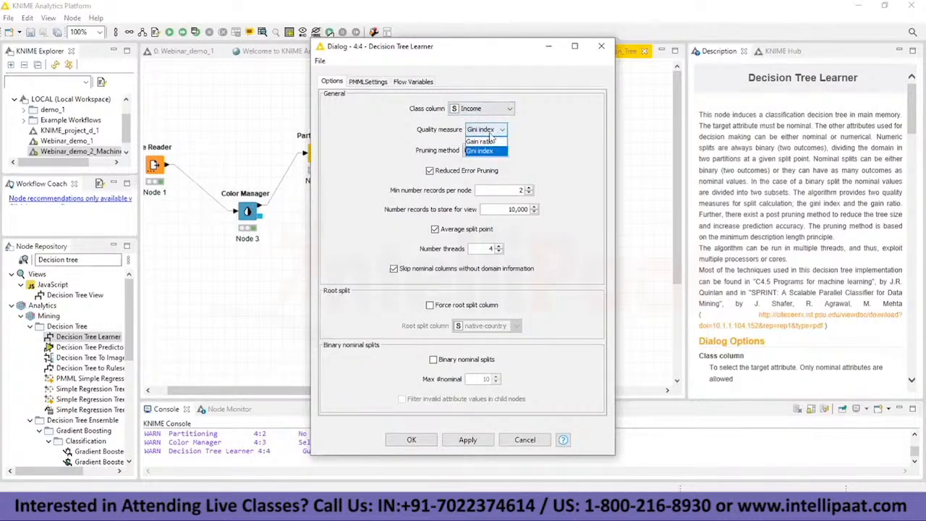
left_click(490, 152)
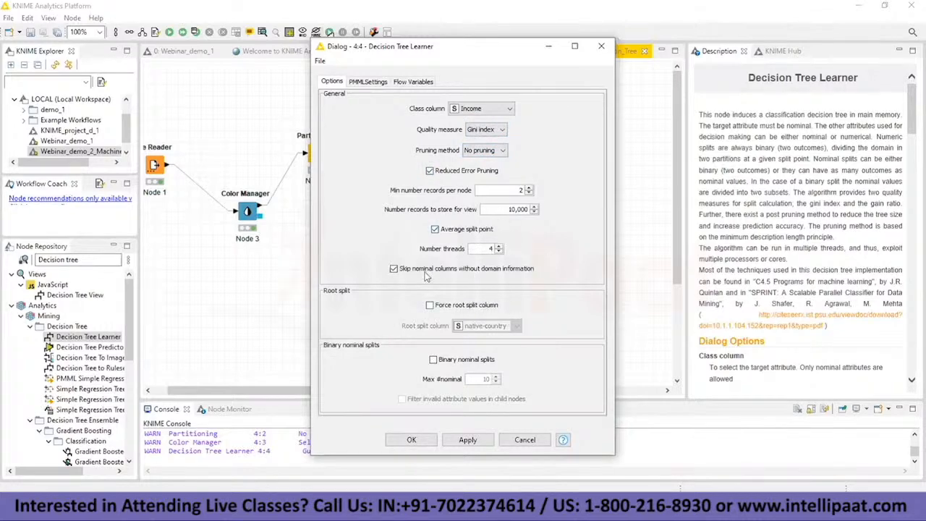
left_click(411, 440)
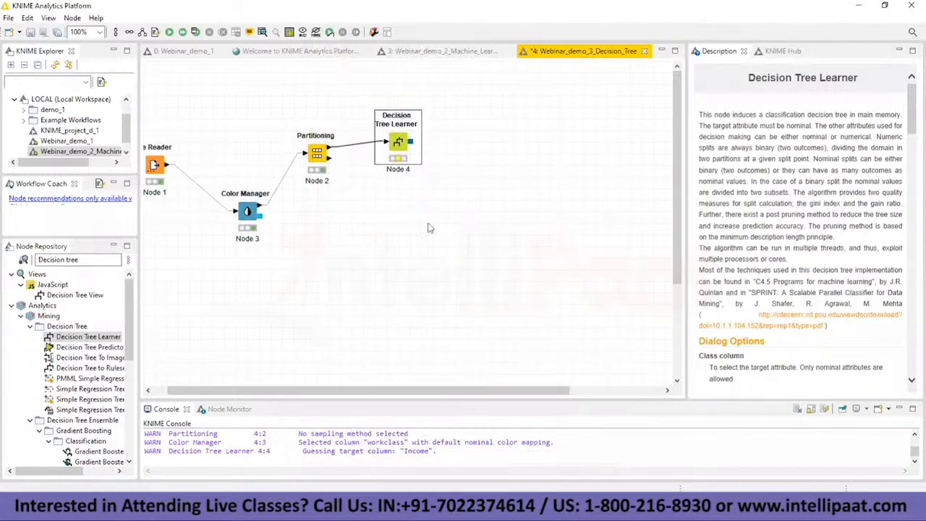
right_click(402, 144)
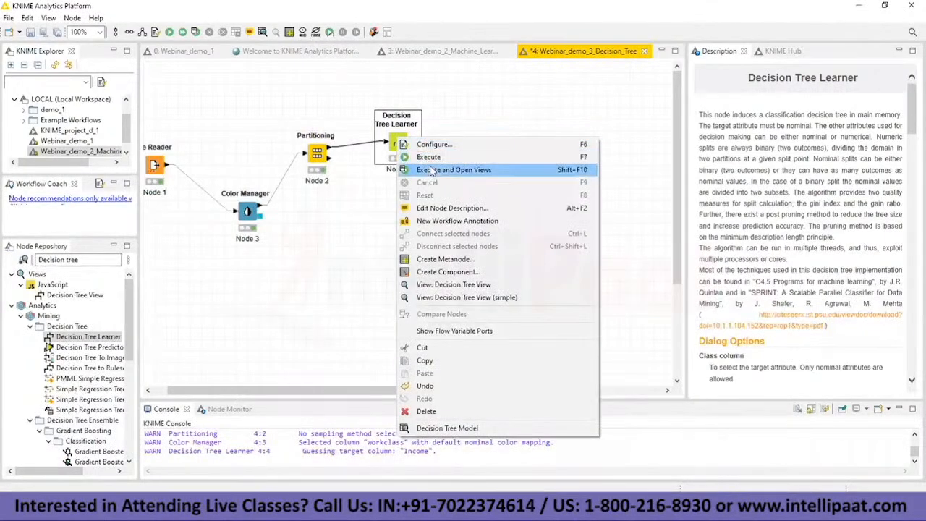
left_click(433, 172)
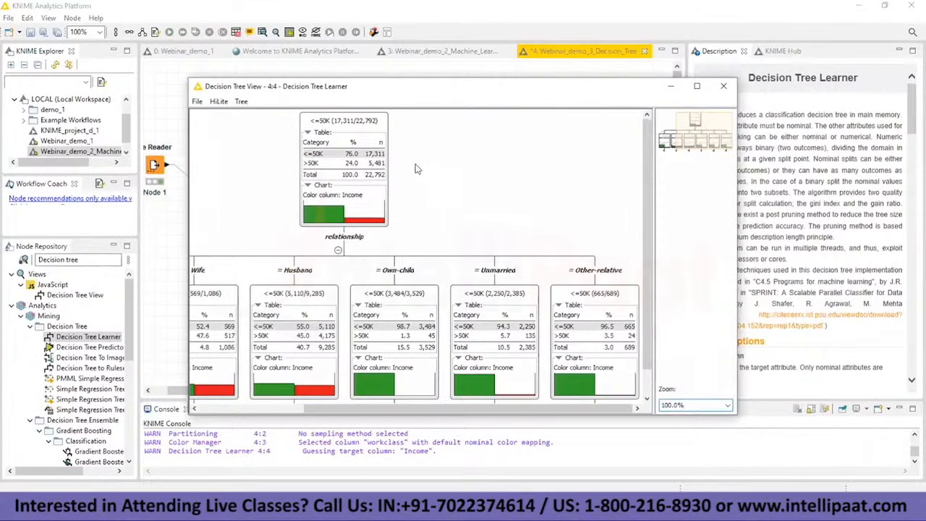
Step: Maximize the decision tree view and expand the Not-in-family branch through capital-gain <= 8,296 down to its education split
left_click(697, 87)
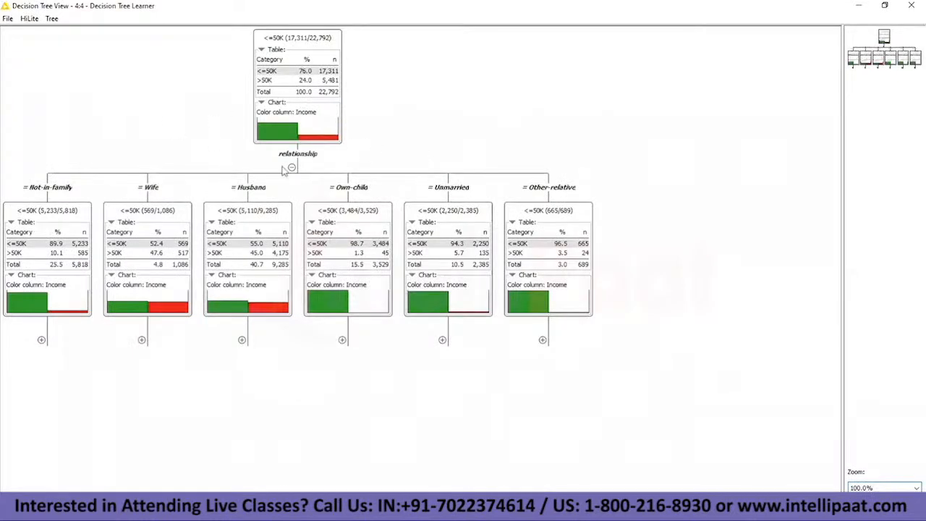
left_click(41, 340)
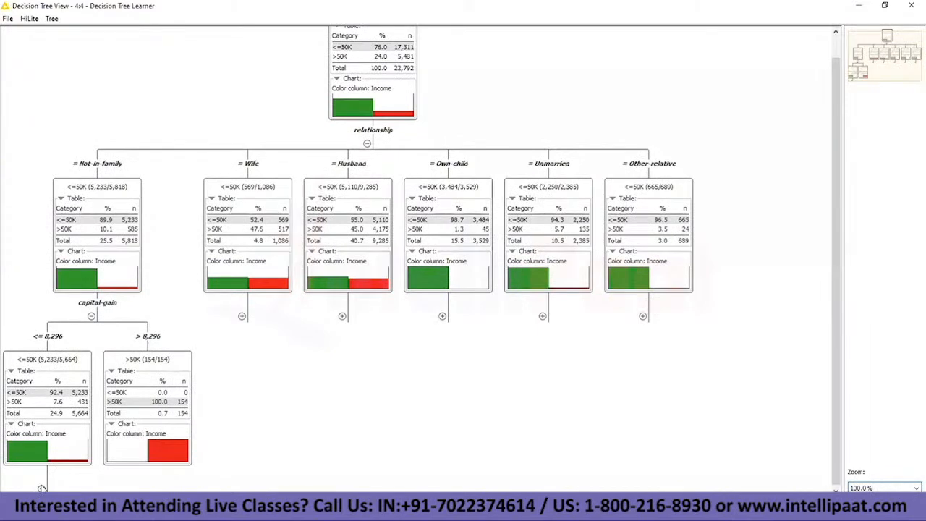
left_click(42, 488)
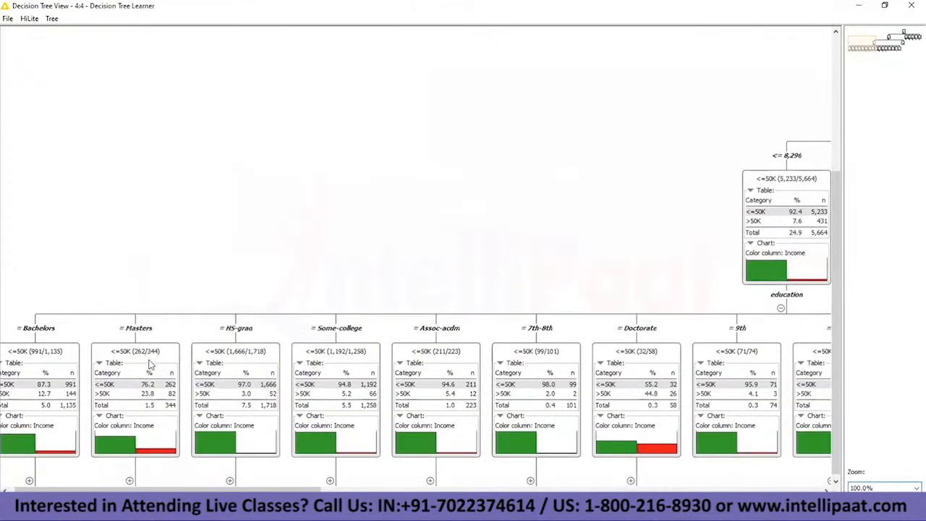
Step: Collapse the education, capital-gain and relationship splits until only the tree's root node is shown
left_click(782, 323)
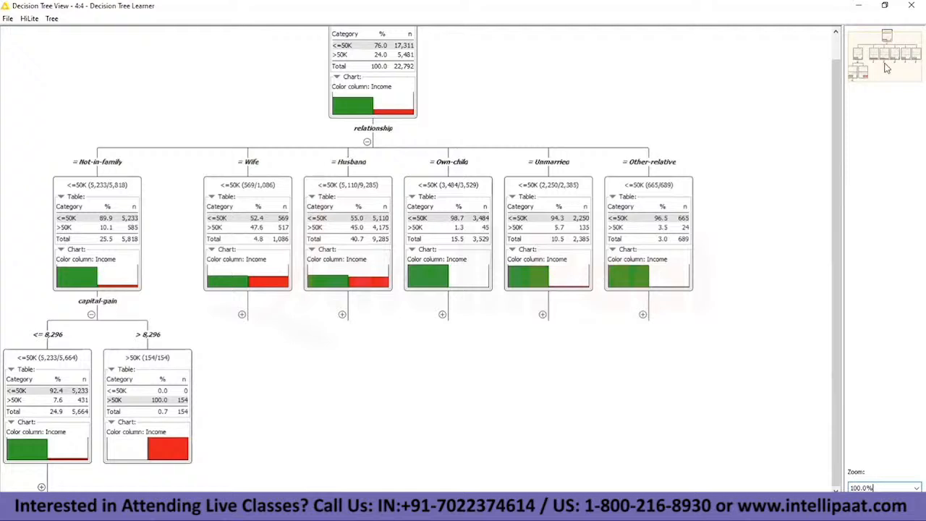
left_click(893, 91)
scroll(304, 135, "up", 1)
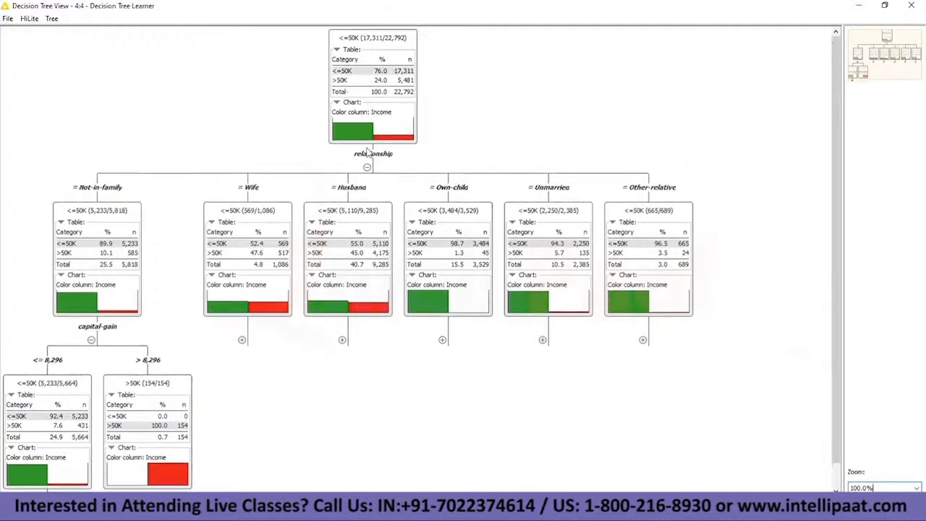
left_click(92, 340)
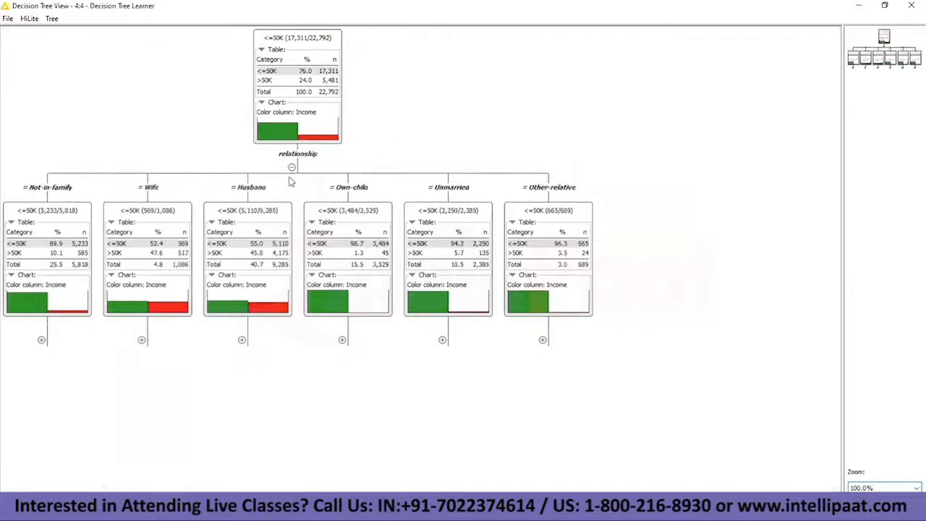
left_click(293, 167)
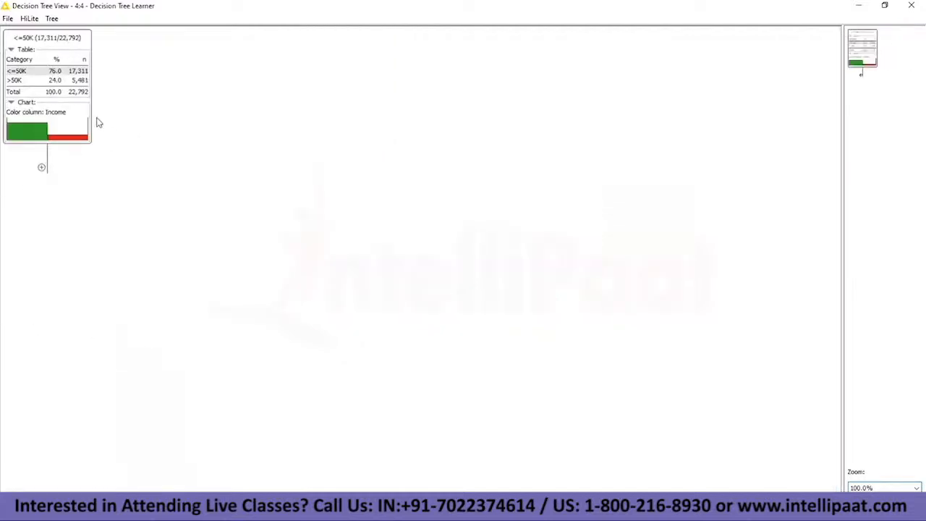
Step: Expand the root again through Not-in-family and capital-gain <= 8,296 to the education level, with the Bachelors node in view
left_click(42, 167)
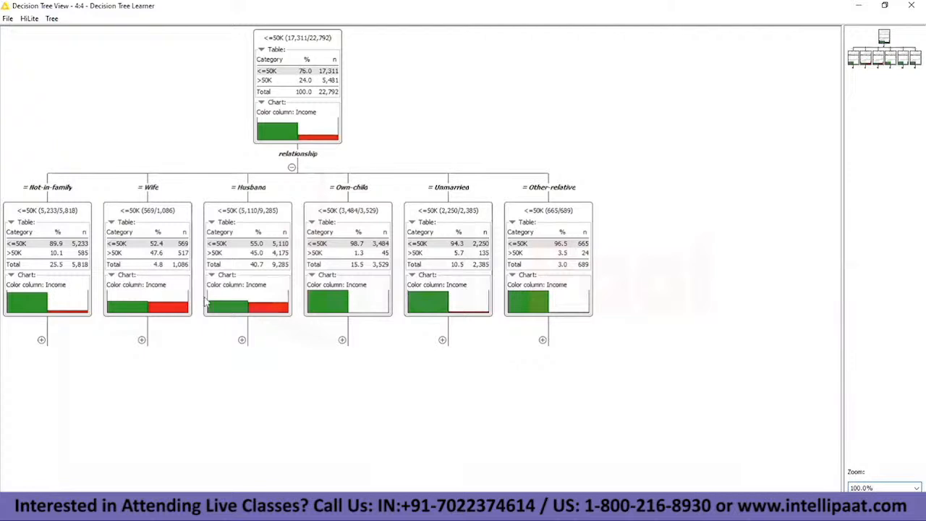
left_click(42, 340)
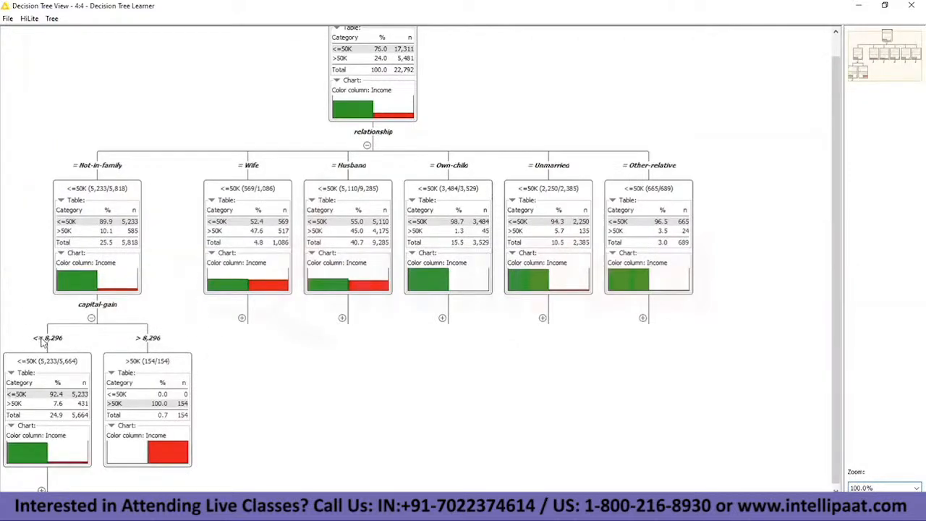
scroll(96, 317, "down", 1)
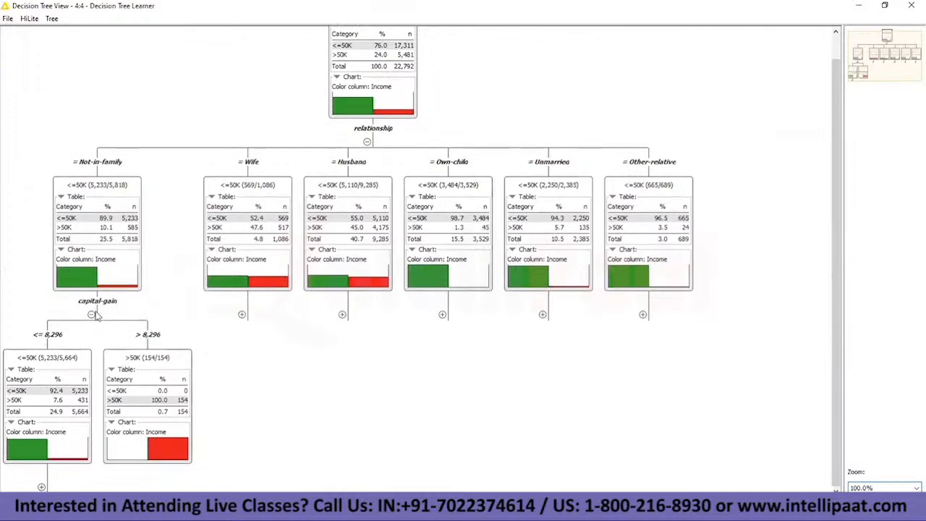
left_click(41, 486)
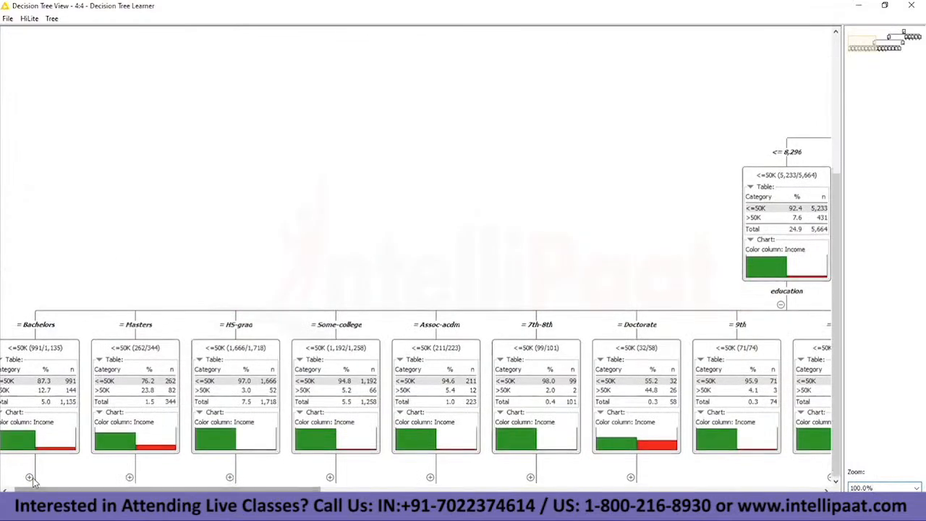
left_click(887, 48)
left_click_drag(887, 47, 867, 57)
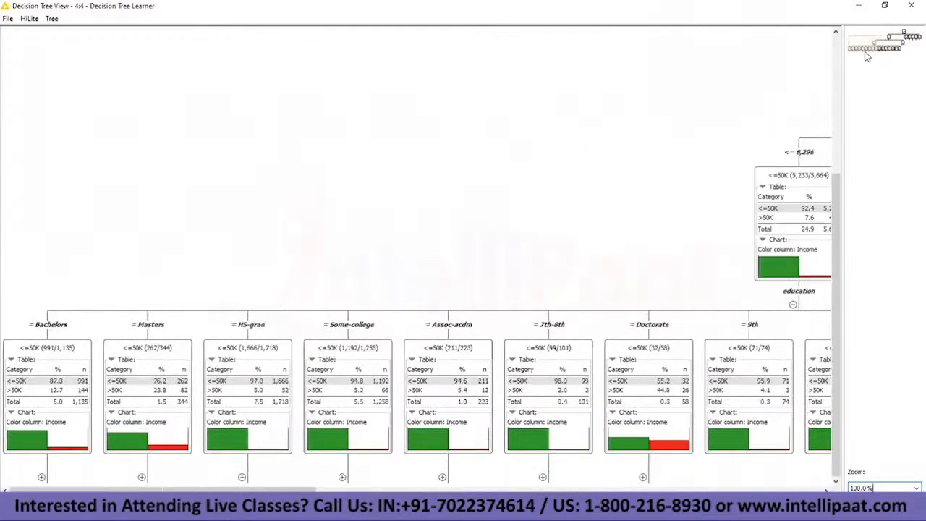
Step: Expand the Bachelors branch through age, capital-loss and hours-per-week down to the workclass split, and examine the expanded tree
left_click(42, 478)
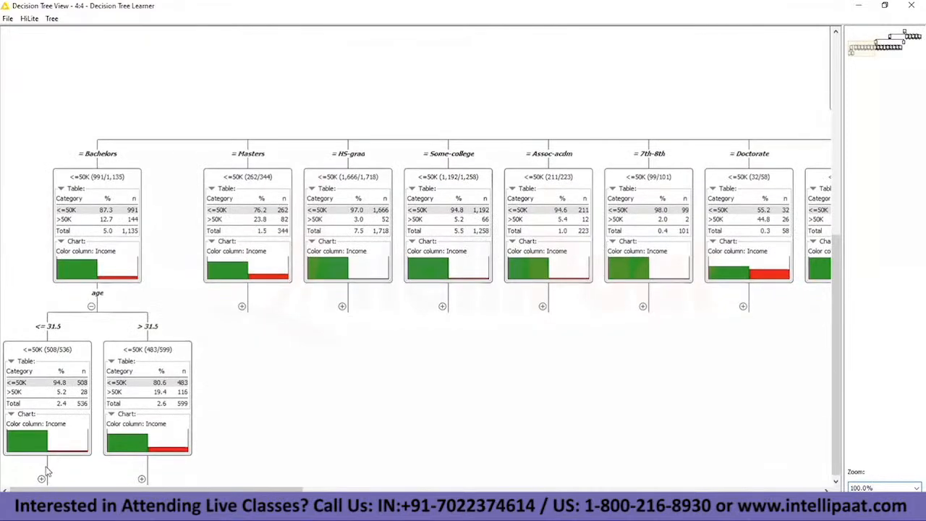
left_click(42, 479)
left_click(45, 480)
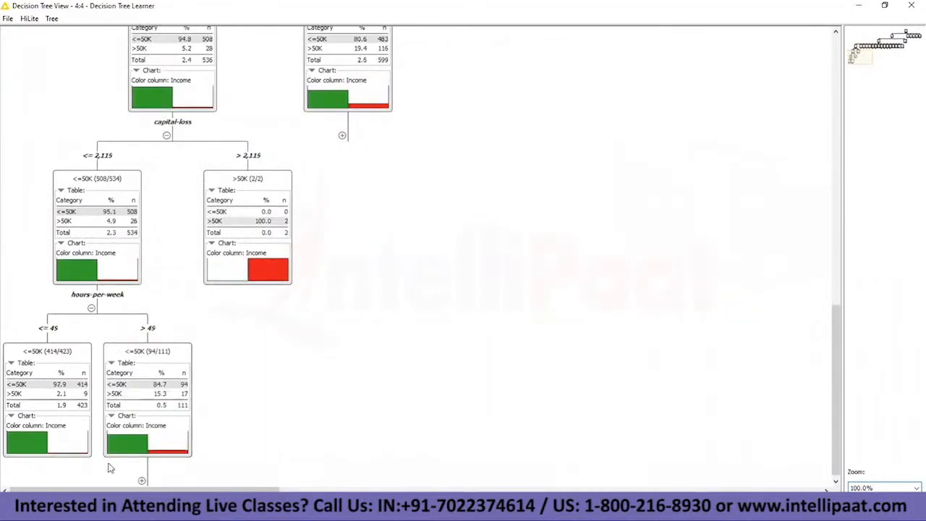
left_click(139, 478)
left_click(243, 482)
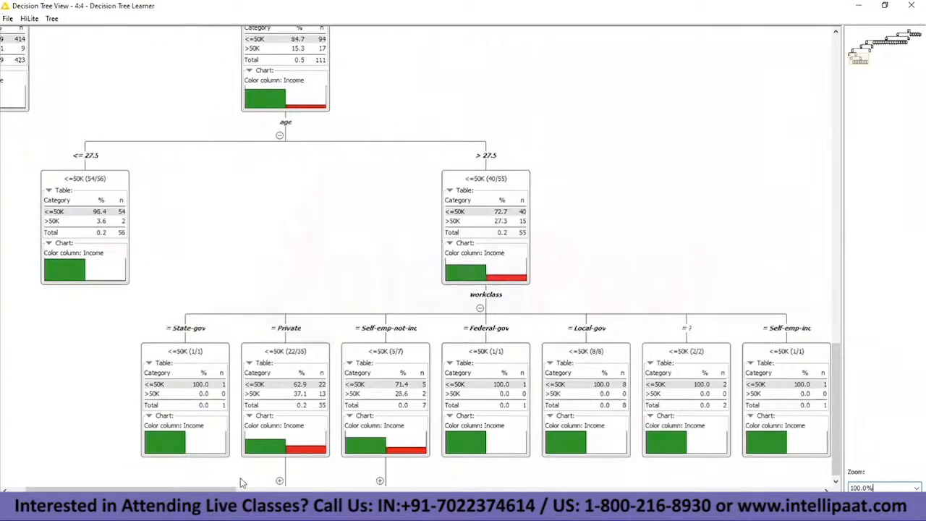
left_click(863, 62)
left_click_drag(863, 63, 883, 51)
left_click_drag(907, 38, 859, 73)
scroll(547, 314, "up", 3)
scroll(547, 313, "down", 3)
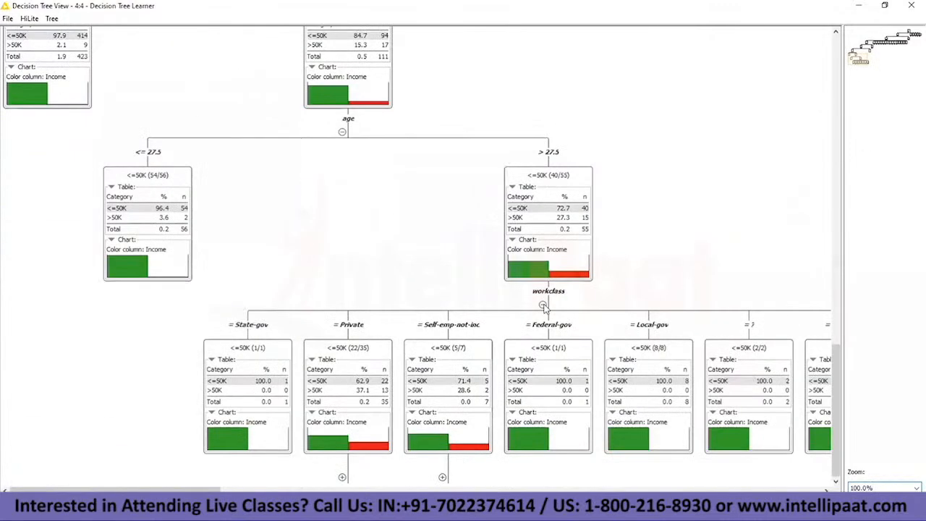
Step: Collapse the expanded splits level by level back to the relationship nodes
left_click(543, 306)
left_click(197, 309)
left_click(91, 305)
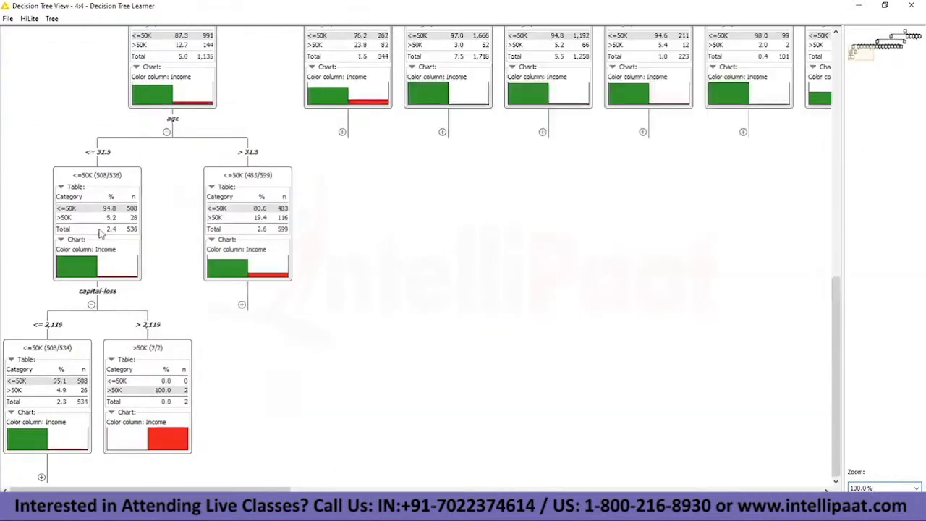
left_click(92, 305)
left_click(92, 306)
left_click(793, 306)
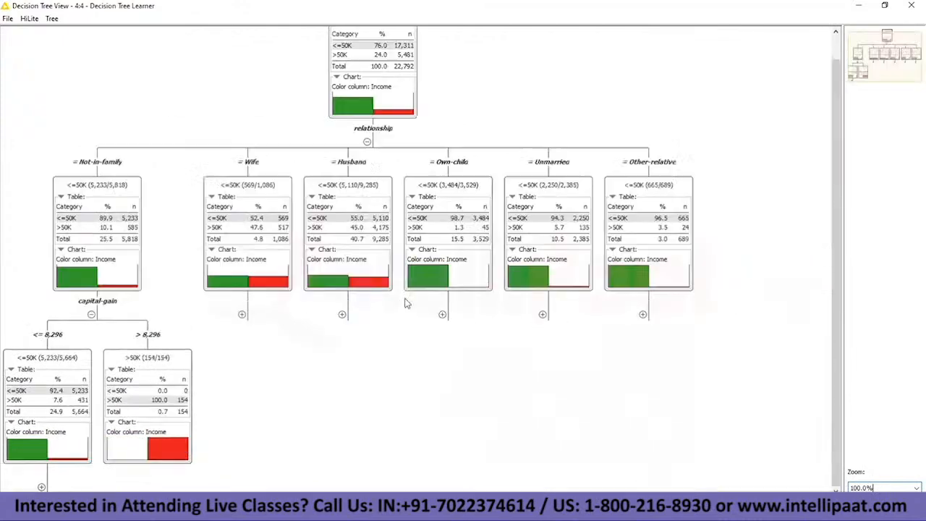
left_click(91, 313)
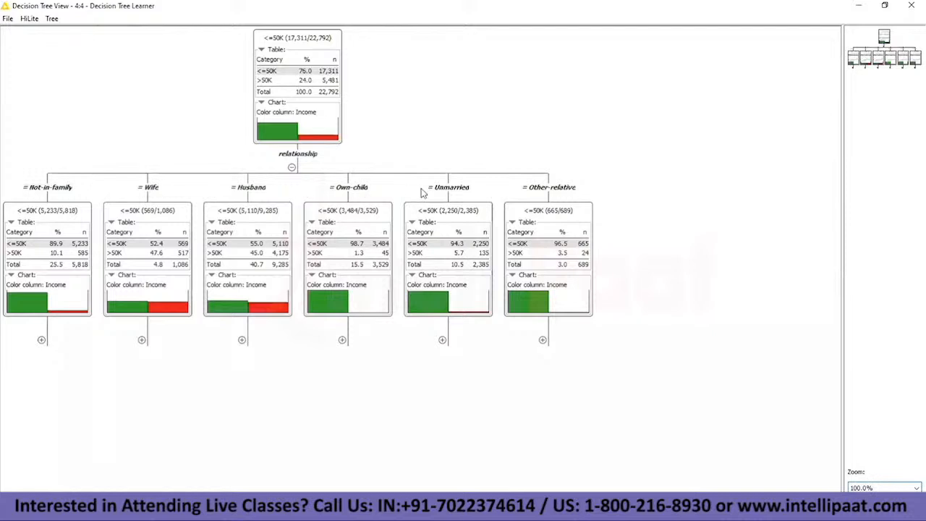
Step: Expand the Other-relative, Unmarried and Husband branches and look across the education nodes under Husband
left_click(543, 341)
left_click(440, 320)
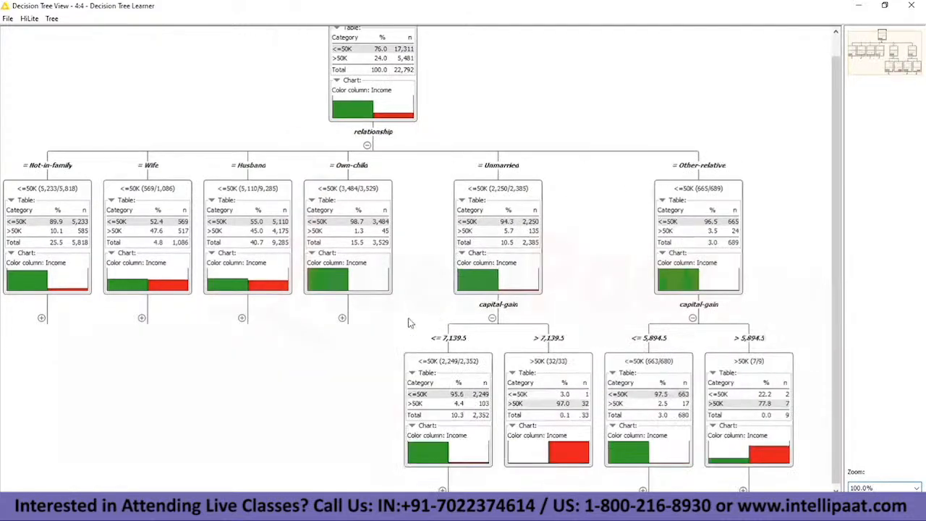
left_click(242, 318)
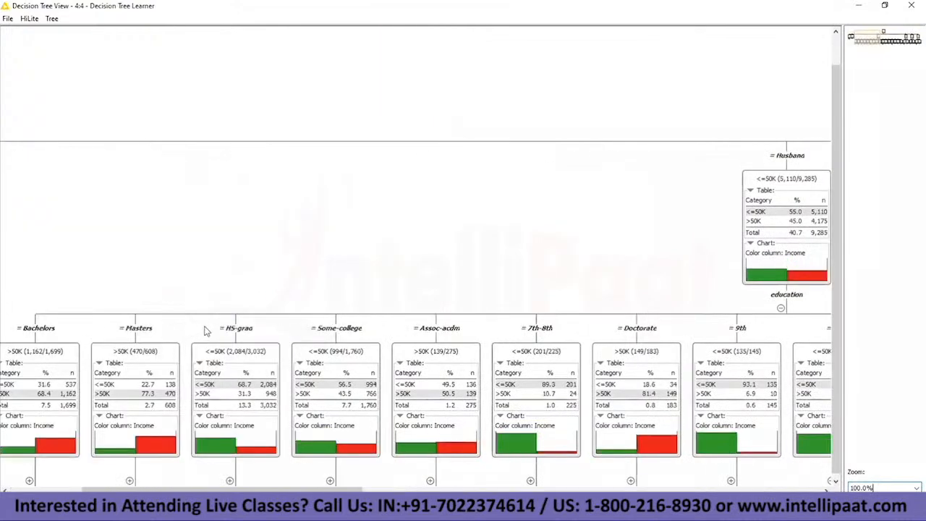
scroll(450, 269, "right", 10)
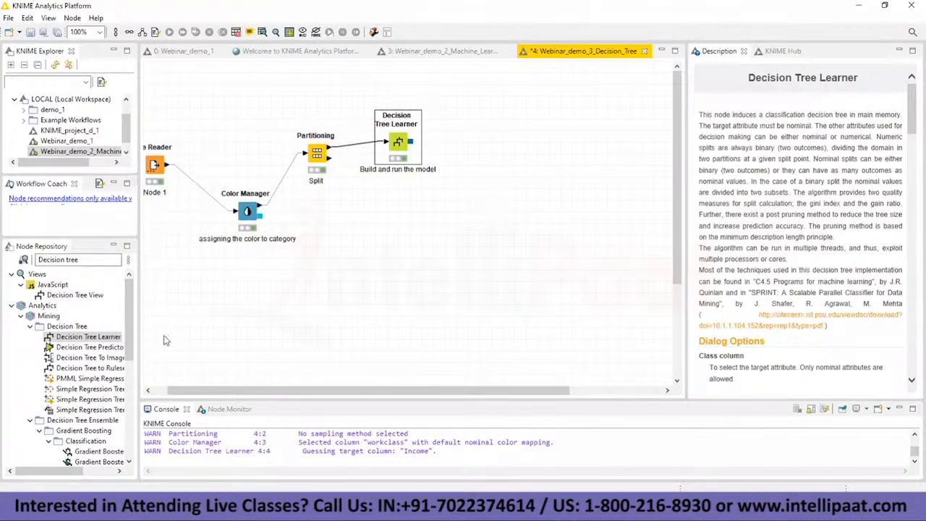
Step: Add a Decision Tree Predictor node and connect it to the Decision Tree Learner's model output and the Partitioning node's second output
left_click_drag(110, 348, 521, 224)
left_click_drag(412, 142, 505, 209)
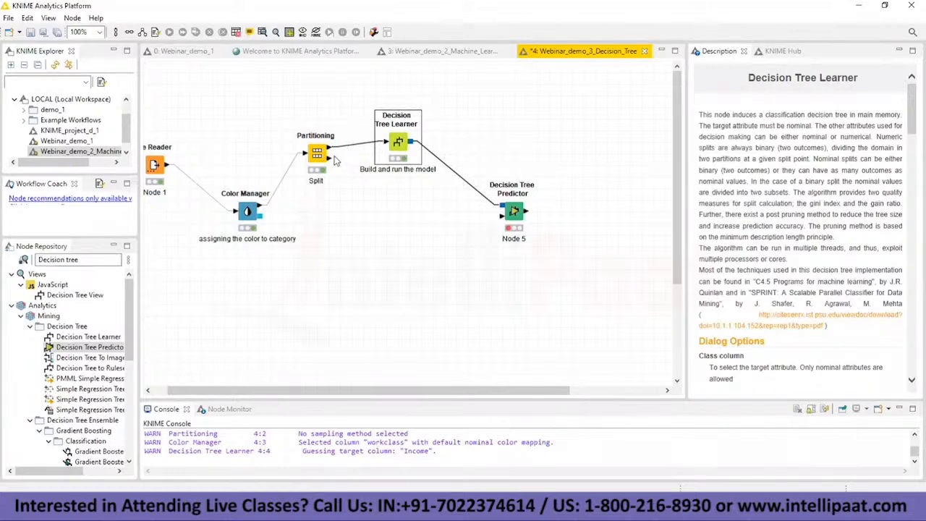
left_click_drag(328, 162, 493, 205)
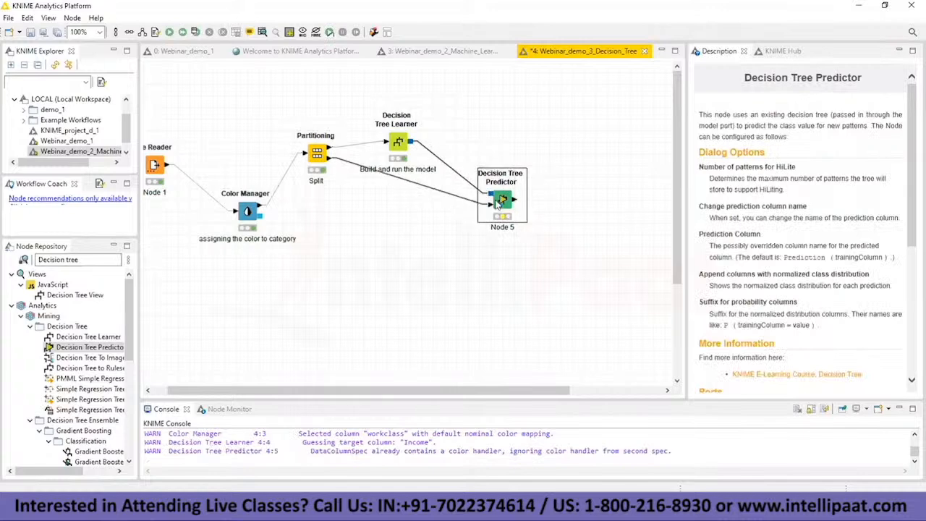
Step: Configure the Decision Tree Predictor with 10,000 maximum stored HiLite patterns and execute the node
right_click(500, 202)
left_click(521, 203)
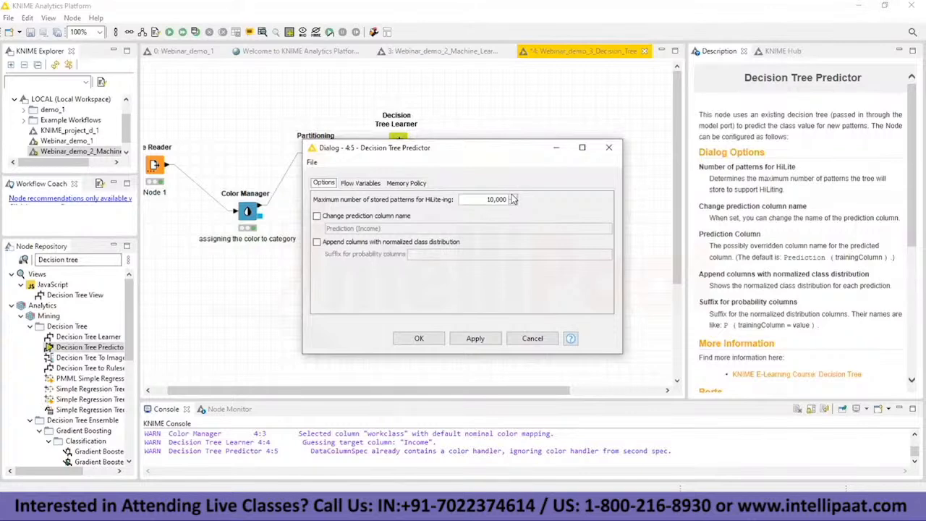
left_click(496, 199)
left_click(419, 339)
right_click(498, 200)
left_click(518, 218)
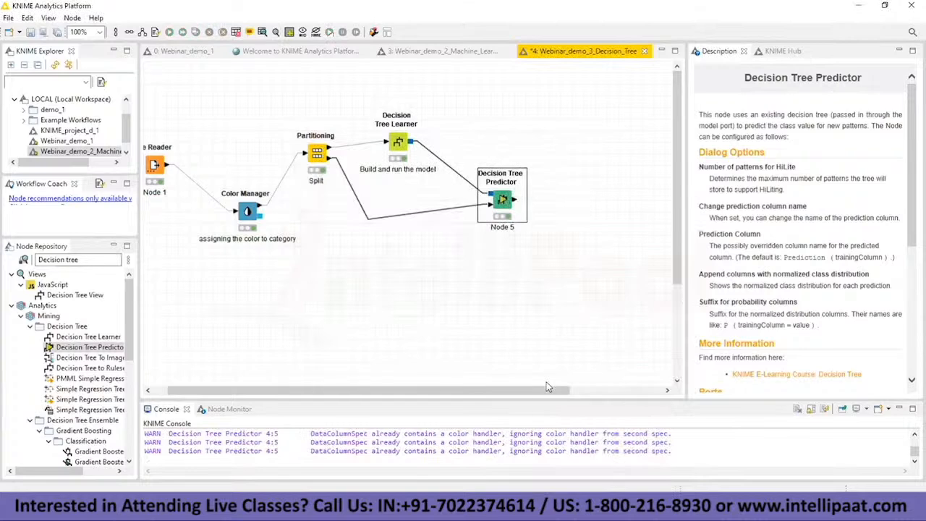
Step: Open the Decision Tree Predictor's tree view and look across its relationship branches
right_click(503, 201)
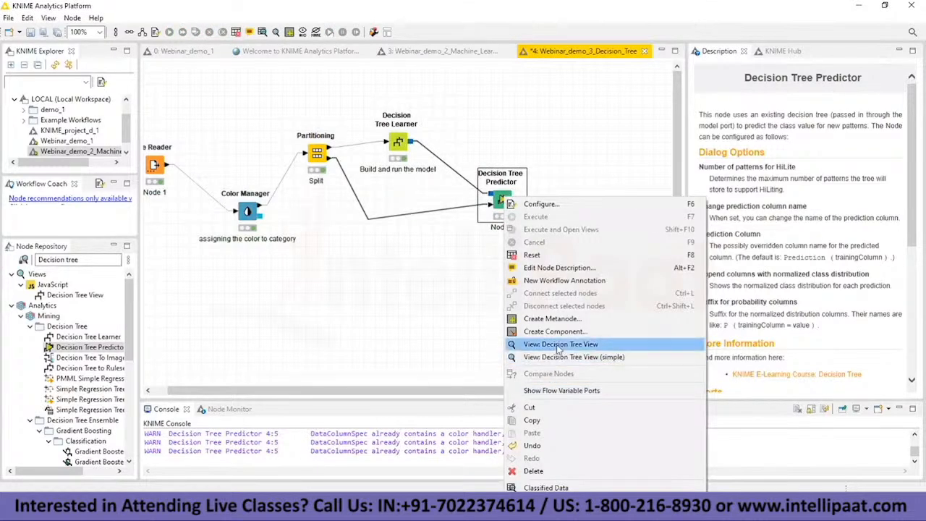
left_click(559, 345)
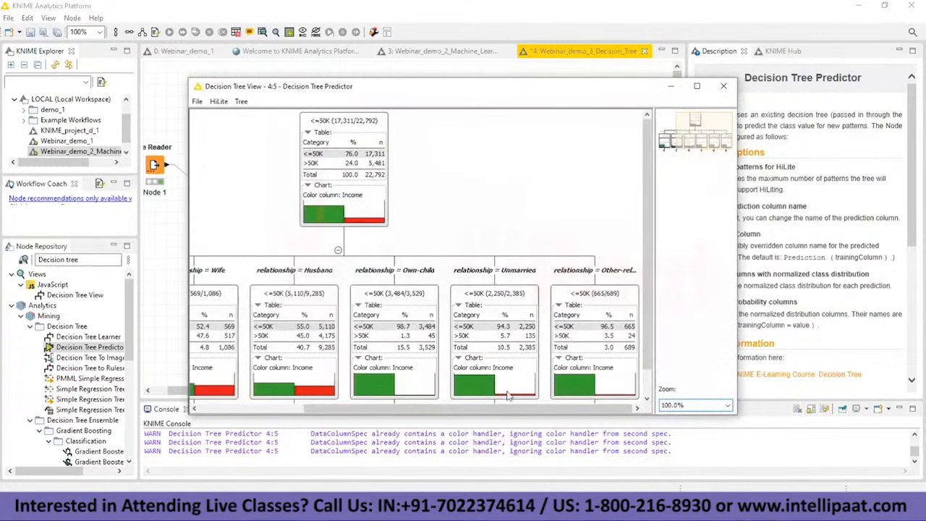
left_click_drag(511, 408, 369, 408)
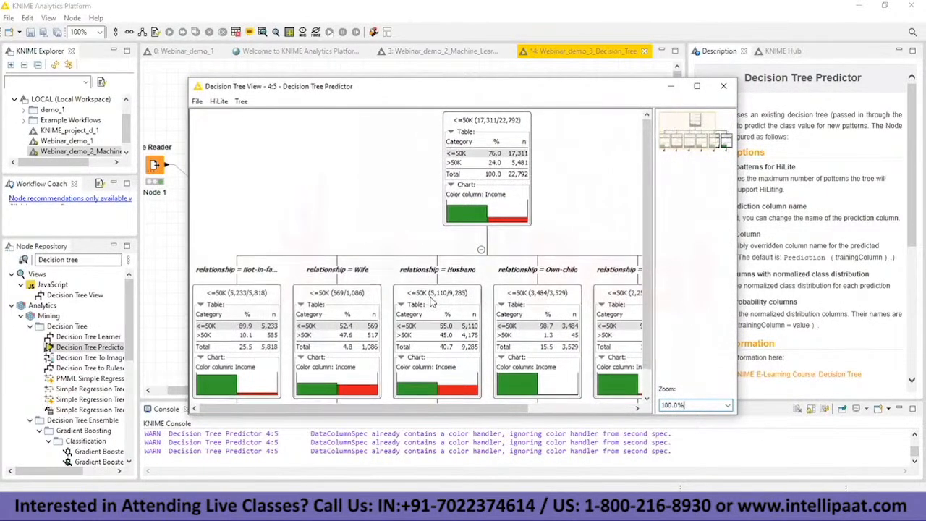
scroll(466, 274, "down", 3)
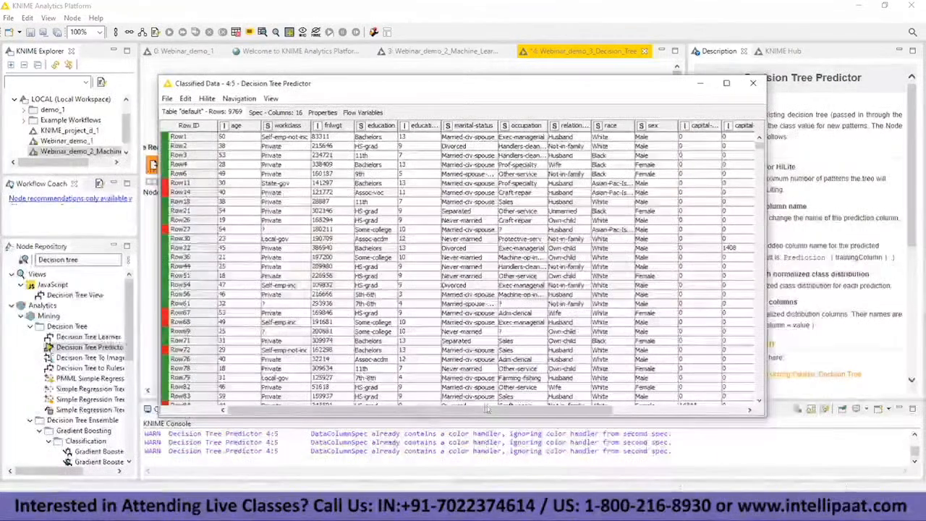
Step: Open the Predictor's classified data table, compare the Income and Prediction columns, and minimize the table
left_click(701, 410)
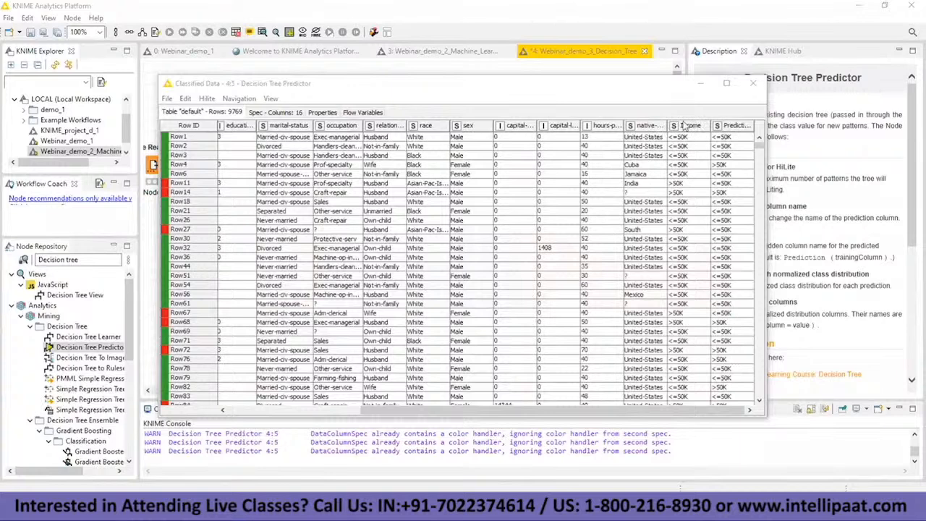
right_click(731, 127)
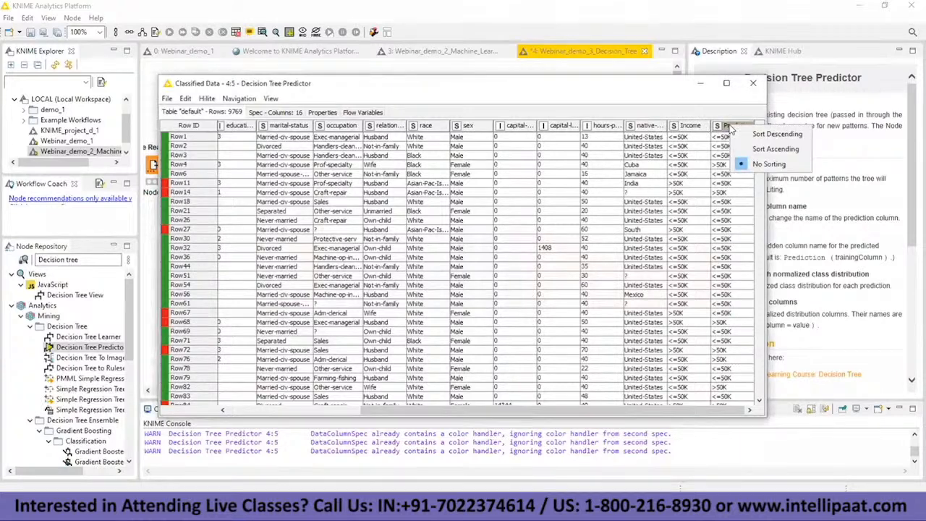
left_click(710, 129)
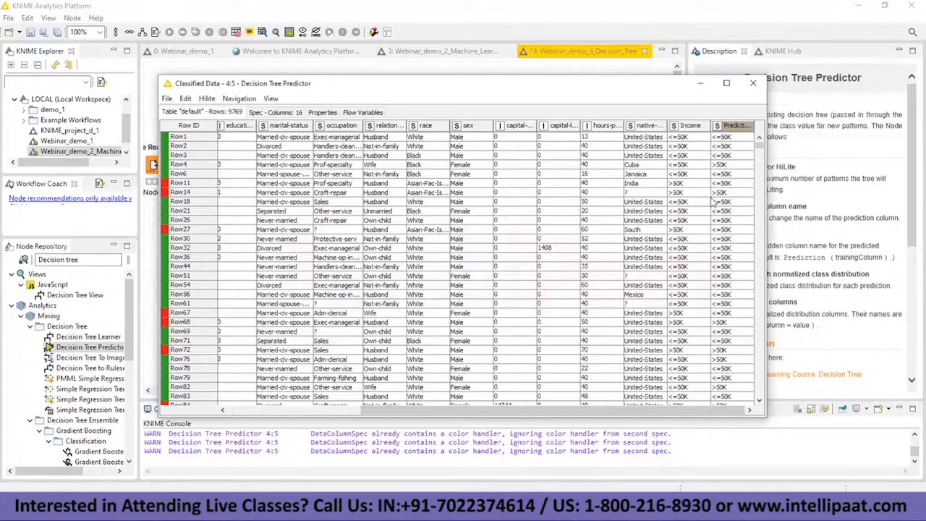
left_click_drag(656, 410, 721, 414)
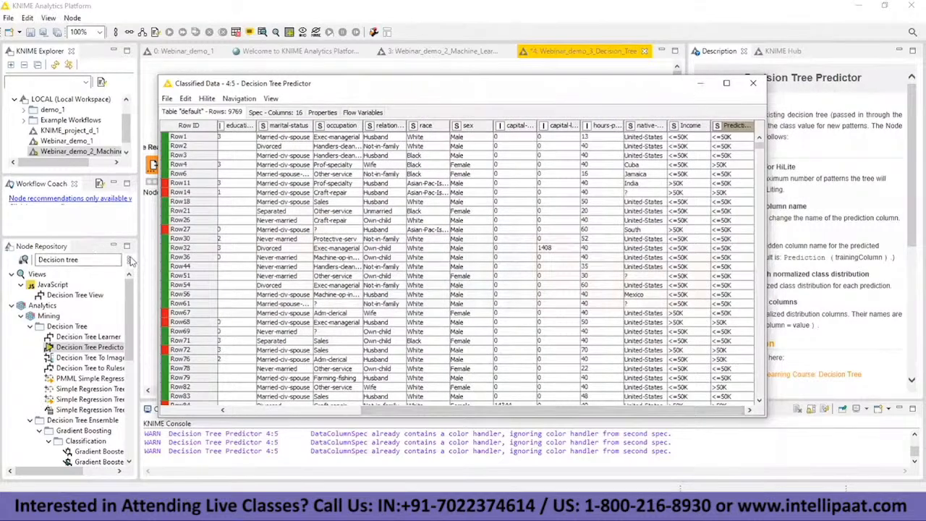
left_click(700, 83)
Step: Add a Scorer node and connect the Decision Tree Predictor's classified data output to its input
left_click(130, 260)
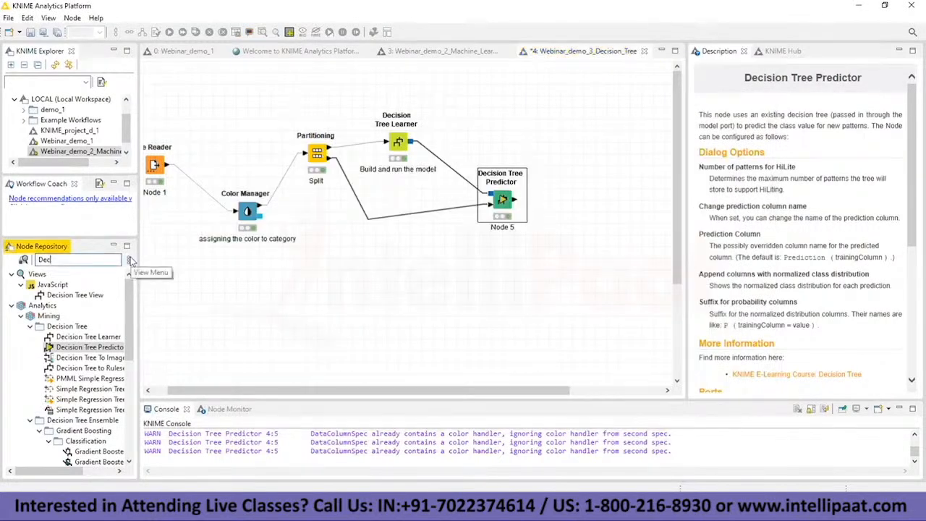
type("scorer")
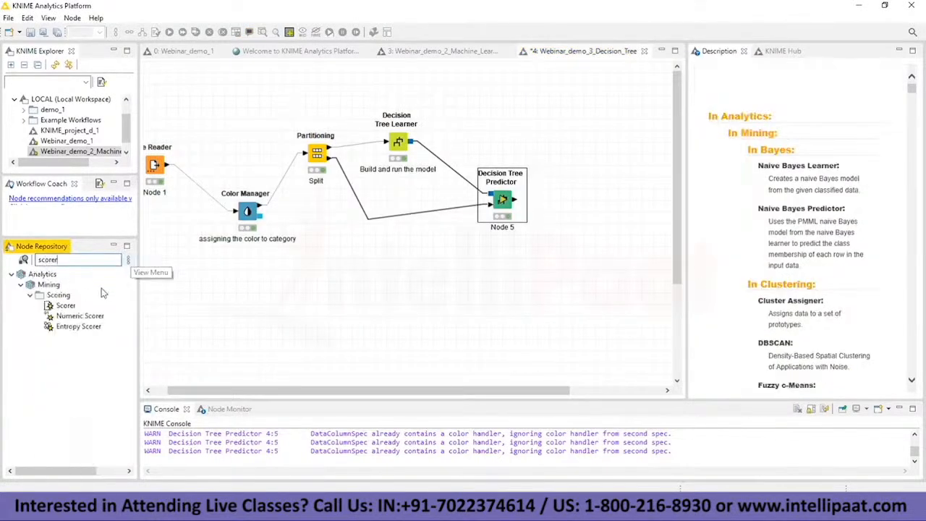
left_click_drag(65, 305, 569, 285)
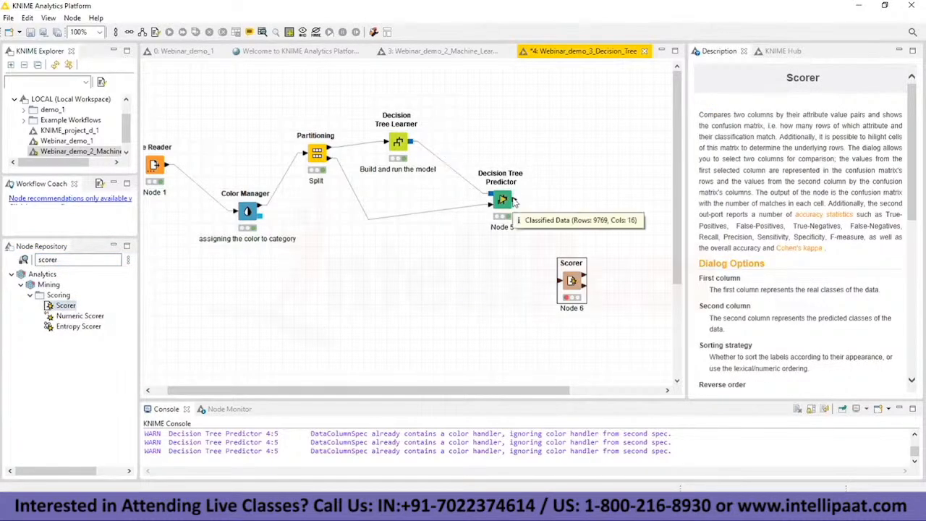
left_click_drag(515, 202, 561, 283)
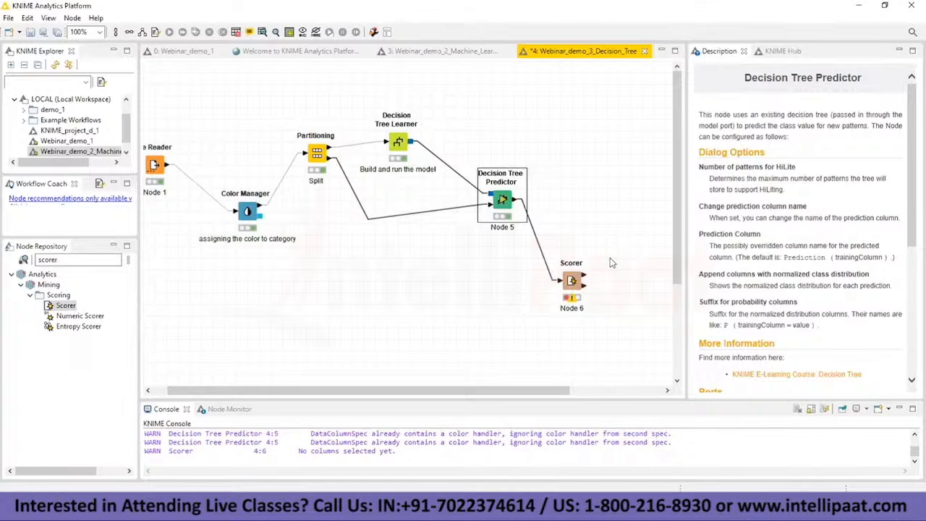
Step: Configure the Scorer to compare Income with Prediction (Income), using insertion order and ignoring missing values, and execute the node
left_click(571, 280)
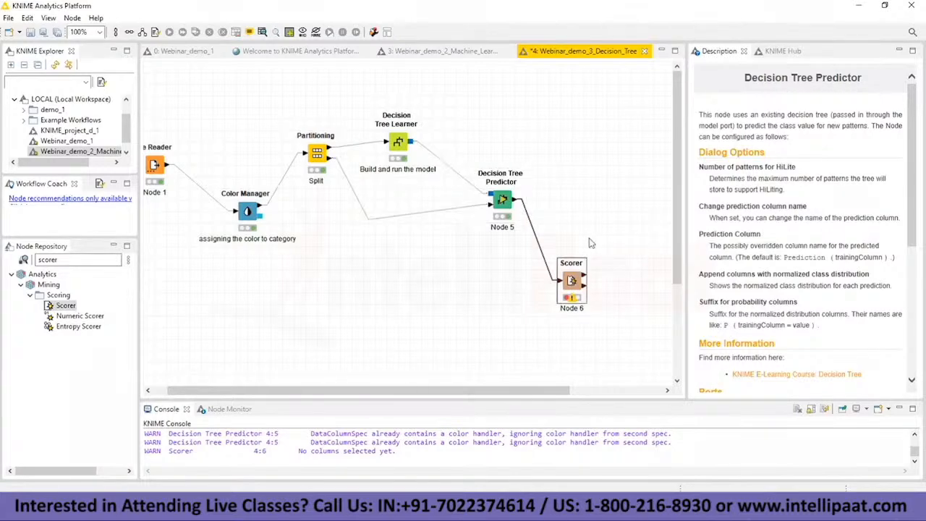
right_click(572, 281)
left_click(601, 205)
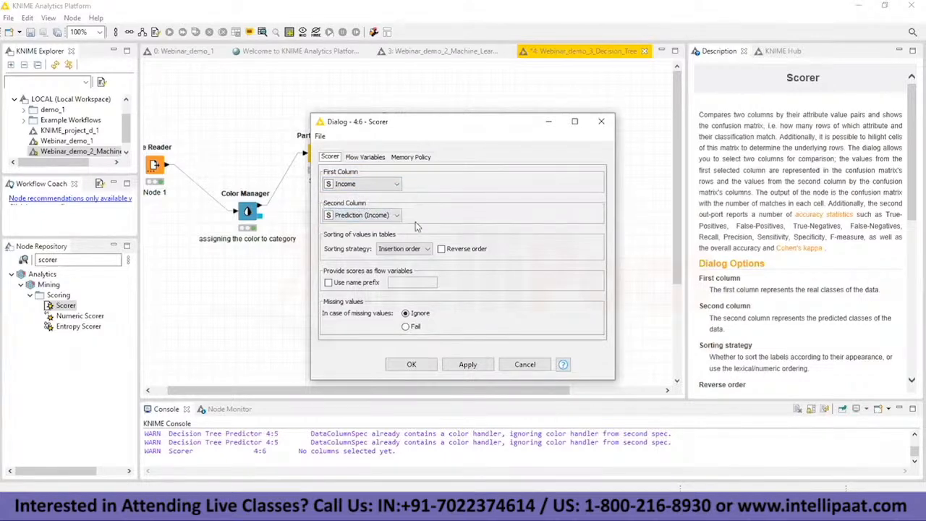
left_click(424, 368)
right_click(572, 281)
left_click(608, 218)
Step: Open the Scorer's confusion matrix output table, examine the counts for <=50K and >50K, and minimize the table
right_click(572, 280)
left_click(624, 476)
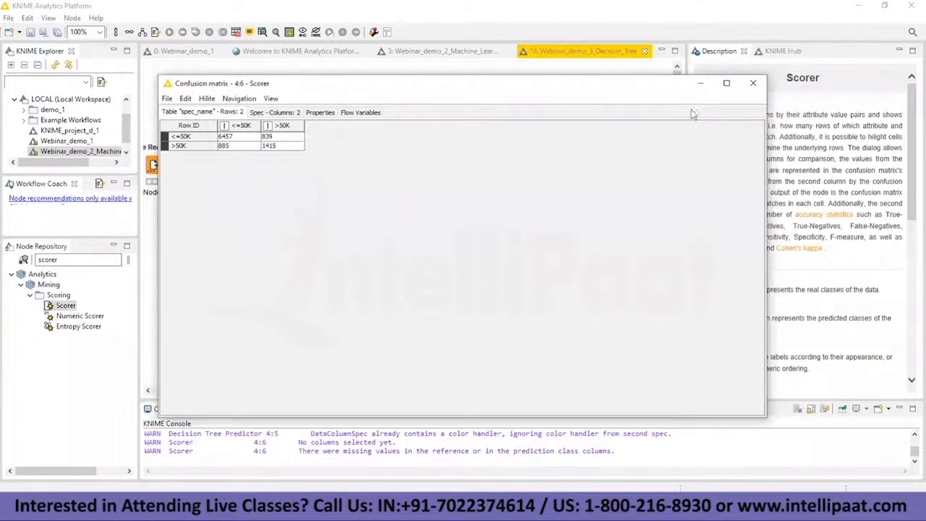
left_click(727, 82)
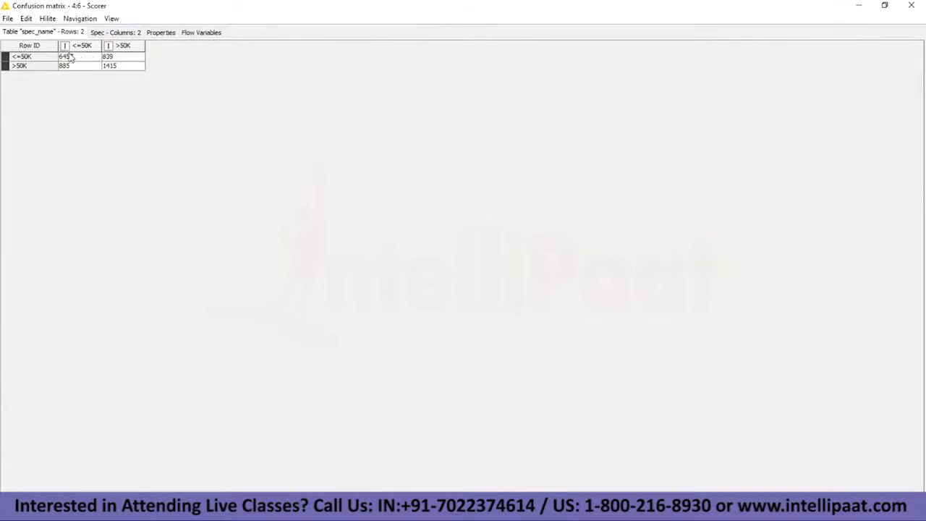
left_click(128, 69)
left_click(94, 56)
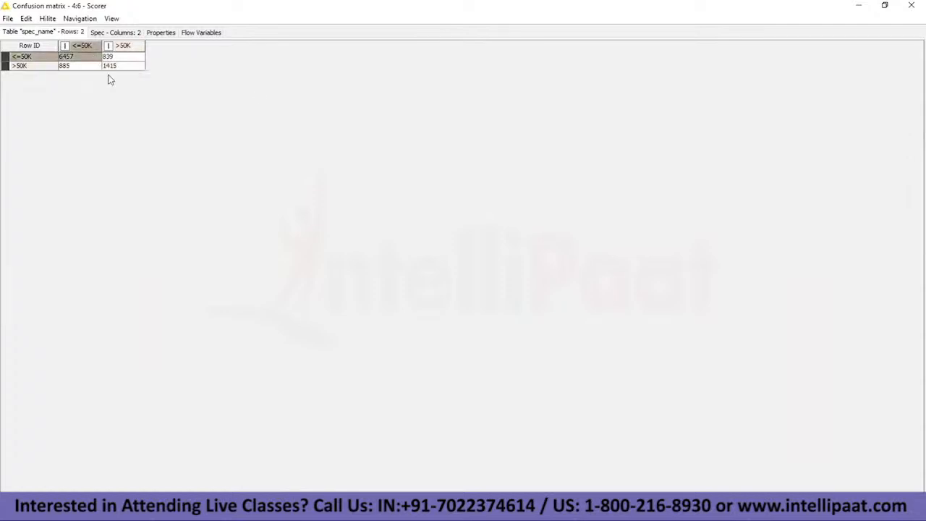
left_click(860, 5)
Step: Open the Scorer's accuracy statistics table, review recall, precision, sensitivity and overall accuracy, and close it
right_click(572, 281)
left_click(618, 490)
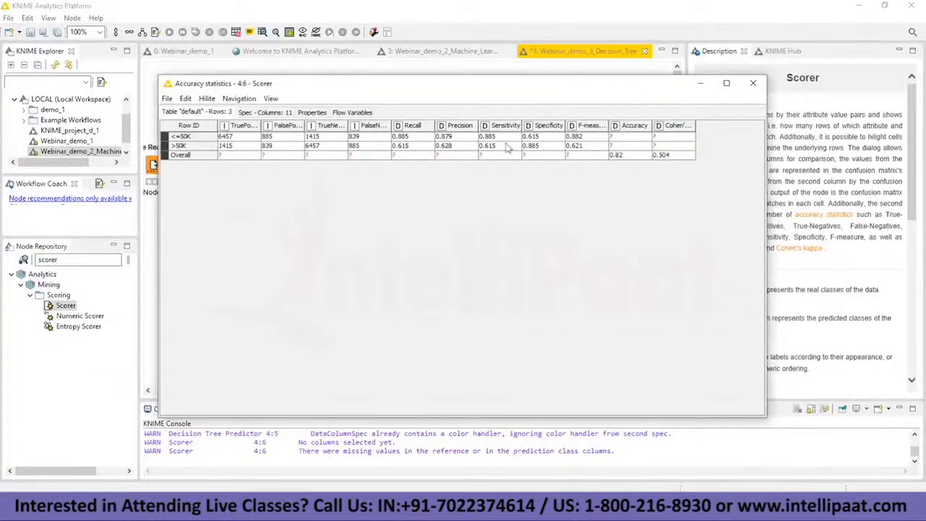
left_click(754, 84)
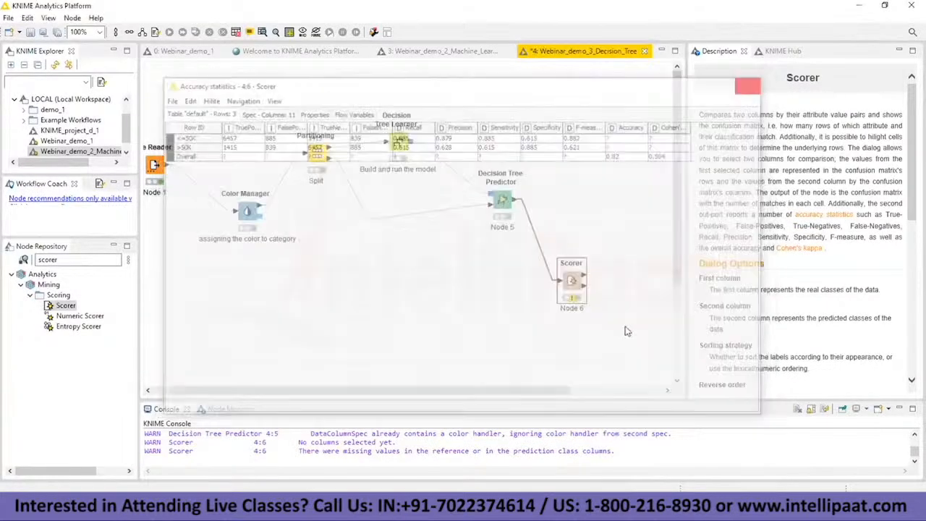
Step: Open the Scorer's Confusion Matrix view full screen, review the classification counts, accuracy and error, and close it
right_click(576, 280)
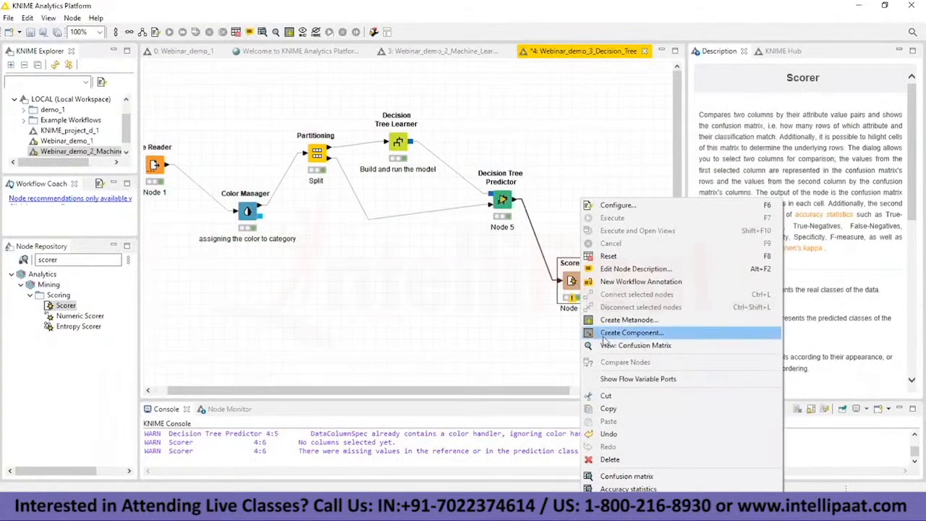
left_click(616, 345)
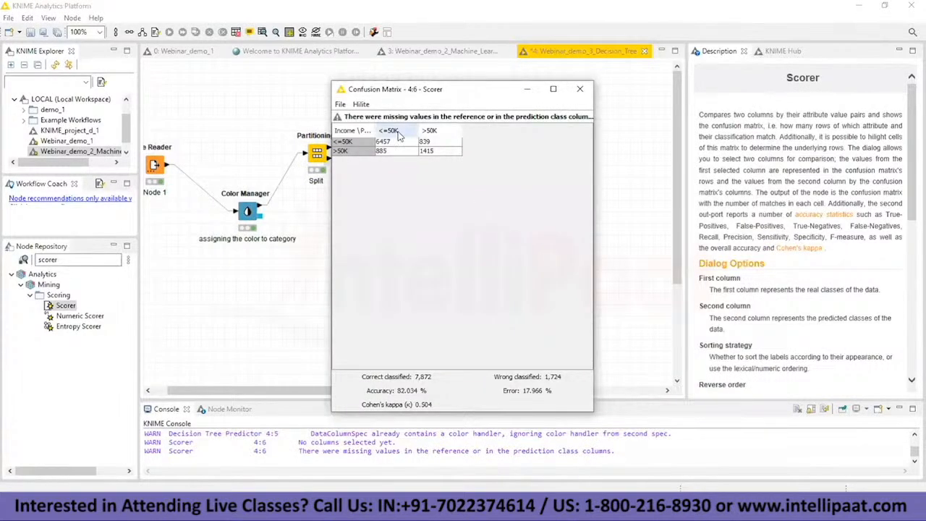
left_click(554, 89)
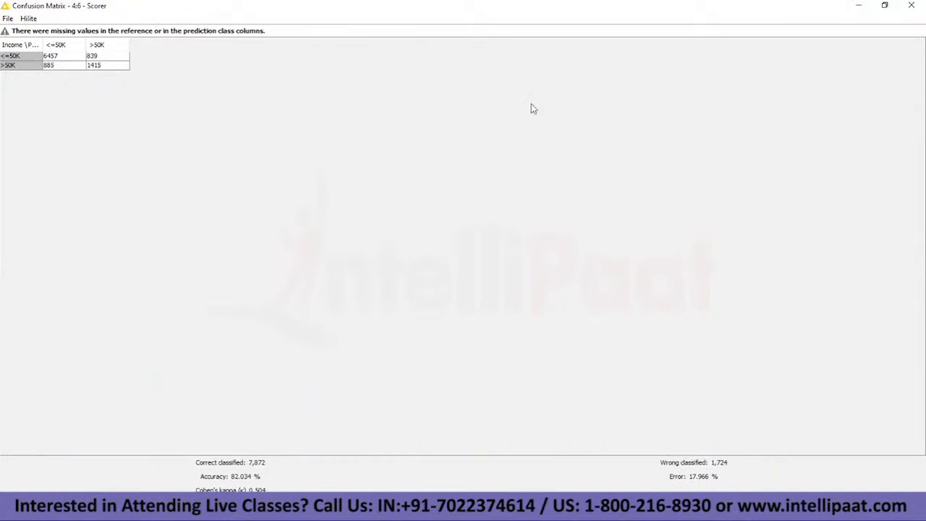
left_click(911, 5)
Step: Find the Missing Value node in the node repository and add it to the workflow near the Statistics node
left_click_drag(424, 392, 367, 391)
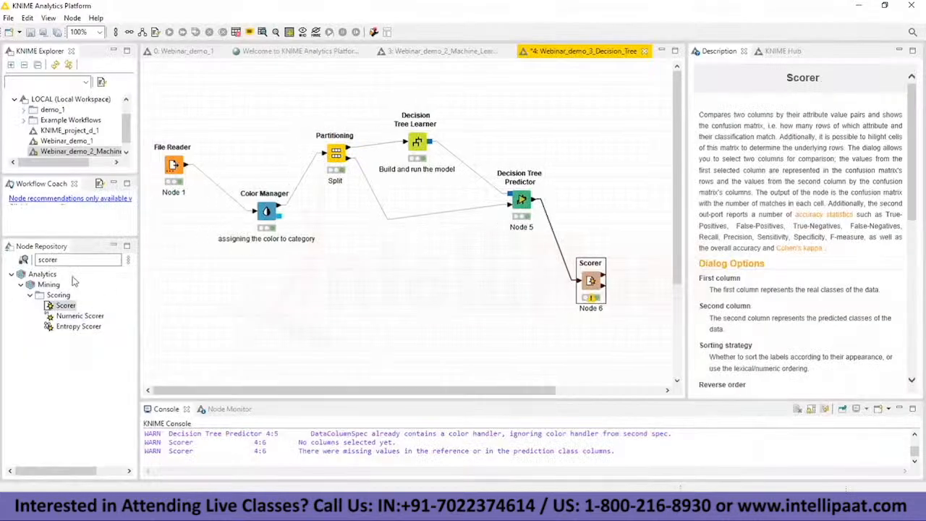
left_click(70, 261)
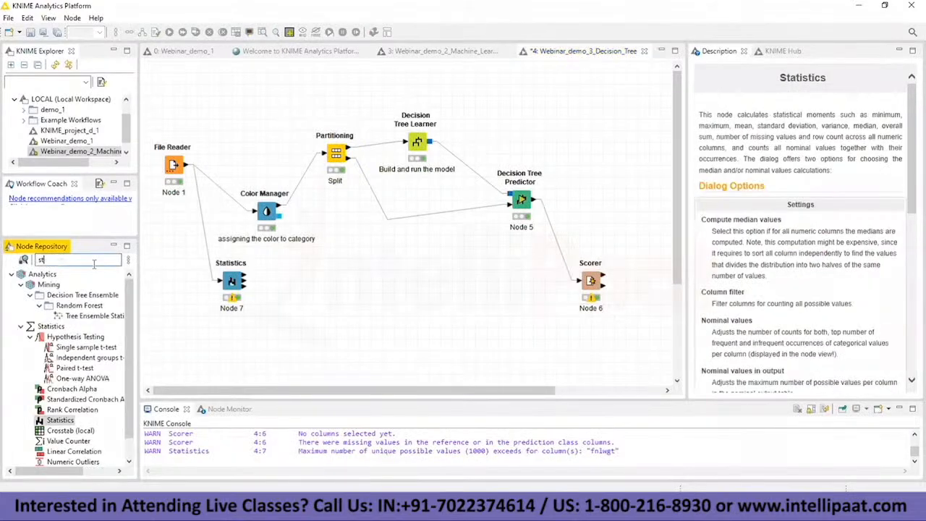
type("miss")
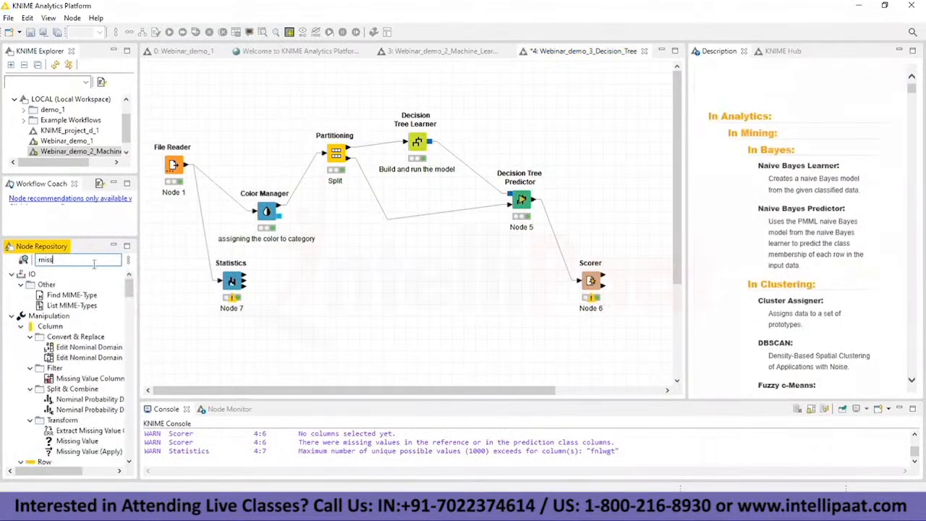
type("i")
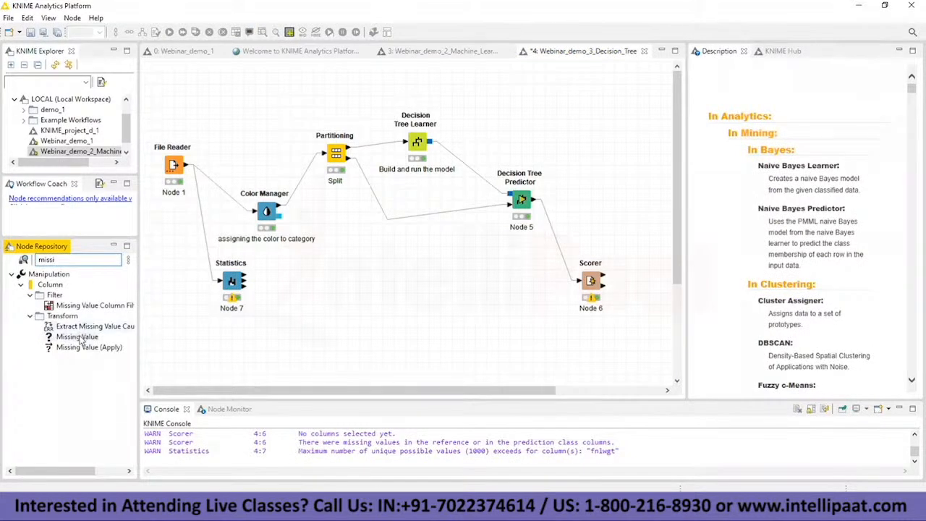
left_click_drag(79, 341, 326, 340)
Step: Try to open the configuration of the unconnected Missing Value node
right_click(331, 341)
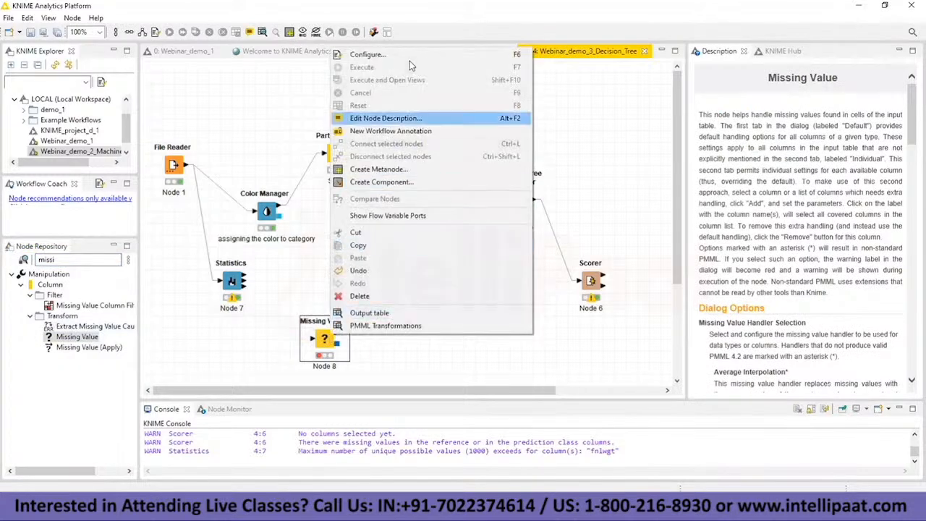
left_click(383, 55)
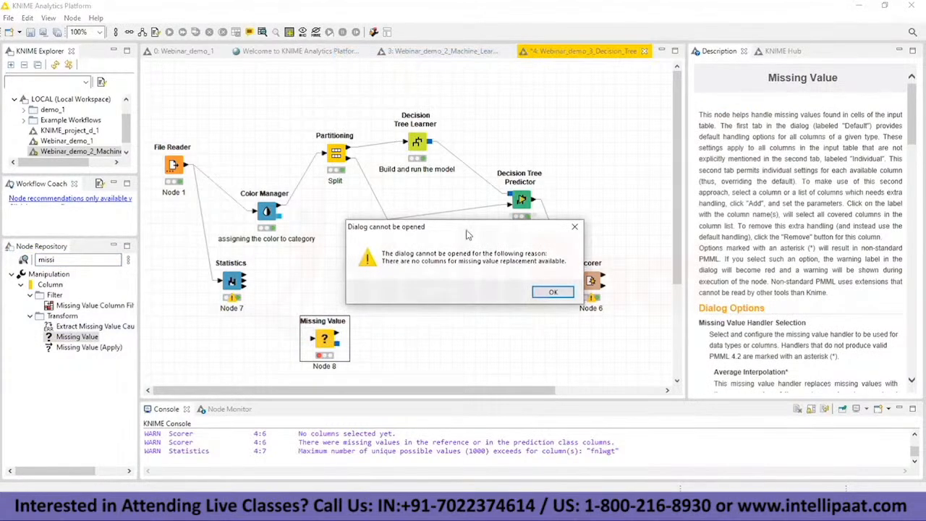
left_click(544, 292)
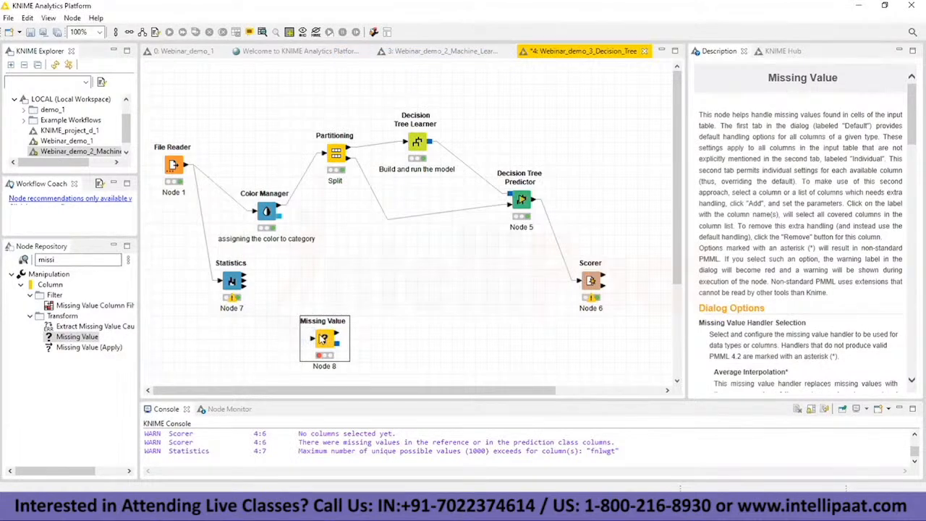